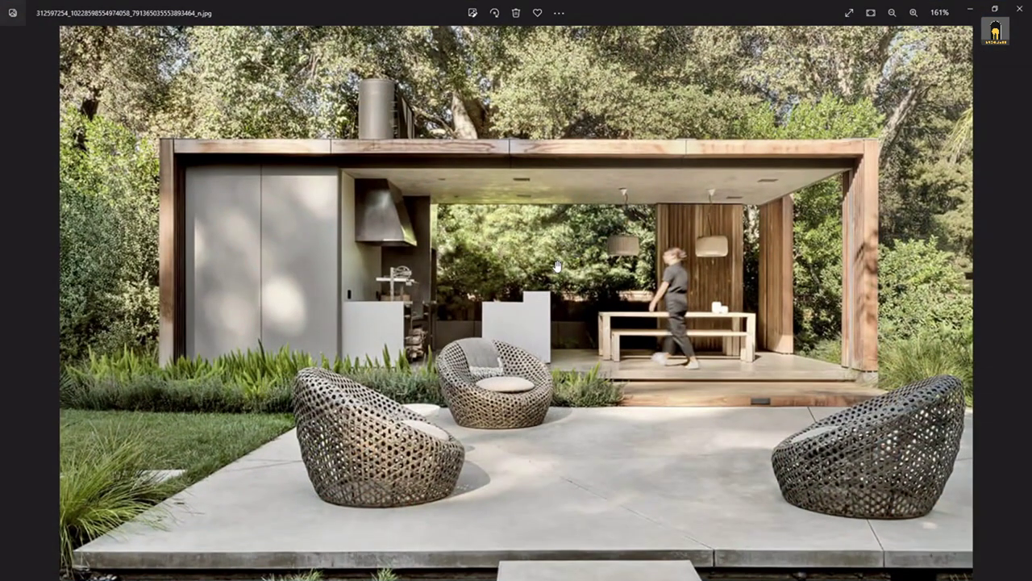
Page through the pavilion, pool and floor-plan reference photos to the wooden-facade photo
scroll(557, 266, down, 3)
key(Right)
key(Right)
key(Right)
key(Right)
key(Right)
key(Right)
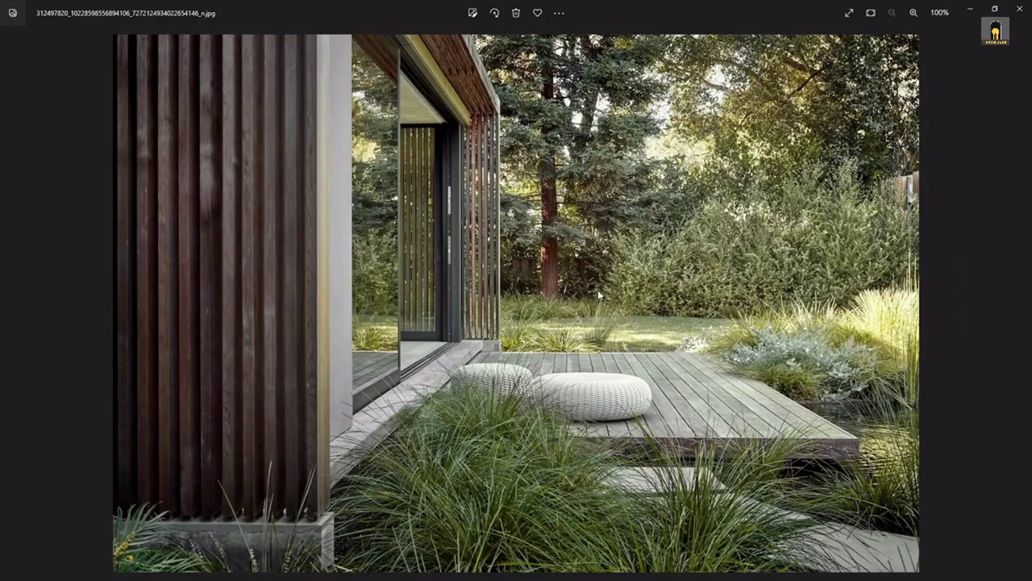
key(Right)
key(Right)
key(Right)
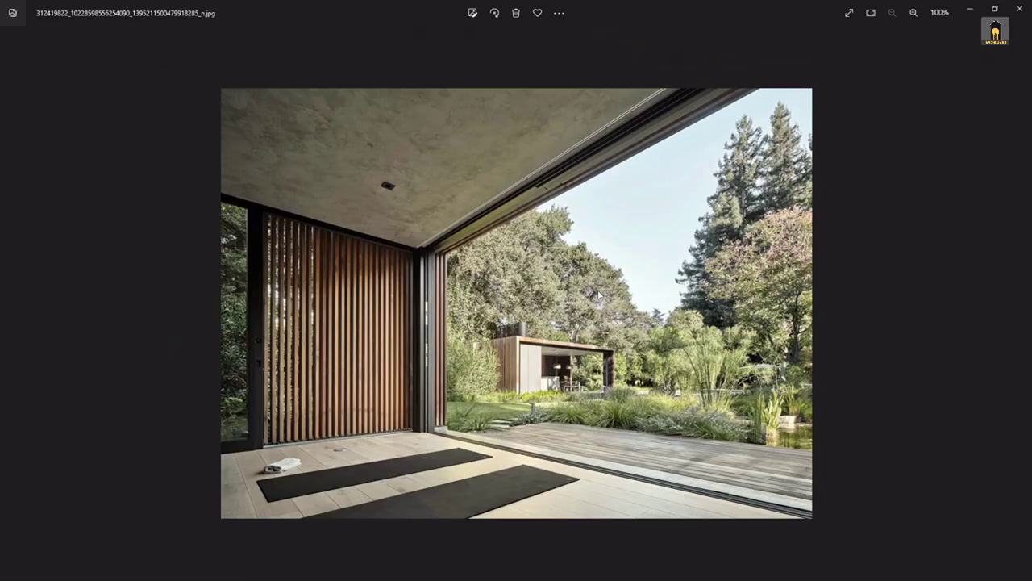
key(Right)
key(Right)
key(Right)
key(Right)
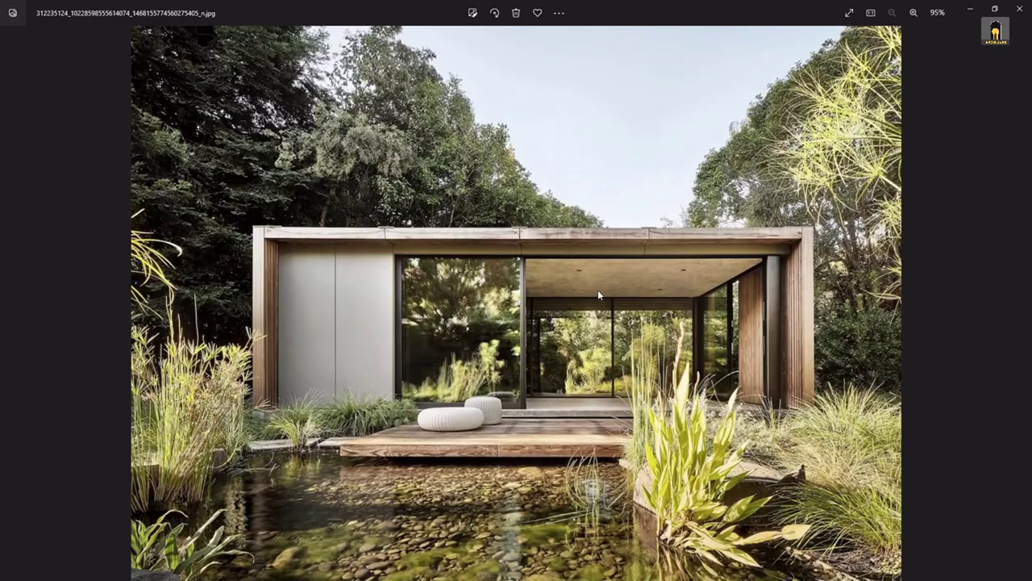
key(Right)
key(Right)
key(Left)
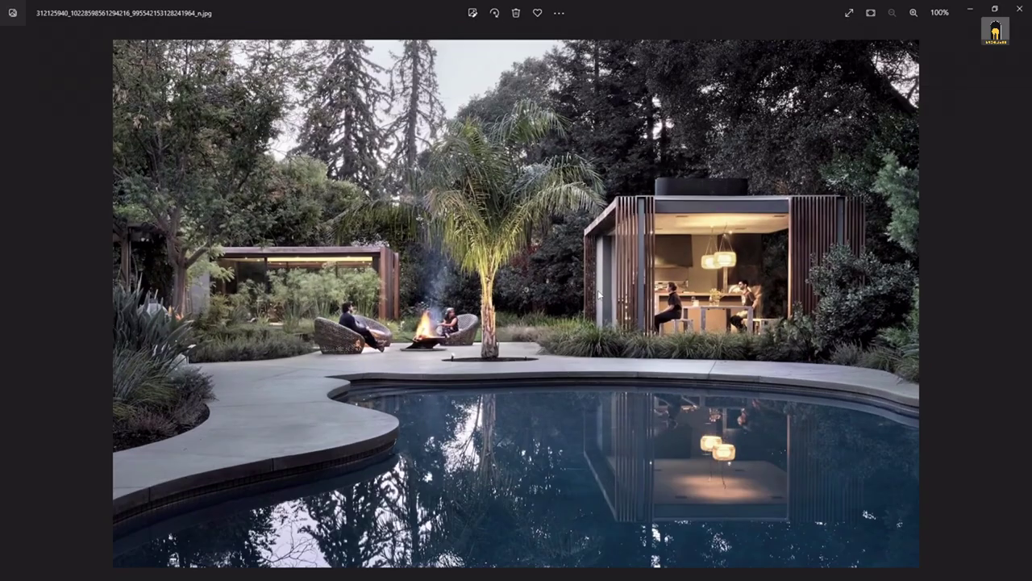
key(Right)
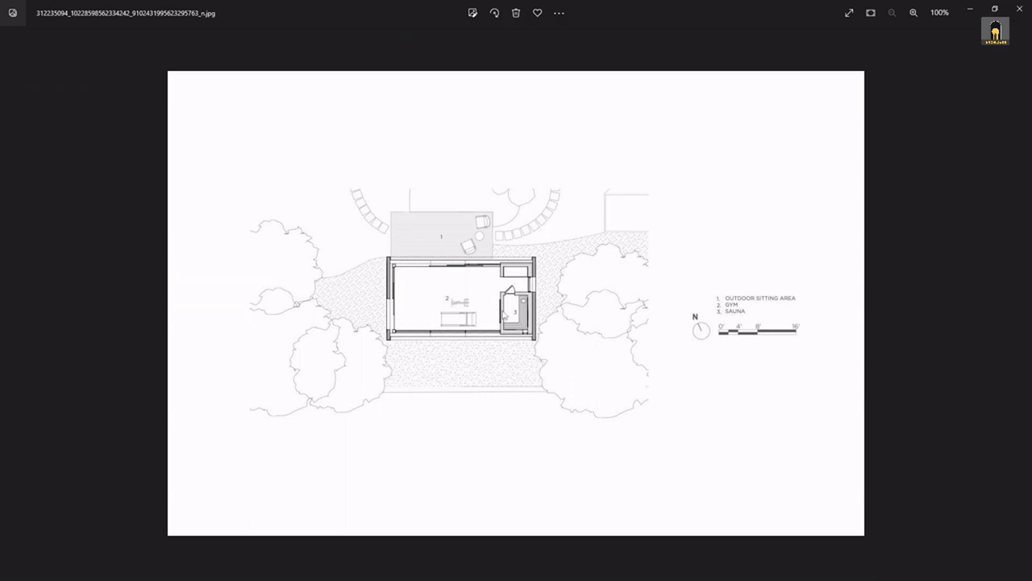
key(Right)
key(Left)
key(Left)
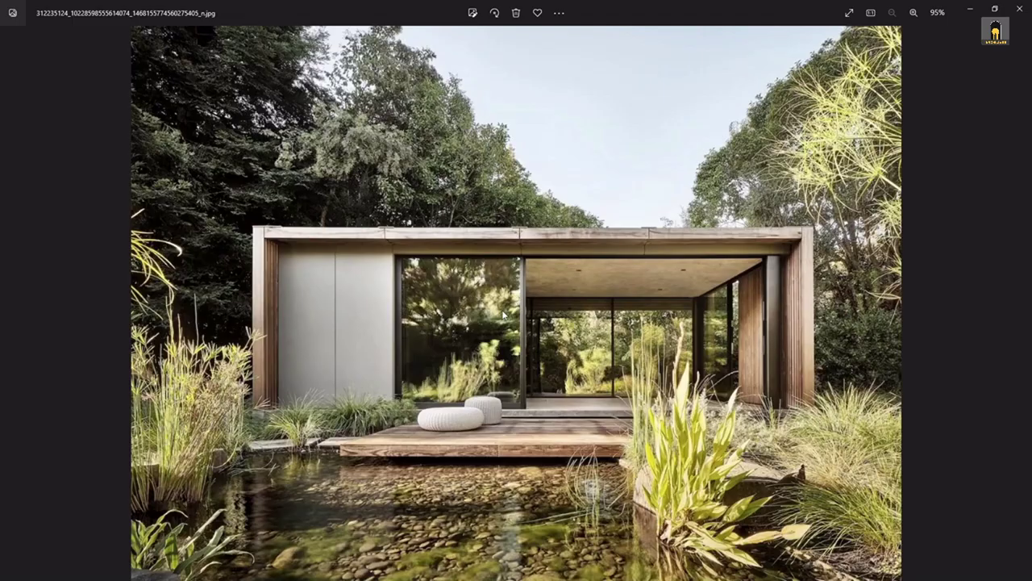
key(Right)
key(Right)
key(Right)
key(Right)
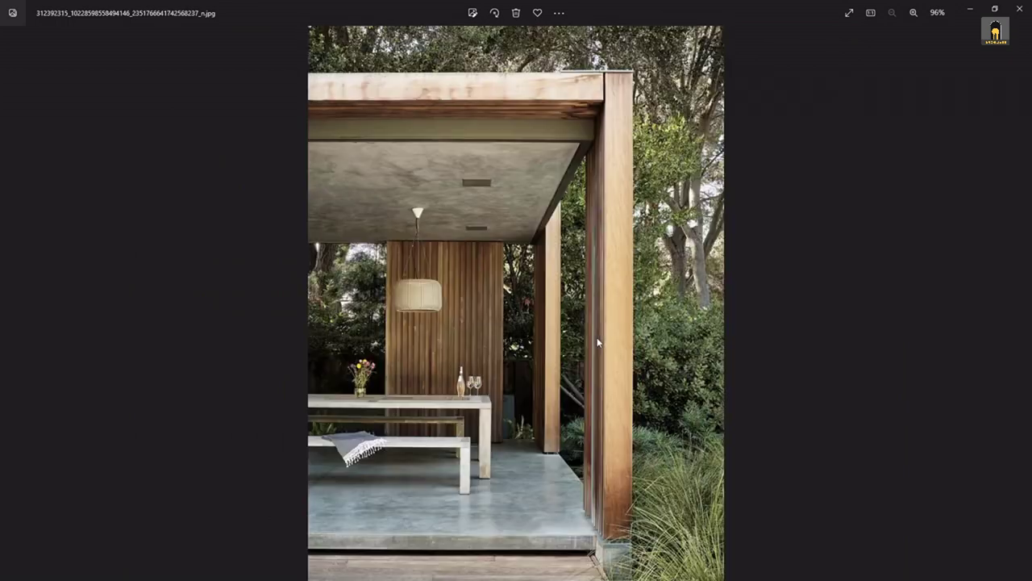
key(Right)
key(Right)
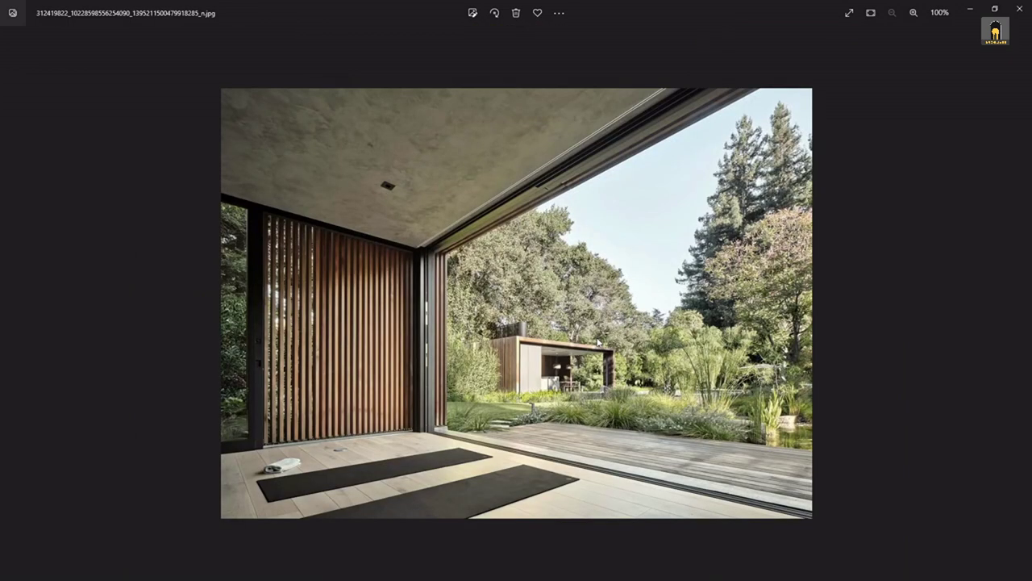
Zoom in and out on the wooden-facade photo and advance to the next images
scroll(532, 370, up, 4)
scroll(533, 371, down, 3)
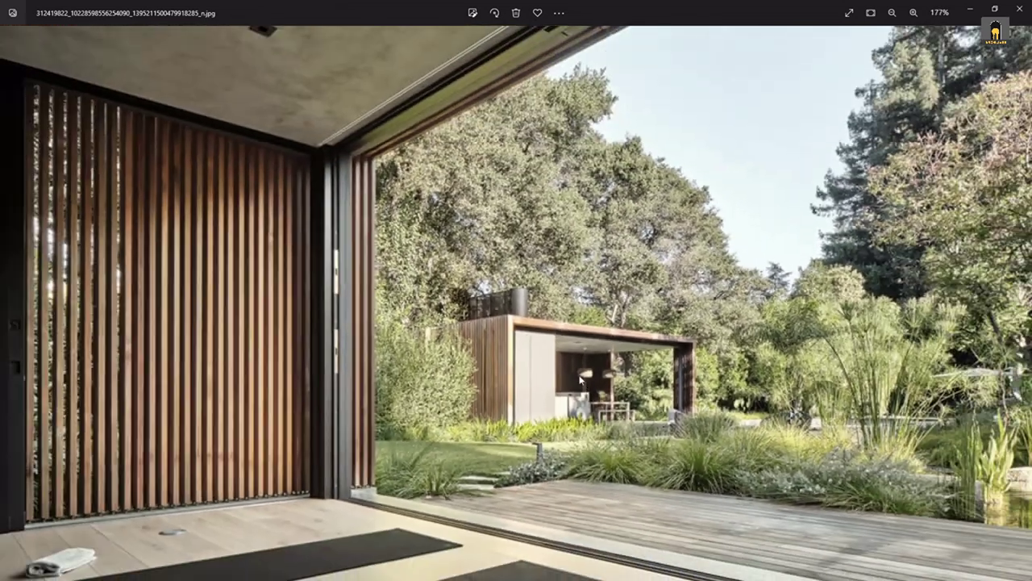
scroll(569, 391, down, 1)
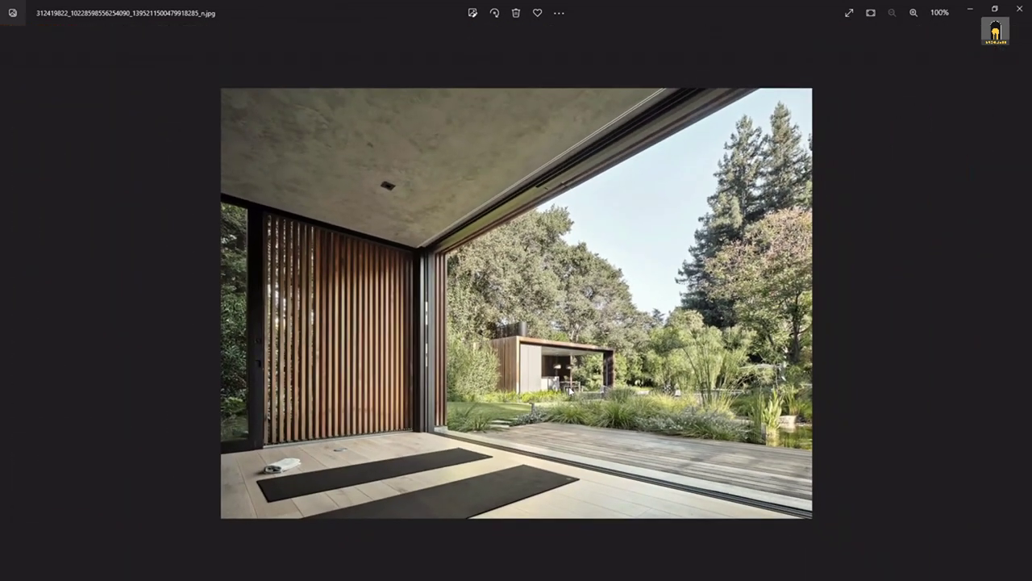
key(Right)
key(Right)
key(Right)
key(Right)
Zoom into the pavilion floor plan's dining area, kitchen and pantry storage
scroll(575, 394, up, 1)
scroll(428, 317, up, 4)
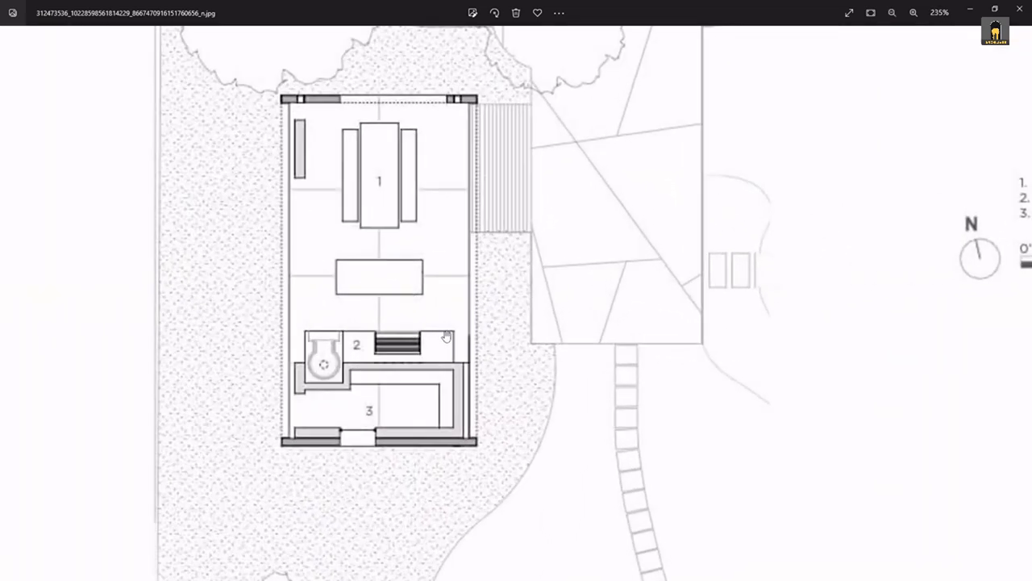
scroll(550, 331, down, 2)
scroll(553, 362, down, 2)
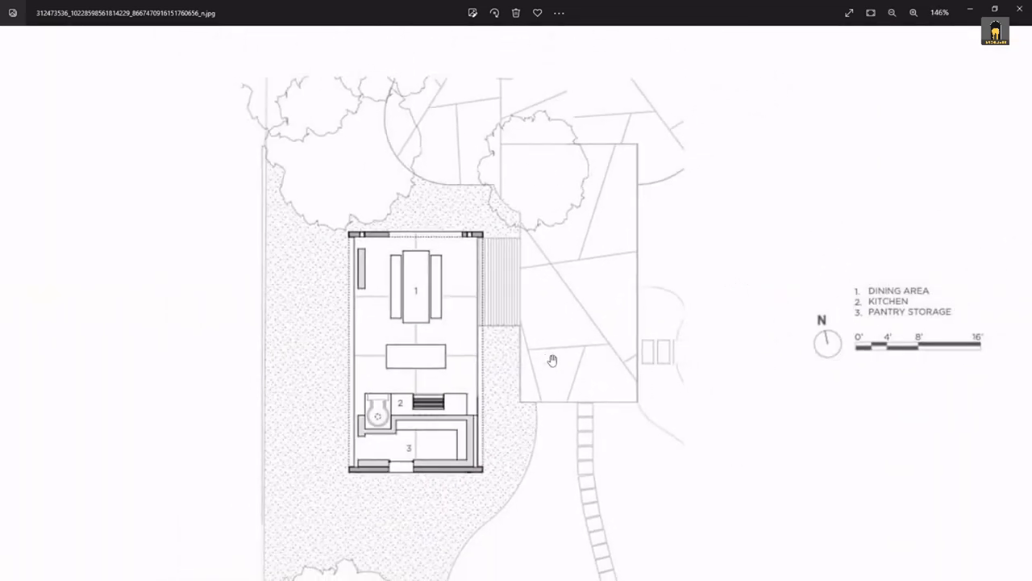
scroll(471, 350, down, 1)
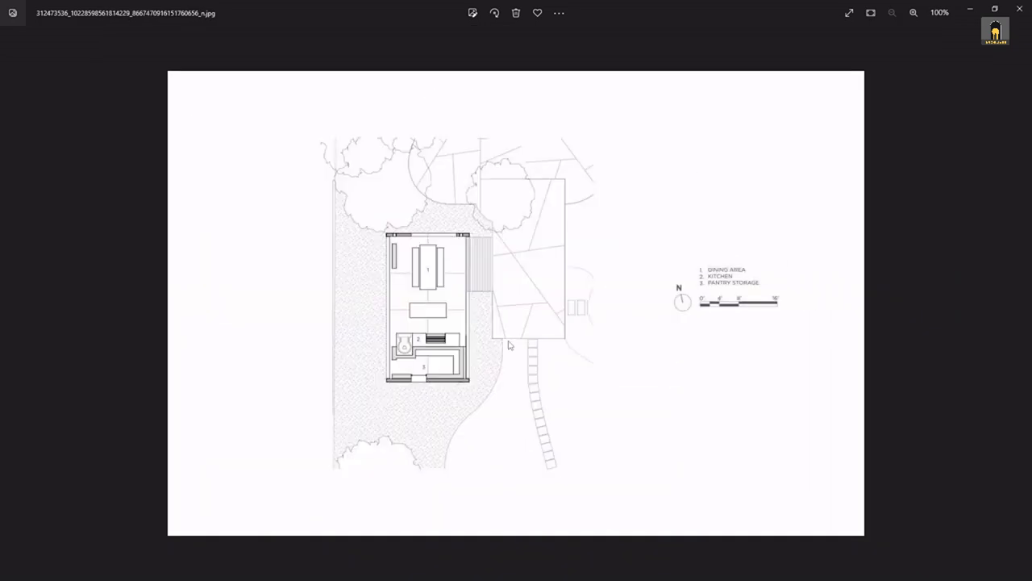
Enlarge the floor plan further, shift it slightly down, and minimise Windows Photos
scroll(511, 342, up, 1)
scroll(484, 334, up, 1)
scroll(516, 326, down, 2)
scroll(524, 330, up, 1)
scroll(525, 330, up, 2)
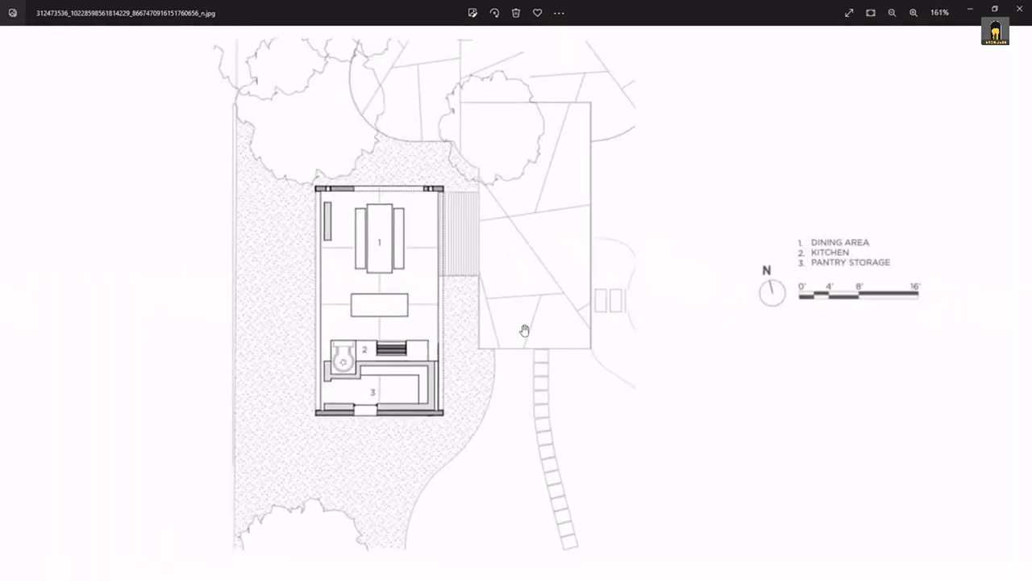
scroll(637, 332, up, 2)
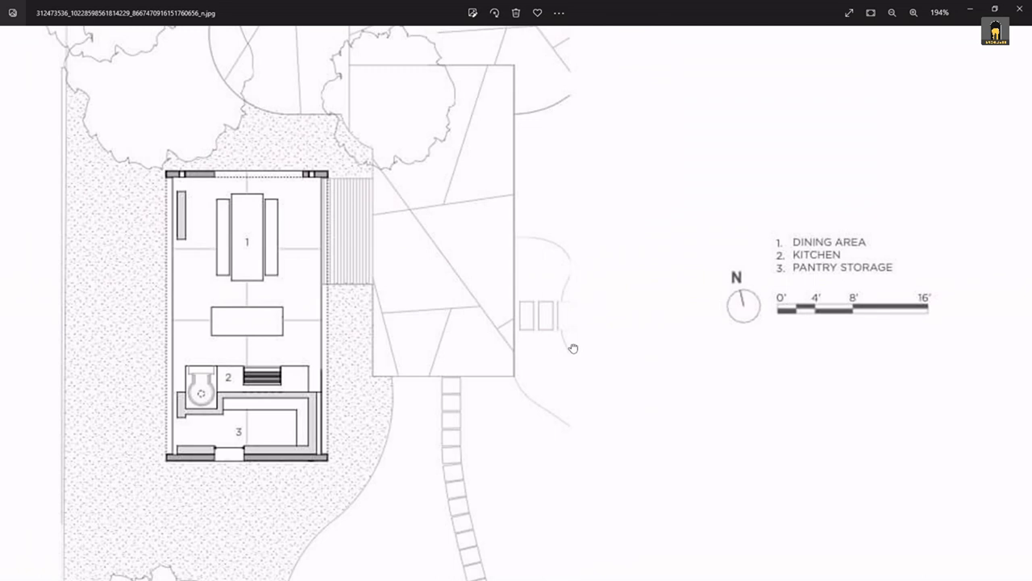
drag(573, 345, 574, 355)
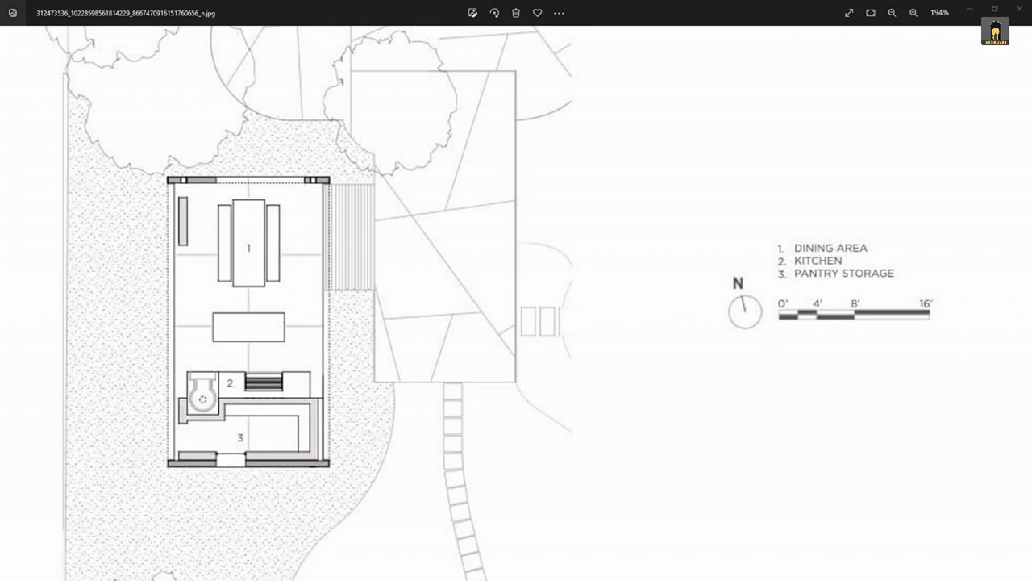
click(970, 10)
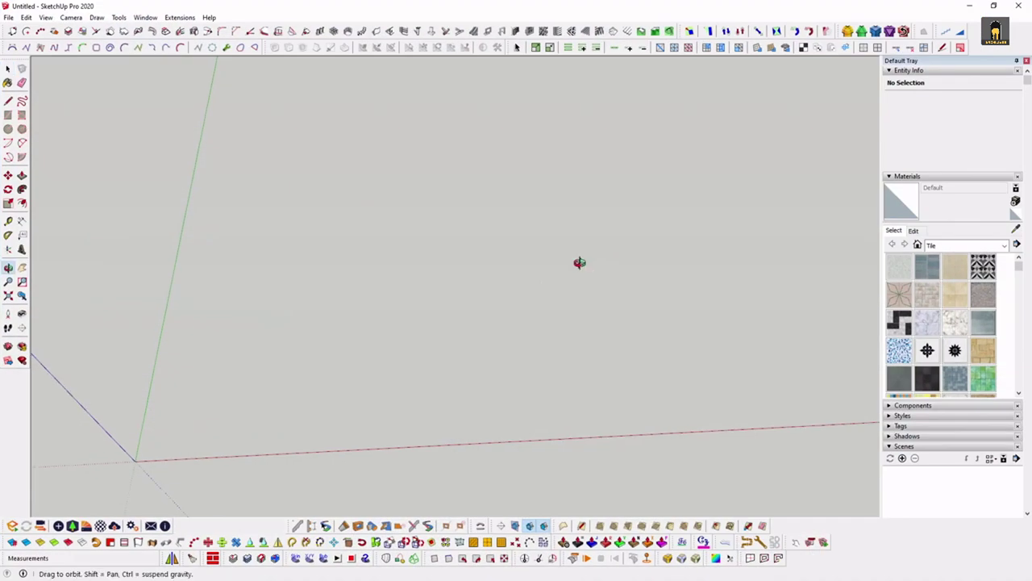
Orbit the empty model and place the floor-plan image with its corner at the origin
mouse_move(581, 262)
middle_down()
mouse_move(546, 207)
mouse_move(484, 248)
mouse_move(518, 321)
mouse_move(532, 326)
middle_up()
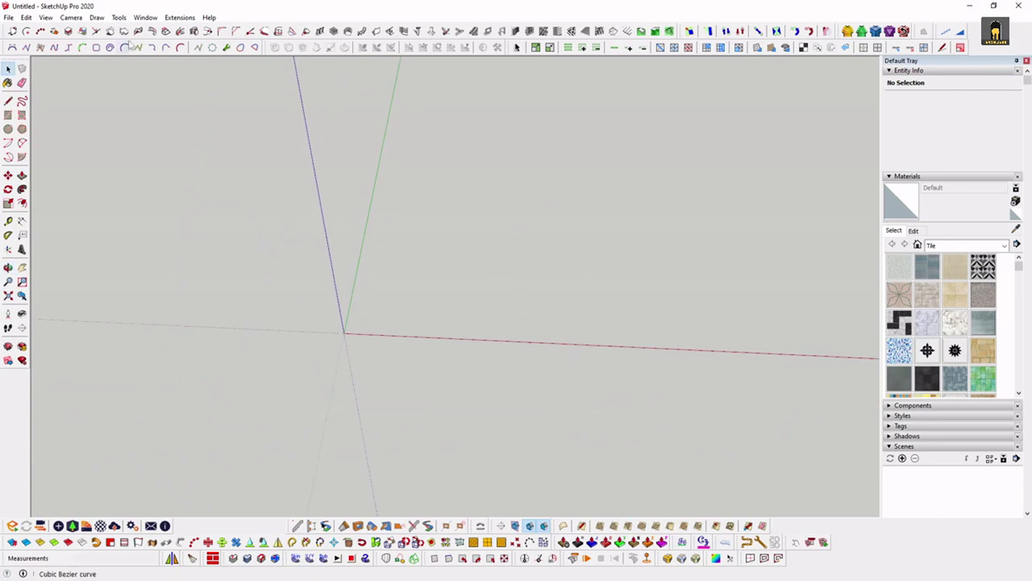
mouse_move(426, 380)
middle_down()
mouse_move(444, 371)
mouse_move(327, 203)
mouse_move(438, 295)
middle_up()
scroll(331, 210, up, 2)
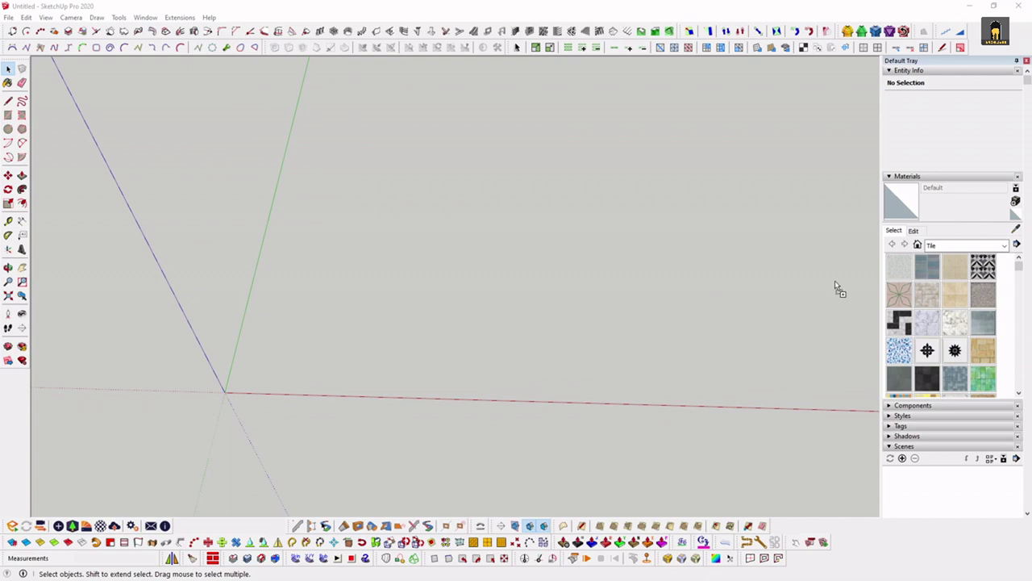
drag(839, 289, 726, 294)
click(224, 391)
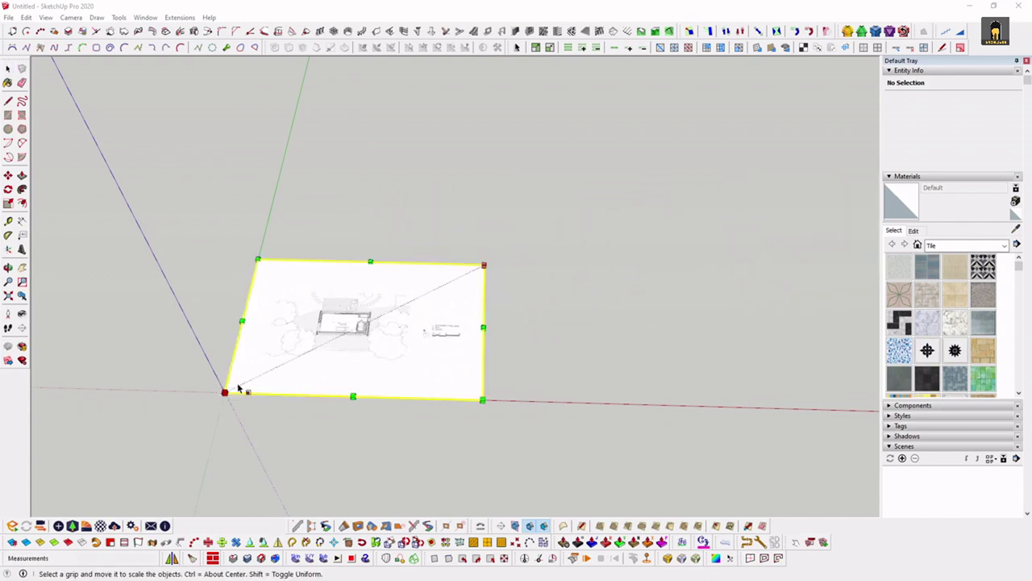
Zoom in on the plan's 0–8 ft scale bar, then switch to the browser
scroll(358, 353, up, 1)
scroll(351, 352, up, 3)
key(space)
scroll(473, 290, down, 2)
scroll(508, 246, down, 1)
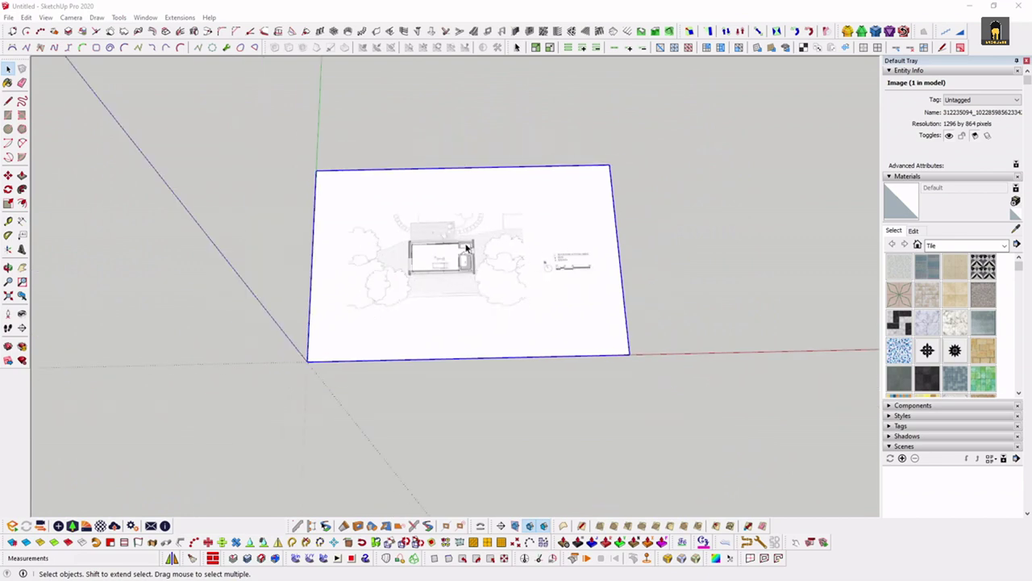
scroll(465, 247, up, 4)
scroll(466, 247, up, 2)
scroll(420, 292, down, 2)
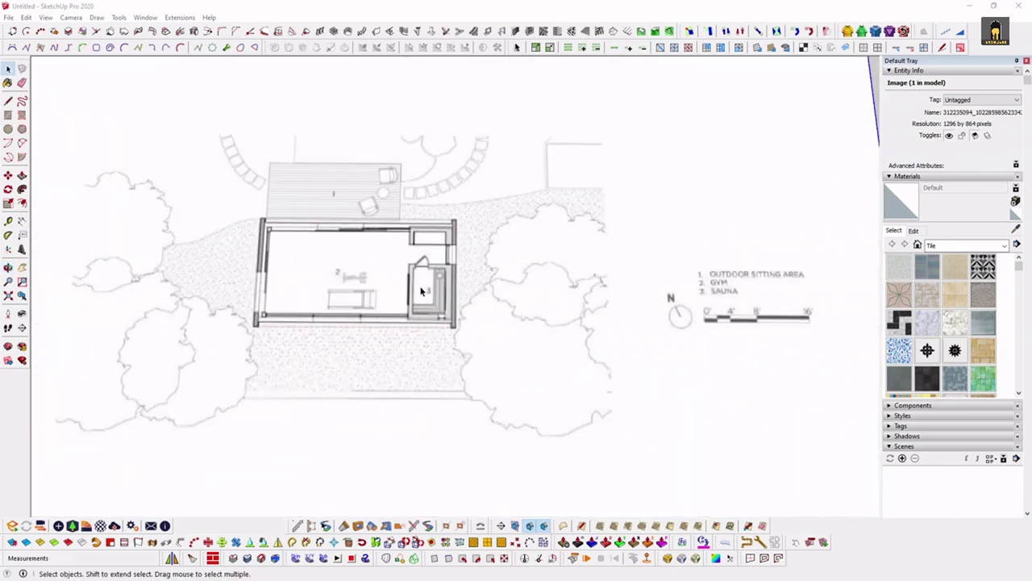
scroll(420, 292, down, 3)
scroll(424, 328, up, 4)
scroll(470, 317, up, 1)
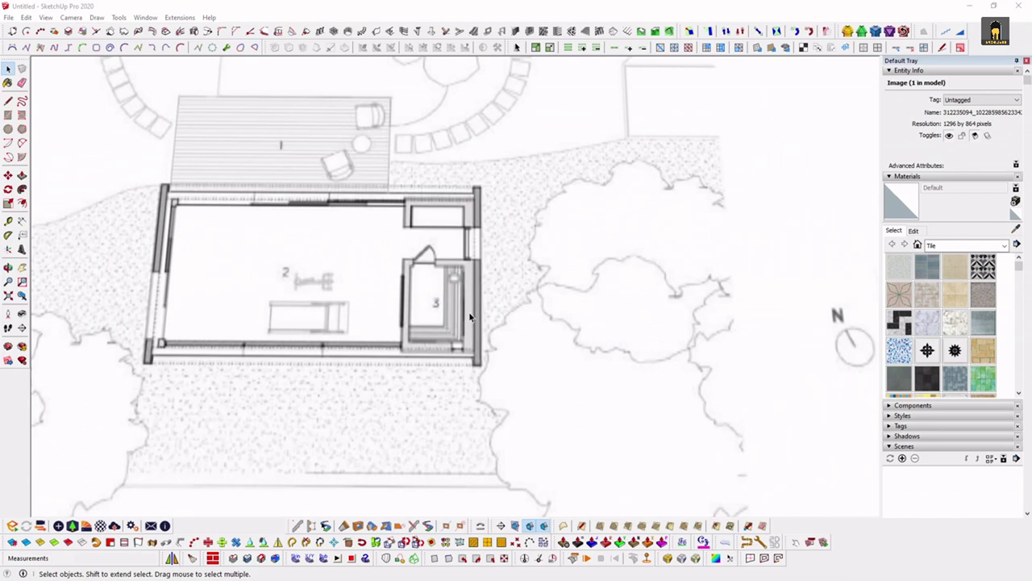
scroll(470, 316, down, 1)
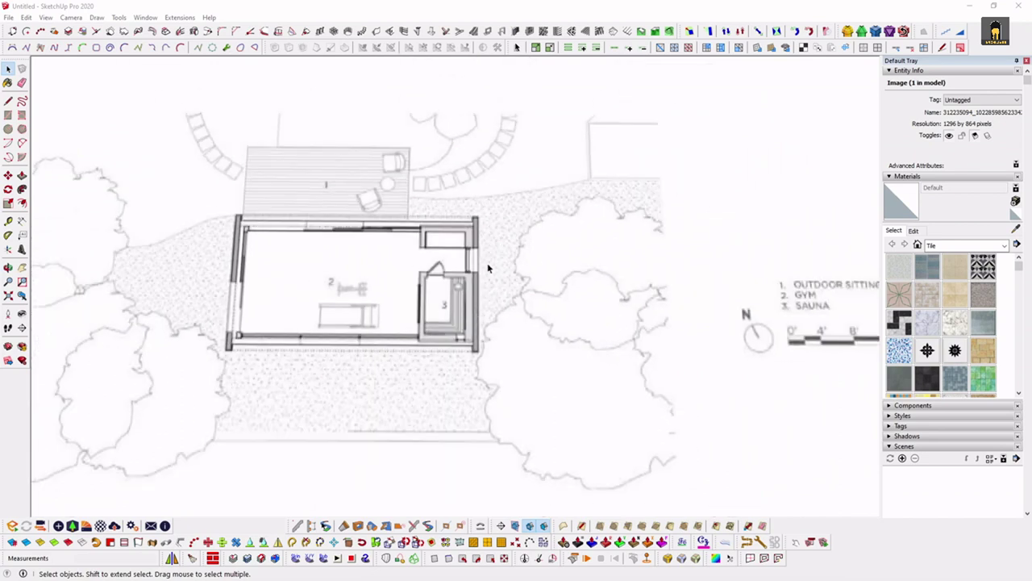
scroll(486, 267, down, 1)
scroll(491, 272, up, 1)
scroll(491, 272, up, 1)
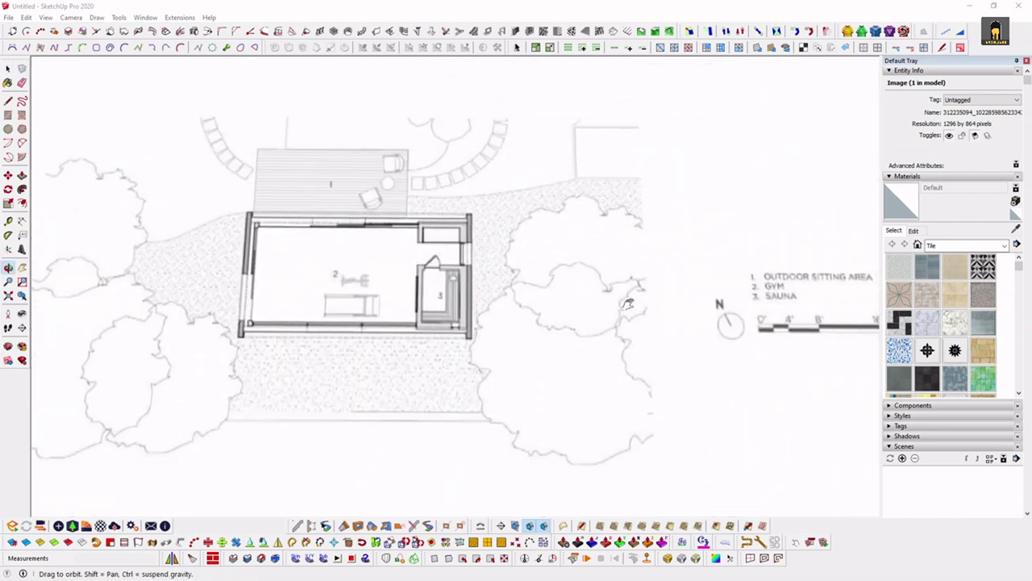
scroll(626, 299, up, 1)
scroll(580, 290, up, 1)
scroll(530, 274, down, 1)
scroll(530, 274, down, 1)
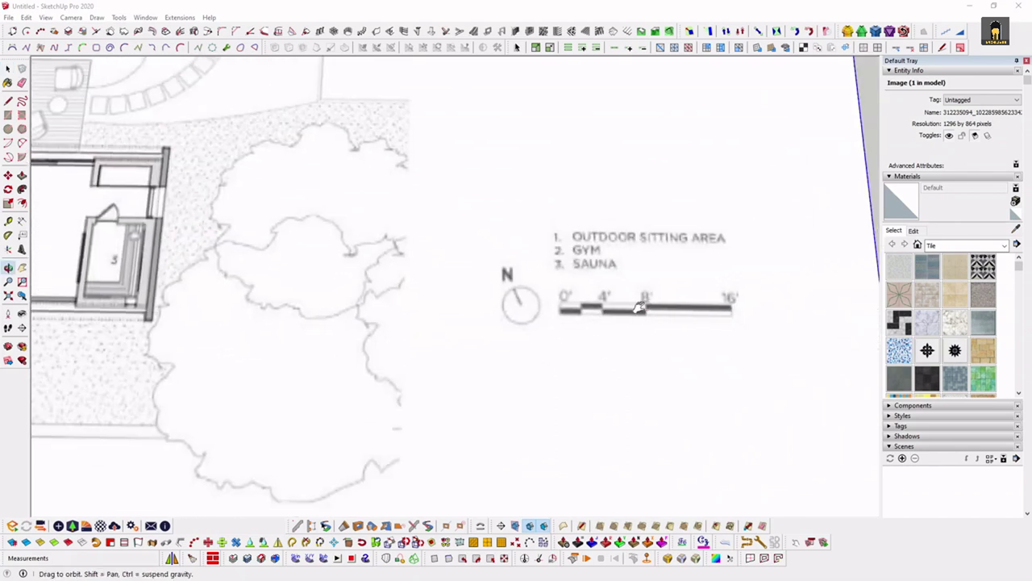
scroll(608, 278, up, 2)
scroll(608, 278, up, 1)
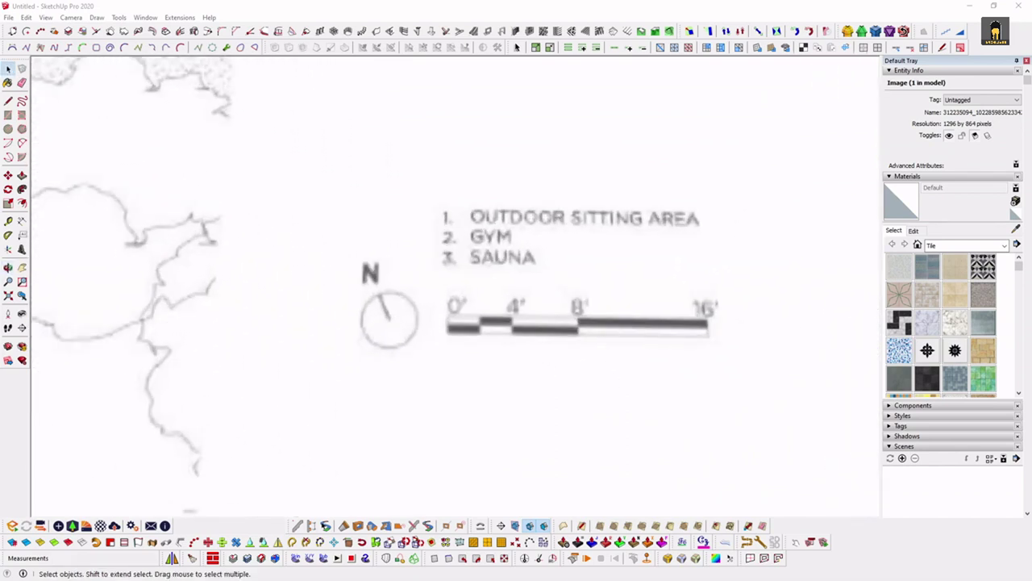
key(alt+Tab)
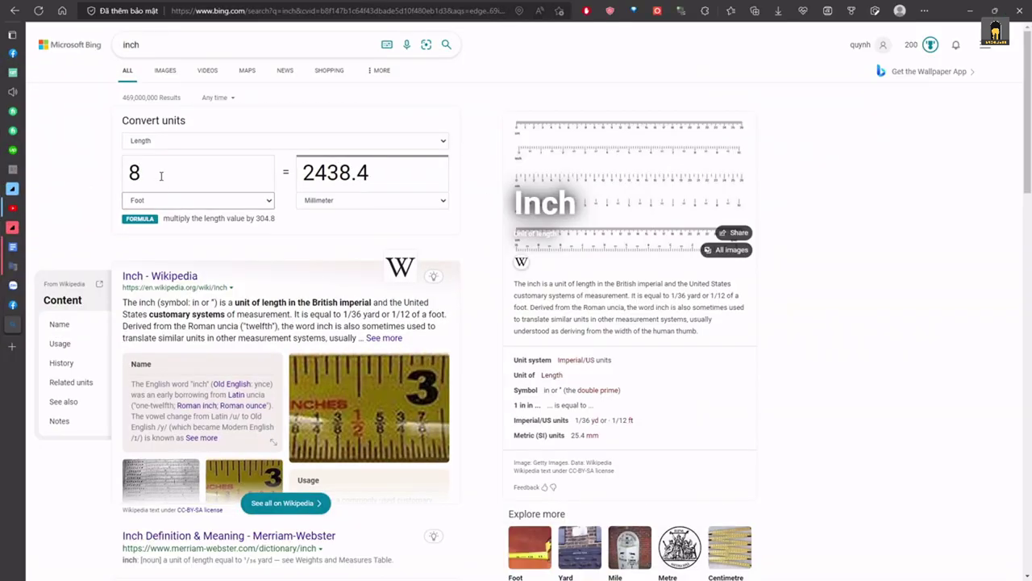
Resize Edge, select the 2438.4 mm result for 8 feet, and minimise the browser
drag(922, 14, 960, 270)
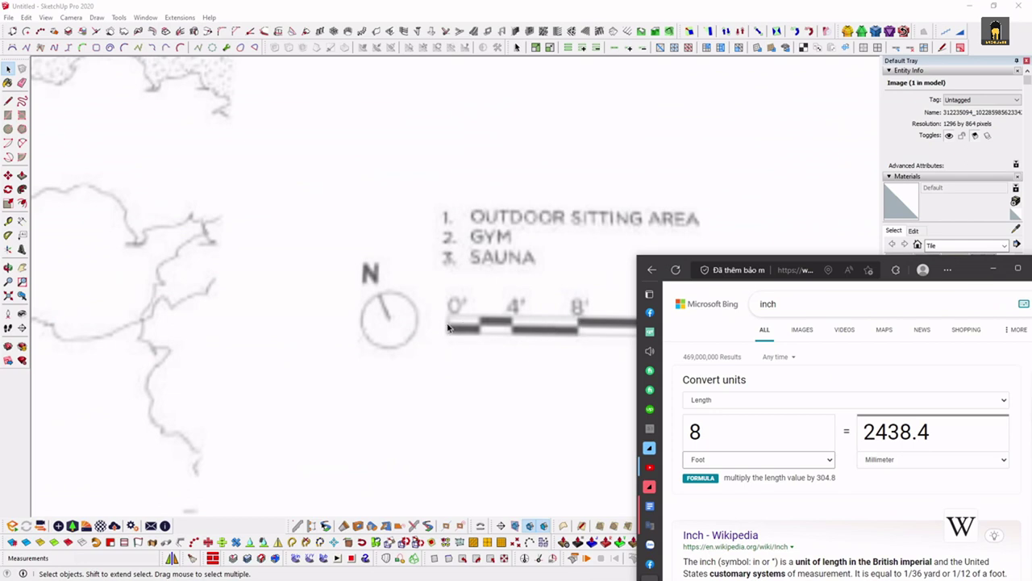
mouse_move(972, 266)
mouse_down()
mouse_move(692, 95)
mouse_move(691, 1)
mouse_up()
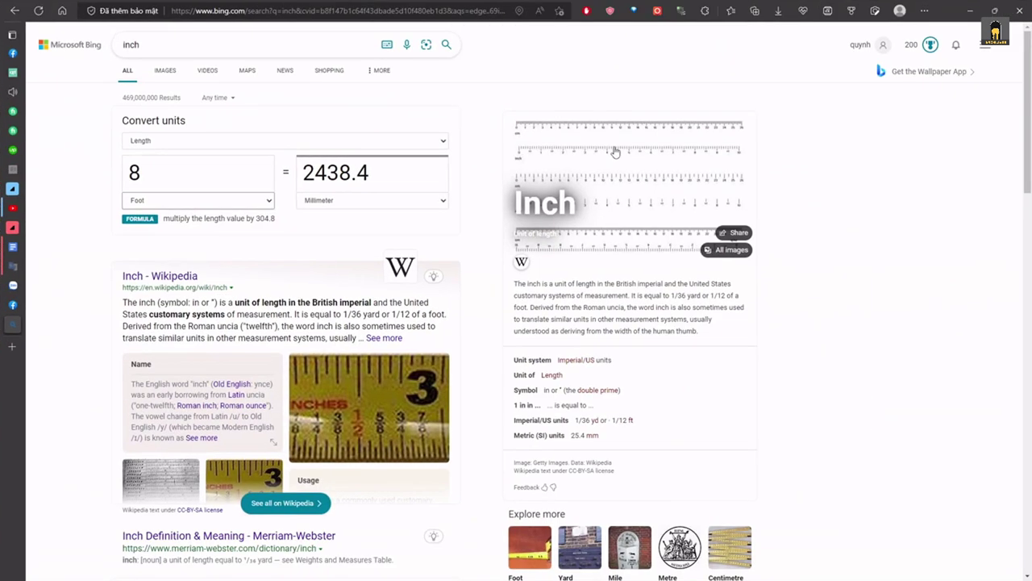
drag(308, 172, 372, 175)
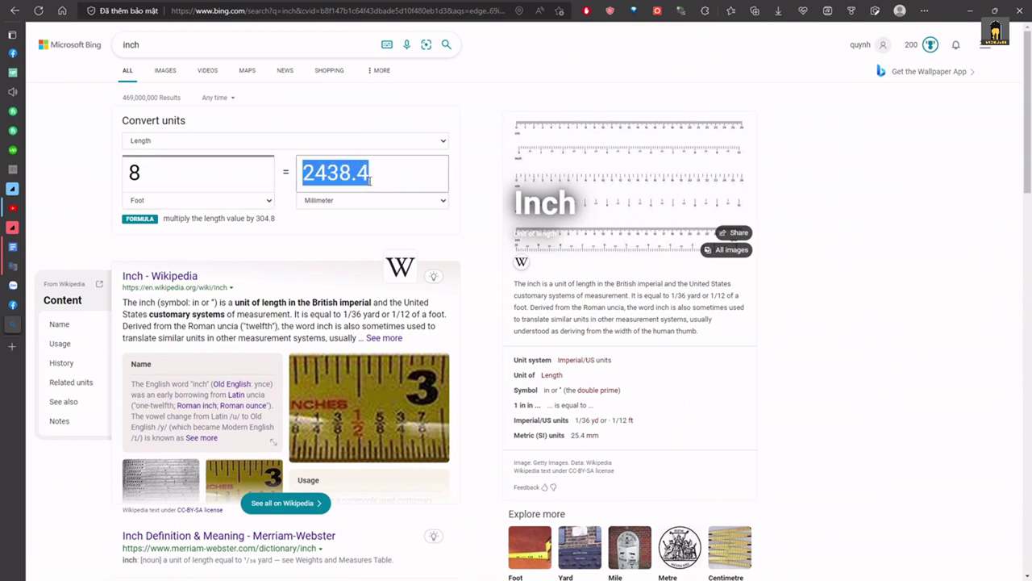
click(322, 179)
double_click(334, 181)
click(971, 11)
Measure the scale bar with Tape Measure from 0' to 8', reading 2326 mm
scroll(579, 286, down, 2)
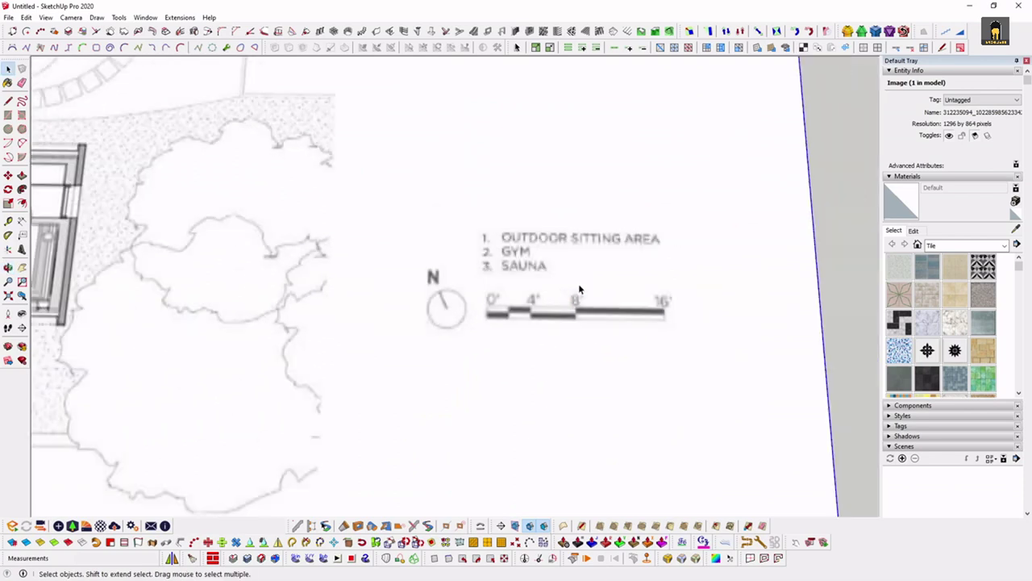
scroll(578, 285, down, 3)
scroll(577, 278, up, 2)
scroll(577, 278, up, 2)
scroll(590, 296, down, 1)
scroll(573, 302, down, 1)
scroll(562, 312, up, 2)
scroll(516, 278, up, 3)
key(t)
scroll(419, 269, up, 2)
key(space)
key(t)
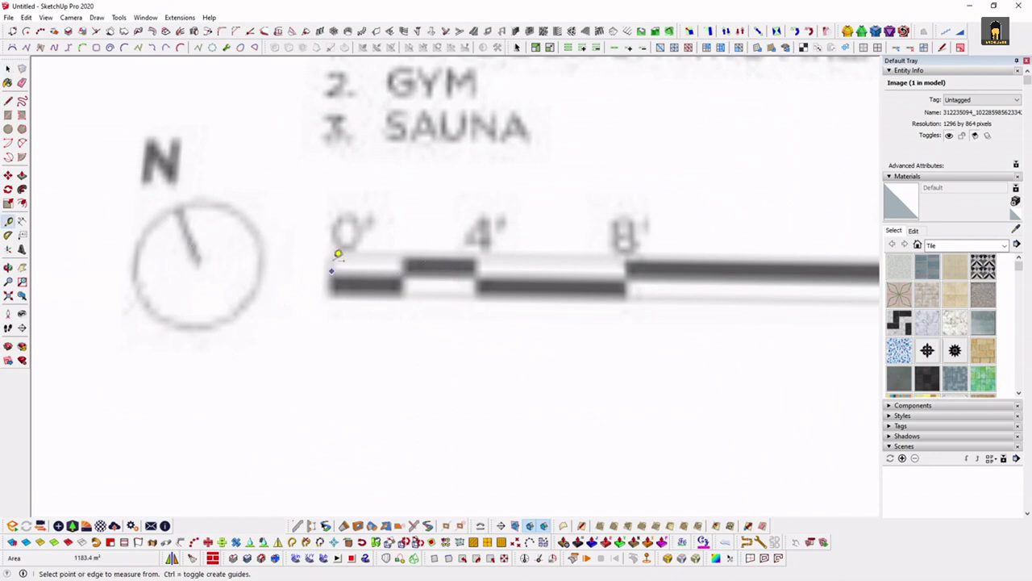
click(331, 268)
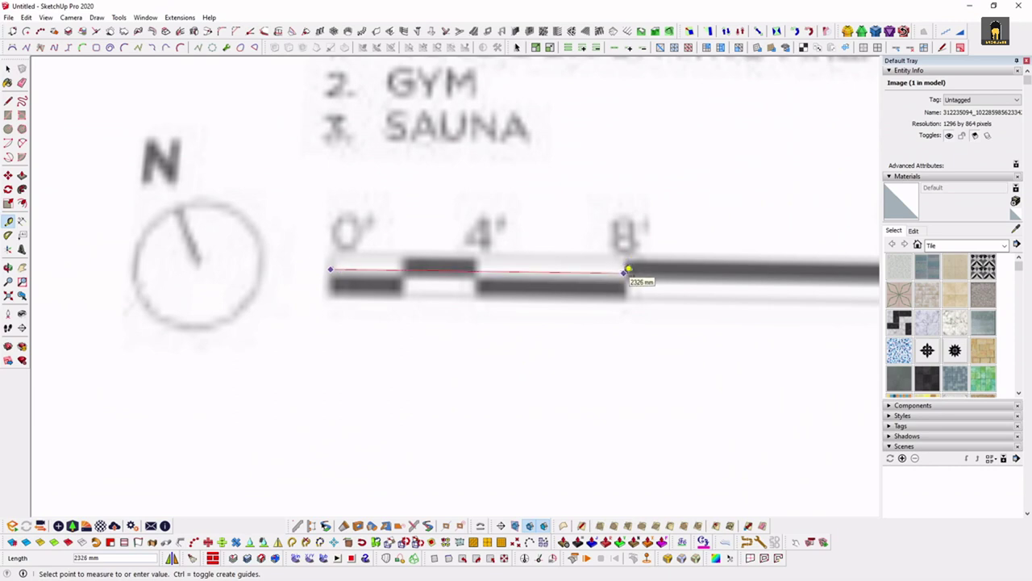
Cancel the measurement and zoom out to show the whole pavilion plan
key(space)
scroll(633, 273, down, 2)
scroll(637, 274, down, 3)
scroll(645, 273, down, 3)
scroll(652, 267, down, 4)
scroll(637, 258, up, 3)
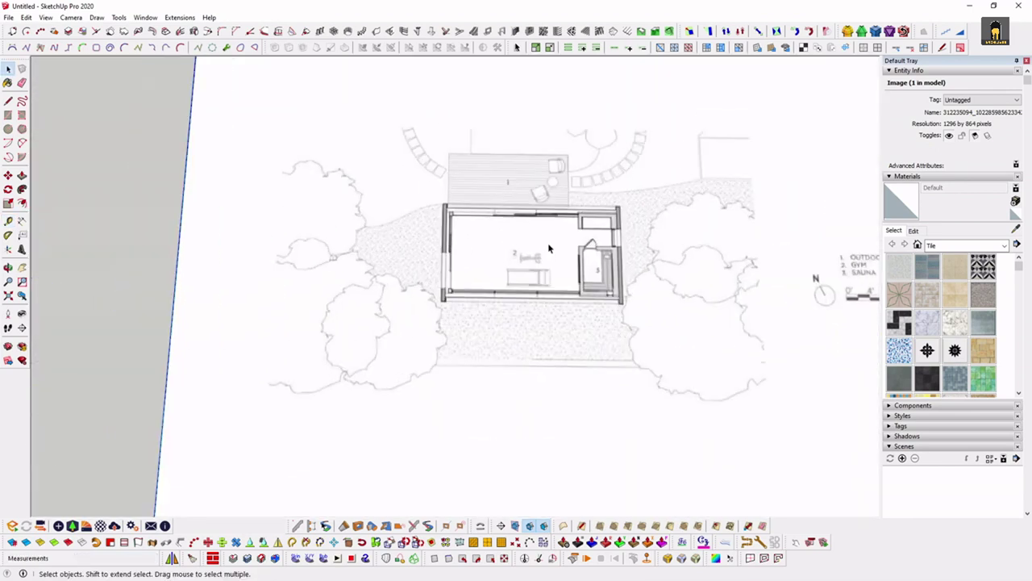
scroll(572, 260, up, 4)
scroll(304, 293, down, 1)
scroll(358, 281, down, 2)
scroll(359, 282, up, 2)
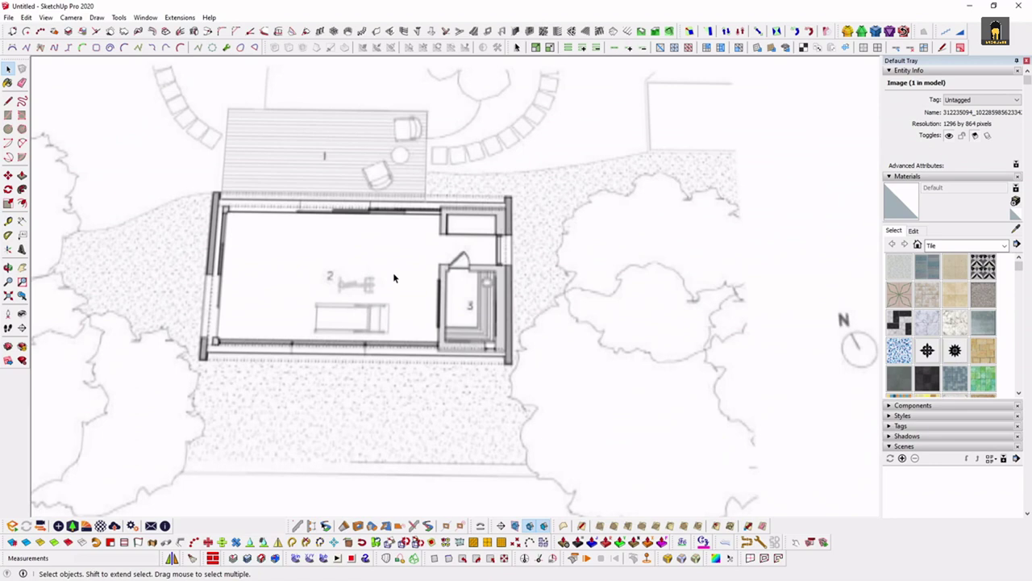
scroll(393, 272, up, 2)
Float the Large Tool Set over the plan and open the Toolbars dialog at screen centre
mouse_move(20, 61)
mouse_down()
mouse_move(321, 149)
mouse_move(351, 180)
mouse_move(310, 166)
mouse_up()
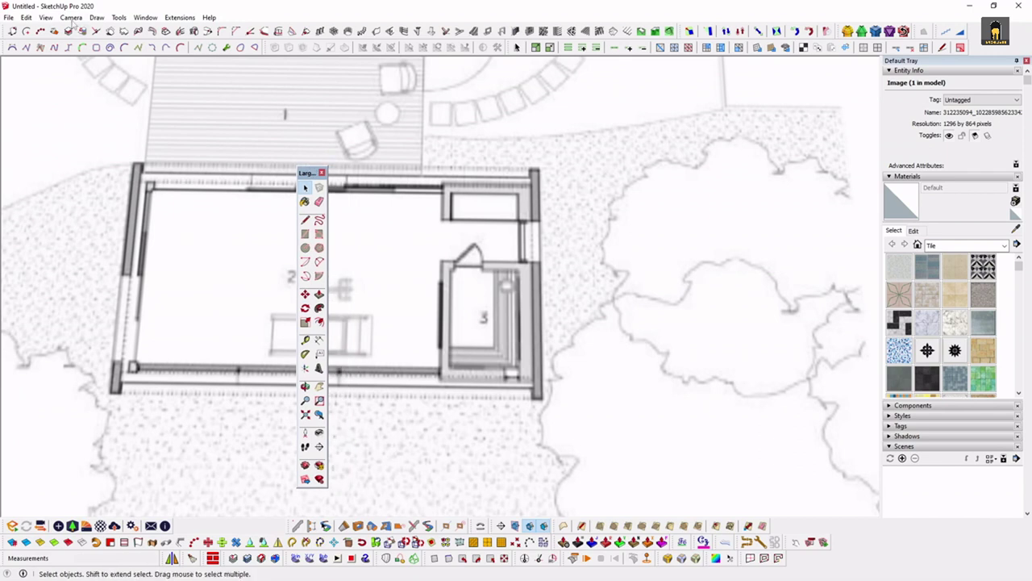
click(45, 18)
click(45, 18)
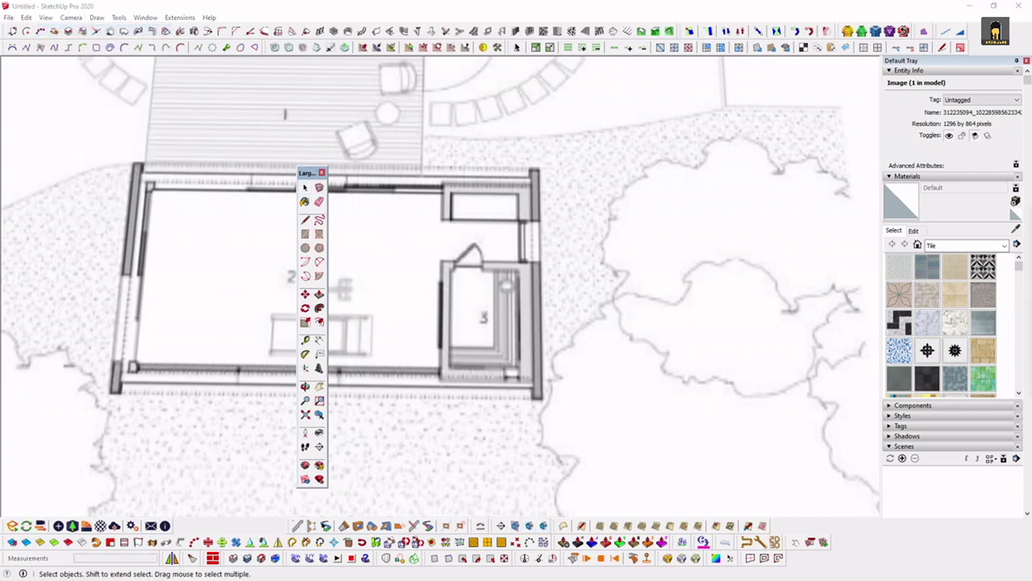
drag(813, 219, 565, 229)
Switch Large Tool Set off and back on in the Toolbars list, then close the dialog
scroll(533, 335, down, 3)
scroll(534, 336, down, 2)
scroll(536, 336, down, 2)
scroll(537, 337, down, 2)
scroll(536, 337, down, 2)
scroll(536, 339, down, 2)
scroll(536, 361, up, 2)
scroll(536, 361, down, 1)
scroll(524, 351, down, 1)
scroll(521, 346, down, 1)
scroll(520, 348, up, 1)
scroll(520, 348, down, 2)
scroll(522, 349, down, 1)
scroll(507, 347, down, 1)
scroll(509, 347, up, 1)
scroll(513, 348, up, 3)
scroll(516, 349, up, 1)
scroll(516, 349, up, 2)
scroll(516, 350, up, 2)
scroll(516, 350, up, 1)
scroll(516, 349, up, 2)
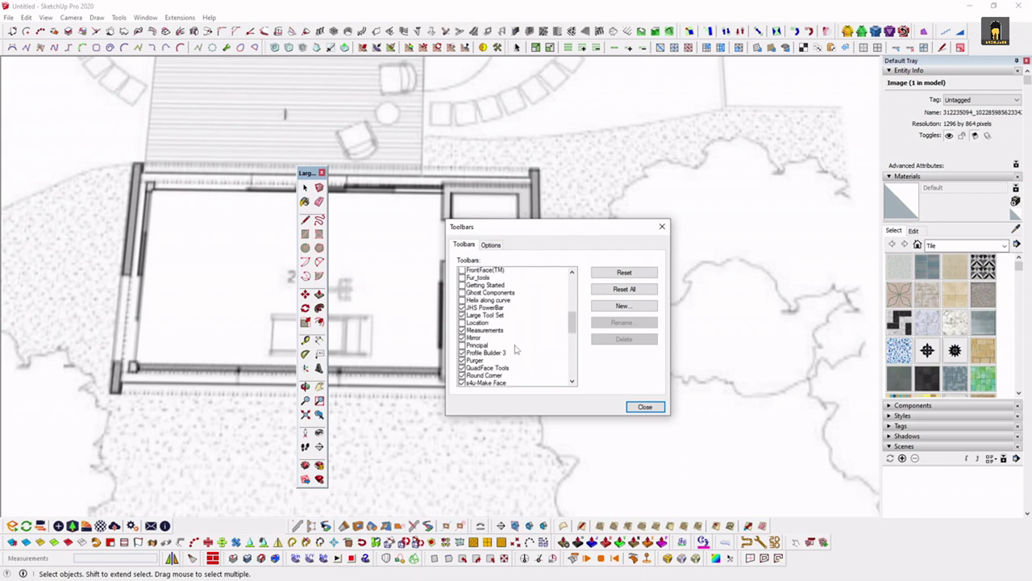
click(462, 316)
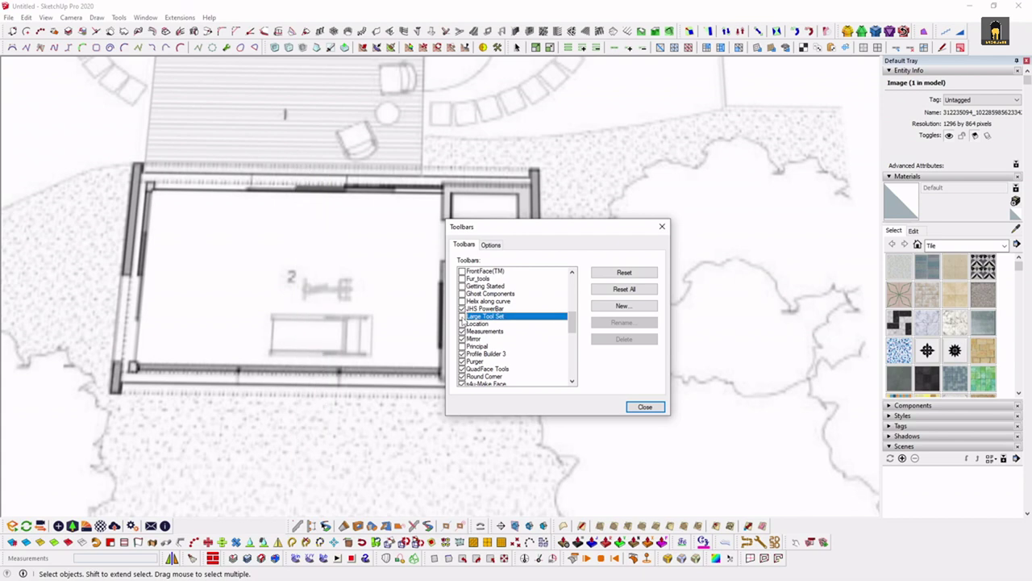
click(463, 317)
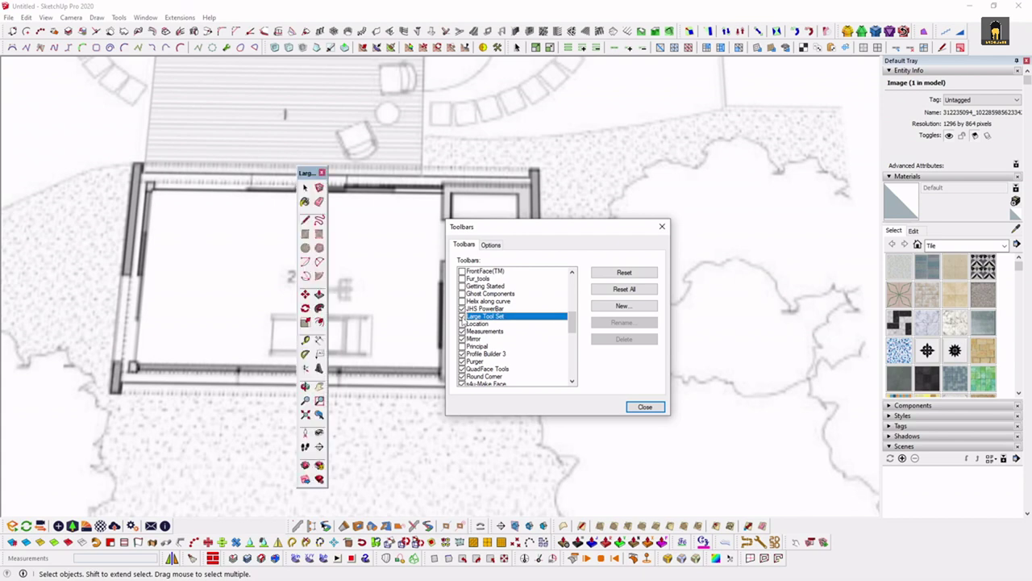
click(661, 226)
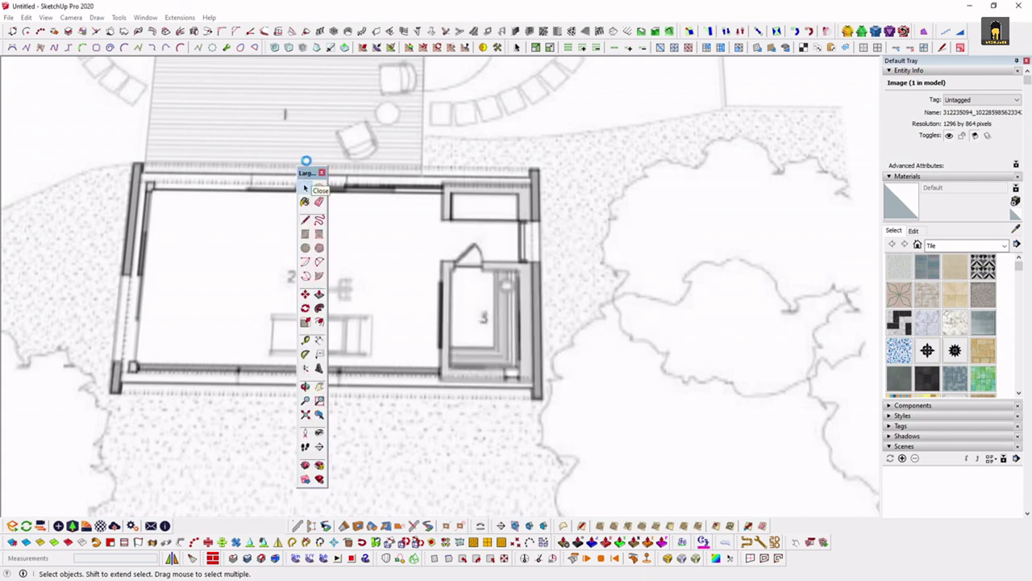
Dock the Large Tool Set along the left window edge and tilt the view slightly
drag(307, 174, 16, 197)
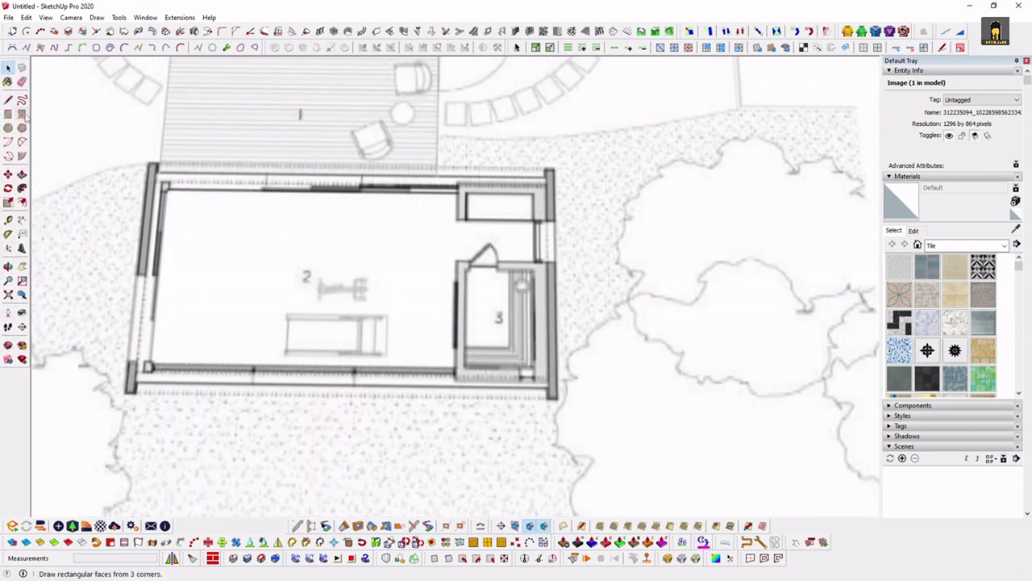
middle_drag(527, 293, 534, 278)
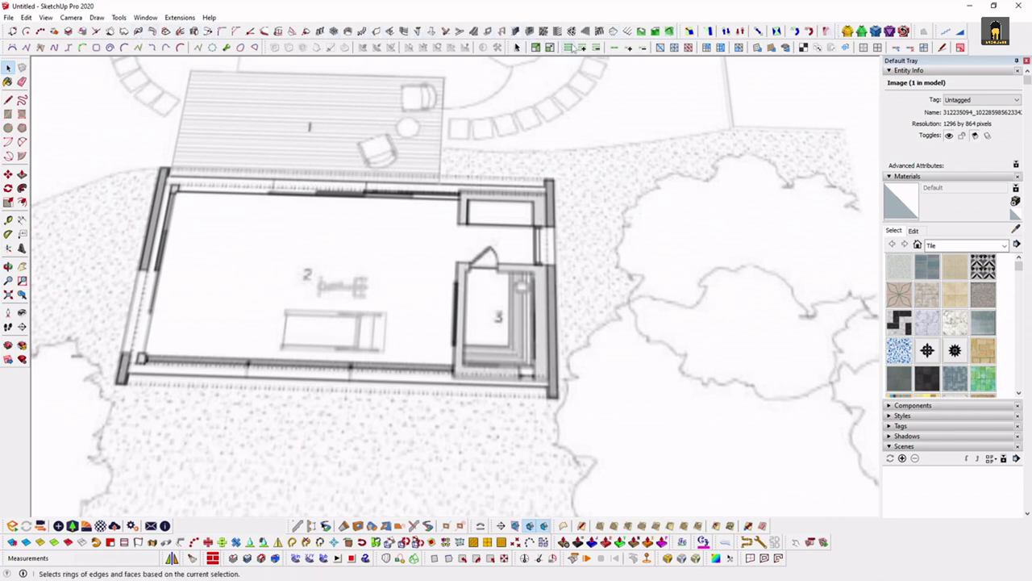
mouse_move(520, 228)
middle_down()
mouse_move(525, 217)
mouse_move(503, 265)
middle_up()
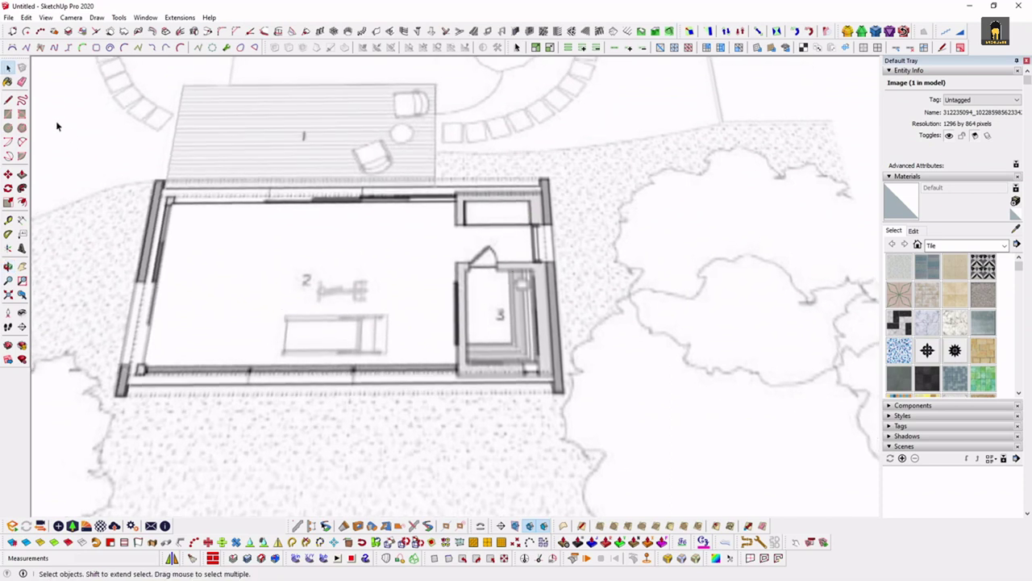
Trace a four-corner Line outline over the gym room, then delete the resulting face
click(8, 99)
click(230, 236)
click(360, 235)
click(358, 294)
click(260, 296)
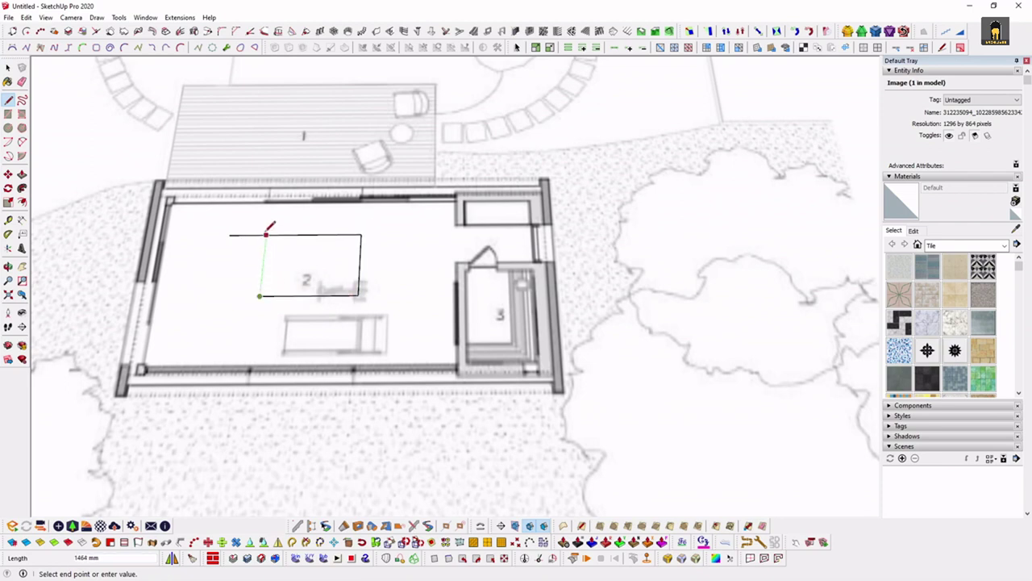
click(265, 235)
key(space)
double_click(319, 266)
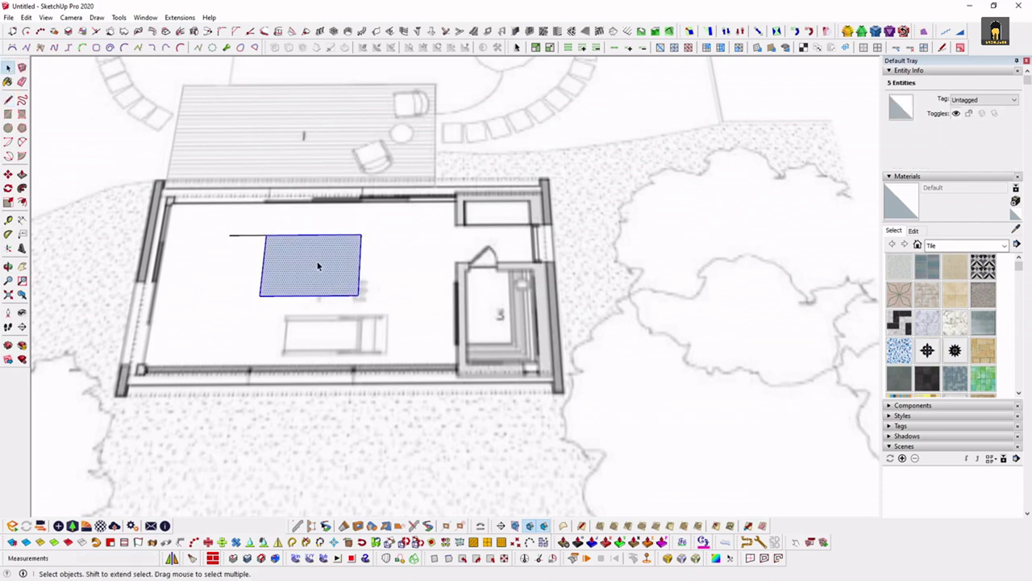
key(Delete)
click(266, 240)
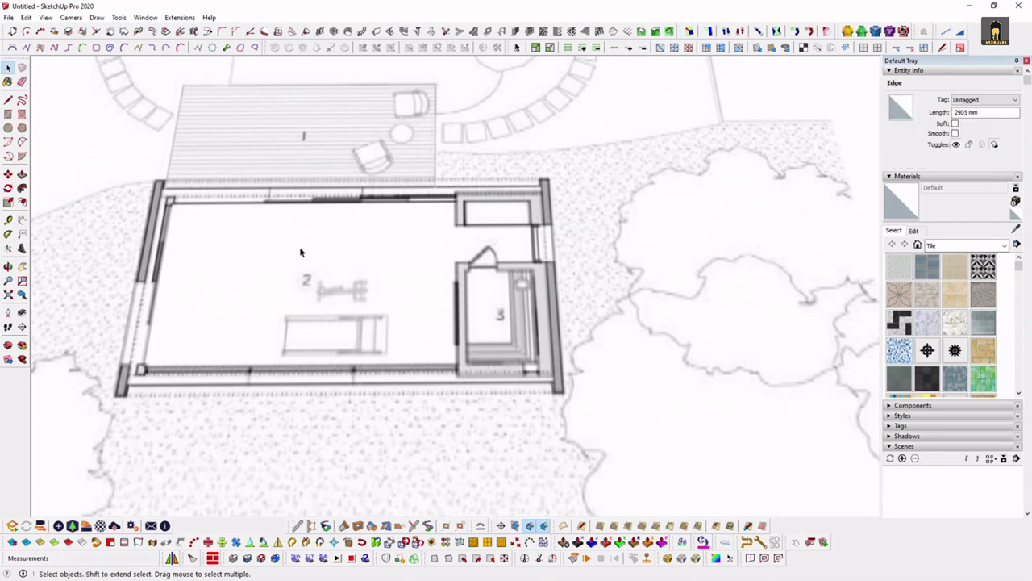
Draw a test rectangle across the gym room with the Rectangle tool
click(21, 82)
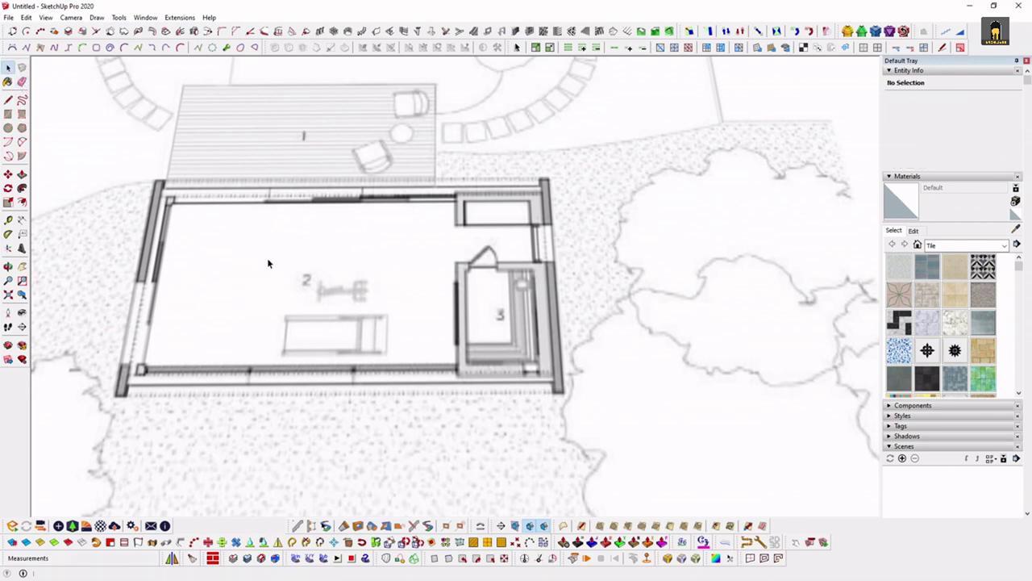
key(l)
key(space)
key(r)
click(207, 228)
click(402, 317)
key(space)
Erase the test rectangle's top, left, bottom and right edges with the Eraser
scroll(271, 277, up, 2)
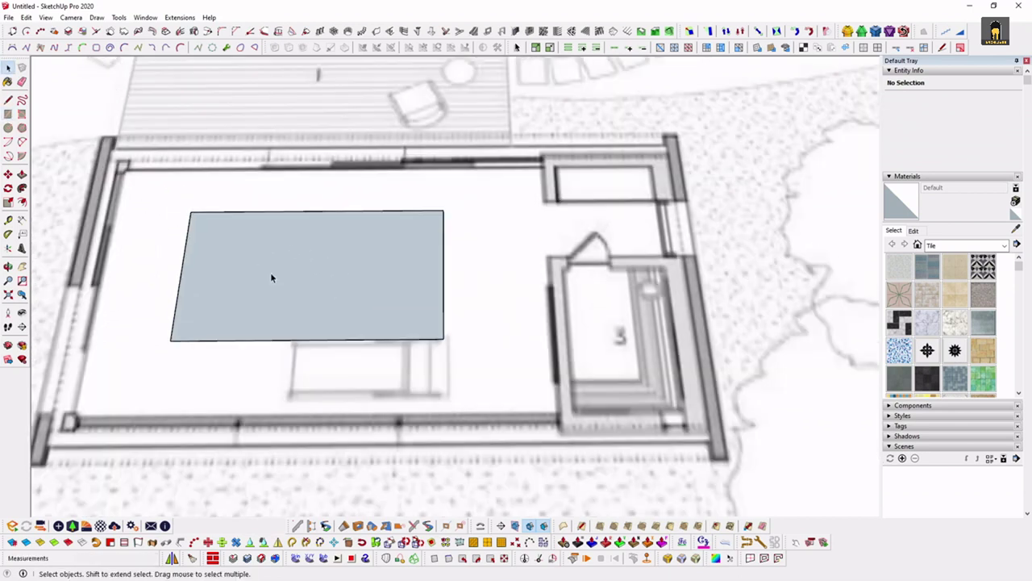
key(e)
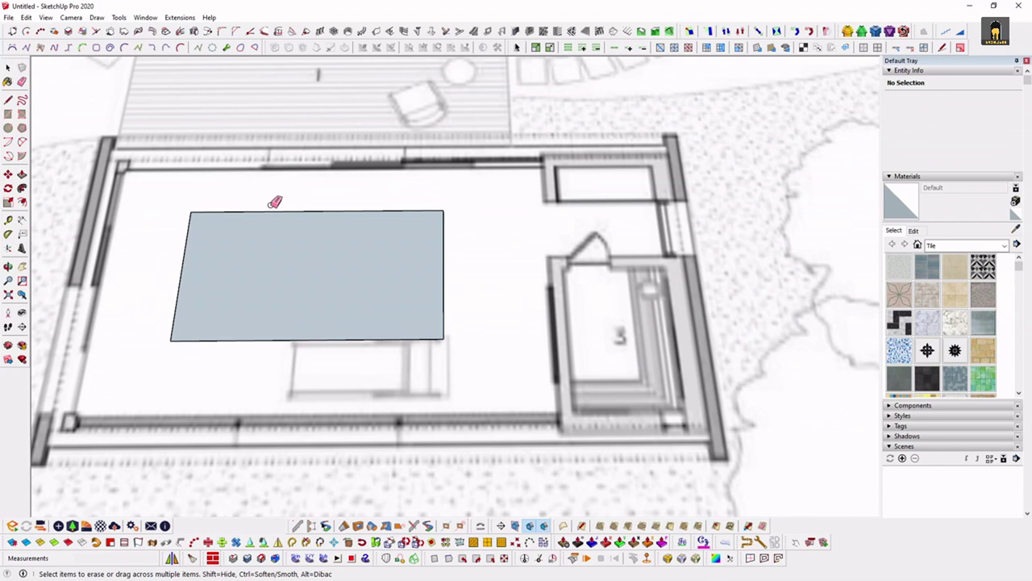
key(space)
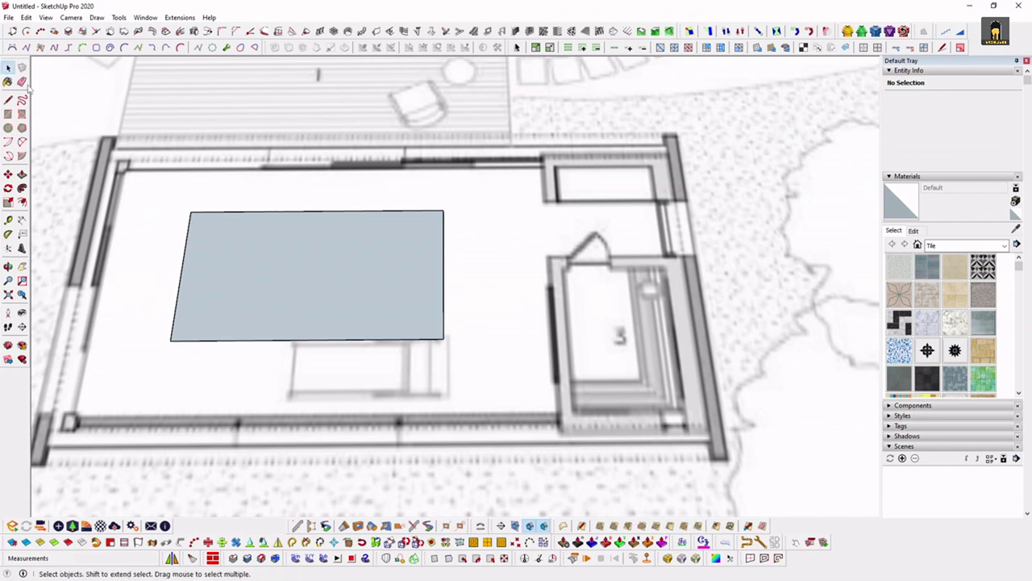
click(22, 82)
click(218, 213)
click(184, 242)
click(274, 340)
click(443, 305)
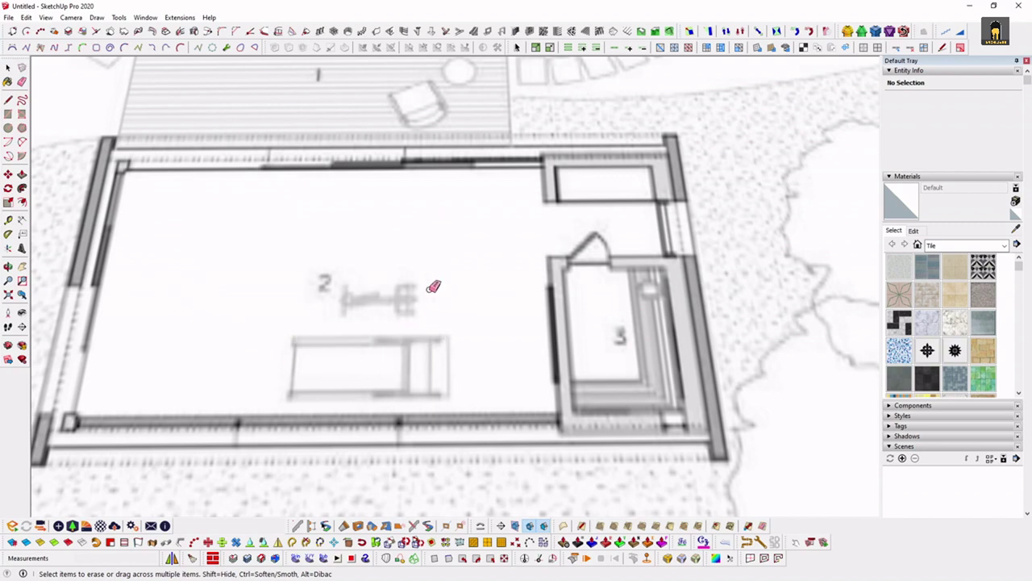
key(space)
Draw another rectangle starting above the gym label and erase all its edges
key(r)
click(210, 203)
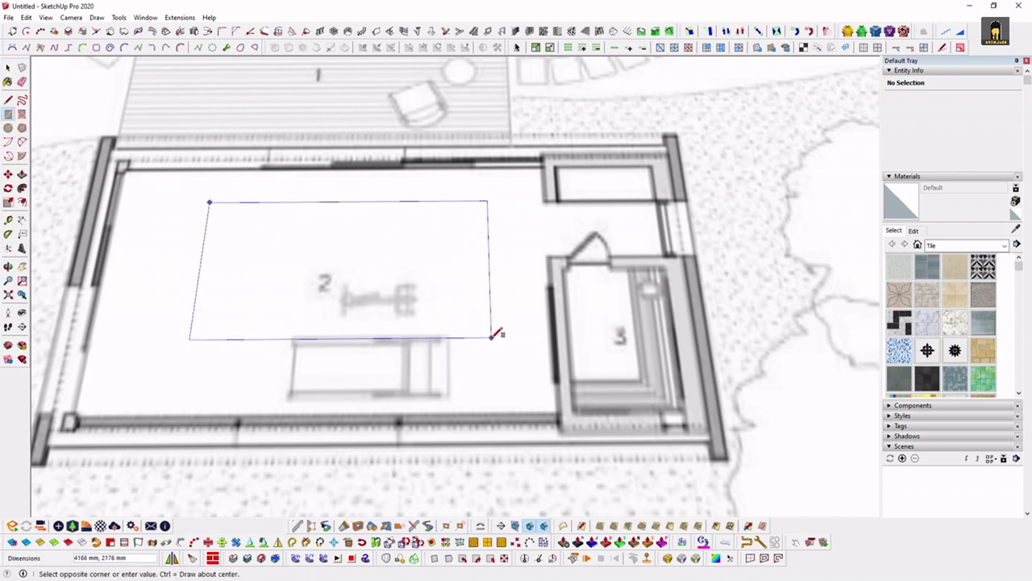
click(491, 335)
key(space)
key(e)
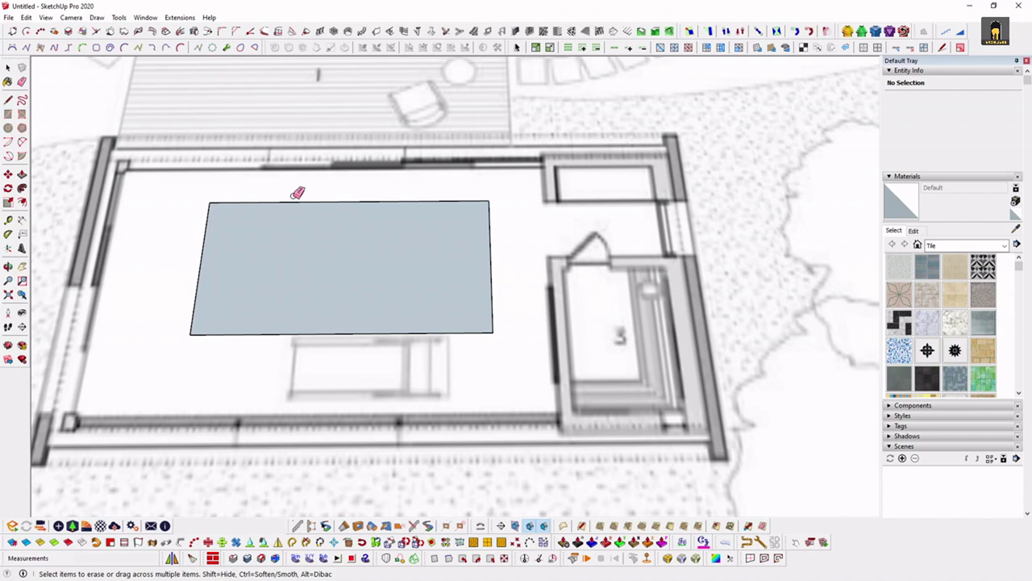
click(304, 200)
click(274, 348)
click(492, 270)
key(space)
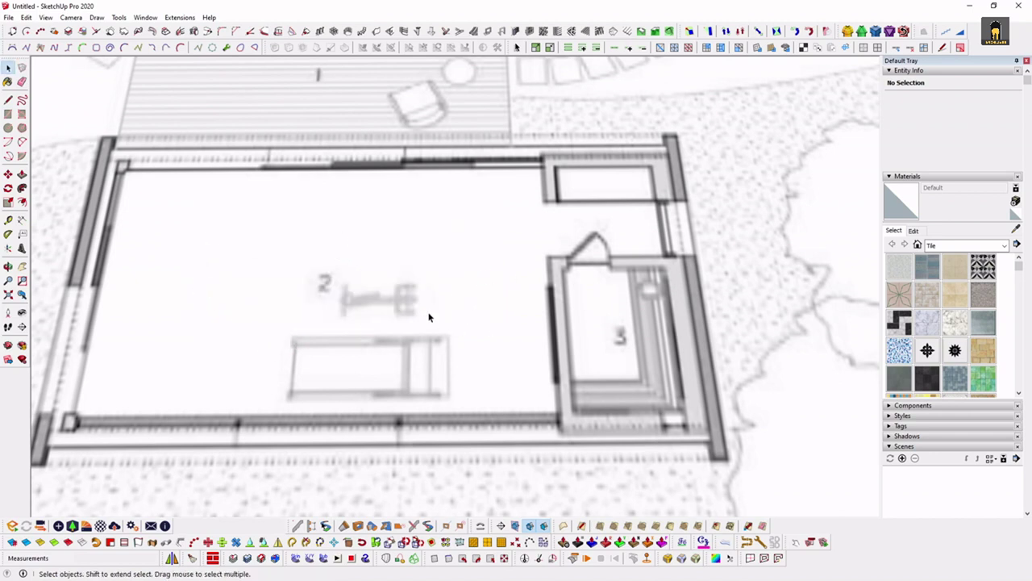
click(23, 101)
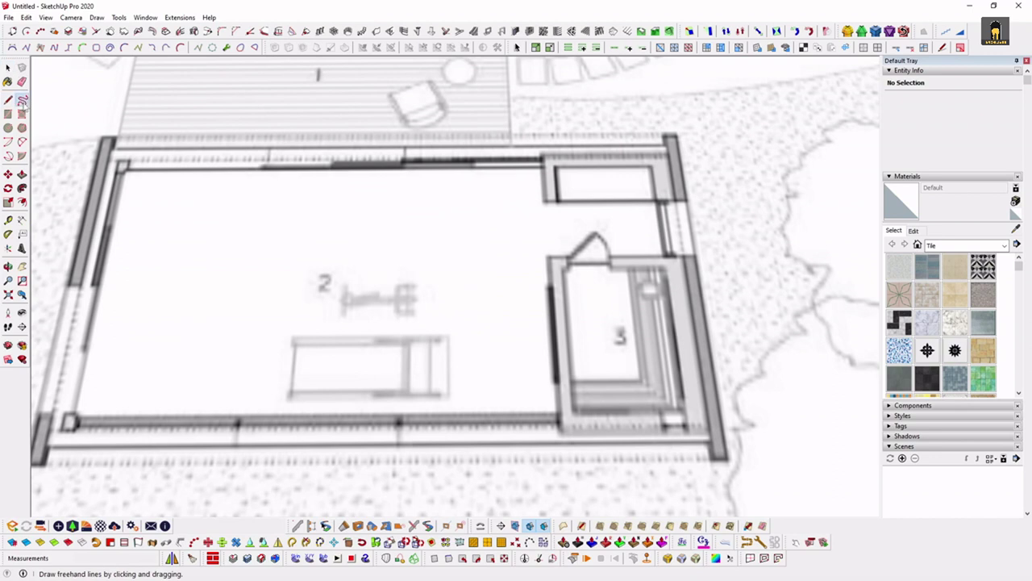
mouse_move(178, 317)
mouse_down()
mouse_move(397, 255)
mouse_move(455, 347)
mouse_up()
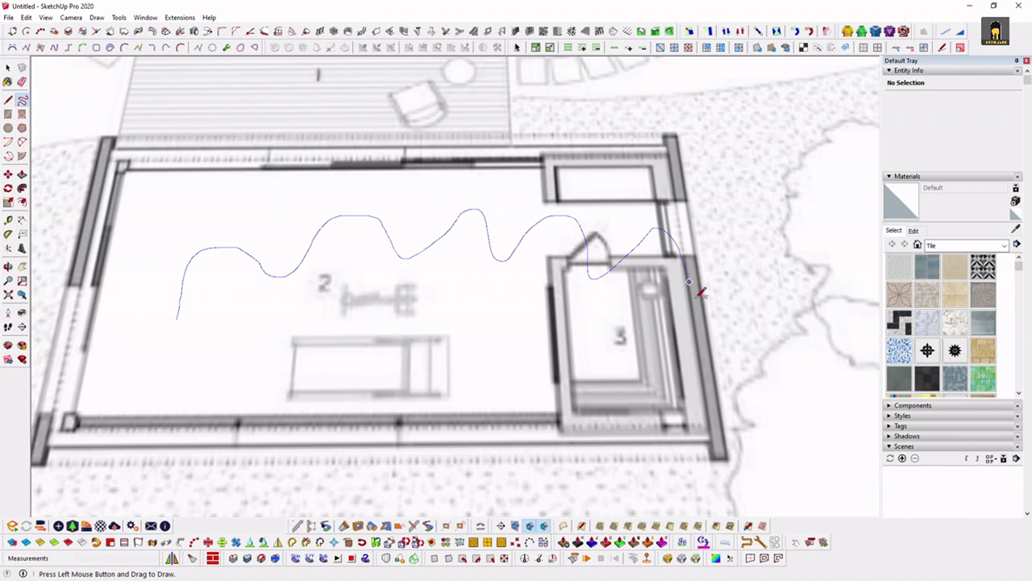
drag(456, 347, 177, 318)
key(space)
double_click(462, 292)
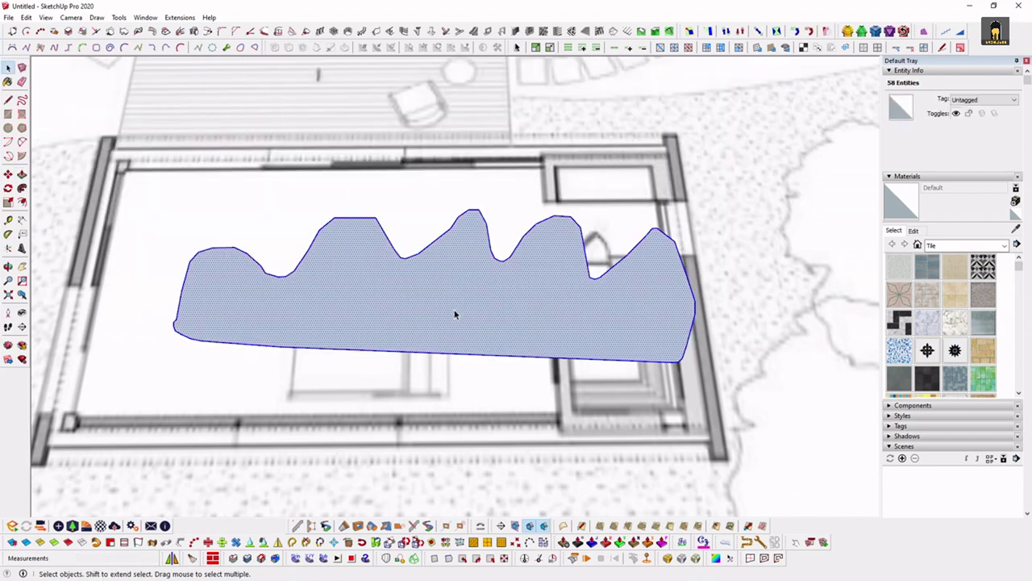
key(Delete)
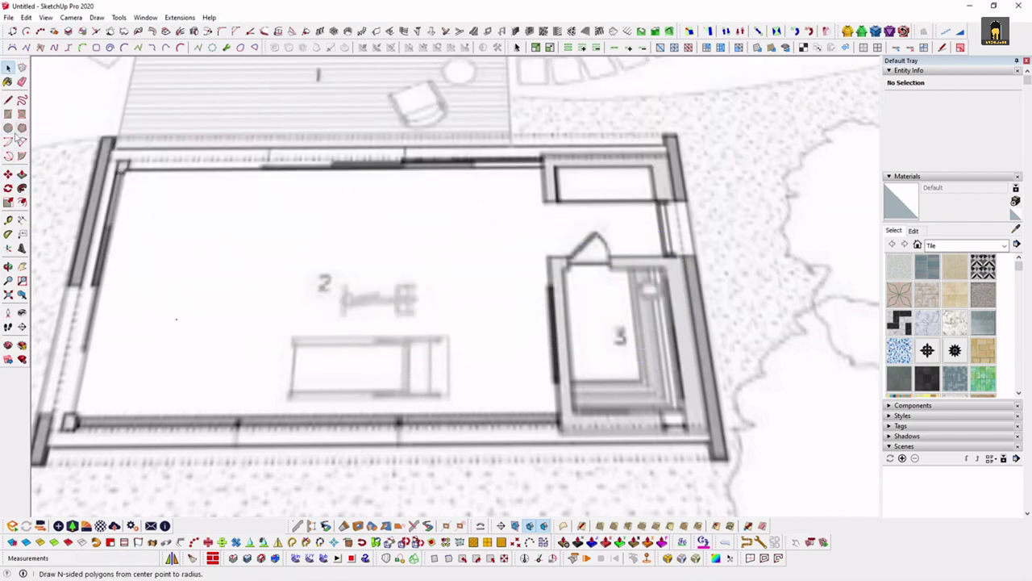
Zoom to the legend and tape-measure the 0'–8' scale bar, reading about 2318 mm
scroll(477, 296, down, 1)
scroll(347, 291, down, 3)
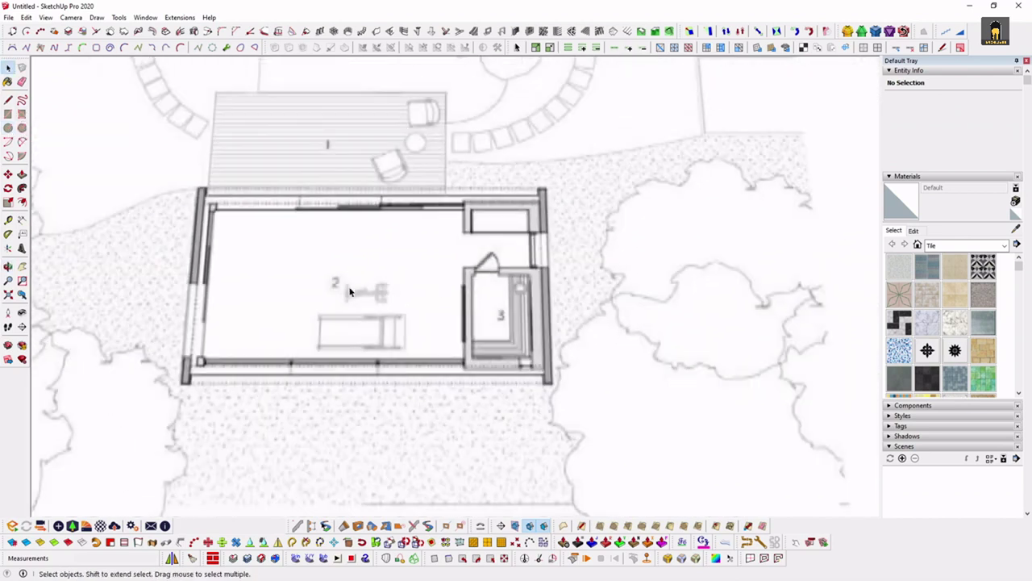
scroll(423, 294, up, 3)
scroll(424, 294, down, 2)
shift+middle_drag(584, 296, 493, 342)
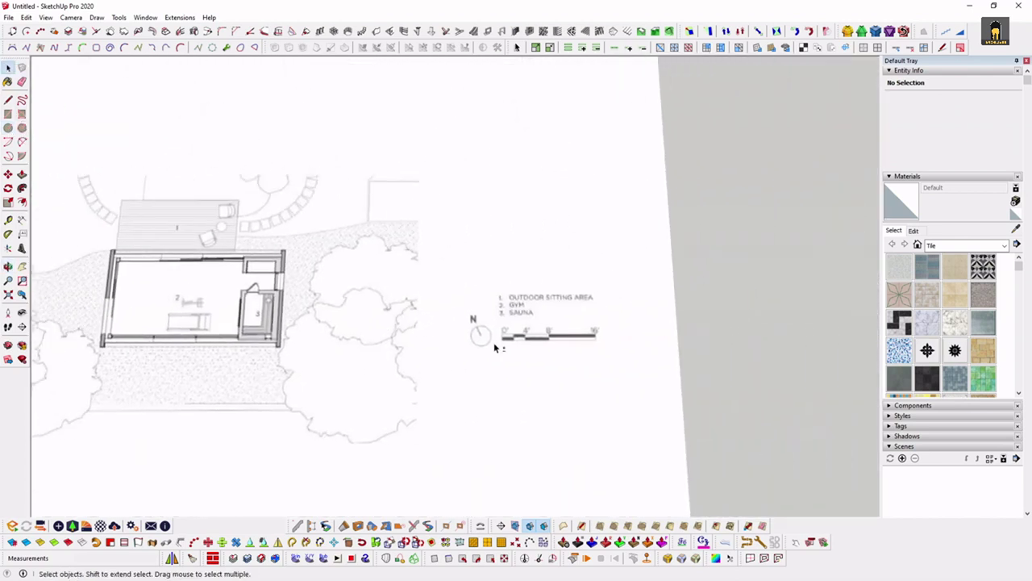
scroll(493, 342, up, 3)
scroll(543, 340, up, 2)
scroll(544, 341, up, 1)
key(t)
click(377, 320)
key(space)
Zoom back out and orbit to view the whole plan sheet in perspective
scroll(754, 292, down, 3)
scroll(807, 307, down, 2)
scroll(262, 348, up, 2)
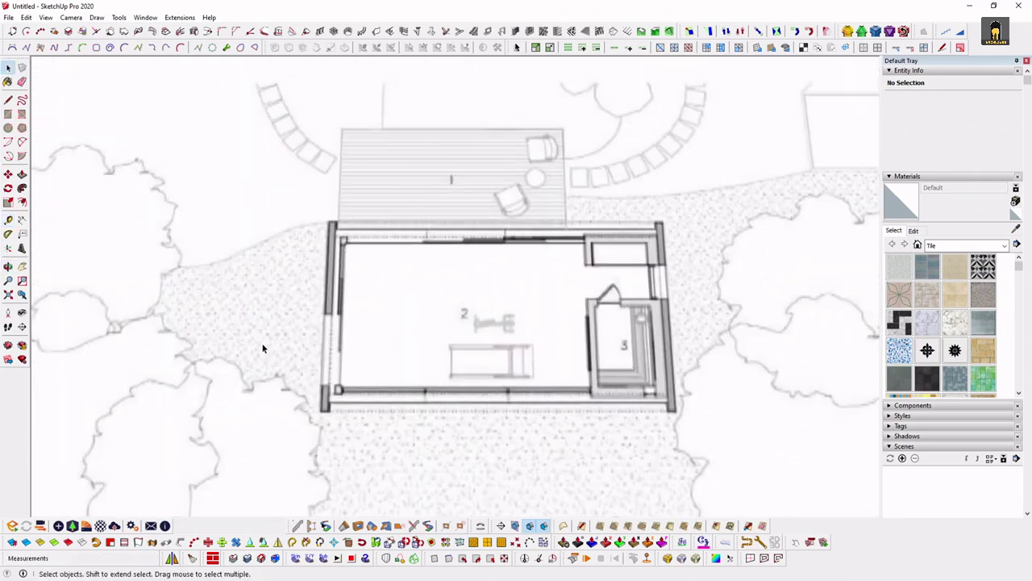
scroll(262, 348, down, 2)
scroll(359, 327, down, 2)
scroll(412, 306, down, 2)
scroll(397, 314, up, 3)
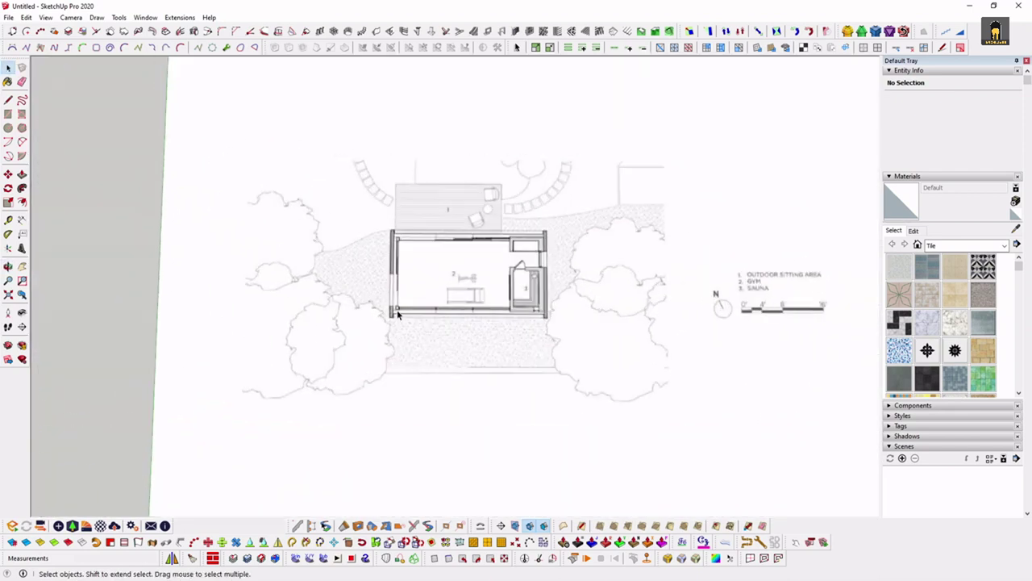
scroll(460, 314, up, 2)
scroll(379, 331, up, 3)
scroll(375, 362, up, 3)
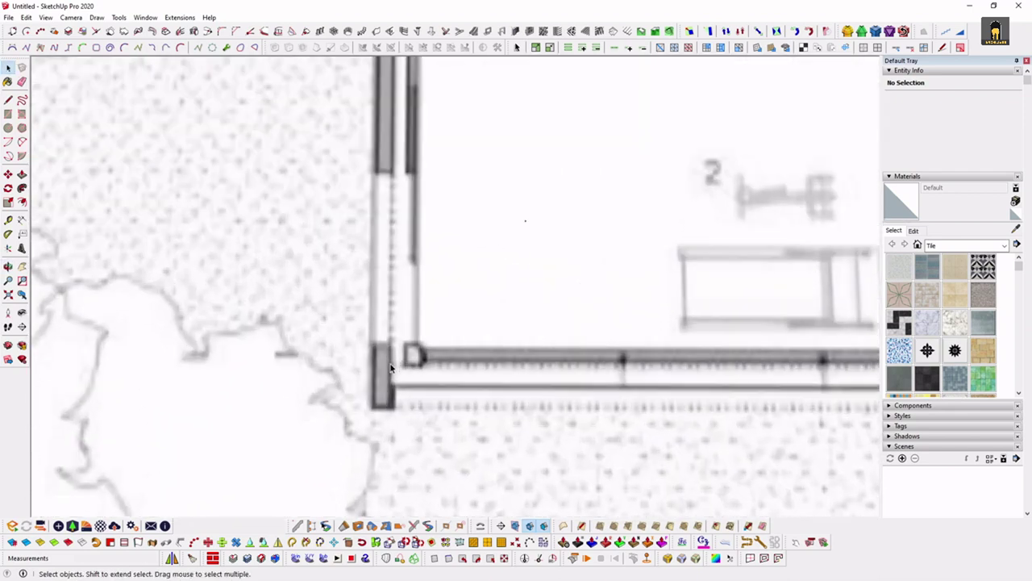
scroll(369, 415, up, 2)
key(r)
scroll(367, 423, down, 5)
scroll(261, 318, down, 4)
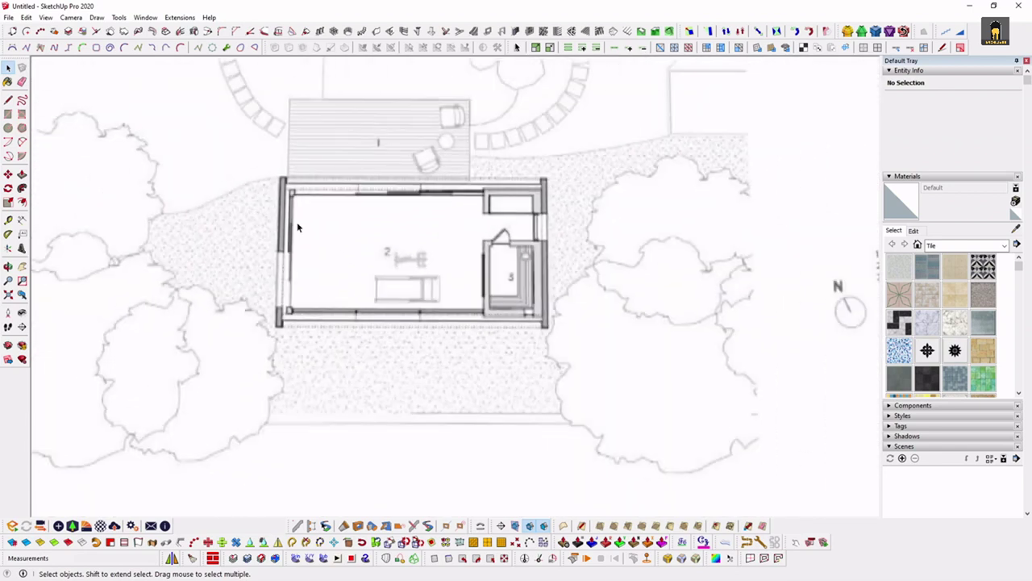
scroll(295, 224, down, 3)
mouse_move(362, 223)
middle_down()
mouse_move(425, 281)
mouse_move(379, 284)
middle_up()
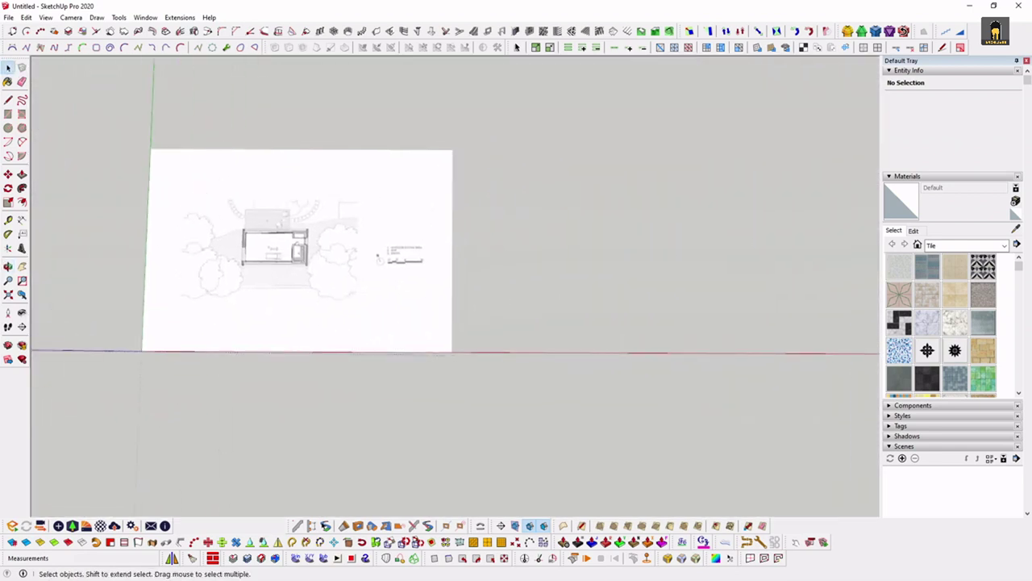
Paste the second plan image and place it to the right of the first plan
key(ctrl+v)
click(522, 285)
key(s)
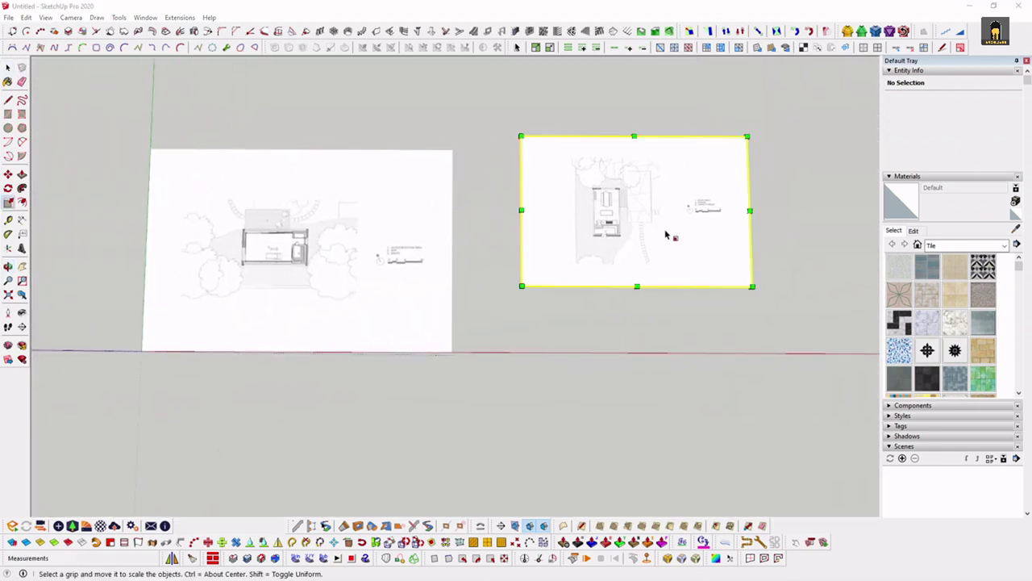
scroll(666, 235, up, 3)
scroll(682, 215, up, 3)
scroll(694, 242, up, 2)
Tape-measure the pasted image's 0'–8' scale bar, reading 1767 mm
key(t)
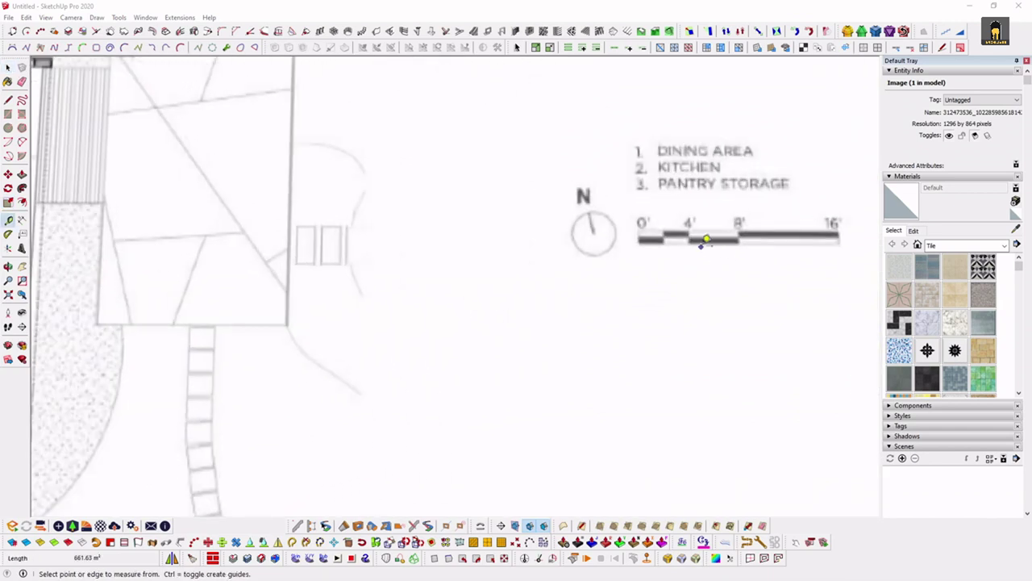
scroll(706, 239, up, 1)
click(609, 235)
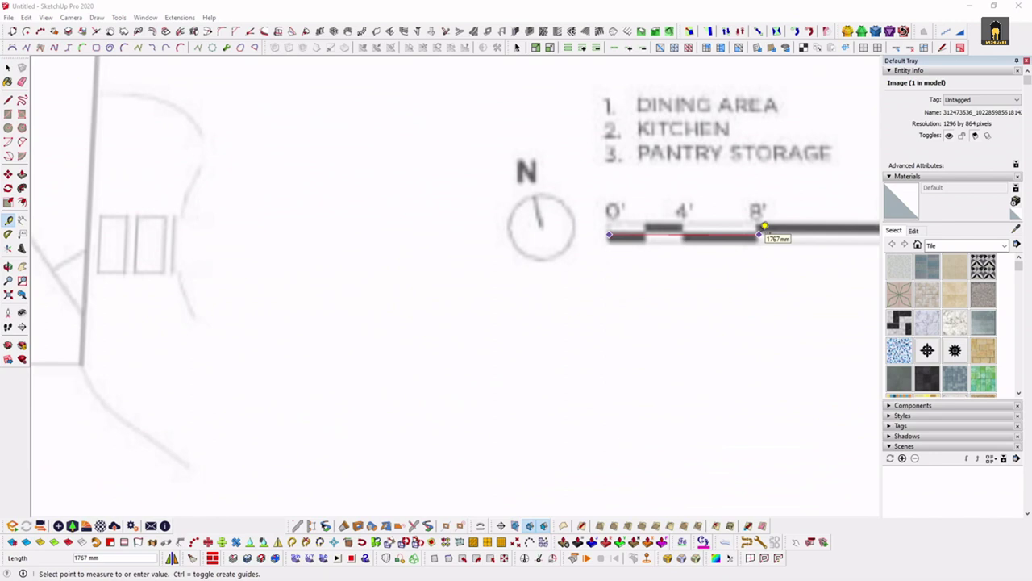
key(space)
scroll(657, 231, down, 1)
scroll(657, 231, down, 2)
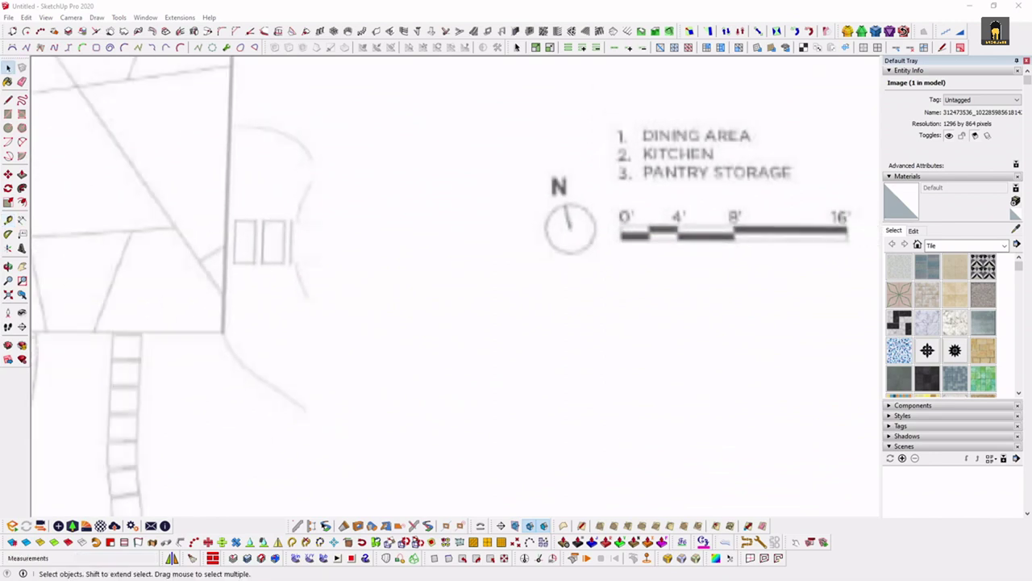
Compute the scale factor 2400 ÷ 1767 ≈ 1.358 in Windows Calculator
key(alt+Tab)
drag(821, 175, 486, 217)
key(Escape)
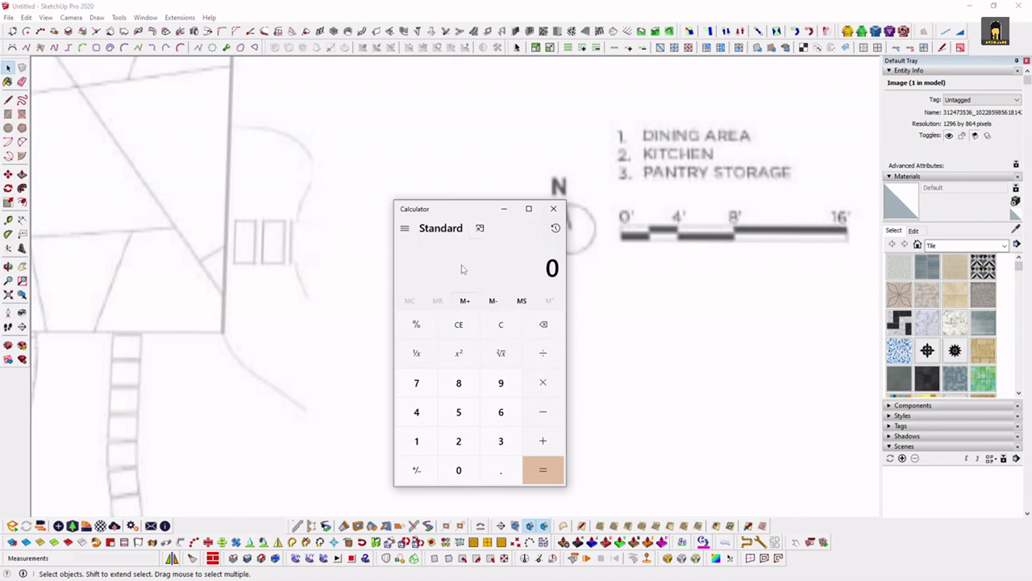
text(2400)
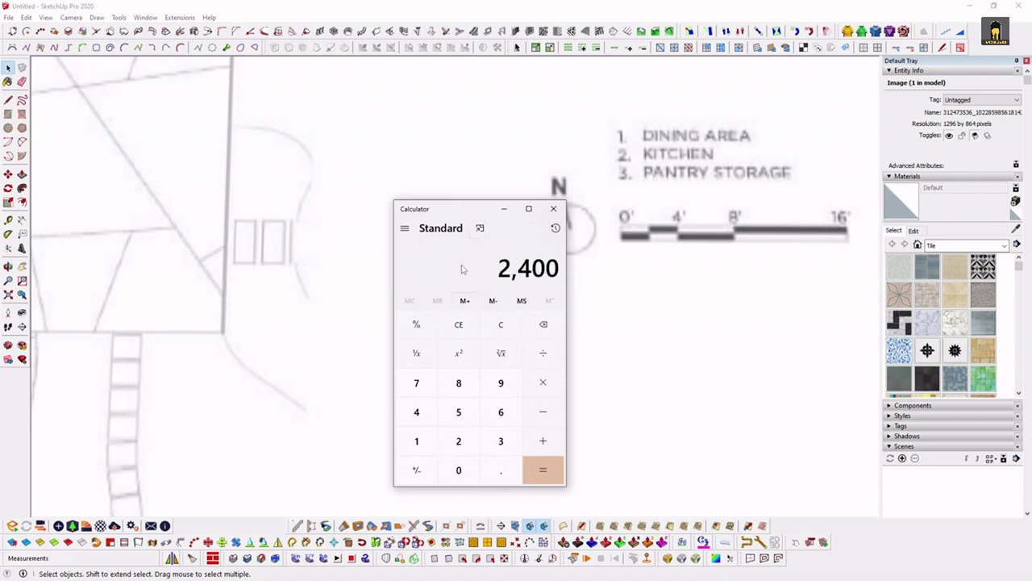
text(/17)
text(67)
key(Return)
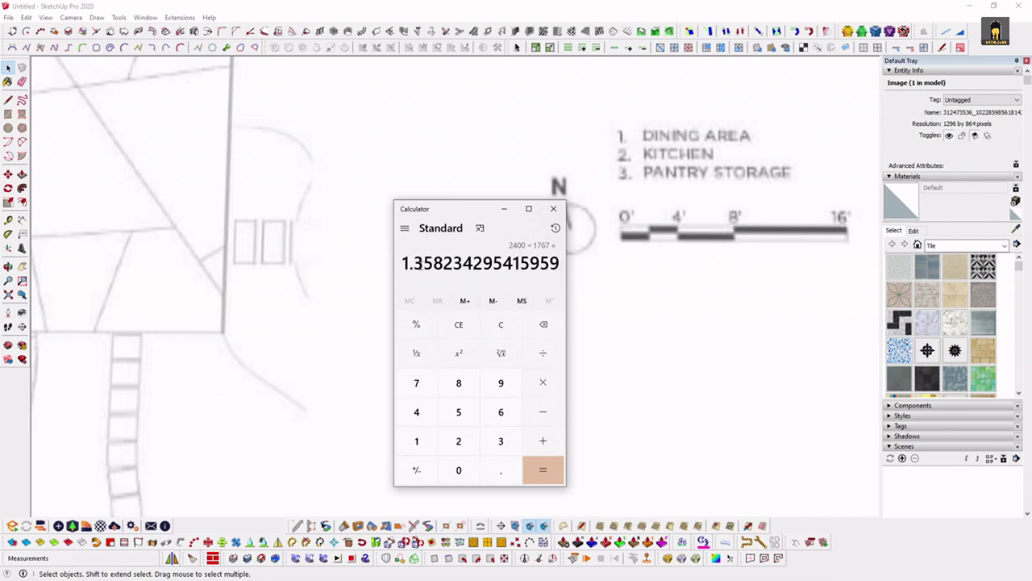
drag(435, 268, 397, 266)
click(504, 208)
middle_drag(395, 311, 334, 307)
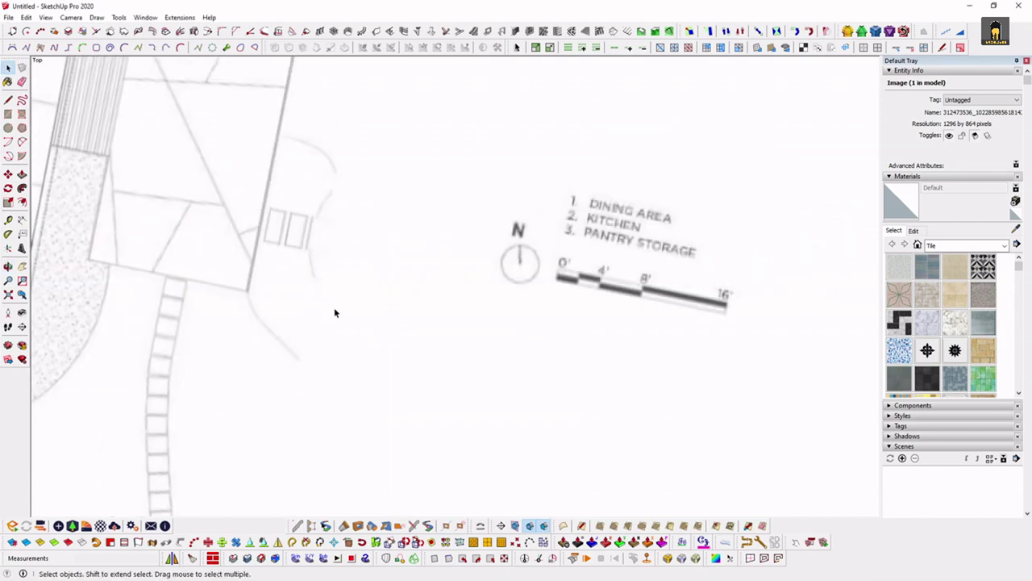
scroll(365, 352, down, 3)
middle_drag(364, 351, 484, 299)
scroll(461, 261, up, 3)
key(s)
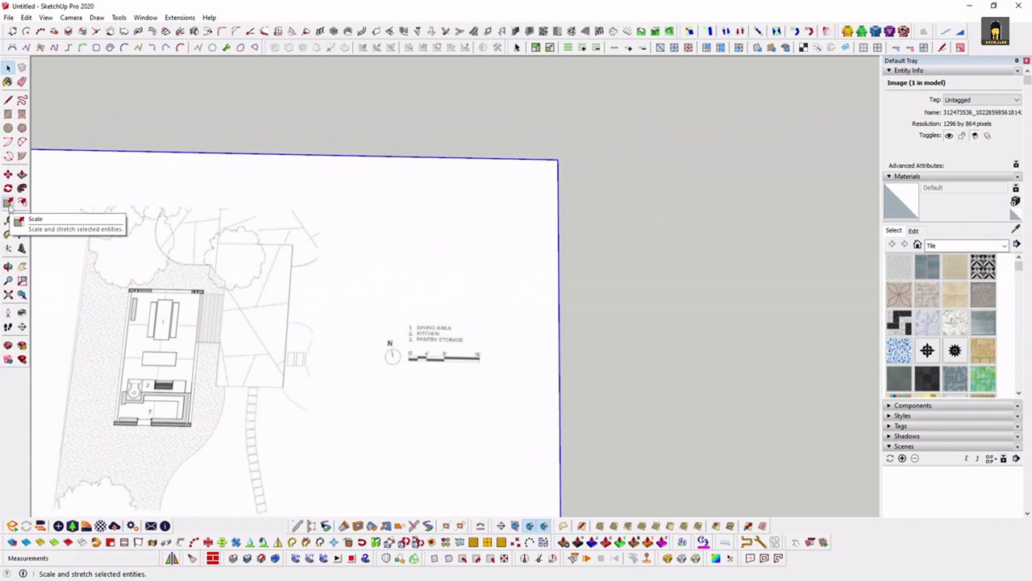
Recheck the 1.358 factor, then drag the image's top-right grip to scale it uniformly
key(s)
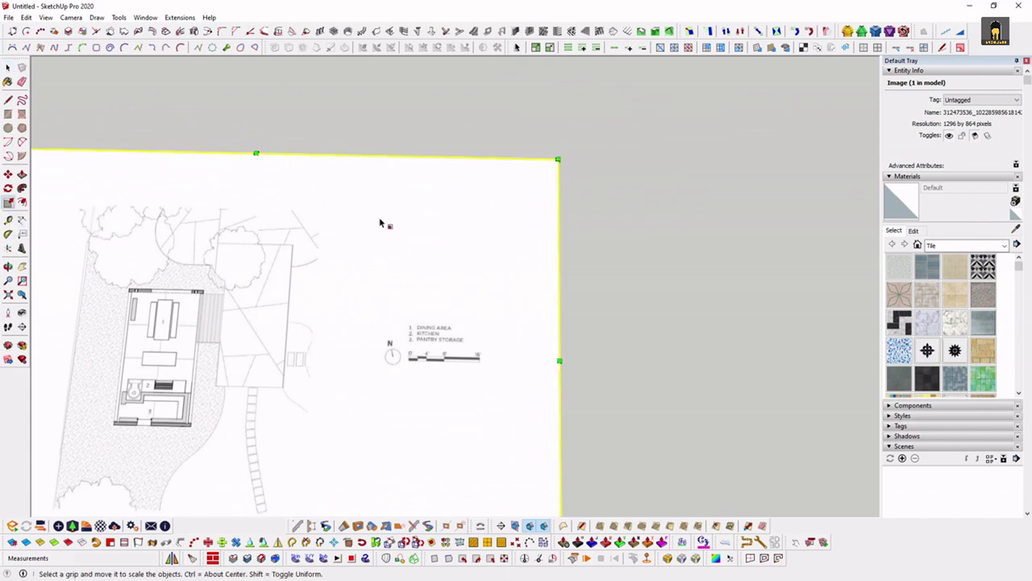
key(space)
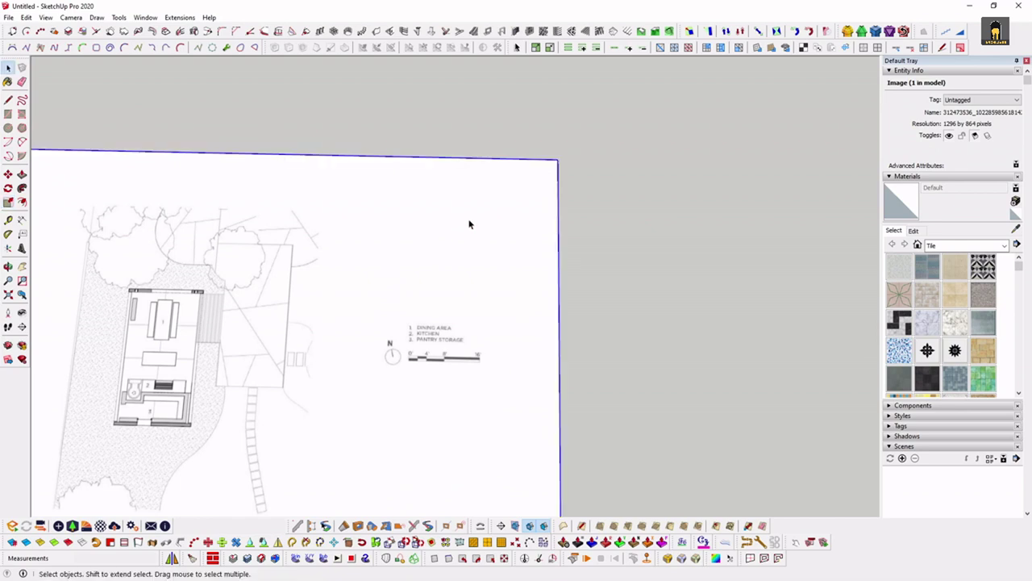
key(alt+Tab)
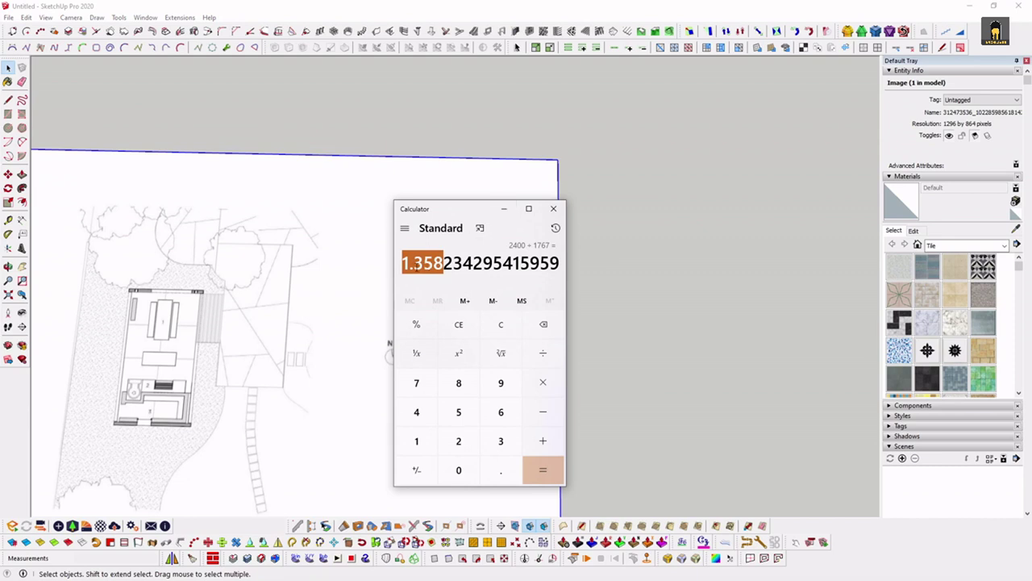
click(503, 208)
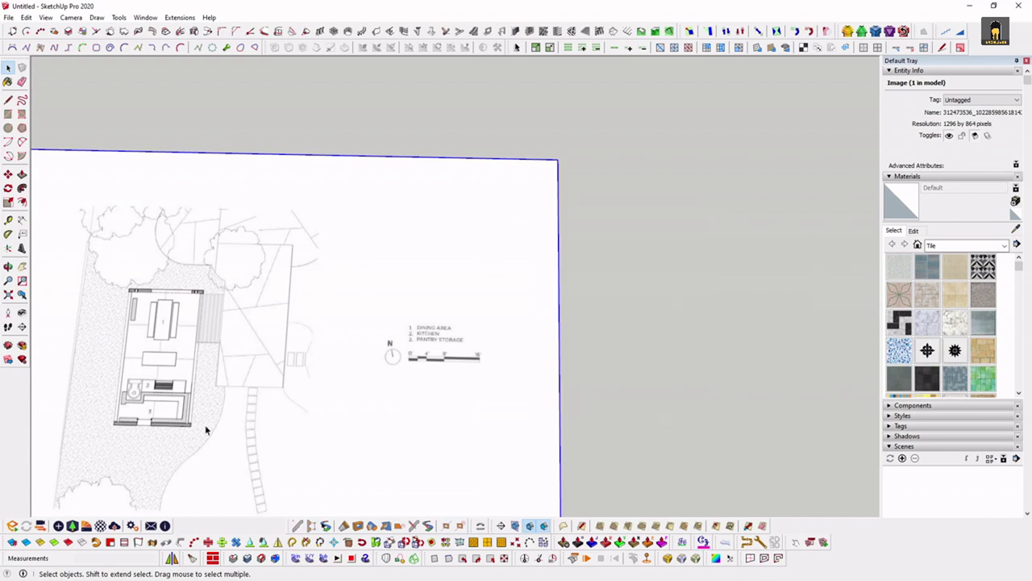
key(s)
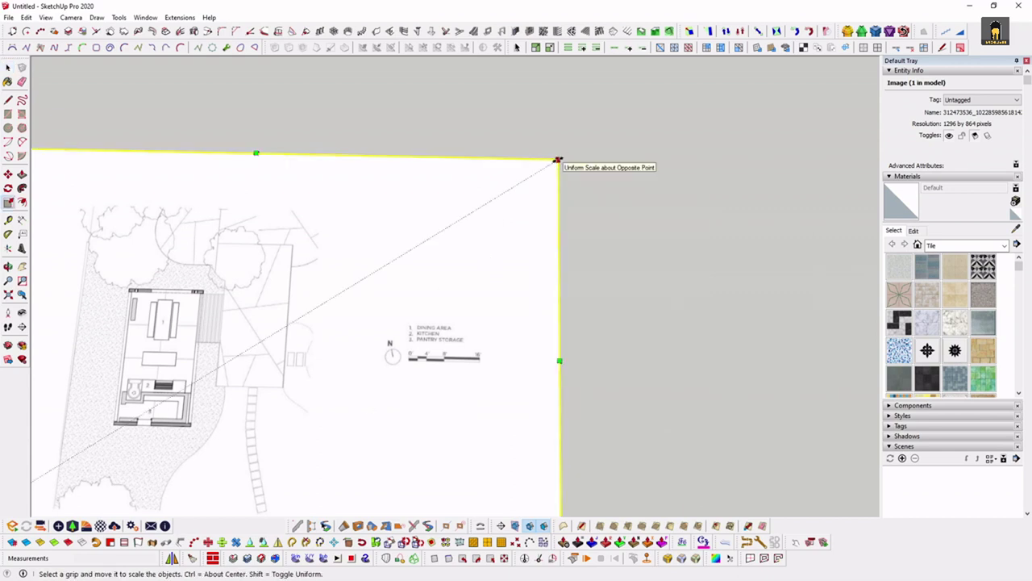
click(562, 156)
key(Escape)
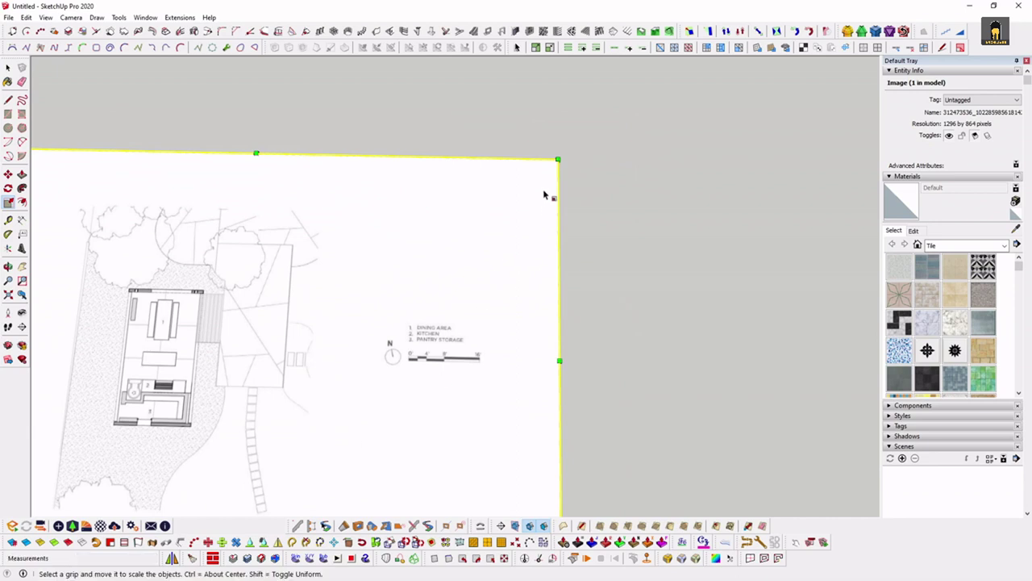
drag(560, 160, 623, 134)
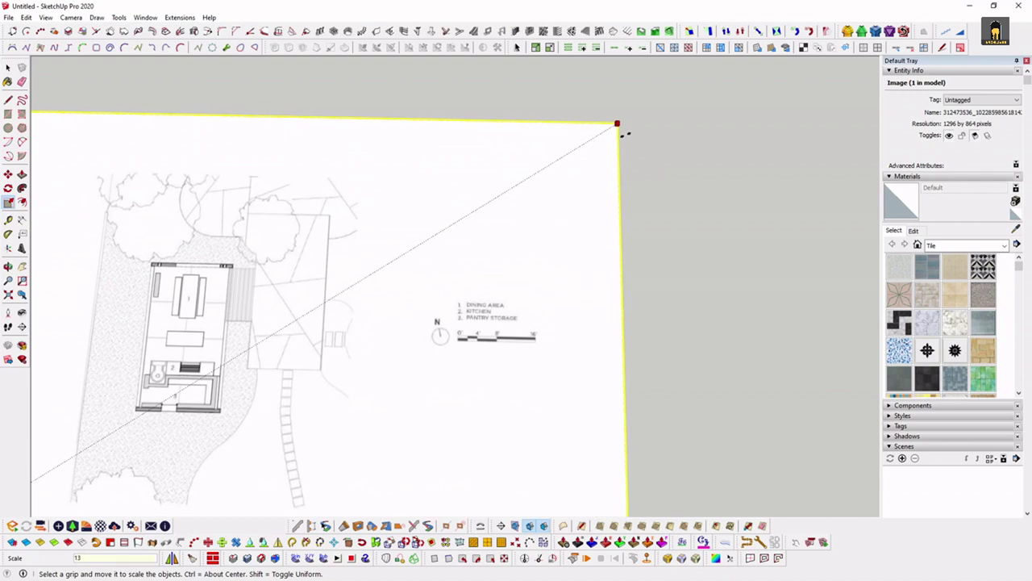
Finish enlarging the image and re-measure its 0'–8' scale bar at roughly 2400 mm
drag(622, 134, 625, 134)
key(space)
scroll(627, 266, up, 2)
scroll(628, 266, up, 2)
key(t)
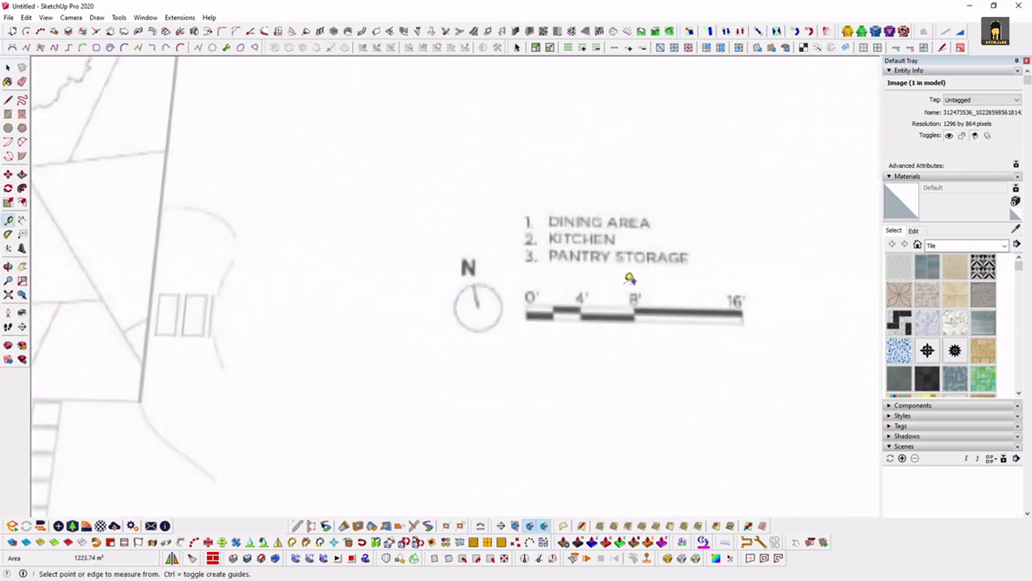
scroll(628, 271, up, 2)
click(480, 327)
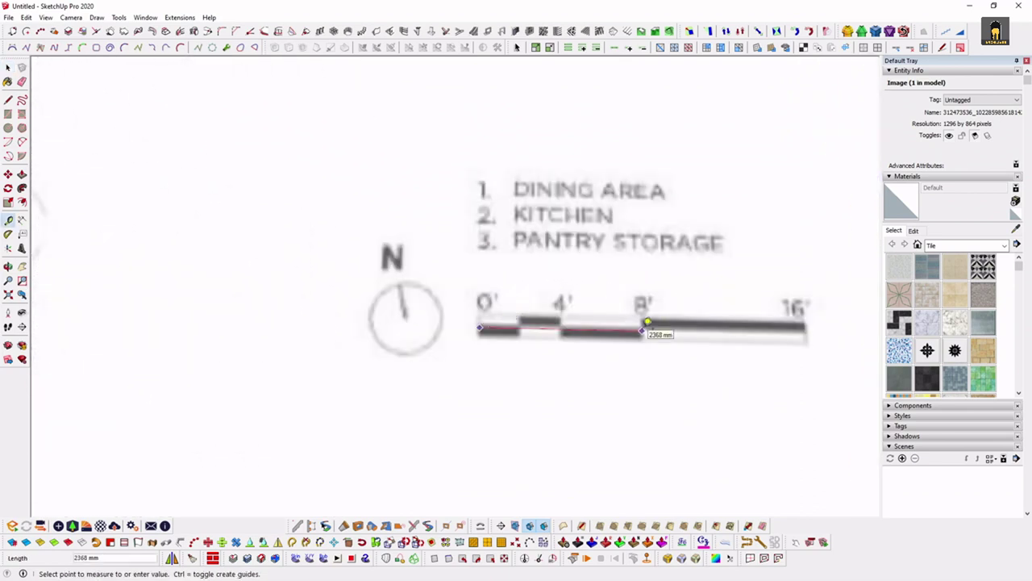
key(space)
Zoom and orbit to frame both plan images with the building outline in view
scroll(662, 298, down, 2)
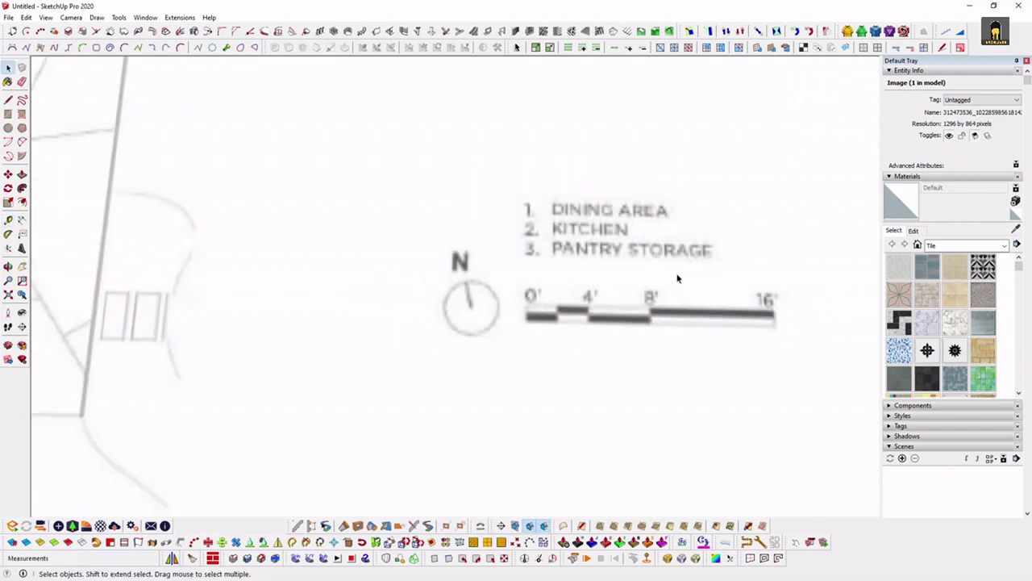
scroll(677, 277, down, 3)
scroll(691, 221, down, 3)
scroll(739, 237, down, 2)
scroll(741, 239, up, 2)
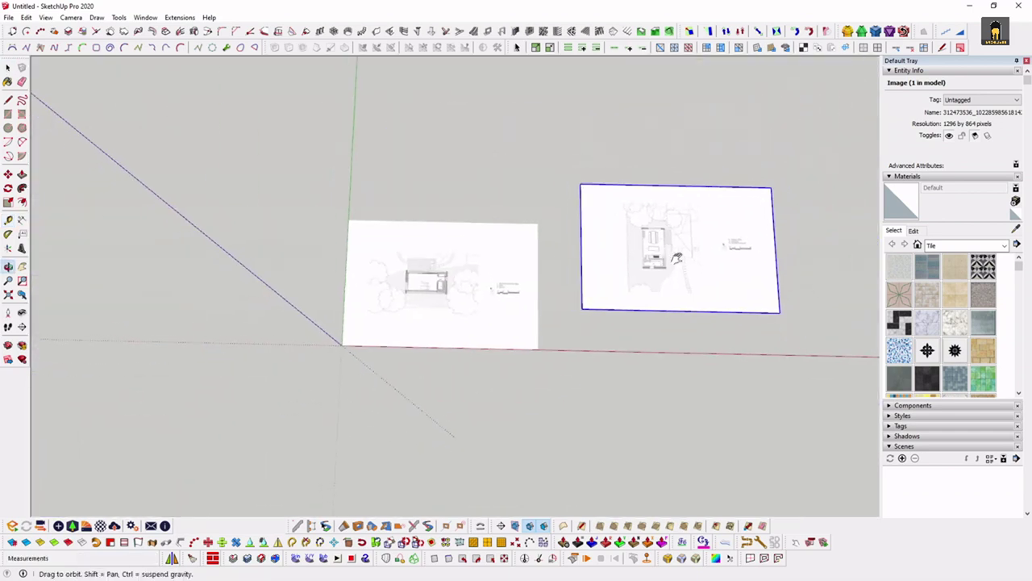
scroll(670, 291, up, 3)
scroll(671, 291, up, 3)
mouse_move(613, 323)
middle_down()
mouse_move(547, 344)
mouse_move(549, 231)
middle_up()
scroll(668, 260, down, 4)
scroll(674, 270, down, 1)
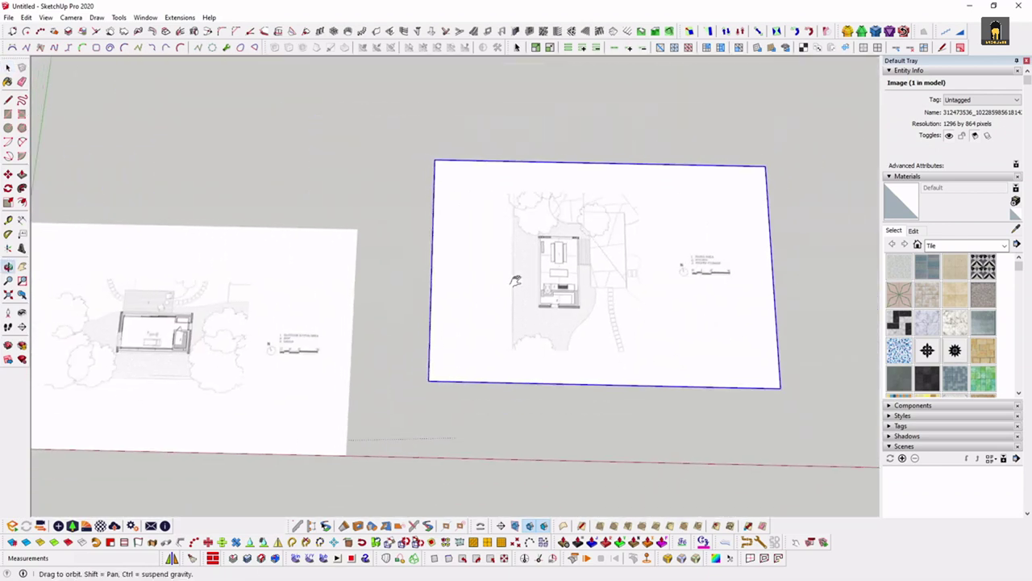
scroll(484, 298, up, 3)
scroll(427, 331, up, 3)
scroll(391, 365, up, 4)
scroll(379, 375, up, 1)
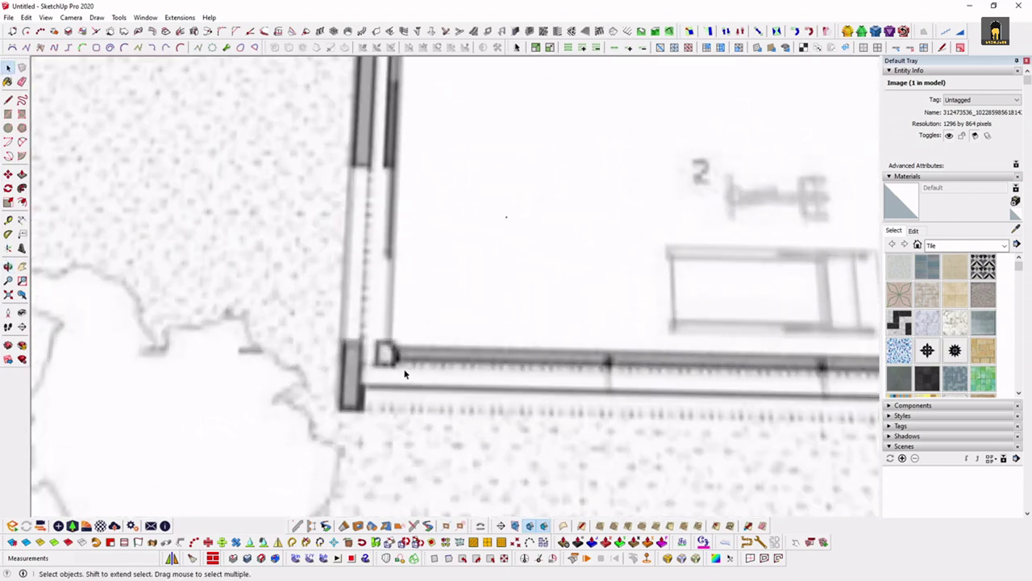
scroll(402, 330, down, 3)
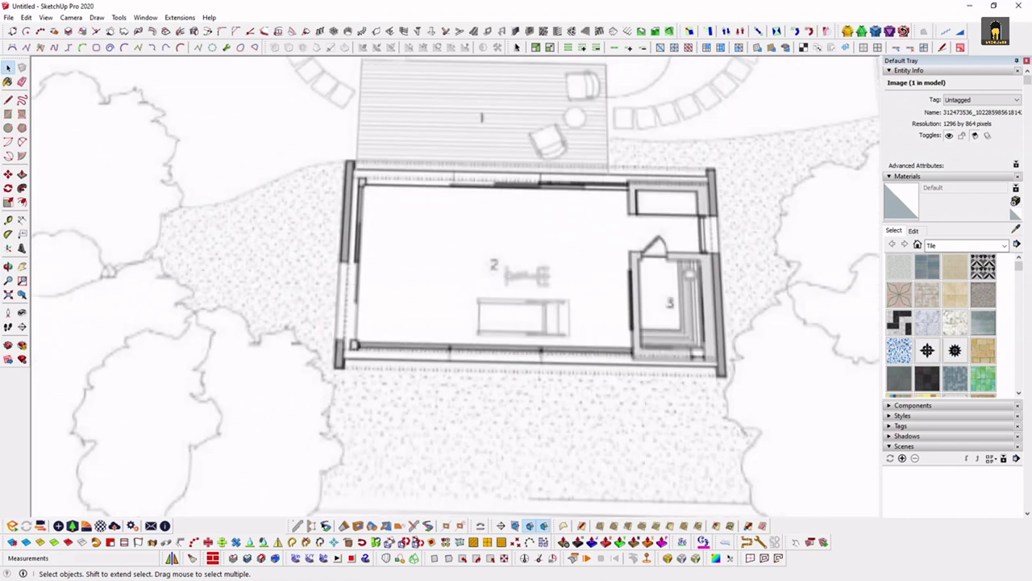
key(alt+Tab)
Zoom in and out on the original floor-plan JPG in Photos to inspect the layout
scroll(377, 294, down, 3)
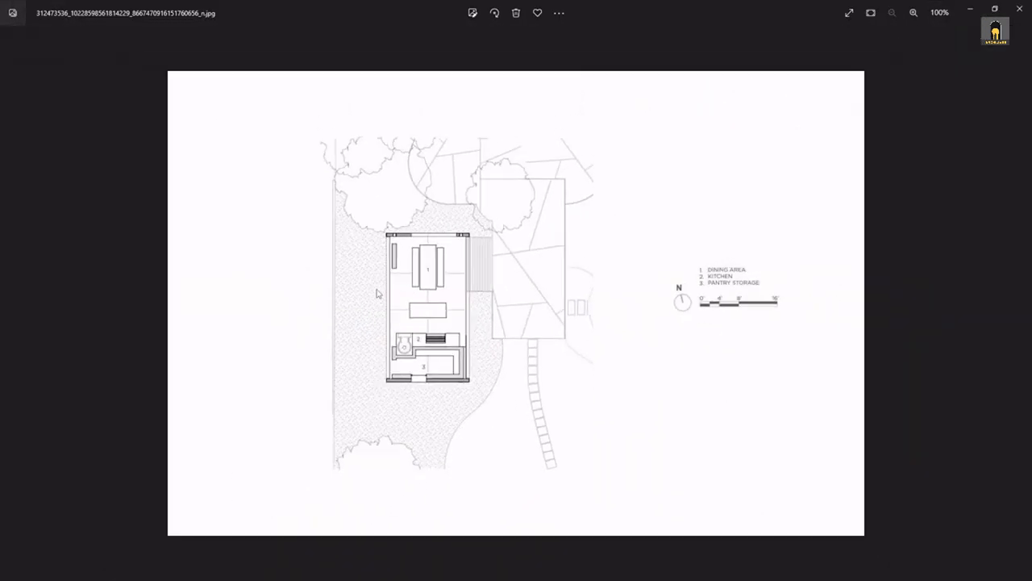
scroll(411, 360, up, 4)
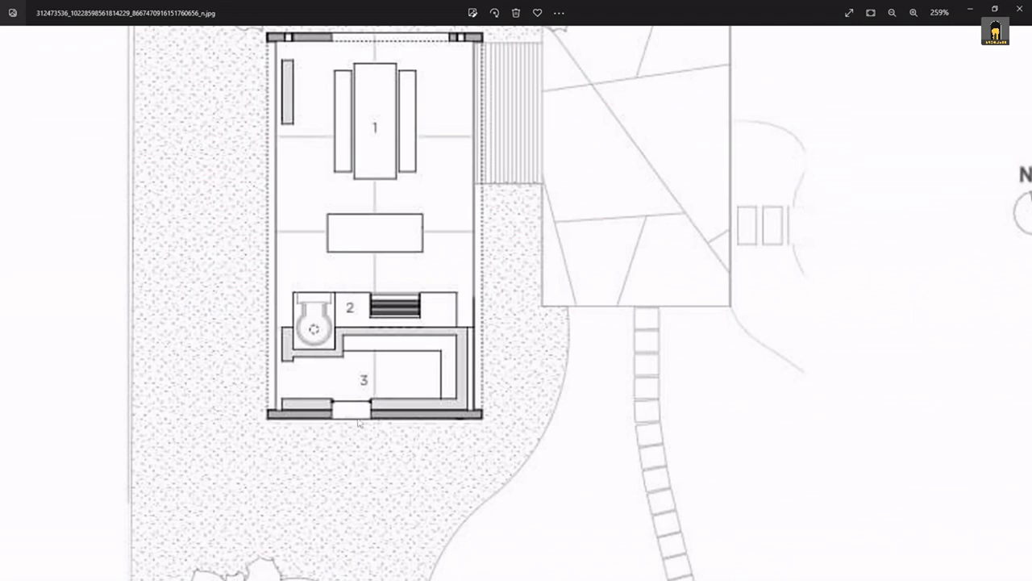
scroll(429, 409, down, 4)
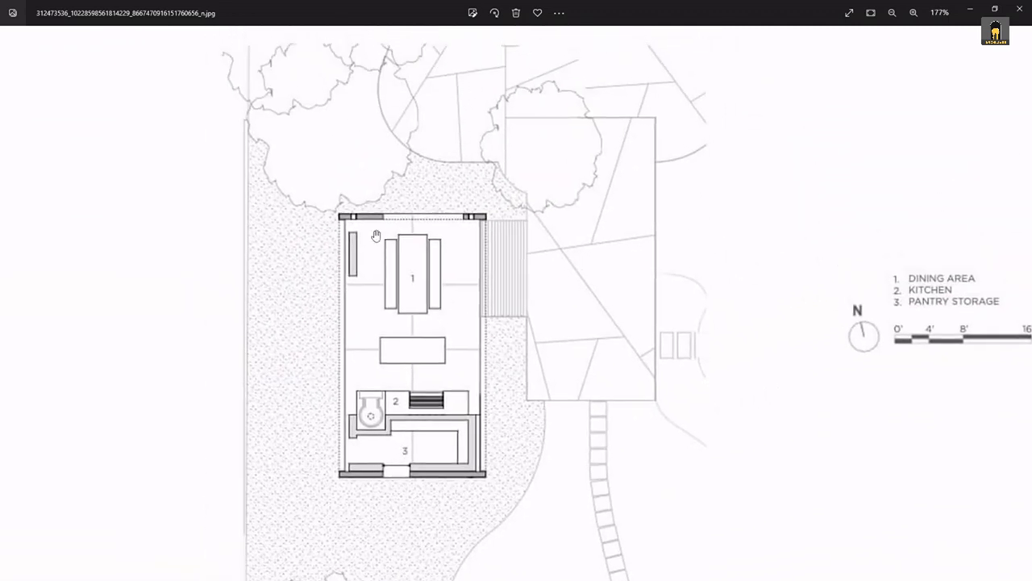
scroll(456, 331, up, 3)
scroll(368, 267, down, 2)
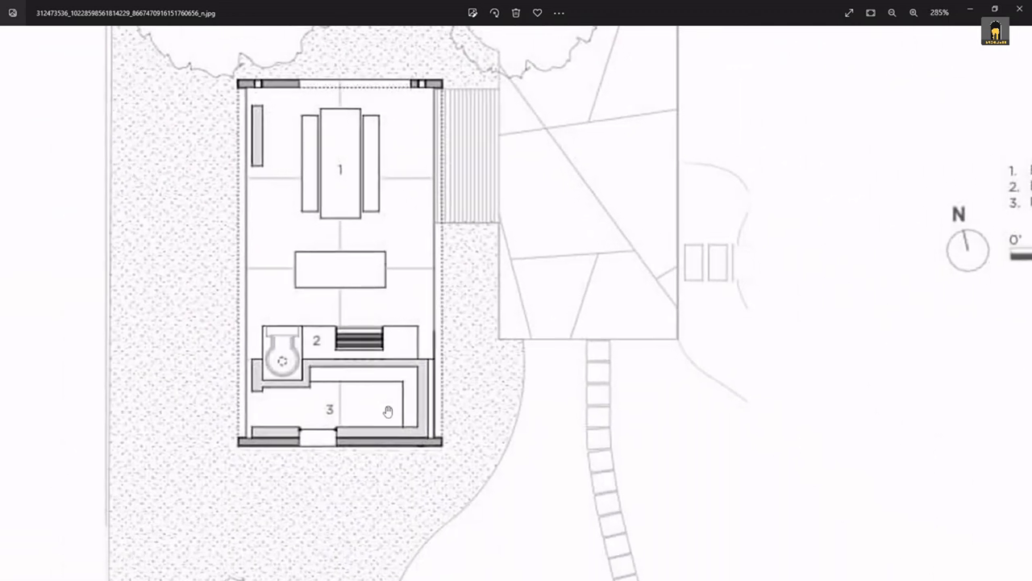
scroll(444, 415, up, 3)
scroll(334, 450, down, 3)
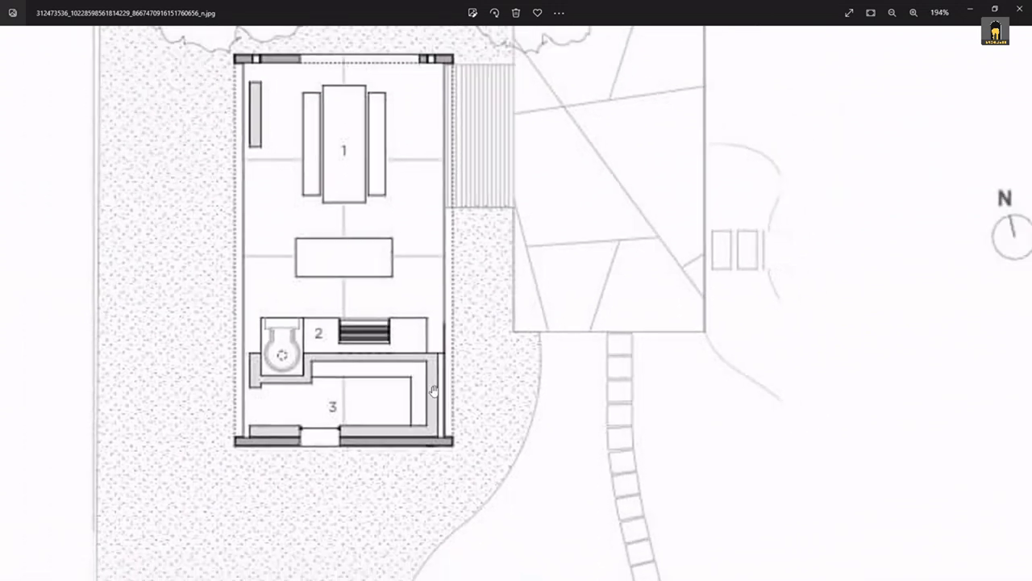
scroll(275, 428, up, 4)
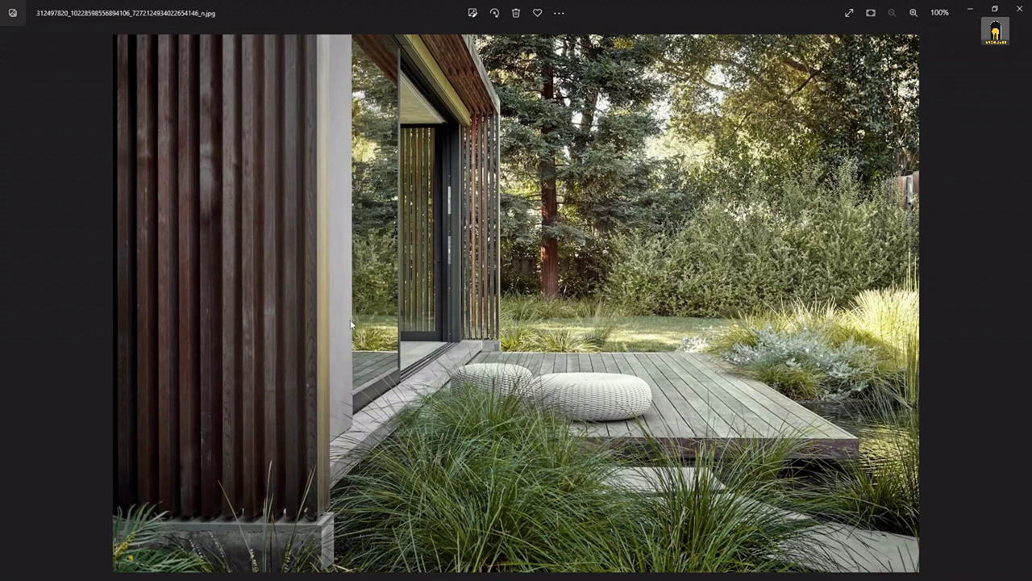
Flip through the pavilion photos, floor plan and kitchen images to the night-time pool pavilion photo
key(Right)
key(Right)
key(Right)
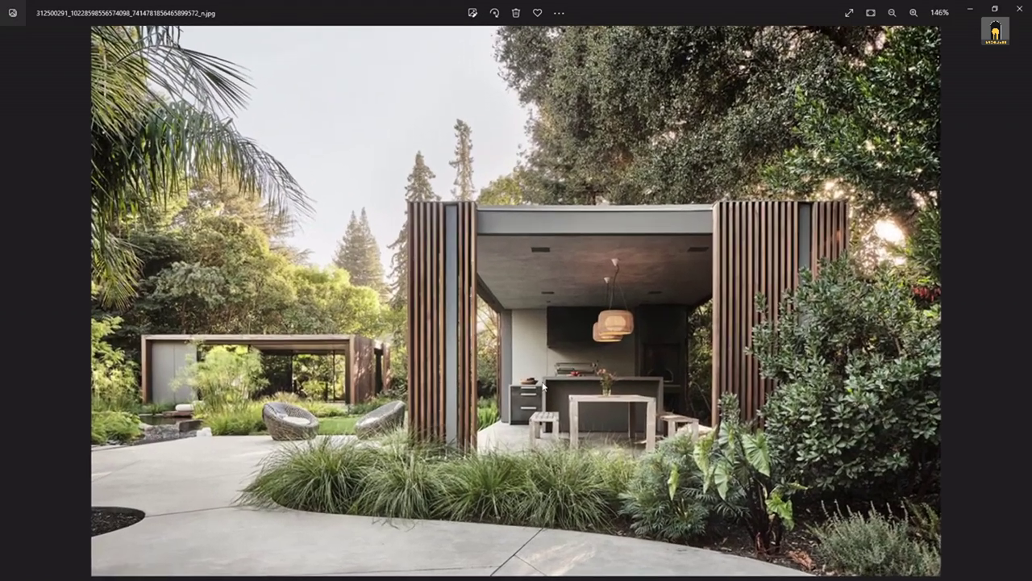
key(Right)
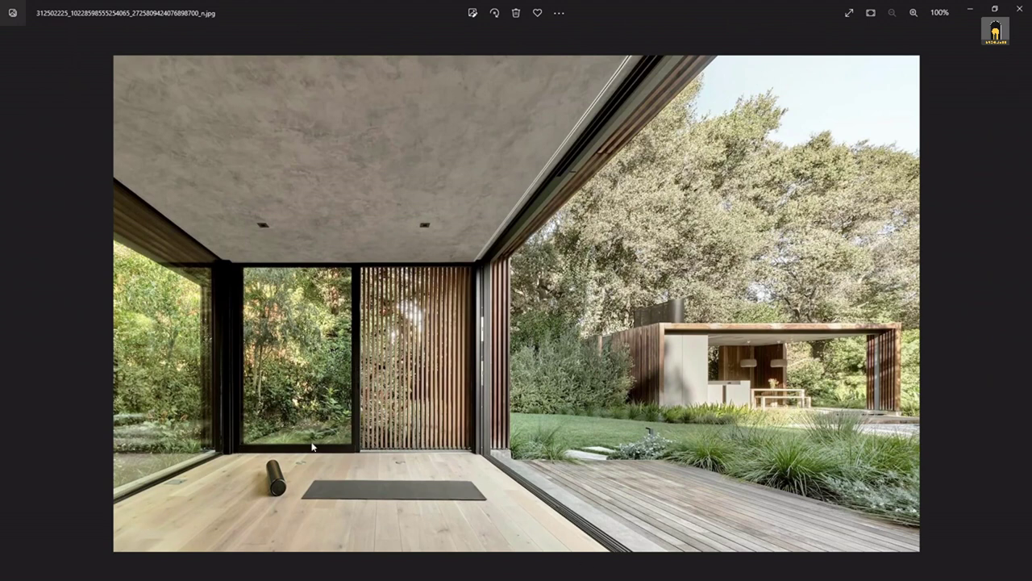
key(Right)
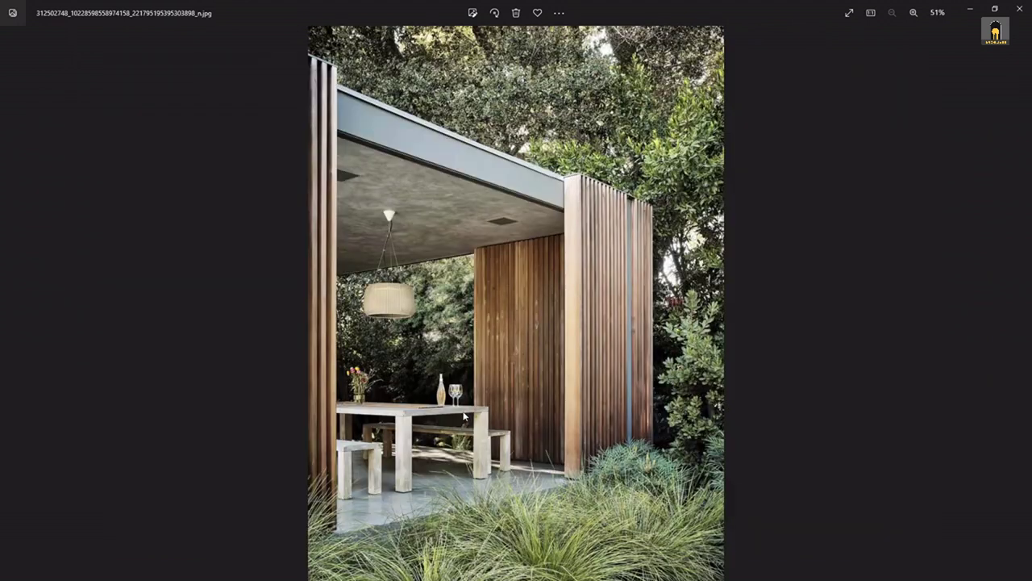
key(Right)
key(Right)
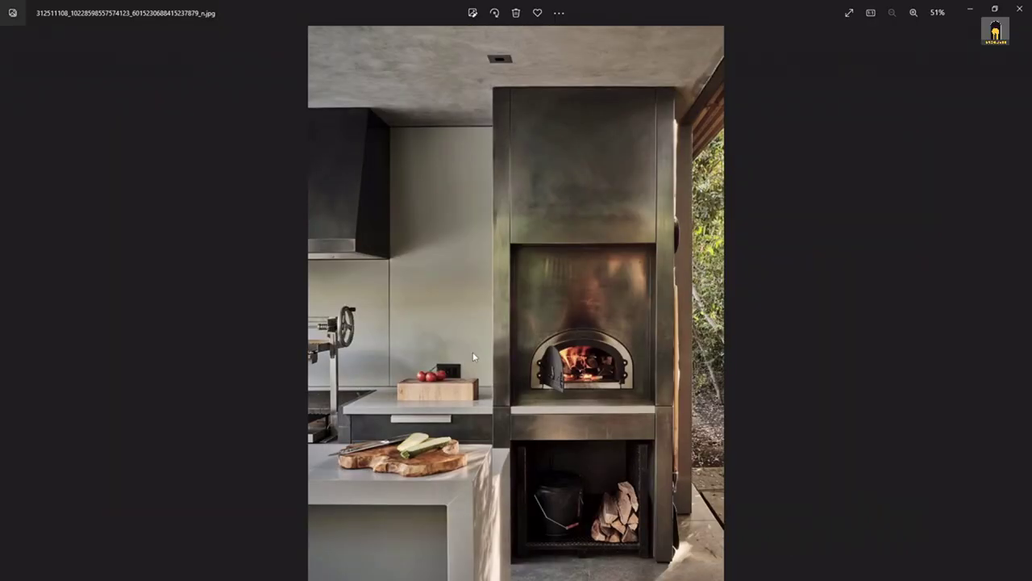
key(Right)
key(Right)
key(Right)
key(Left)
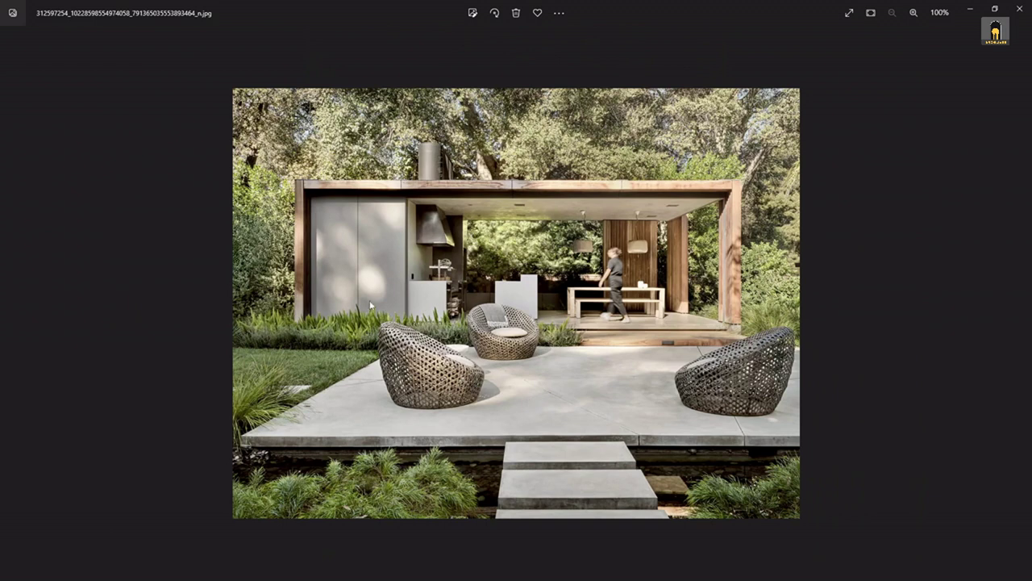
key(Right)
key(Right)
key(Right)
key(Right)
key(Right)
key(Left)
key(Right)
key(Right)
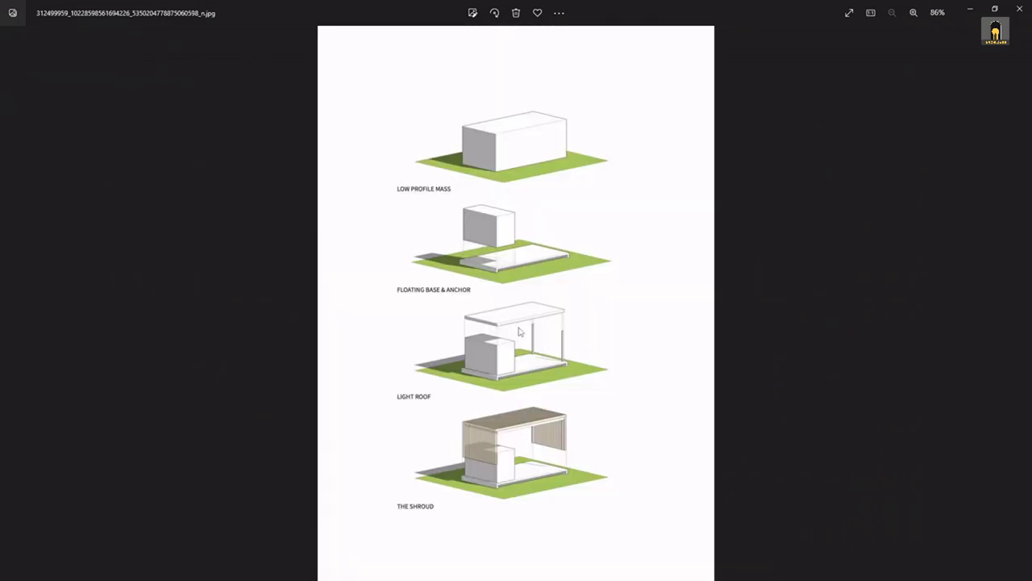
key(Right)
key(Right)
key(Right)
key(Right)
key(Right)
key(Right)
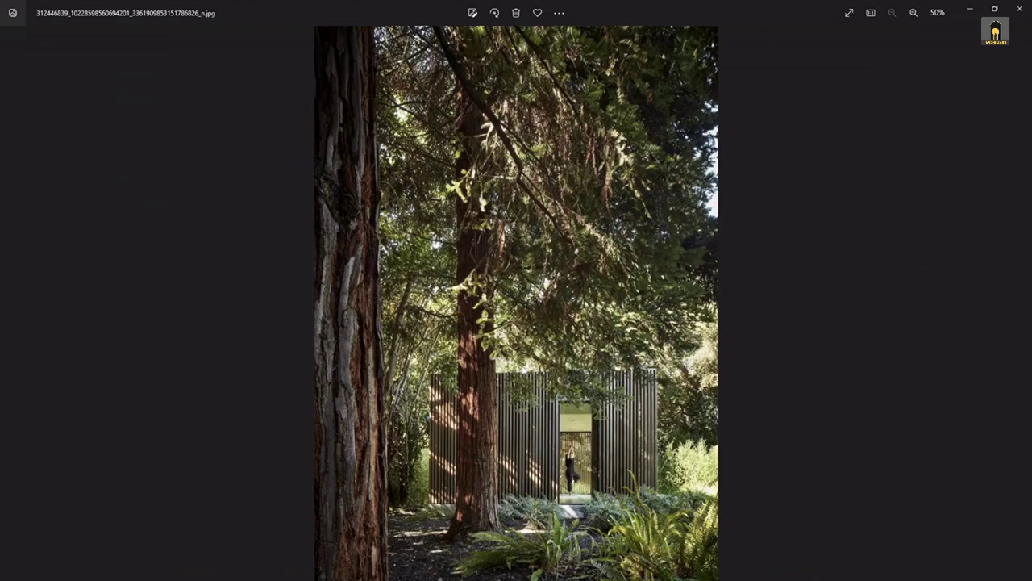
key(Right)
key(Right)
key(Right)
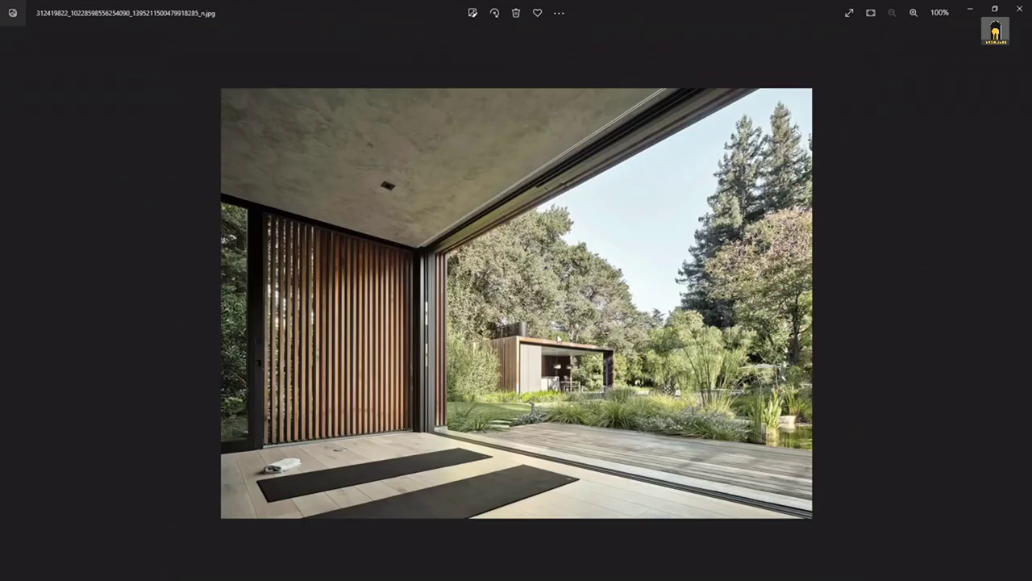
key(Right)
key(Right)
key(Right)
key(Right)
key(Right)
key(Right)
key(Right)
key(Right)
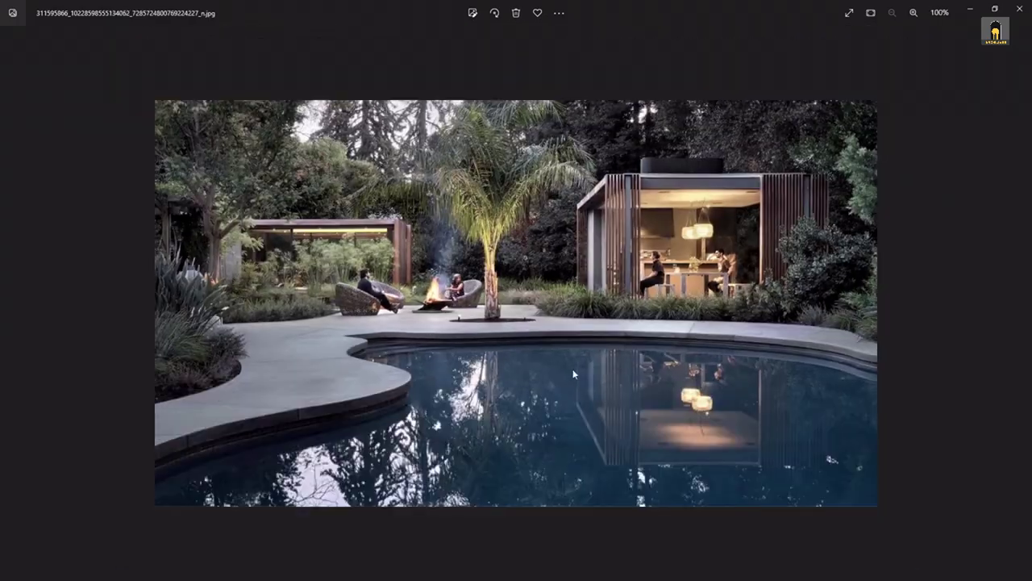
key(Right)
key(Right)
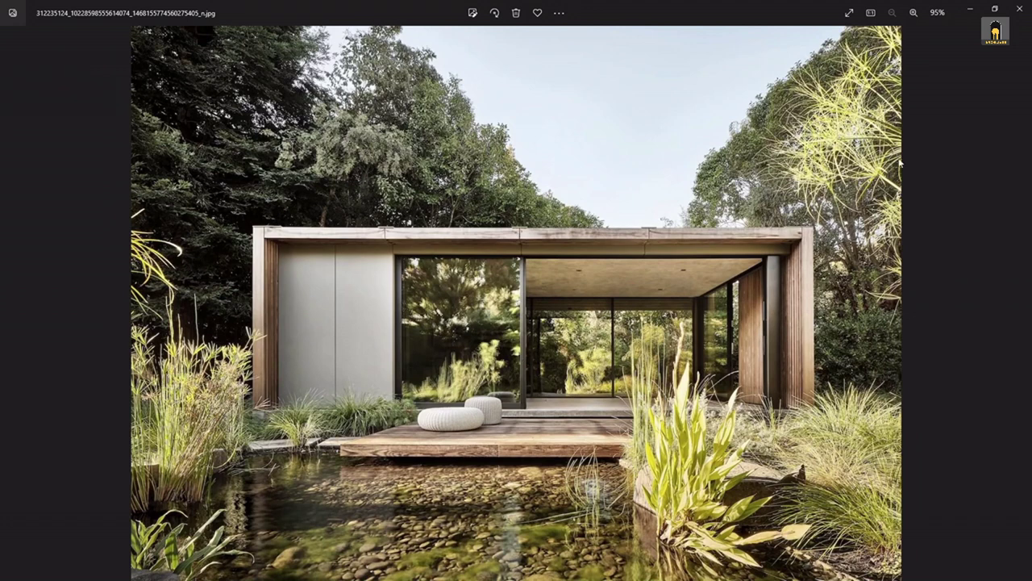
Put the photo viewer away and return to the floor plan in SketchUp
click(970, 9)
scroll(350, 370, up, 5)
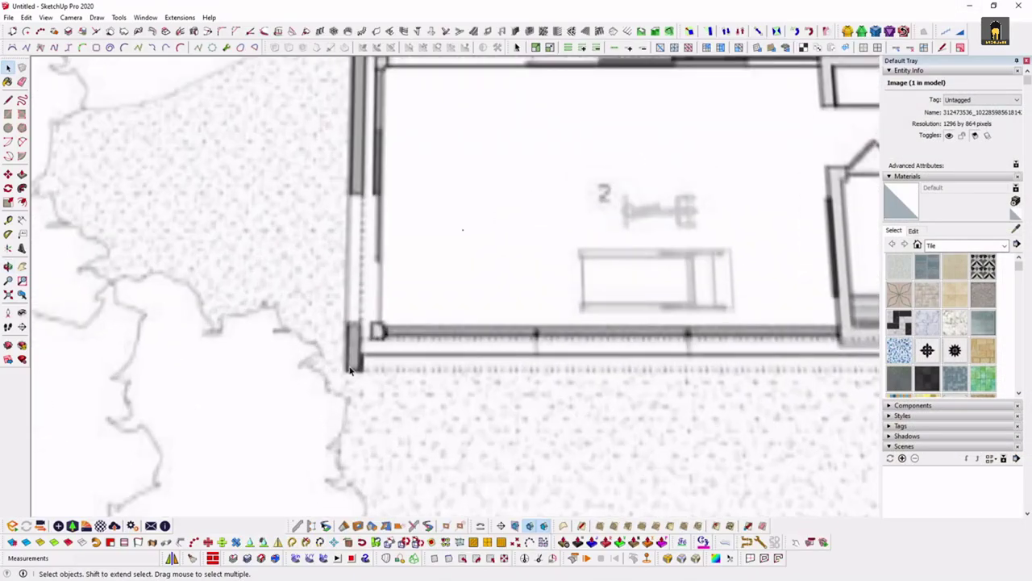
scroll(350, 370, up, 1)
key(r)
key(space)
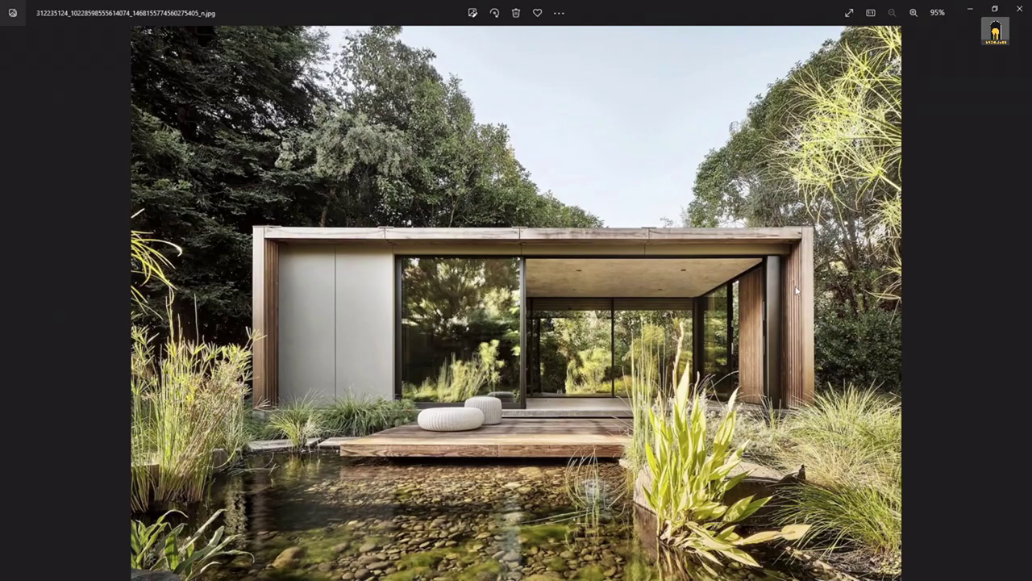
click(969, 8)
scroll(344, 375, up, 3)
key(r)
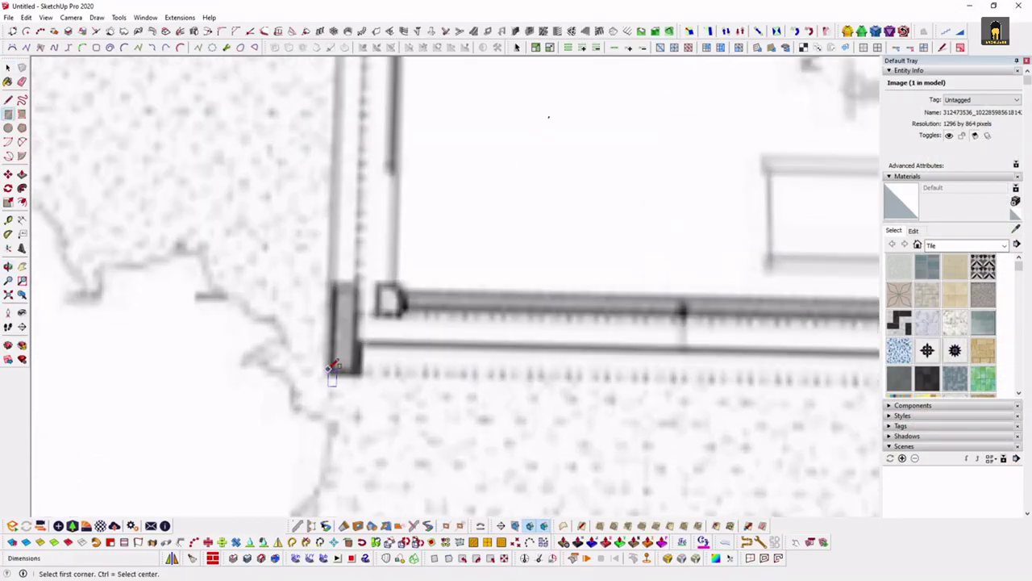
click(335, 367)
shift+middle_drag(403, 103, 436, 358)
scroll(437, 358, up, 2)
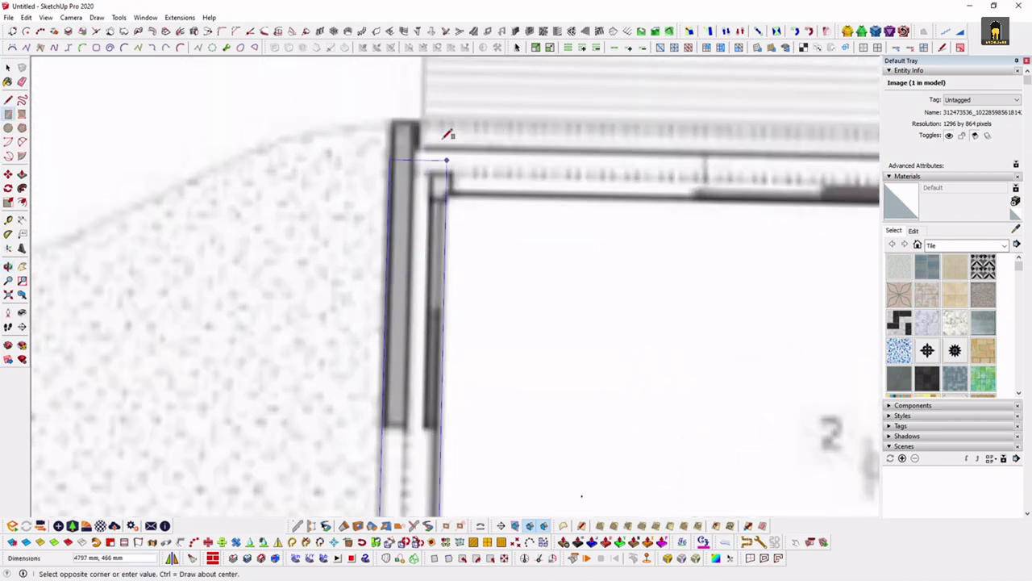
key(space)
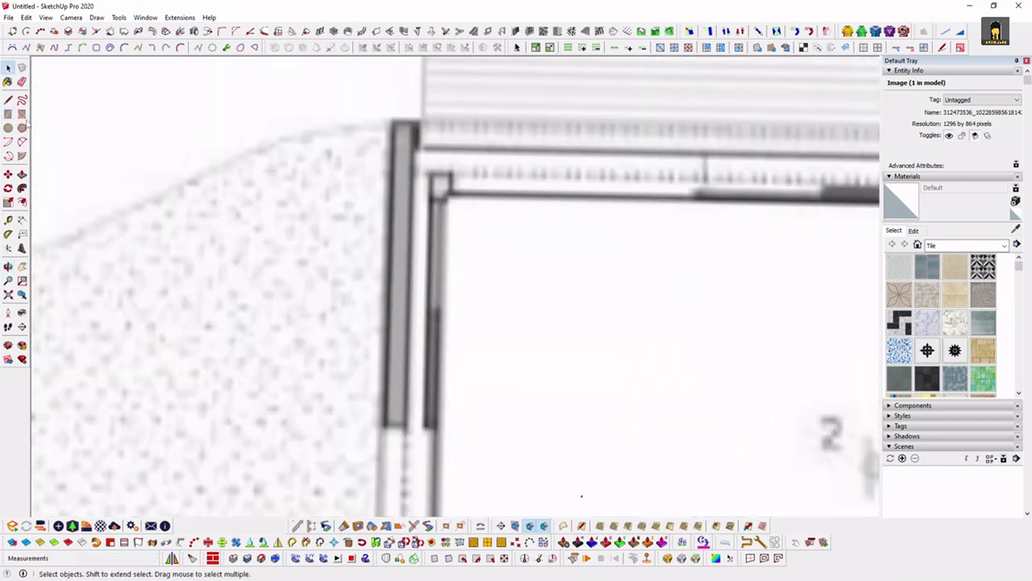
Draw a rectangle over the left end wall strip of the plan
click(8, 114)
click(9, 115)
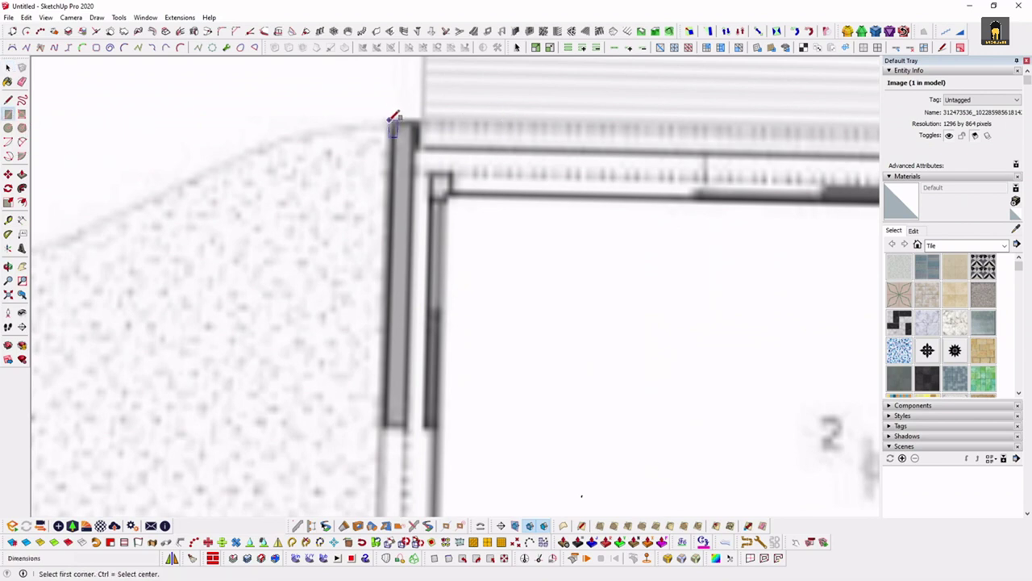
click(393, 119)
scroll(443, 295, down, 2)
shift+middle_drag(442, 295, 478, 156)
scroll(443, 338, up, 2)
scroll(446, 343, up, 2)
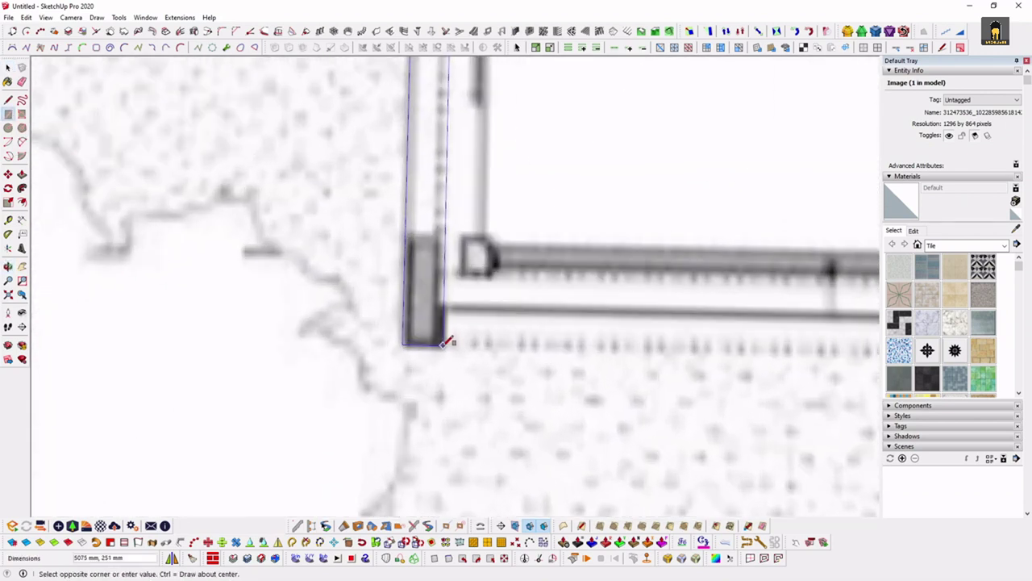
click(445, 343)
key(space)
scroll(387, 322, down, 3)
scroll(338, 299, down, 2)
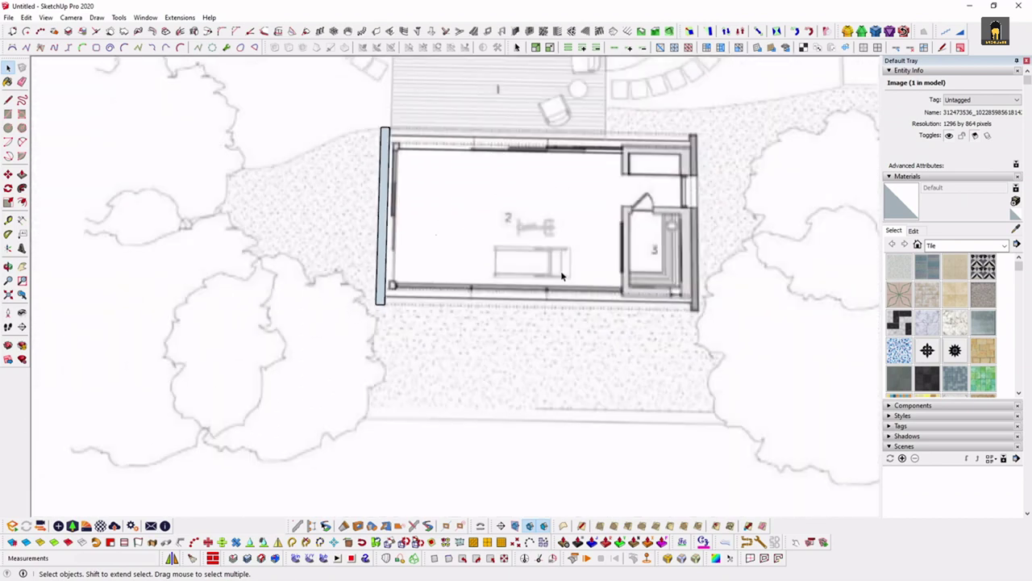
scroll(554, 230, up, 2)
scroll(619, 141, up, 2)
Draw a rectangle over the right end wall strip of the plan
key(r)
click(620, 132)
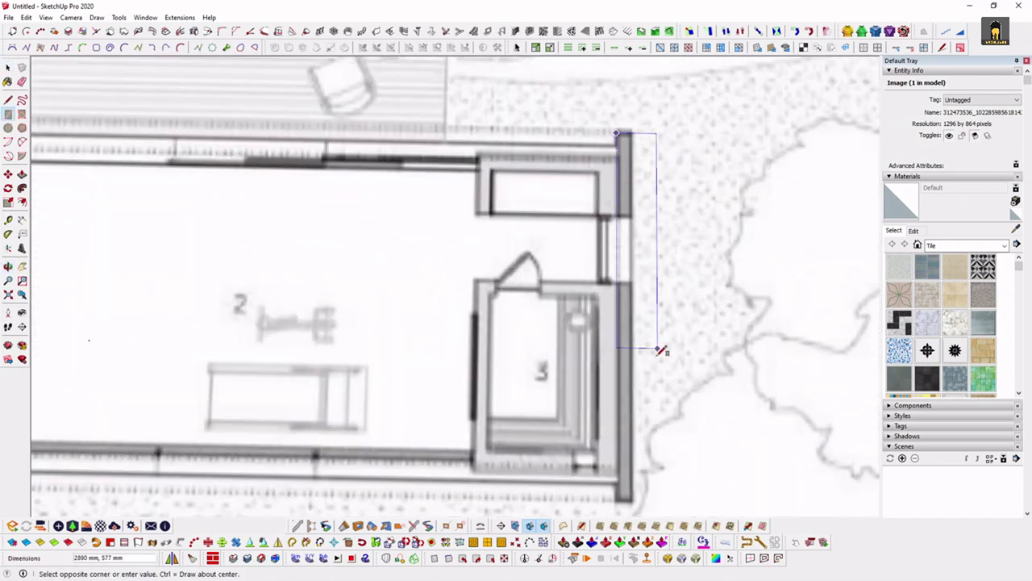
scroll(611, 360, up, 2)
scroll(606, 347, up, 2)
click(607, 353)
key(space)
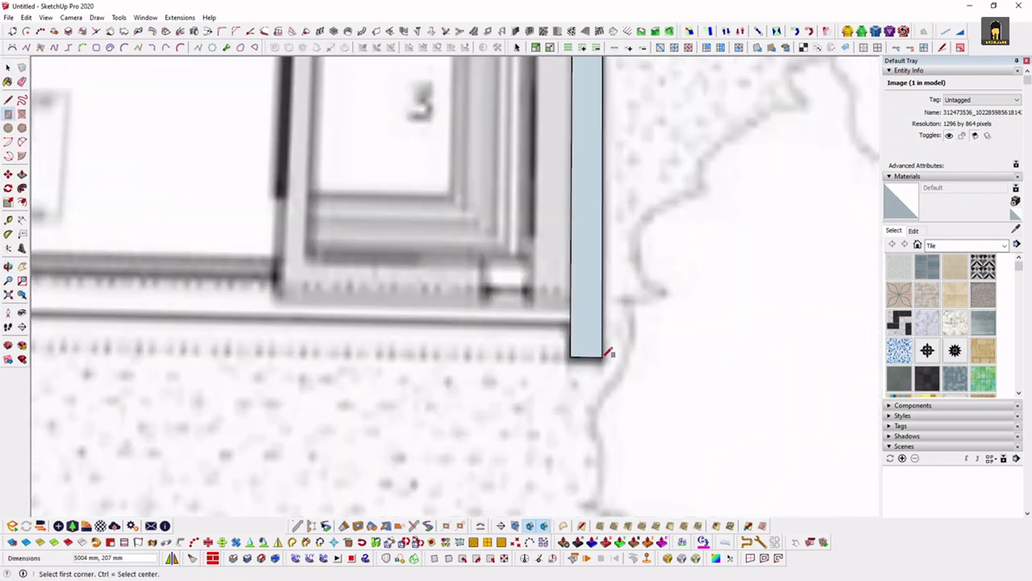
scroll(779, 342, down, 3)
scroll(702, 323, down, 2)
scroll(372, 226, up, 4)
Select the left wall rectangle and add the right wall rectangle to the selection
click(372, 226)
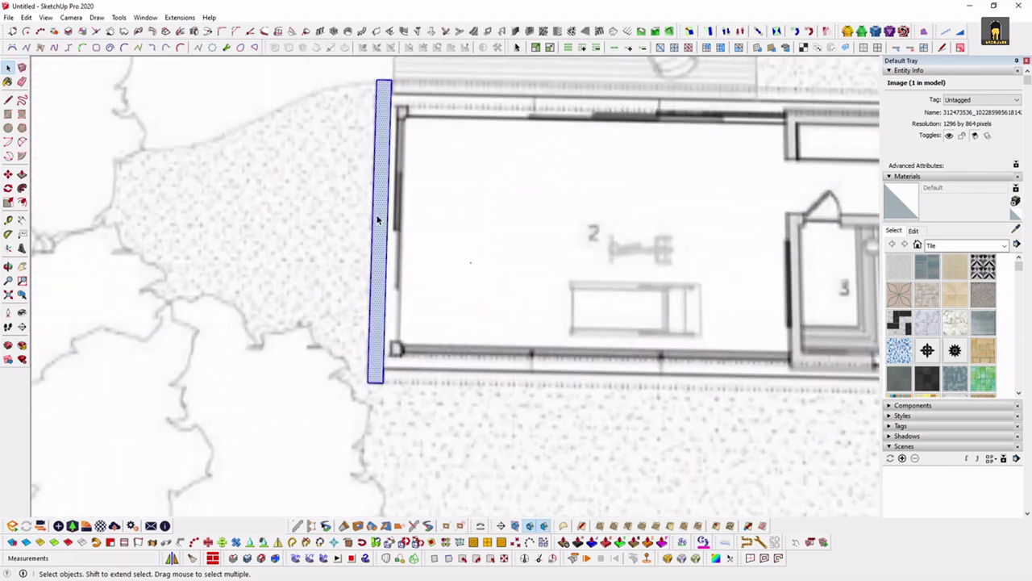
scroll(375, 222, down, 3)
scroll(371, 222, up, 3)
scroll(371, 222, down, 1)
shift+middle_drag(535, 233, 434, 289)
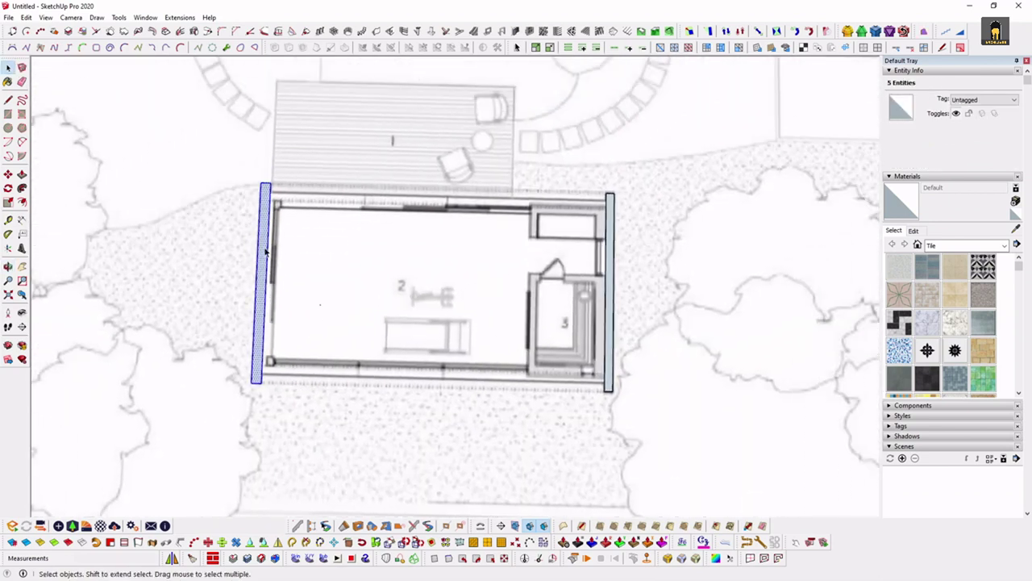
scroll(638, 272, up, 1)
scroll(599, 226, up, 3)
shift+click(598, 227)
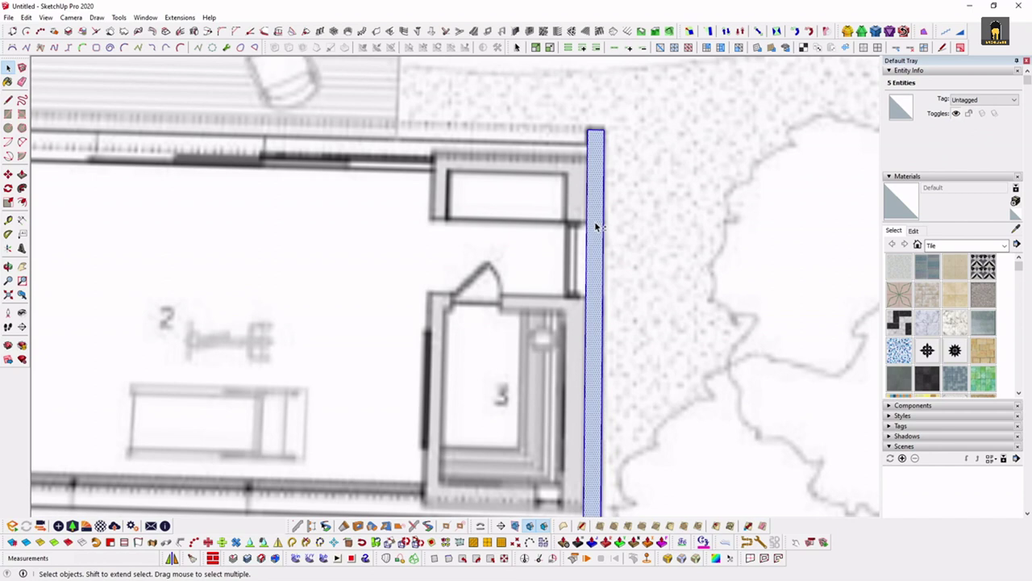
scroll(685, 212, down, 3)
scroll(634, 242, up, 1)
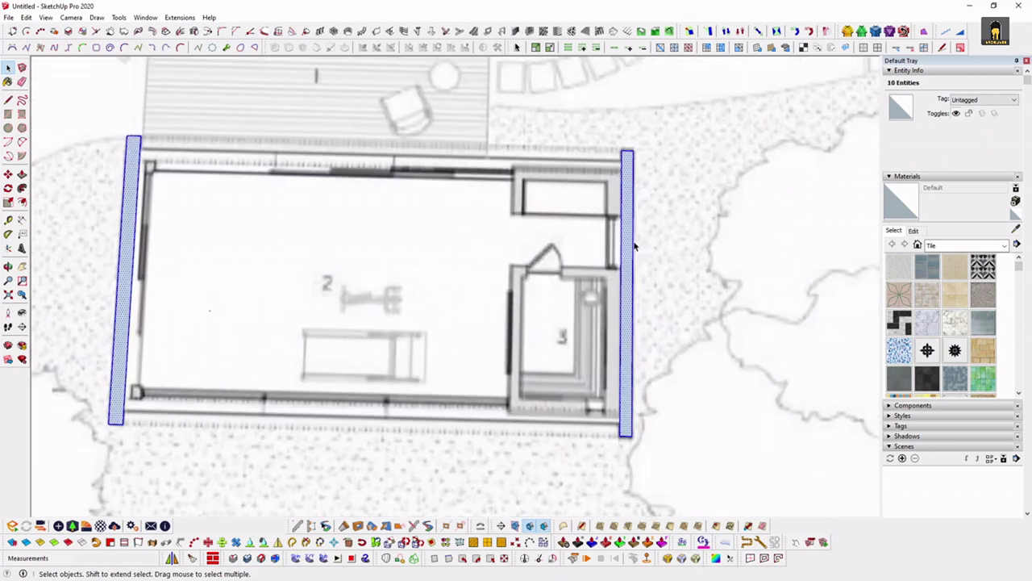
scroll(628, 232, up, 2)
shift+click(628, 231)
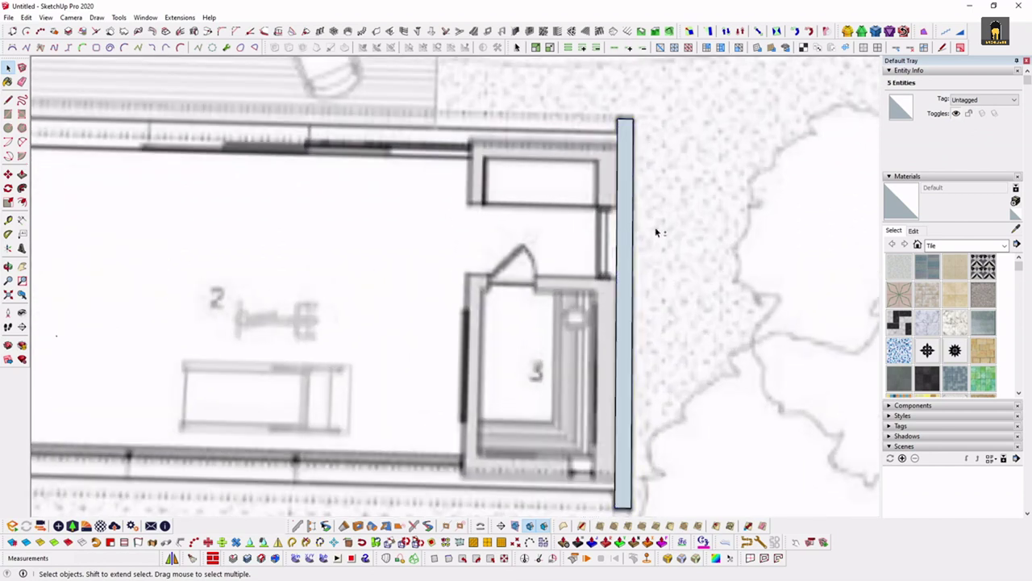
shift+click(625, 230)
scroll(625, 229, down, 2)
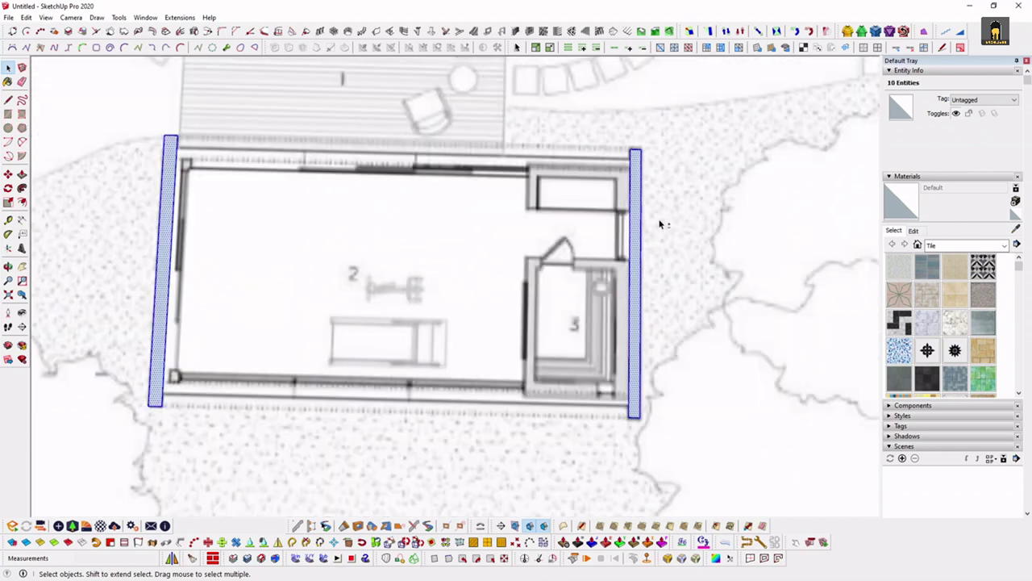
scroll(637, 227, up, 1)
shift+click(637, 227)
shift+click(639, 217)
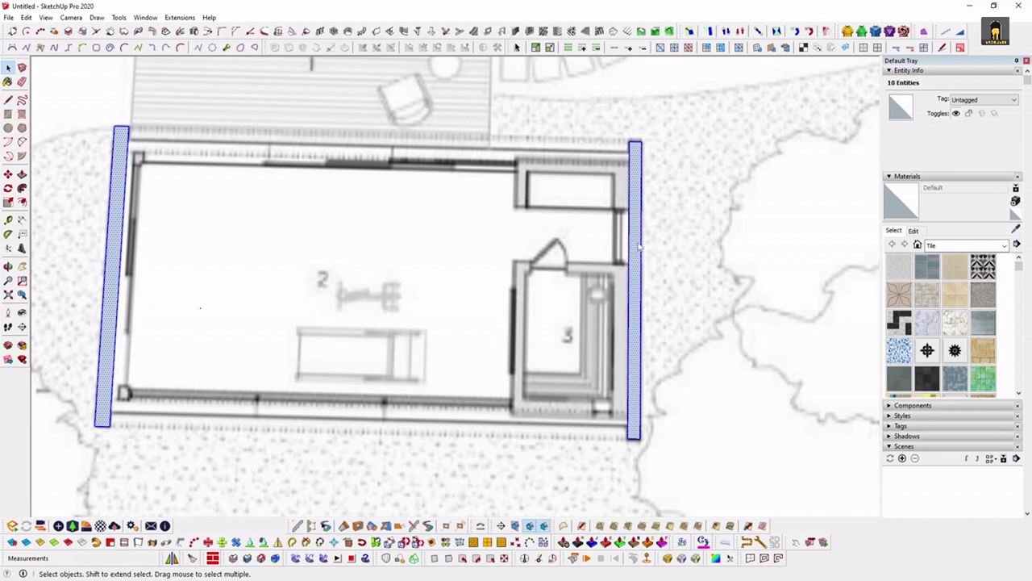
Reselect the right and left end-wall rectangles and group them with G
right_click(639, 246)
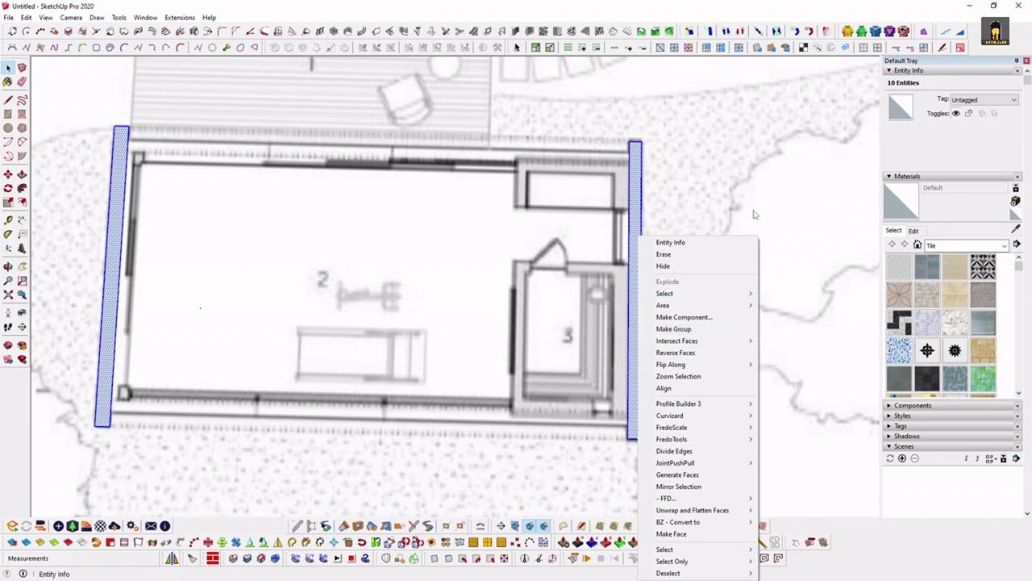
click(660, 229)
click(640, 228)
shift+click(113, 229)
key(g)
middle_drag(510, 279, 472, 258)
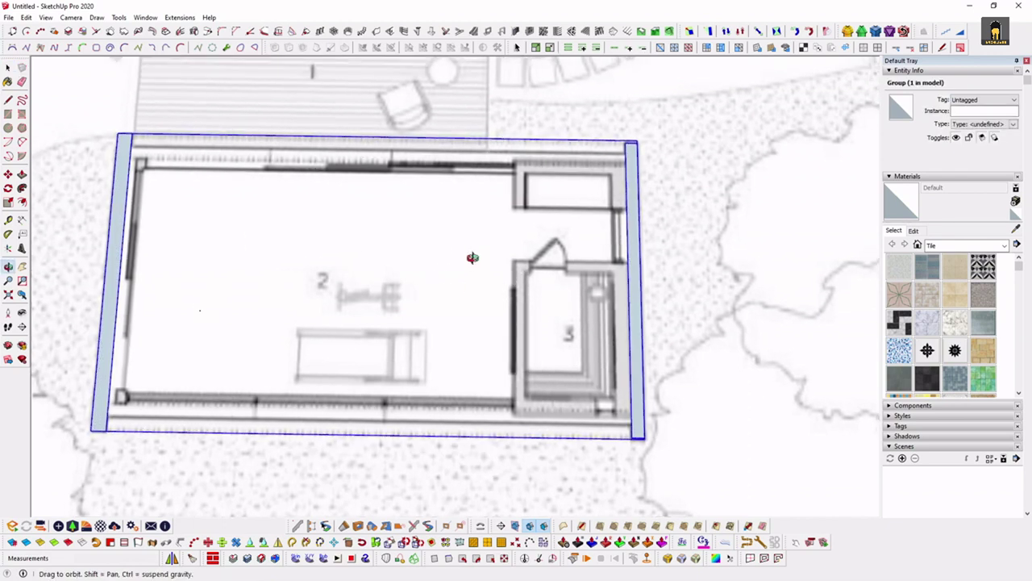
click(179, 17)
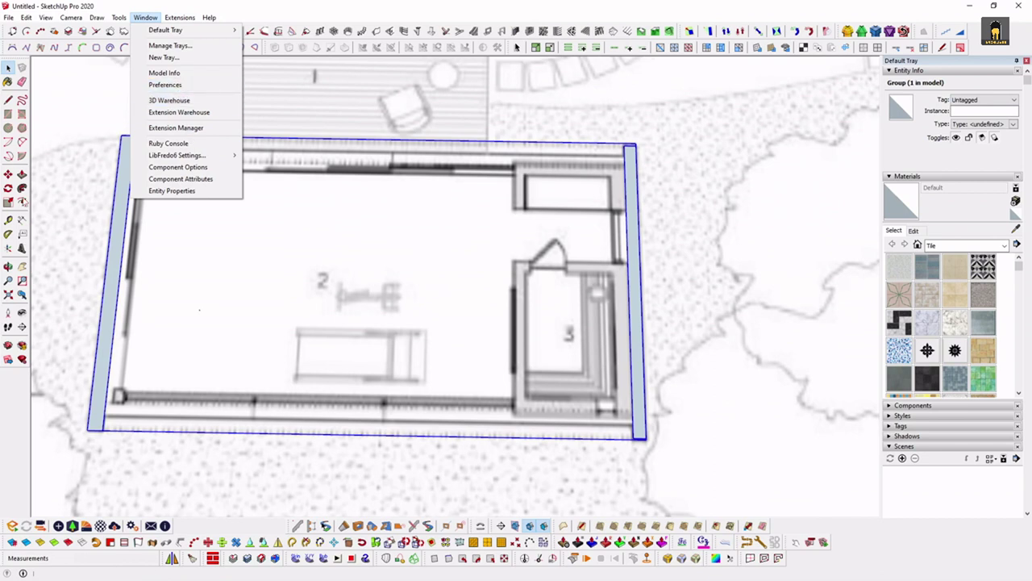
click(179, 86)
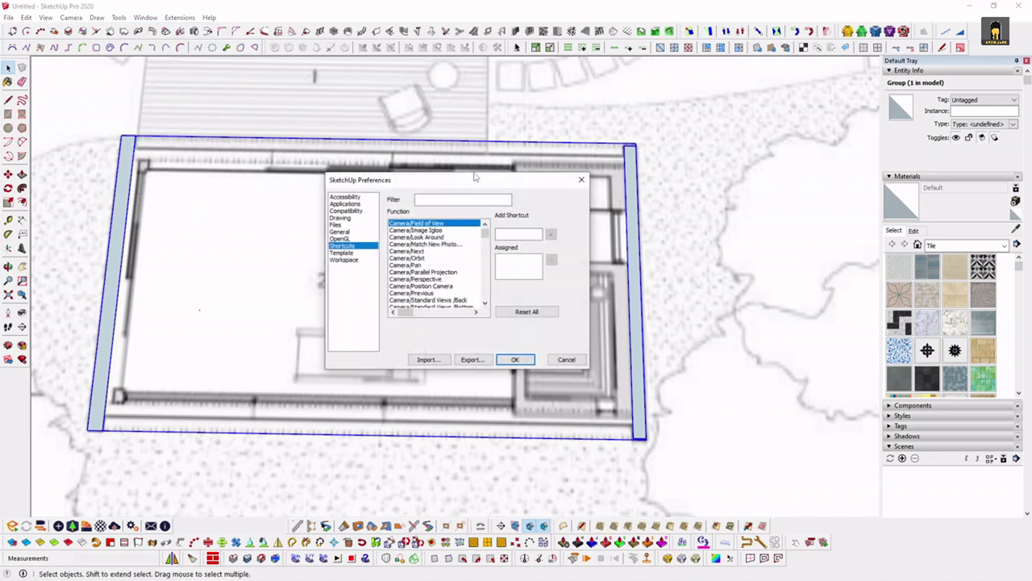
drag(476, 177, 445, 186)
click(308, 247)
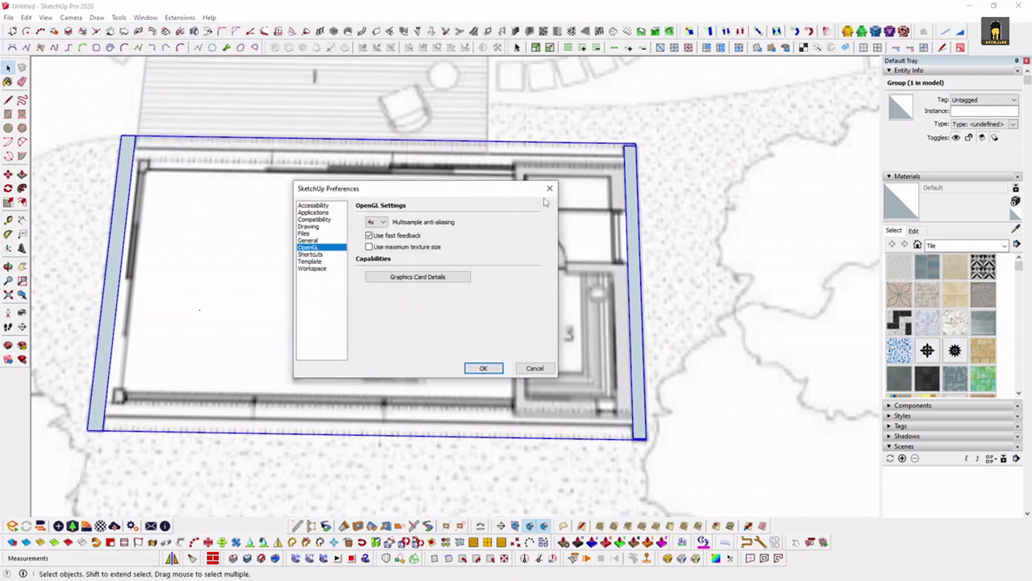
click(550, 188)
click(146, 17)
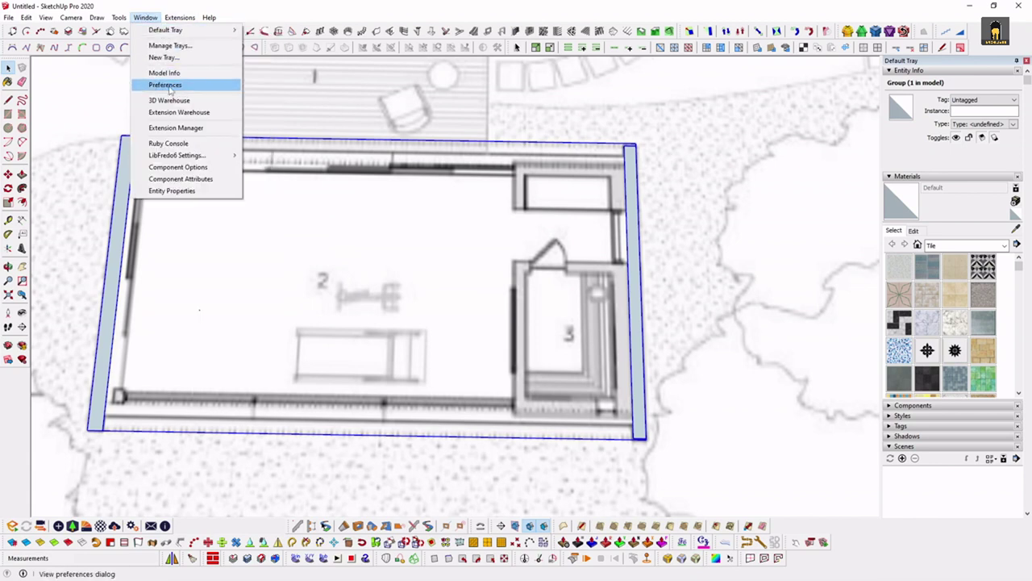
click(166, 87)
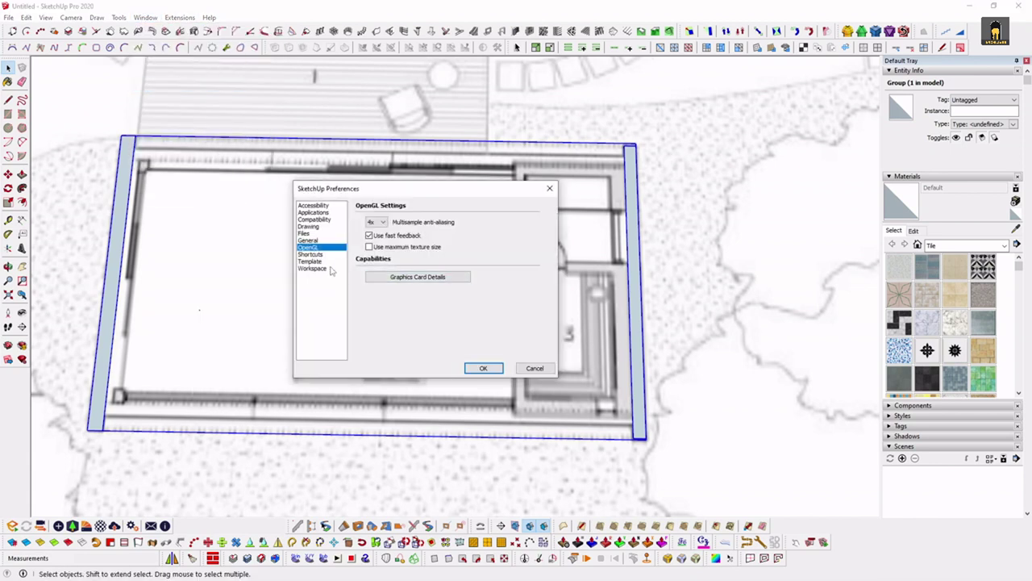
click(312, 254)
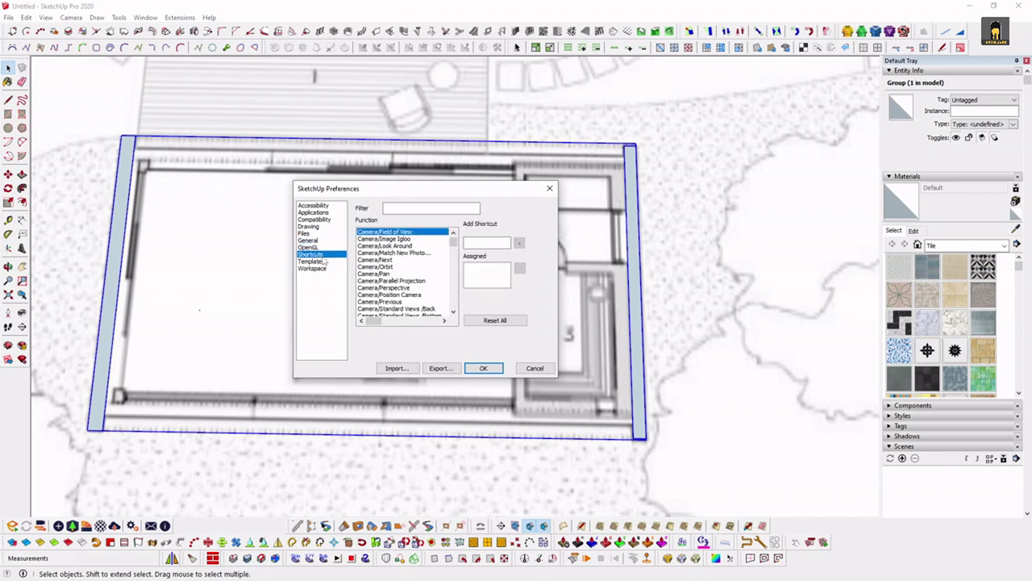
text(group)
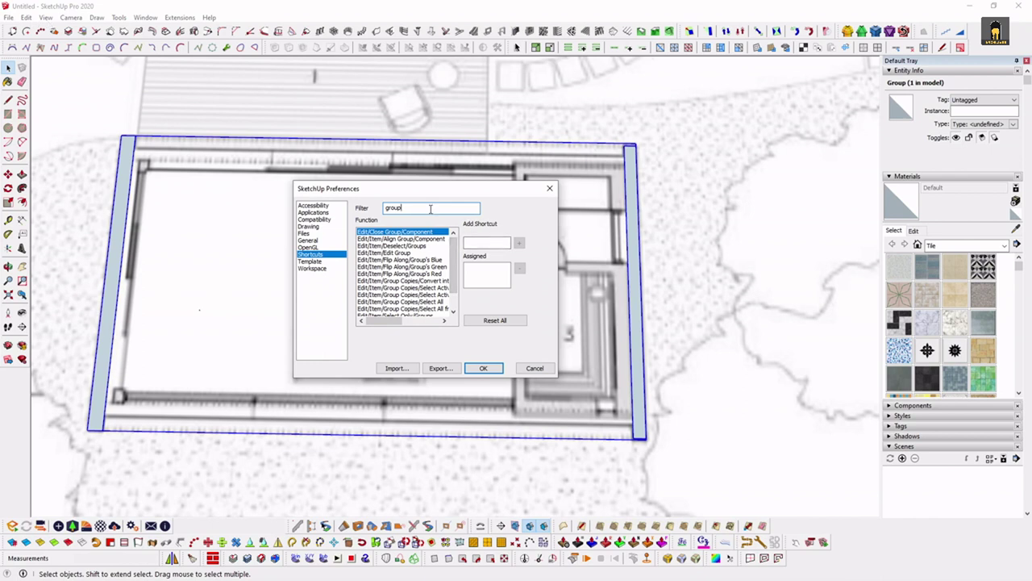
scroll(392, 260, down, 1)
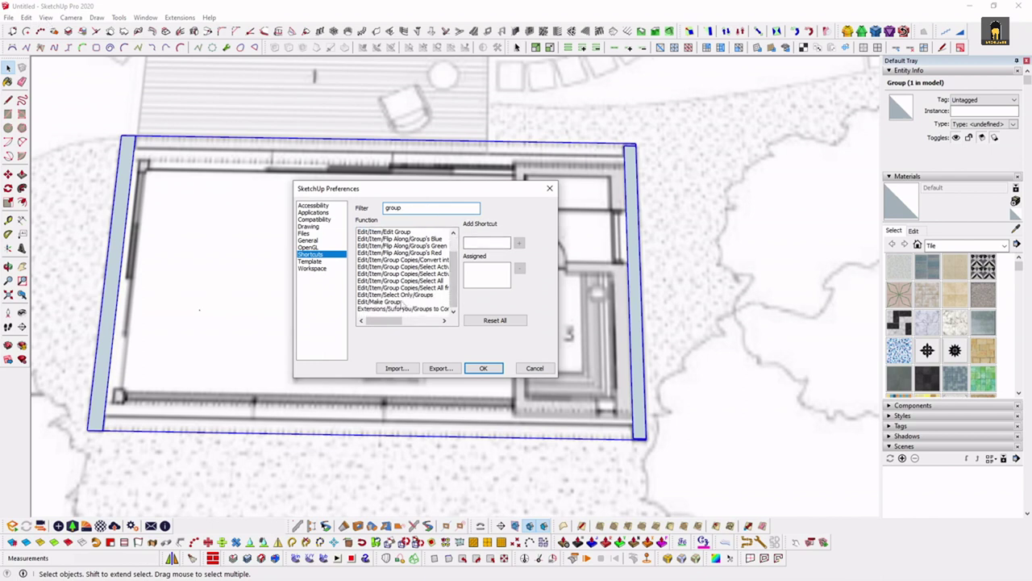
click(377, 303)
click(483, 244)
text(G)
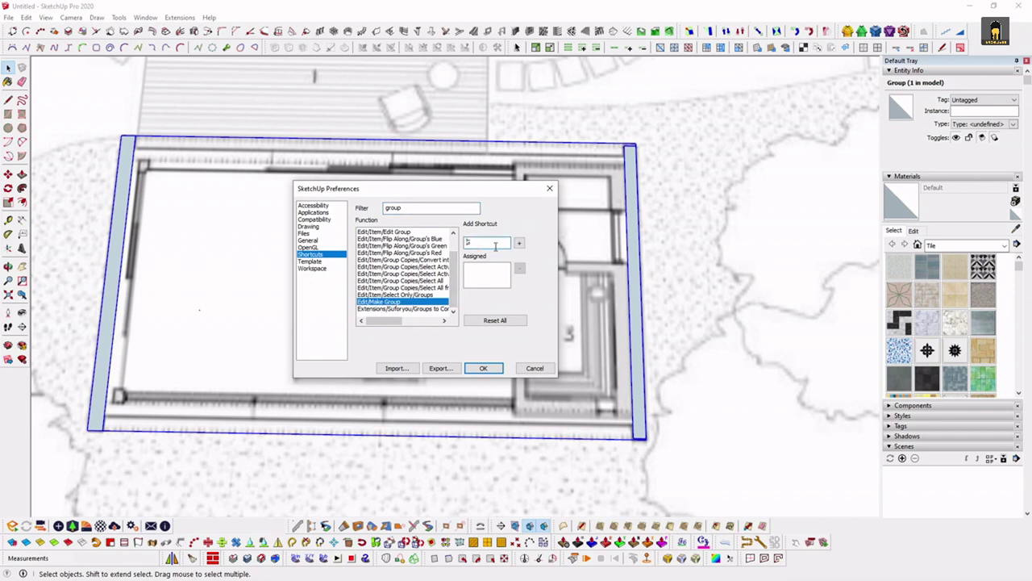
click(519, 244)
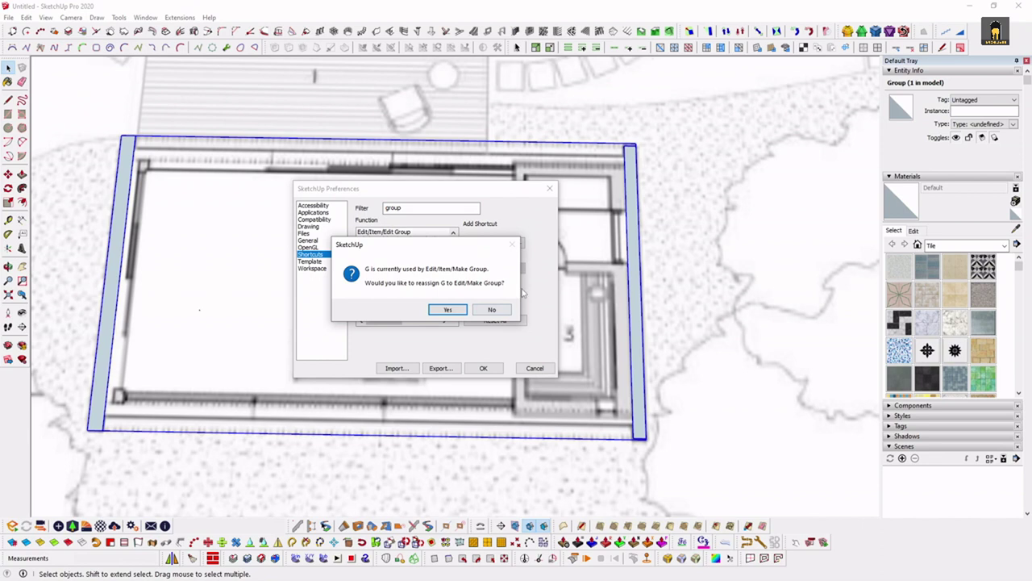
click(492, 310)
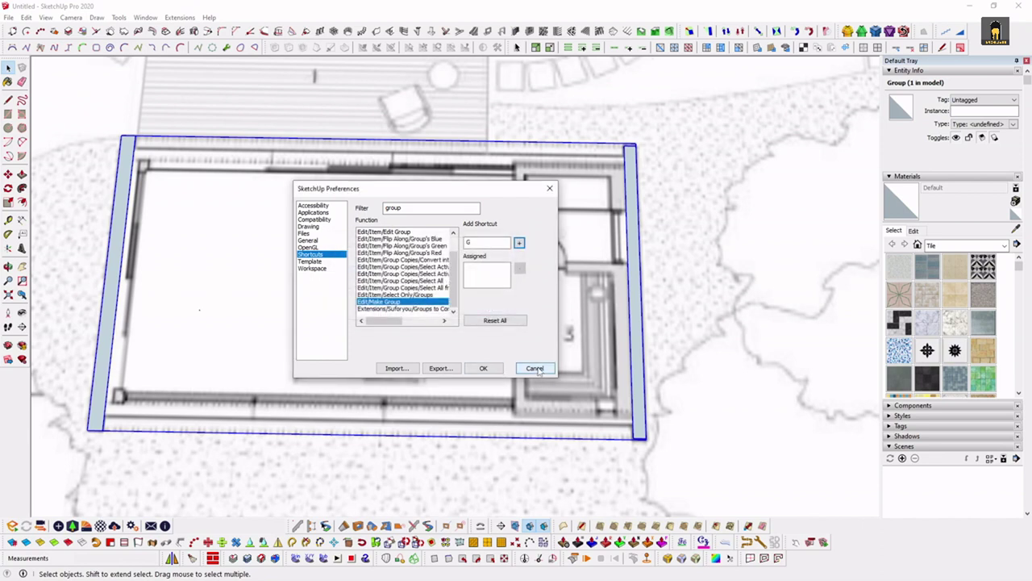
click(535, 368)
mouse_move(572, 214)
middle_down()
mouse_move(489, 276)
mouse_move(553, 272)
middle_up()
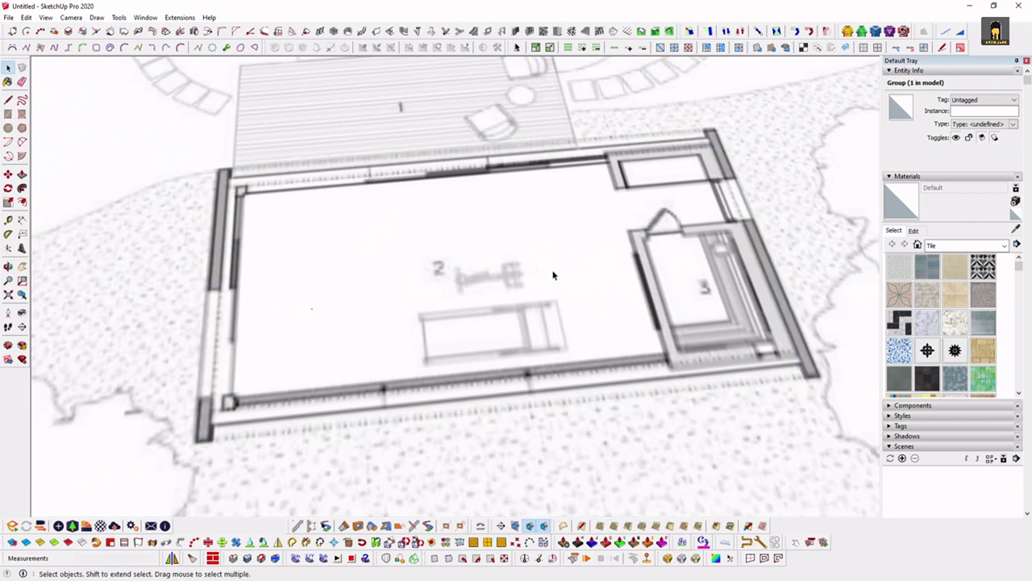
click(554, 275)
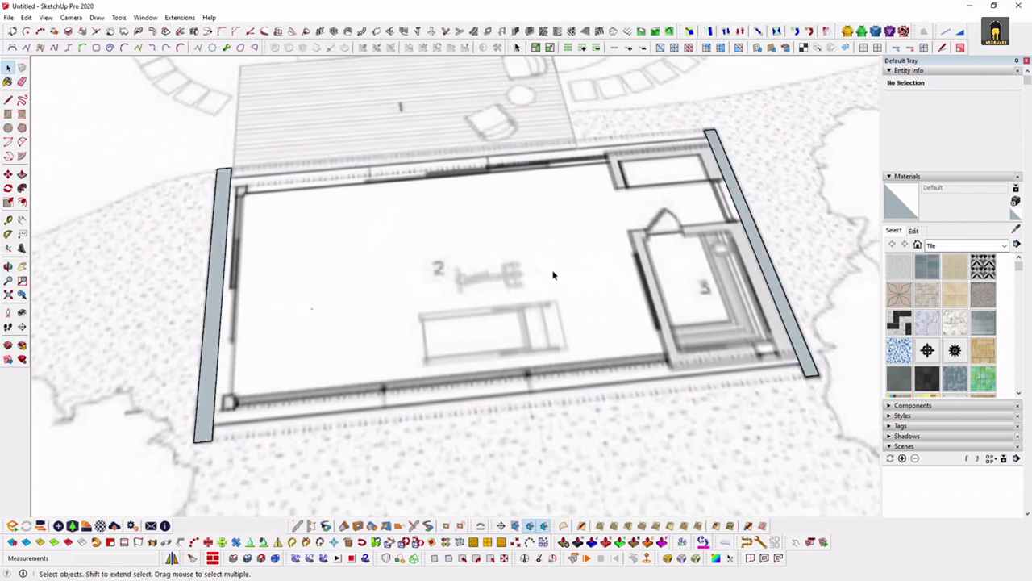
middle_drag(306, 176, 346, 201)
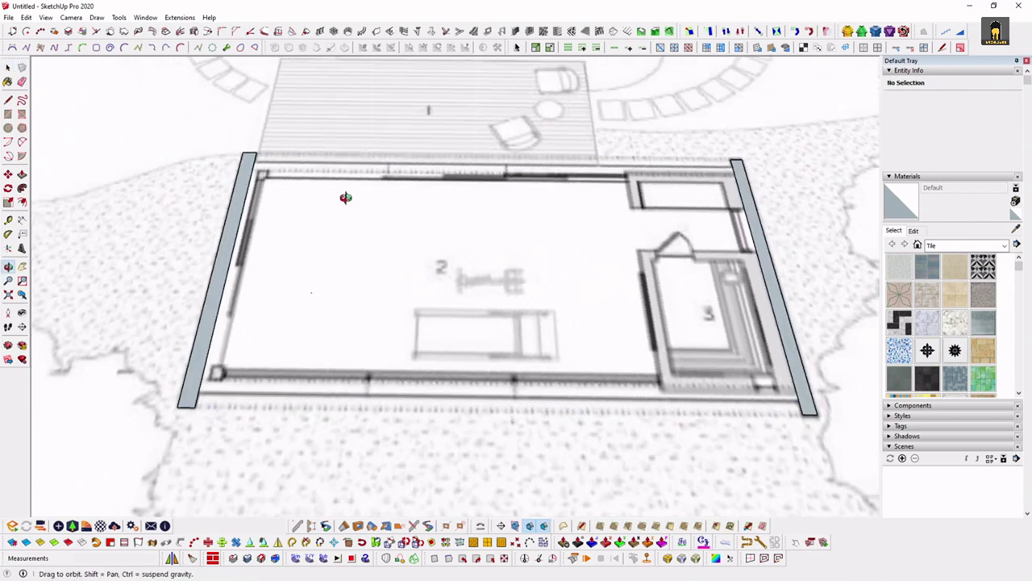
middle_drag(312, 237, 515, 234)
scroll(387, 240, up, 3)
click(262, 229)
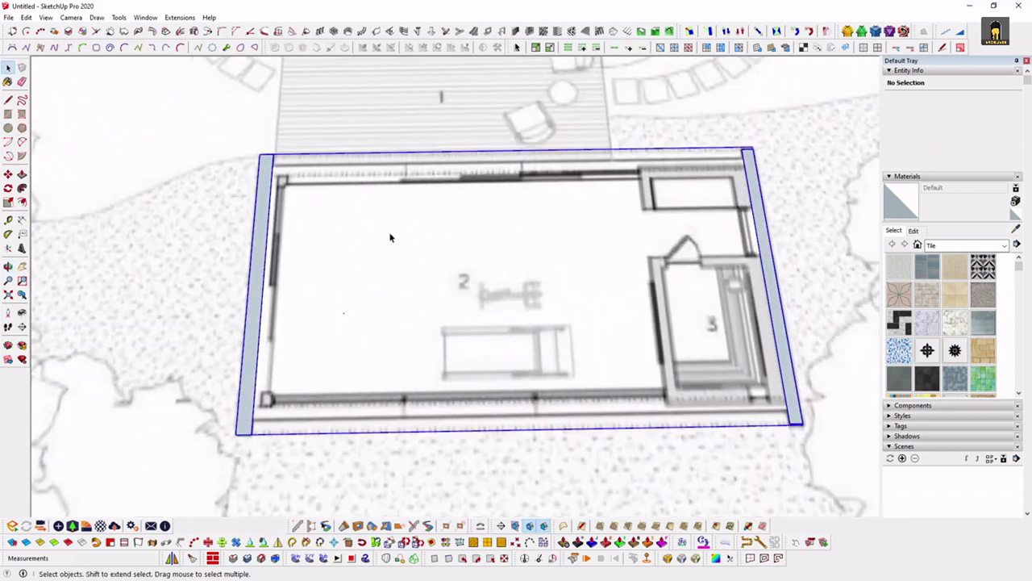
click(390, 237)
mouse_move(424, 243)
middle_down()
mouse_move(357, 284)
mouse_move(444, 293)
middle_up()
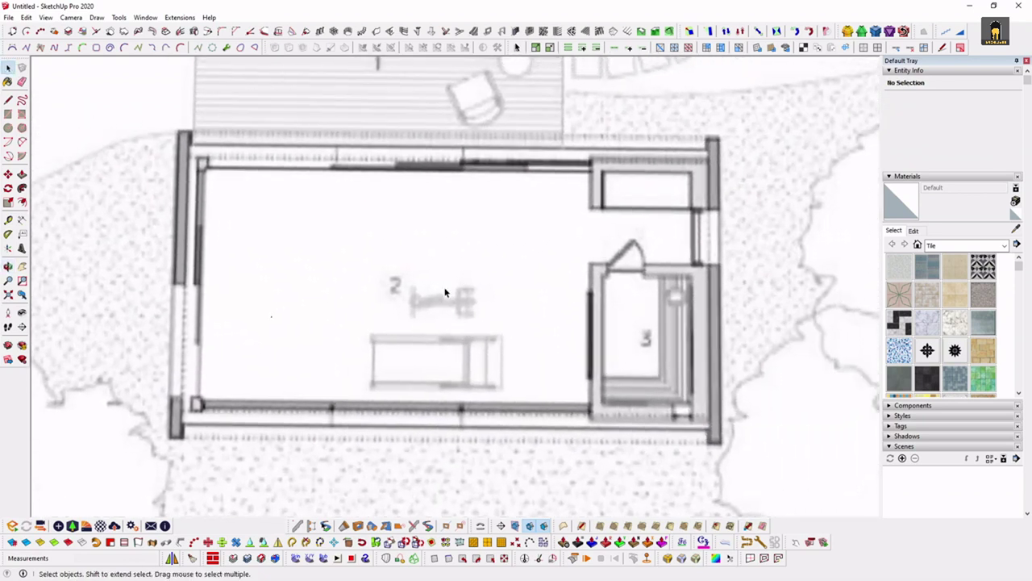
Zoom, pan and orbit in close on room 3 of the floor plan
scroll(444, 293, down, 2)
scroll(322, 369, up, 4)
mouse_move(323, 369)
middle_down()
mouse_move(332, 361)
mouse_move(276, 391)
middle_up()
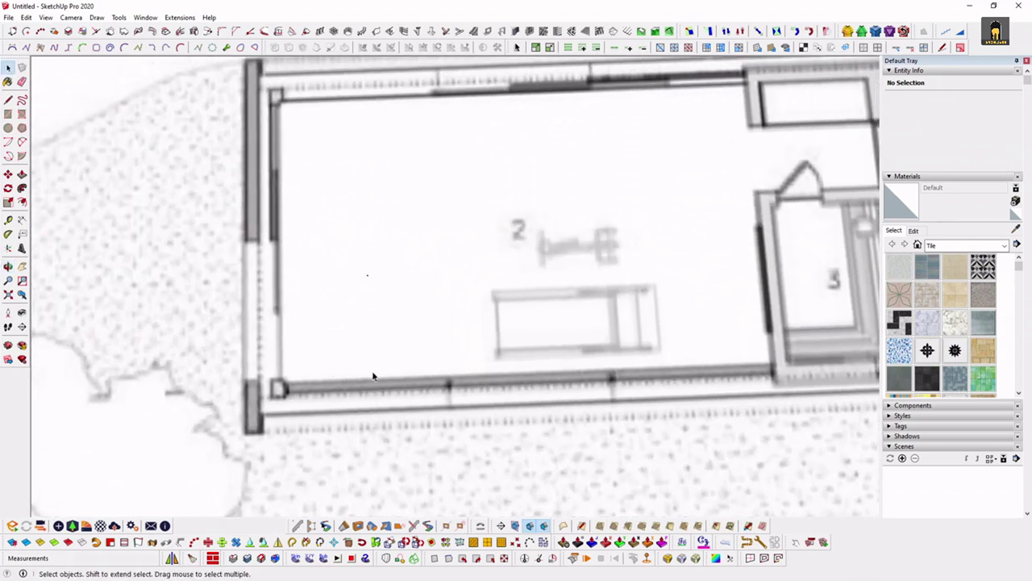
scroll(305, 266, down, 2)
mouse_move(549, 286)
middle_down()
mouse_move(583, 299)
mouse_move(472, 327)
middle_up()
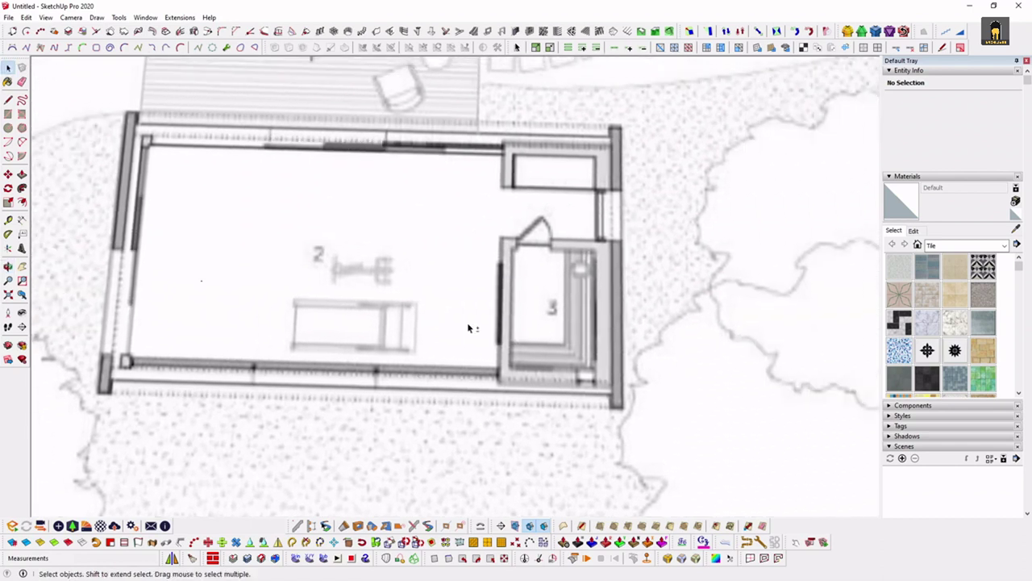
scroll(496, 237, up, 2)
mouse_move(620, 203)
middle_down()
mouse_move(589, 295)
mouse_move(414, 176)
middle_up()
scroll(413, 176, up, 2)
Draw rectangle faces over room 3's left, bottom and remaining walls
key(r)
click(345, 175)
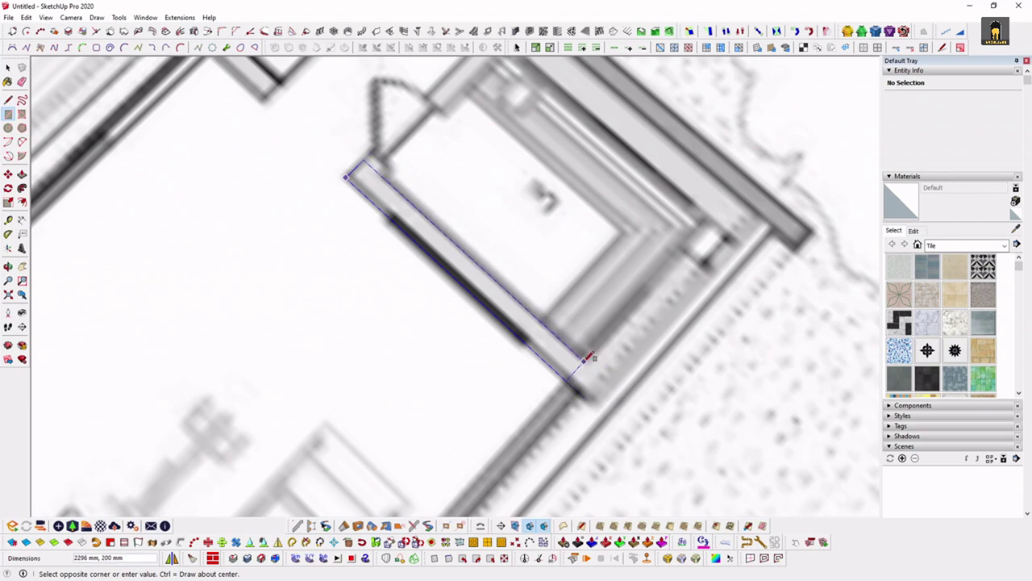
click(586, 360)
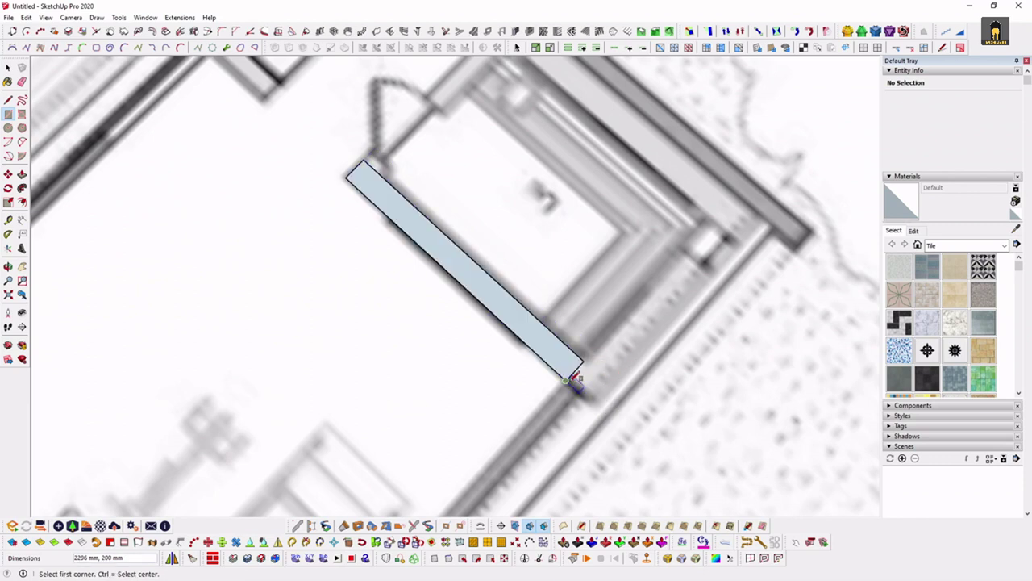
mouse_move(686, 235)
middle_down()
mouse_move(559, 328)
mouse_move(484, 355)
middle_up()
click(333, 363)
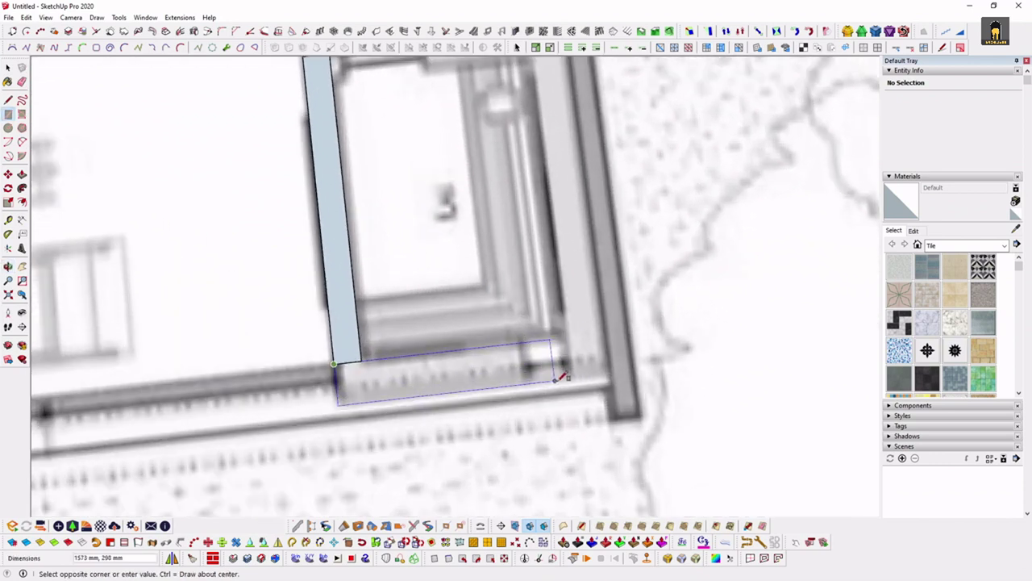
click(609, 375)
click(606, 331)
mouse_move(509, 150)
middle_down()
mouse_move(583, 230)
mouse_move(385, 250)
mouse_move(358, 262)
middle_up()
click(569, 219)
click(352, 264)
click(667, 185)
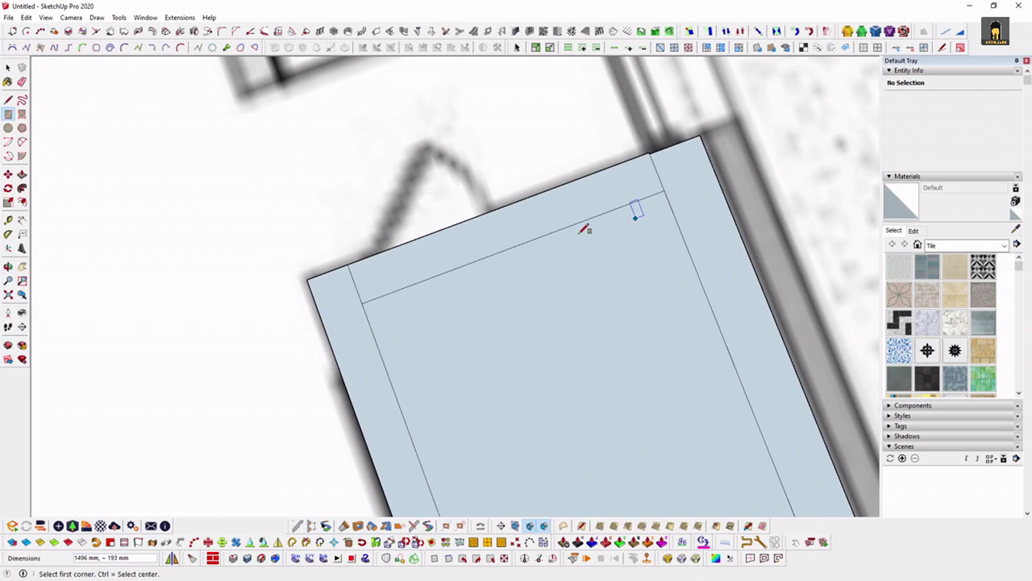
Select the inner face of room 3's wall frame
key(space)
scroll(535, 258, down, 3)
click(547, 304)
key(Delete)
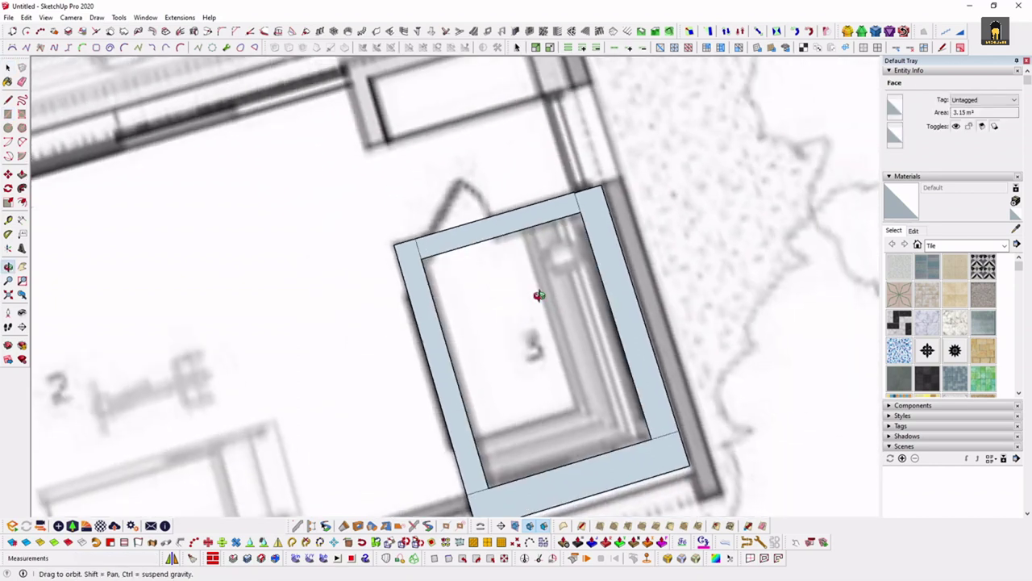
middle_drag(539, 295, 445, 258)
scroll(378, 217, up, 2)
key(e)
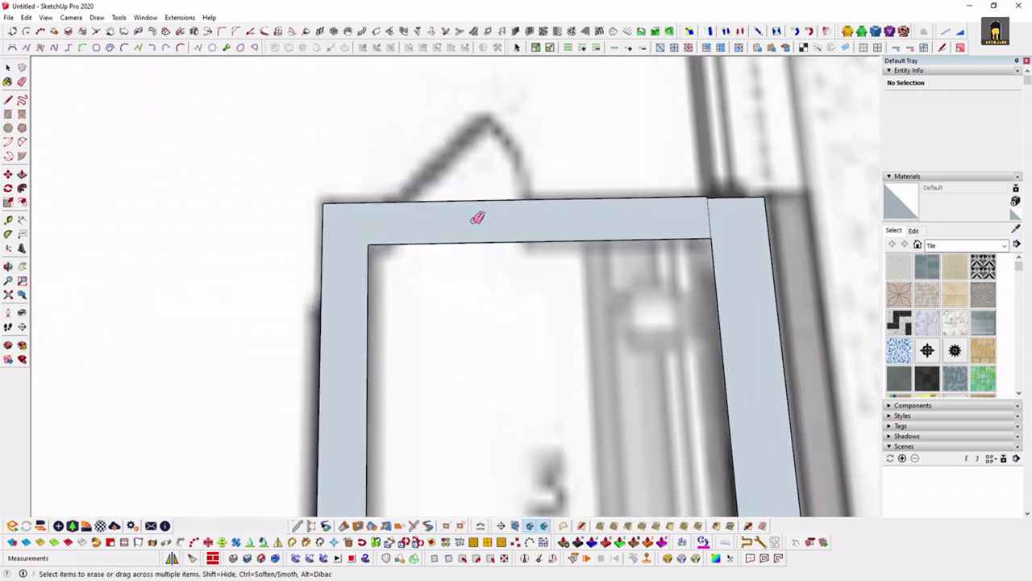
scroll(625, 214, down, 3)
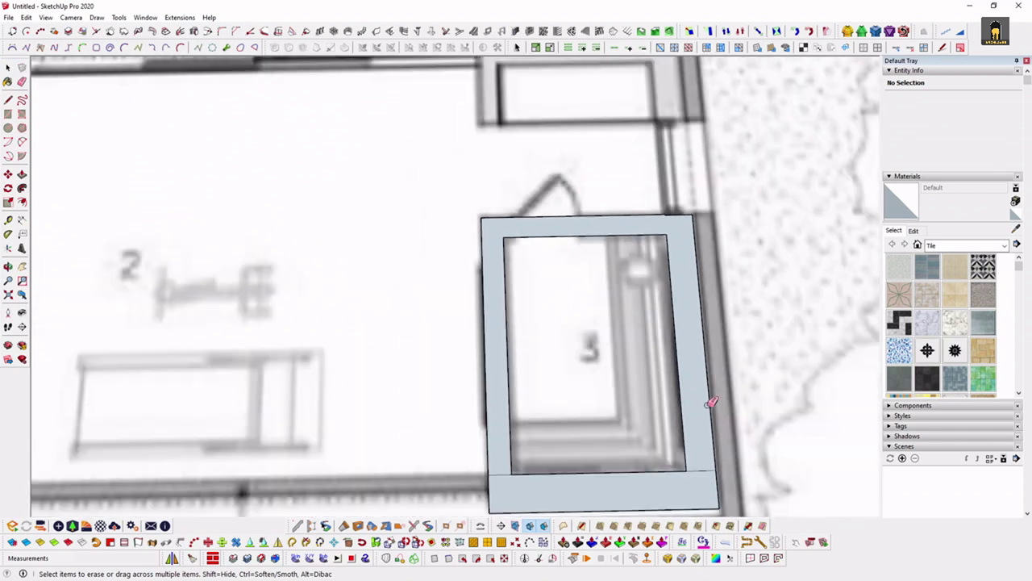
scroll(694, 387, up, 2)
key(space)
click(443, 336)
mouse_move(443, 336)
middle_down()
mouse_move(657, 249)
mouse_move(126, 277)
mouse_move(452, 317)
mouse_move(323, 283)
middle_up()
scroll(500, 240, down, 1)
click(392, 215)
click(396, 163)
mouse_move(808, 440)
middle_down()
mouse_move(650, 350)
mouse_move(701, 203)
middle_up()
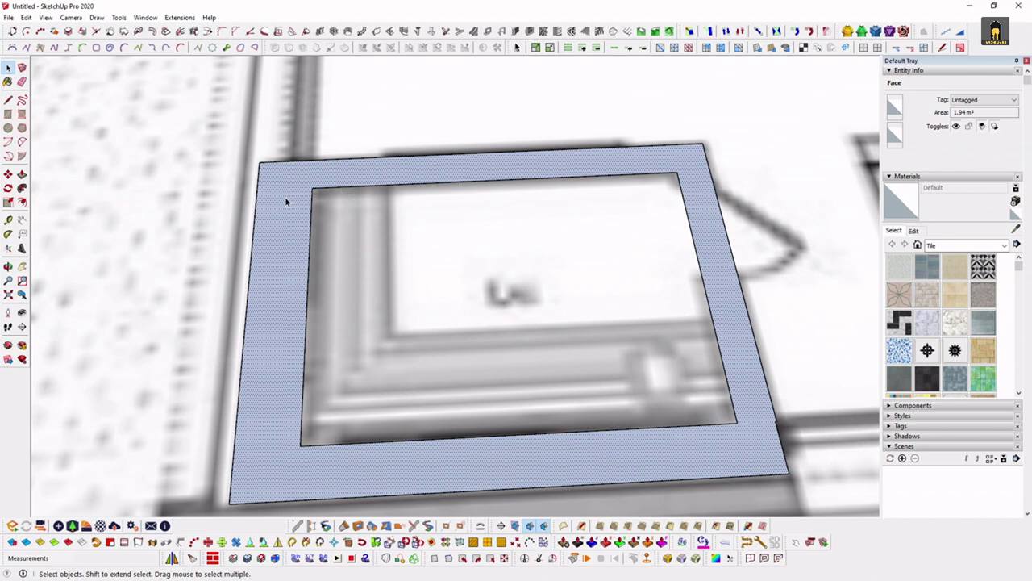
middle_drag(720, 285, 721, 341)
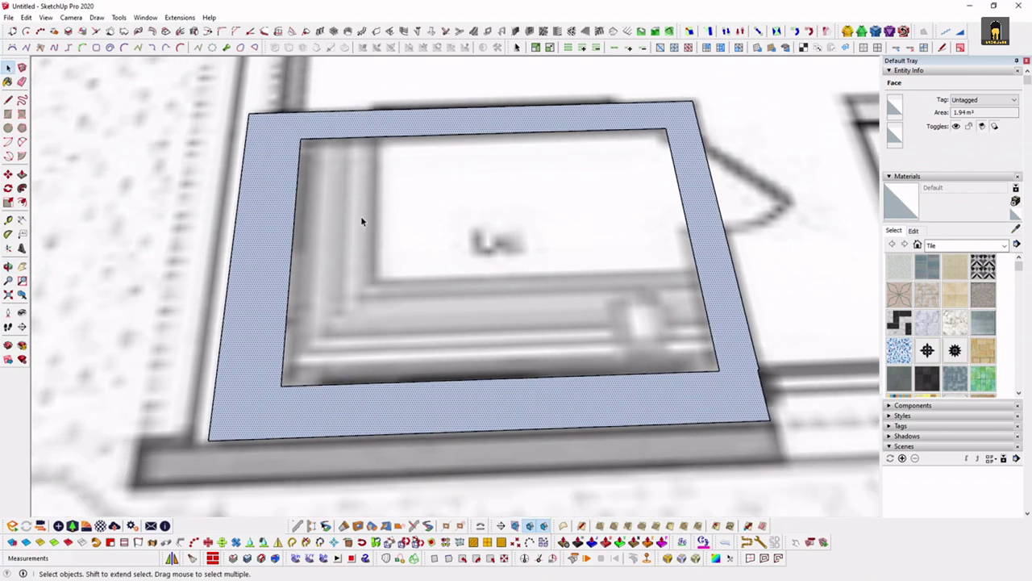
key(l)
click(244, 152)
click(300, 150)
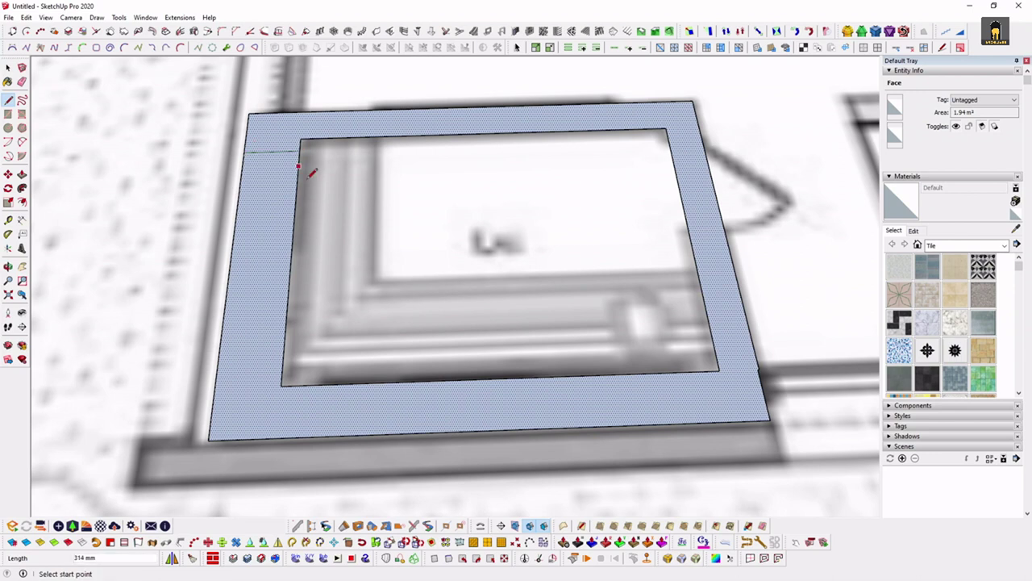
click(451, 380)
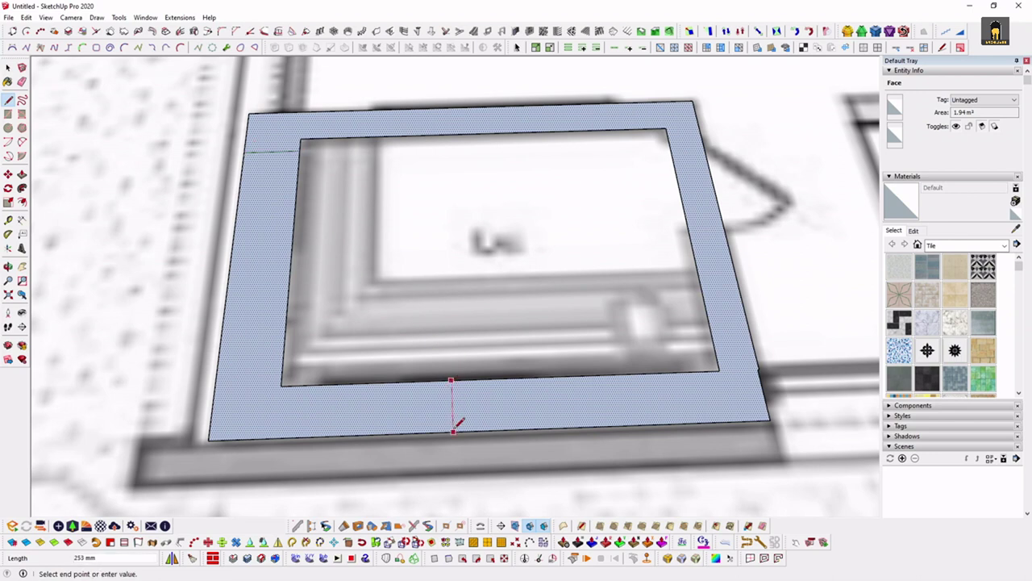
click(454, 430)
key(space)
key(p)
click(265, 314)
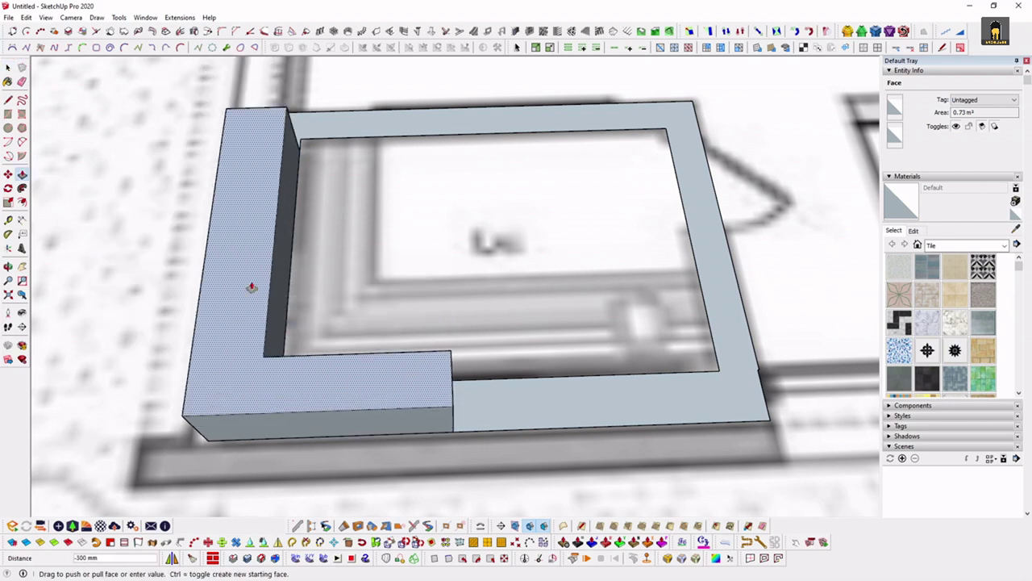
key(Escape)
key(space)
click(567, 364)
mouse_move(662, 392)
middle_down()
mouse_move(435, 335)
mouse_move(645, 422)
middle_up()
key(space)
click(442, 407)
key(e)
key(space)
key(p)
click(286, 178)
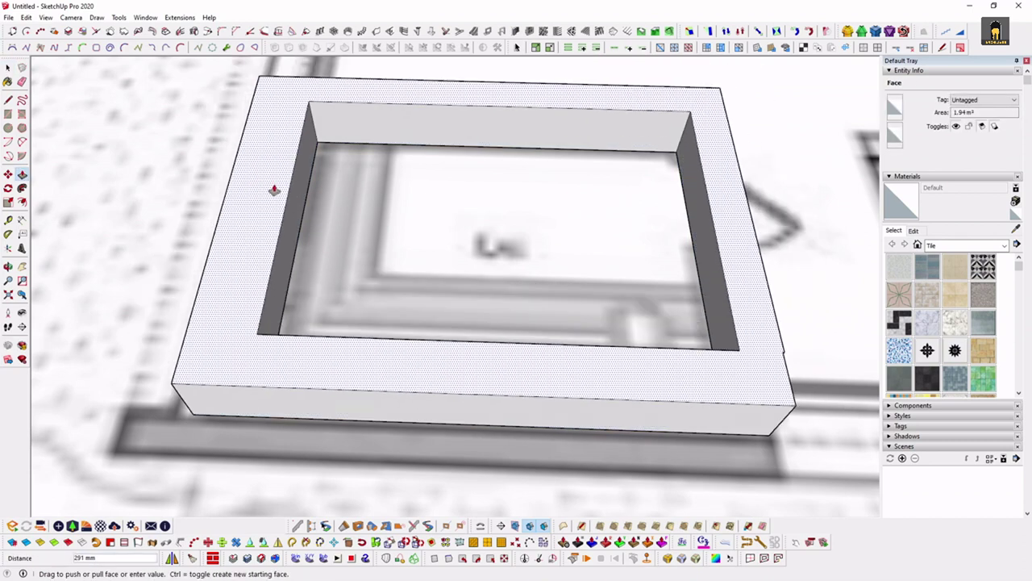
key(Escape)
key(space)
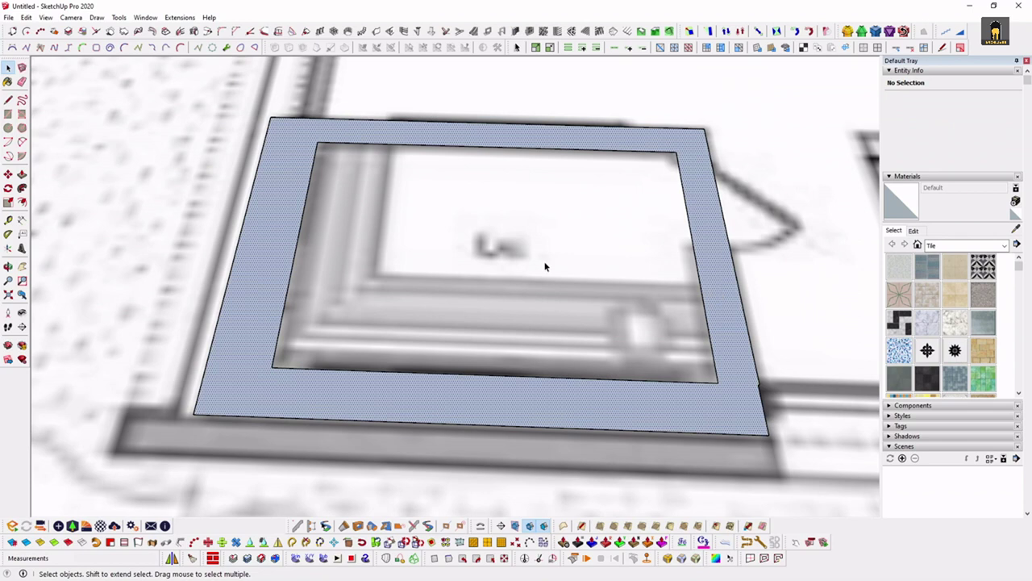
Move the frame's outer right edge endpoint into line with the upper edge
click(750, 415)
scroll(502, 346, up, 3)
scroll(500, 288, up, 3)
scroll(502, 297, up, 2)
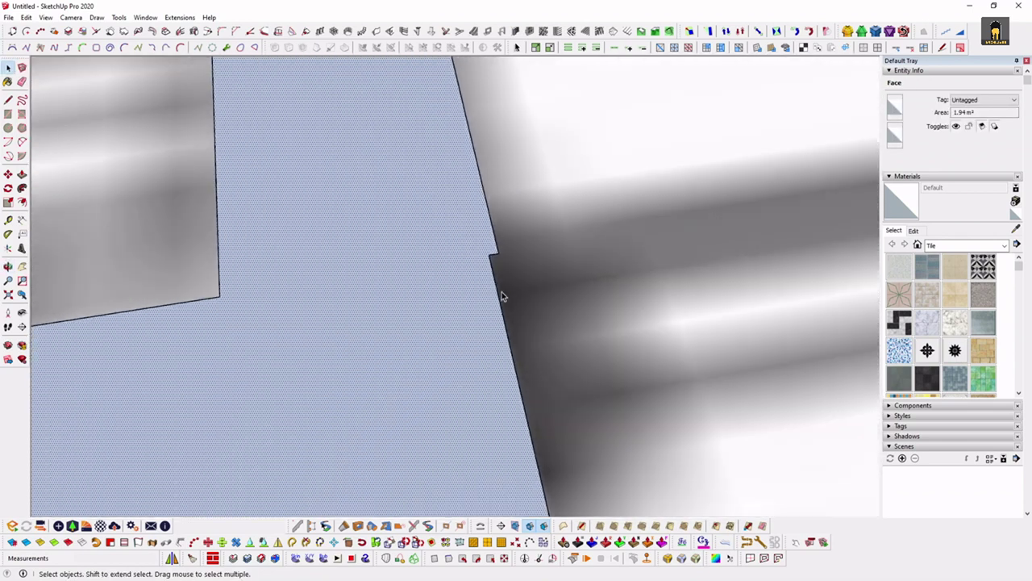
click(493, 278)
middle_drag(606, 325, 446, 351)
key(m)
click(534, 284)
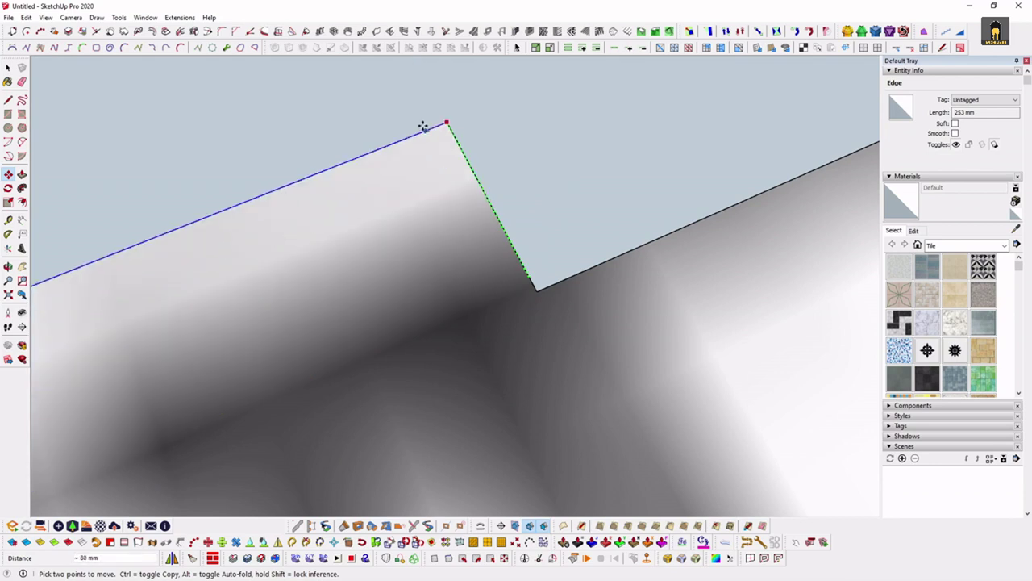
scroll(475, 216, down, 2)
middle_drag(430, 210, 525, 202)
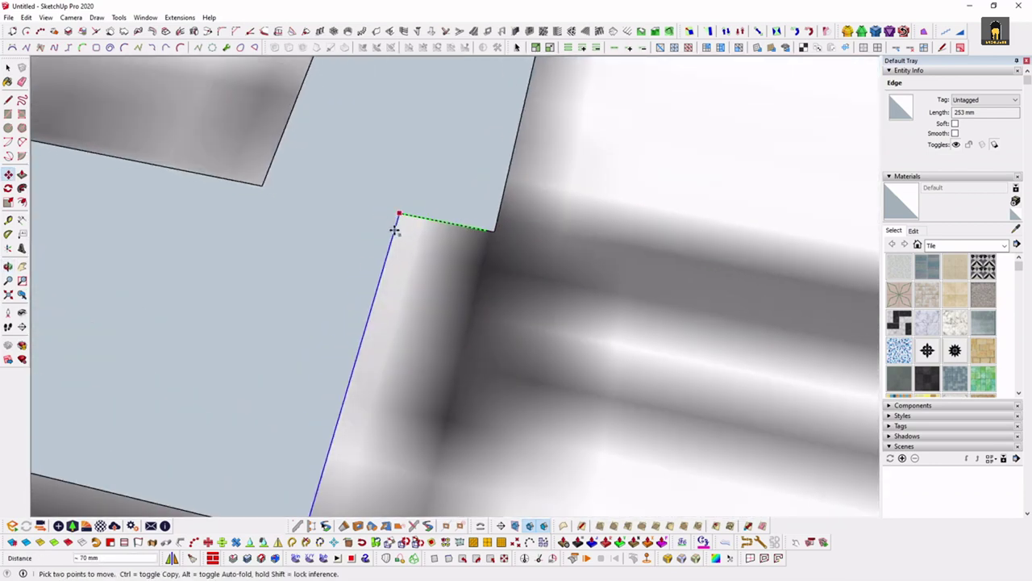
middle_drag(394, 229, 421, 227)
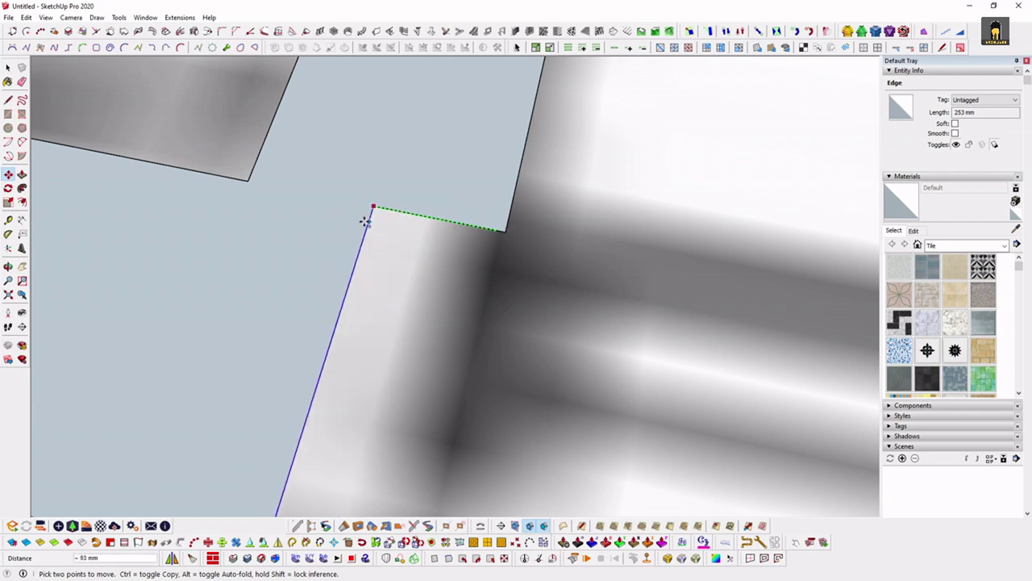
click(508, 213)
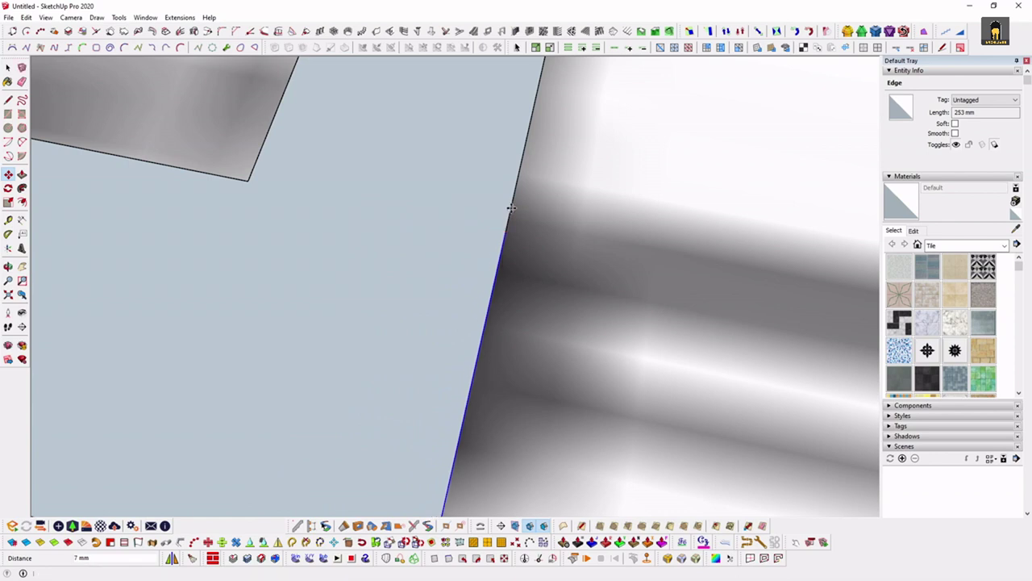
Try moving the notch edge again, then cancel the move
click(495, 252)
click(495, 231)
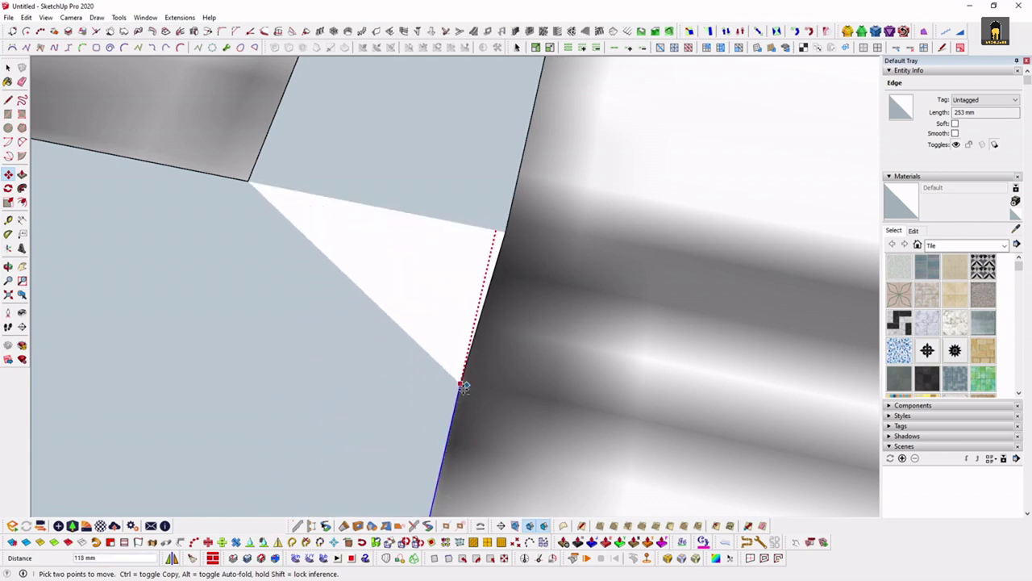
key(Escape)
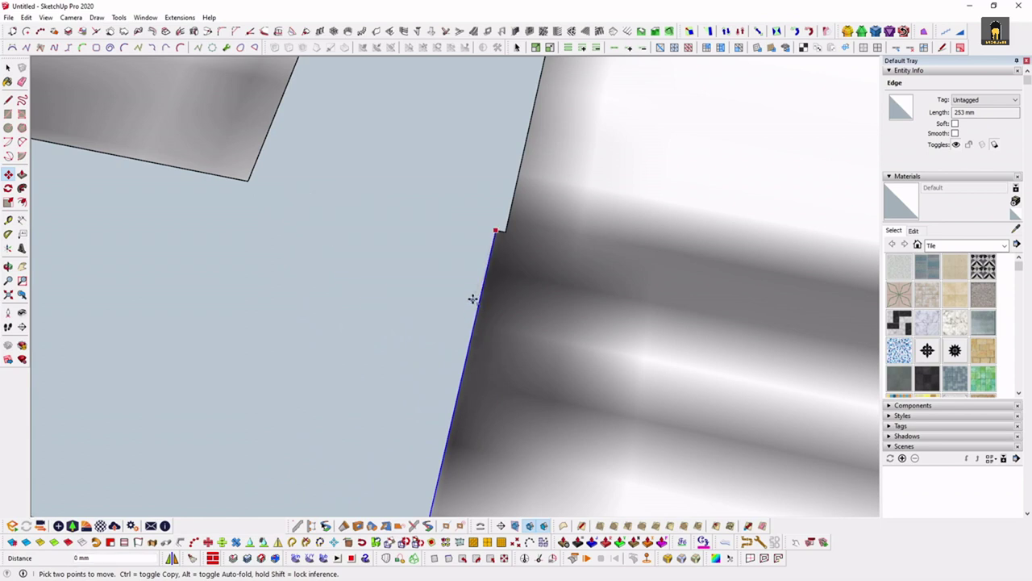
mouse_move(484, 249)
middle_down()
mouse_move(384, 207)
mouse_move(313, 81)
middle_up()
key(Escape)
mouse_move(545, 211)
middle_down()
mouse_move(534, 242)
mouse_move(553, 272)
mouse_move(556, 242)
middle_up()
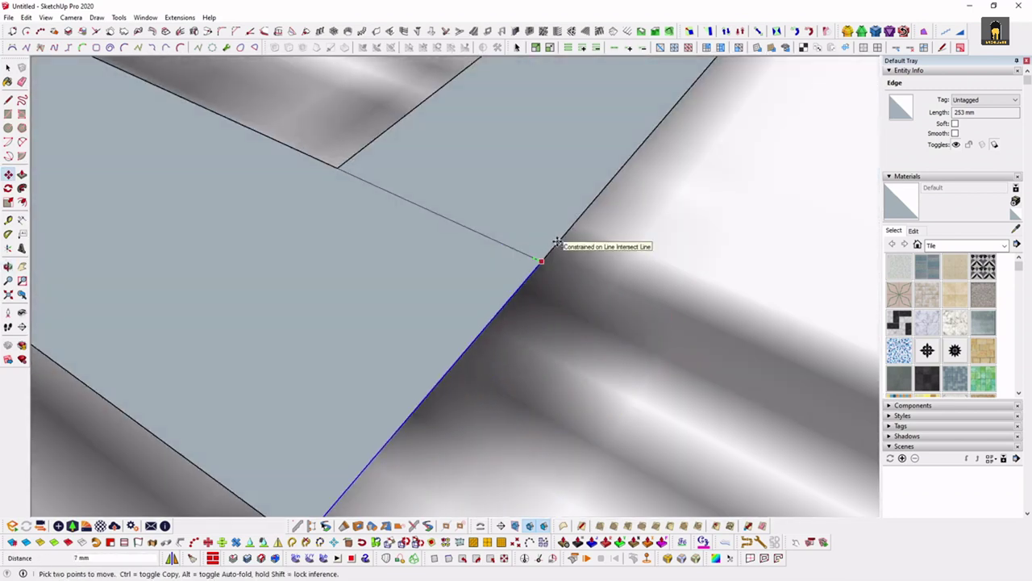
Delete the stray diagonal edge at the notch corner
key(space)
click(487, 237)
key(Delete)
middle_drag(486, 236, 551, 382)
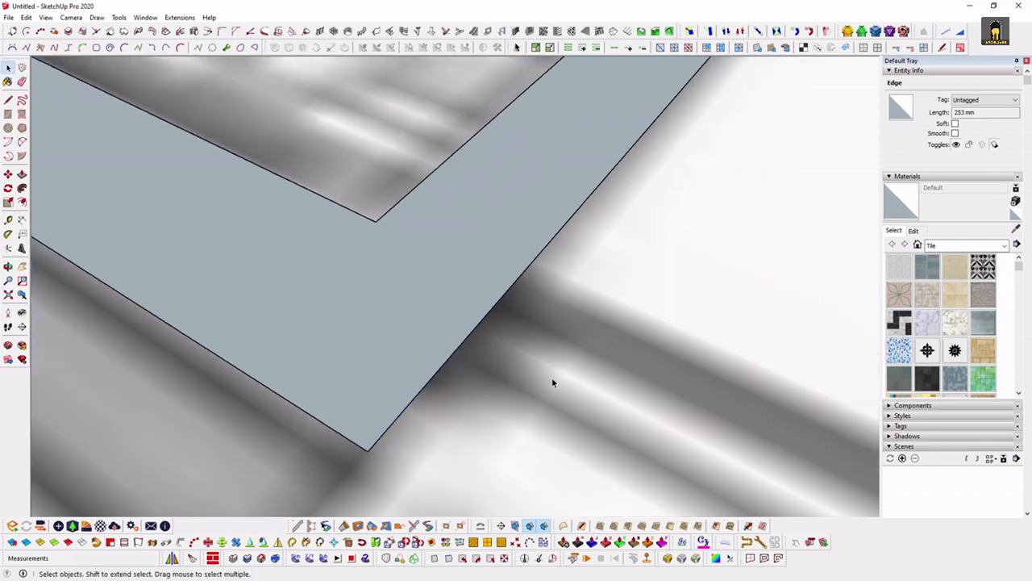
scroll(552, 383, down, 5)
mouse_move(525, 438)
middle_down()
mouse_move(249, 329)
mouse_move(392, 422)
mouse_move(477, 397)
mouse_move(588, 203)
middle_up()
Orbit low over the plan and try a Push/Pull extrusion of the frame face, then undo it
mouse_move(561, 139)
middle_down()
mouse_move(543, 256)
mouse_move(638, 401)
mouse_move(372, 384)
middle_up()
scroll(638, 400, up, 3)
scroll(567, 357, down, 3)
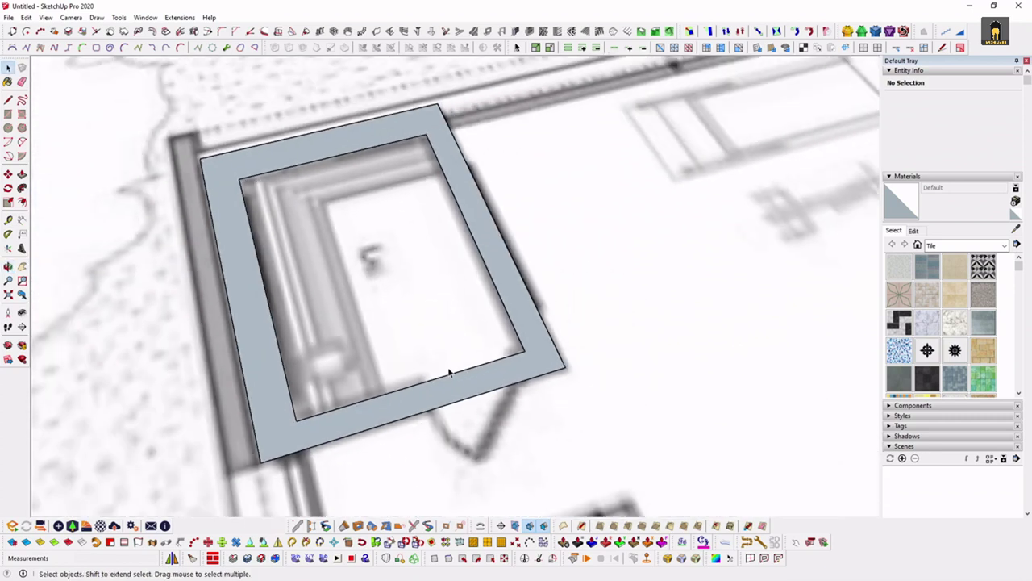
middle_drag(449, 369, 546, 346)
scroll(563, 401, up, 3)
key(p)
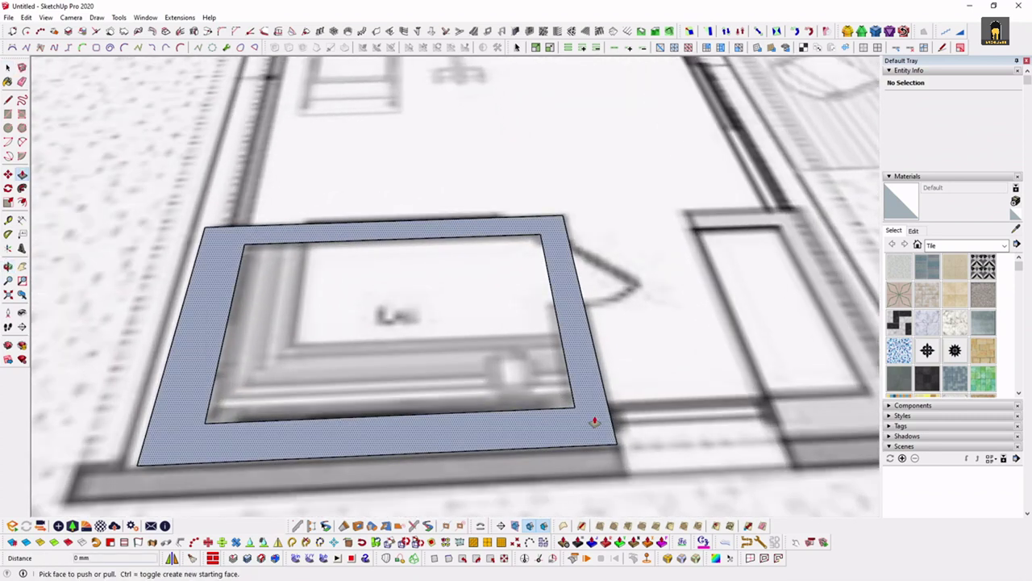
drag(594, 421, 604, 231)
key(ctrl+z)
Draw the first wall rectangle along the small room's wall with the Rectangle tool
scroll(685, 260, down, 3)
mouse_move(685, 260)
middle_down()
mouse_move(286, 291)
mouse_move(426, 317)
mouse_move(520, 421)
middle_up()
scroll(414, 410, up, 3)
scroll(379, 382, up, 3)
key(r)
click(358, 380)
click(507, 397)
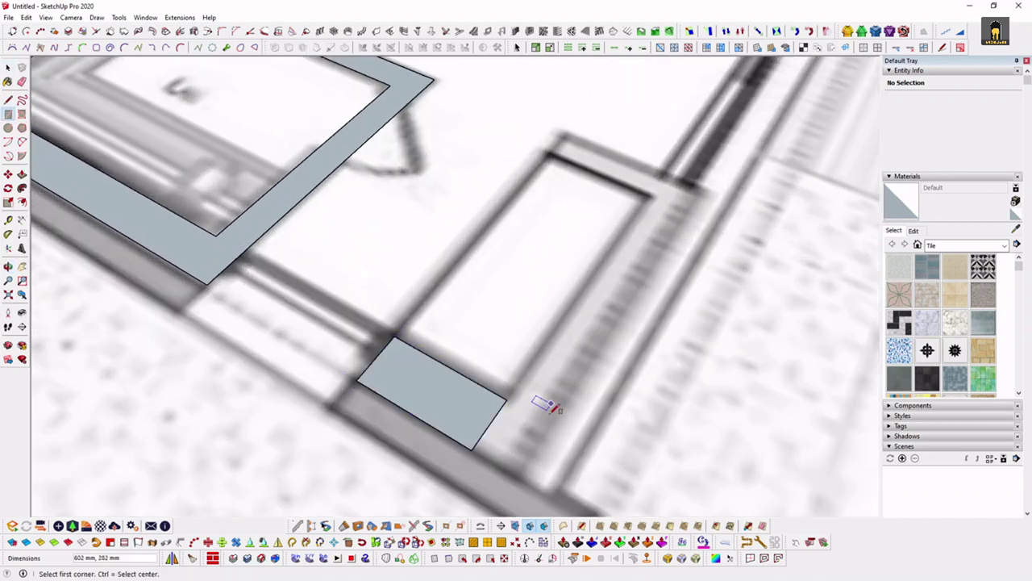
Add the long wall rectangle and a third one at its end, completing the U outline
click(471, 449)
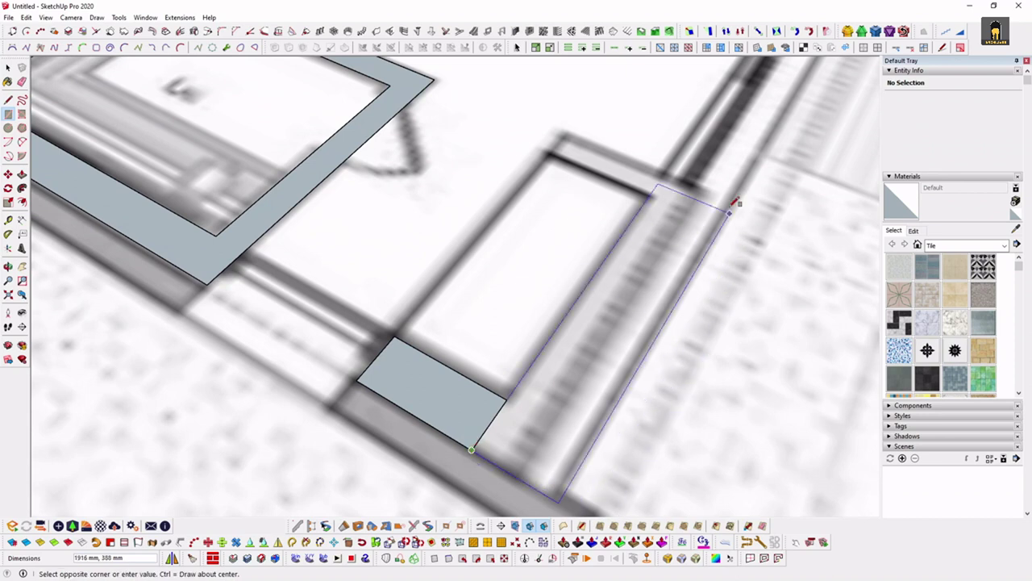
click(724, 190)
middle_drag(723, 190, 752, 303)
click(750, 311)
click(656, 208)
key(space)
mouse_move(656, 208)
middle_down()
mouse_move(610, 320)
mouse_move(407, 377)
mouse_move(516, 392)
middle_up()
scroll(415, 380, down, 3)
scroll(610, 341, up, 3)
scroll(567, 348, down, 5)
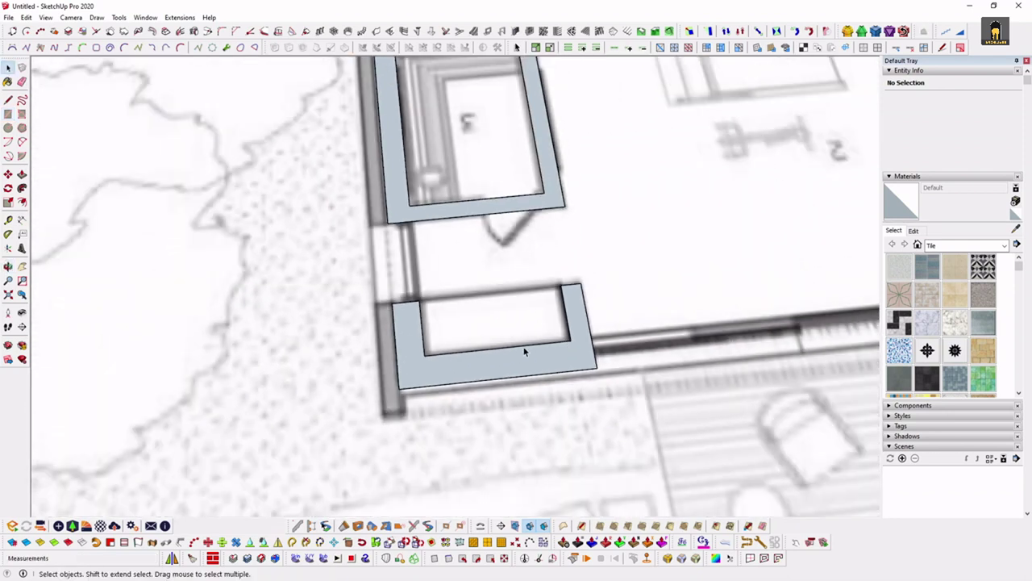
mouse_move(819, 300)
middle_down()
mouse_move(418, 380)
mouse_move(742, 318)
middle_up()
scroll(537, 317, up, 3)
scroll(541, 325, down, 3)
scroll(511, 244, up, 3)
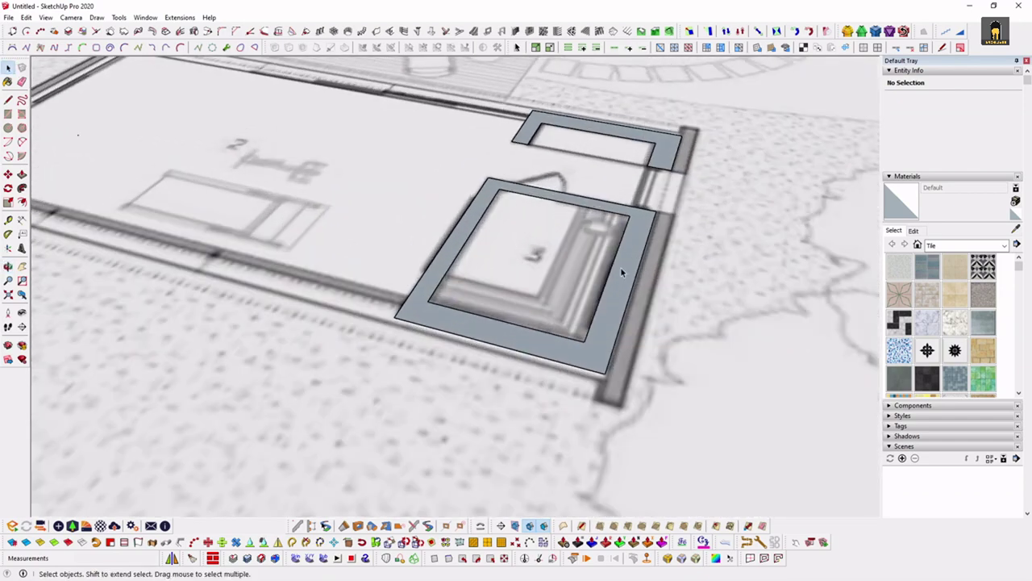
scroll(620, 273, down, 3)
middle_drag(454, 260, 592, 266)
scroll(656, 311, up, 2)
scroll(650, 431, up, 2)
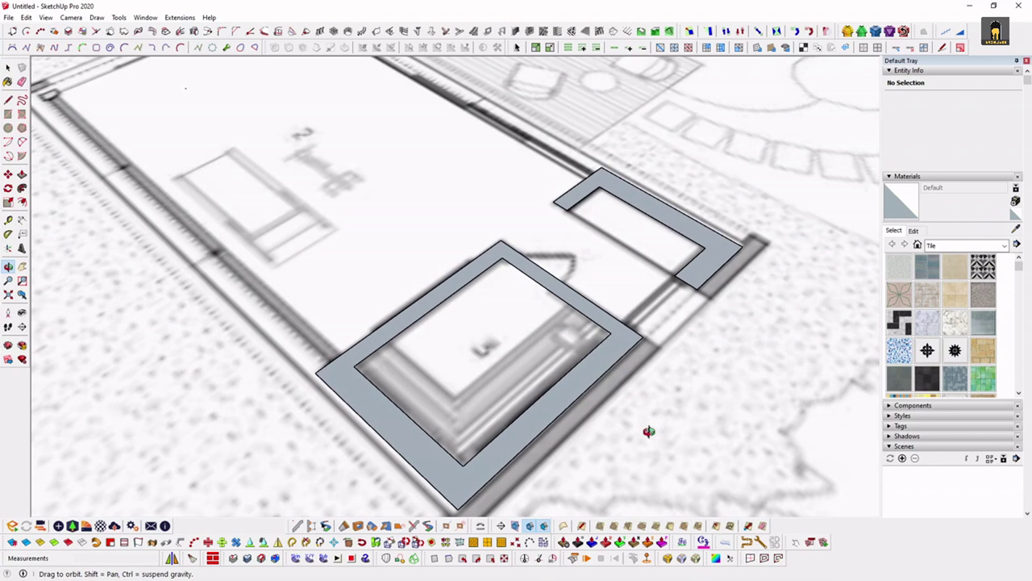
scroll(649, 431, down, 3)
scroll(693, 368, down, 2)
mouse_move(694, 369)
middle_down()
mouse_move(669, 342)
mouse_move(645, 387)
middle_up()
scroll(669, 342, up, 3)
scroll(564, 230, up, 3)
scroll(586, 272, up, 2)
middle_drag(585, 272, 702, 285)
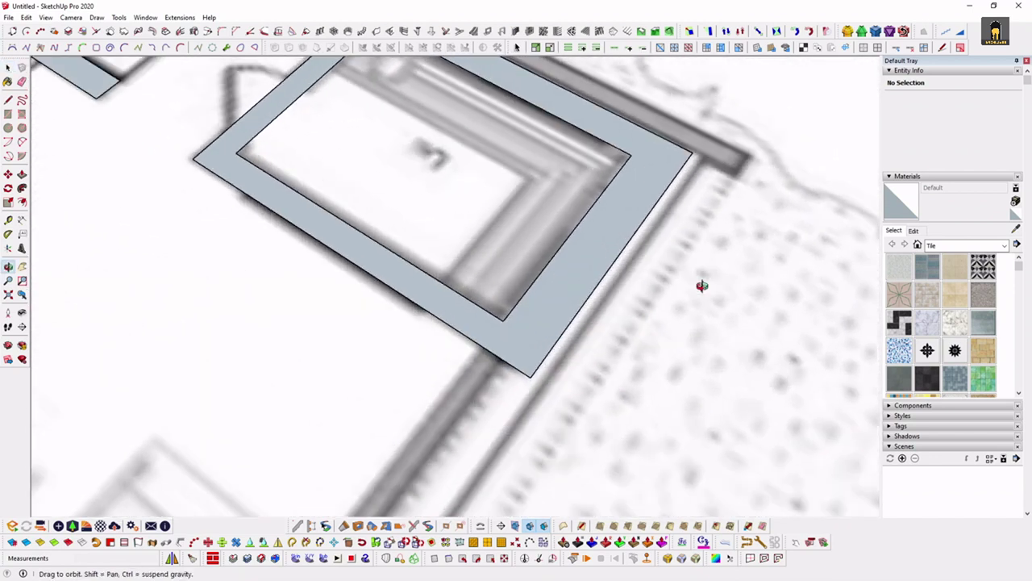
scroll(453, 299, up, 2)
key(t)
click(439, 328)
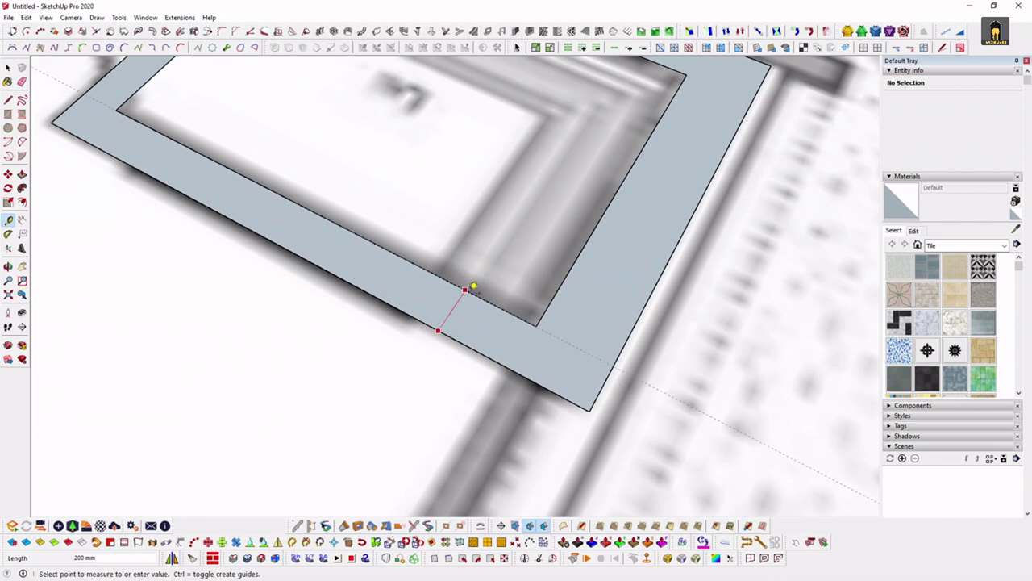
Draw a line across the frame's opening from its left inner edge to the right edge
key(space)
mouse_move(473, 286)
middle_down()
mouse_move(611, 287)
mouse_move(628, 134)
middle_up()
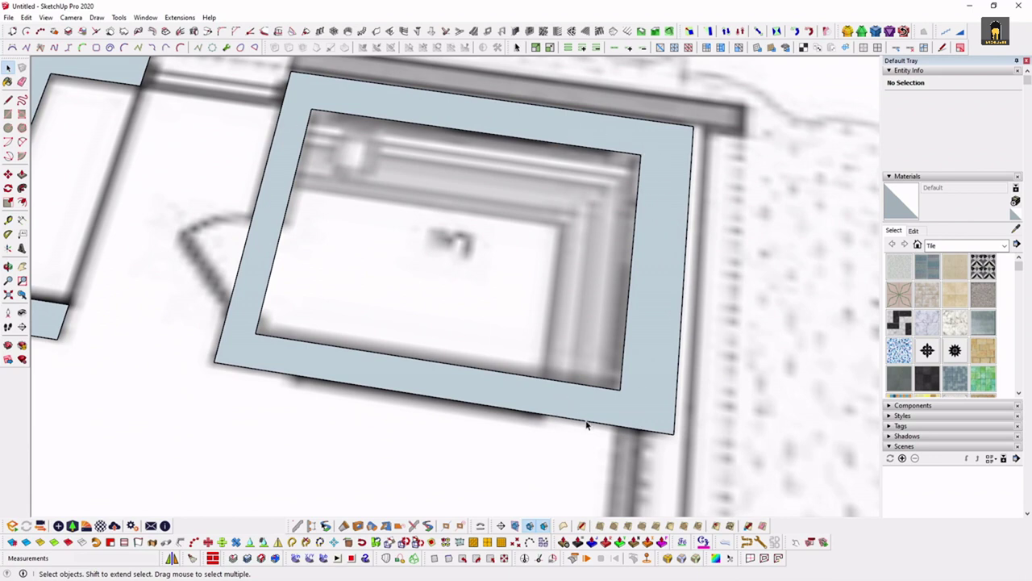
double_click(637, 396)
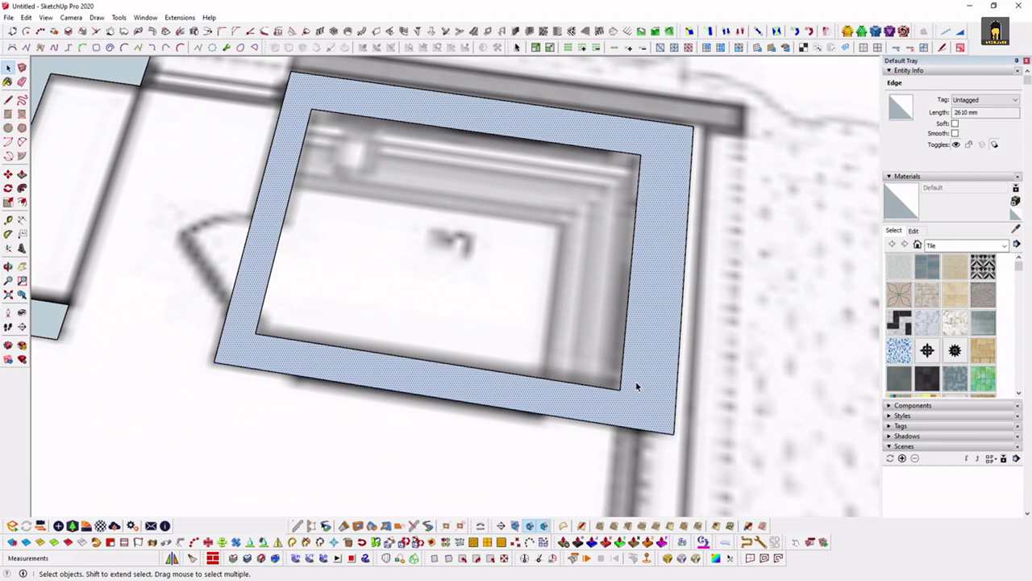
key(l)
click(289, 199)
click(633, 247)
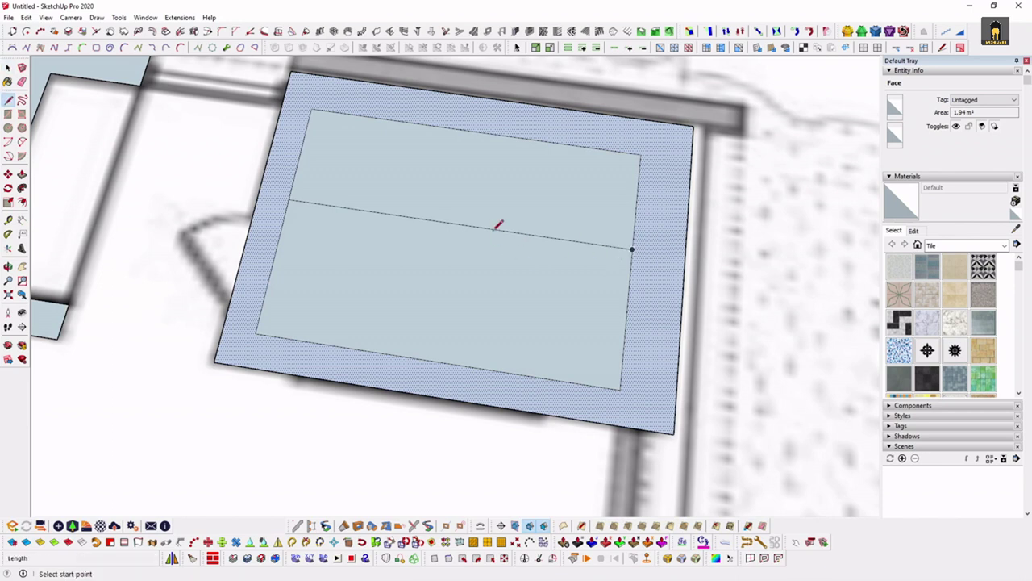
Erase the dividing line and delete the inner rectangle along with its edges
key(e)
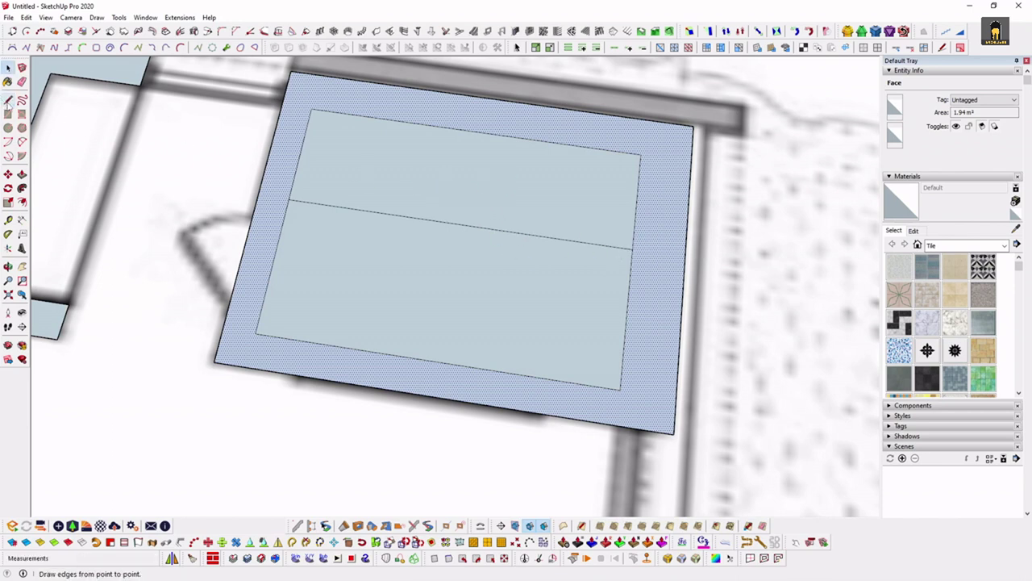
click(524, 232)
key(space)
double_click(440, 210)
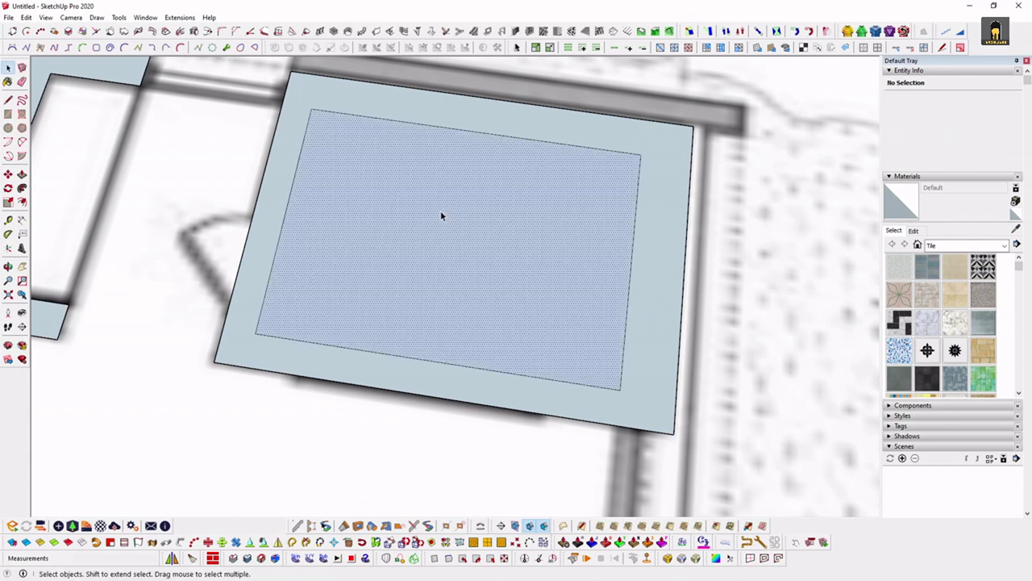
shift+click(423, 212)
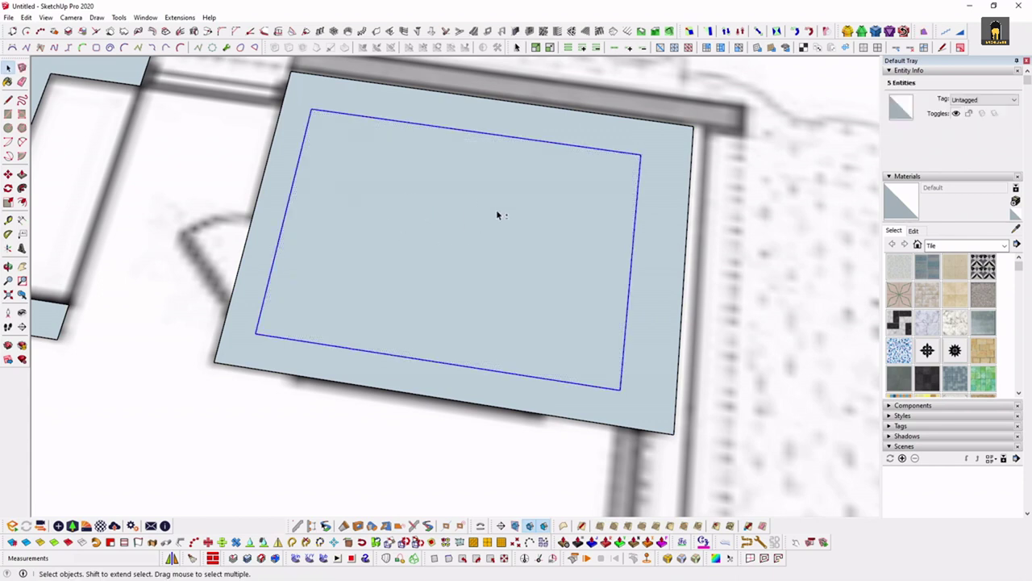
shift+click(463, 231)
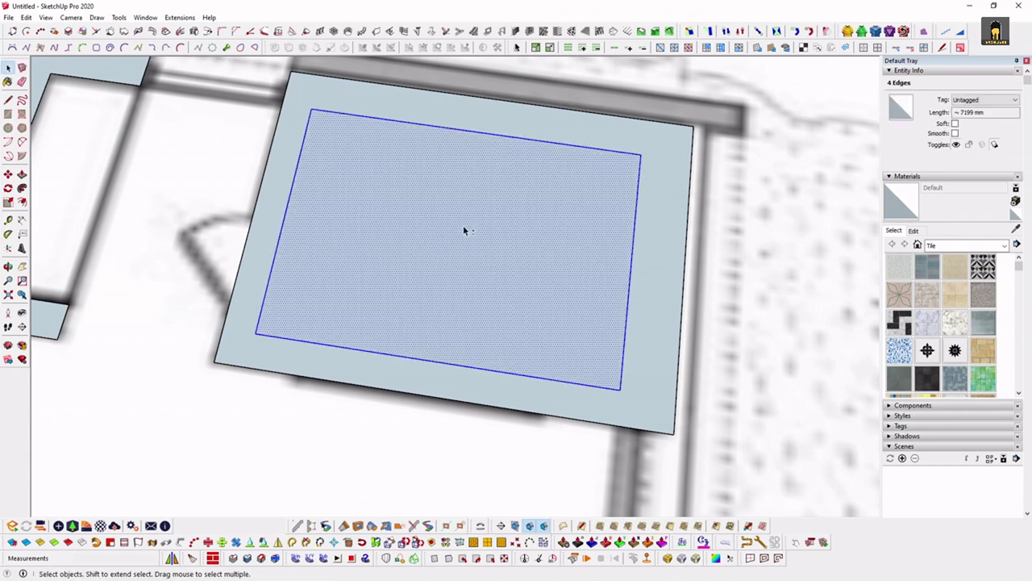
key(Delete)
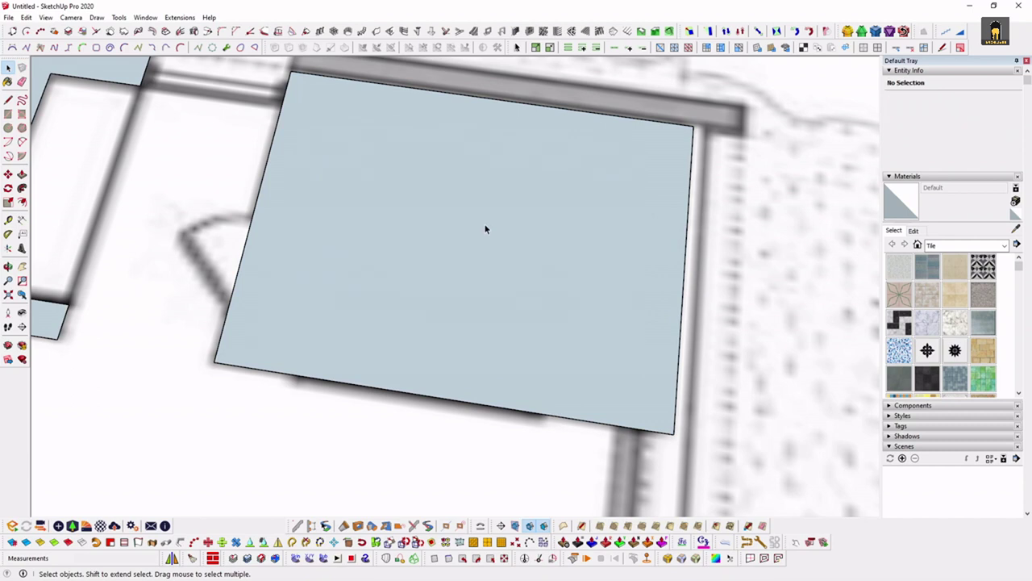
Zoom out to see both faces on the plan and select the right-hand face
mouse_move(530, 250)
middle_down()
mouse_move(546, 240)
mouse_move(489, 251)
middle_up()
scroll(597, 247, down, 2)
scroll(550, 280, down, 1)
scroll(550, 280, up, 2)
click(560, 252)
Offset the right-hand face's outline 200 mm inward and delete the inner face to leave a hole
key(f)
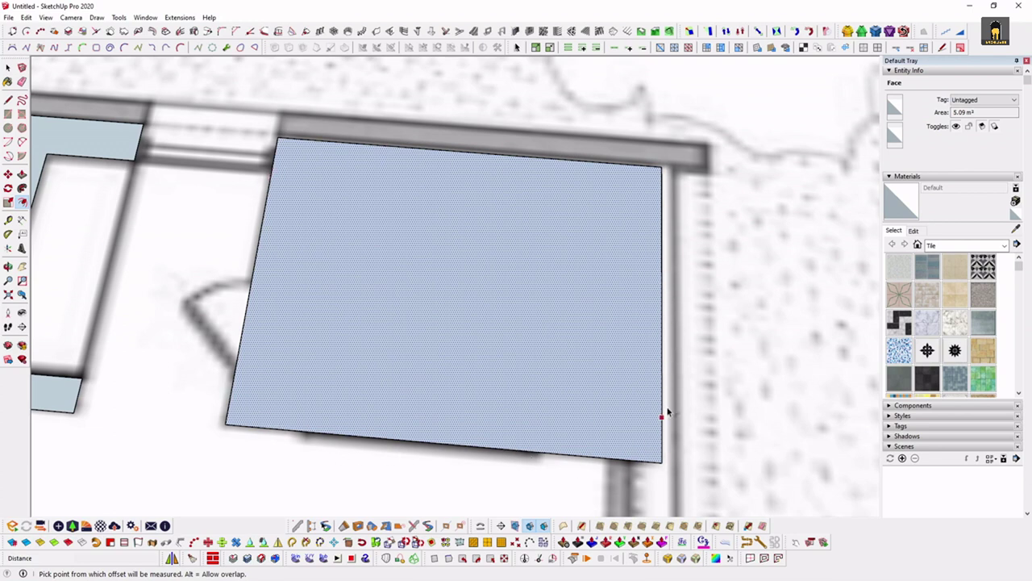
click(660, 307)
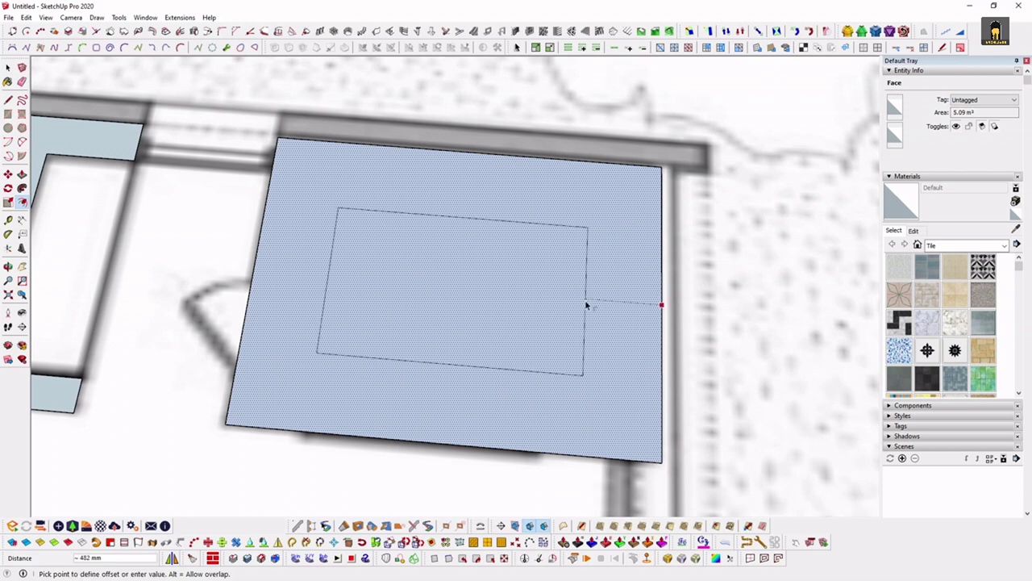
text(200)
key(Return)
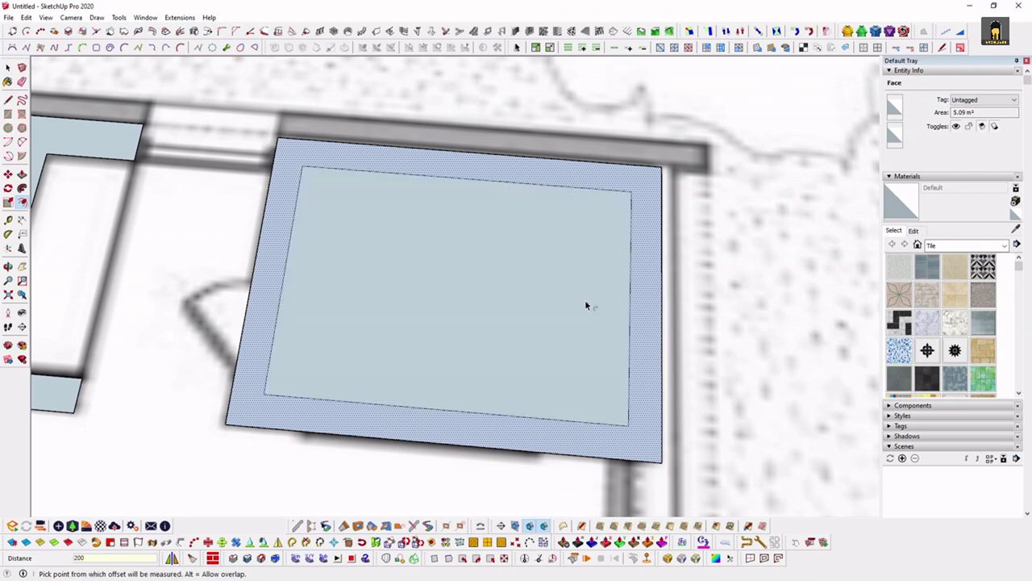
key(space)
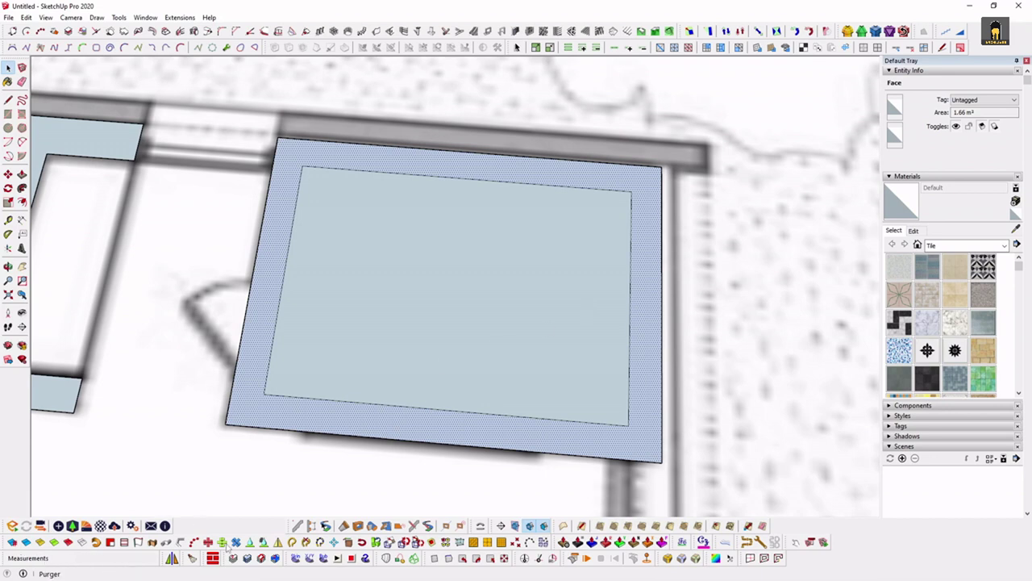
click(529, 271)
key(Delete)
Test raising the ring into low walls with Push/Pull, then undo it
key(p)
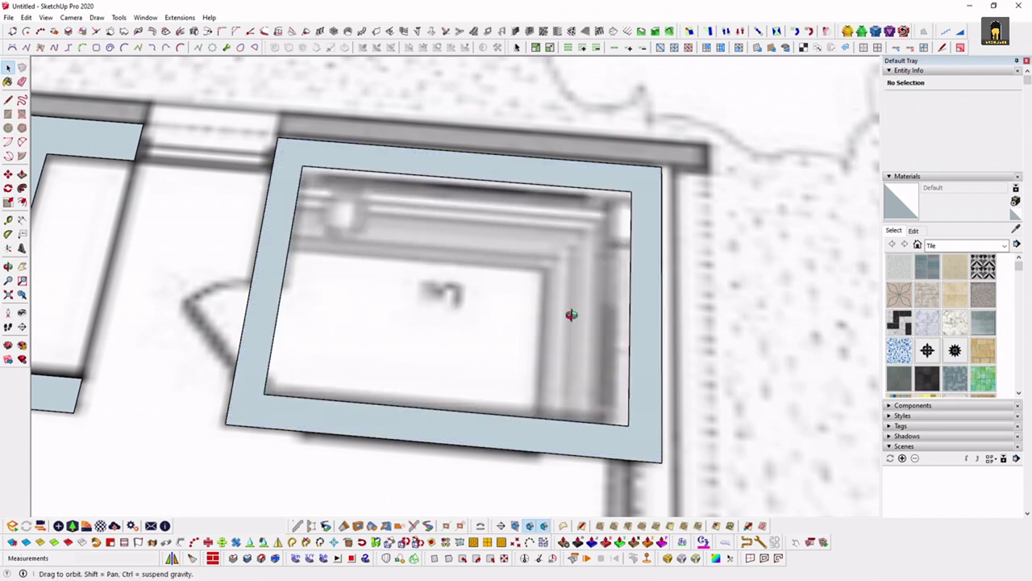
middle_drag(567, 316, 631, 253)
click(656, 293)
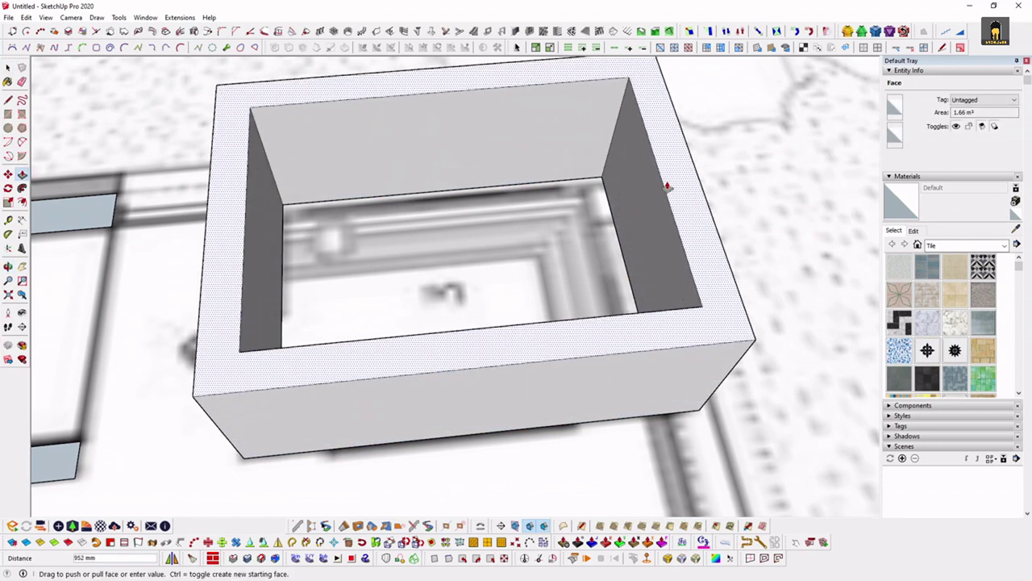
scroll(672, 194, down, 2)
scroll(685, 218, down, 2)
key(ctrl+z)
mouse_move(691, 235)
middle_down()
mouse_move(445, 129)
mouse_move(590, 271)
middle_up()
key(space)
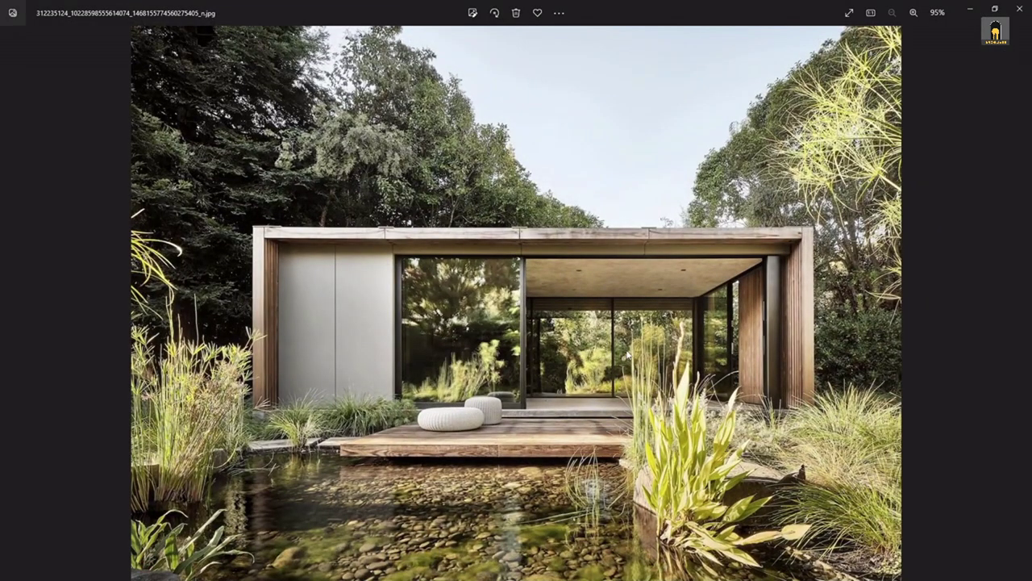
Browse forward through the reference photos to the massing diagram sheet
key(Right)
key(Right)
key(Right)
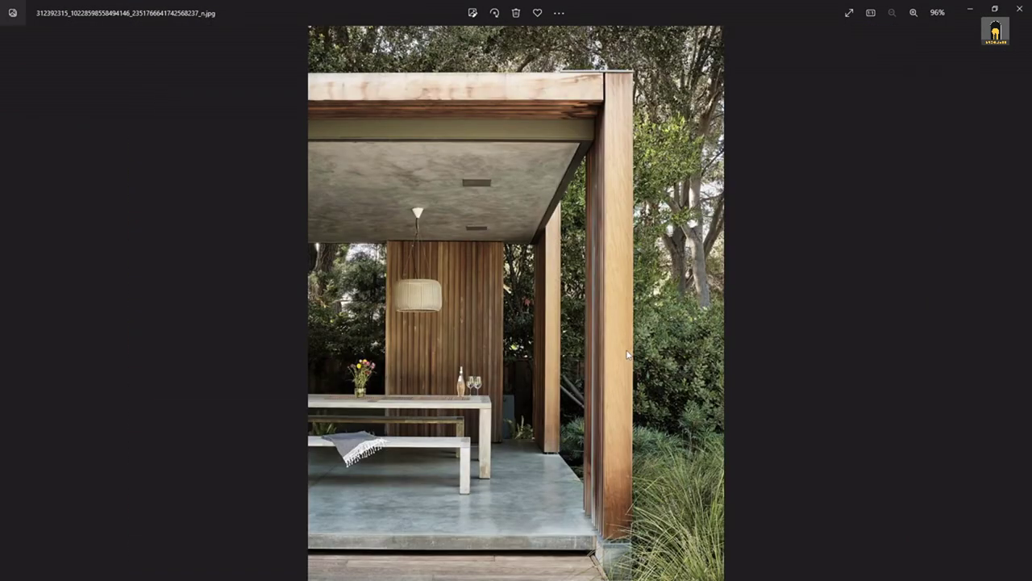
key(Right)
key(Right)
key(Right)
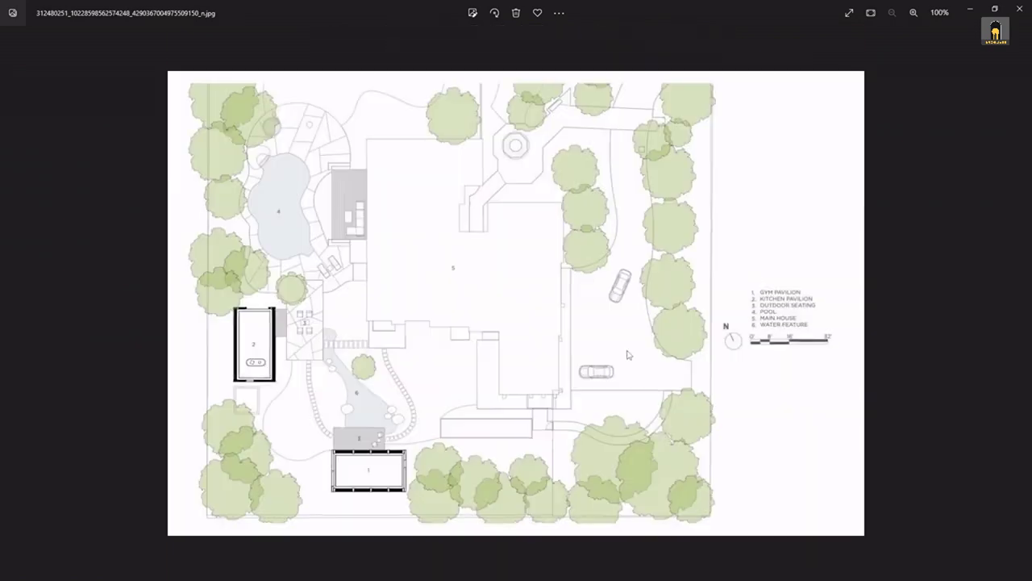
key(Right)
key(Right)
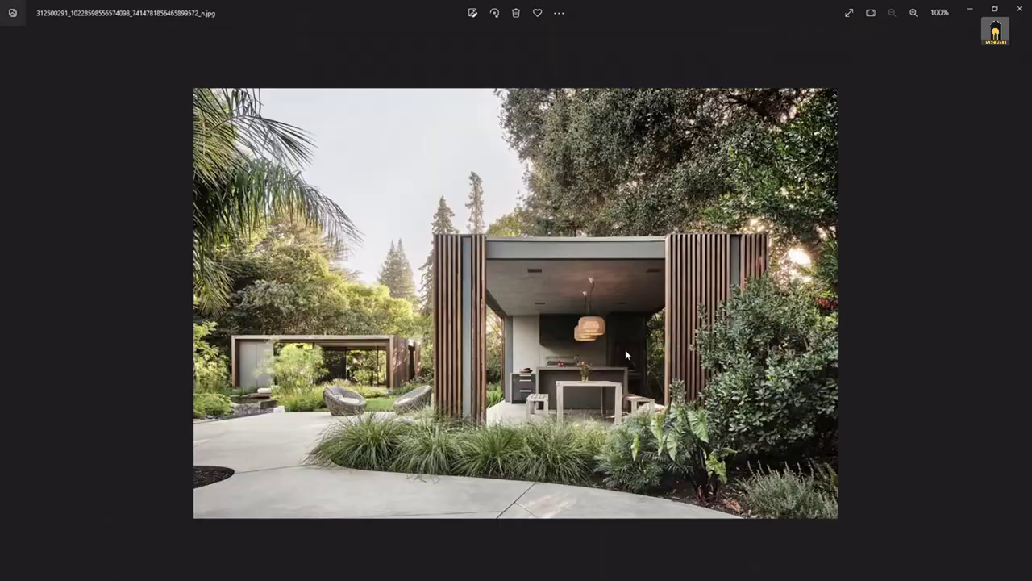
key(Right)
scroll(559, 350, up, 1)
scroll(562, 348, down, 2)
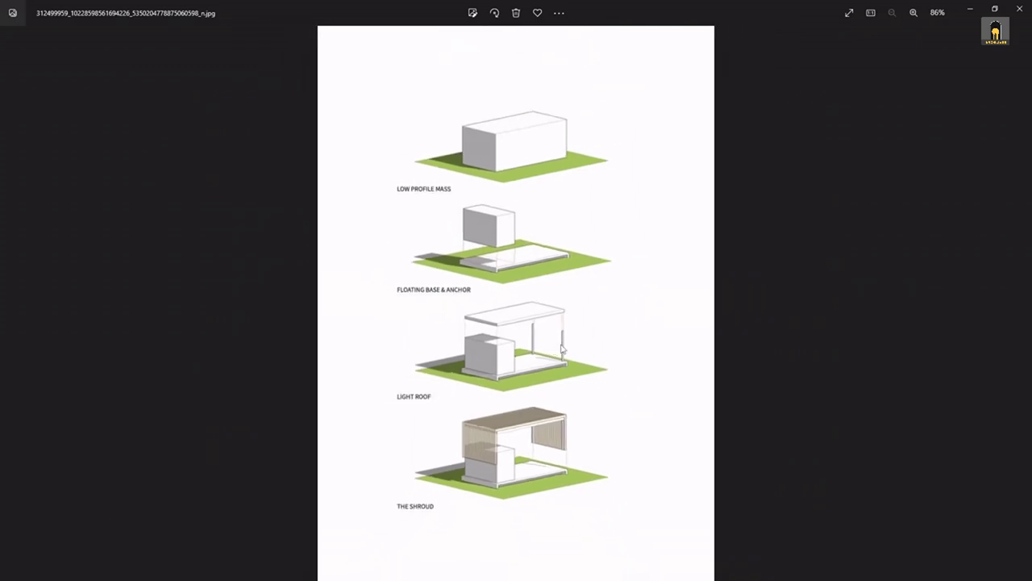
Continue past the site plan and floor plan to the night pool photo, zooming in and back out
key(Right)
key(Right)
key(Right)
key(Right)
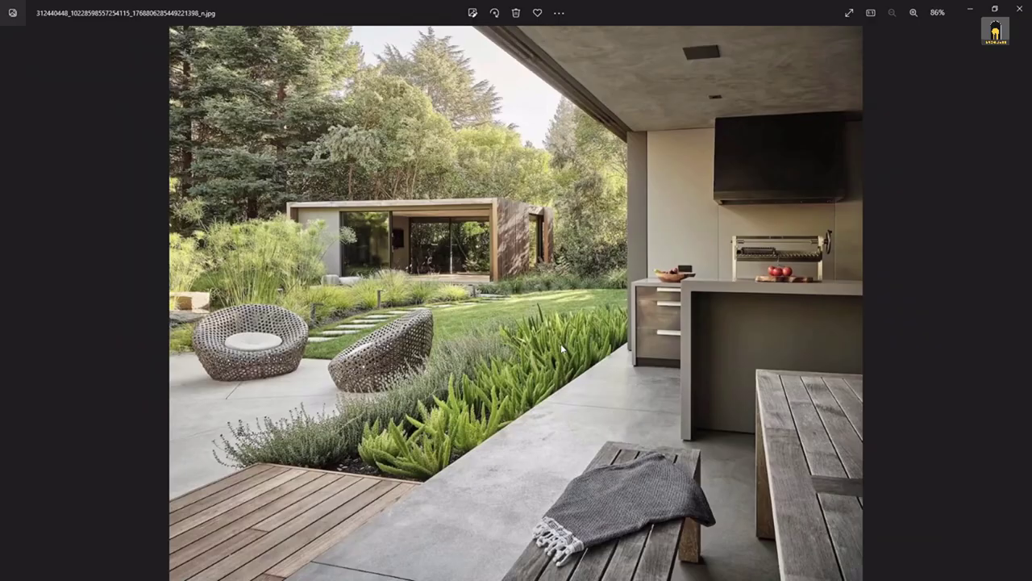
key(Right)
key(Right)
key(Right)
key(Right)
key(Right)
key(Right)
key(Right)
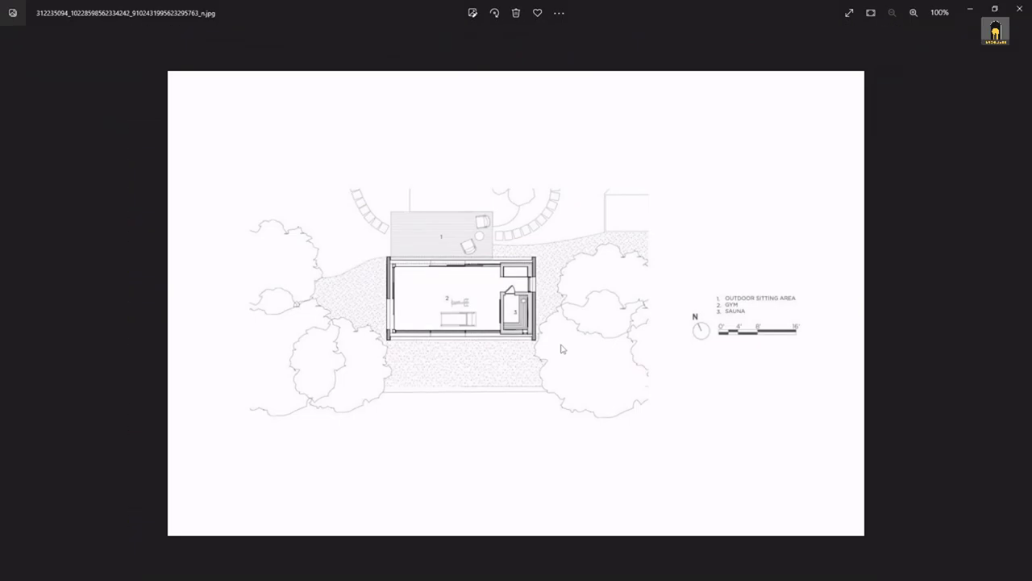
key(Right)
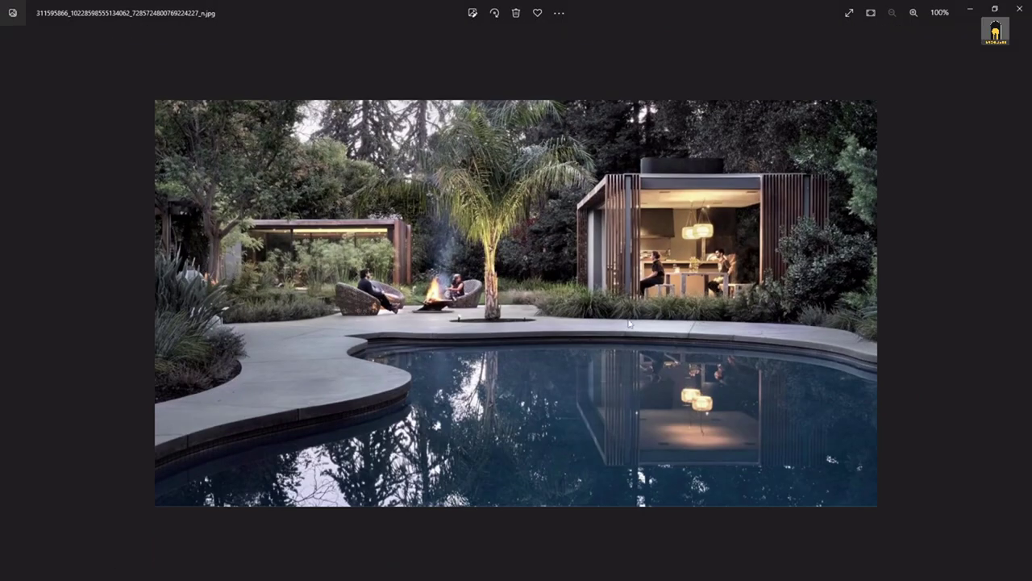
key(Right)
key(Right)
key(Right)
key(Right)
key(Right)
key(Right)
key(Right)
key(Right)
key(Right)
key(Right)
key(Right)
key(Right)
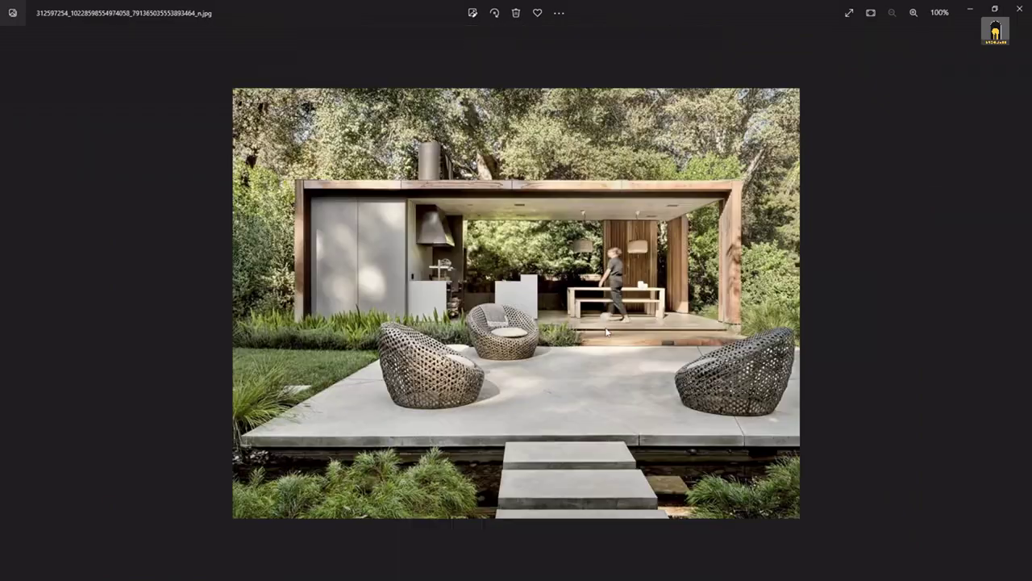
scroll(607, 331, up, 2)
scroll(609, 371, up, 2)
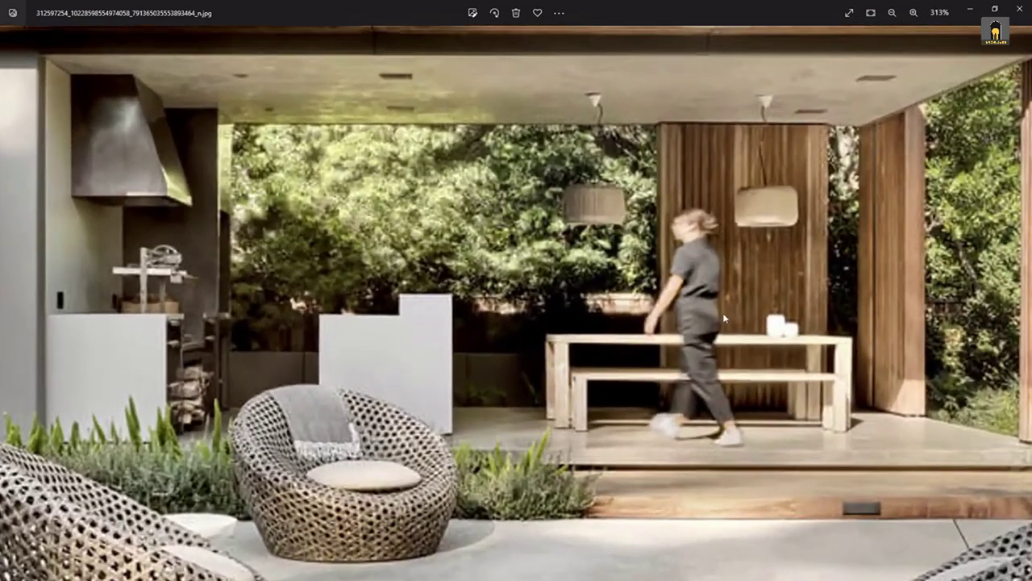
scroll(610, 414, up, 1)
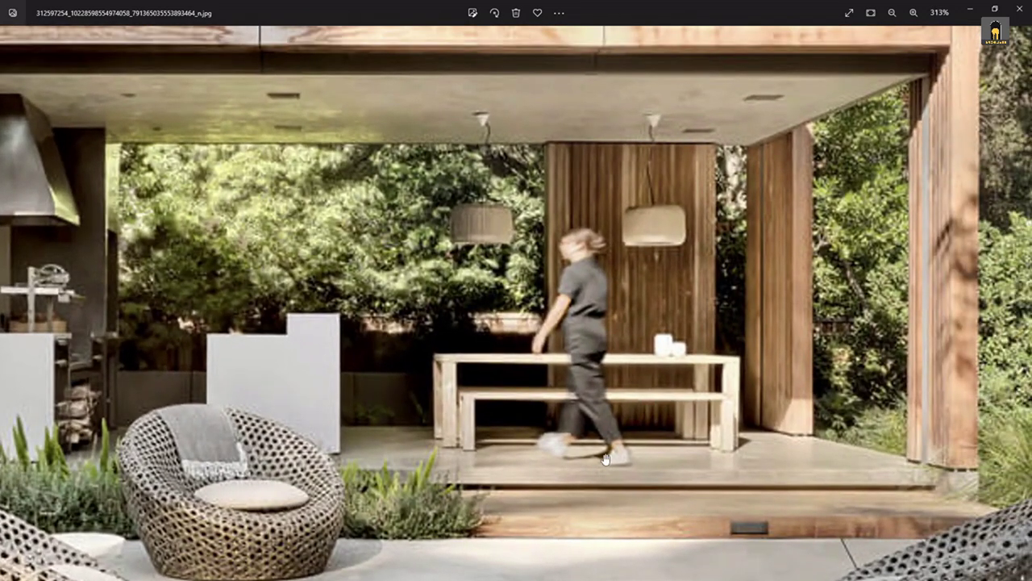
scroll(593, 353, down, 1)
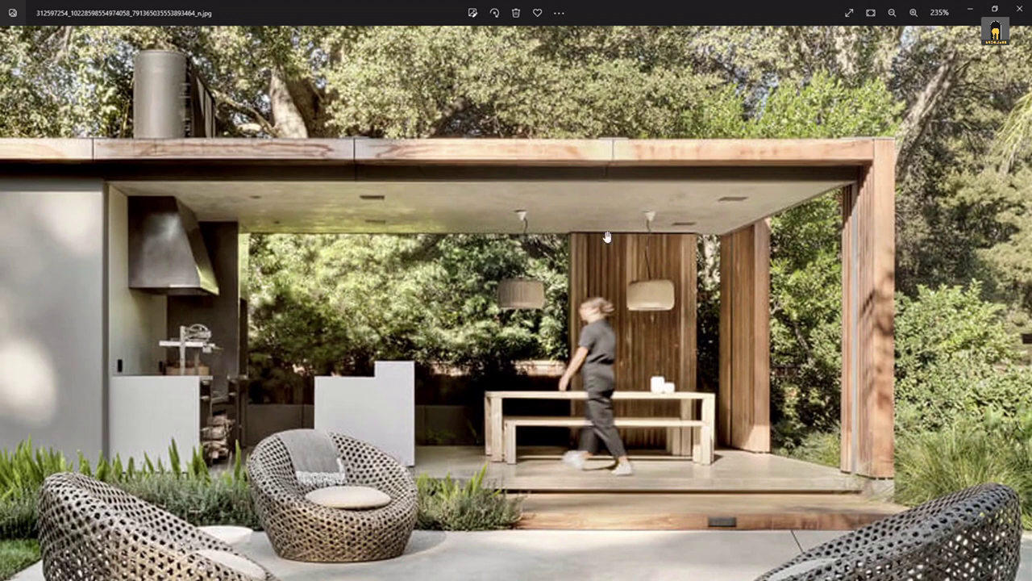
scroll(608, 256, down, 2)
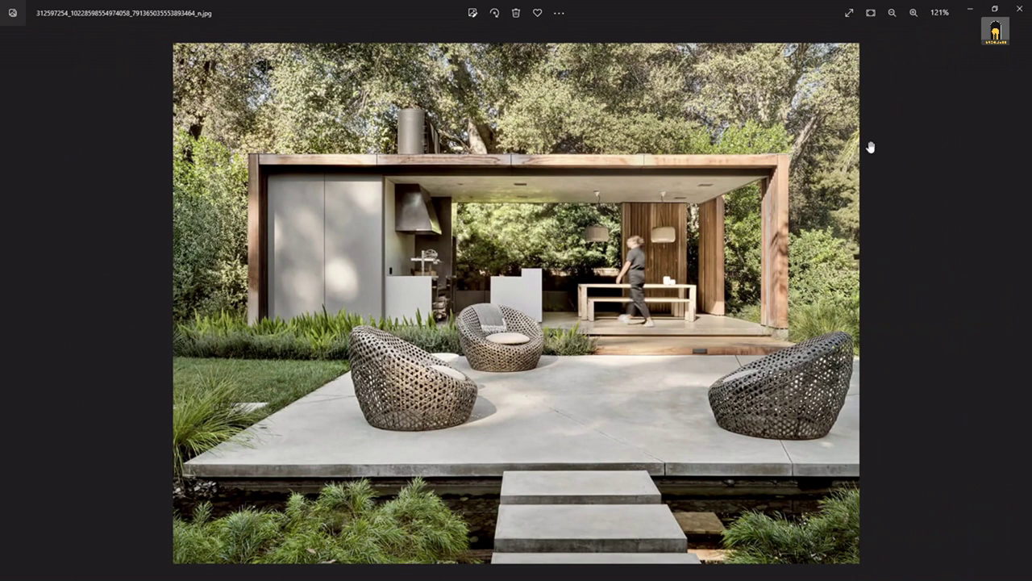
Back in SketchUp, raise the hollow rectangular ring into walls 3500 mm high
click(973, 8)
middle_drag(766, 229, 648, 346)
drag(719, 352, 754, 181)
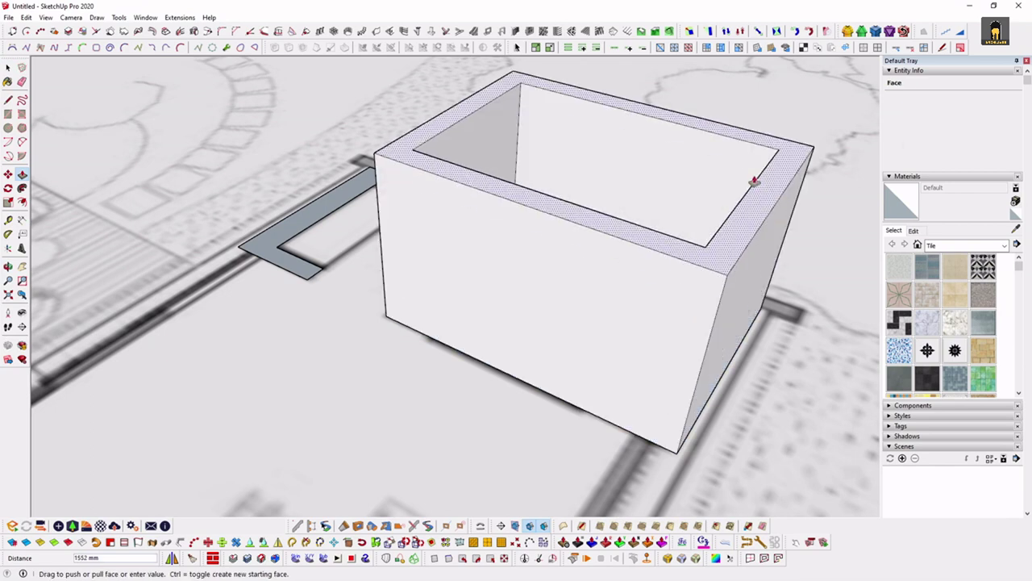
text(3500)
key(Return)
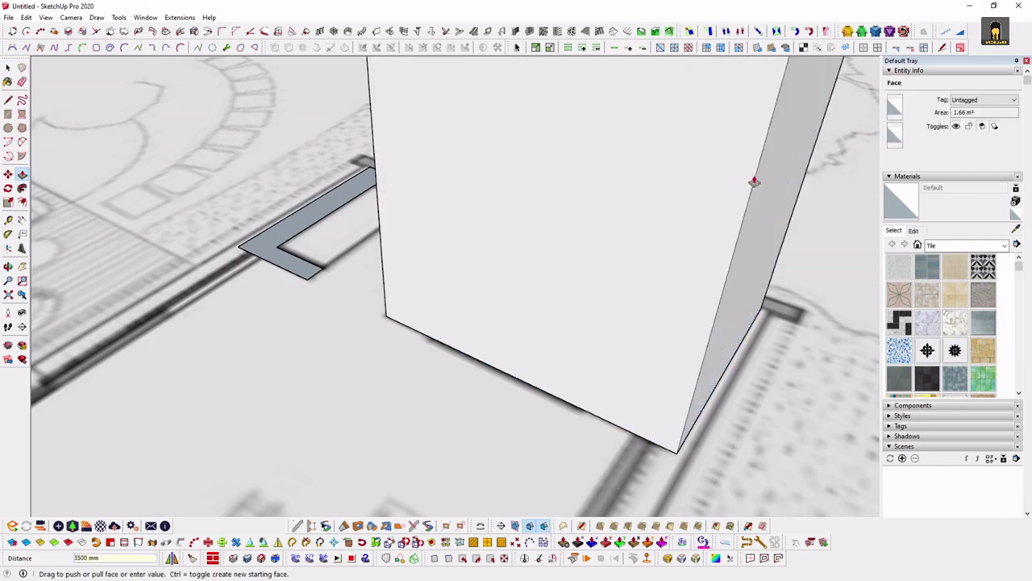
middle_drag(529, 341, 766, 330)
scroll(530, 393, down, 3)
Pull the U-shaped face up to match the tall box's top height
middle_drag(530, 392, 493, 420)
key(p)
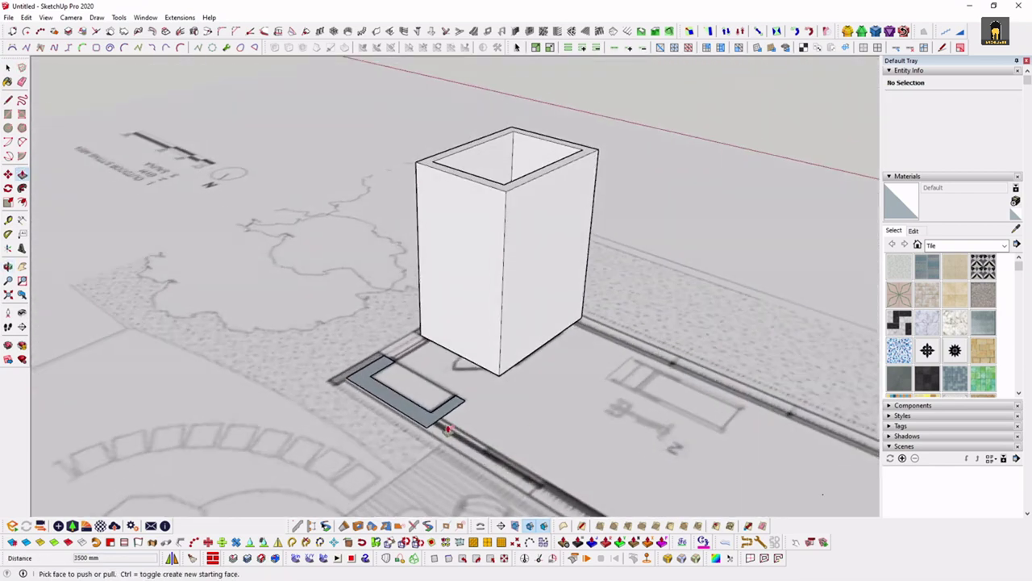
scroll(492, 421, up, 2)
drag(469, 420, 523, 138)
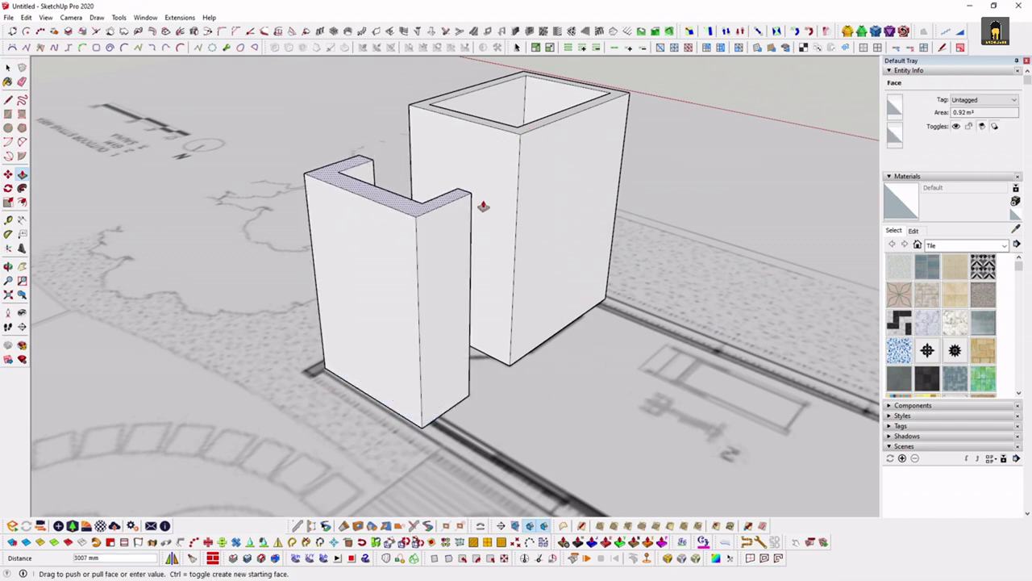
middle_drag(484, 202, 362, 285)
mouse_move(345, 226)
mouse_down()
mouse_move(623, 191)
mouse_move(490, 129)
mouse_up()
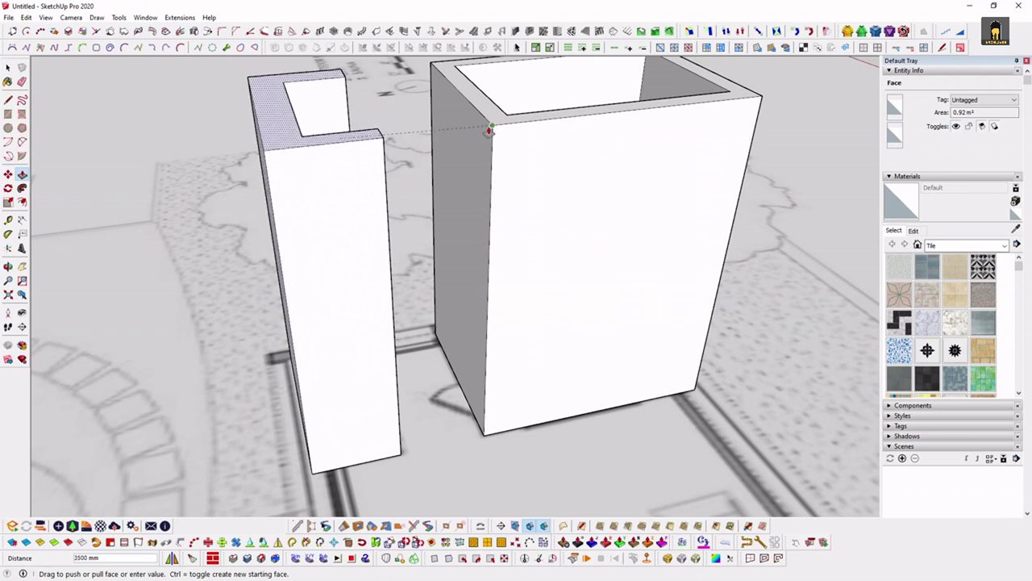
click(494, 129)
Orbit around the two tall wall volumes to inspect them from several angles
mouse_move(560, 166)
middle_down()
mouse_move(486, 135)
mouse_move(461, 178)
mouse_move(686, 311)
mouse_move(508, 177)
middle_up()
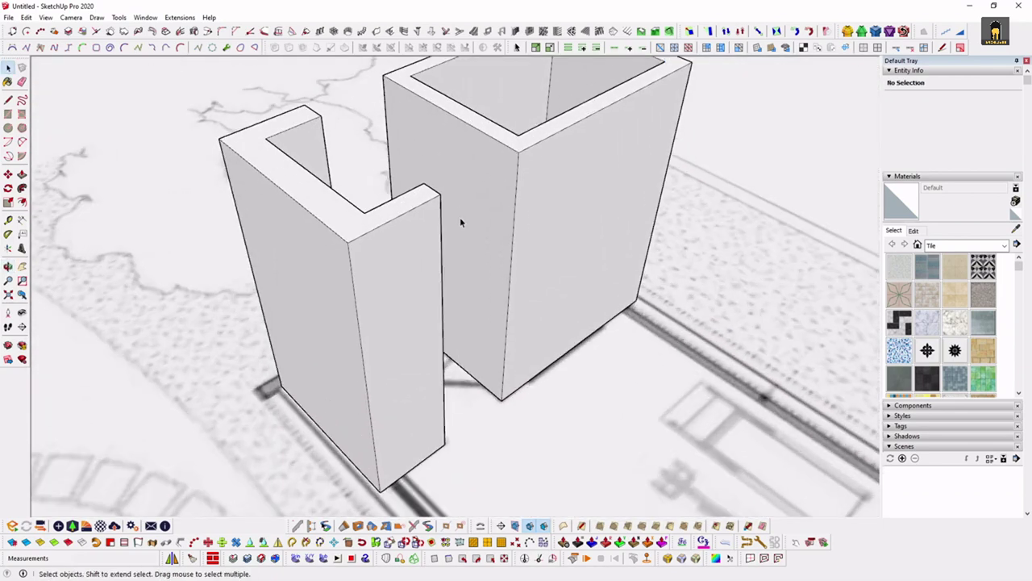
scroll(461, 223, down, 5)
mouse_move(251, 315)
middle_down()
mouse_move(747, 357)
mouse_move(417, 379)
mouse_move(613, 250)
mouse_move(386, 408)
mouse_move(244, 252)
middle_up()
mouse_move(320, 235)
middle_down()
mouse_move(421, 293)
mouse_move(617, 277)
mouse_move(626, 346)
mouse_move(617, 383)
mouse_move(648, 348)
mouse_move(749, 346)
mouse_move(468, 385)
mouse_move(489, 295)
middle_up()
scroll(316, 228, up, 3)
scroll(618, 277, down, 3)
scroll(693, 363, up, 3)
mouse_move(694, 362)
middle_down()
mouse_move(576, 339)
mouse_move(486, 479)
mouse_move(473, 368)
mouse_move(557, 282)
mouse_move(260, 383)
mouse_move(324, 303)
middle_up()
scroll(556, 282, up, 3)
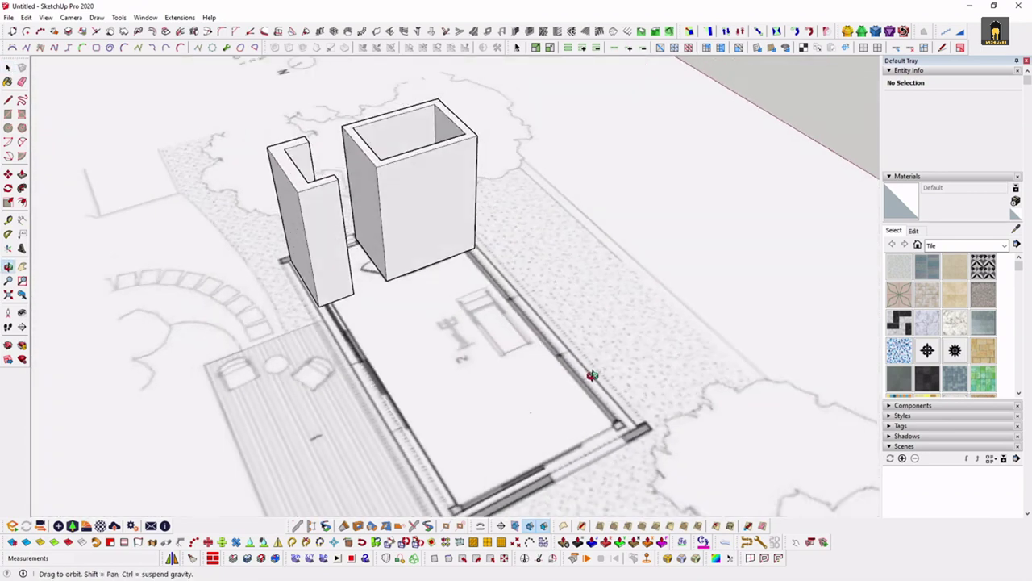
middle_drag(433, 296, 255, 242)
middle_drag(531, 284, 685, 293)
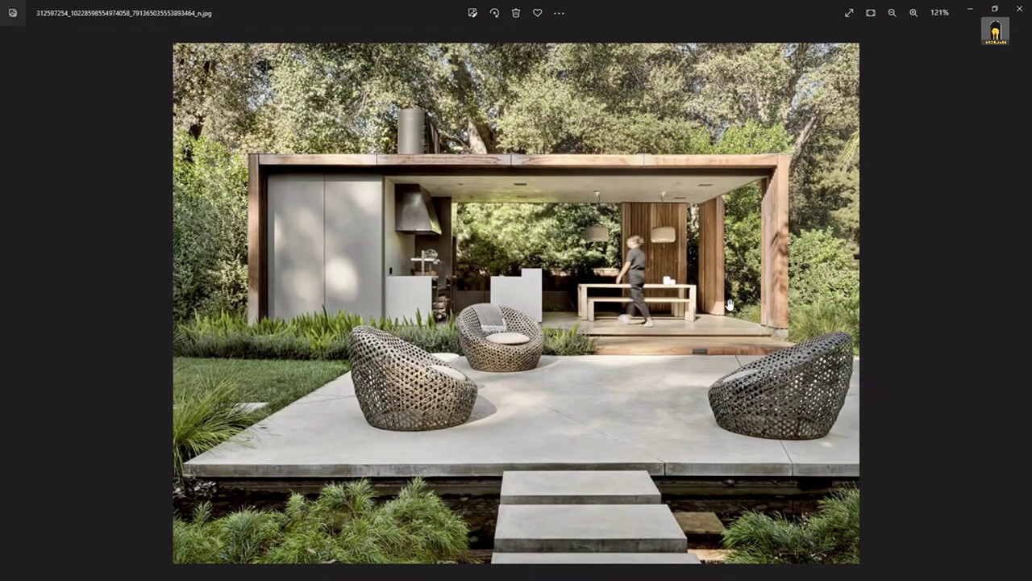
Advance to the pavilion photo with slatted timber screens and zoom in to inspect it
scroll(688, 298, down, 2)
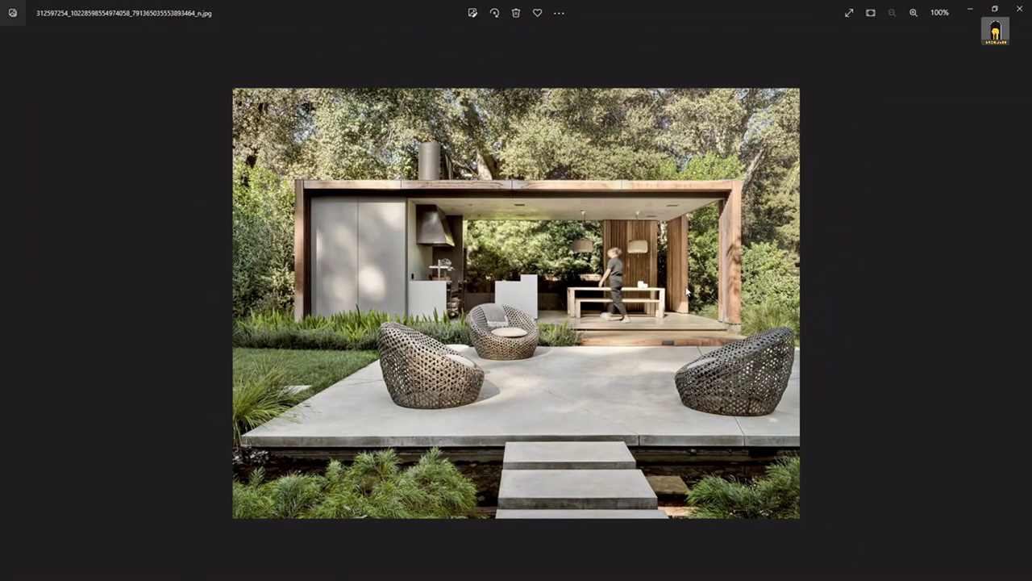
scroll(650, 292, up, 3)
scroll(650, 293, down, 2)
scroll(650, 292, down, 1)
key(Right)
key(Right)
scroll(670, 327, up, 2)
scroll(670, 327, down, 1)
scroll(671, 327, down, 1)
scroll(565, 282, up, 1)
scroll(369, 228, up, 2)
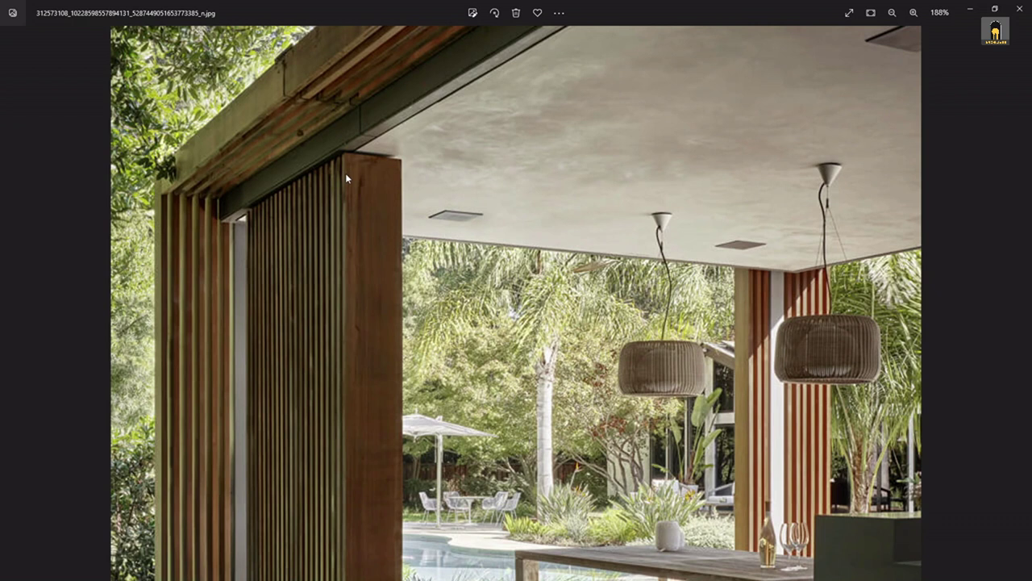
Zoom in and out on the screens photo a bit more, then minimize Photos
scroll(347, 175, down, 3)
scroll(435, 234, up, 1)
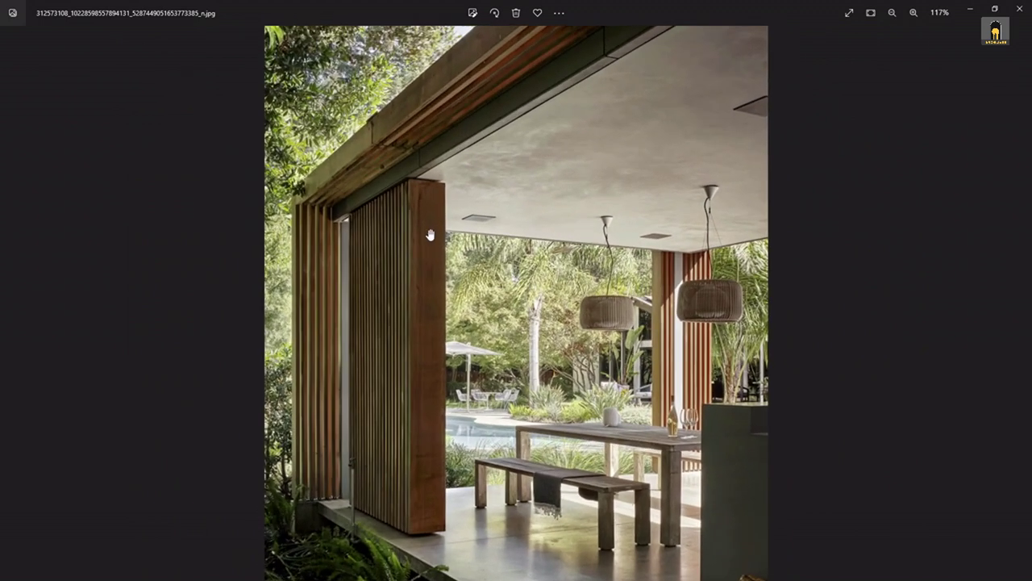
scroll(430, 235, down, 1)
scroll(430, 244, up, 1)
scroll(428, 239, up, 2)
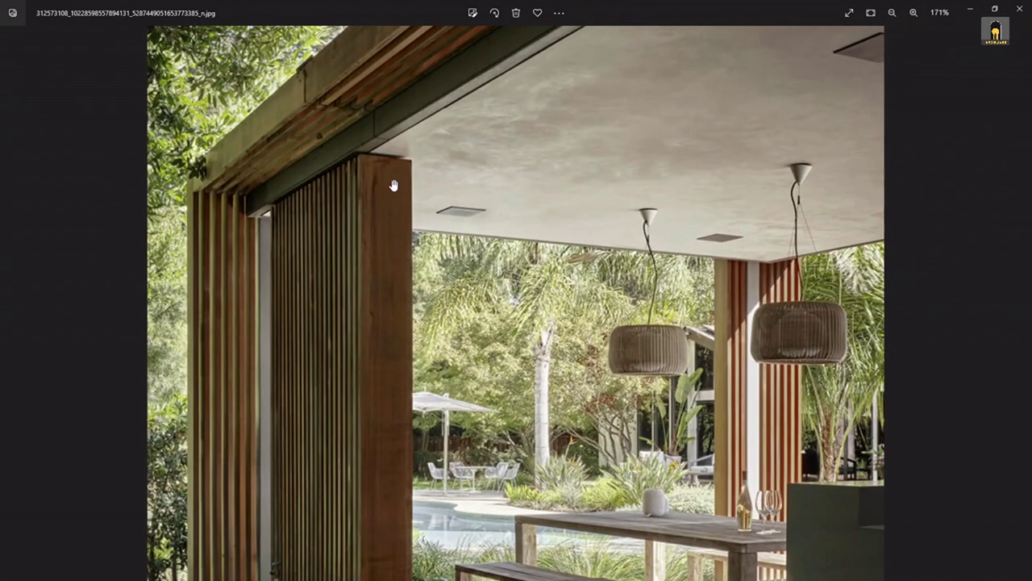
scroll(355, 74, down, 3)
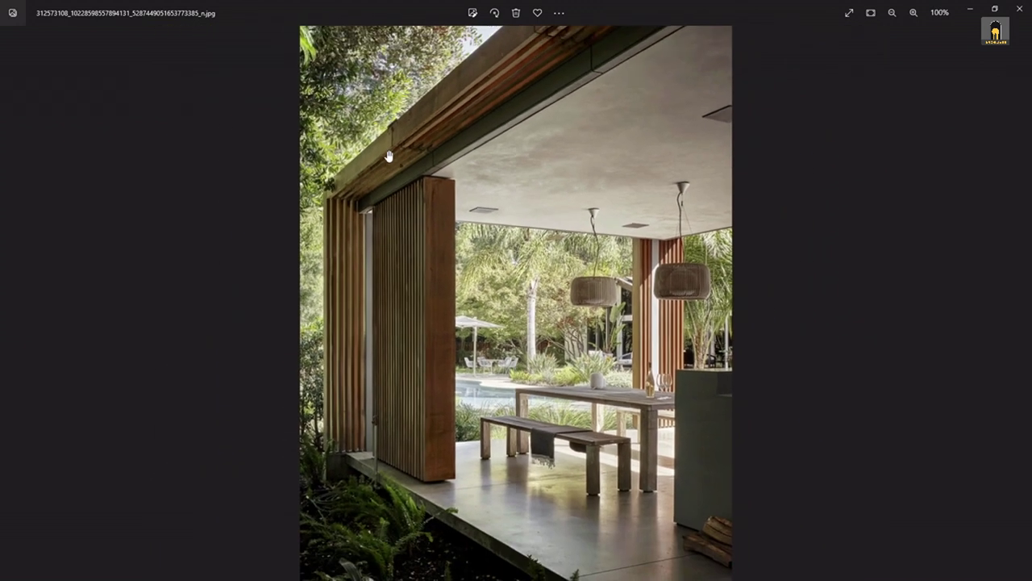
click(968, 9)
Hide the thin frame group around the plan rectangle
mouse_move(696, 293)
middle_down()
mouse_move(679, 362)
mouse_move(658, 231)
middle_up()
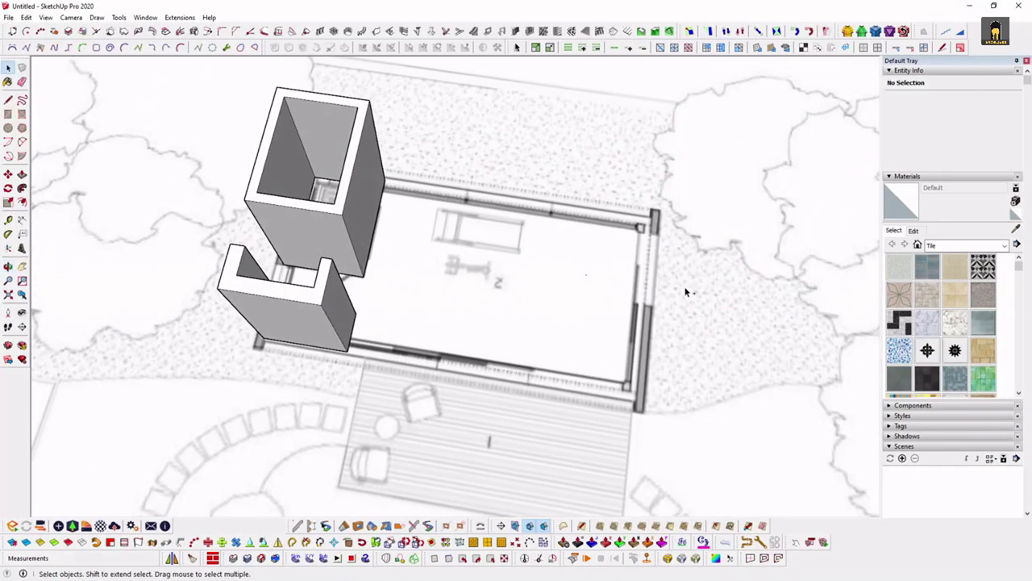
mouse_move(659, 295)
middle_down()
mouse_move(871, 193)
mouse_move(597, 264)
mouse_move(403, 247)
mouse_move(548, 304)
mouse_move(524, 291)
middle_up()
click(50, 18)
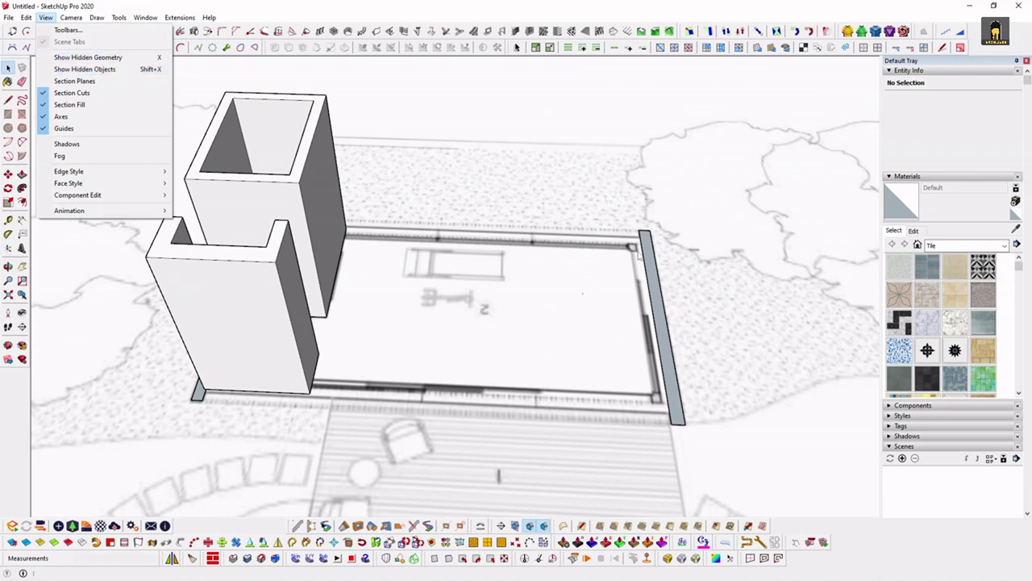
click(663, 290)
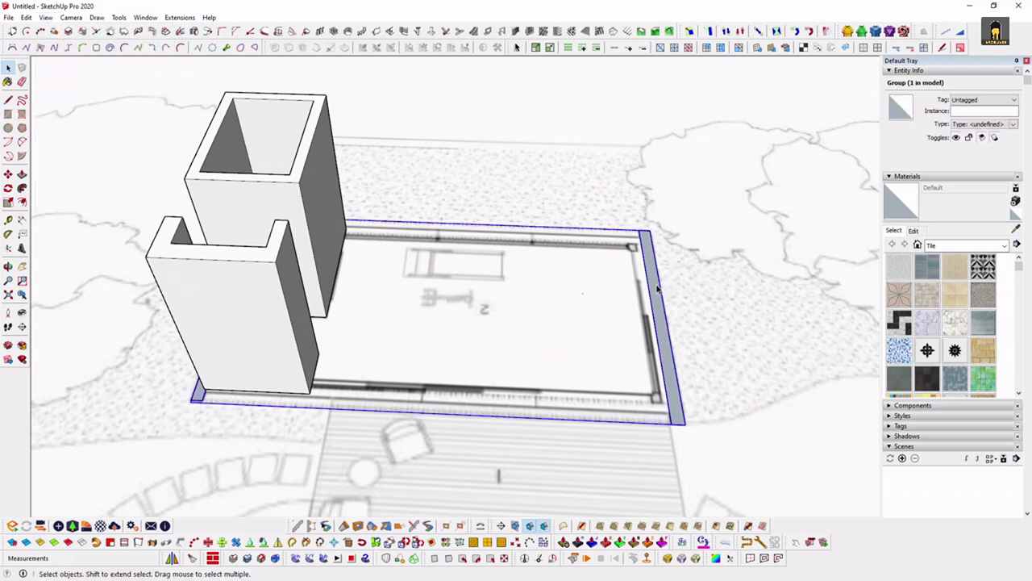
right_click(657, 287)
click(718, 270)
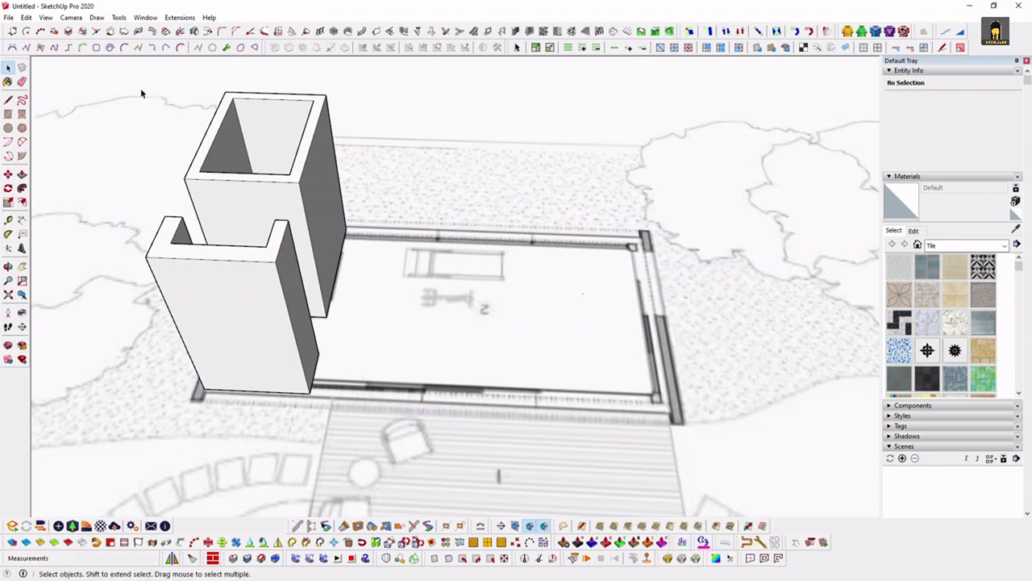
Show hidden objects, then open the frame group and unhide it
click(46, 17)
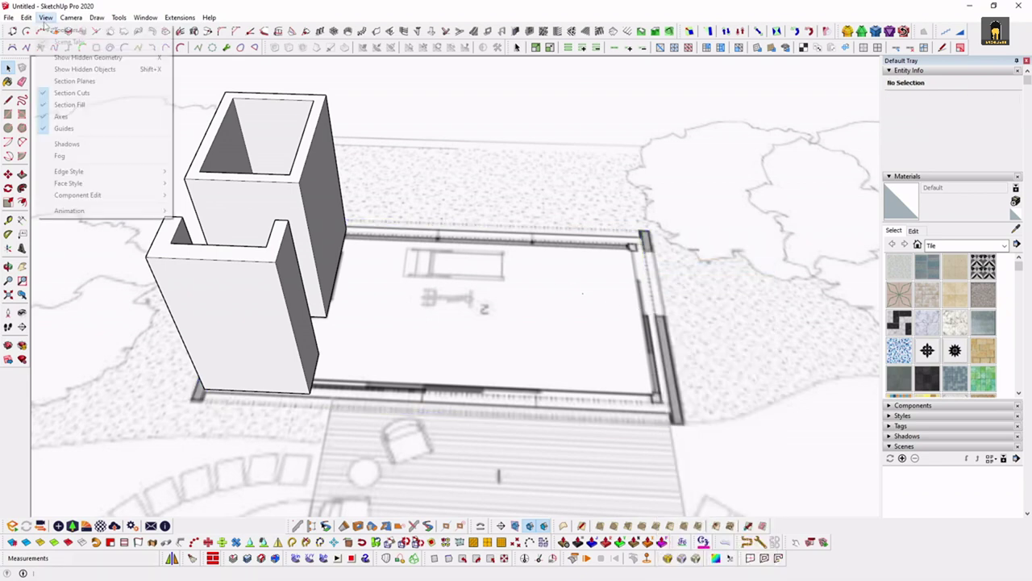
click(102, 58)
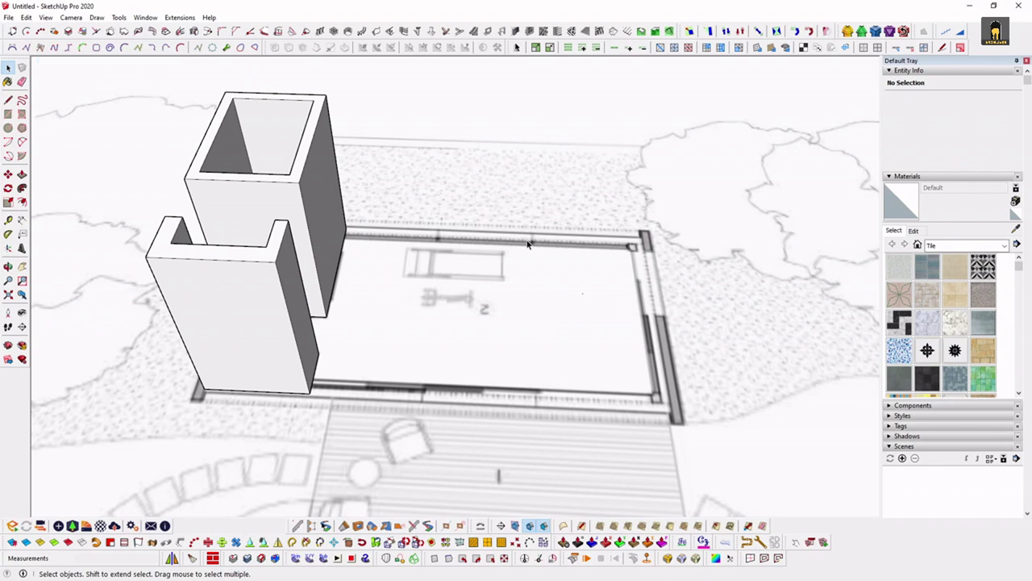
click(71, 17)
click(85, 69)
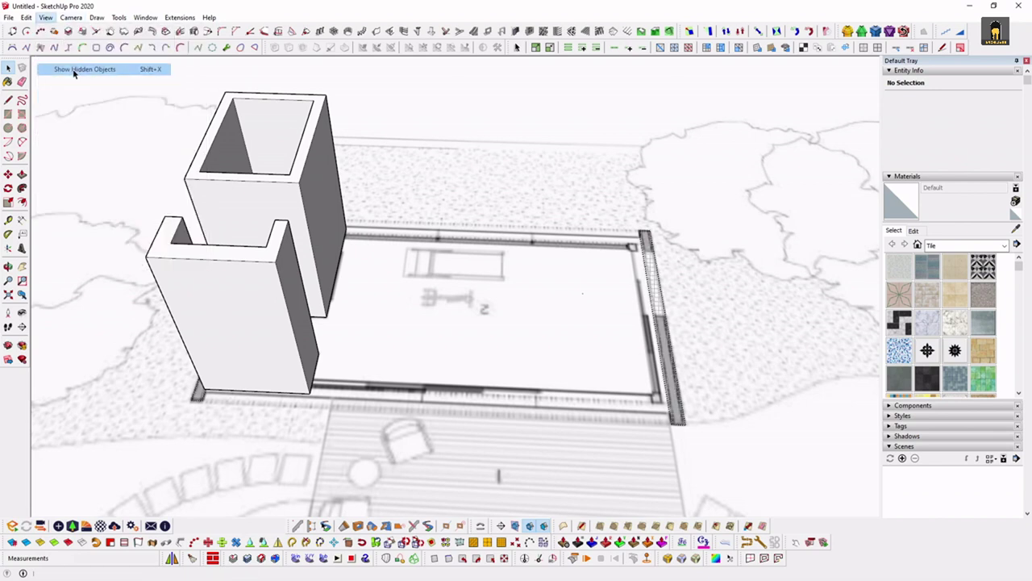
click(658, 300)
middle_drag(658, 300, 679, 340)
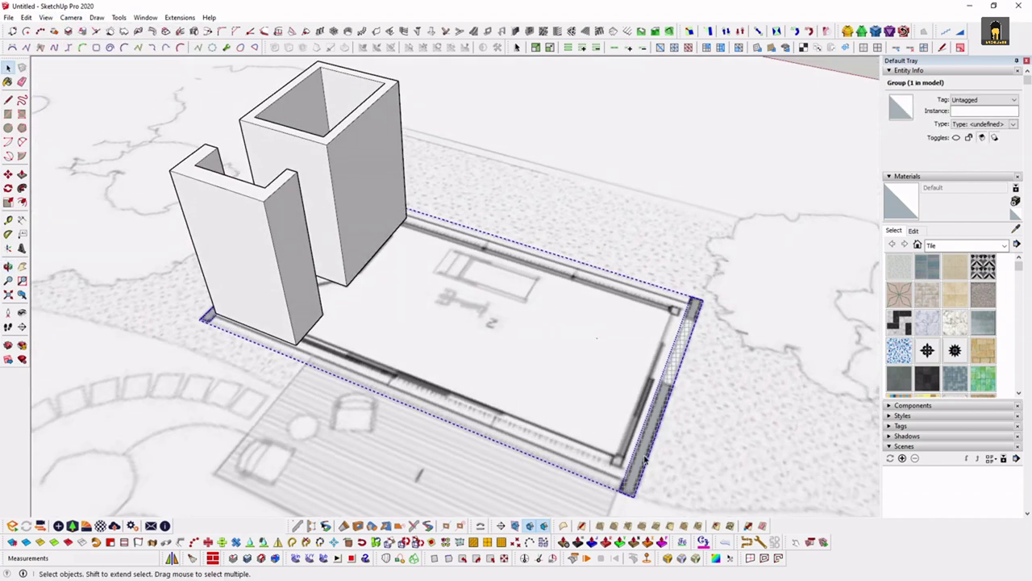
scroll(679, 339, up, 5)
double_click(608, 323)
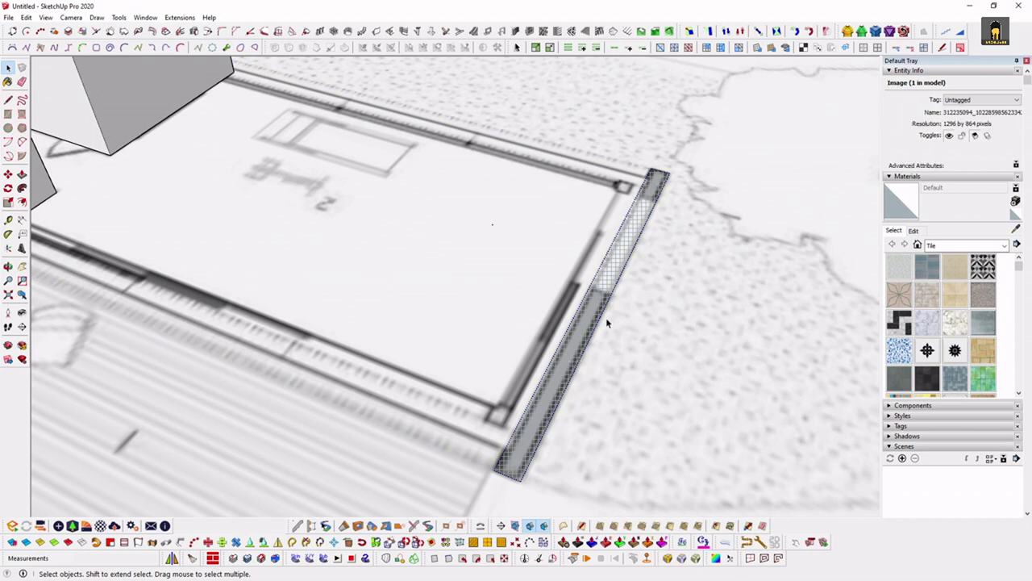
right_click(637, 230)
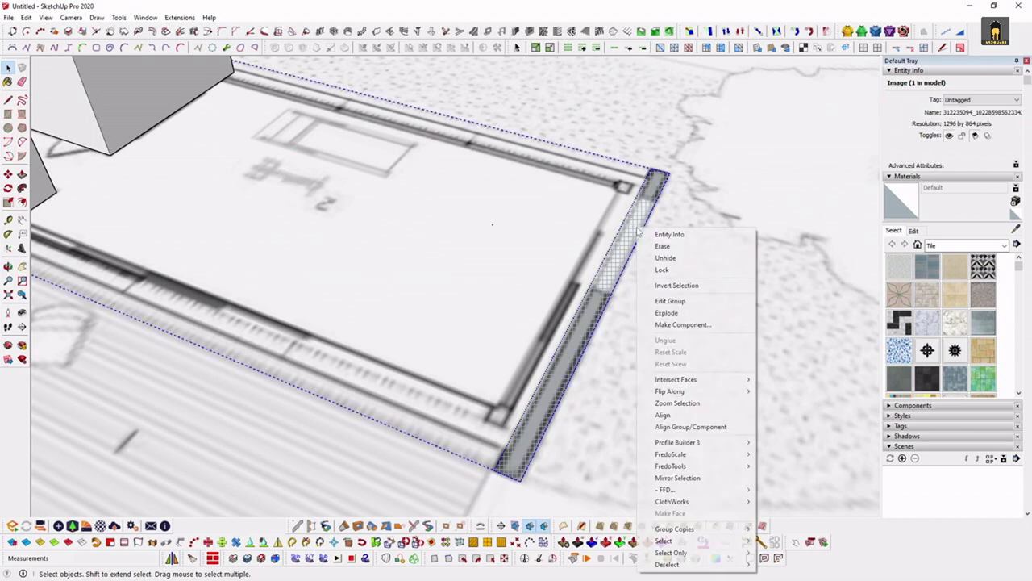
click(680, 258)
Orbit to a new angle and select the strip along the plan's lower edge
scroll(654, 214, down, 2)
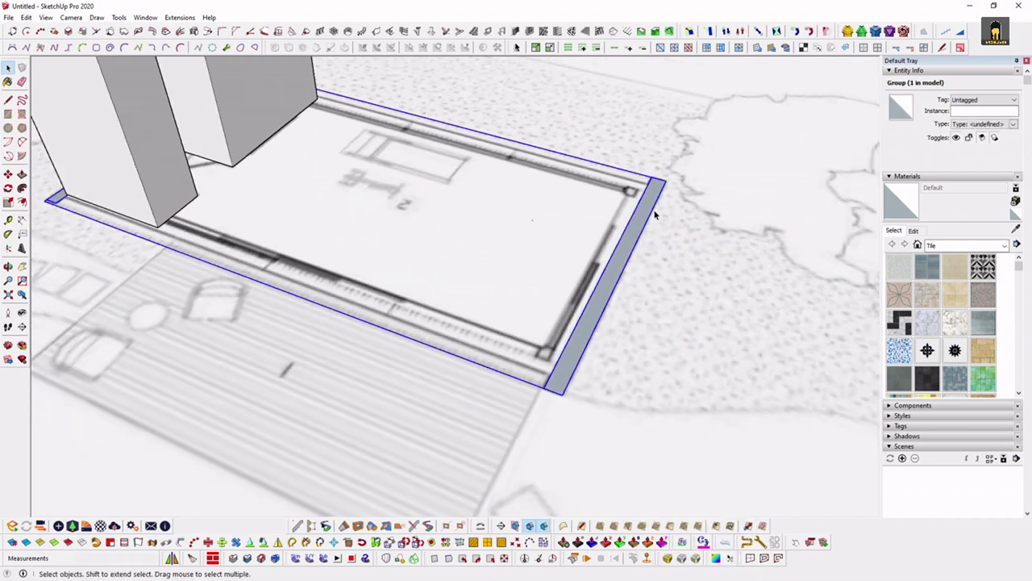
click(46, 16)
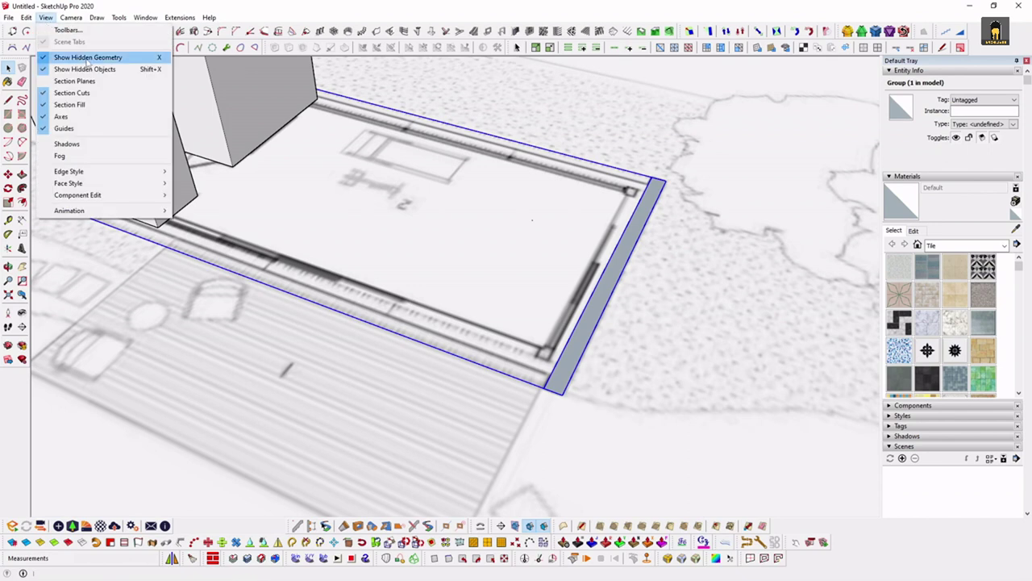
click(27, 17)
click(46, 17)
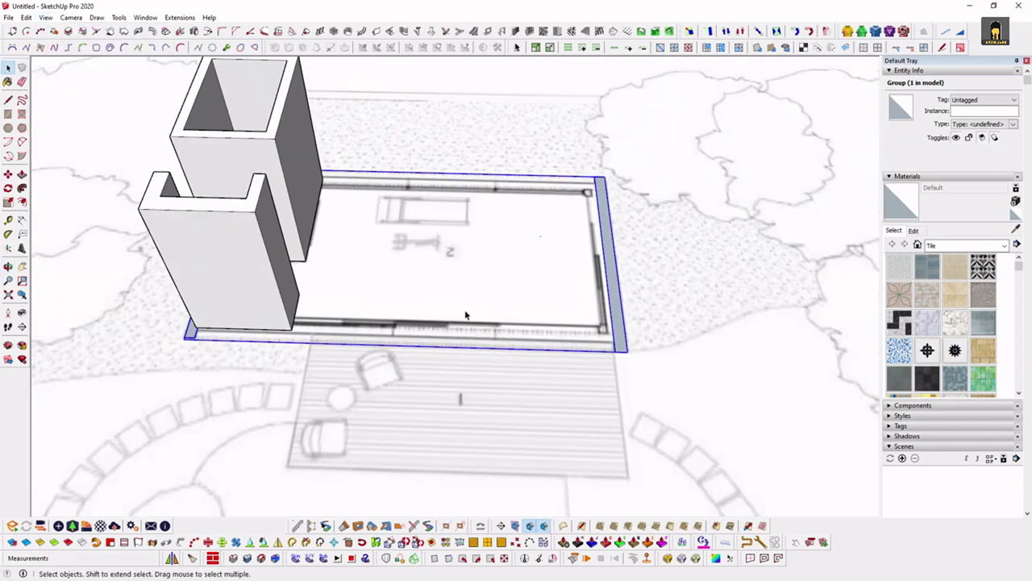
mouse_move(568, 294)
middle_down()
mouse_move(456, 337)
mouse_move(554, 341)
middle_up()
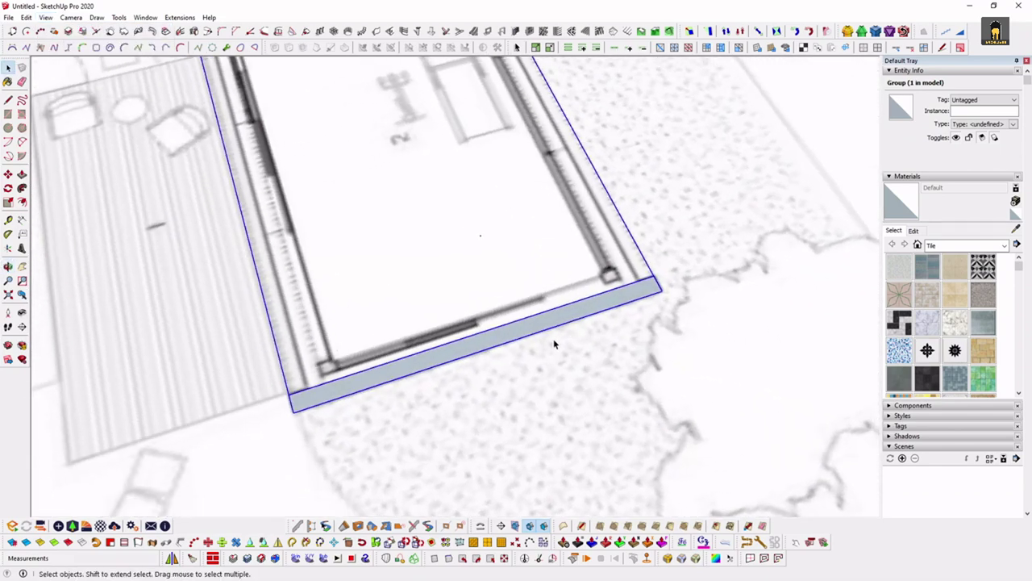
scroll(659, 279, up, 3)
click(661, 279)
middle_drag(741, 276, 125, 220)
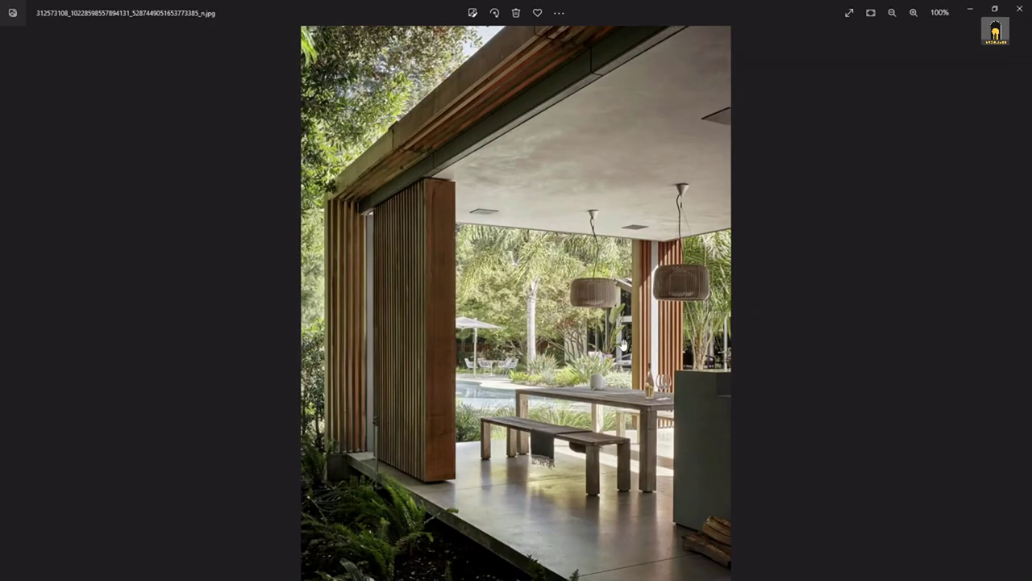
Show the next photo, the patio pavilion with wicker chairs, then orbit around the selected strip
key(Right)
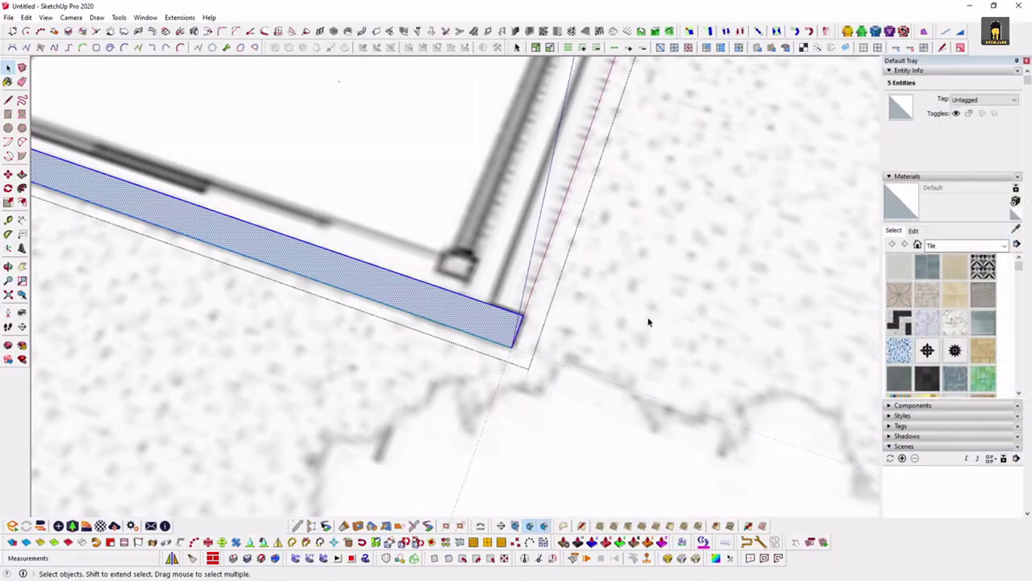
mouse_move(648, 318)
middle_down()
mouse_move(548, 387)
mouse_move(772, 358)
mouse_move(384, 404)
middle_up()
Start copying the strip's 248 mm left end edge, placing it about 177 mm along the strip
scroll(549, 387, down, 3)
scroll(384, 404, up, 4)
scroll(324, 324, up, 4)
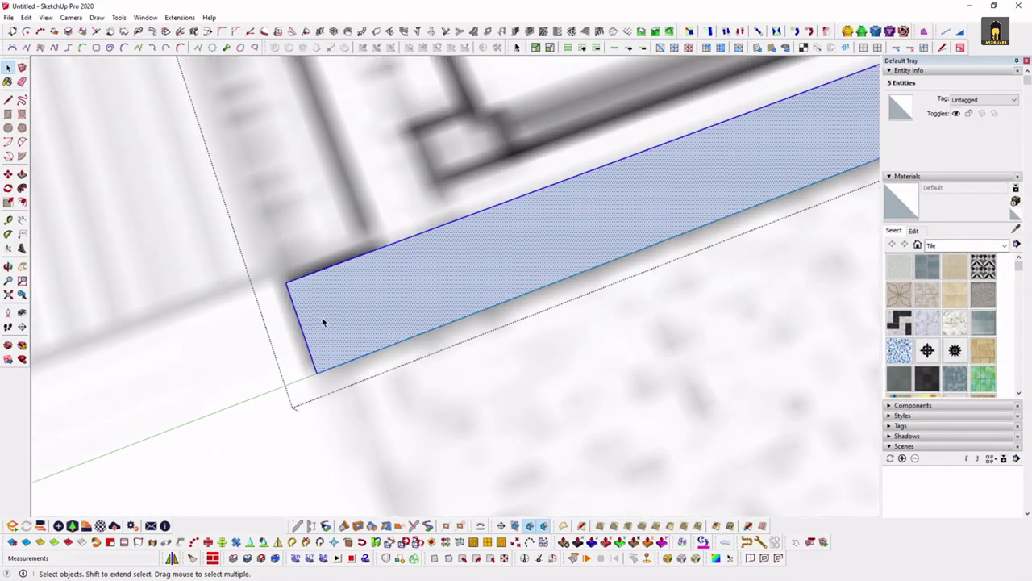
click(288, 336)
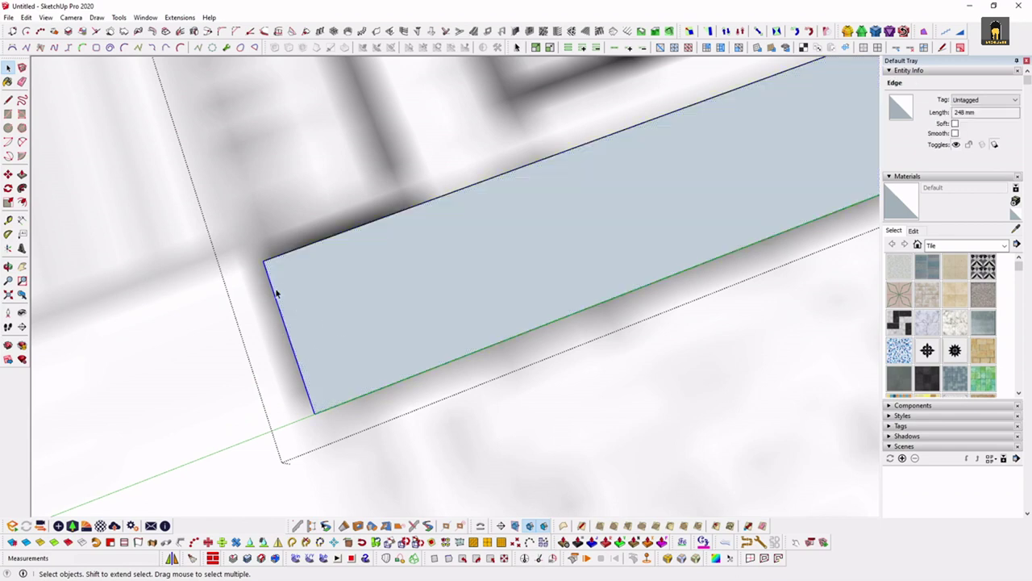
key(m)
key(ctrl)
click(265, 261)
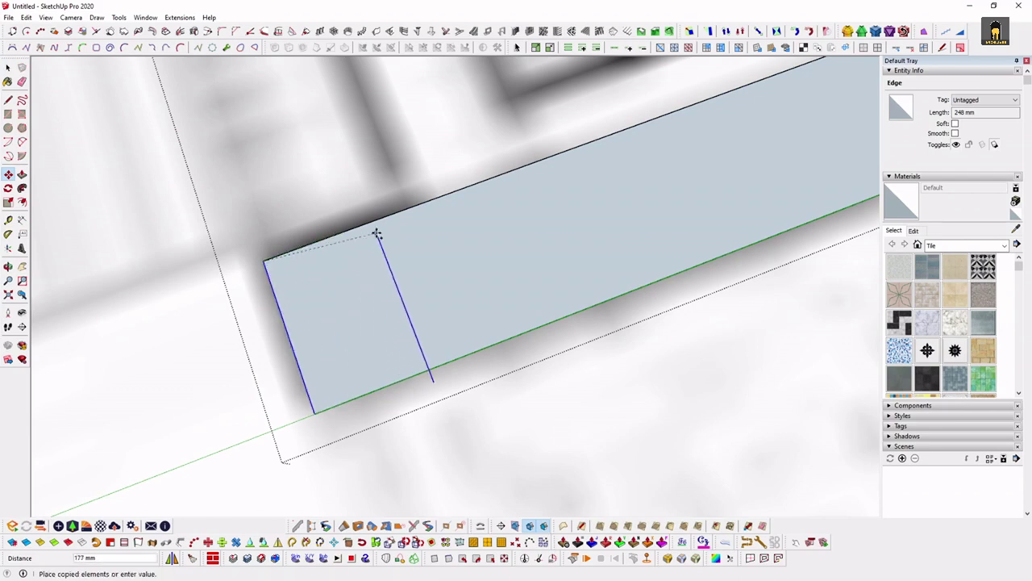
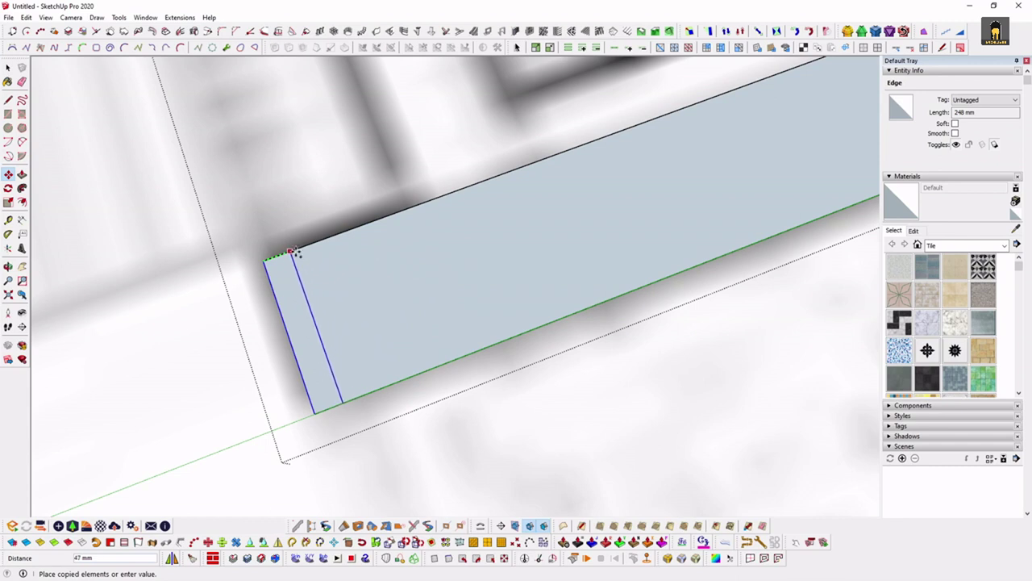
Copy the end edge 20 mm inward to split a thin strip off the long face
text(2)
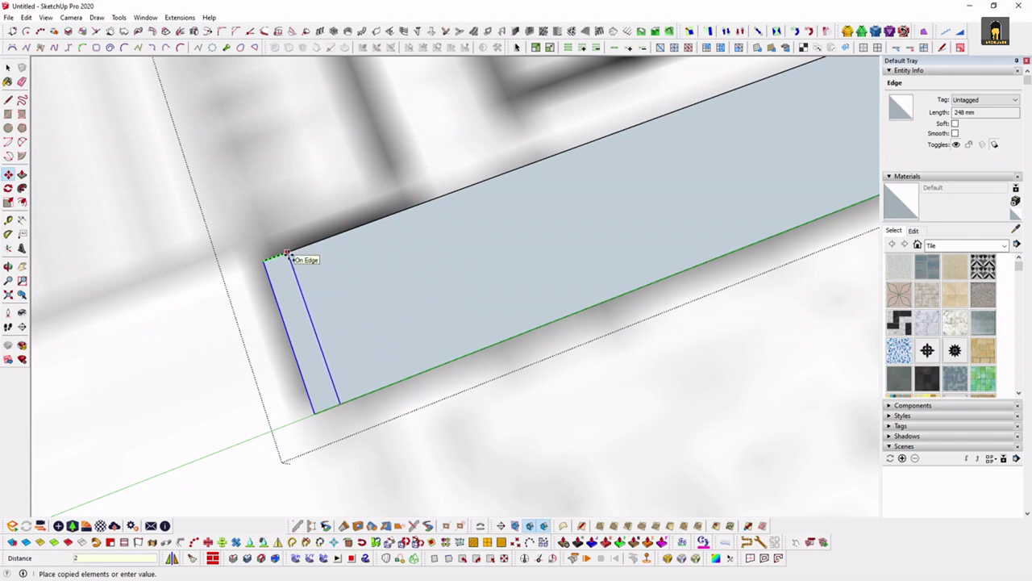
key(Return)
key(space)
scroll(317, 286, down, 2)
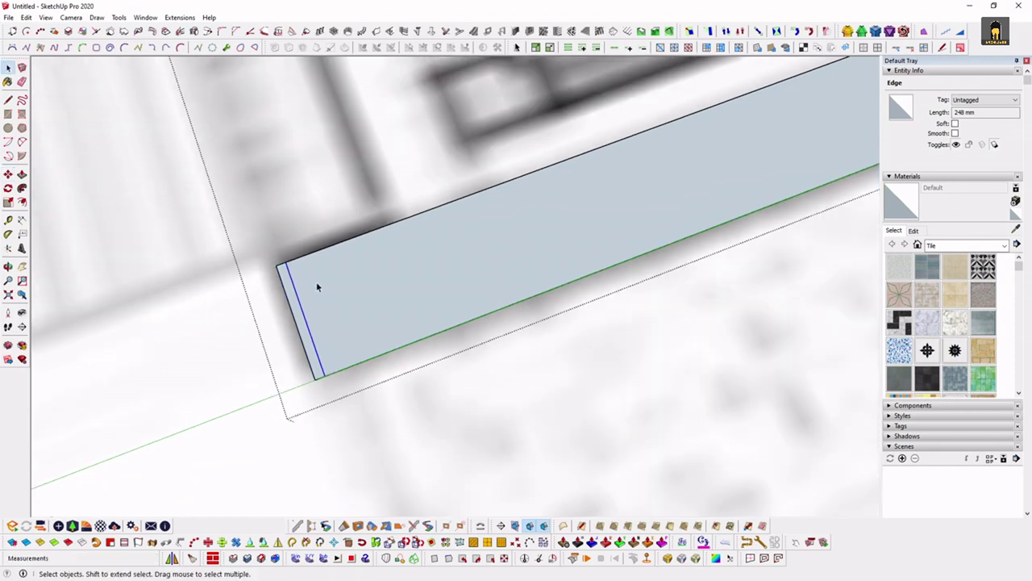
scroll(334, 283, down, 2)
scroll(417, 255, down, 2)
Select a face with its edges and delete it, then undo the deletion
click(427, 263)
scroll(428, 263, up, 2)
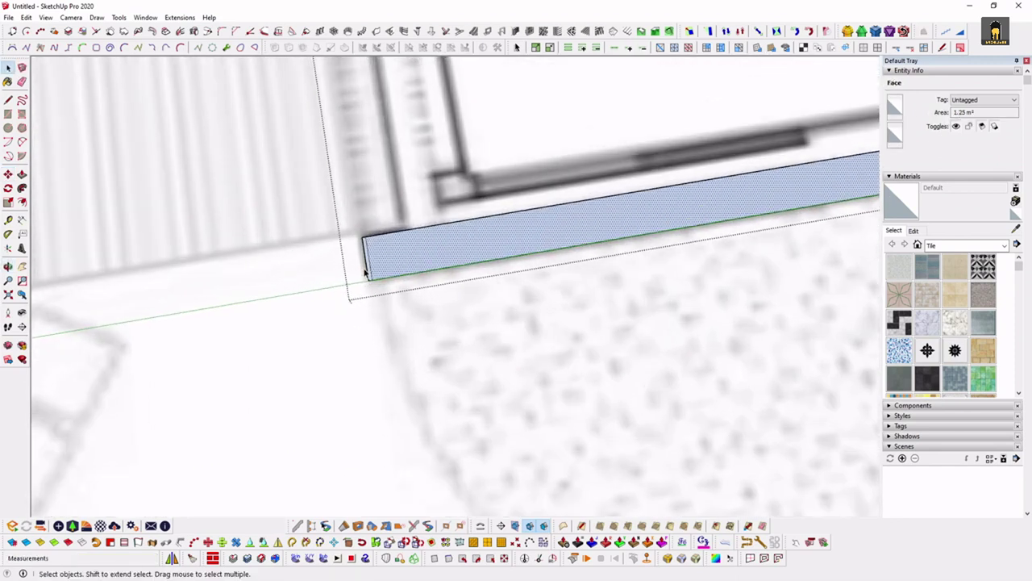
scroll(463, 244, up, 2)
double_click(463, 243)
scroll(383, 253, up, 2)
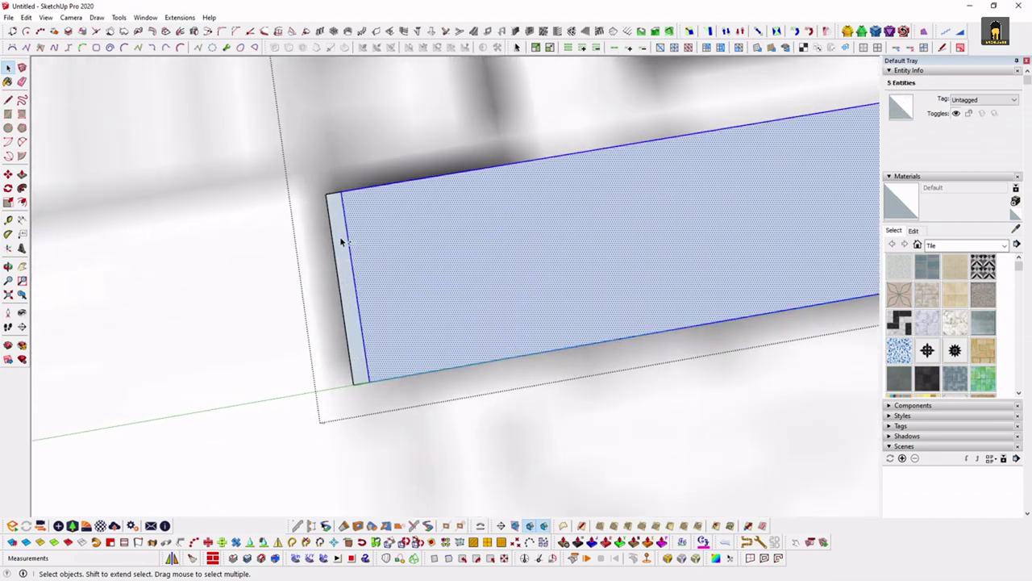
scroll(362, 229, up, 2)
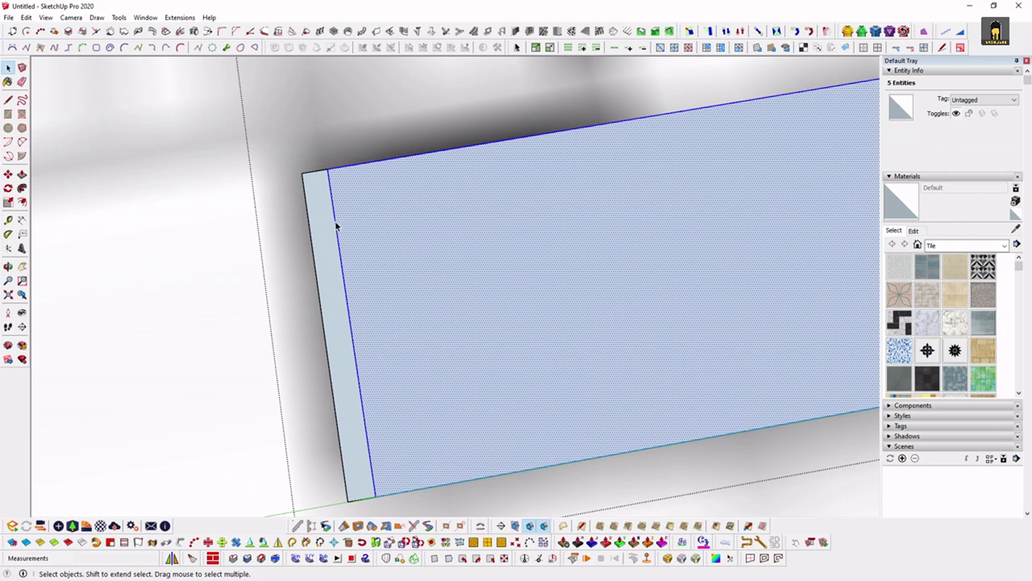
key(Delete)
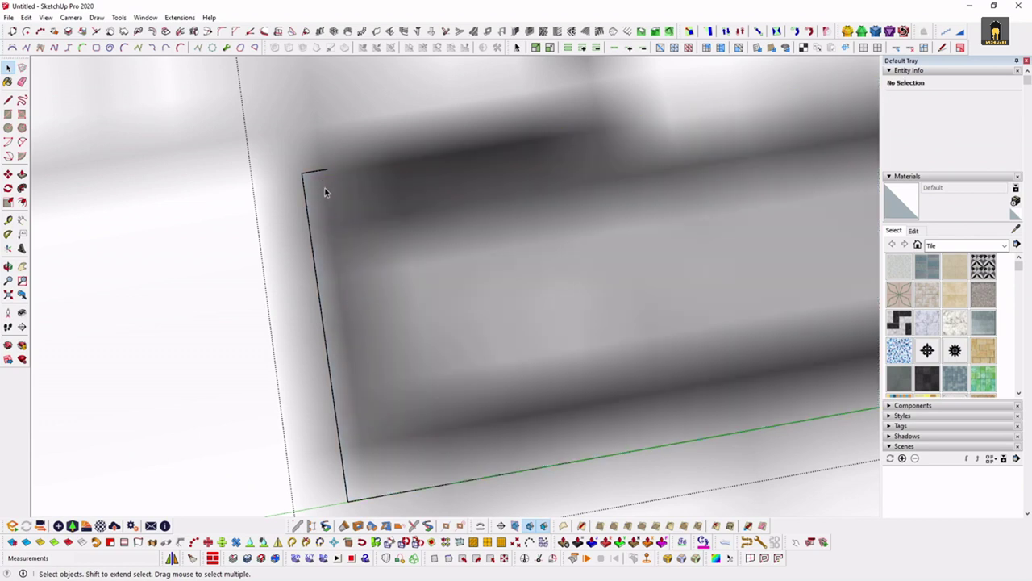
key(ctrl+z)
Delete the large face without its shared edge, leaving only the 20 mm strip
middle_drag(403, 385, 480, 364)
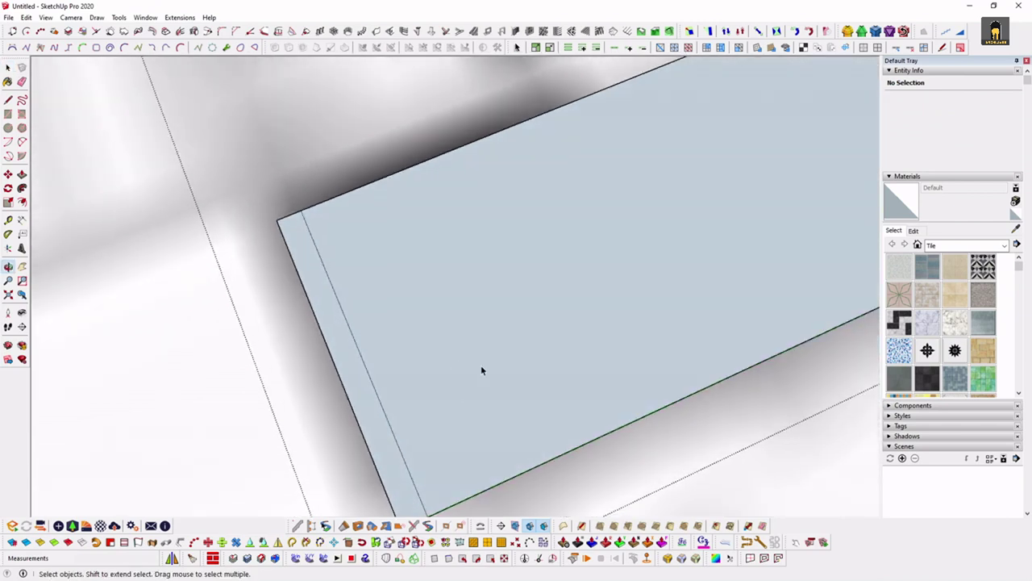
double_click(495, 282)
shift+click(368, 373)
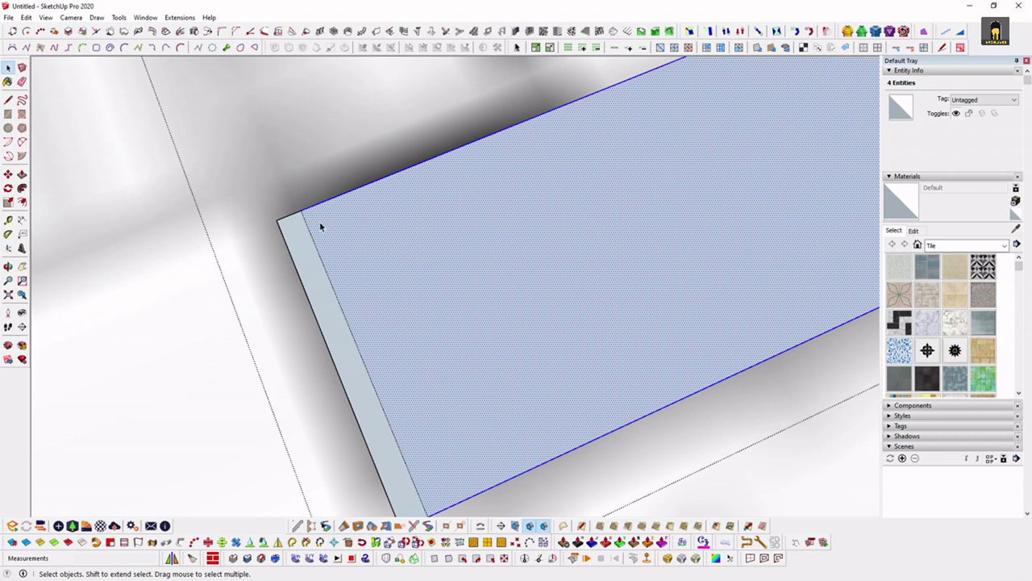
middle_drag(320, 227, 418, 485)
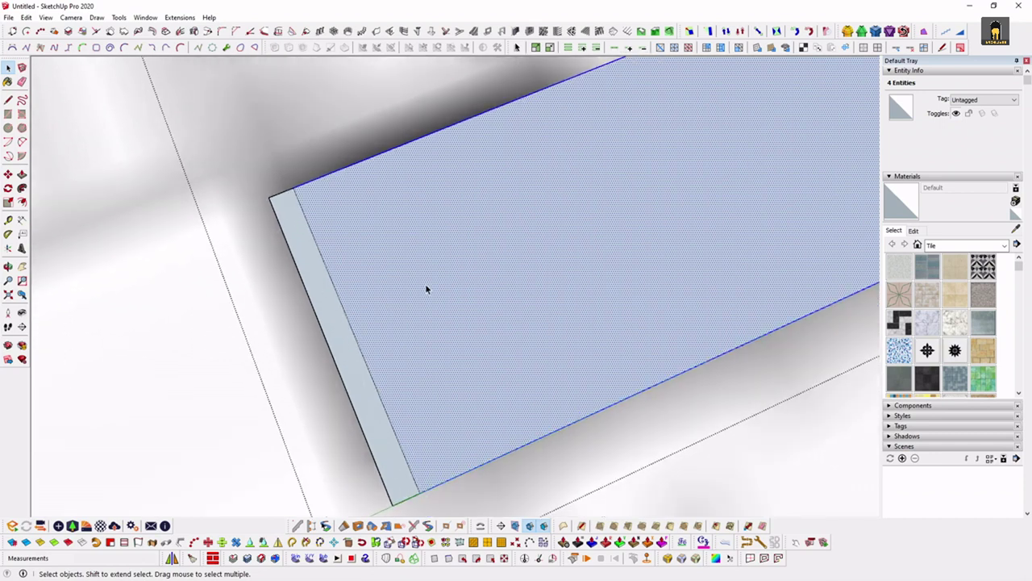
key(Delete)
scroll(352, 301, down, 3)
scroll(336, 327, down, 3)
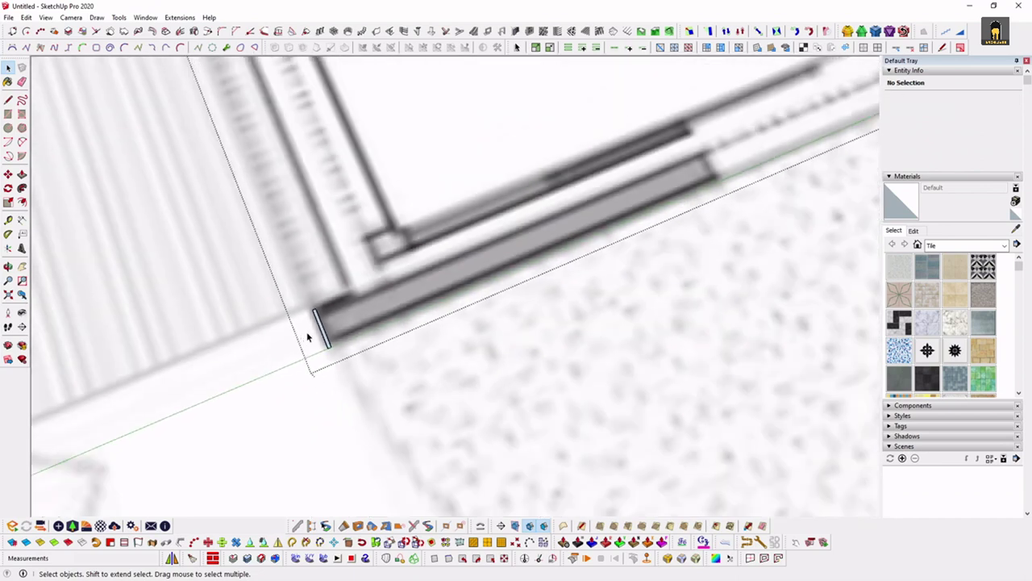
middle_drag(308, 337, 380, 318)
scroll(460, 357, up, 3)
scroll(449, 414, up, 2)
middle_drag(449, 415, 289, 365)
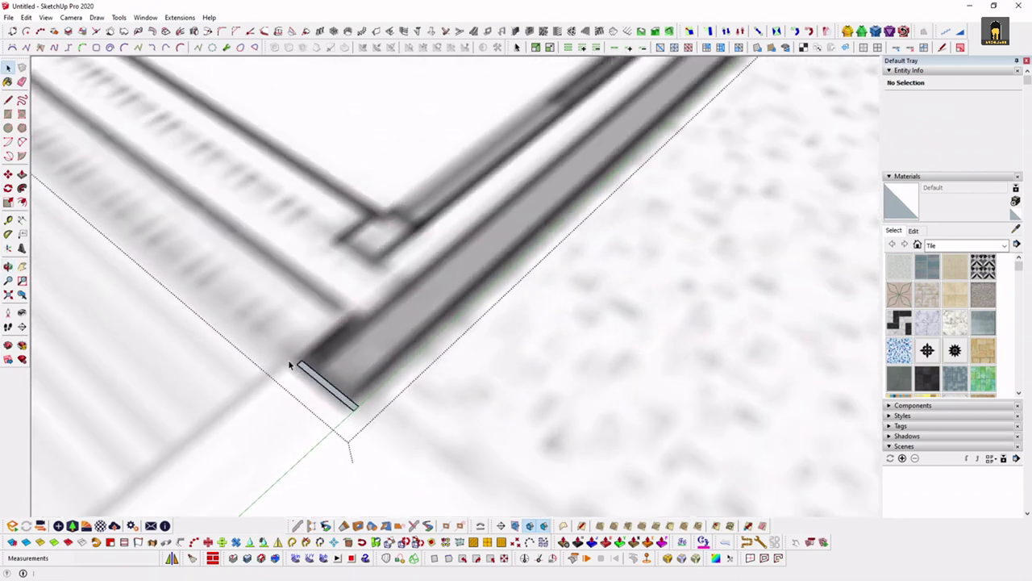
scroll(290, 365, up, 2)
Push/Pull the thin strip up to 3500 mm tall
key(p)
click(315, 393)
text(3500)
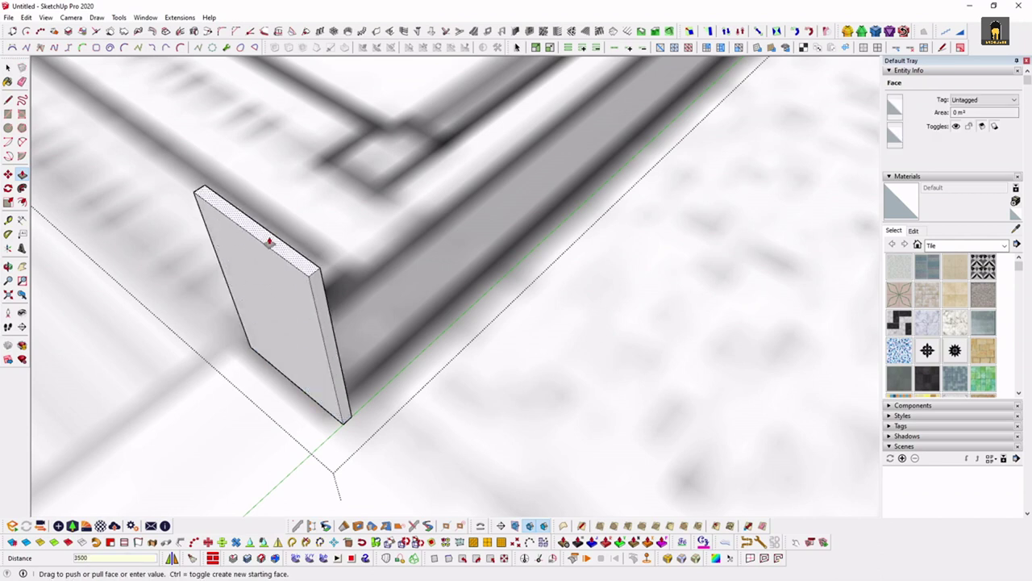
key(Return)
scroll(395, 382, down, 3)
scroll(395, 382, down, 3)
mouse_move(395, 382)
middle_down()
mouse_move(452, 347)
mouse_move(327, 329)
mouse_move(302, 299)
mouse_move(409, 438)
middle_up()
scroll(400, 280, up, 3)
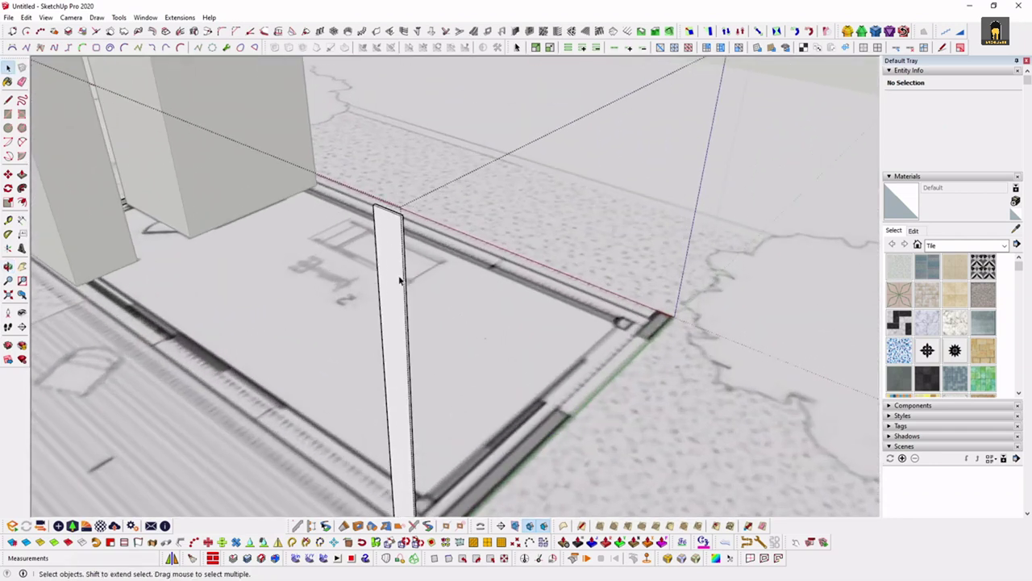
Make the whole slat a component named 'lamgongoaitroi'
triple_click(392, 245)
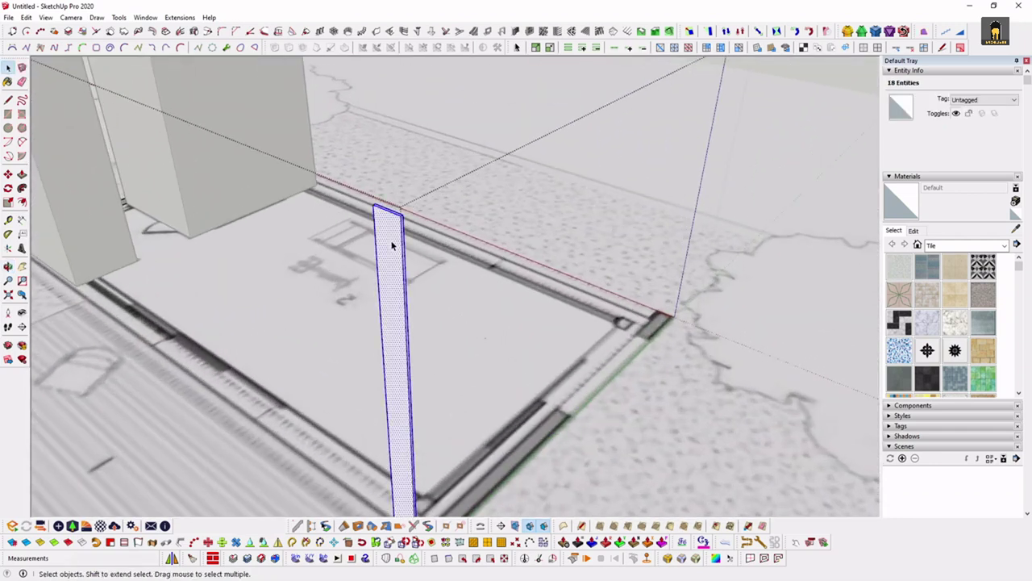
right_click(392, 245)
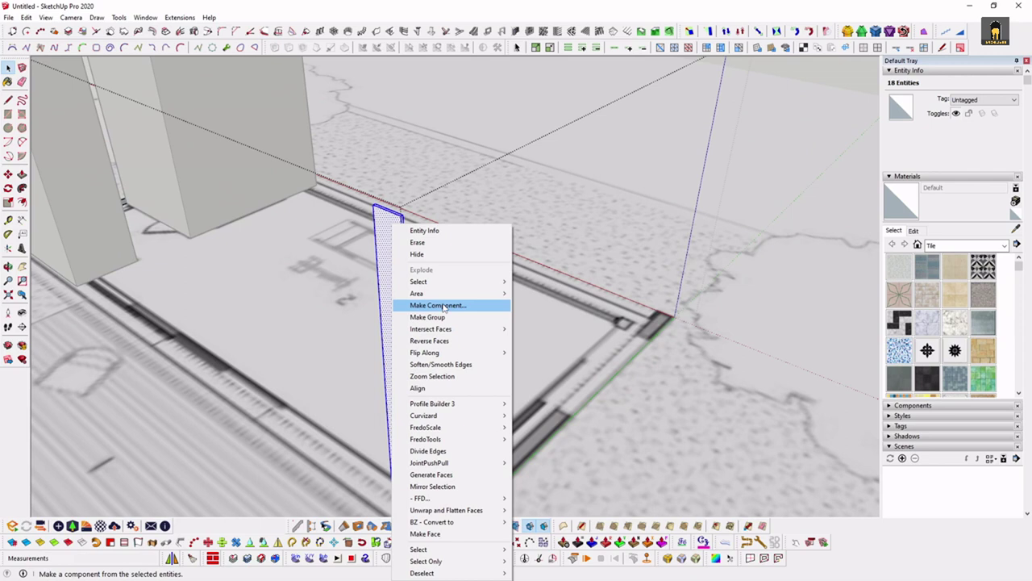
click(442, 306)
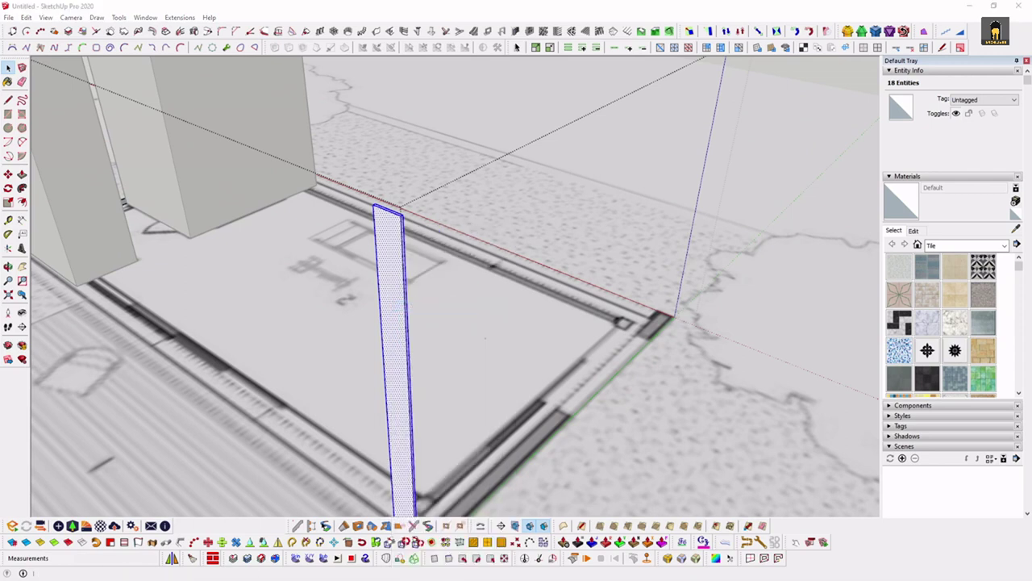
click(685, 243)
double_click(677, 246)
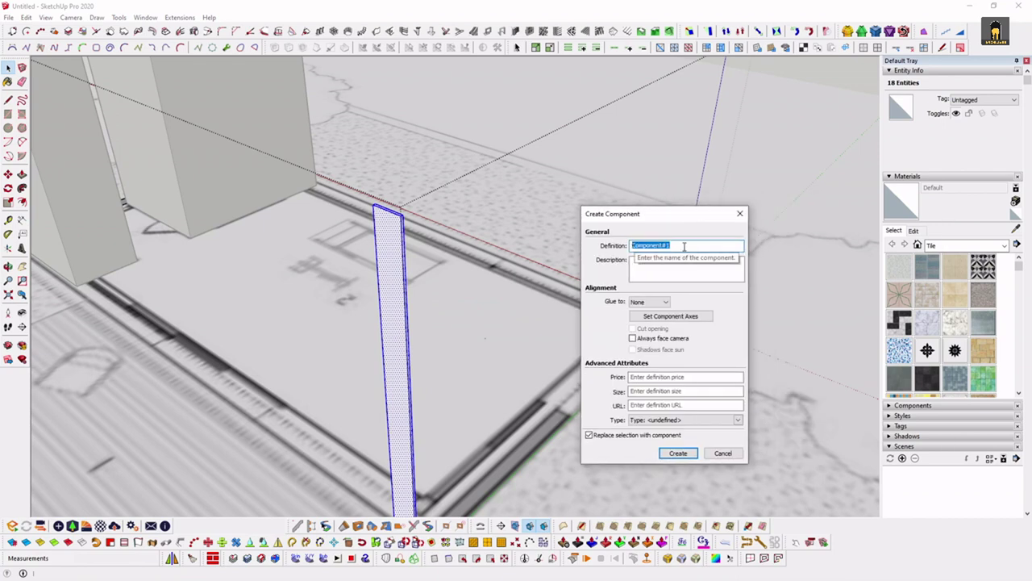
text(lamgongoaitroi)
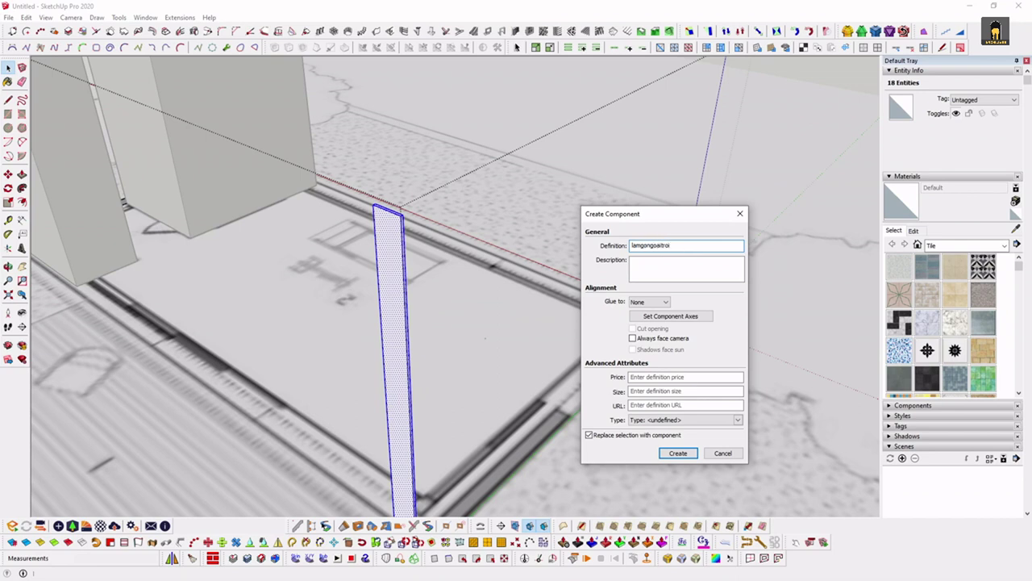
key(Return)
mouse_move(484, 242)
middle_down()
mouse_move(433, 260)
mouse_move(230, 410)
mouse_move(338, 237)
middle_up()
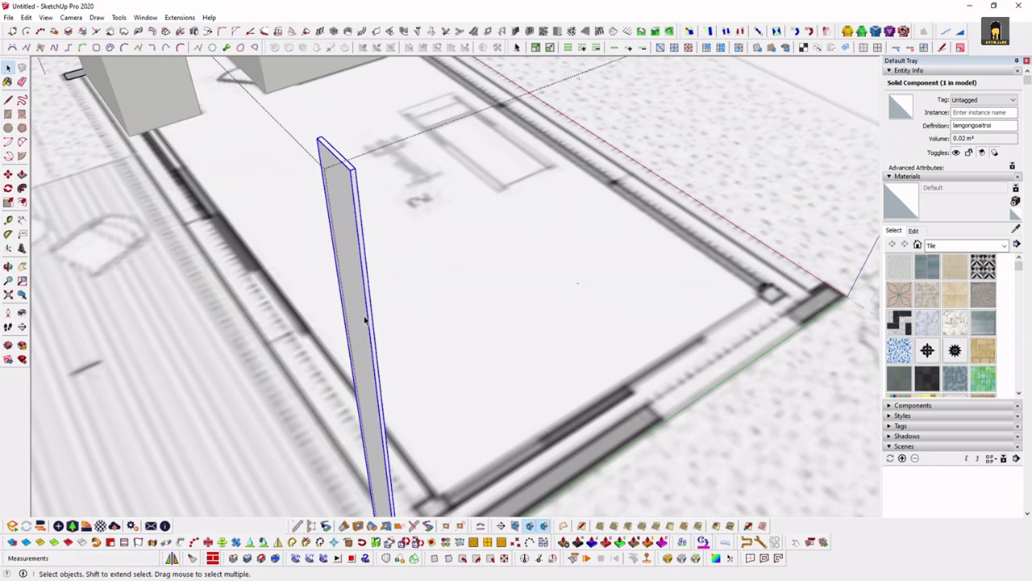
scroll(379, 327, down, 3)
key(m)
click(412, 455)
key(ctrl)
click(499, 418)
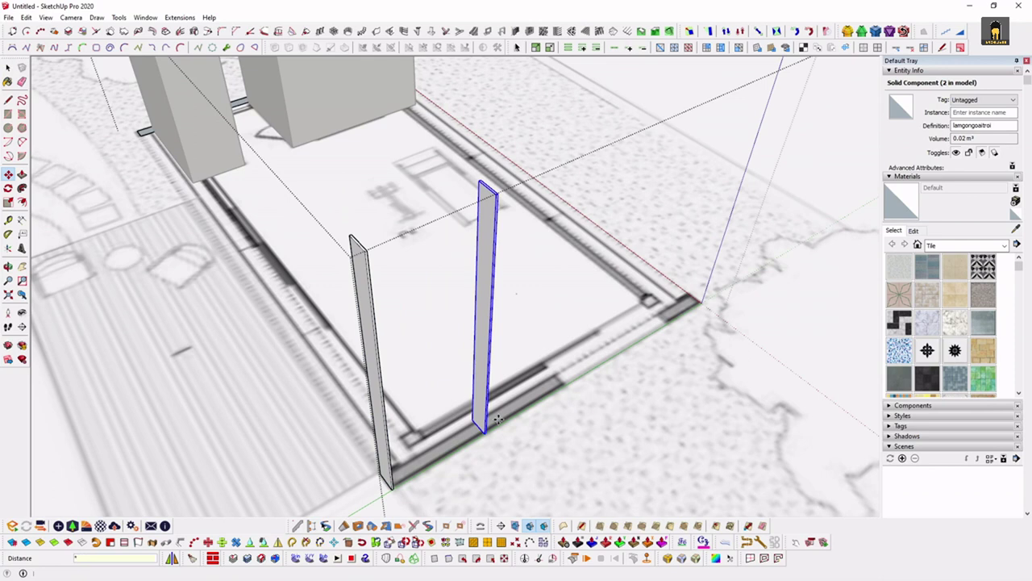
text(x10)
key(Return)
key(space)
scroll(491, 427, down, 2)
mouse_move(492, 428)
middle_down()
mouse_move(674, 172)
mouse_move(564, 230)
middle_up()
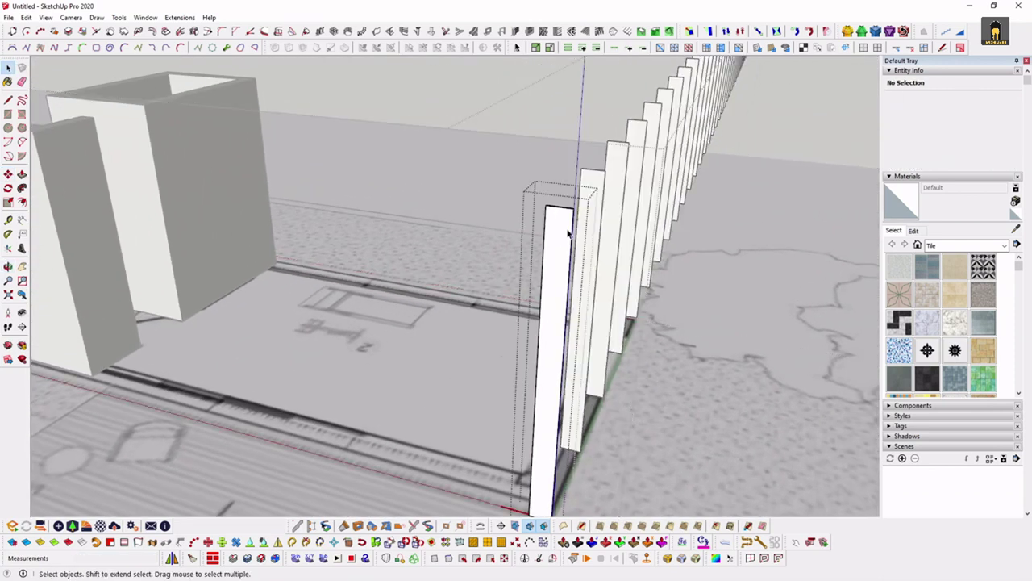
scroll(565, 213, up, 3)
double_click(549, 203)
key(m)
click(591, 217)
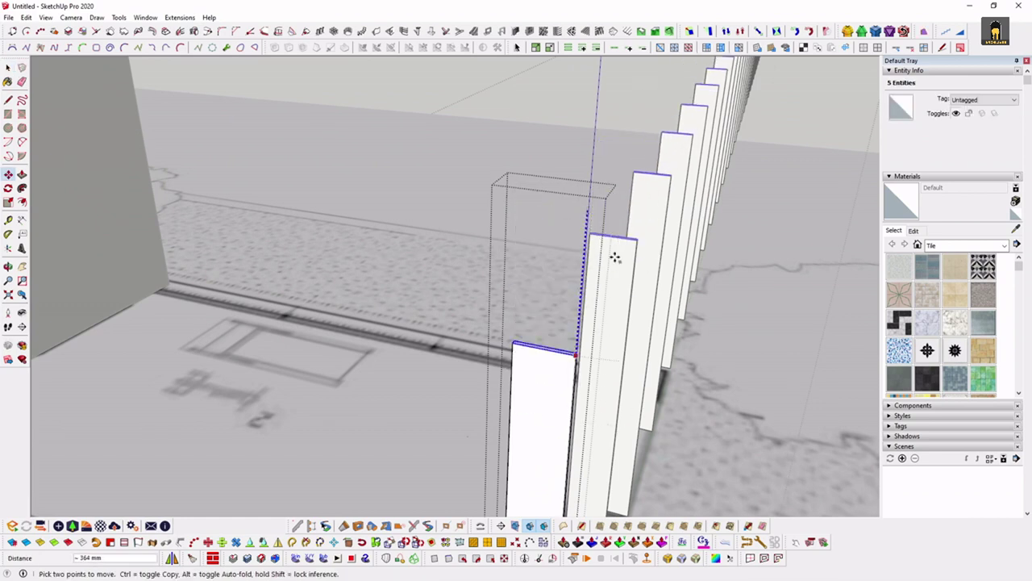
click(535, 272)
key(space)
middle_drag(535, 272, 555, 301)
key(ctrl+z)
key(ctrl+z)
key(ctrl+z)
key(ctrl+z)
scroll(414, 420, up, 3)
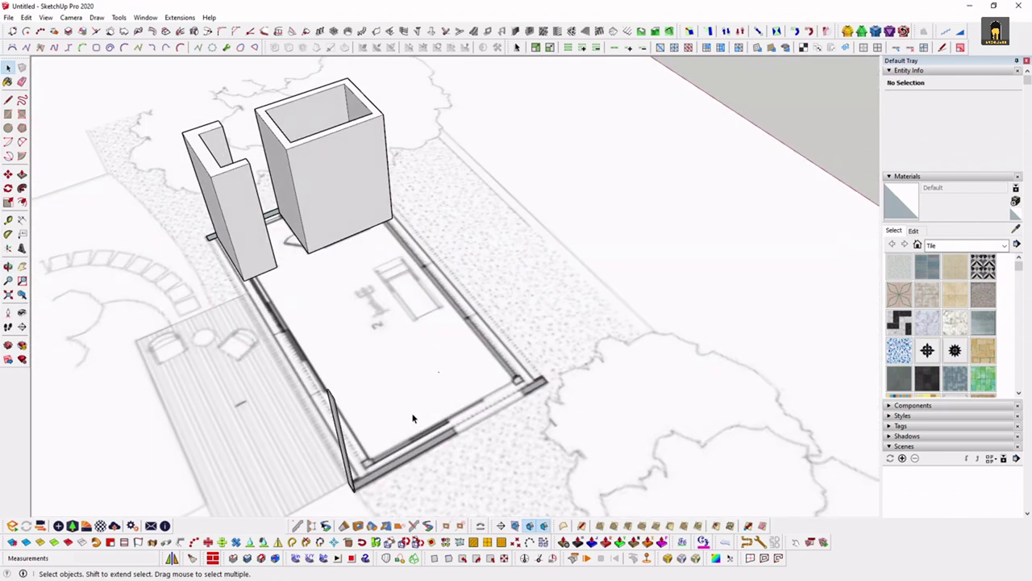
scroll(535, 261, up, 3)
scroll(470, 358, up, 3)
scroll(451, 383, up, 2)
scroll(450, 383, down, 3)
click(451, 379)
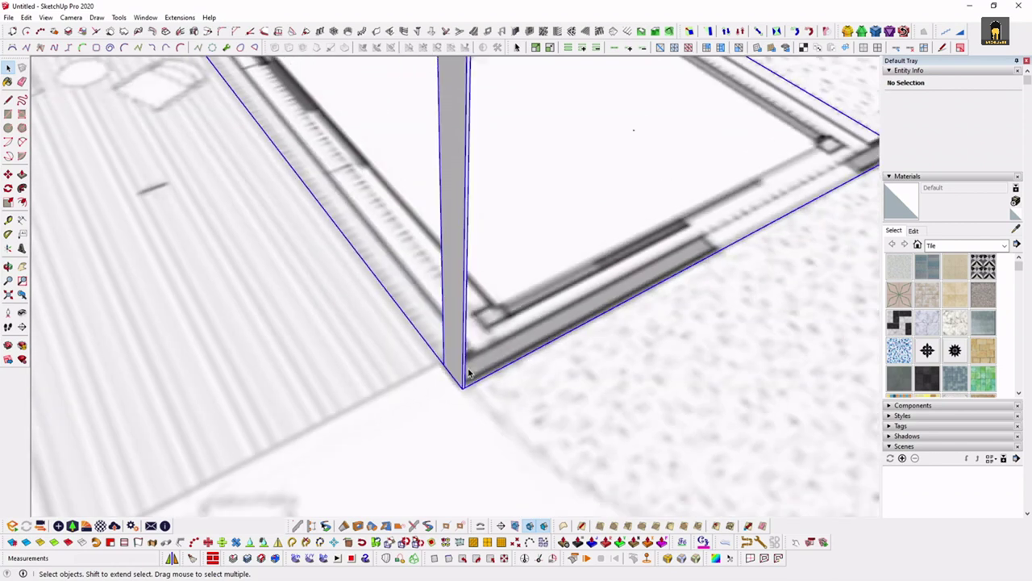
scroll(455, 393, down, 1)
scroll(435, 393, up, 2)
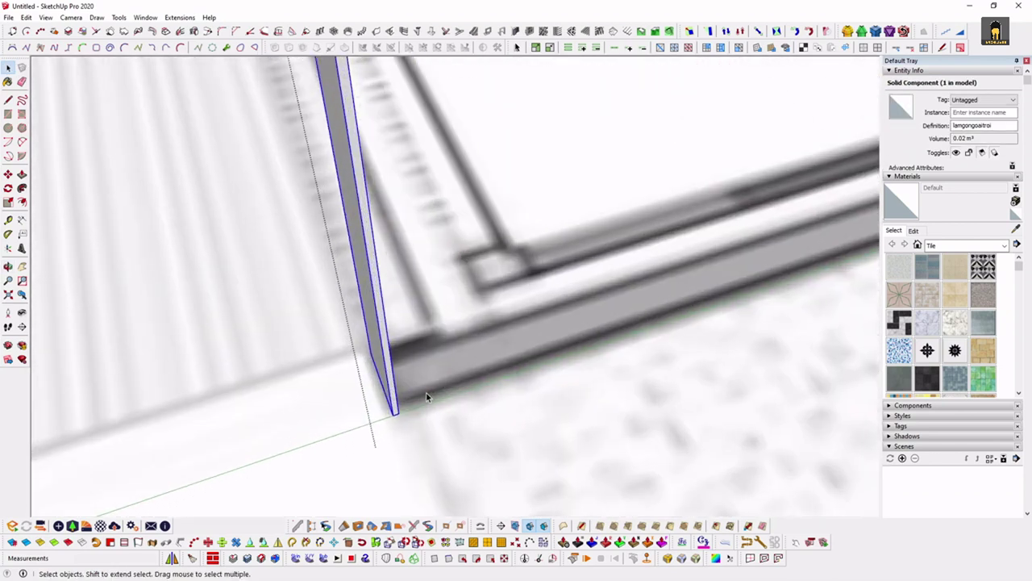
scroll(424, 396, up, 2)
middle_drag(424, 396, 380, 393)
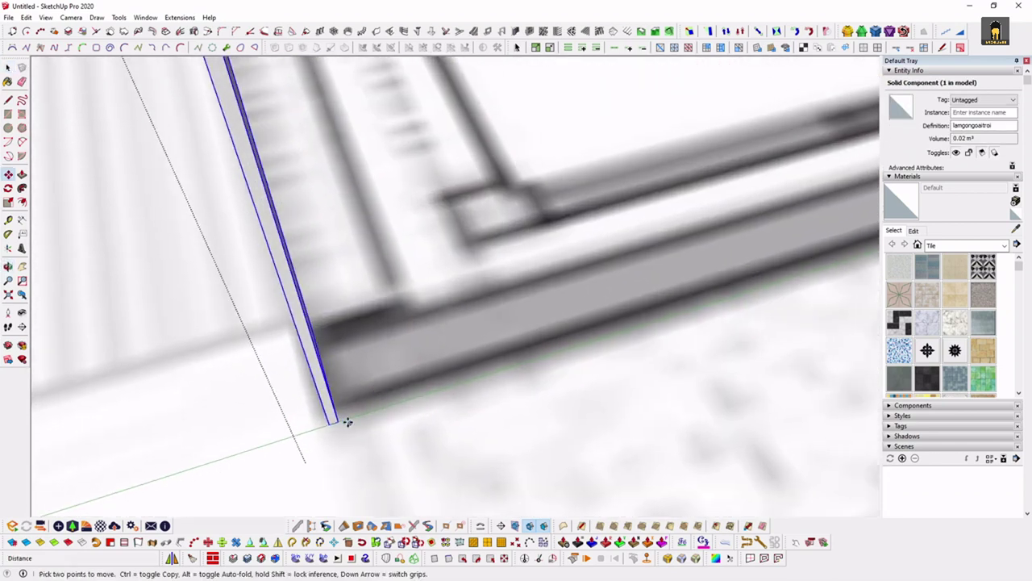
click(332, 421)
key(ctrl)
key(space)
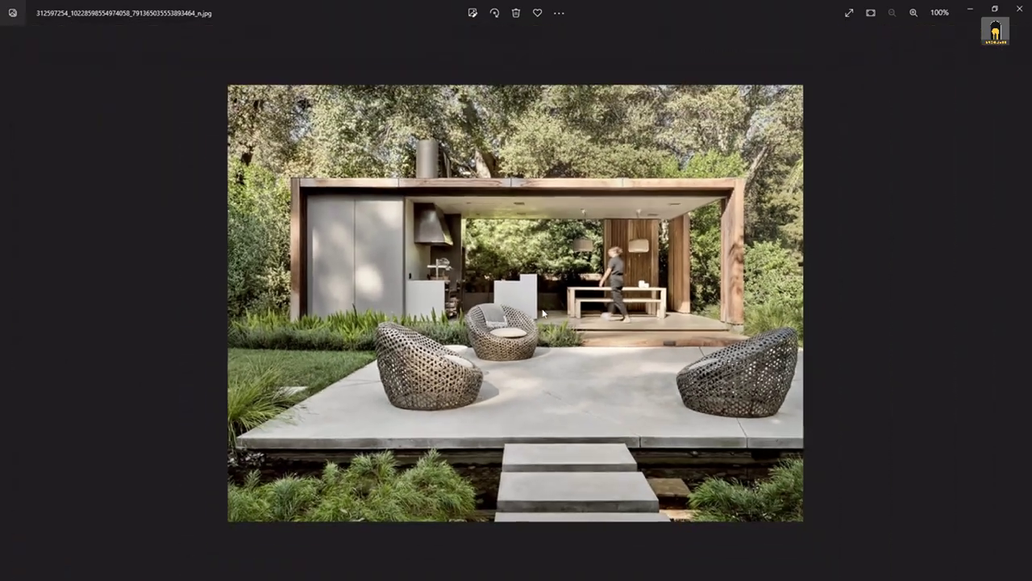
Step to the next reference photo showing the pavilion's vertical wooden slat screen, zooming into its detail
key(Right)
key(Right)
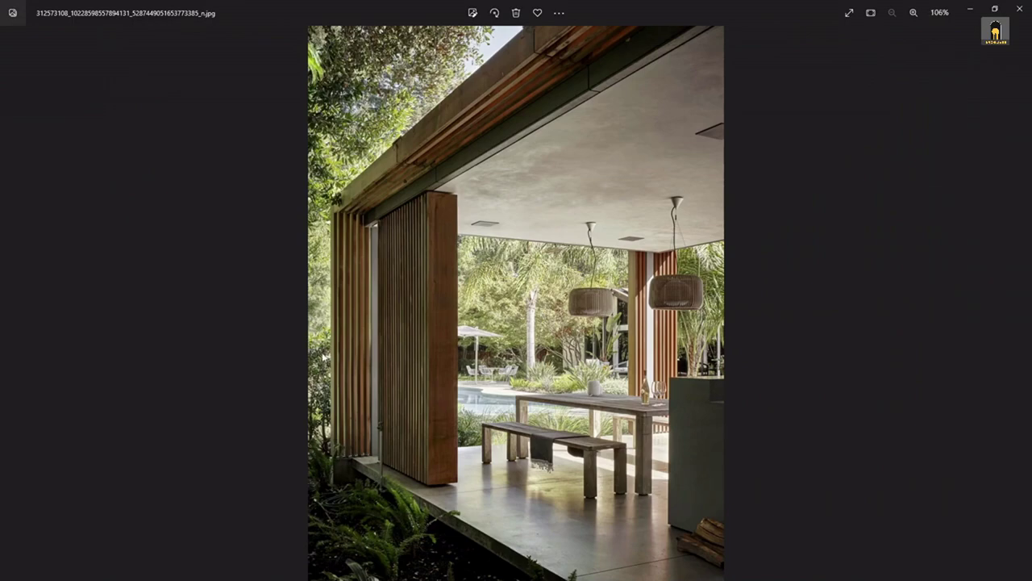
scroll(541, 313, up, 5)
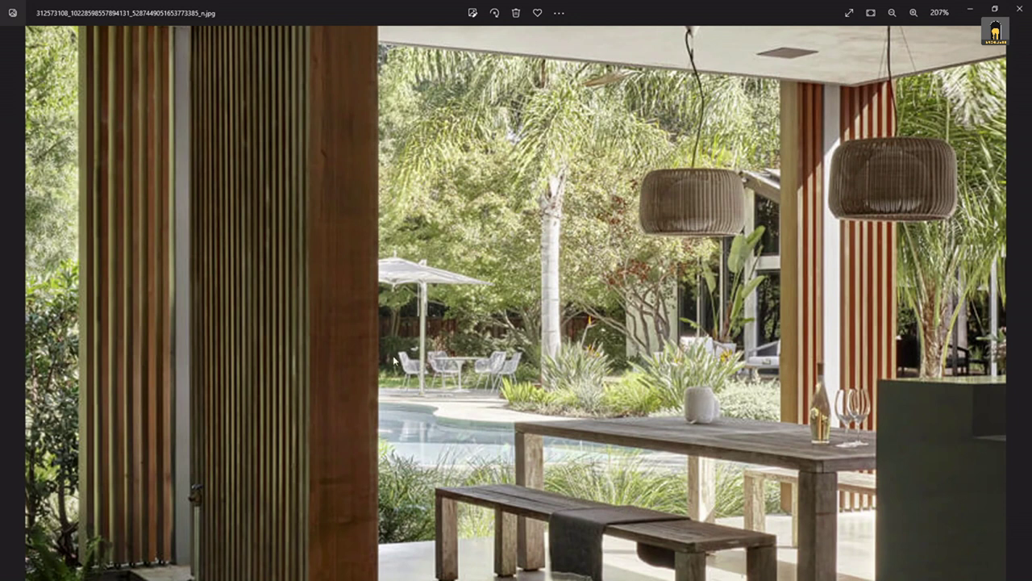
scroll(538, 329, down, 5)
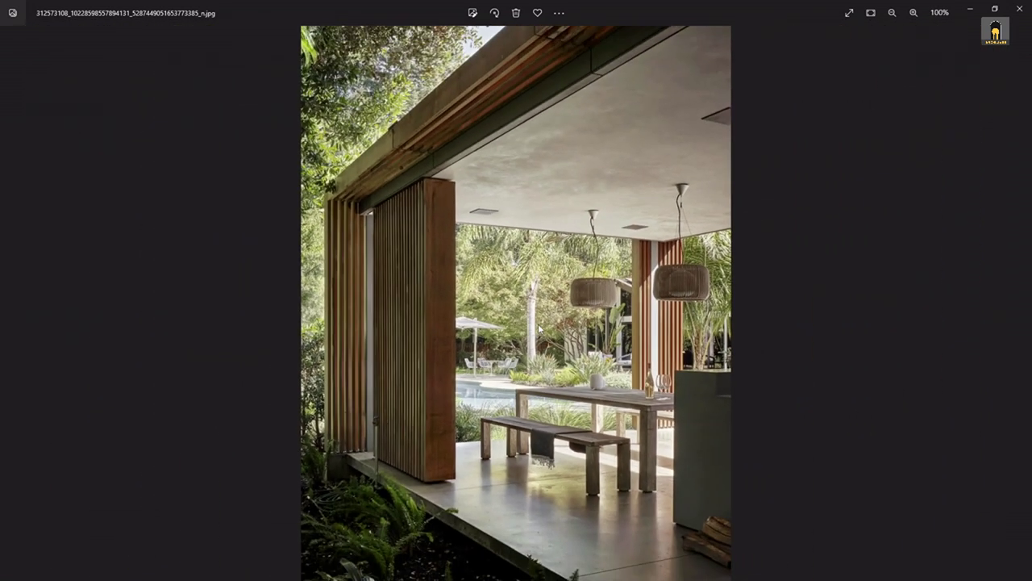
Back in the model, copy a slat beside the first and array it into a row with *50
click(983, 14)
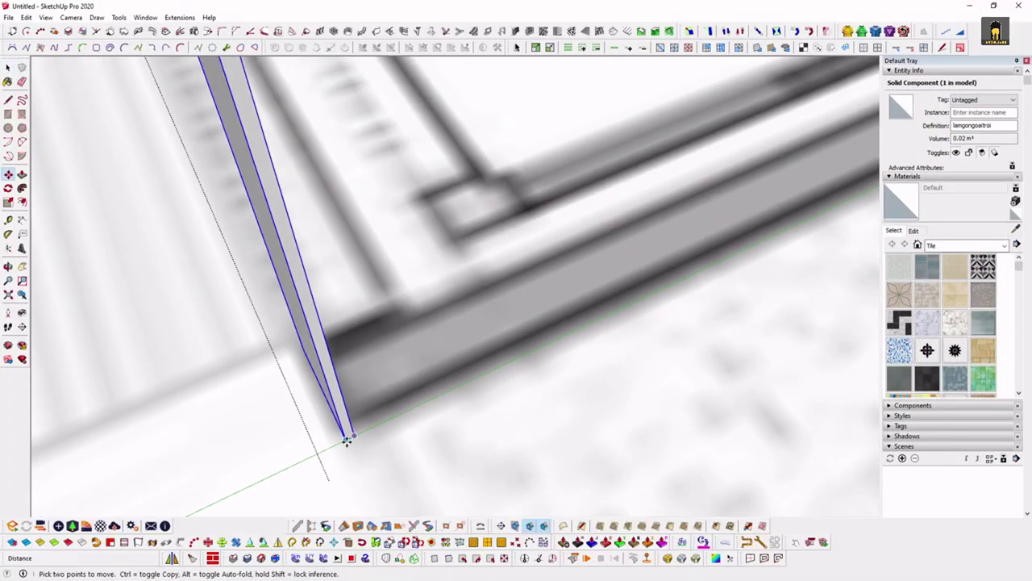
click(347, 439)
key(ctrl)
scroll(367, 433, up, 2)
scroll(365, 433, up, 2)
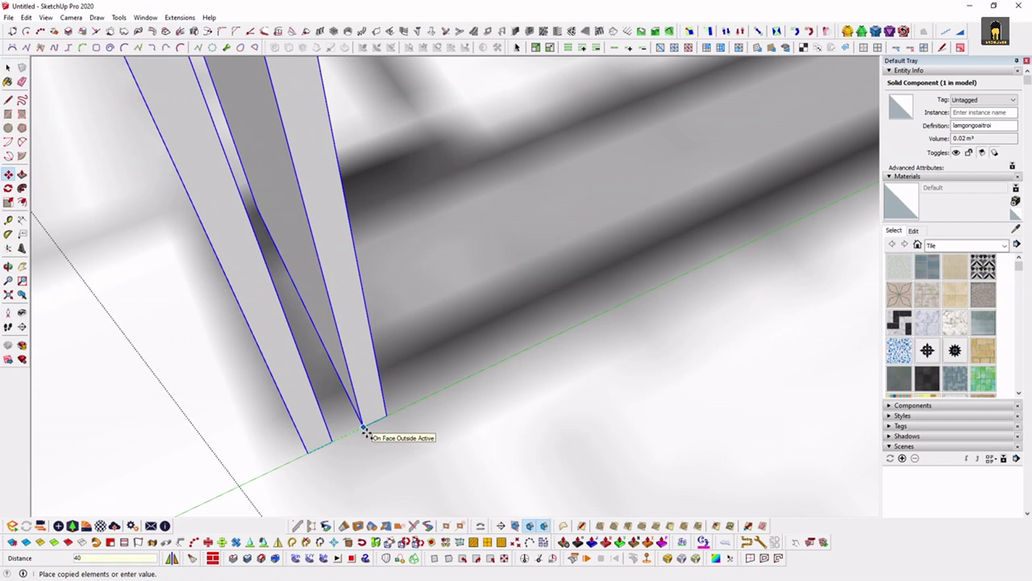
click(366, 433)
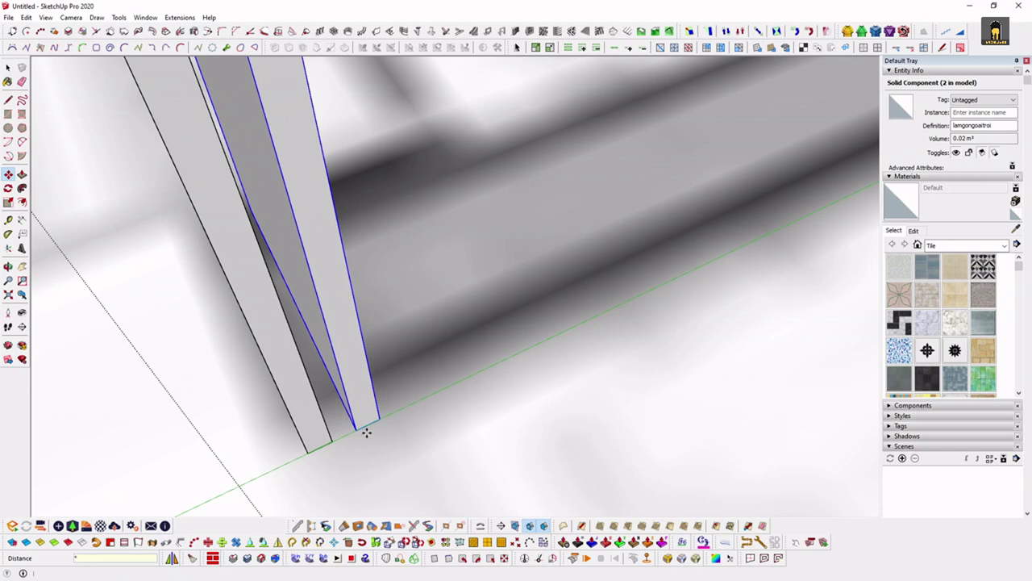
text(*50)
key(Return)
key(space)
scroll(362, 428, down, 5)
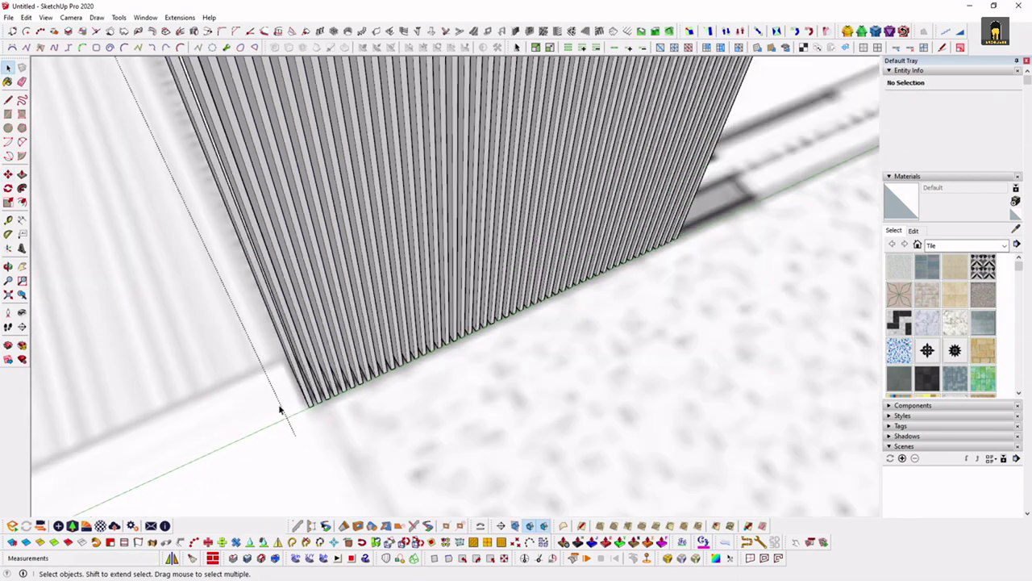
mouse_move(722, 204)
middle_down()
mouse_move(645, 270)
mouse_move(524, 162)
mouse_move(571, 349)
mouse_move(535, 431)
mouse_move(490, 376)
mouse_move(651, 411)
mouse_move(486, 361)
mouse_move(419, 249)
middle_up()
scroll(419, 249, up, 2)
scroll(420, 249, up, 3)
scroll(403, 343, up, 2)
mouse_move(404, 341)
middle_down()
mouse_move(507, 357)
mouse_move(546, 414)
mouse_move(536, 431)
middle_up()
scroll(297, 436, up, 3)
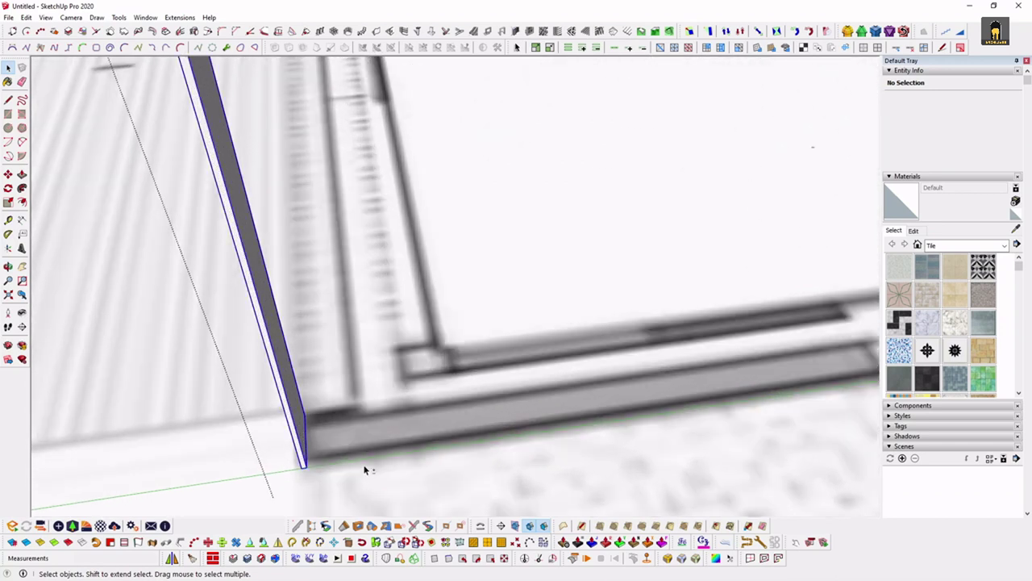
Copy a slat to the far wall end and divide the gap into 100 evenly spaced slats
middle_drag(364, 469, 329, 406)
click(271, 391)
mouse_move(270, 390)
middle_down()
mouse_move(581, 352)
mouse_move(717, 348)
middle_up()
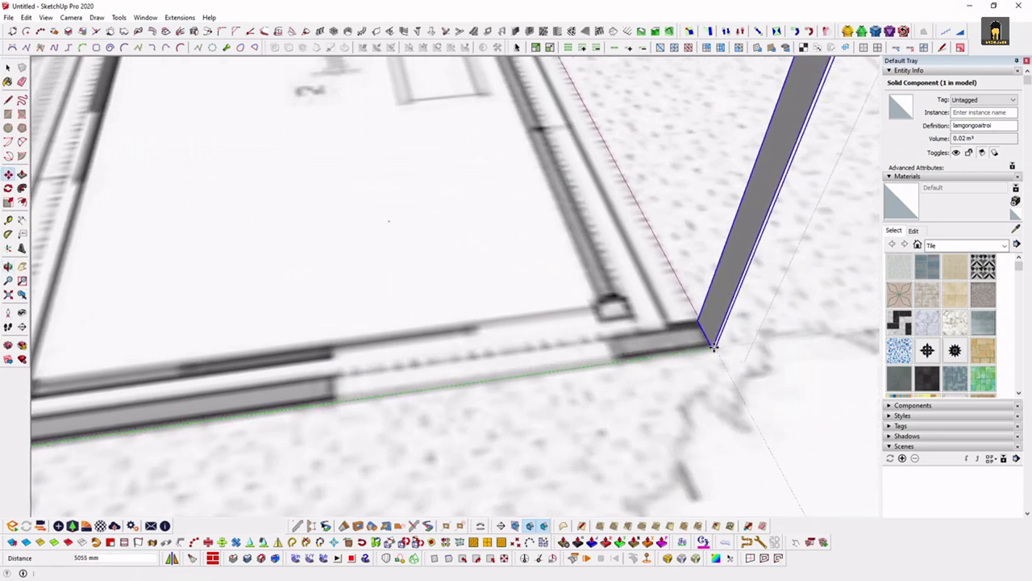
text(/100)
key(Return)
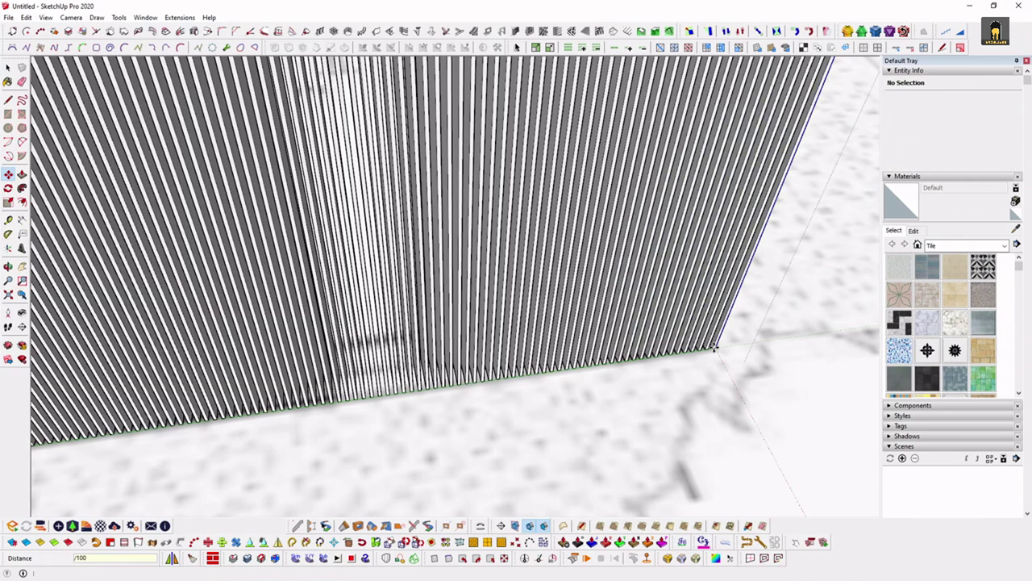
middle_drag(719, 346, 444, 350)
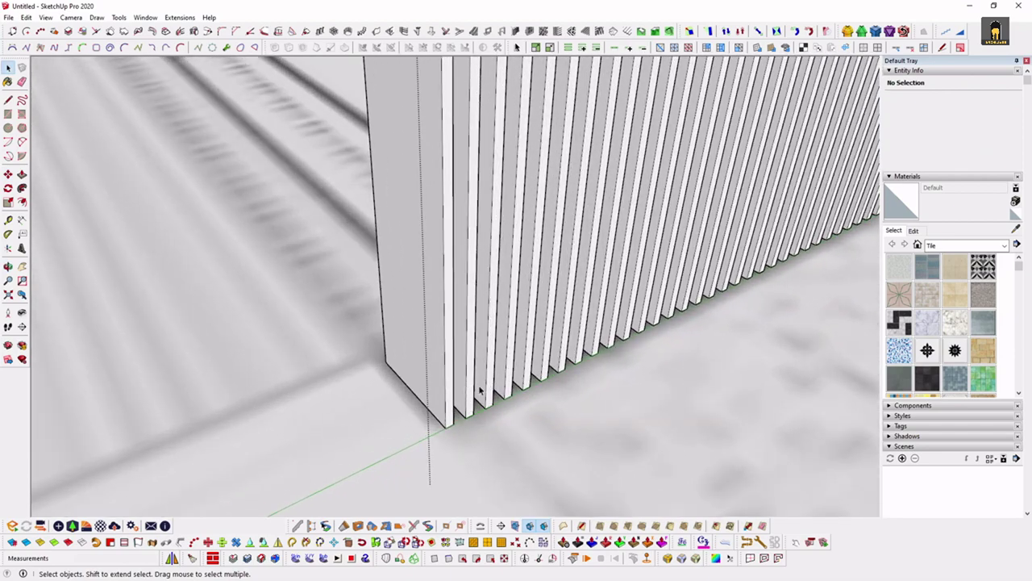
scroll(480, 391, down, 5)
scroll(414, 376, down, 3)
Delete the stray extra slat panel from the wall
mouse_move(414, 376)
middle_down()
mouse_move(524, 449)
mouse_move(459, 409)
middle_up()
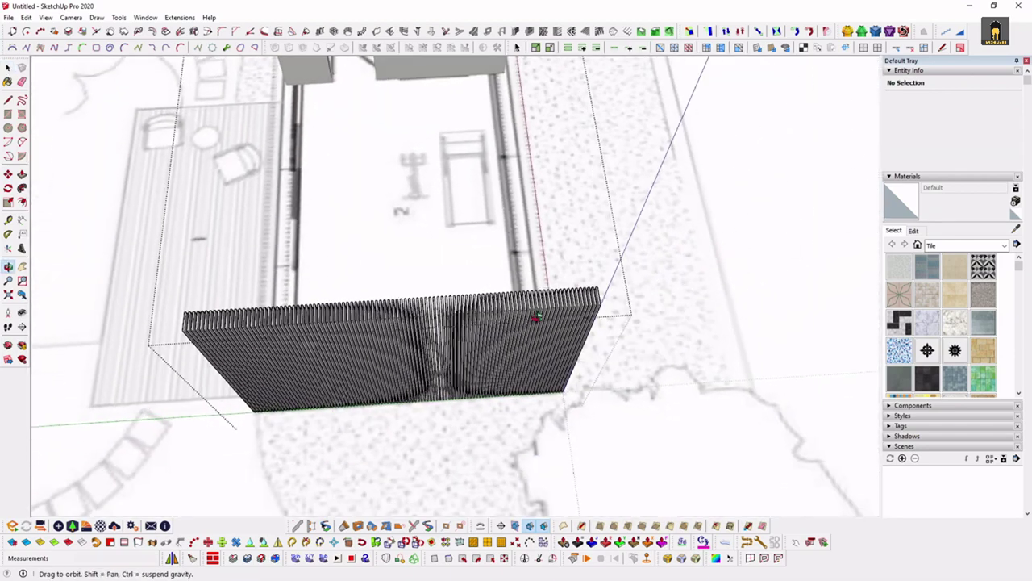
scroll(459, 409, up, 3)
scroll(525, 387, up, 3)
middle_drag(524, 386, 500, 342)
scroll(500, 342, down, 3)
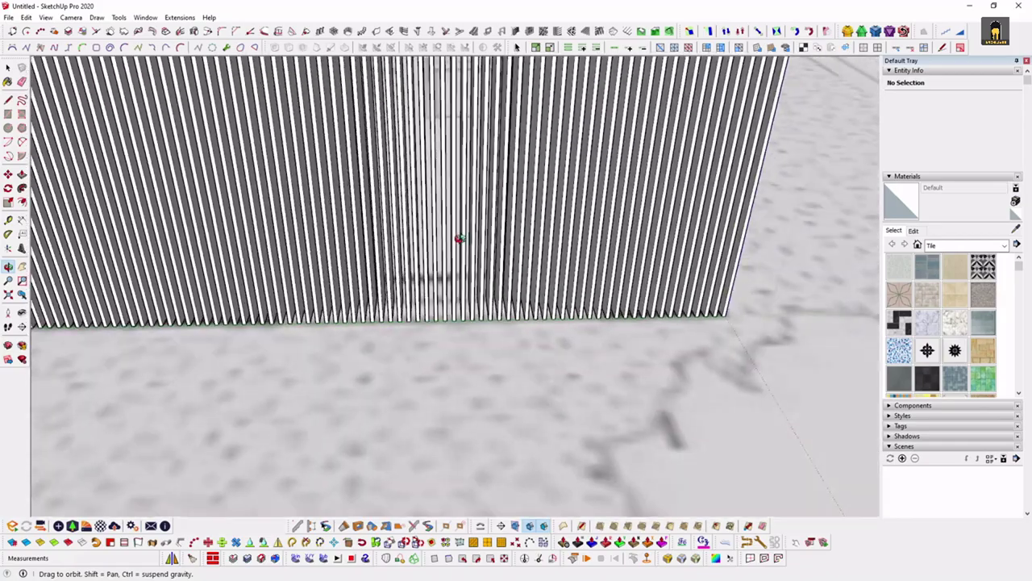
scroll(461, 235, down, 3)
scroll(560, 454, down, 3)
scroll(382, 394, down, 3)
middle_drag(382, 394, 590, 273)
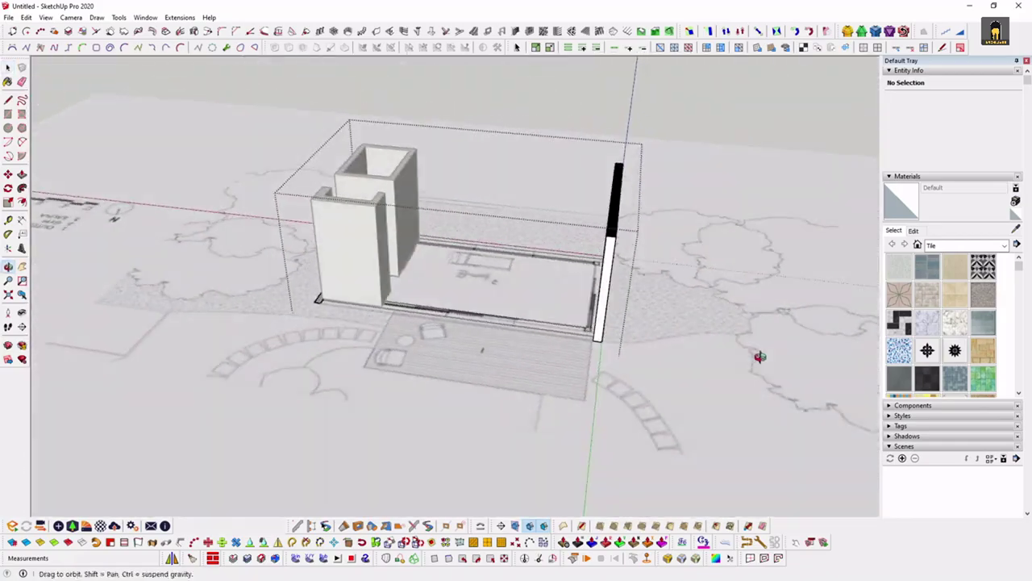
scroll(591, 274, up, 3)
scroll(634, 312, up, 3)
scroll(521, 196, up, 2)
middle_drag(520, 196, 454, 345)
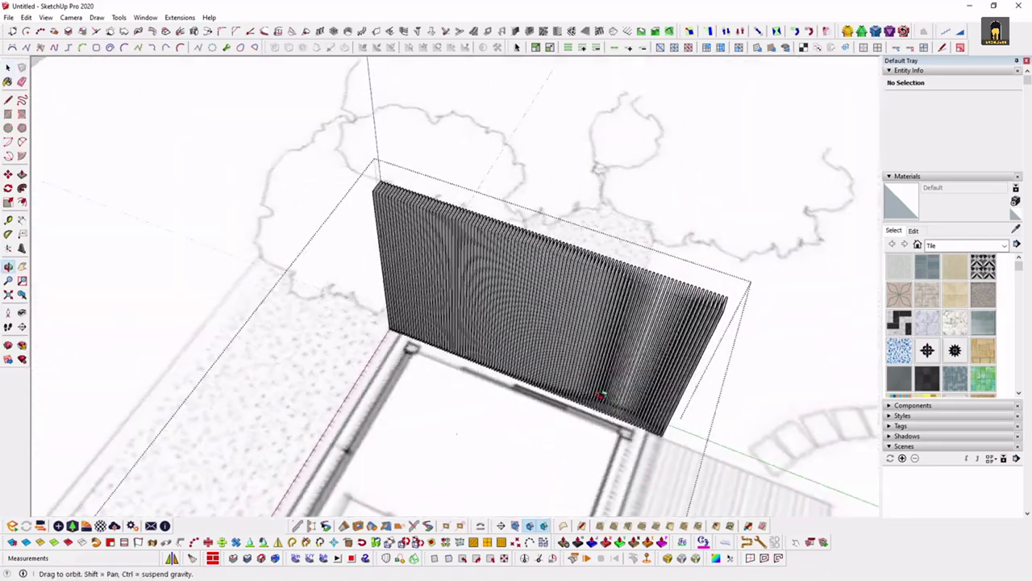
scroll(454, 345, up, 3)
scroll(454, 345, up, 2)
scroll(454, 345, down, 2)
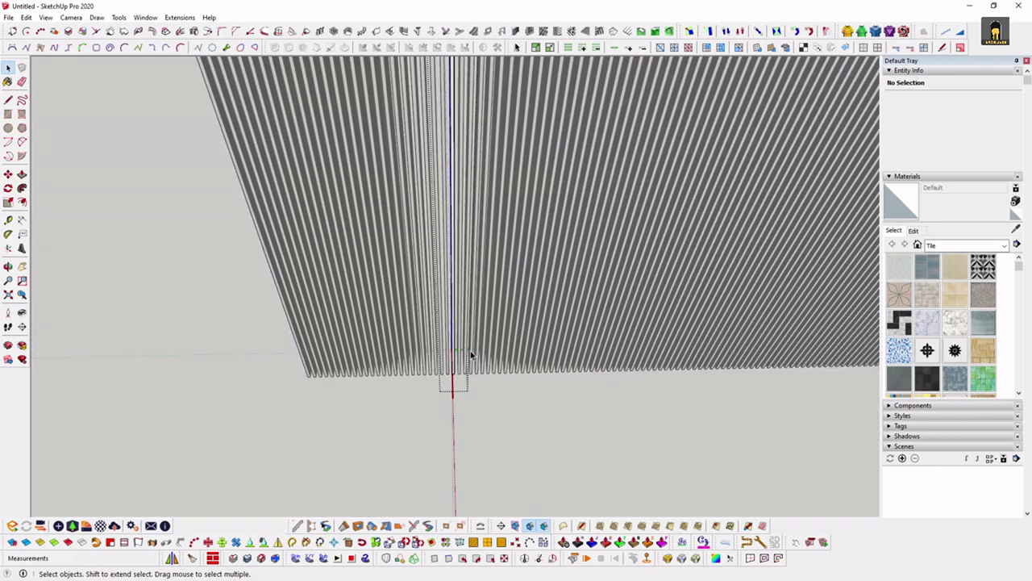
mouse_move(473, 350)
middle_down()
mouse_move(132, 362)
mouse_move(448, 331)
mouse_move(74, 357)
mouse_move(433, 295)
mouse_move(555, 344)
mouse_move(288, 229)
middle_up()
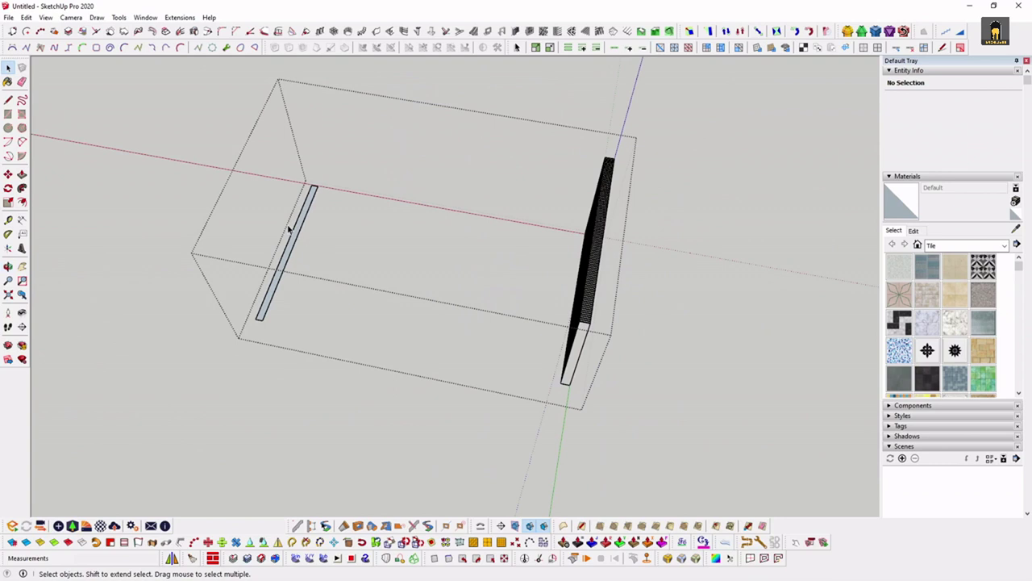
key(Delete)
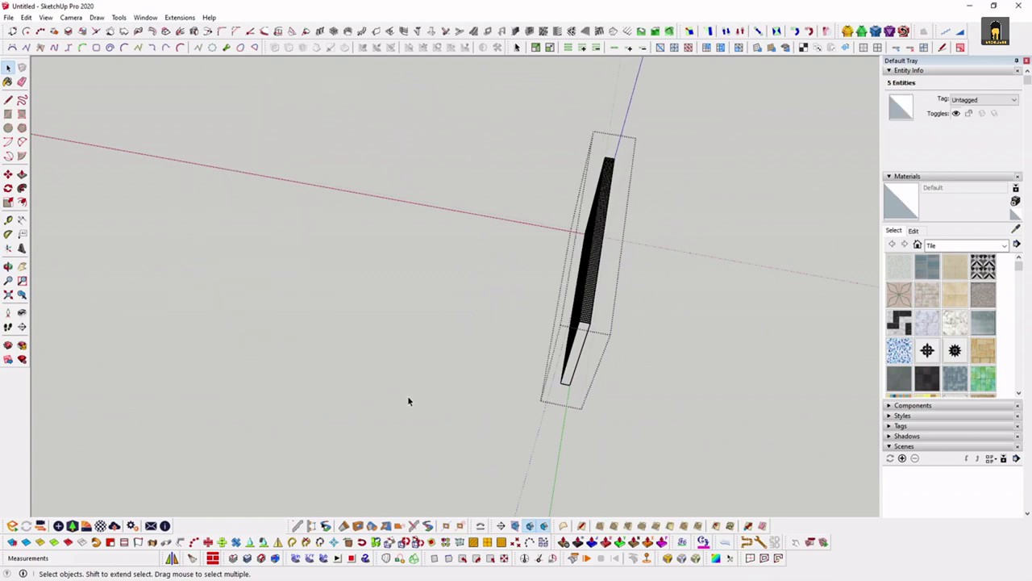
middle_drag(407, 395, 646, 347)
Select all 101 slats of the wall for moving
click(598, 282)
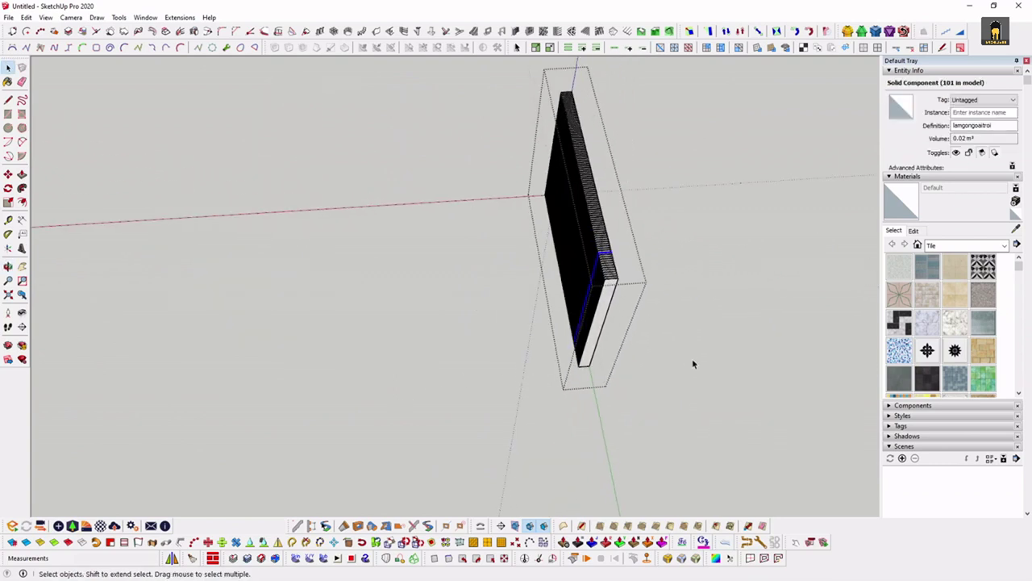
drag(692, 358, 459, 103)
scroll(576, 391, up, 2)
scroll(609, 371, up, 2)
scroll(611, 370, up, 2)
key(m)
click(577, 353)
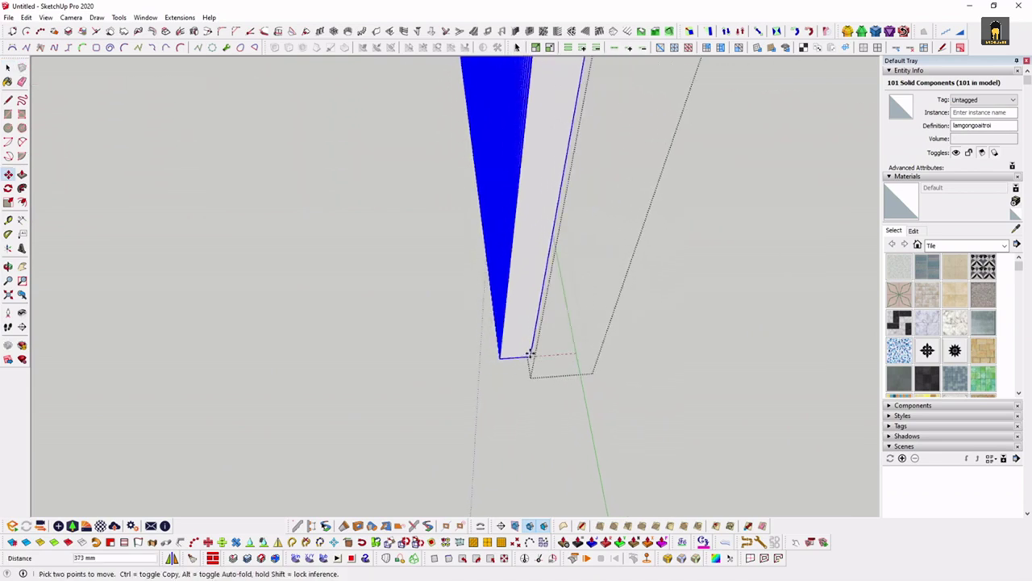
key(space)
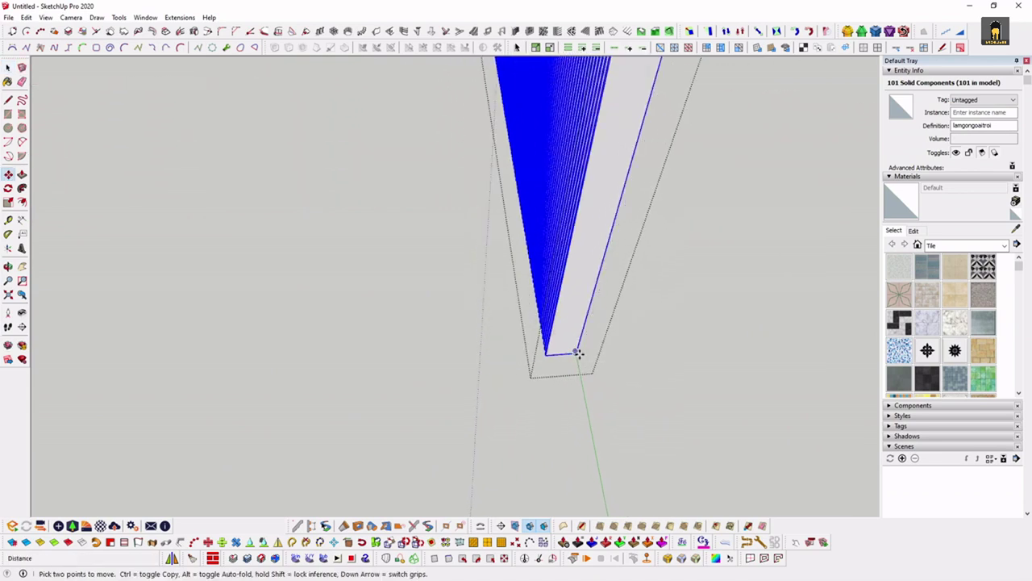
click(578, 354)
key(Escape)
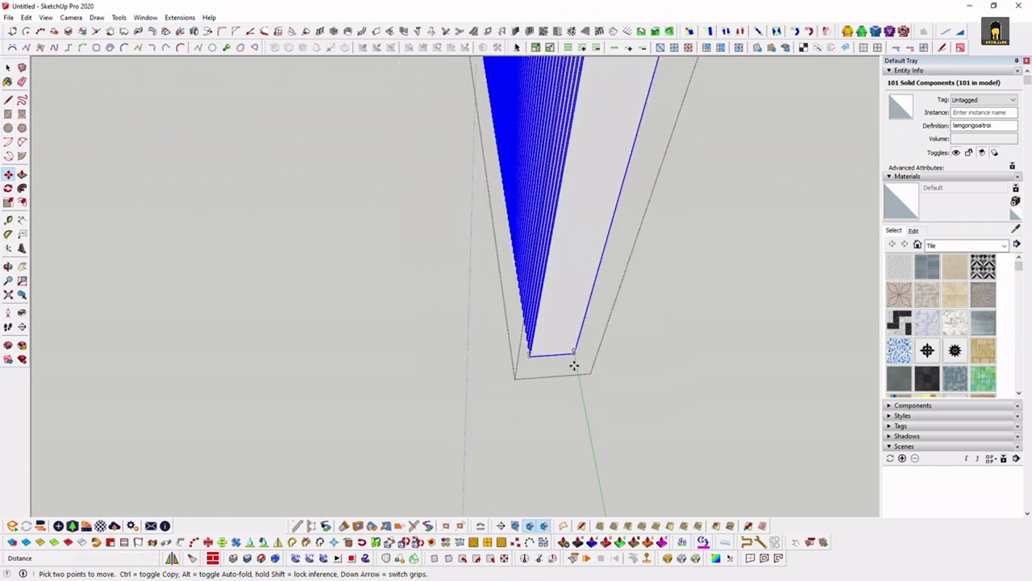
scroll(574, 354, up, 2)
scroll(575, 350, up, 2)
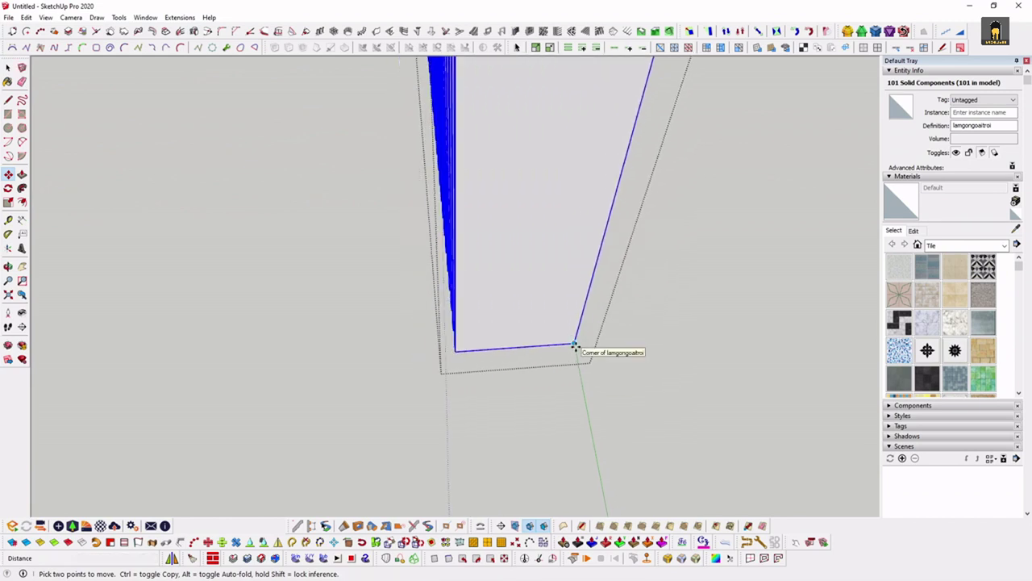
Copy the slat wall from its bottom corner to the opposite pavilion corner
click(573, 345)
key(ctrl)
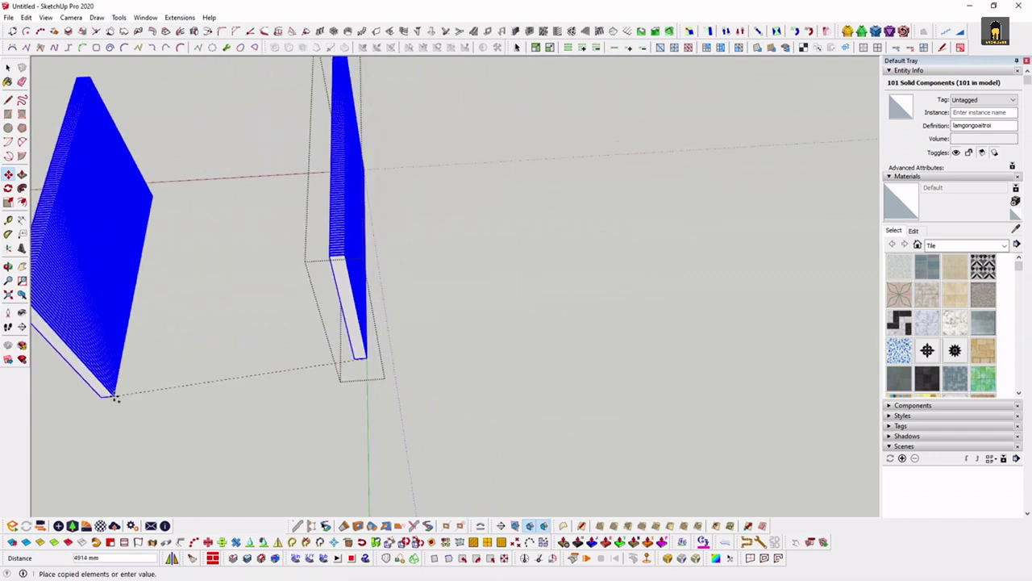
scroll(115, 392, up, 3)
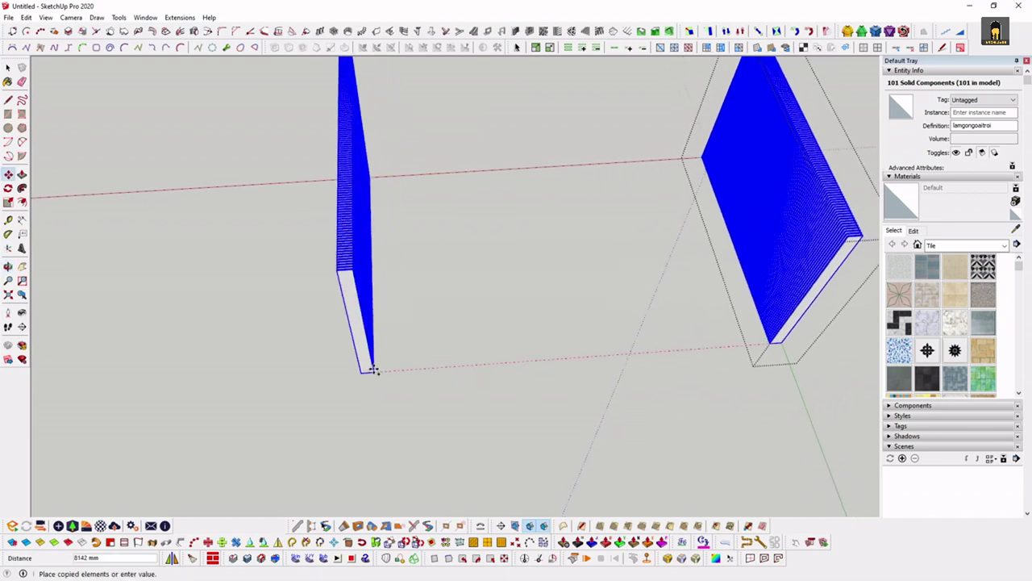
scroll(373, 370, down, 5)
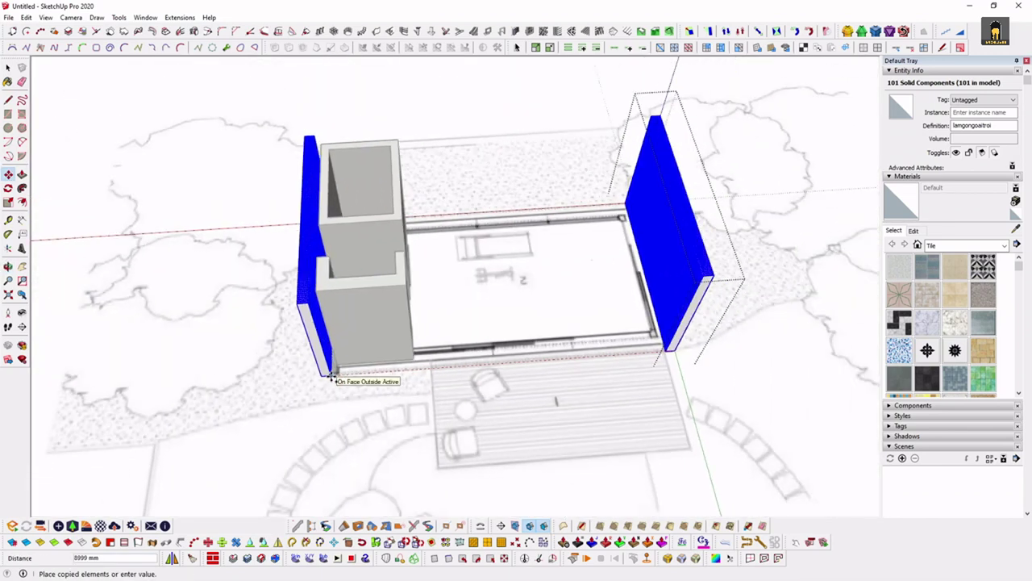
scroll(331, 376, up, 3)
scroll(323, 379, up, 3)
scroll(345, 368, up, 2)
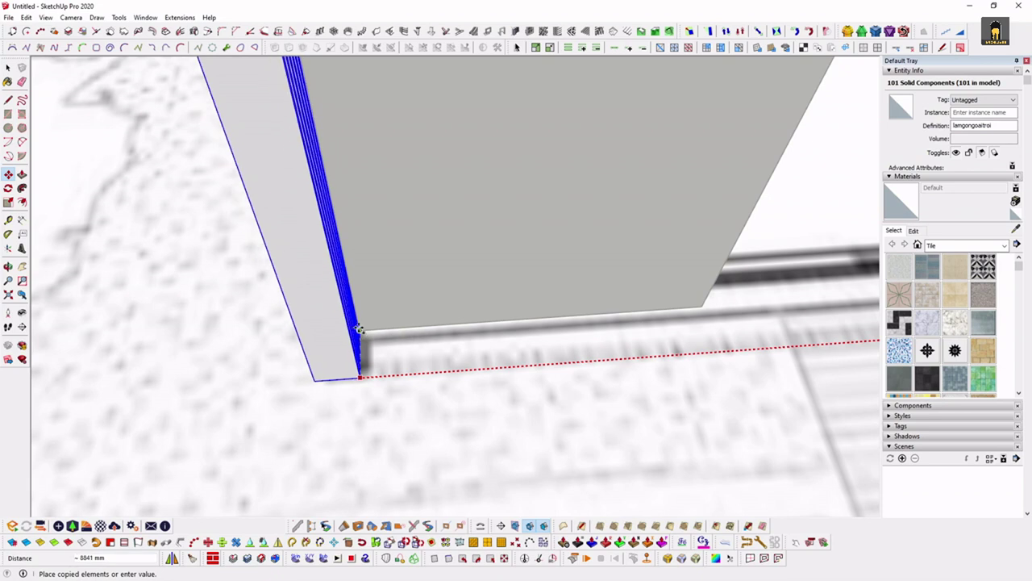
mouse_move(359, 329)
middle_down()
mouse_move(663, 334)
mouse_move(377, 354)
middle_up()
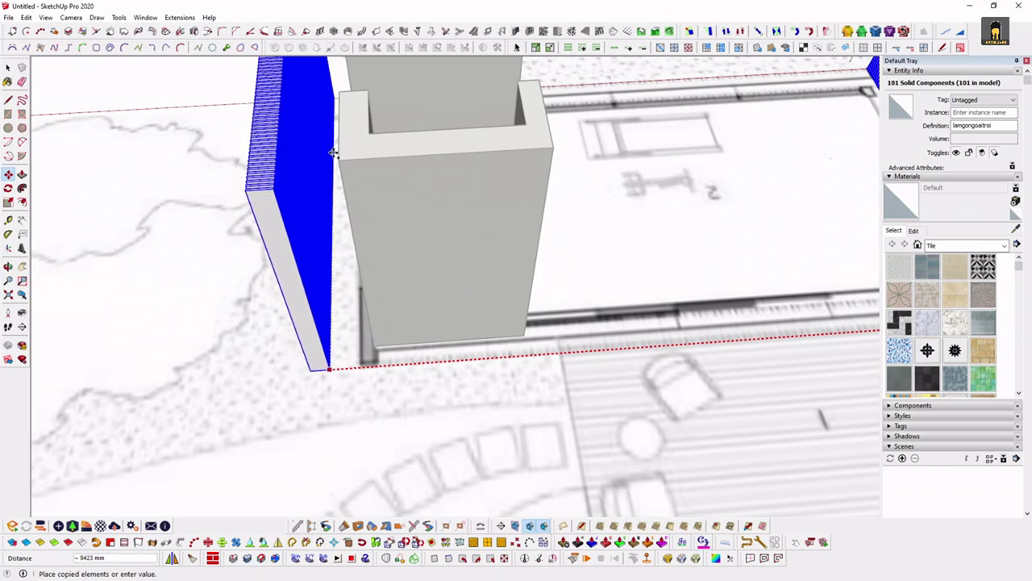
click(338, 159)
scroll(564, 322, down, 5)
mouse_move(555, 346)
middle_down()
mouse_move(455, 175)
mouse_move(516, 145)
mouse_move(348, 261)
mouse_move(247, 242)
mouse_move(589, 260)
middle_up()
click(516, 145)
scroll(705, 265, up, 3)
scroll(414, 247, up, 3)
mouse_move(414, 247)
middle_down()
mouse_move(492, 295)
mouse_move(623, 348)
mouse_move(691, 244)
middle_up()
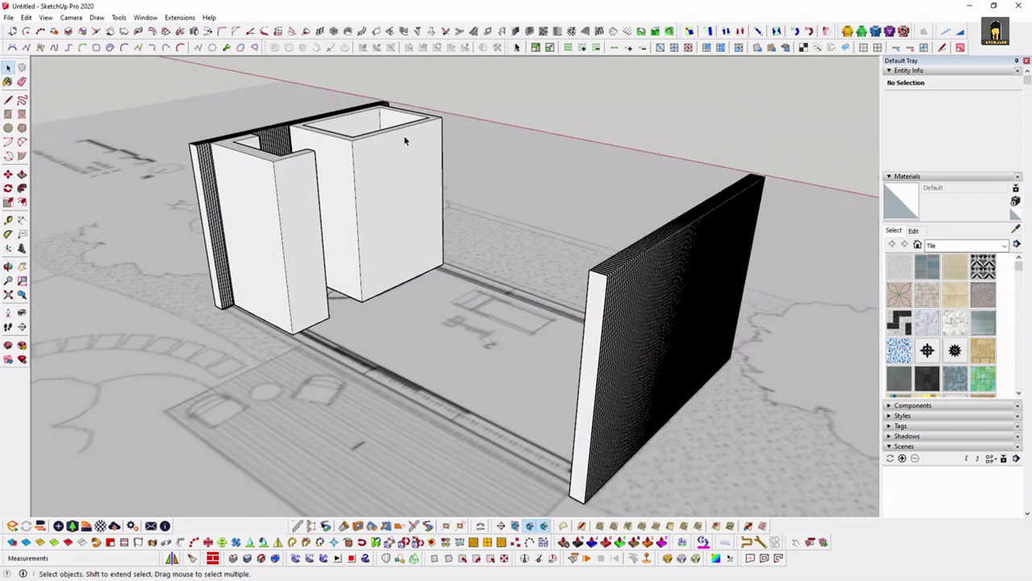
Turn off thick profile edges in the display style options
click(47, 17)
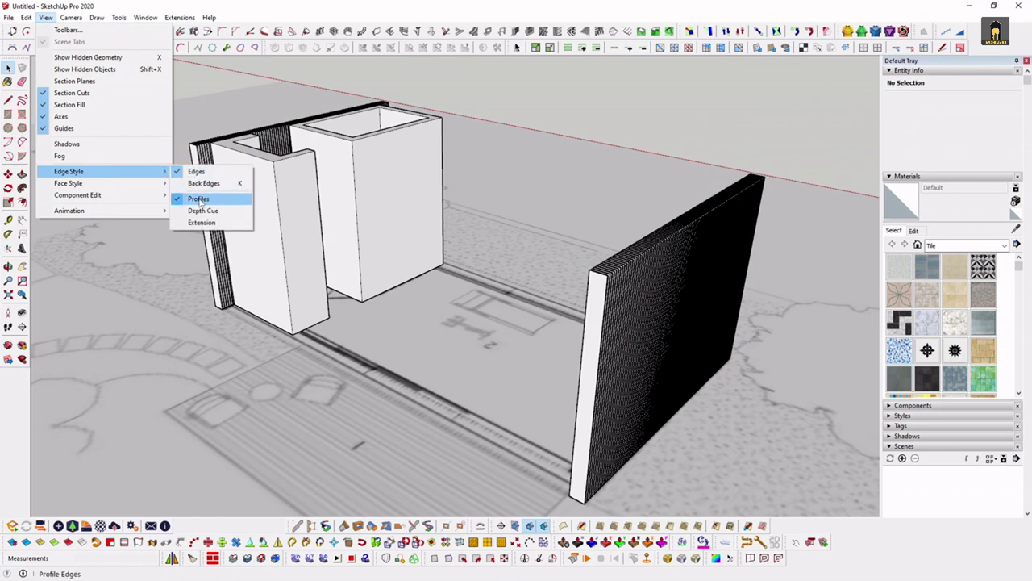
click(199, 200)
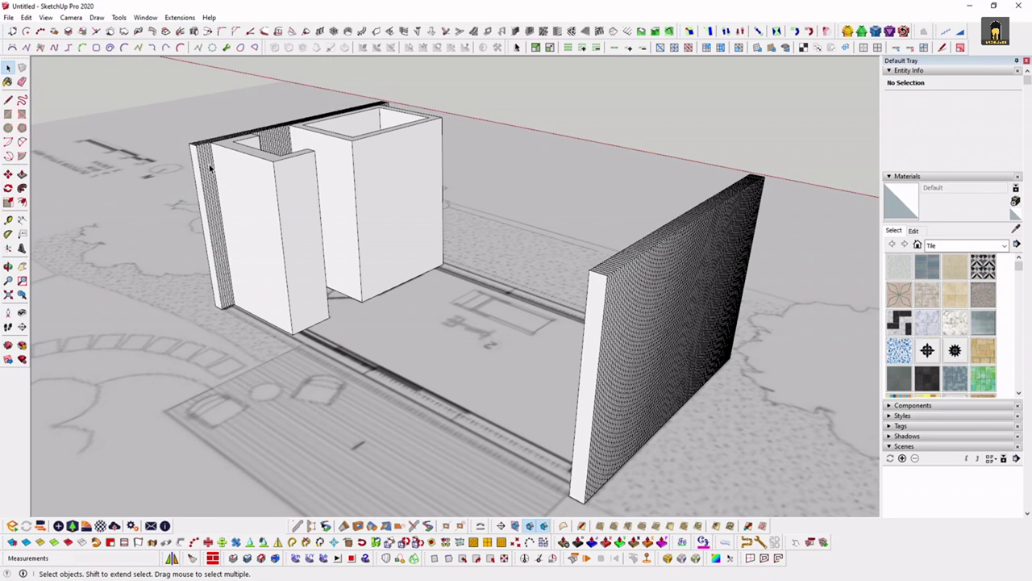
scroll(274, 185, down, 3)
middle_drag(474, 254, 464, 266)
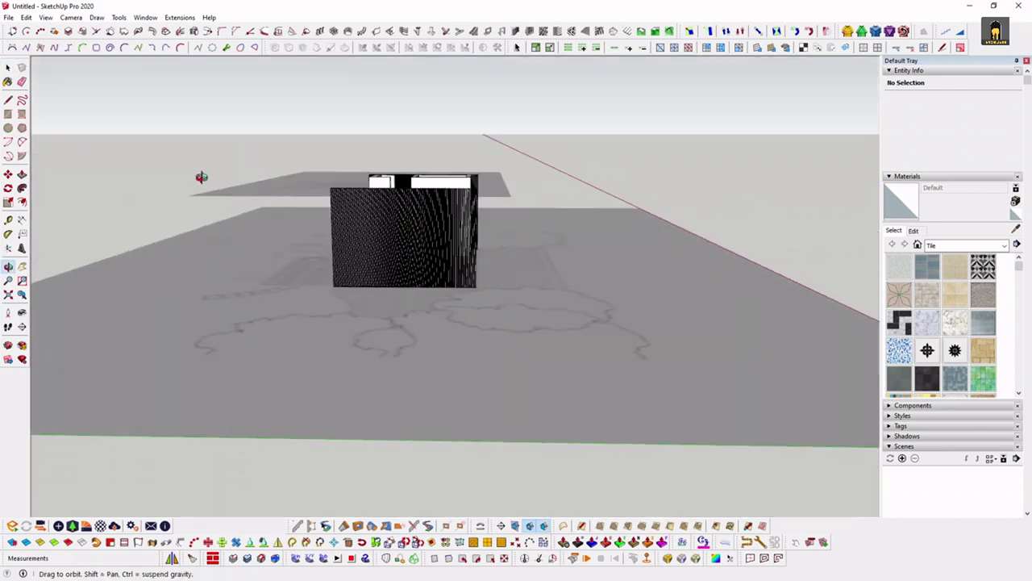
scroll(462, 269, up, 5)
scroll(415, 270, up, 2)
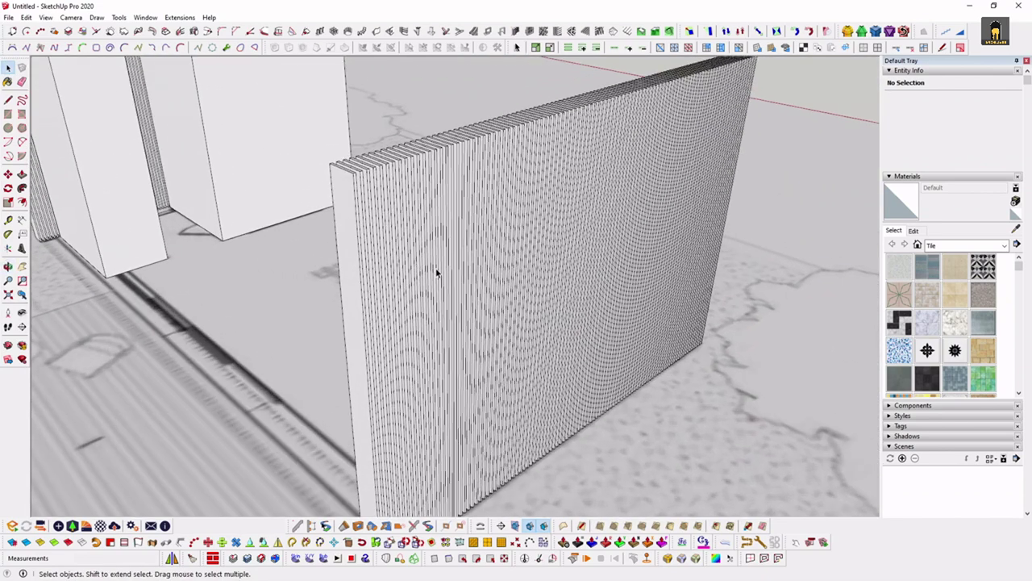
scroll(435, 270, down, 5)
middle_drag(438, 269, 368, 341)
scroll(491, 347, up, 5)
mouse_move(491, 346)
middle_down()
mouse_move(357, 357)
mouse_move(362, 403)
mouse_move(796, 460)
middle_up()
scroll(604, 315, down, 2)
mouse_move(604, 315)
middle_down()
mouse_move(617, 293)
mouse_move(484, 335)
mouse_move(684, 242)
mouse_move(384, 300)
middle_up()
scroll(483, 335, down, 4)
scroll(415, 398, up, 3)
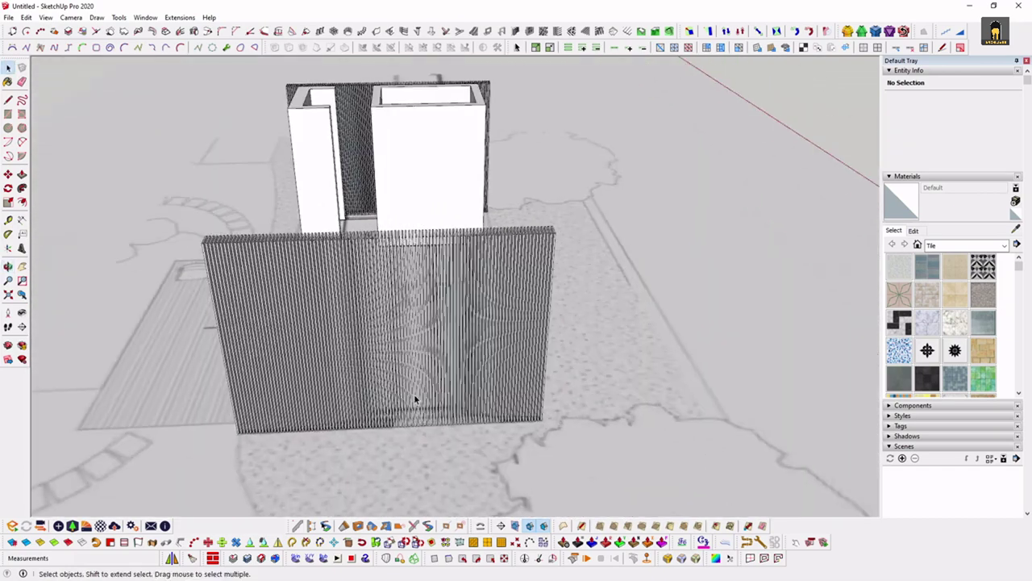
scroll(425, 434, up, 3)
scroll(449, 403, up, 2)
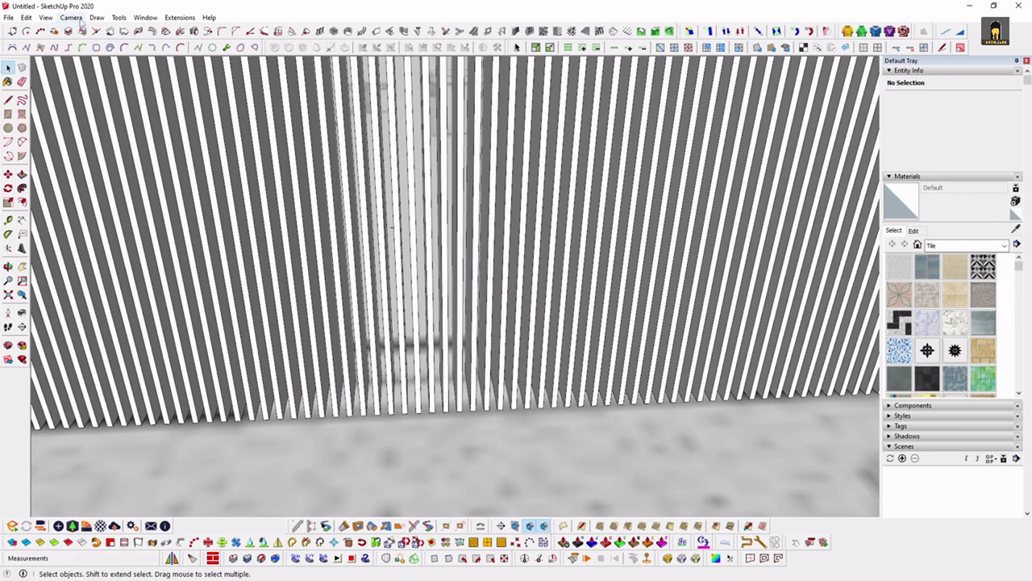
Switch on X-ray face style so both slatted walls appear see-through
click(46, 17)
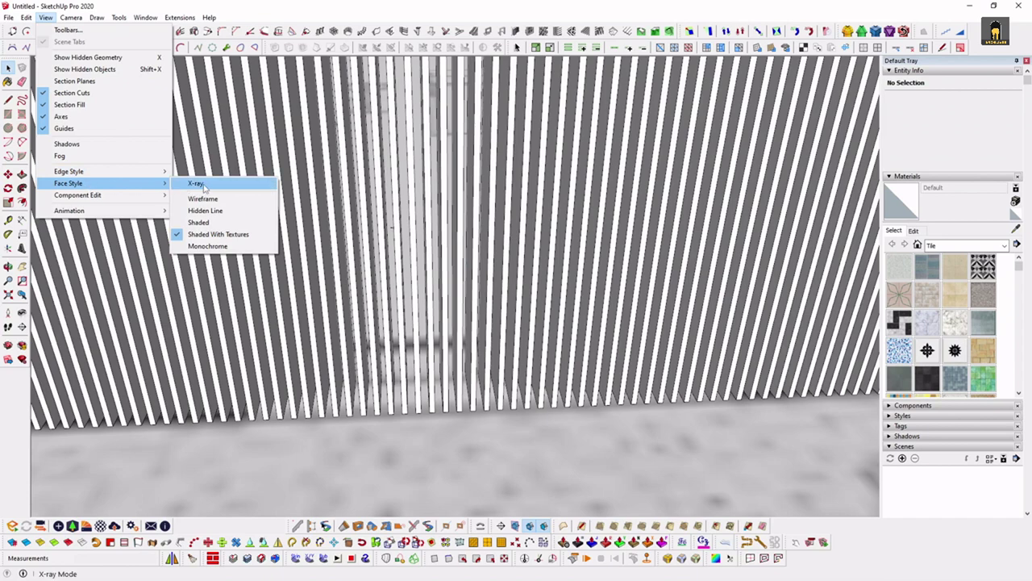
click(203, 186)
mouse_move(401, 327)
middle_down()
mouse_move(516, 328)
mouse_move(534, 411)
mouse_move(632, 421)
mouse_move(454, 298)
mouse_move(505, 244)
mouse_move(638, 408)
mouse_move(399, 425)
middle_up()
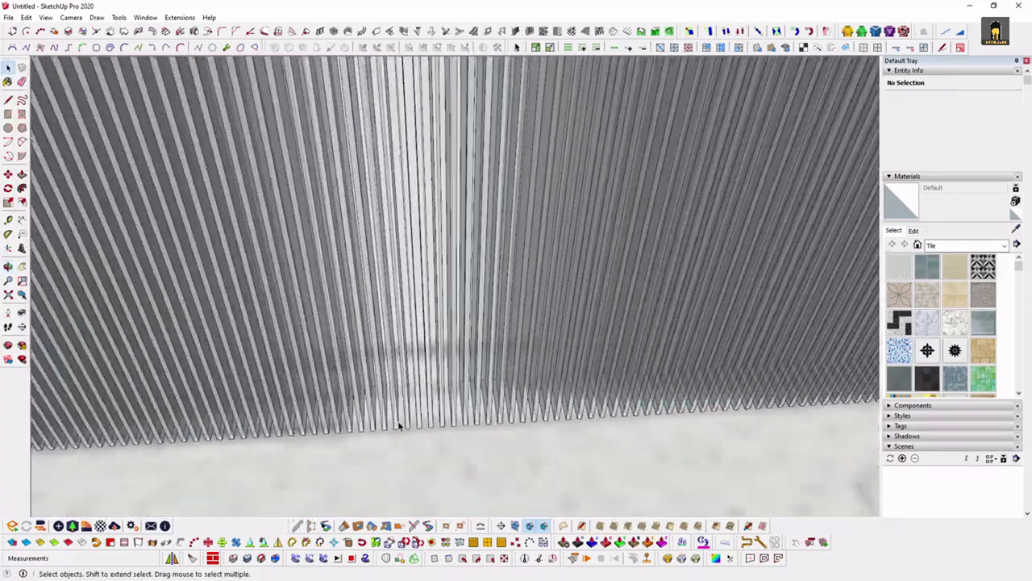
scroll(367, 425, up, 2)
Inside the slat wall group, window-select the middle band of slats and delete them
click(337, 407)
mouse_move(338, 407)
middle_down()
mouse_move(428, 339)
mouse_move(461, 398)
middle_up()
scroll(425, 336, down, 2)
scroll(426, 337, down, 1)
double_click(426, 339)
drag(512, 421, 396, 310)
key(Delete)
scroll(404, 417, up, 2)
key(Delete)
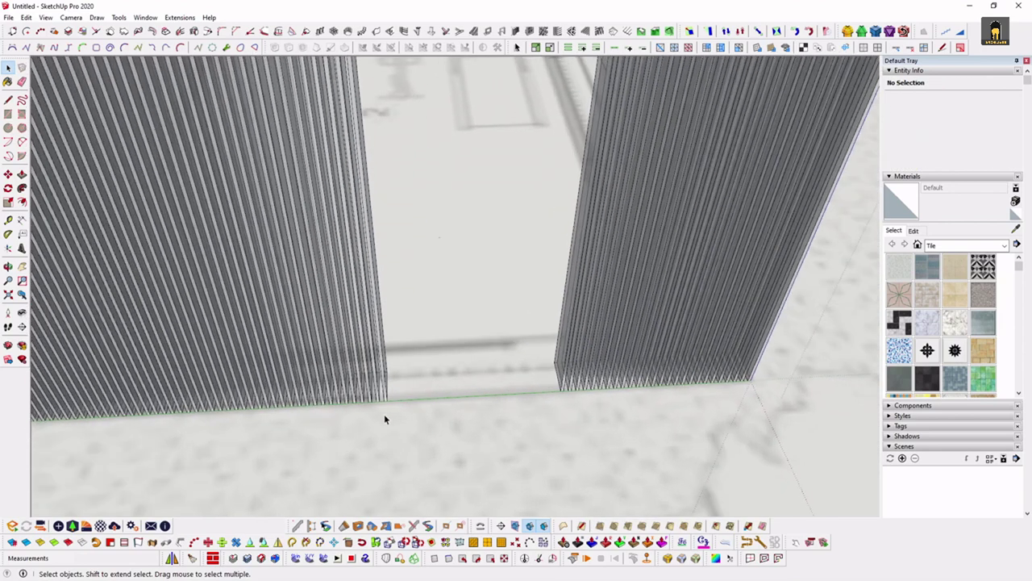
Clear the selection and orbit to a straight-on front view to check the opening
scroll(412, 395, up, 3)
scroll(400, 345, down, 5)
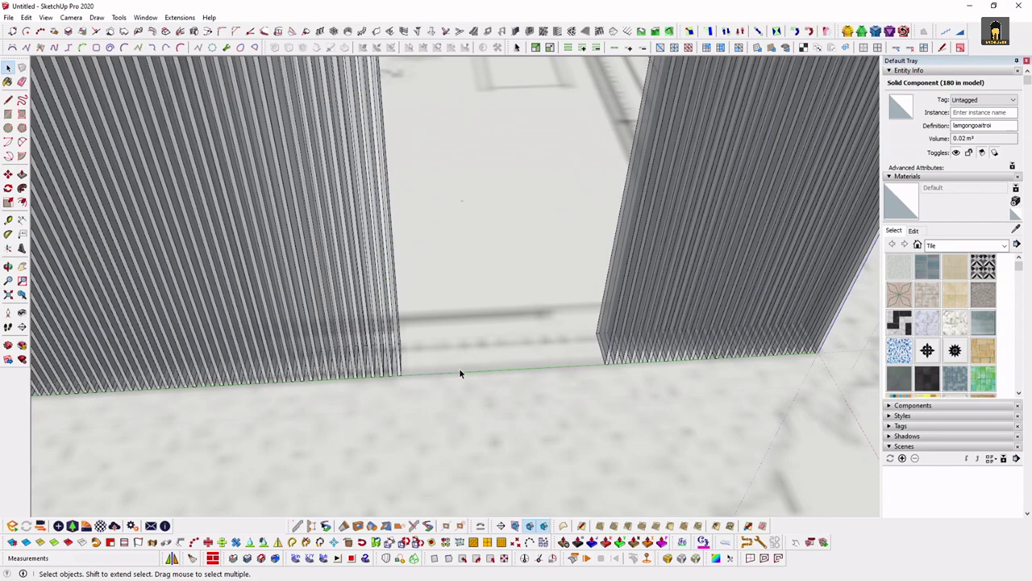
click(514, 405)
scroll(532, 391, down, 2)
scroll(540, 384, up, 3)
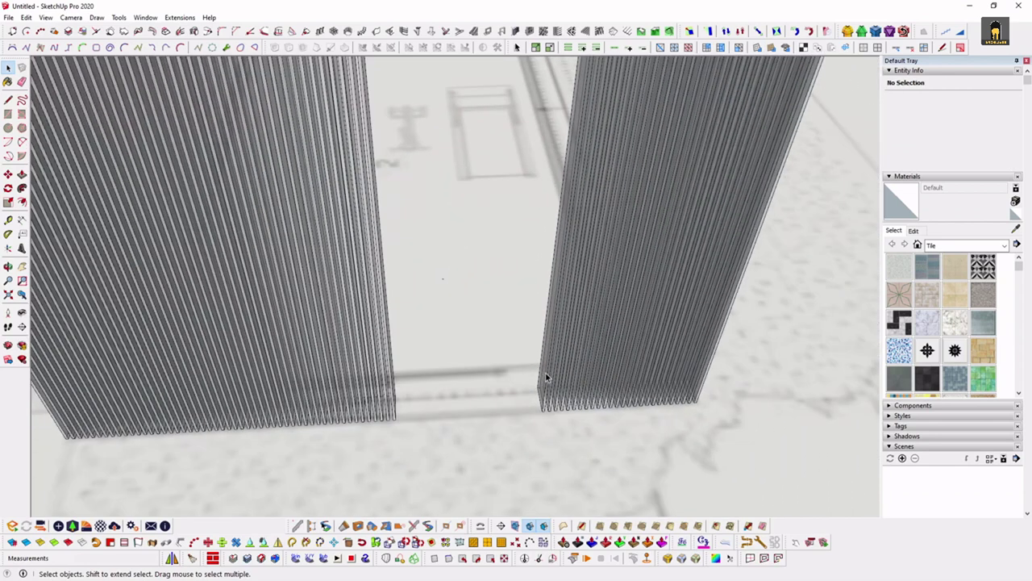
click(546, 347)
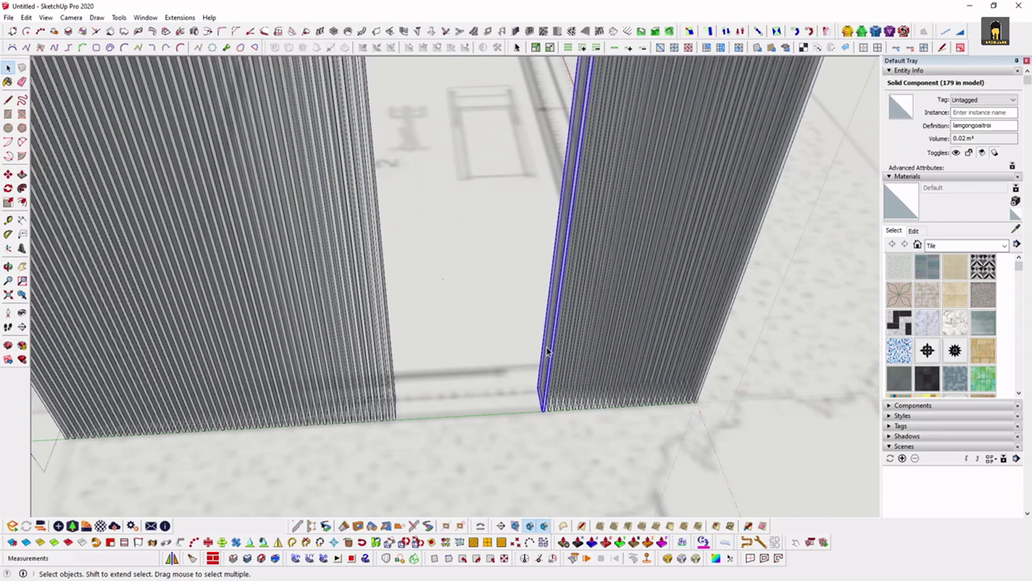
scroll(542, 355, down, 2)
scroll(541, 358, down, 1)
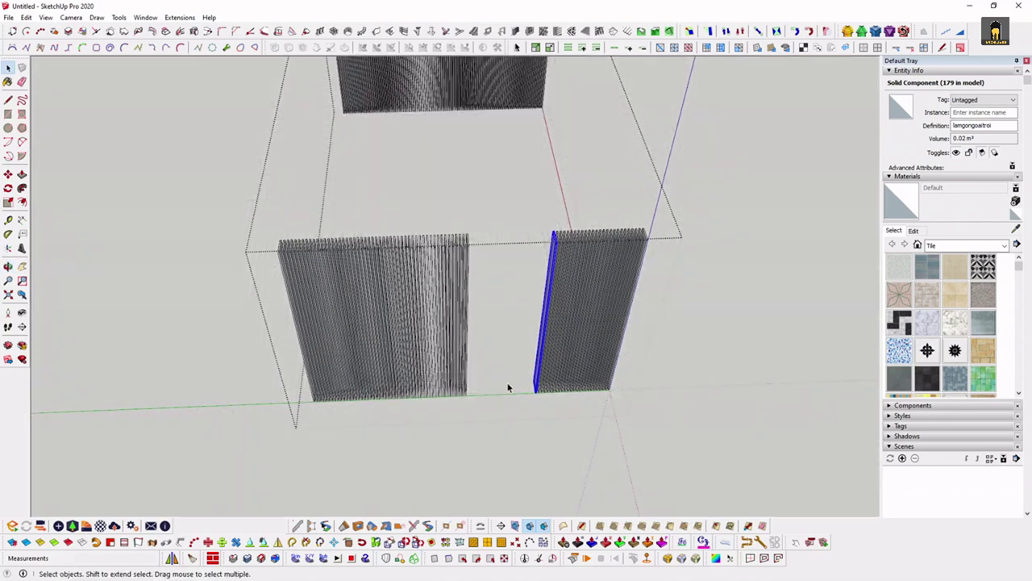
mouse_move(541, 355)
middle_down()
mouse_move(400, 216)
mouse_move(256, 138)
mouse_move(578, 120)
mouse_move(626, 132)
mouse_move(636, 182)
middle_up()
scroll(503, 392, up, 3)
scroll(518, 272, down, 3)
mouse_move(518, 271)
middle_down()
mouse_move(419, 368)
mouse_move(430, 293)
mouse_move(532, 272)
mouse_move(555, 250)
mouse_move(446, 227)
mouse_move(285, 298)
mouse_move(517, 387)
middle_up()
scroll(517, 387, up, 2)
scroll(513, 408, up, 2)
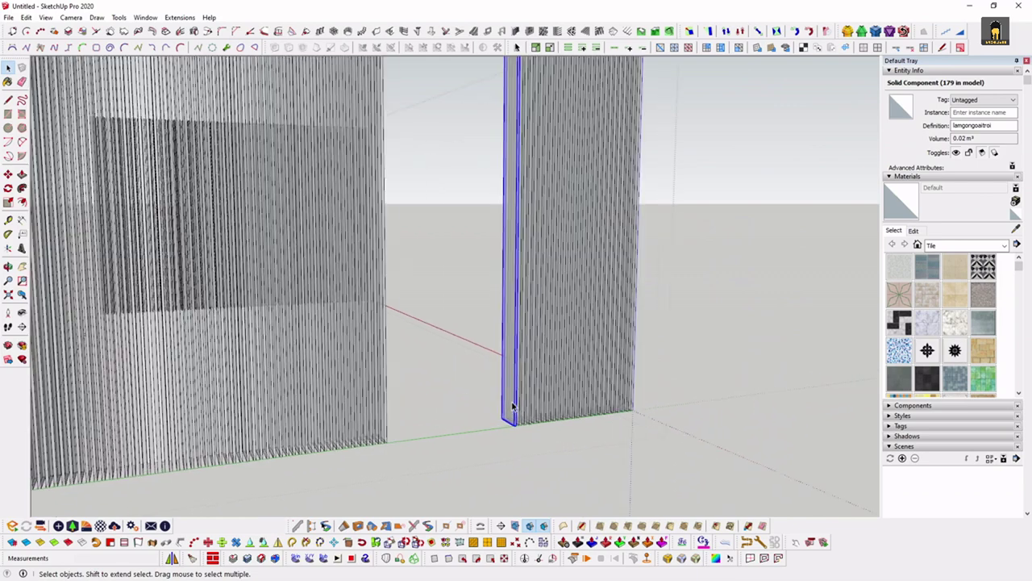
scroll(512, 407, down, 3)
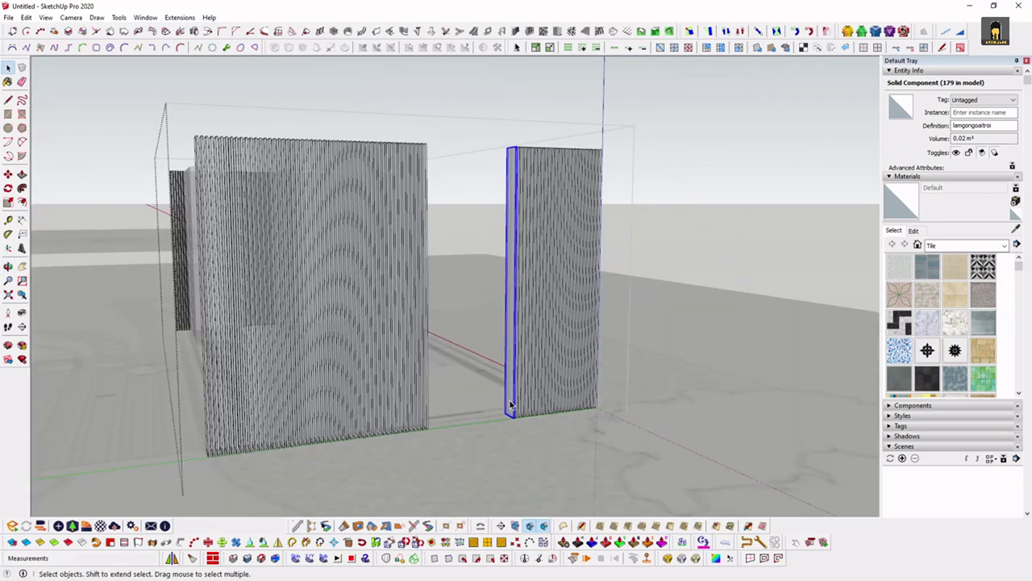
scroll(508, 411, up, 2)
mouse_move(508, 411)
middle_down()
mouse_move(367, 343)
mouse_move(369, 314)
mouse_move(537, 362)
mouse_move(533, 413)
middle_up()
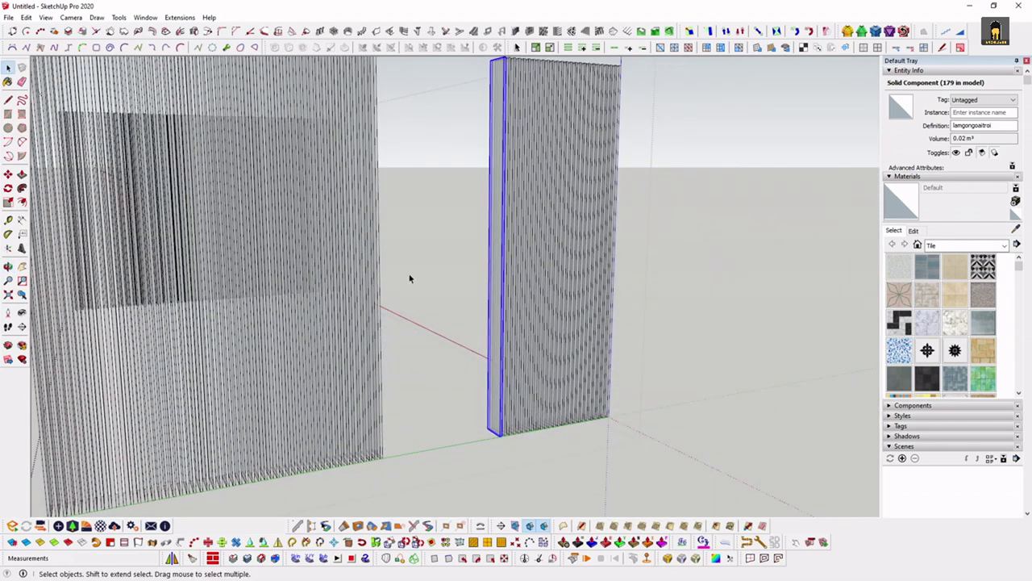
click(27, 18)
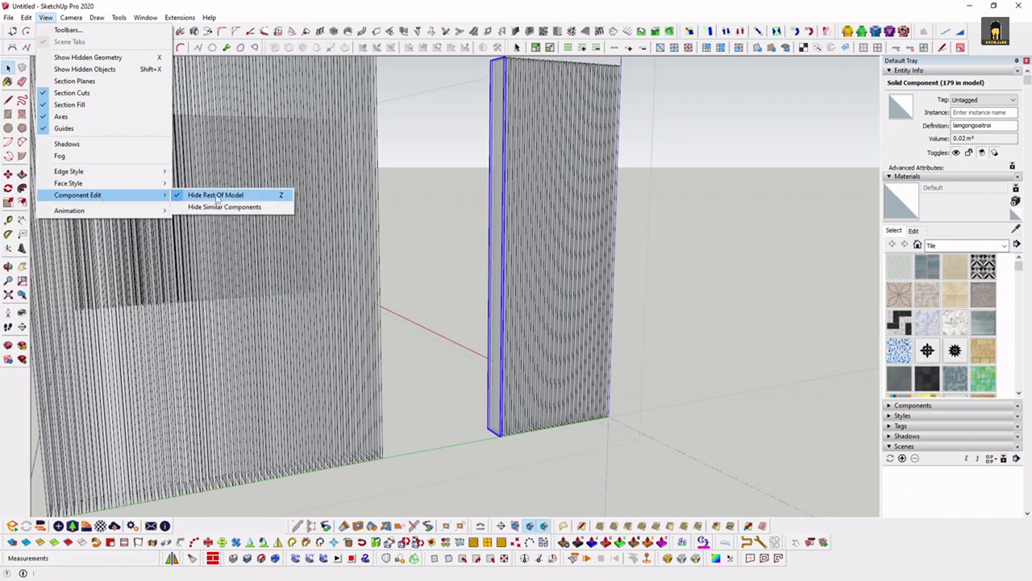
mouse_move(78, 195)
click(232, 195)
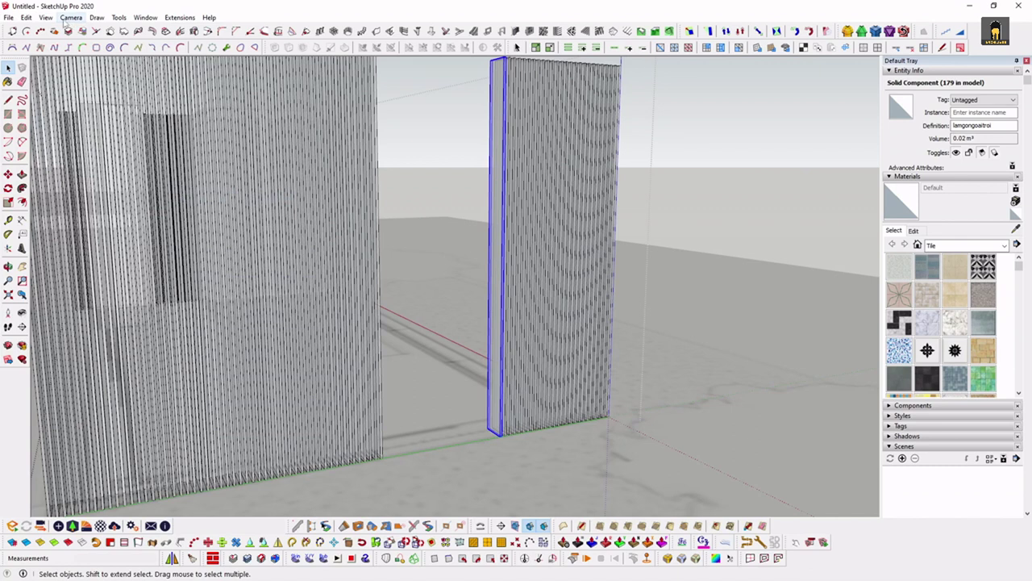
click(46, 16)
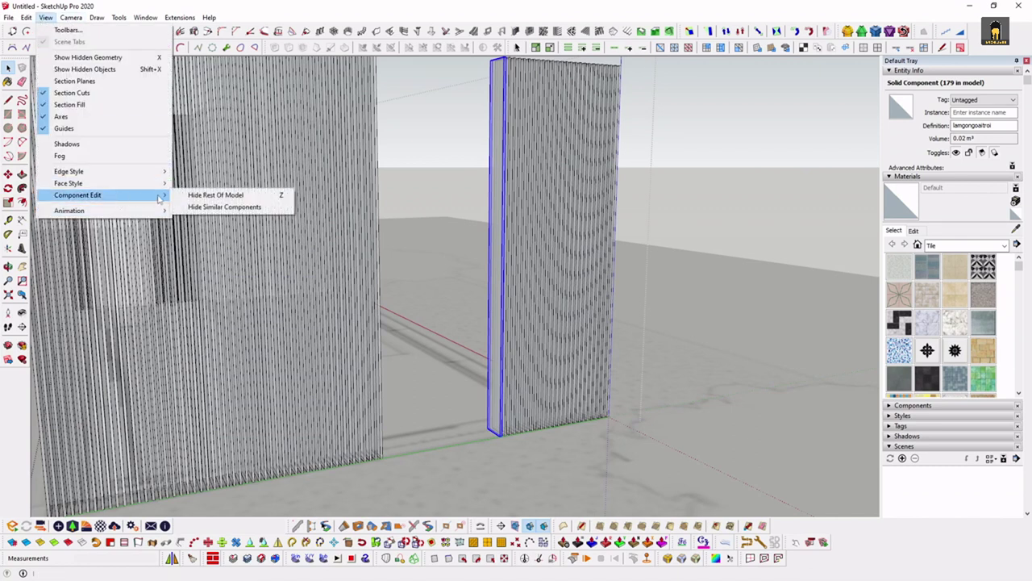
click(243, 196)
mouse_move(541, 286)
middle_down()
mouse_move(519, 375)
mouse_move(604, 282)
mouse_move(511, 210)
mouse_move(526, 178)
mouse_move(477, 191)
middle_up()
double_click(526, 178)
key(ctrl+a)
scroll(577, 186, up, 3)
scroll(545, 173, up, 2)
middle_drag(545, 172, 542, 188)
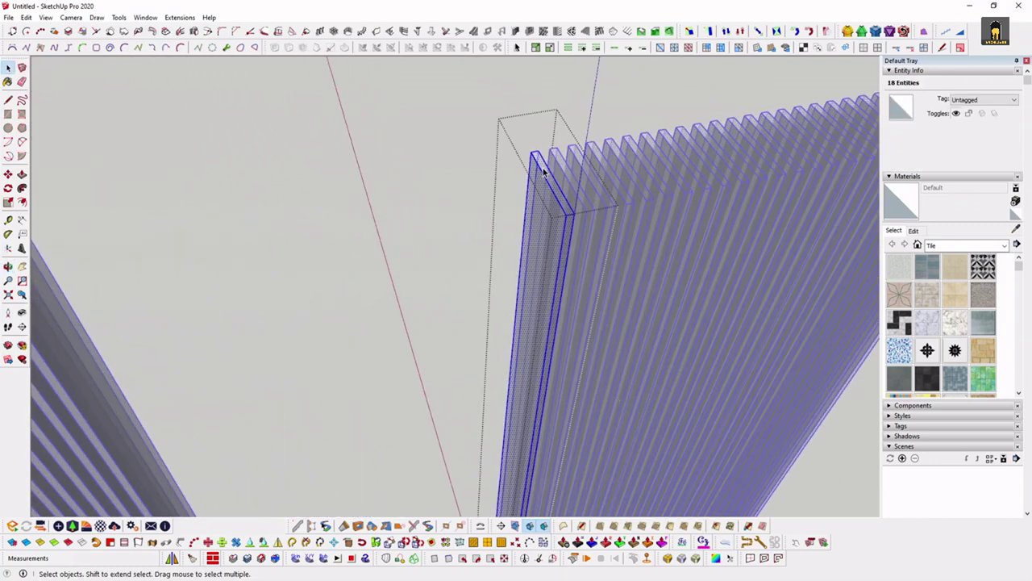
scroll(542, 188, down, 3)
scroll(542, 188, down, 3)
scroll(572, 282, down, 3)
middle_drag(572, 282, 444, 136)
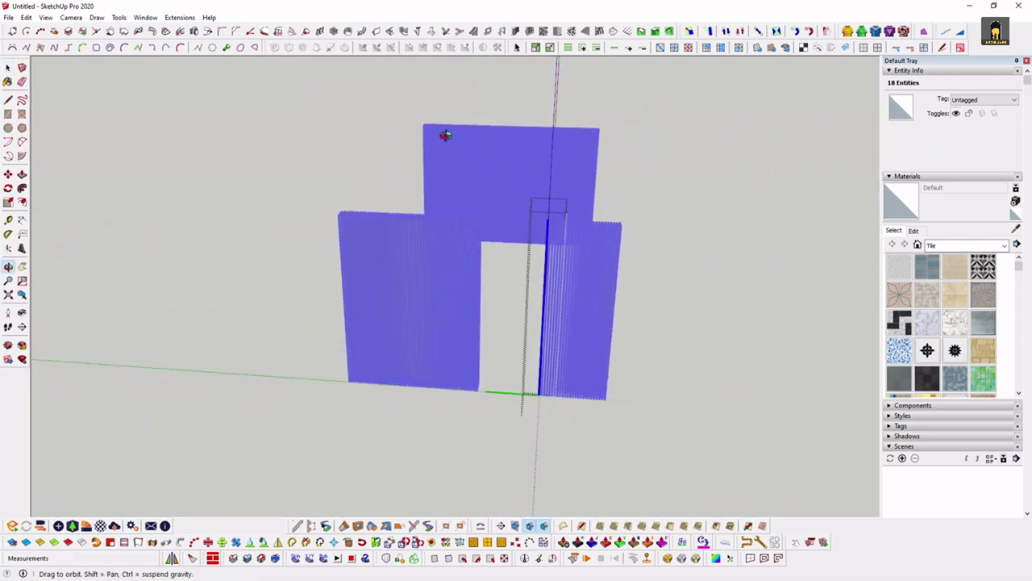
middle_drag(514, 217, 721, 247)
scroll(211, 231, up, 5)
scroll(424, 254, down, 3)
scroll(525, 247, down, 3)
scroll(553, 249, up, 3)
scroll(349, 233, up, 3)
scroll(349, 234, down, 3)
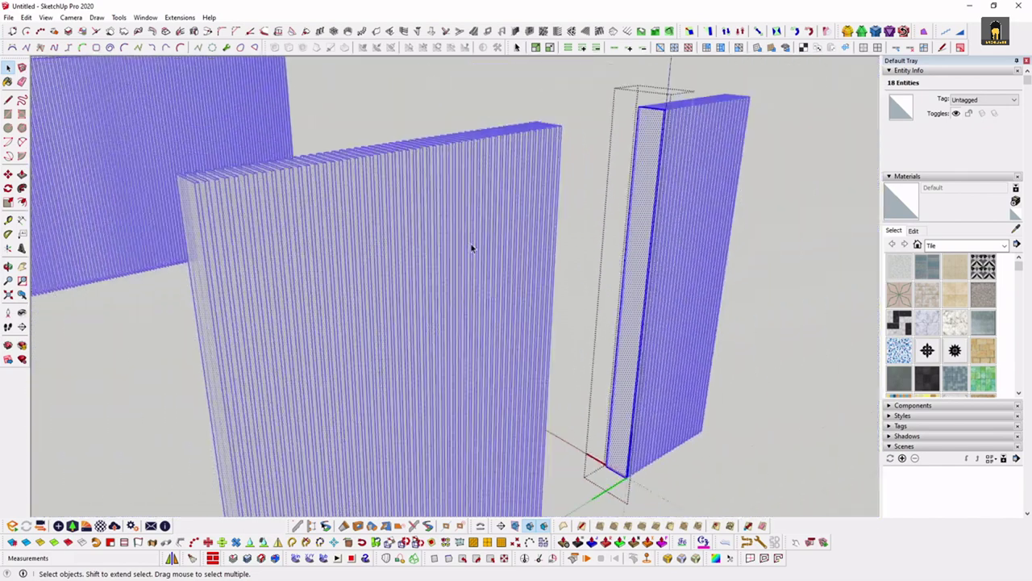
middle_drag(472, 247, 392, 223)
scroll(682, 254, up, 3)
middle_drag(682, 254, 405, 254)
scroll(404, 254, down, 3)
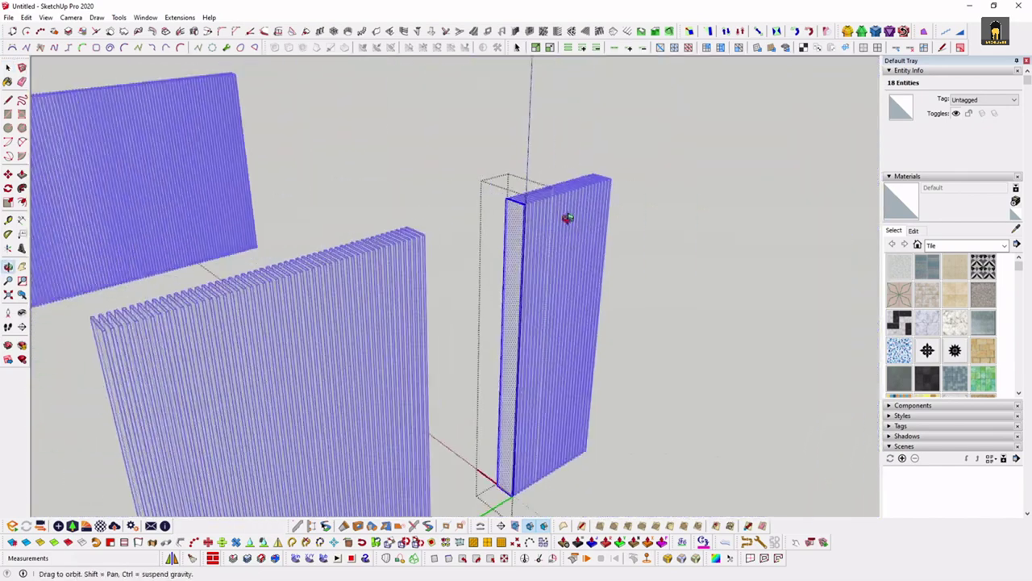
scroll(253, 306, up, 3)
key(Escape)
click(251, 292)
key(ctrl+a)
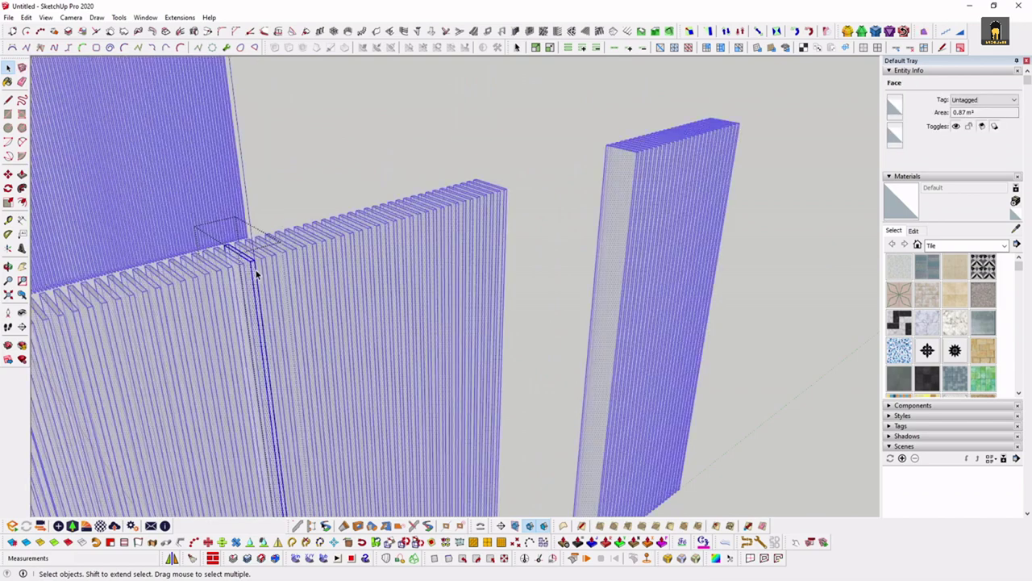
mouse_move(283, 286)
middle_down()
mouse_move(346, 202)
mouse_move(323, 157)
middle_up()
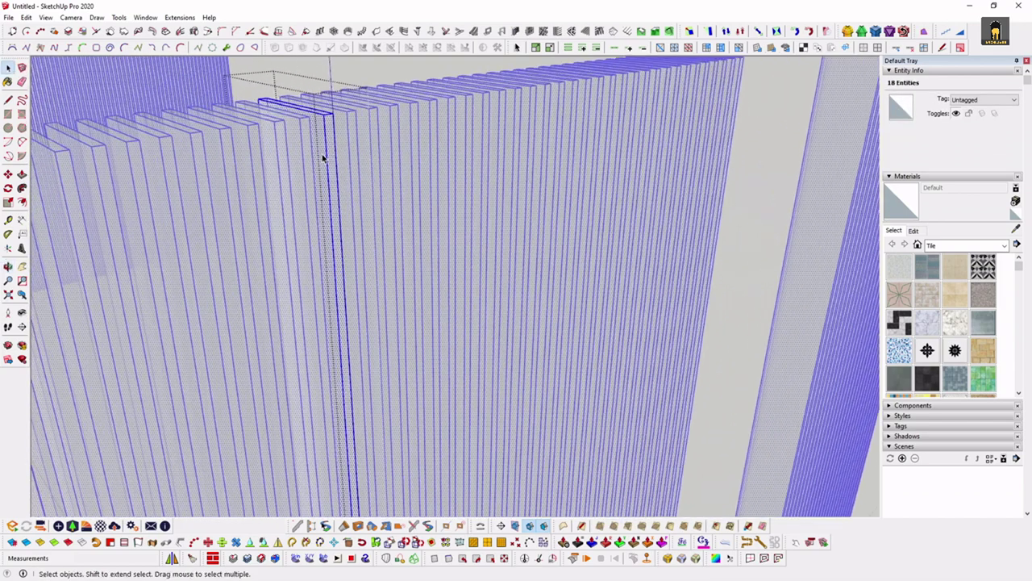
click(64, 18)
mouse_move(46, 16)
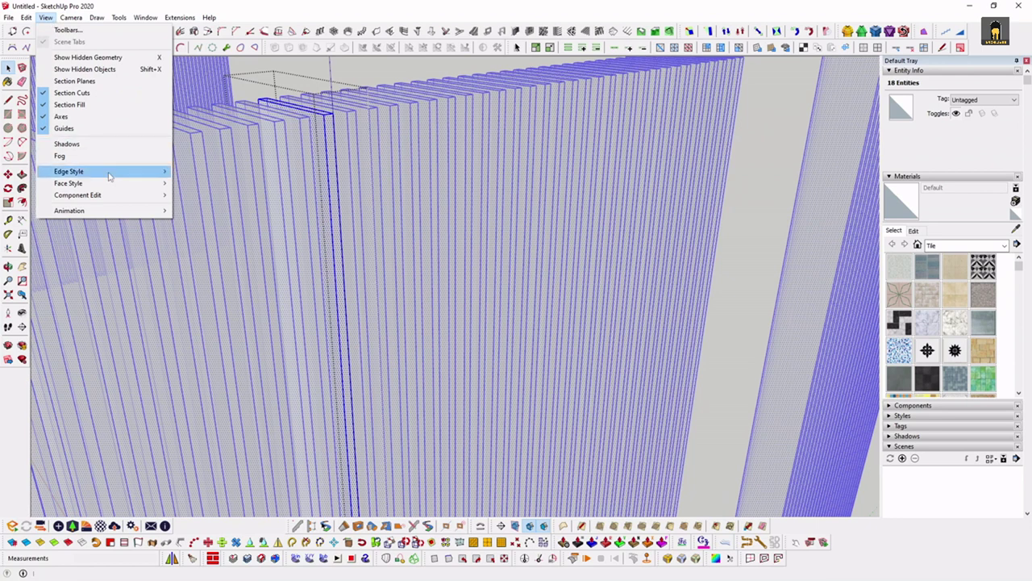
mouse_move(77, 195)
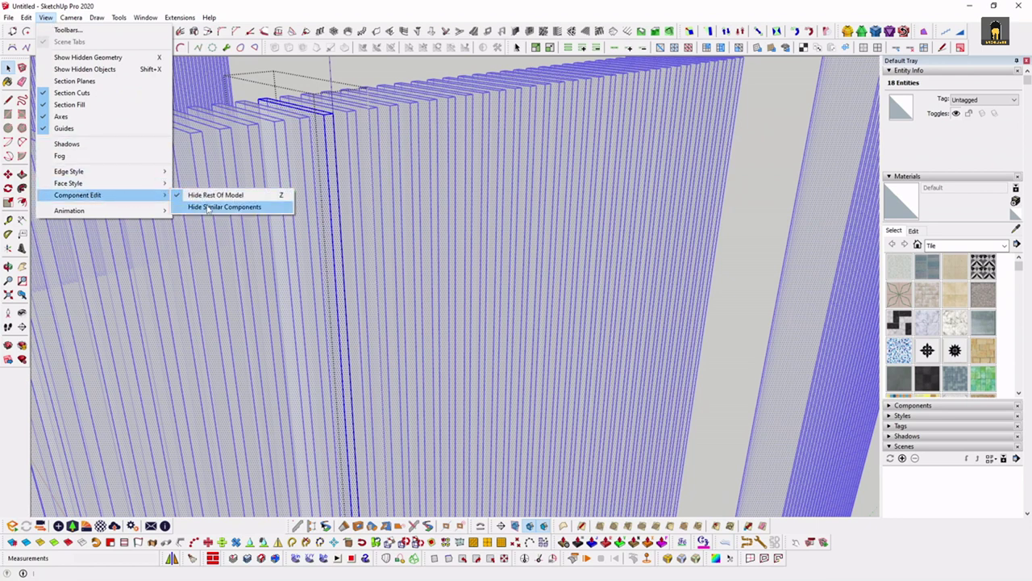
click(207, 207)
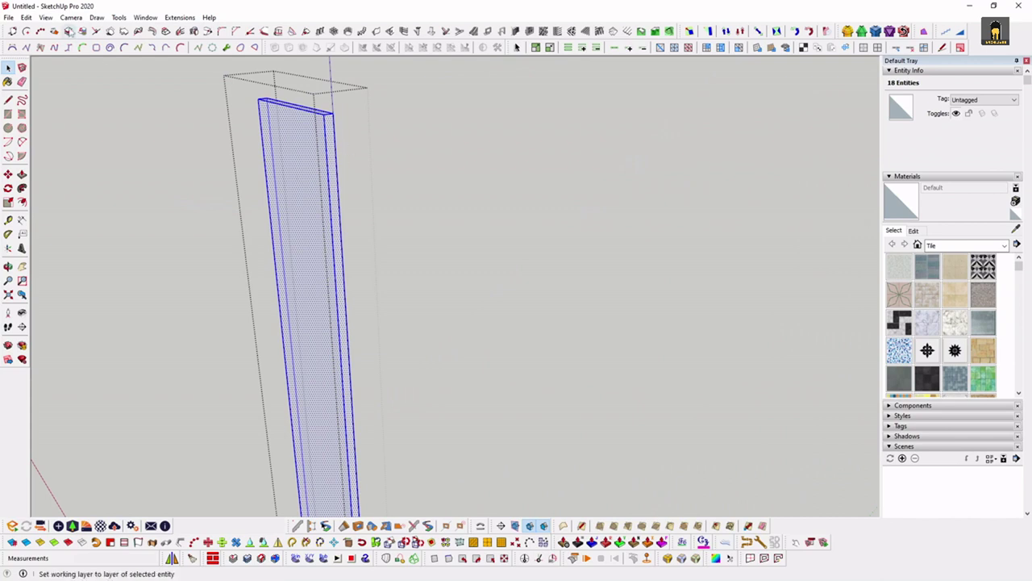
click(46, 19)
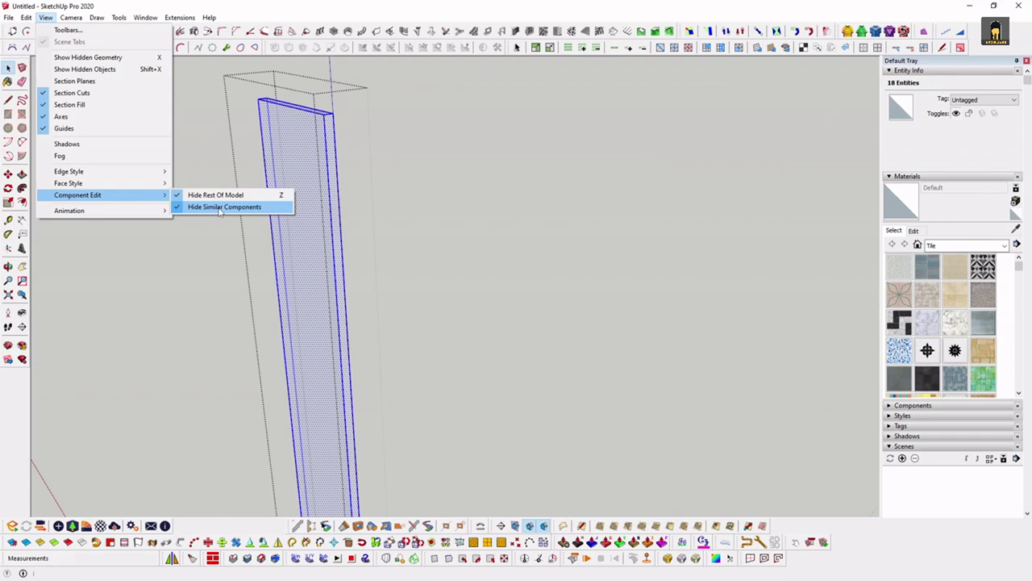
click(219, 207)
scroll(311, 208, down, 5)
scroll(347, 198, down, 5)
mouse_move(357, 179)
middle_down()
mouse_move(409, 209)
mouse_move(357, 253)
mouse_move(375, 282)
mouse_move(378, 253)
middle_up()
scroll(462, 201, up, 3)
scroll(443, 193, up, 3)
click(387, 246)
click(71, 17)
mouse_move(68, 183)
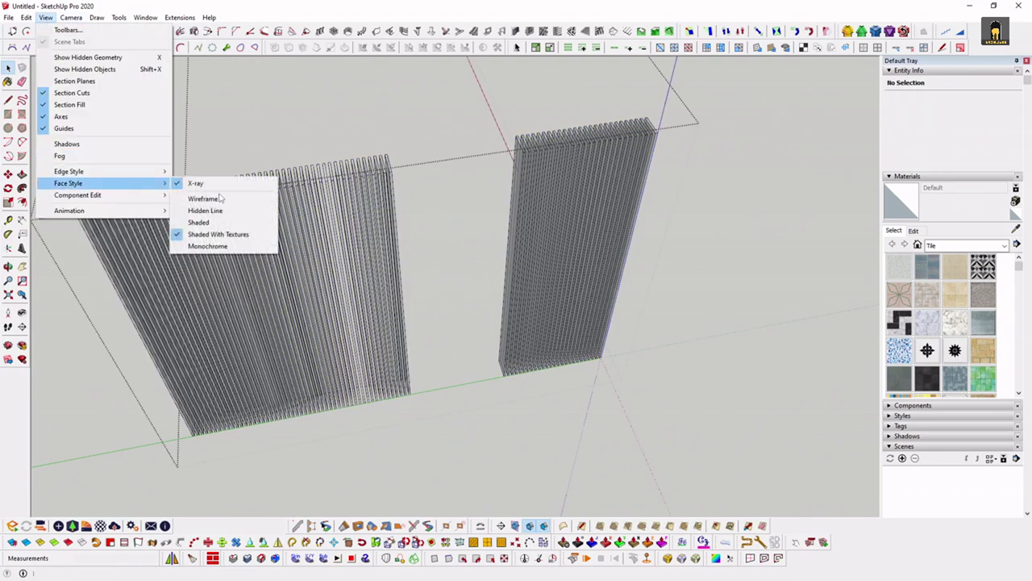
Turn off X-ray face style and orbit around the now solid walled room
click(216, 186)
middle_drag(306, 267, 412, 304)
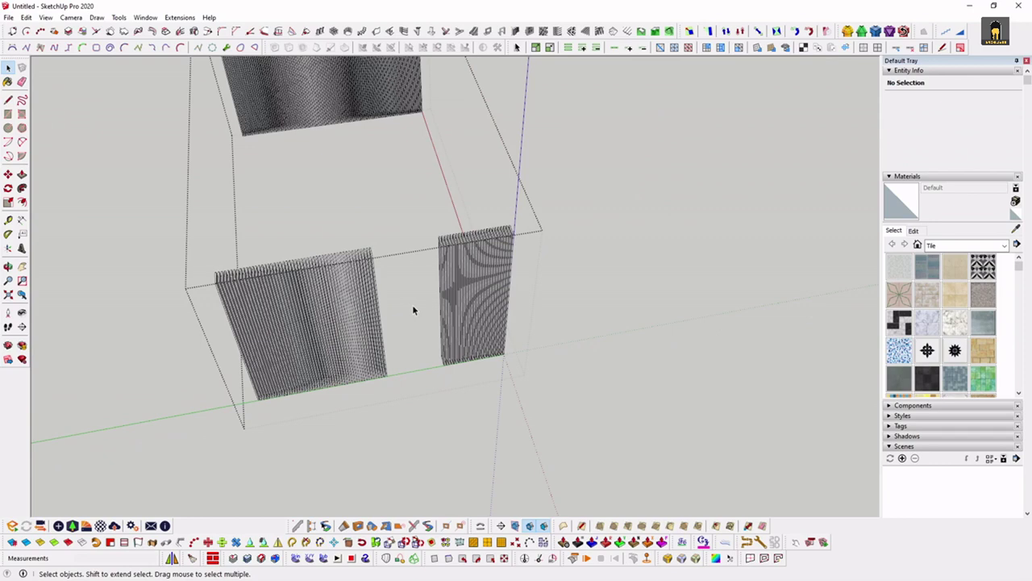
scroll(412, 304, down, 5)
middle_drag(513, 283, 567, 288)
scroll(567, 288, up, 5)
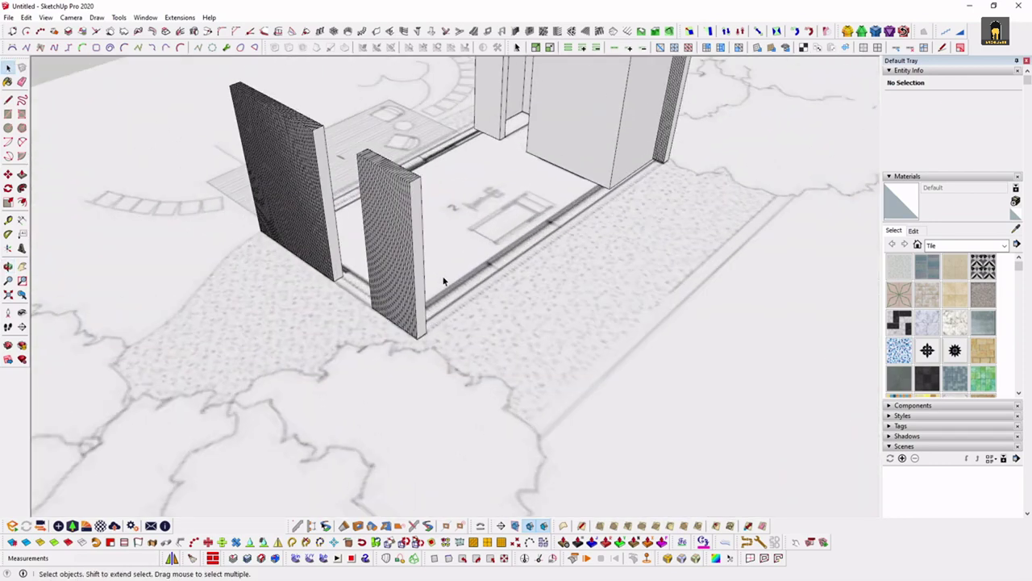
middle_drag(484, 291, 115, 309)
scroll(298, 201, up, 3)
middle_drag(298, 201, 479, 376)
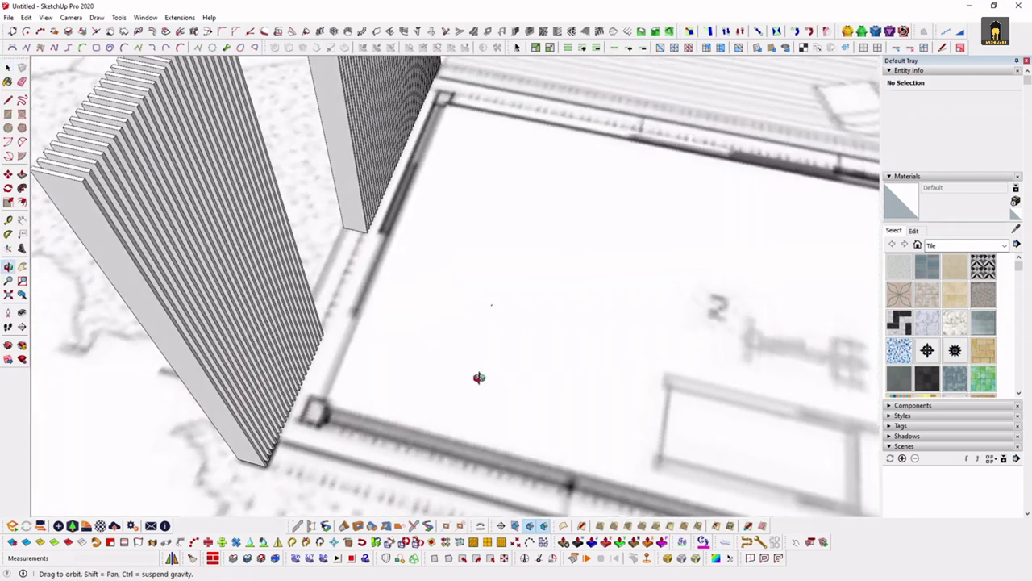
scroll(299, 323, down, 5)
middle_drag(348, 321, 624, 315)
scroll(514, 293, down, 3)
mouse_move(514, 294)
middle_down()
mouse_move(451, 242)
mouse_move(461, 272)
mouse_move(219, 102)
middle_up()
scroll(439, 206, up, 4)
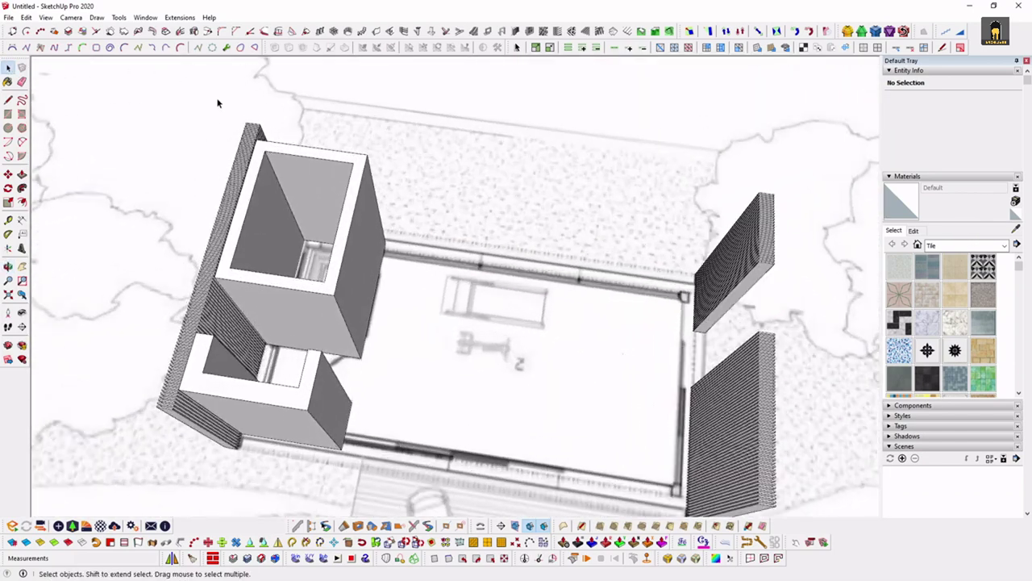
scroll(258, 117, up, 5)
Try starting a rectangle at the slat wall's top corner, then cancel it with Esc
key(r)
click(250, 138)
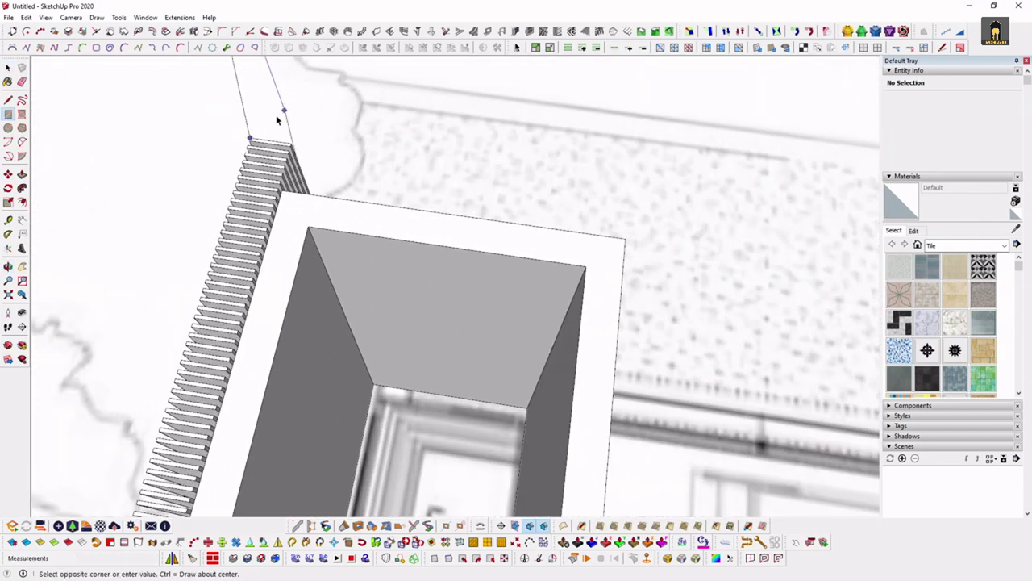
key(space)
middle_drag(276, 119, 45, 99)
click(9, 115)
scroll(196, 108, up, 3)
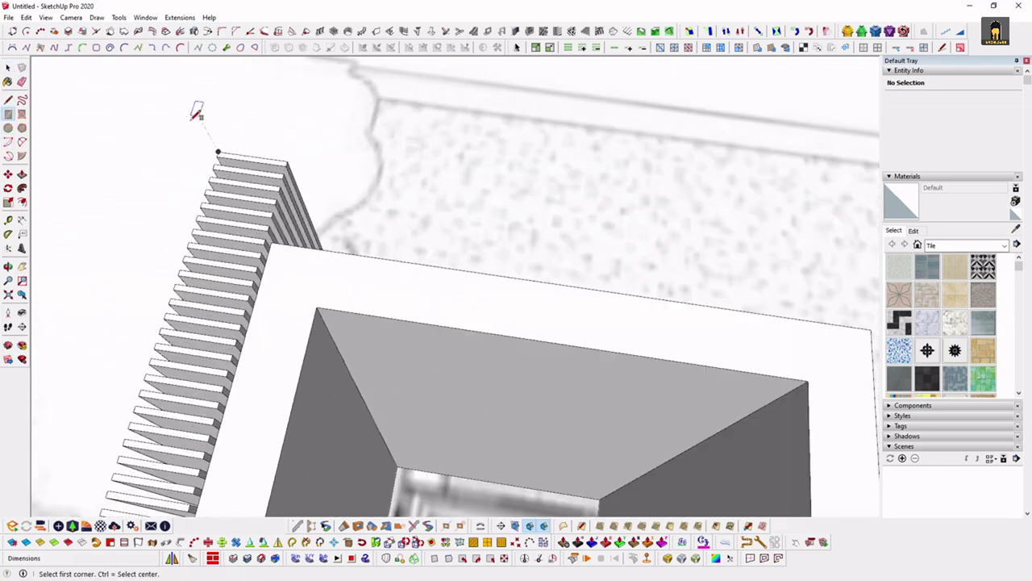
click(221, 146)
scroll(230, 139, up, 2)
scroll(309, 61, down, 3)
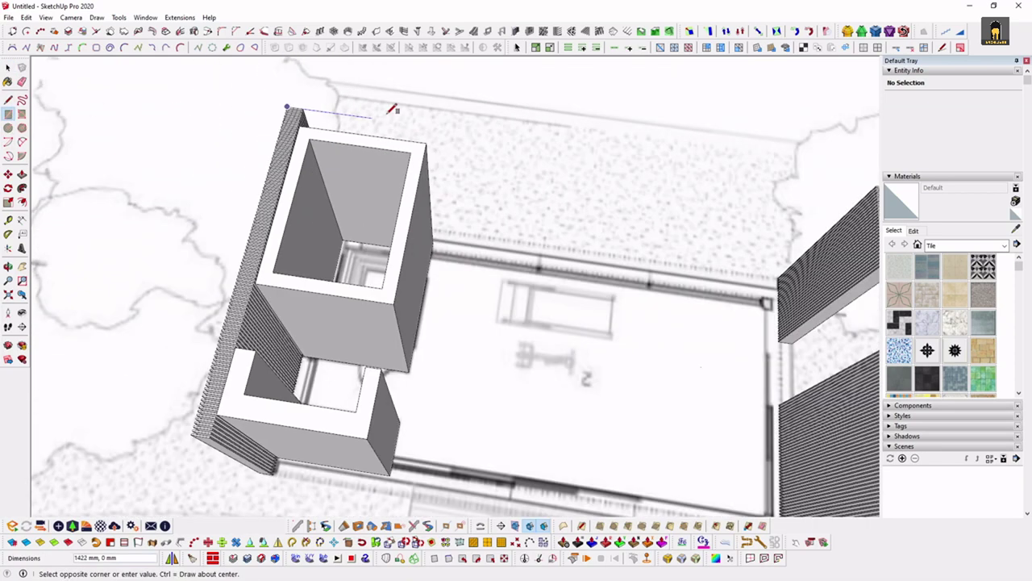
scroll(309, 61, down, 2)
scroll(321, 275, up, 3)
scroll(321, 274, up, 2)
scroll(321, 274, up, 1)
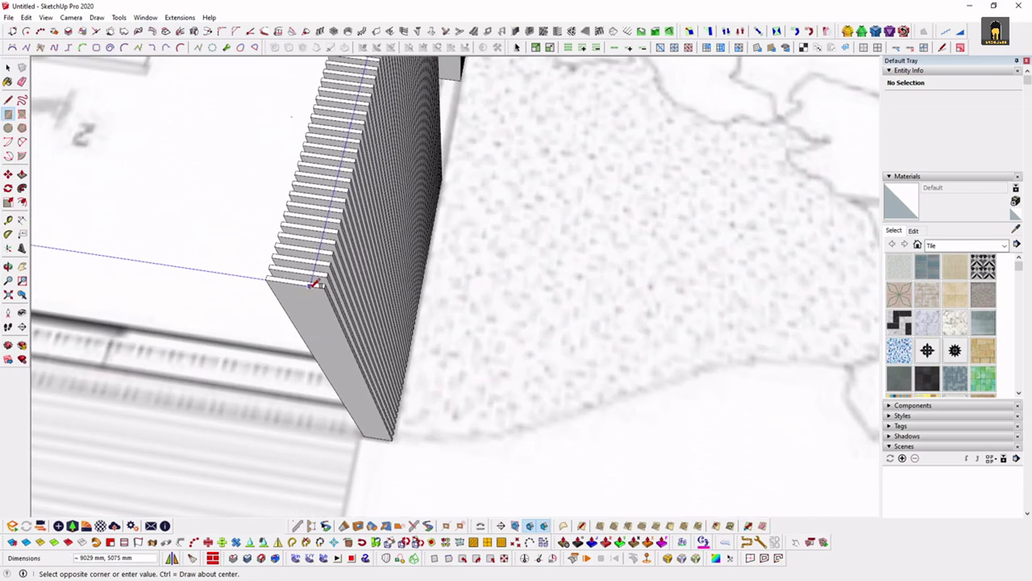
scroll(321, 274, up, 2)
key(Escape)
scroll(534, 283, down, 3)
scroll(433, 307, down, 2)
mouse_move(433, 306)
middle_down()
mouse_move(444, 122)
mouse_move(437, 190)
mouse_move(359, 152)
middle_up()
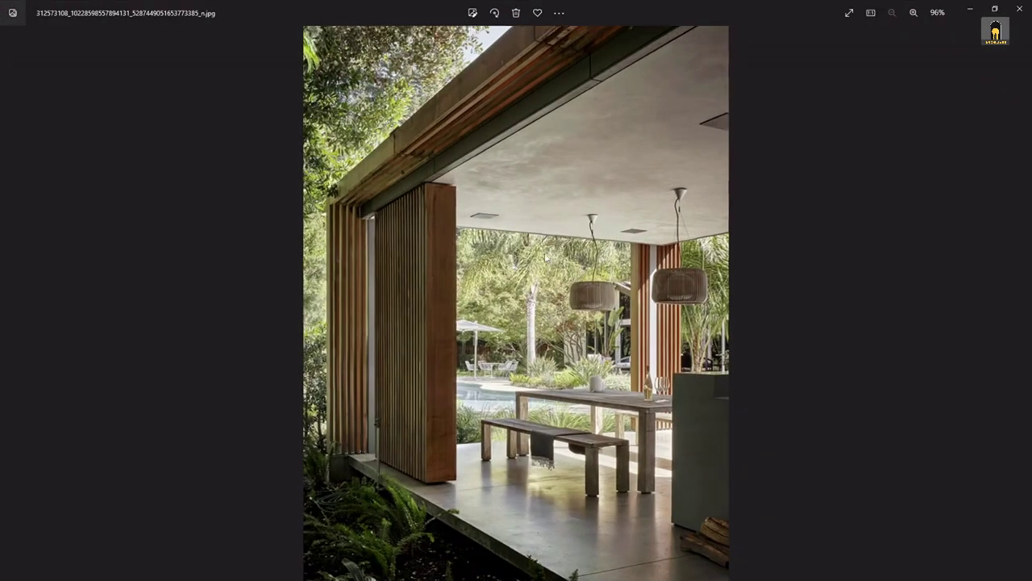
Step through the pavilion reference photos with the arrow keys
key(Right)
key(Right)
key(Right)
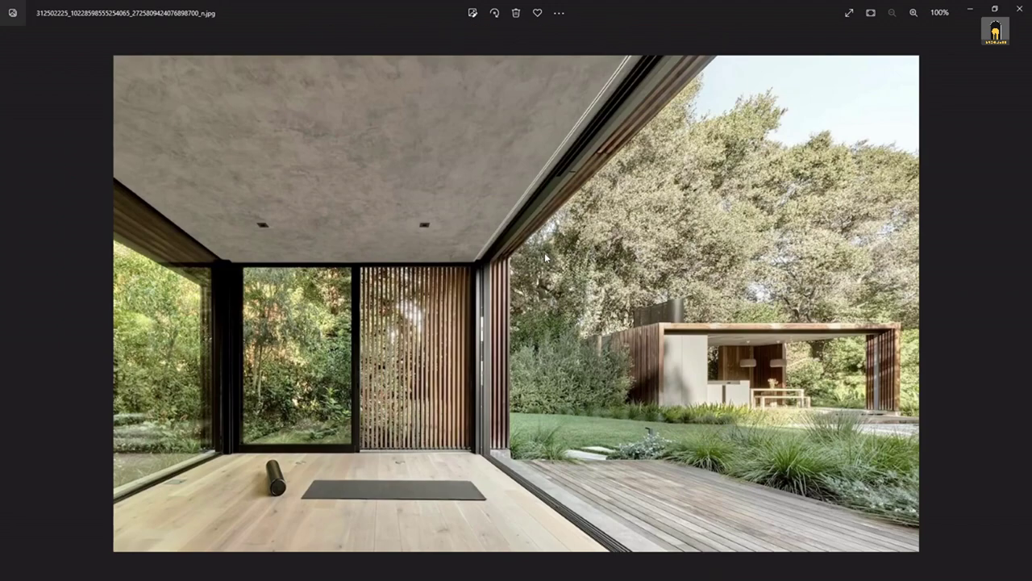
key(Right)
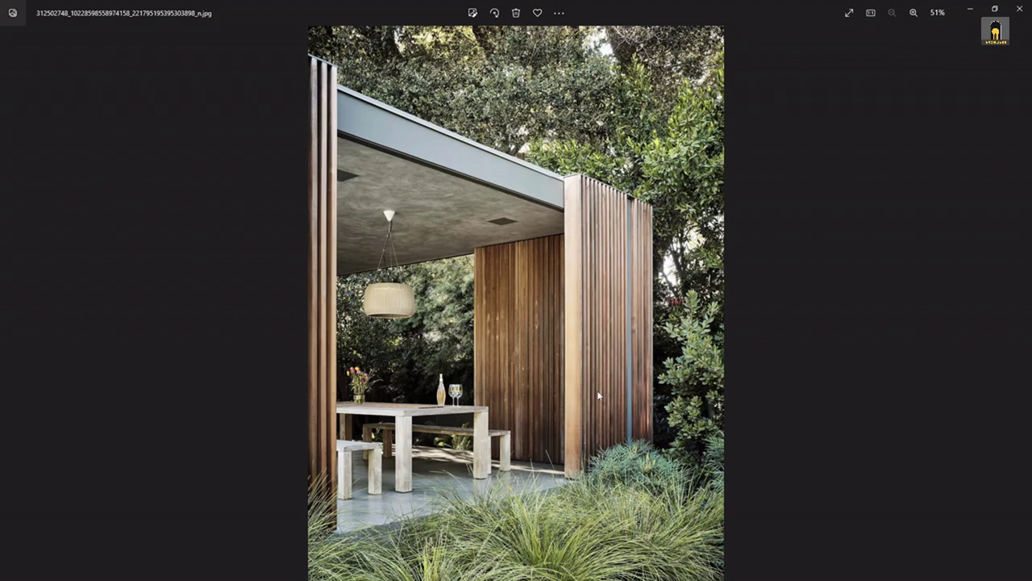
key(Right)
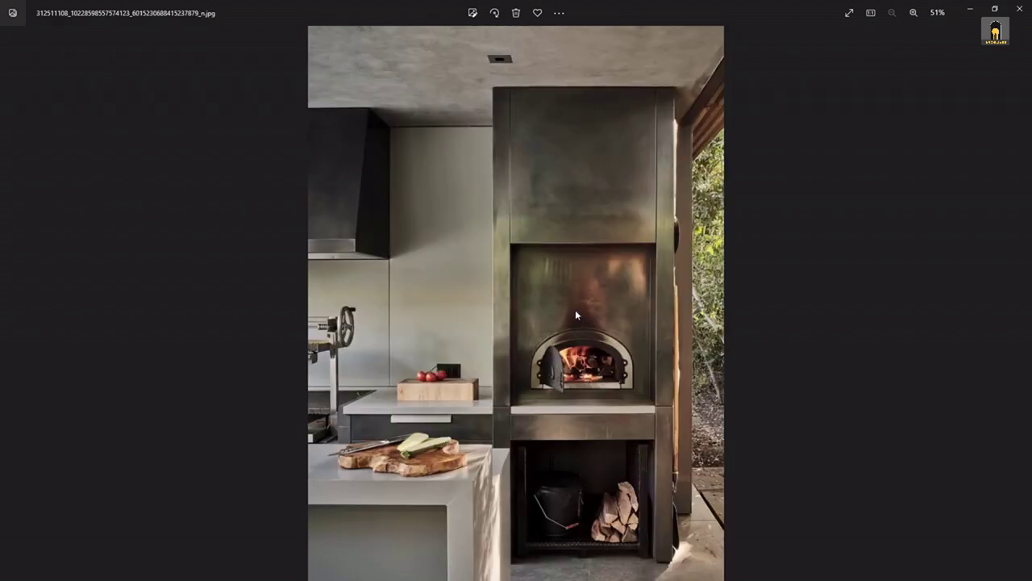
key(Right)
scroll(573, 351, up, 3)
scroll(573, 345, up, 2)
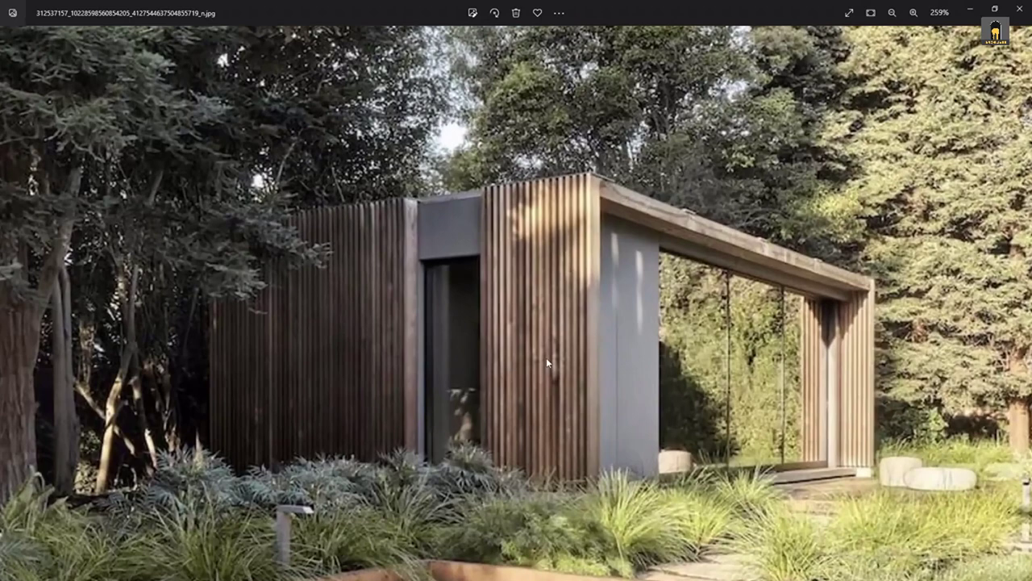
scroll(546, 357, down, 3)
scroll(550, 342, down, 2)
scroll(564, 340, down, 1)
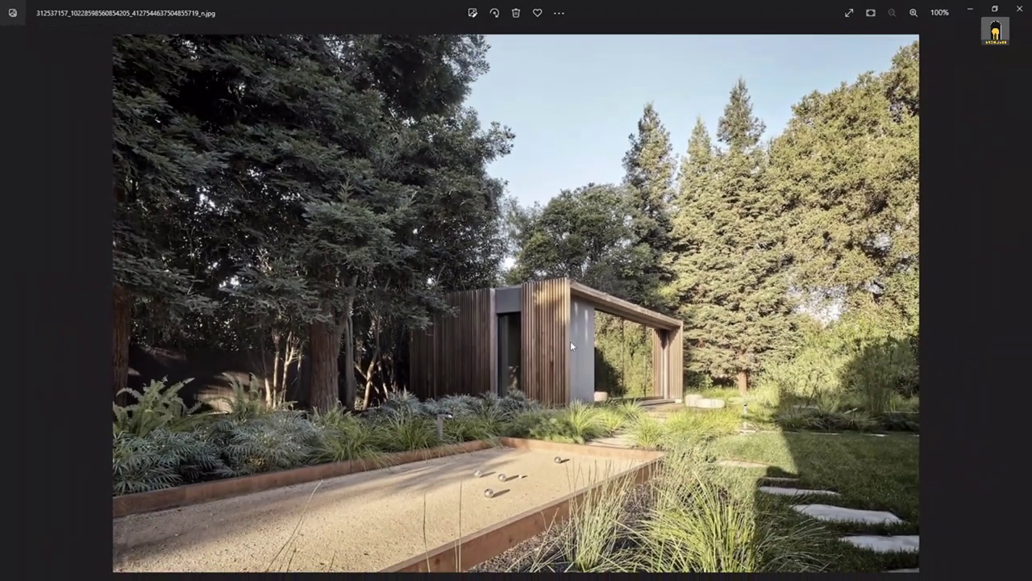
key(Right)
scroll(347, 254, up, 2)
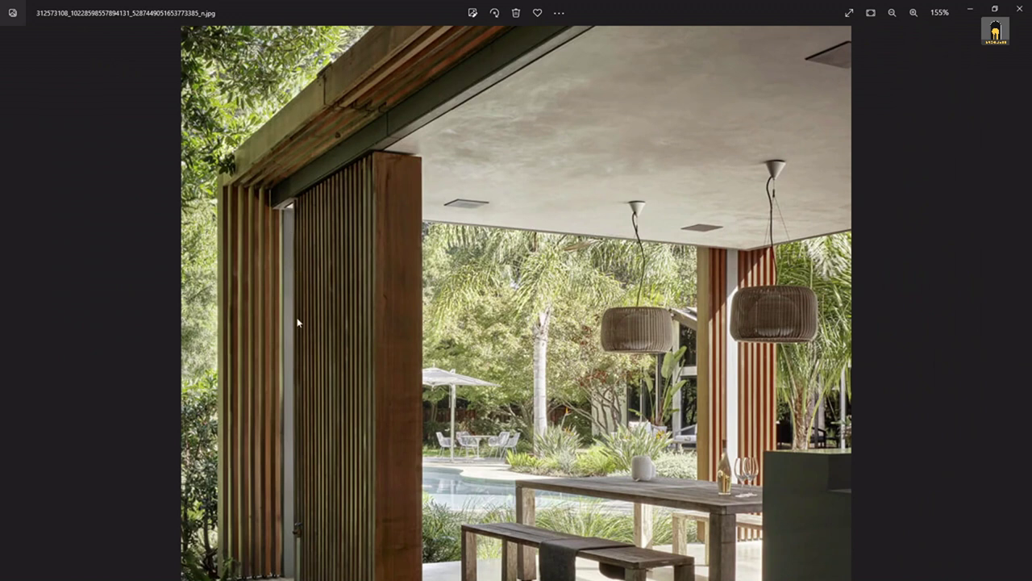
scroll(401, 225, down, 1)
scroll(400, 225, down, 1)
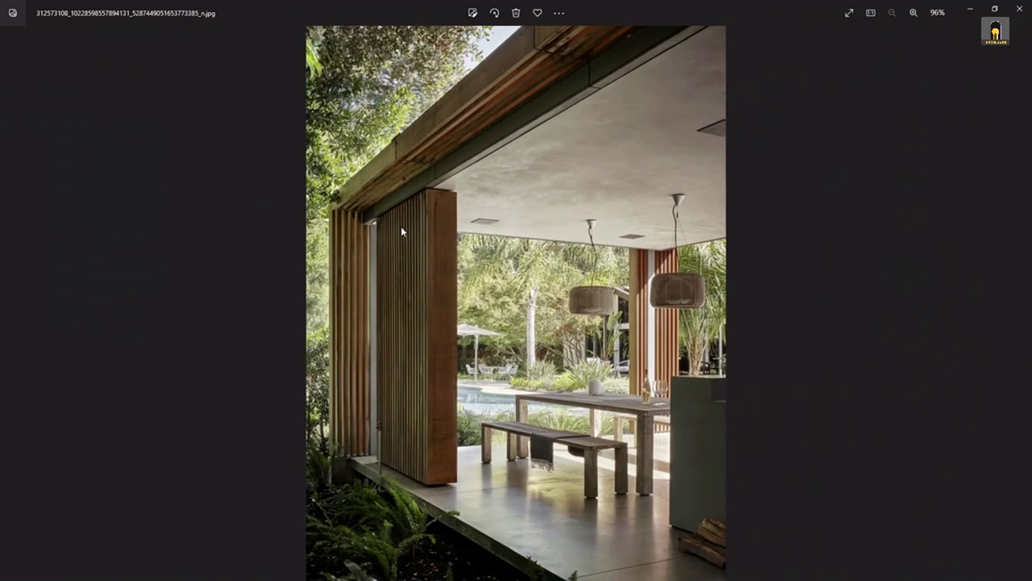
Zoom into the open garden pavilion photo for a close view of its wood-clad roof edge
key(Right)
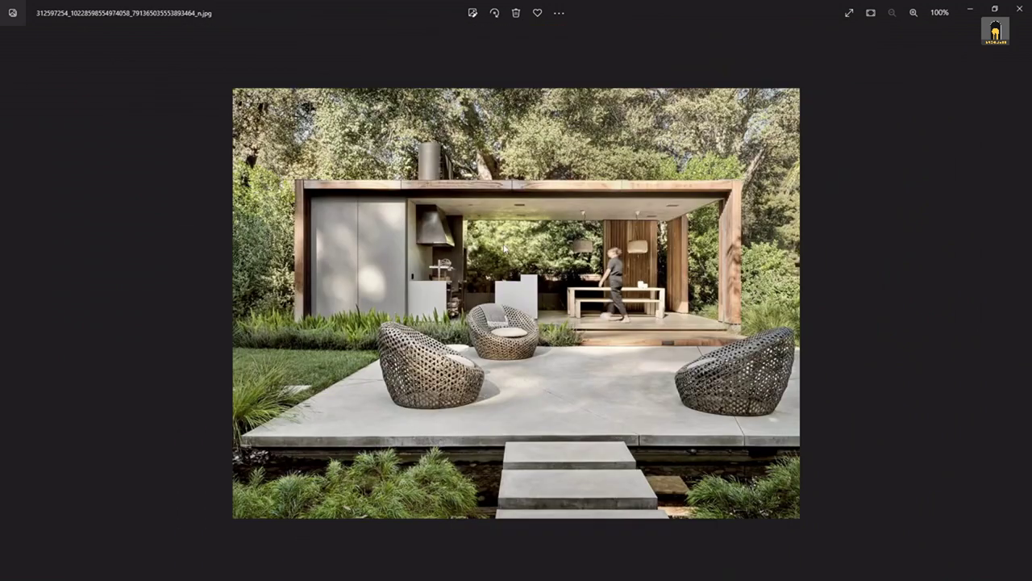
scroll(666, 240, up, 1)
scroll(673, 243, up, 1)
scroll(686, 248, up, 1)
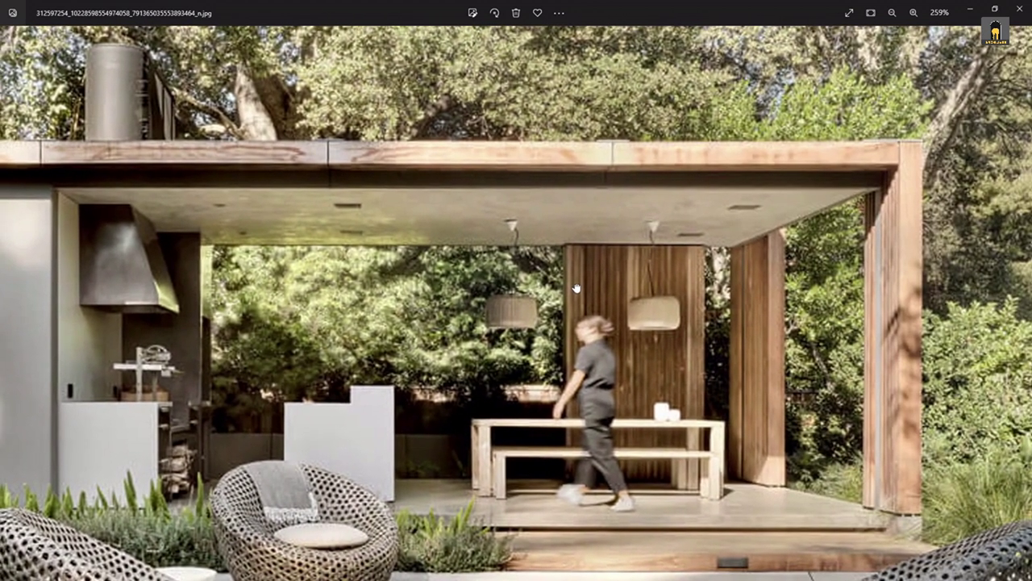
drag(575, 288, 580, 292)
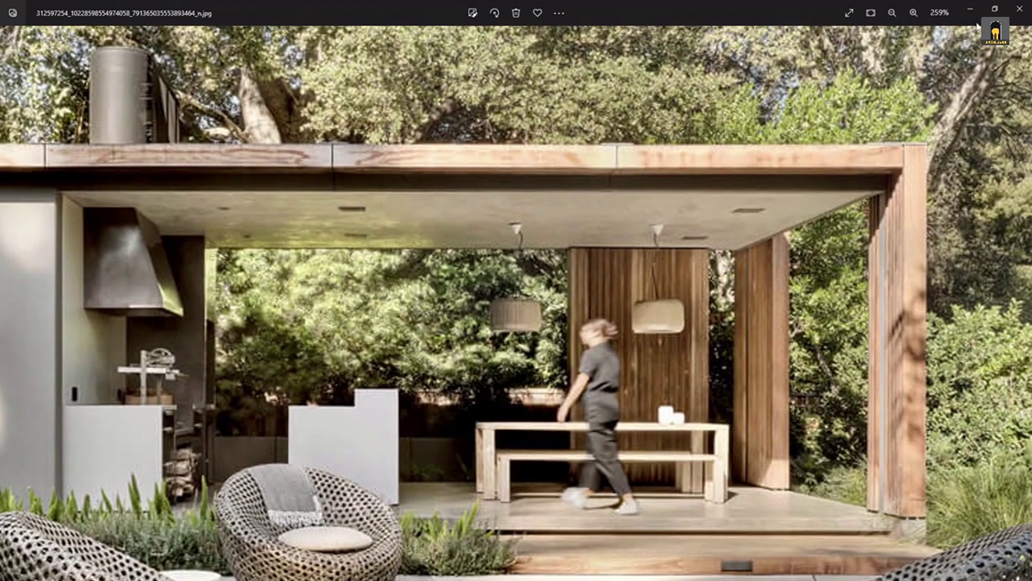
click(971, 9)
Select the whole roof and push/pull it down into a 300 mm slab
scroll(517, 214, up, 6)
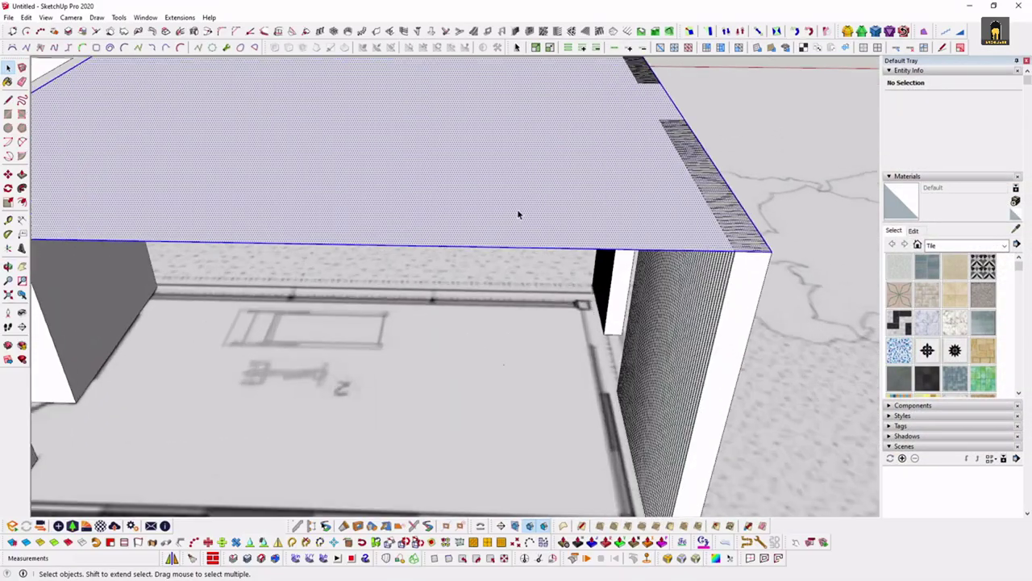
triple_click(523, 199)
mouse_move(523, 200)
middle_down()
mouse_move(642, 230)
mouse_move(594, 277)
middle_up()
scroll(715, 193, up, 5)
mouse_move(665, 197)
middle_down()
mouse_move(714, 203)
mouse_move(801, 156)
mouse_move(638, 210)
middle_up()
key(p)
click(630, 183)
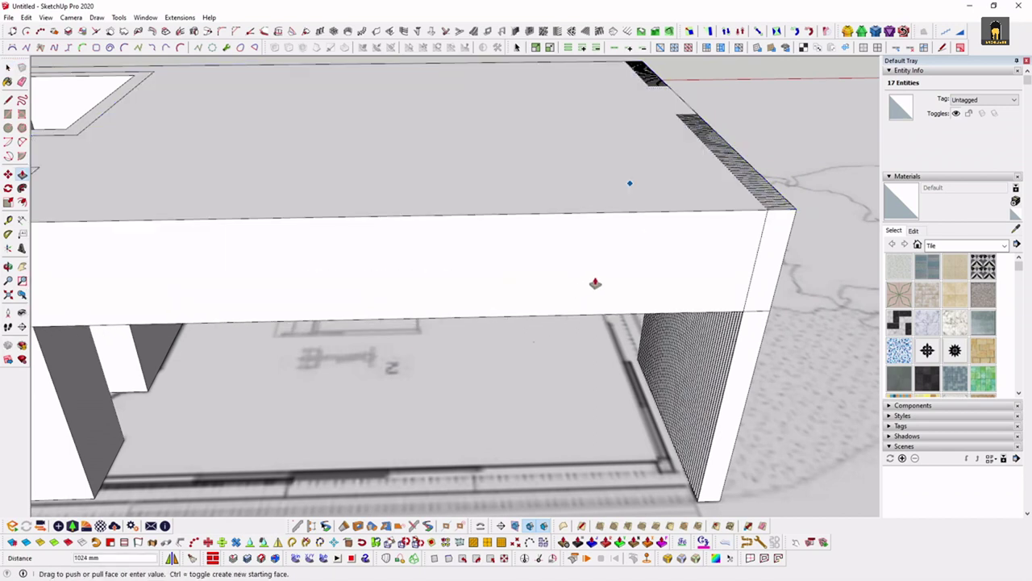
text(0)
key(Return)
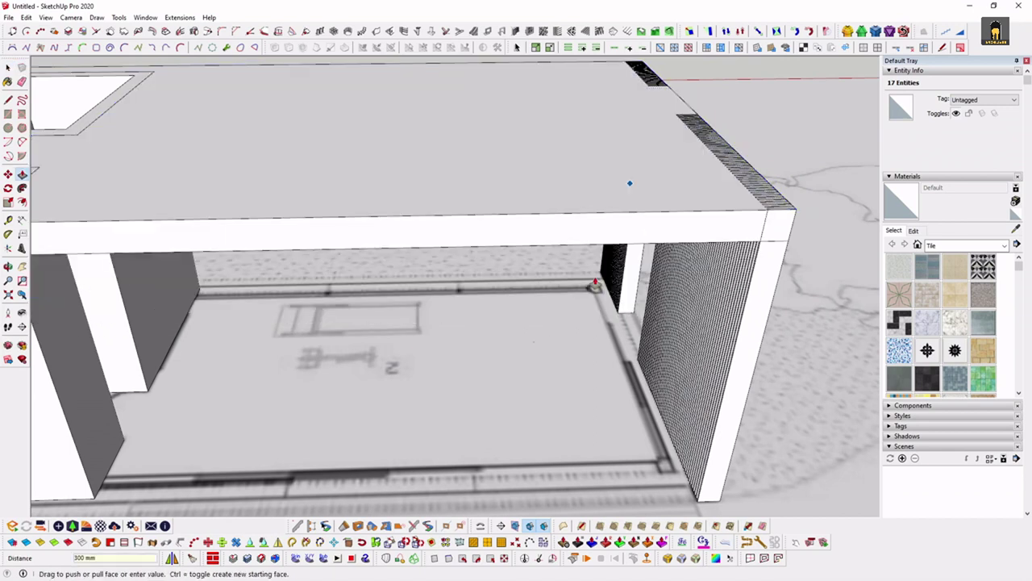
key(space)
Select the new roof slab and delete it
scroll(629, 183, down, 5)
middle_drag(516, 242, 482, 265)
scroll(596, 272, up, 4)
click(594, 268)
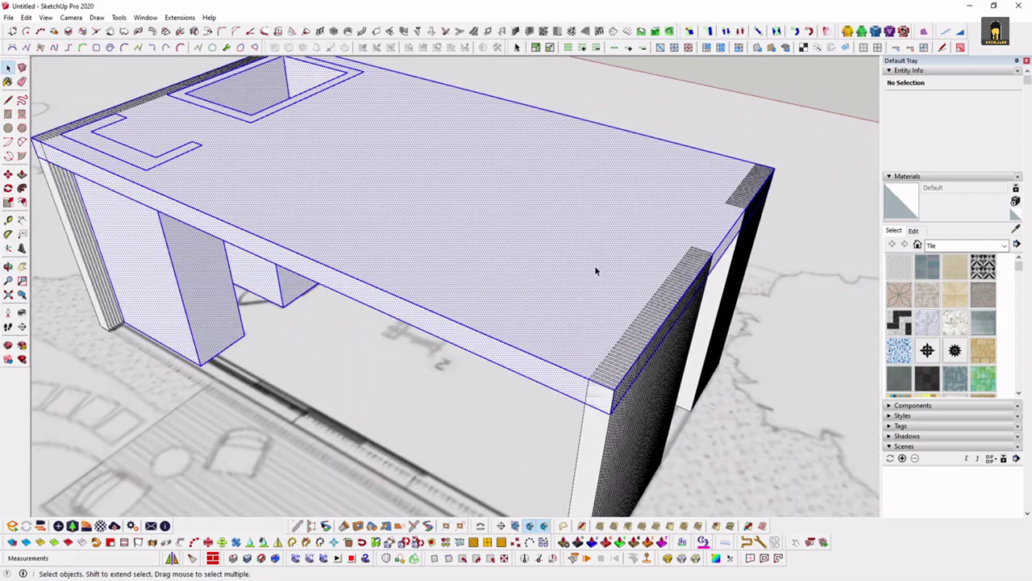
scroll(595, 270, down, 3)
mouse_move(525, 221)
middle_down()
mouse_move(470, 232)
mouse_move(616, 153)
mouse_move(457, 201)
mouse_move(476, 256)
mouse_move(249, 282)
middle_up()
key(Delete)
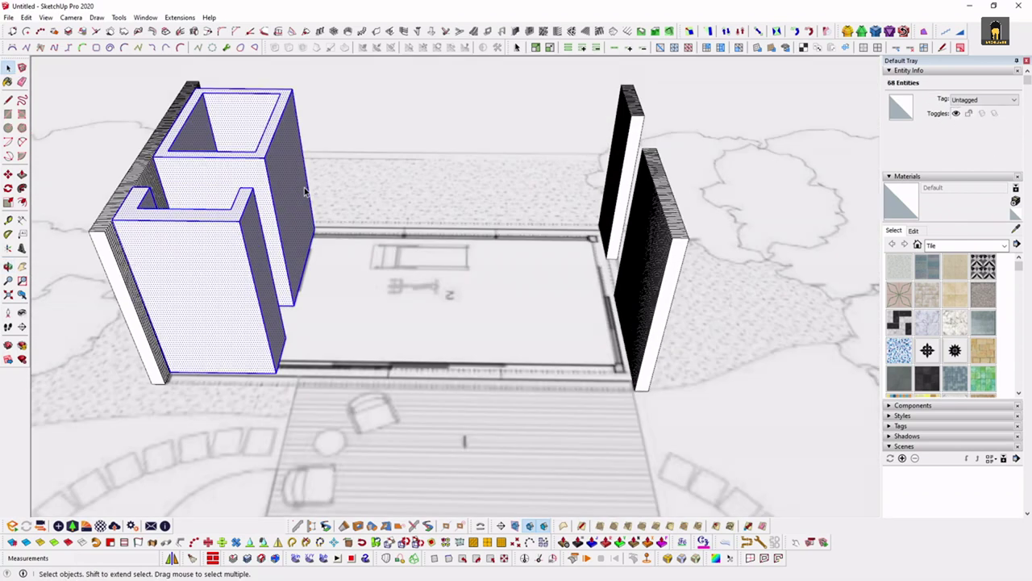
Group the box walls together and orbit to a new angle over the site
key(g)
scroll(305, 191, down, 3)
middle_drag(305, 191, 468, 304)
scroll(468, 304, up, 3)
scroll(236, 101, up, 2)
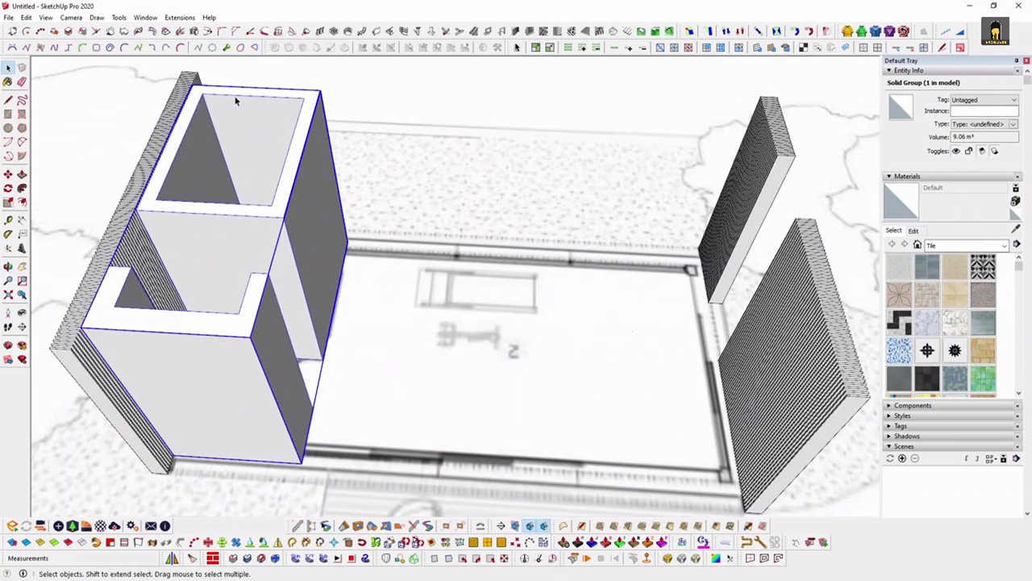
scroll(236, 101, up, 2)
scroll(236, 101, up, 2)
scroll(266, 161, down, 5)
mouse_move(265, 161)
middle_down()
mouse_move(494, 210)
mouse_move(107, 305)
middle_up()
scroll(226, 320, up, 2)
scroll(226, 319, up, 2)
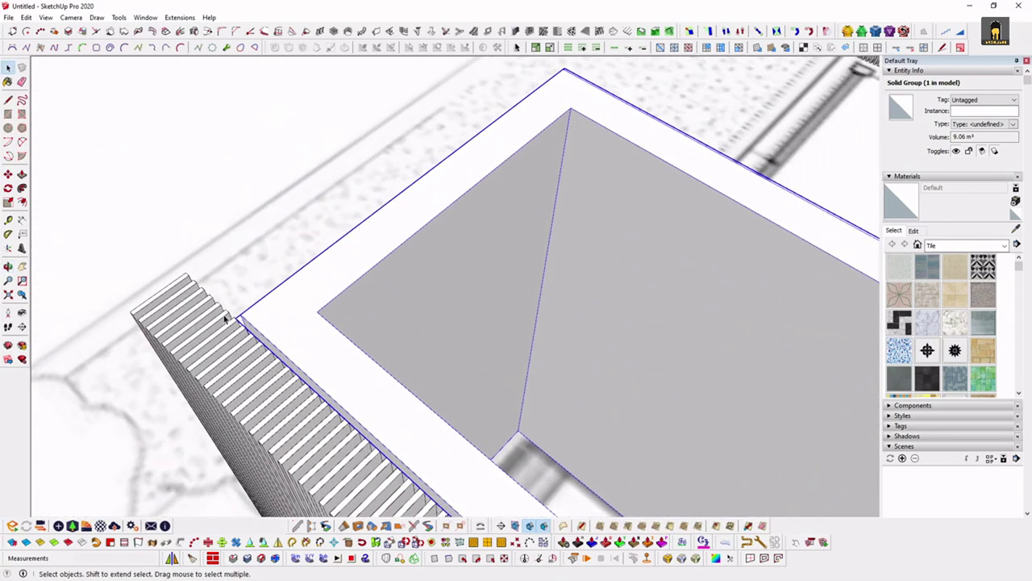
Start a rectangle at the box's corner, then cancel it
click(134, 309)
scroll(503, 270, down, 3)
middle_drag(502, 270, 472, 299)
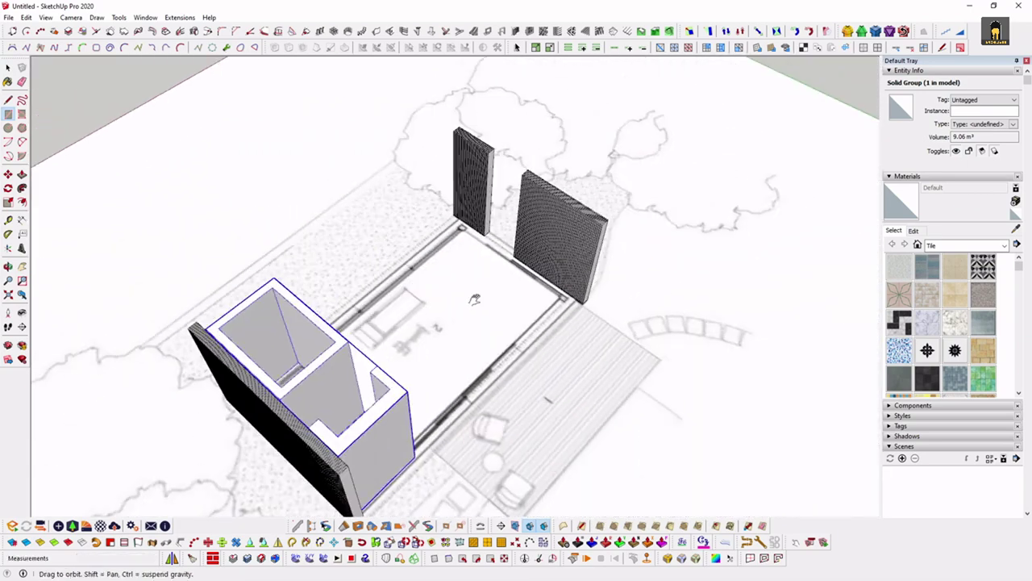
scroll(480, 322, up, 2)
scroll(663, 281, up, 2)
scroll(664, 272, up, 3)
scroll(610, 267, up, 2)
scroll(610, 267, down, 3)
scroll(581, 258, down, 2)
key(space)
Push/pull the roof's top face up to make a 300 mm thick slab
scroll(726, 290, down, 3)
scroll(701, 285, down, 3)
middle_drag(701, 285, 489, 222)
scroll(489, 222, up, 3)
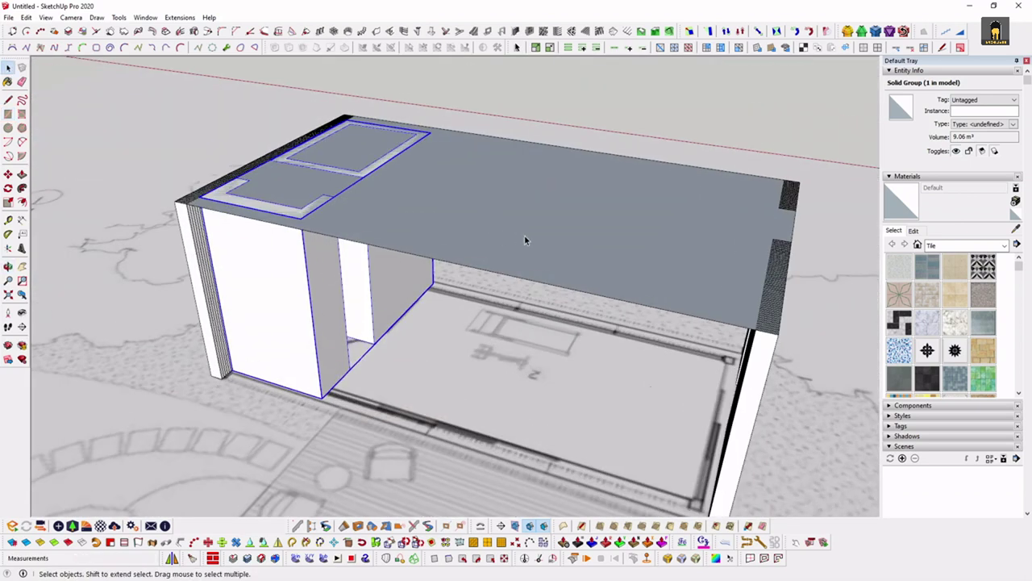
key(p)
click(524, 240)
click(493, 275)
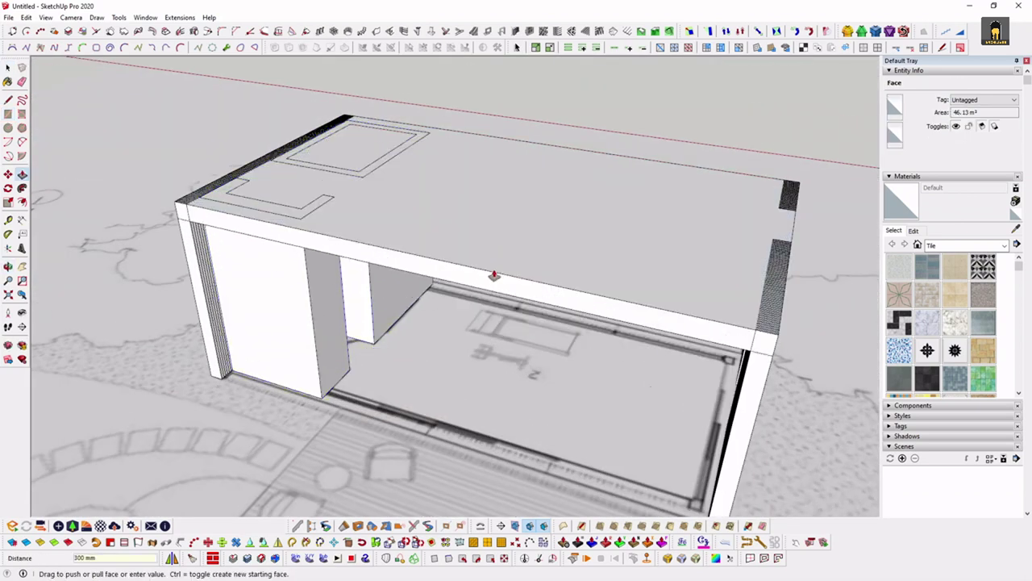
key(space)
click(290, 290)
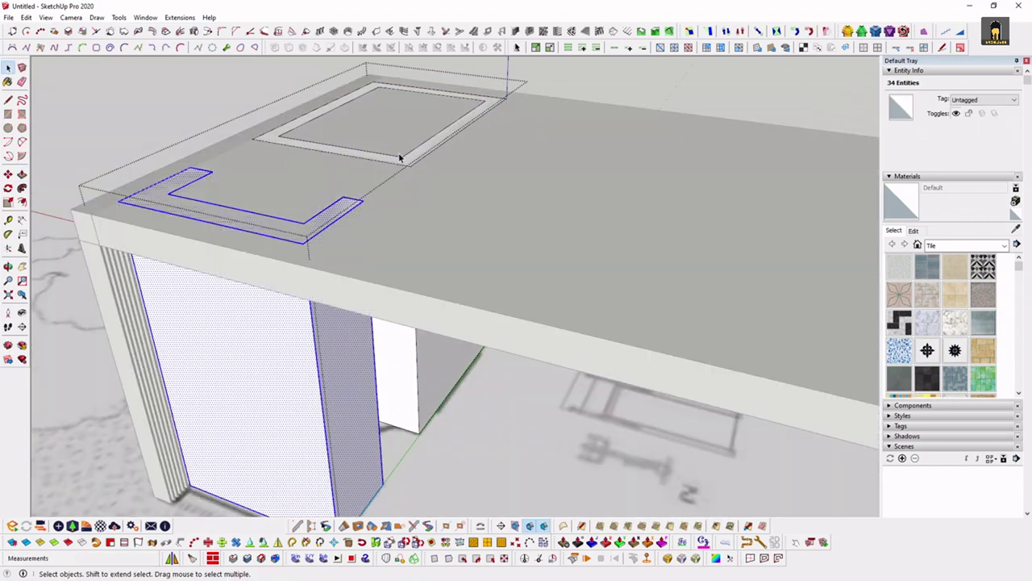
Push the L-shaped face on the slab down 300 mm
key(p)
key(space)
click(321, 327)
key(p)
drag(327, 215, 305, 292)
key(space)
Push the rectangular ring face down 300 mm through the roof slab
click(411, 160)
double_click(412, 160)
key(p)
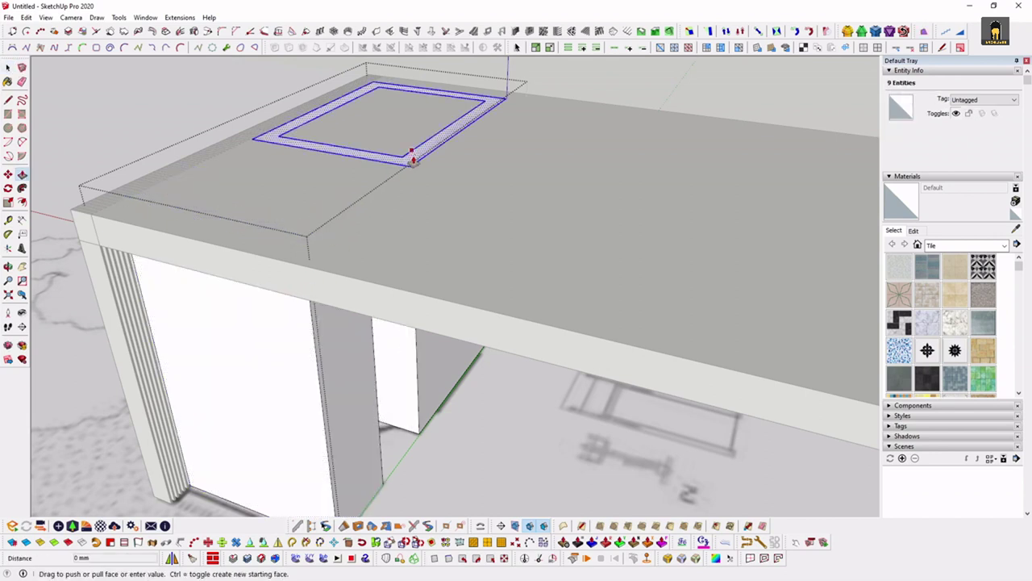
drag(412, 158, 281, 261)
key(space)
Select the roof slab and push its first end face inward
scroll(281, 261, down, 10)
mouse_move(330, 250)
middle_down()
mouse_move(553, 226)
mouse_move(627, 120)
mouse_move(535, 360)
middle_up()
scroll(484, 326, up, 5)
triple_click(438, 242)
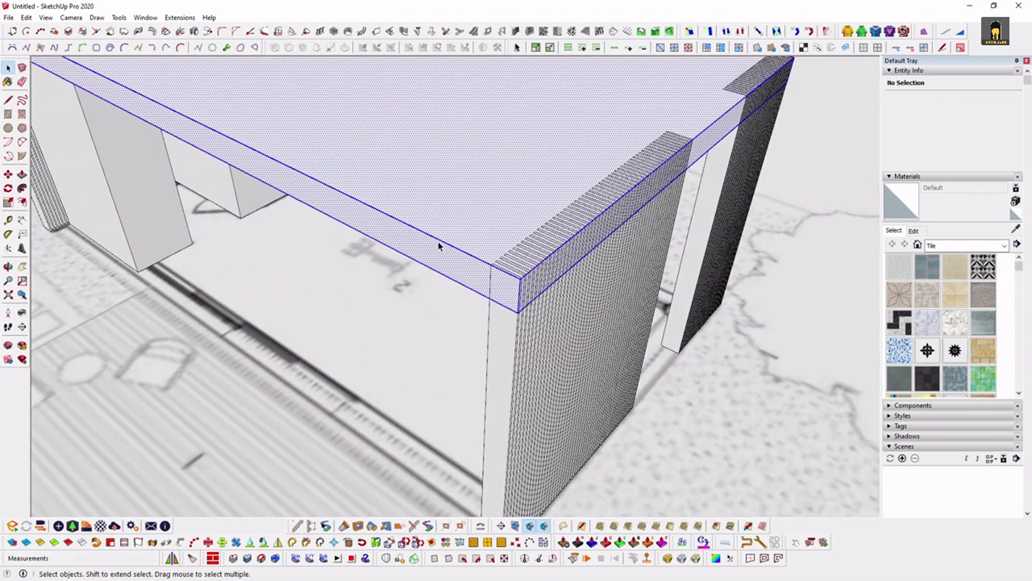
scroll(530, 294, up, 3)
key(p)
drag(553, 242, 464, 263)
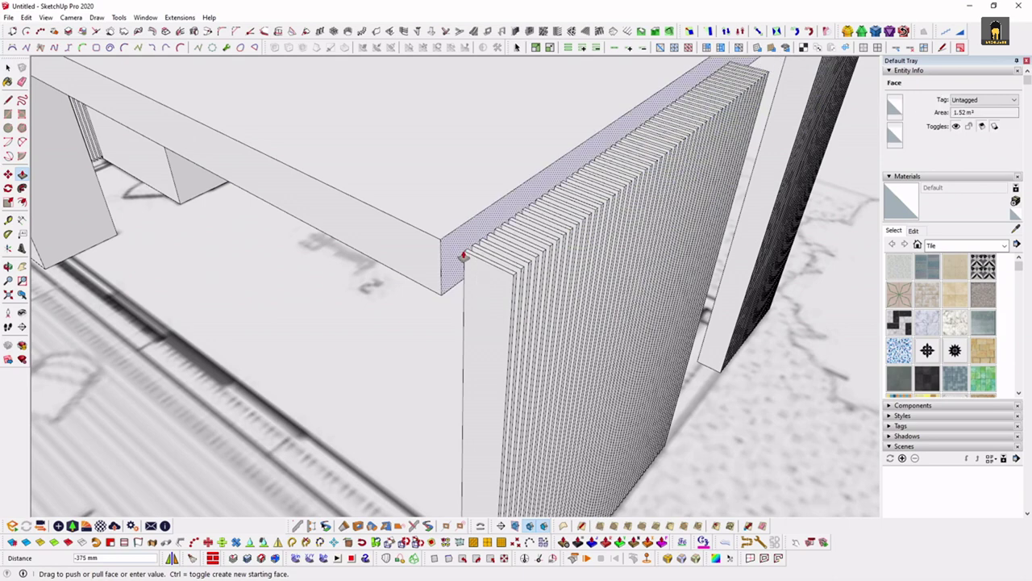
key(space)
Push the opposite slab end in flush with the wall and check the far side
scroll(463, 262, down, 5)
mouse_move(454, 346)
middle_down()
mouse_move(295, 295)
mouse_move(382, 254)
mouse_move(657, 421)
middle_up()
scroll(657, 421, up, 5)
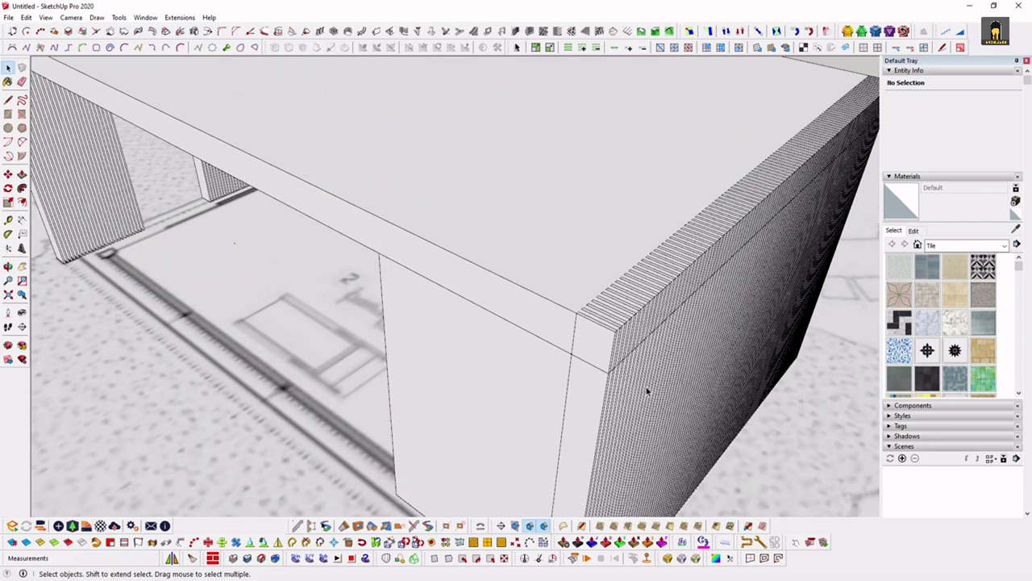
scroll(648, 392, up, 4)
key(p)
mouse_move(615, 303)
mouse_down()
mouse_move(532, 266)
mouse_move(517, 281)
mouse_up()
key(space)
scroll(558, 305, down, 3)
scroll(542, 345, down, 4)
mouse_move(270, 325)
middle_down()
mouse_move(414, 269)
mouse_move(30, 139)
middle_up()
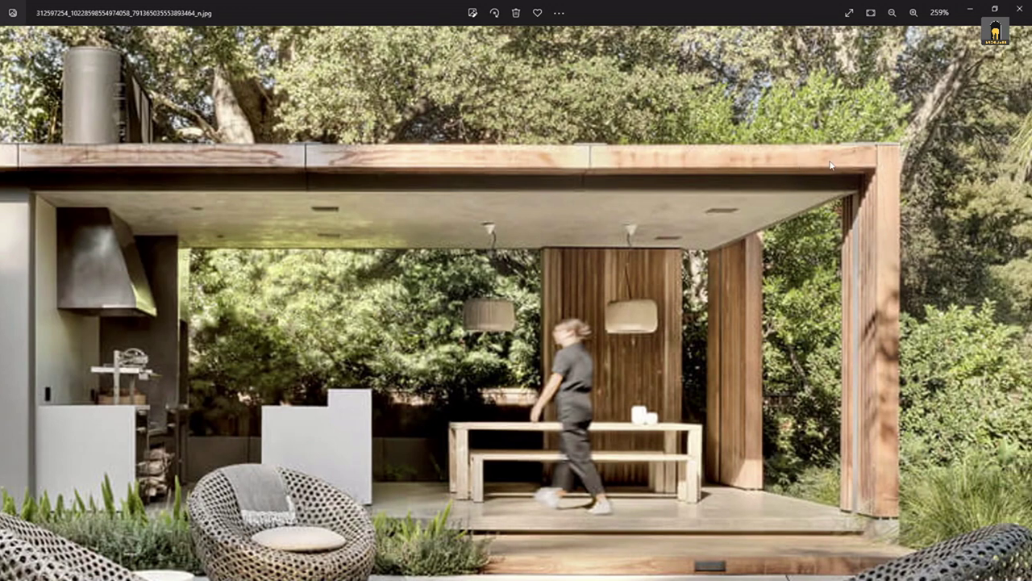
scroll(830, 165, down, 5)
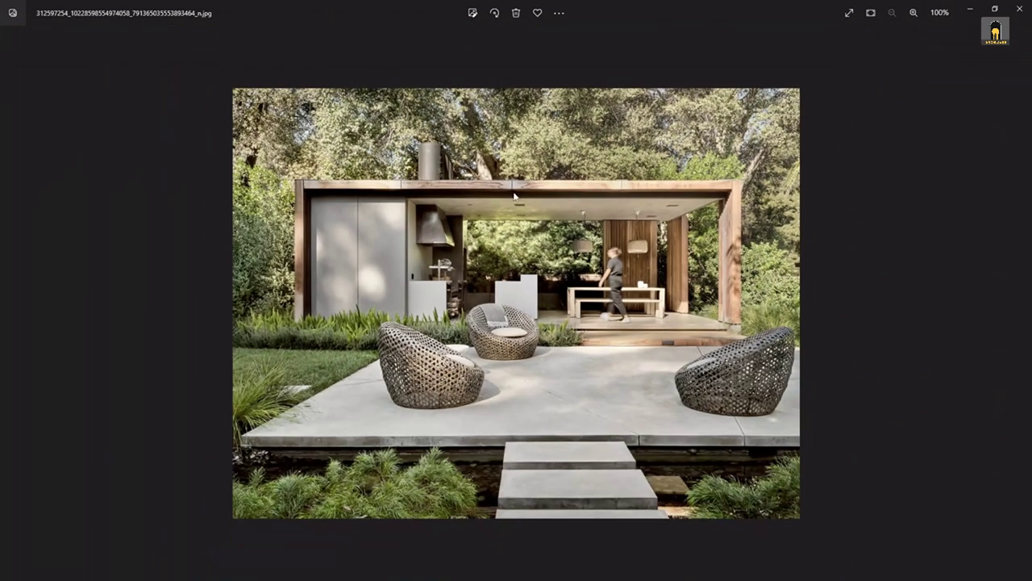
scroll(513, 196, up, 2)
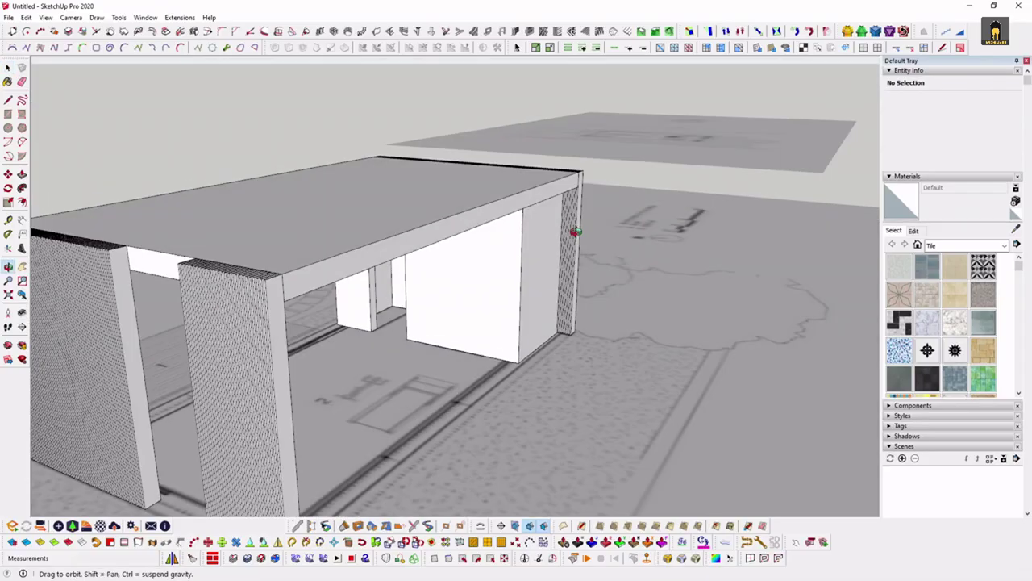
Select the roof slab and close in on its front corner
middle_drag(576, 231, 522, 283)
scroll(560, 195, up, 3)
triple_click(548, 207)
key(p)
middle_drag(529, 223, 379, 226)
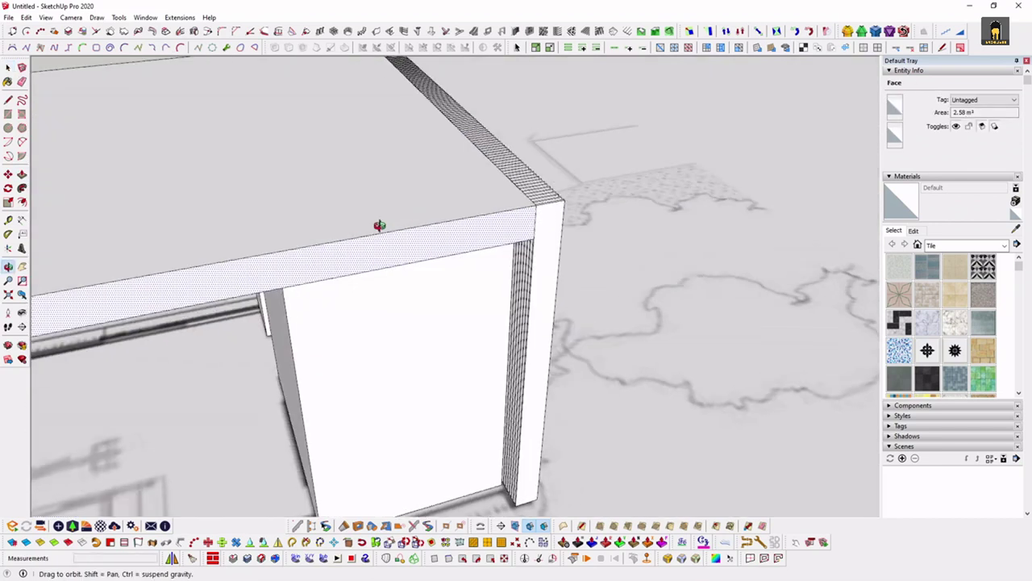
scroll(588, 191, up, 3)
key(space)
Start a tape measurement at the slab's front corner, then view the wall fin corner
key(t)
click(555, 206)
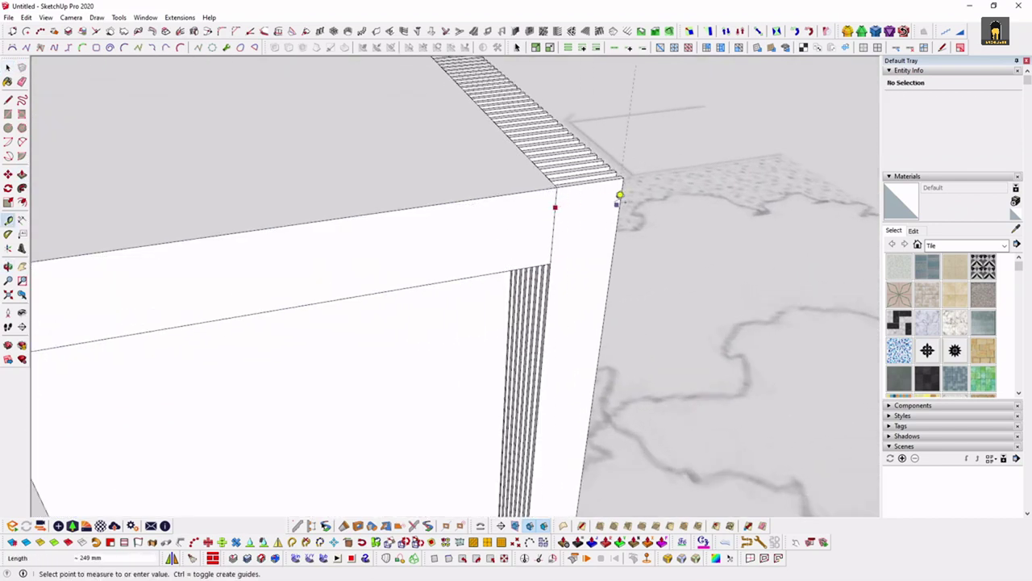
middle_drag(626, 191, 603, 223)
key(space)
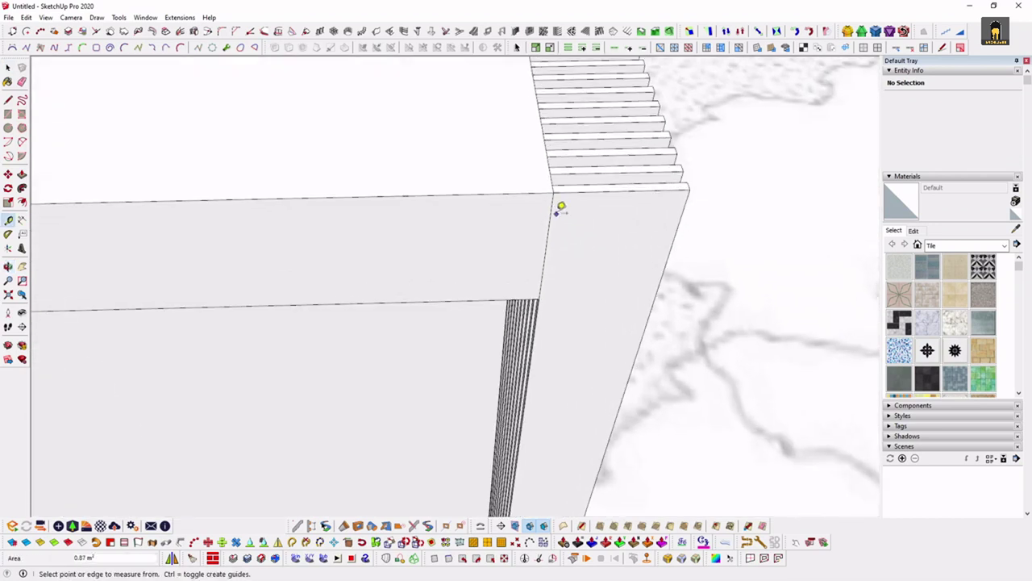
key(space)
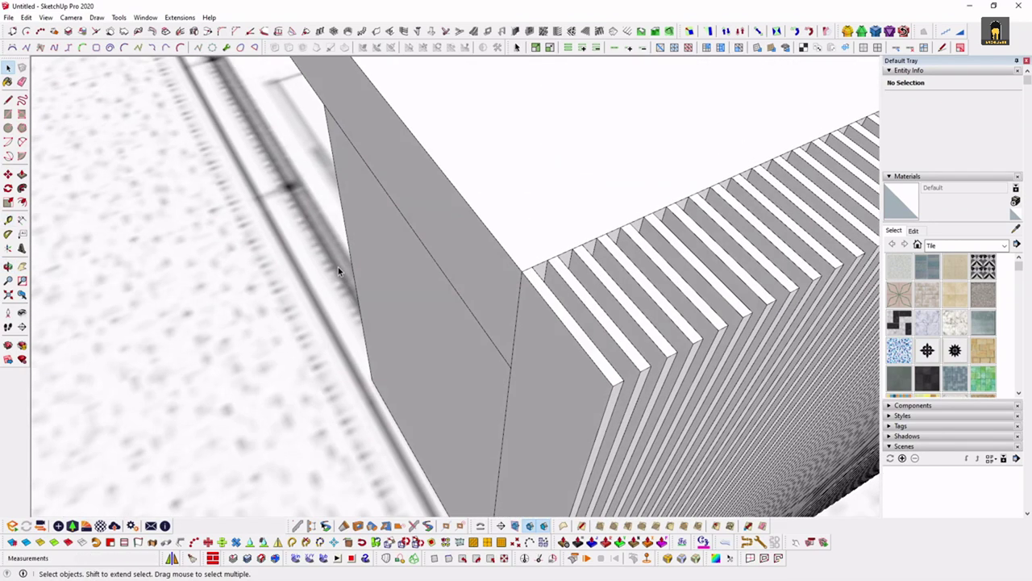
middle_drag(688, 200, 669, 403)
scroll(645, 388, up, 2)
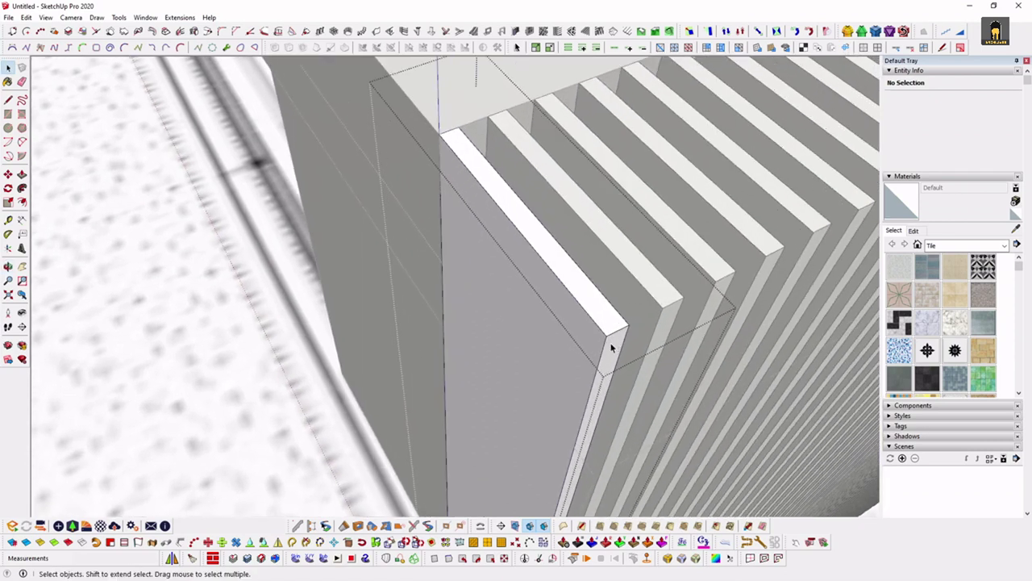
scroll(625, 360, up, 1)
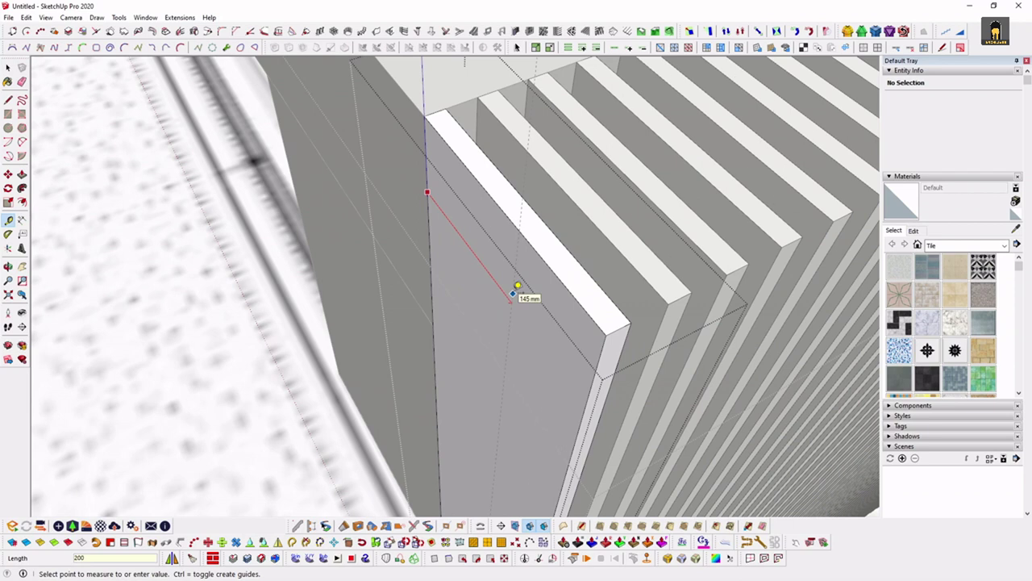
key(space)
scroll(553, 315, down, 3)
scroll(470, 350, down, 3)
mouse_move(470, 349)
middle_down()
mouse_move(760, 226)
mouse_move(715, 121)
mouse_move(632, 233)
mouse_move(677, 260)
mouse_move(615, 279)
mouse_move(629, 320)
mouse_move(666, 355)
middle_up()
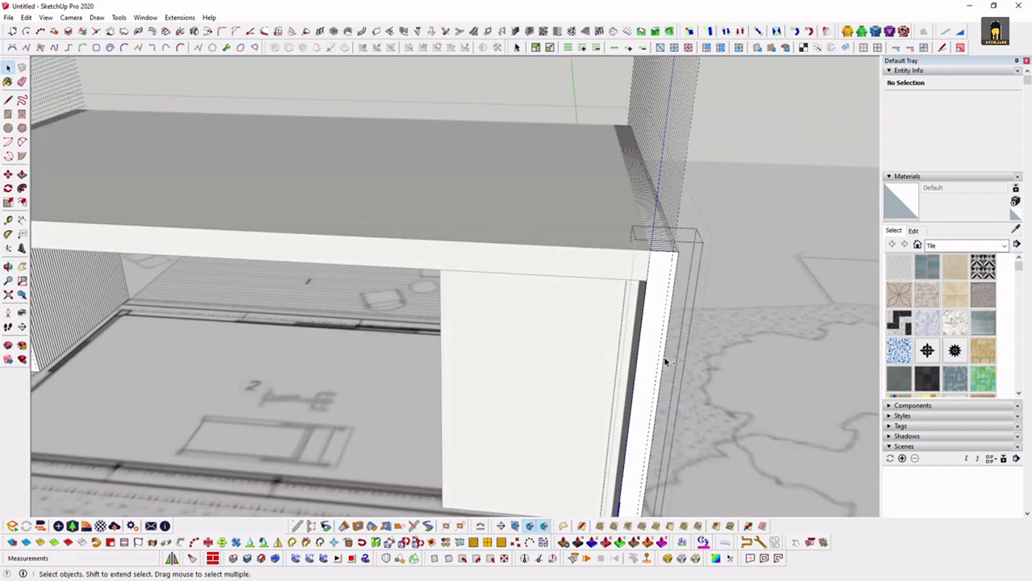
scroll(664, 262, up, 3)
scroll(666, 278, up, 3)
Measure the offset across the corner face with the Tape Measure
key(t)
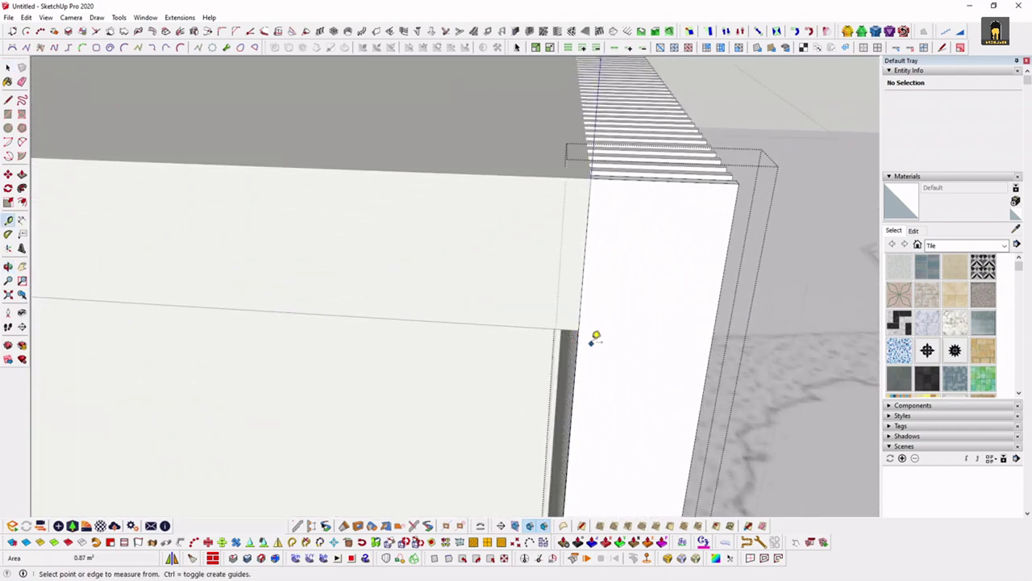
click(643, 283)
key(t)
click(584, 258)
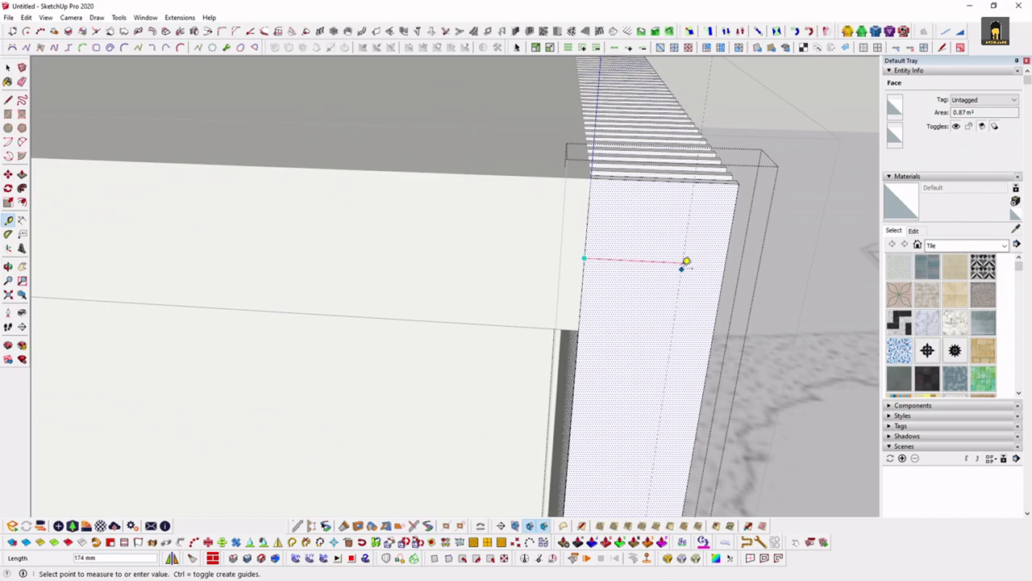
click(686, 261)
key(space)
Push the end slat's corner face 3 mm to the measured point beneath the roof slab
mouse_move(682, 274)
middle_down()
mouse_move(698, 376)
mouse_move(743, 273)
mouse_move(551, 338)
middle_up()
scroll(573, 325, up, 2)
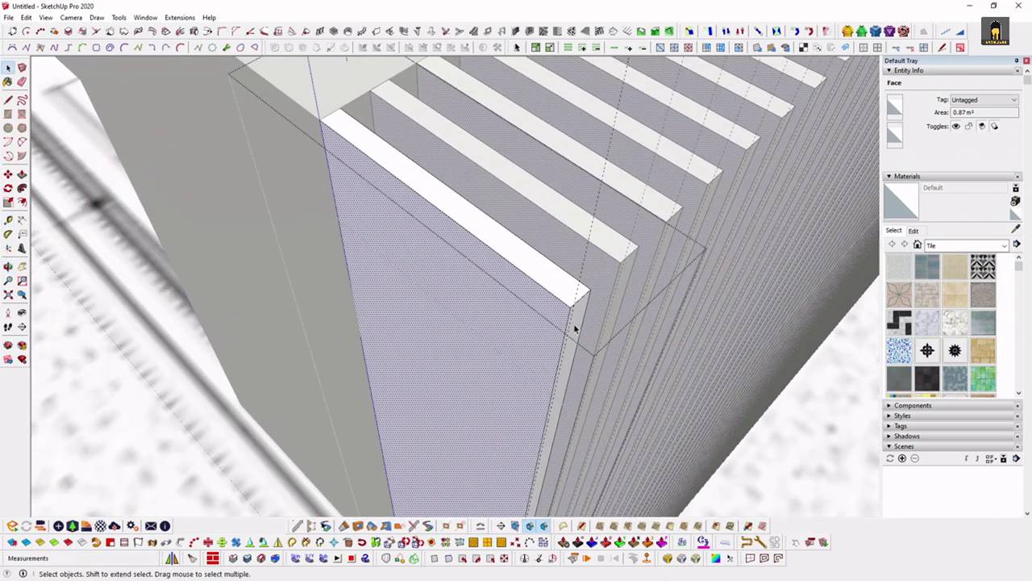
scroll(578, 316, up, 1)
key(p)
click(579, 313)
click(576, 297)
key(space)
scroll(609, 320, down, 2)
mouse_move(608, 320)
middle_down()
mouse_move(698, 346)
mouse_move(401, 231)
mouse_move(801, 330)
middle_up()
Push the selected roof edge face outward with Push/Pull
double_click(404, 233)
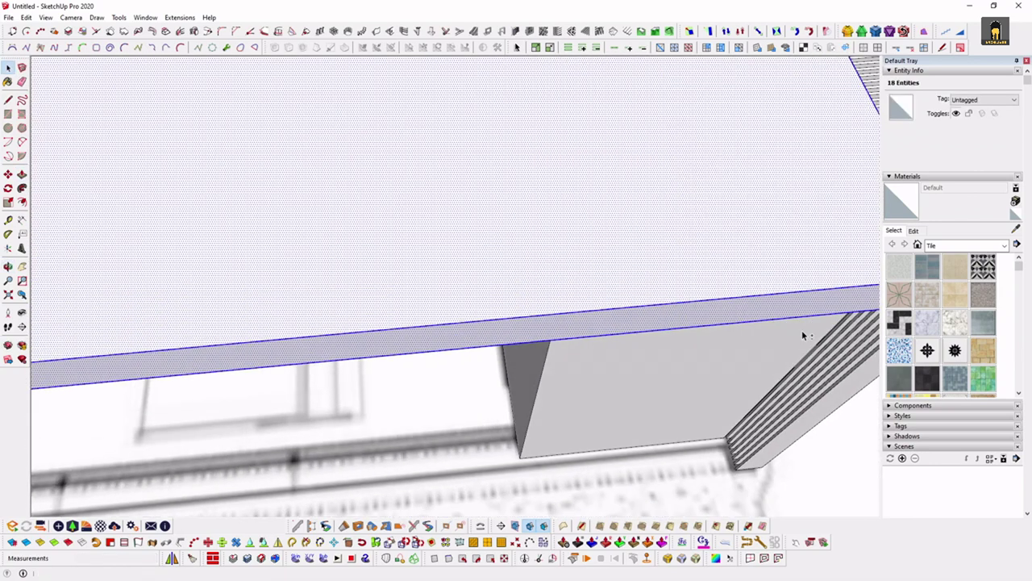
key(p)
click(619, 327)
click(594, 292)
key(space)
mouse_move(595, 293)
middle_down()
mouse_move(629, 306)
mouse_move(564, 266)
middle_up()
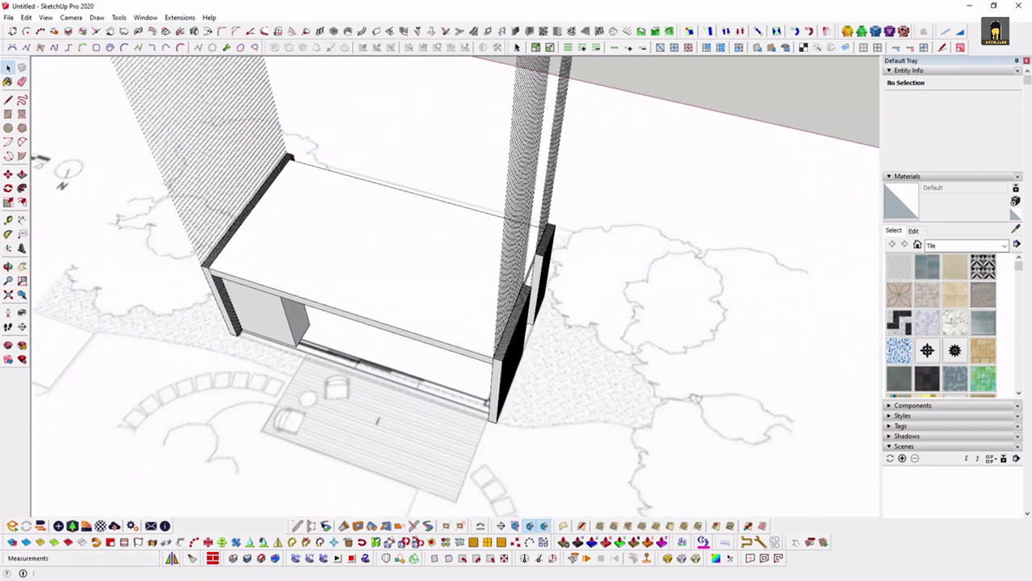
scroll(430, 350, up, 3)
scroll(494, 345, up, 3)
Extend the roof slab's front edge face outward by 250 mm
key(p)
mouse_move(494, 345)
middle_down()
mouse_move(567, 261)
mouse_move(498, 268)
middle_up()
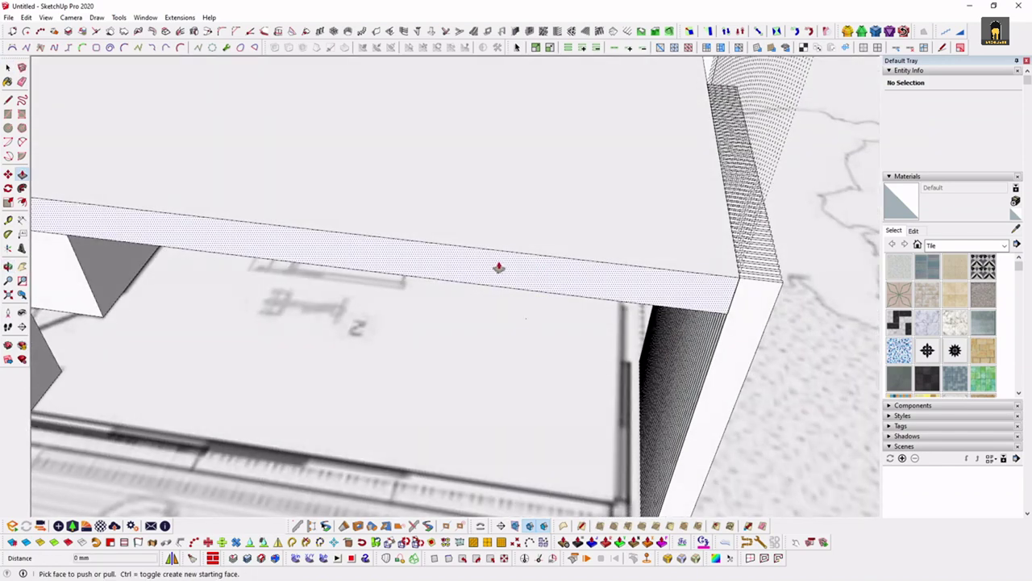
click(499, 268)
key(Return)
key(space)
mouse_move(627, 299)
middle_down()
mouse_move(716, 359)
mouse_move(379, 269)
mouse_move(351, 204)
mouse_move(438, 261)
mouse_move(564, 150)
mouse_move(508, 201)
mouse_move(484, 261)
mouse_move(459, 210)
mouse_move(502, 236)
middle_up()
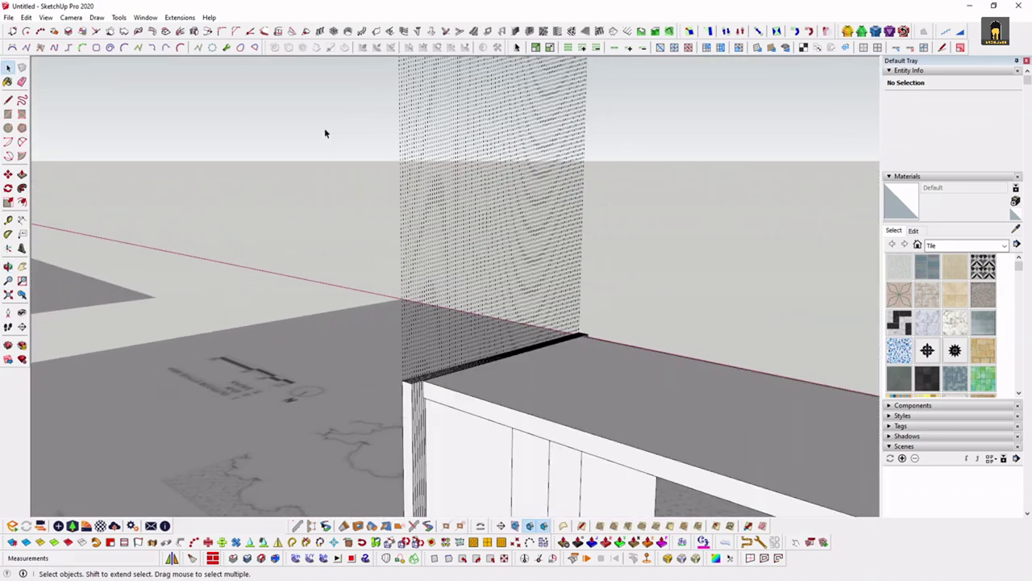
Erase all guide lines with Edit > Delete Guides
click(43, 18)
mouse_move(26, 16)
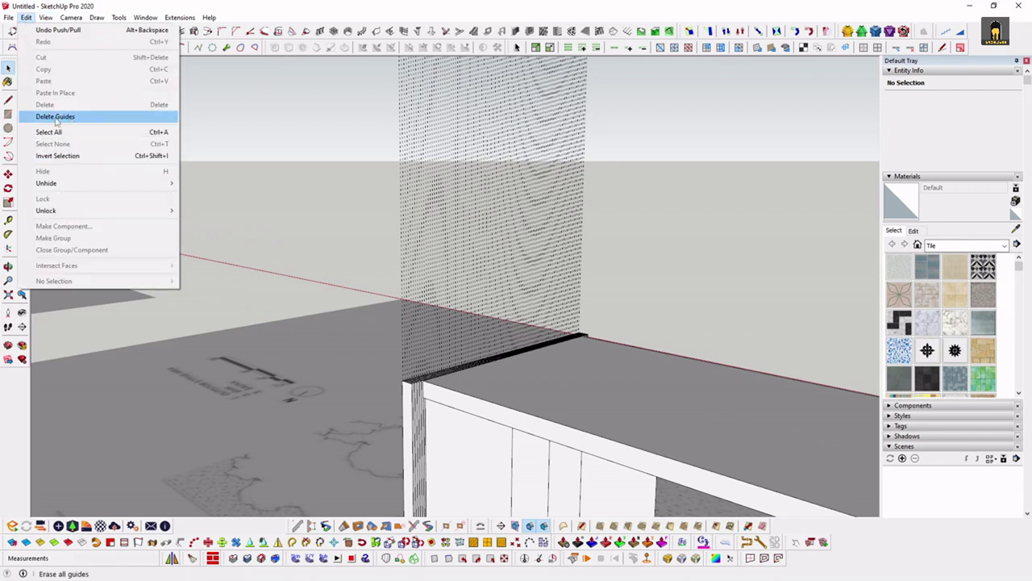
click(56, 117)
scroll(522, 326, down, 5)
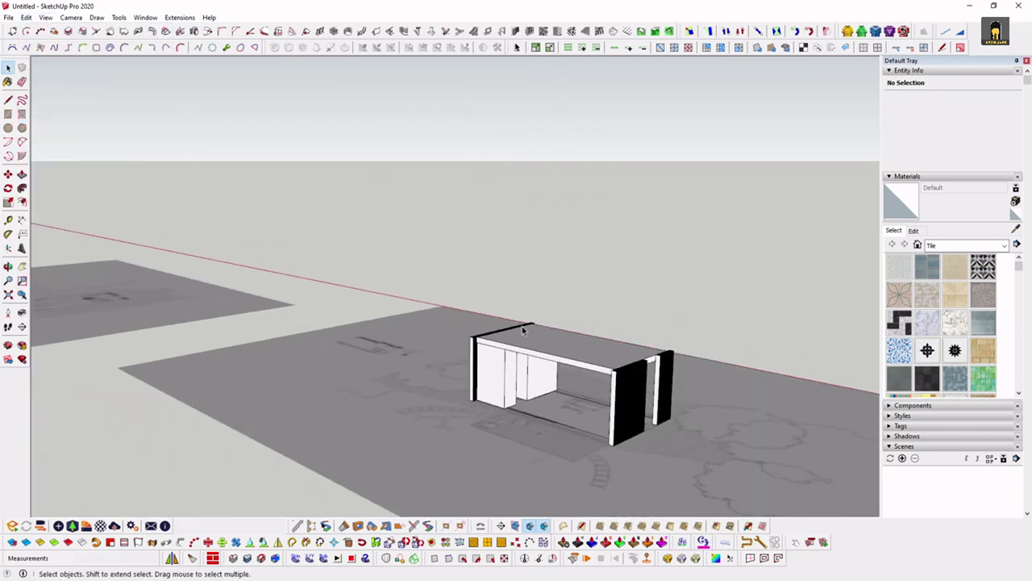
scroll(647, 387, up, 5)
mouse_move(647, 387)
middle_down()
mouse_move(609, 309)
mouse_move(866, 409)
middle_up()
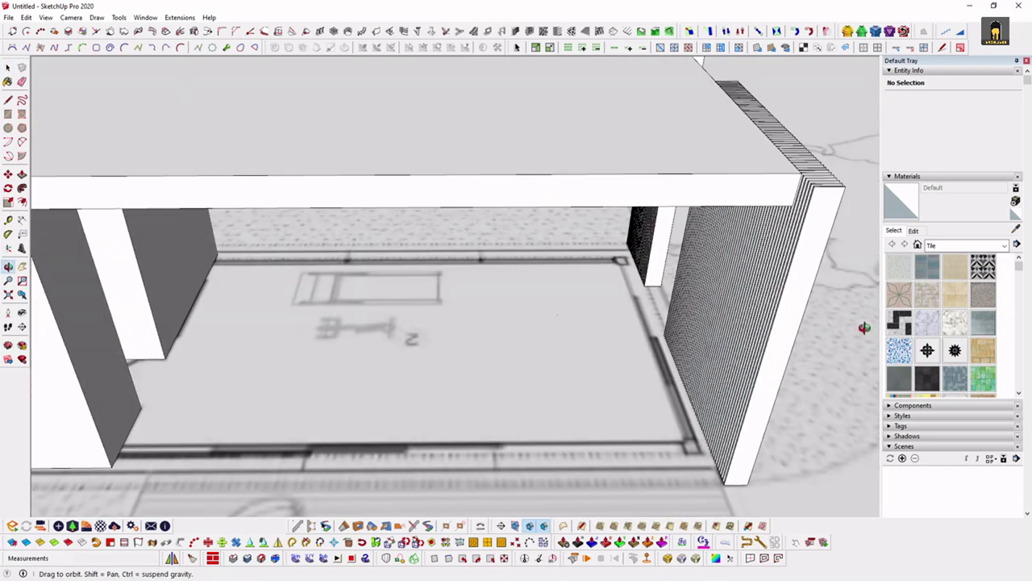
Move the corner slat panel component further along the wall
scroll(834, 322, down, 5)
scroll(833, 322, down, 2)
scroll(372, 392, up, 3)
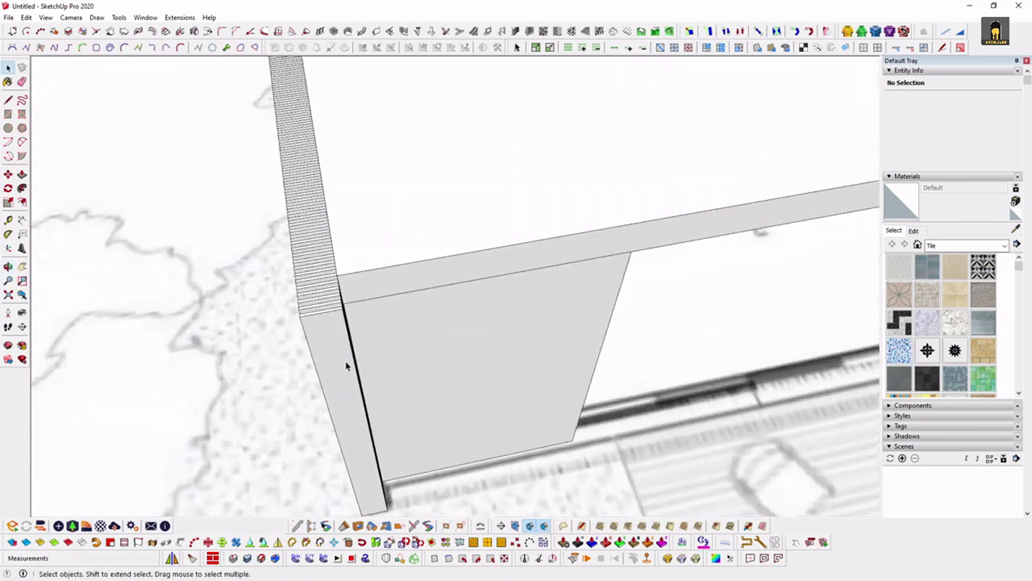
scroll(346, 355, up, 2)
click(401, 358)
middle_drag(401, 359, 458, 337)
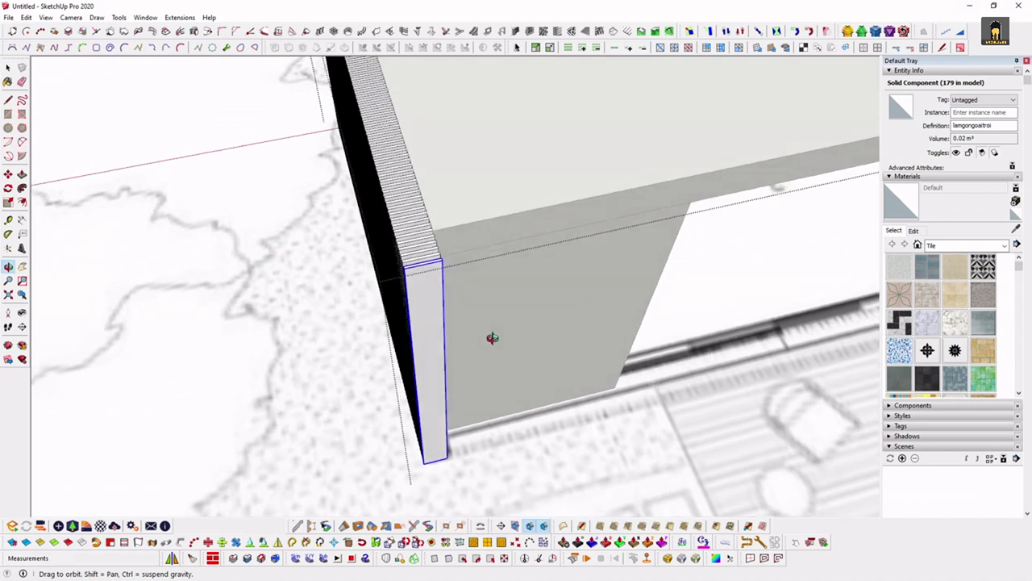
key(m)
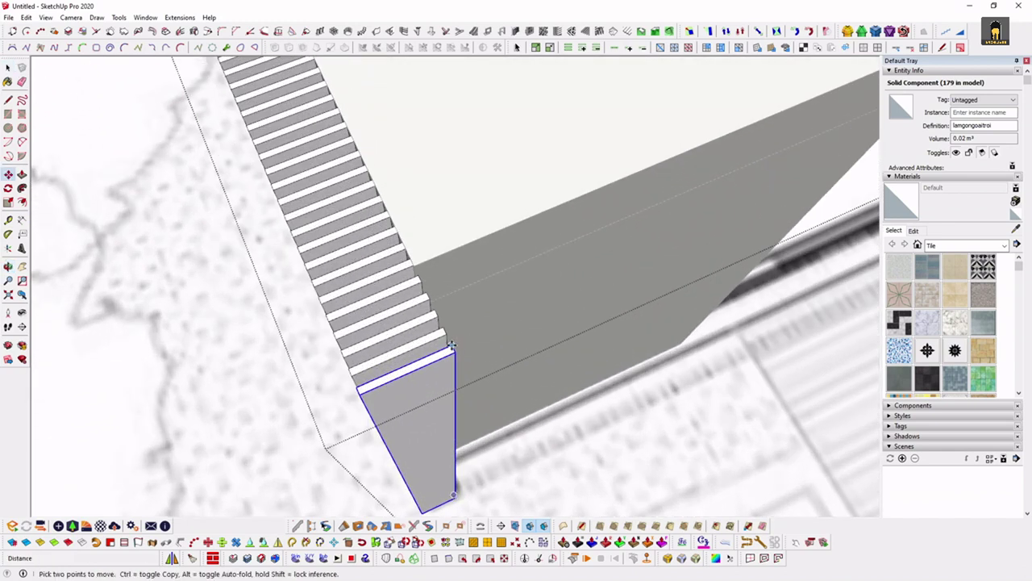
click(452, 346)
click(604, 189)
Try rotating the moved slat board about its top corner to stand it upright
key(q)
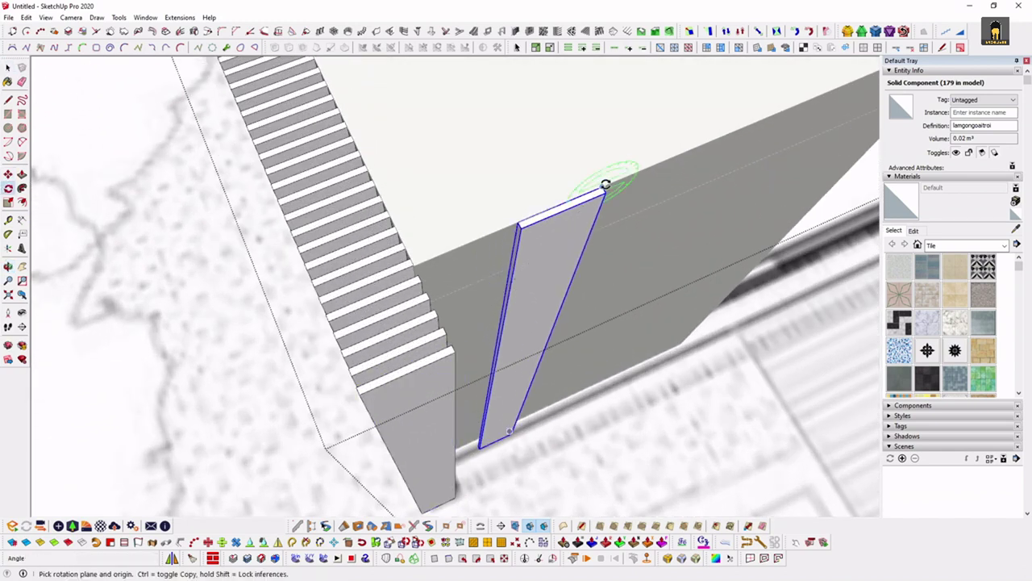
key(space)
key(q)
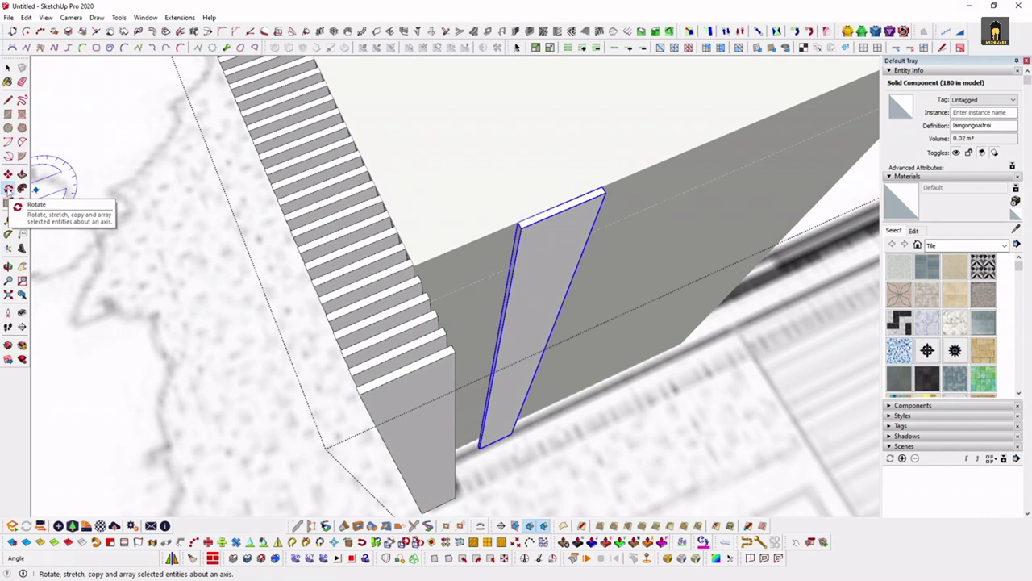
key(space)
key(q)
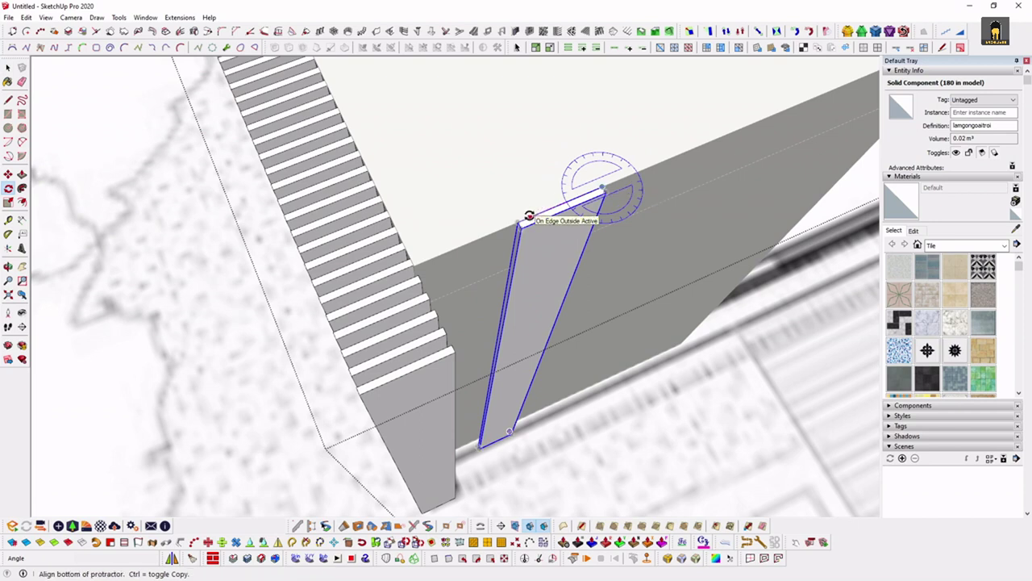
drag(602, 186, 598, 189)
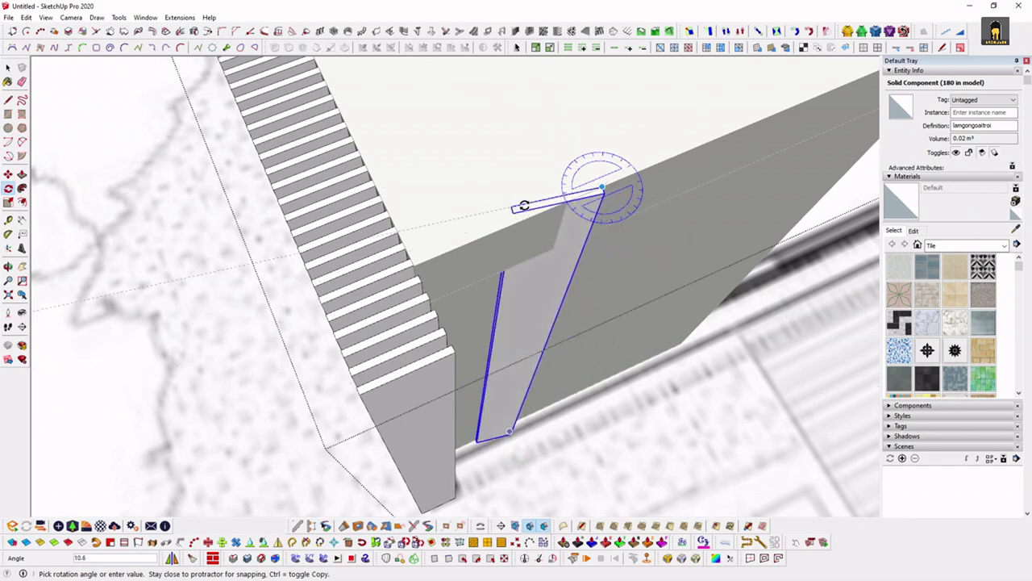
click(593, 220)
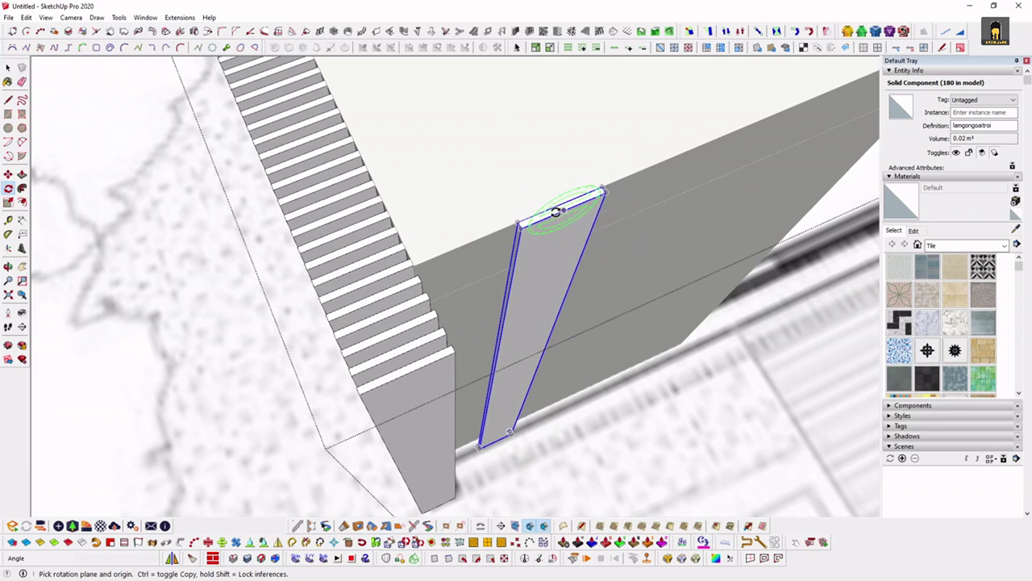
click(532, 220)
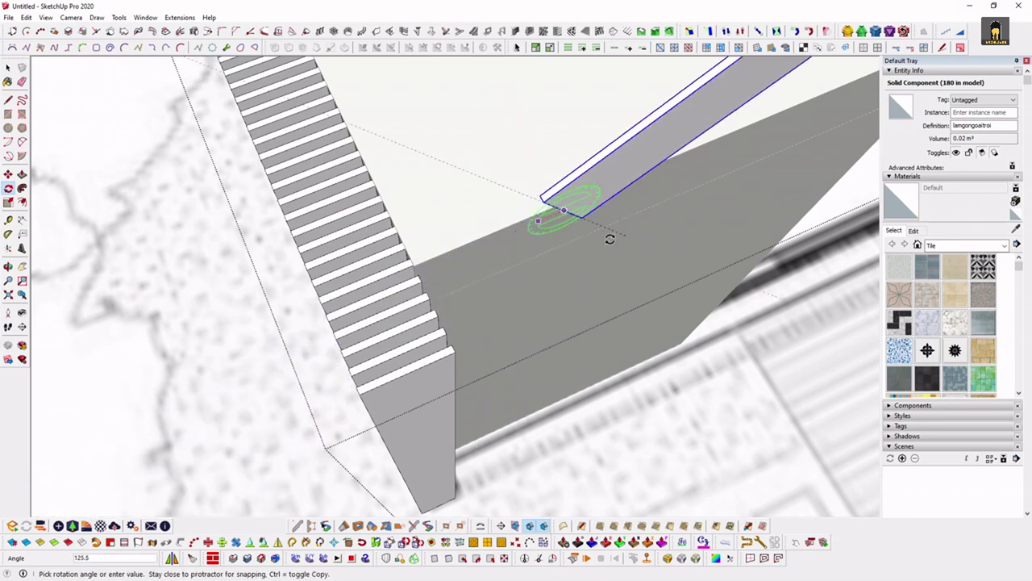
key(Escape)
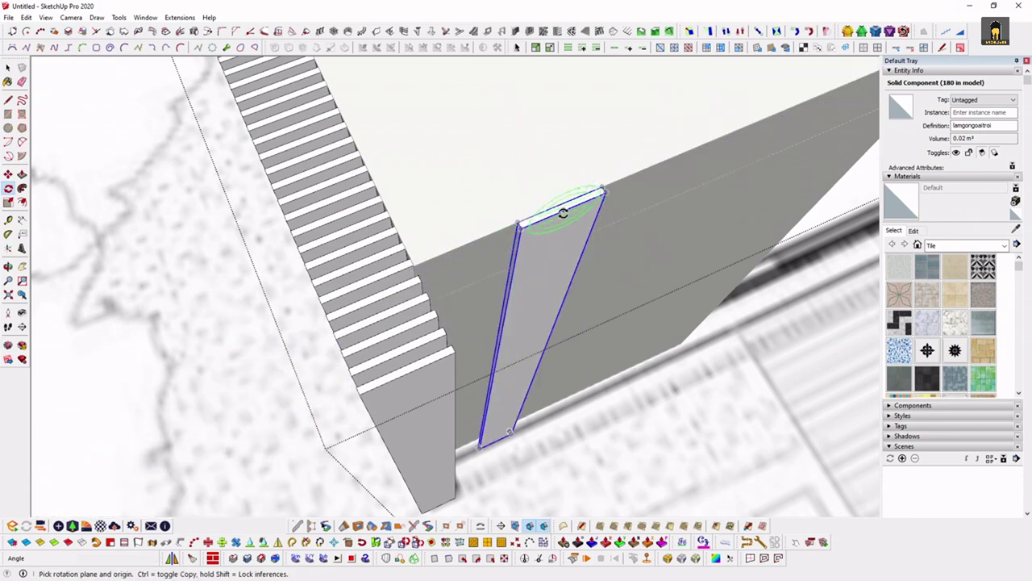
click(544, 219)
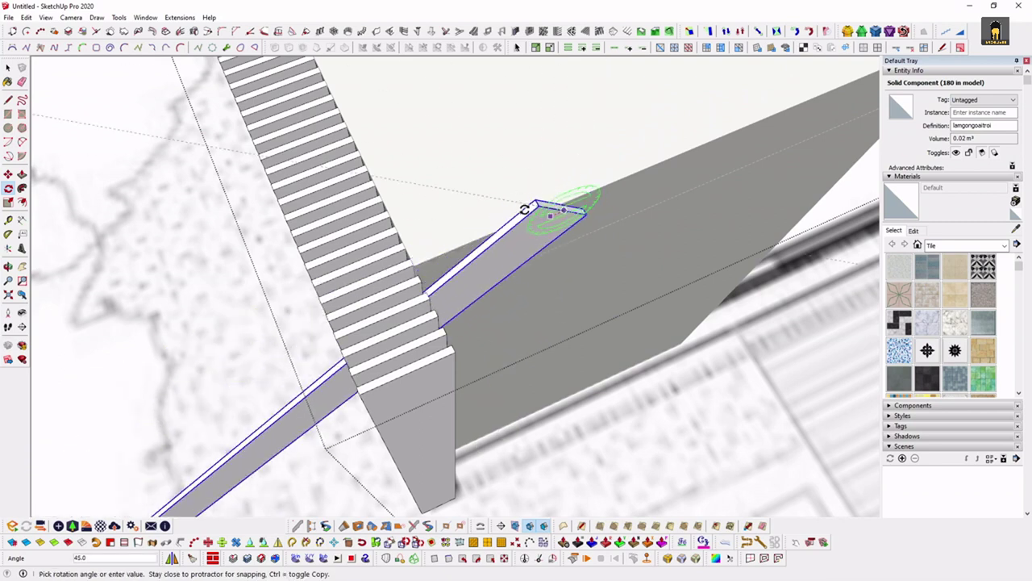
click(556, 205)
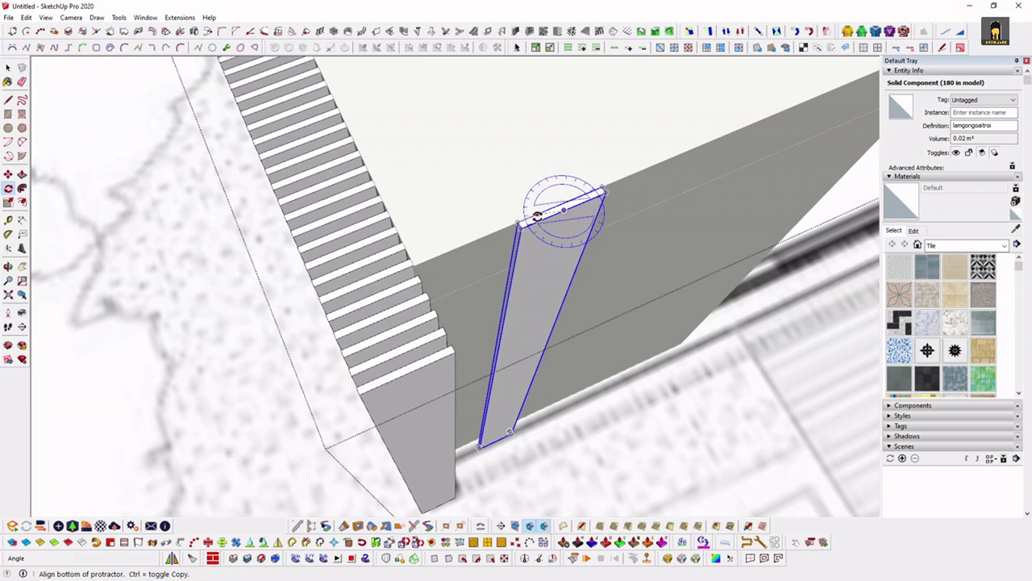
click(533, 220)
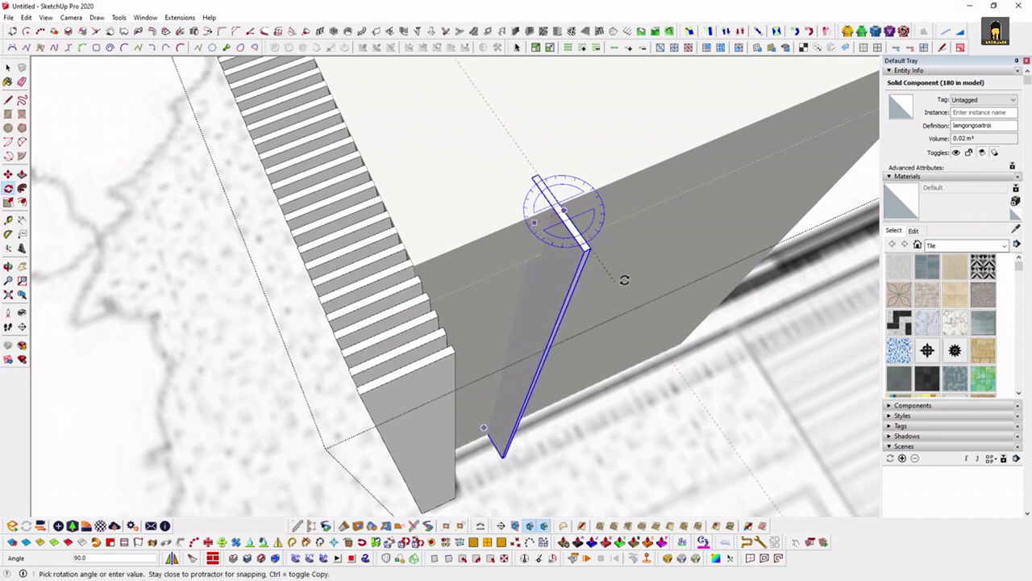
click(618, 293)
Rotate the slat 90° about its corner so it stands under the roof's front edge
scroll(592, 196, up, 3)
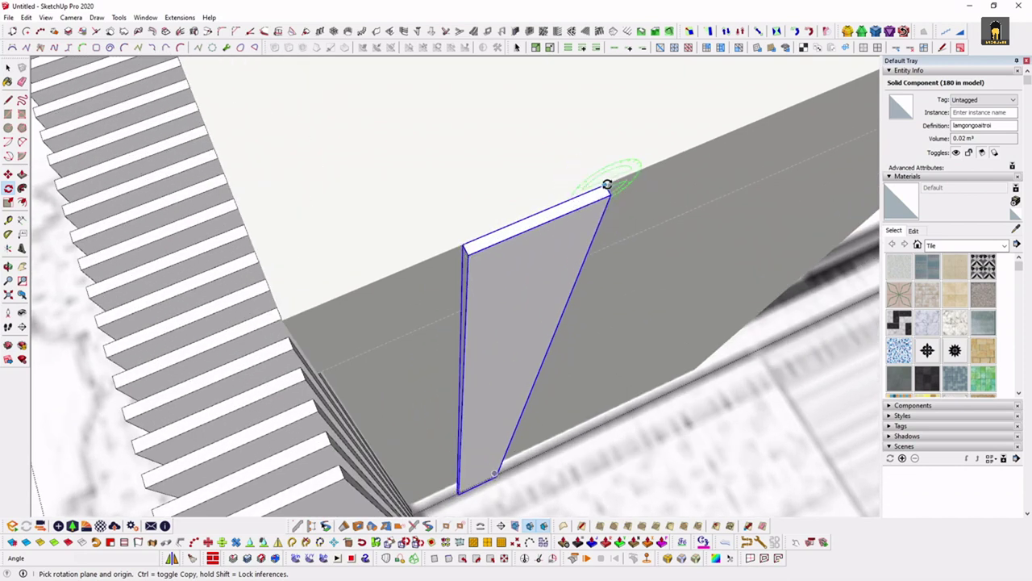
mouse_move(603, 198)
middle_down()
mouse_move(592, 185)
mouse_move(605, 125)
mouse_move(615, 224)
mouse_move(605, 209)
mouse_move(588, 345)
middle_up()
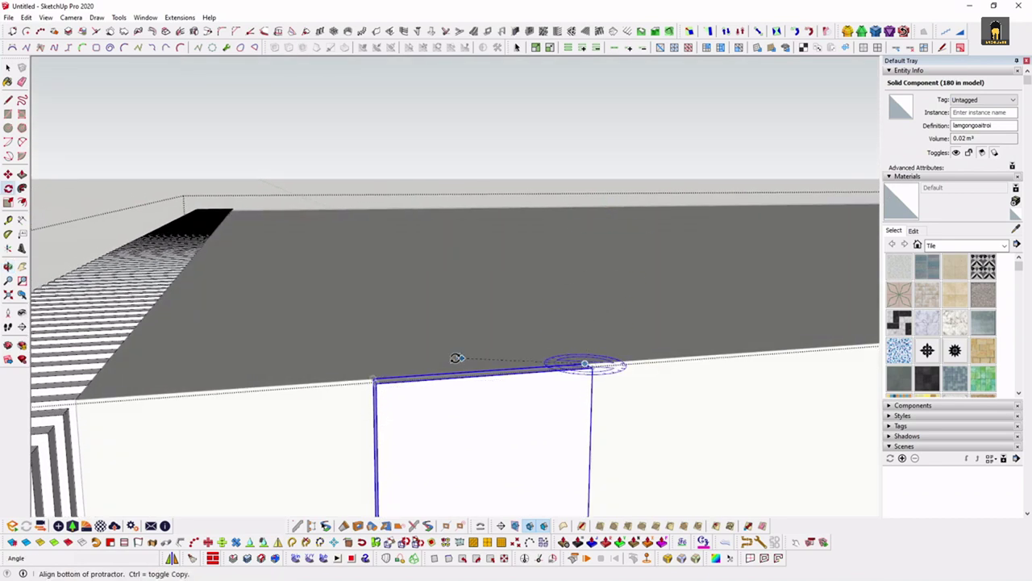
drag(410, 375, 410, 375)
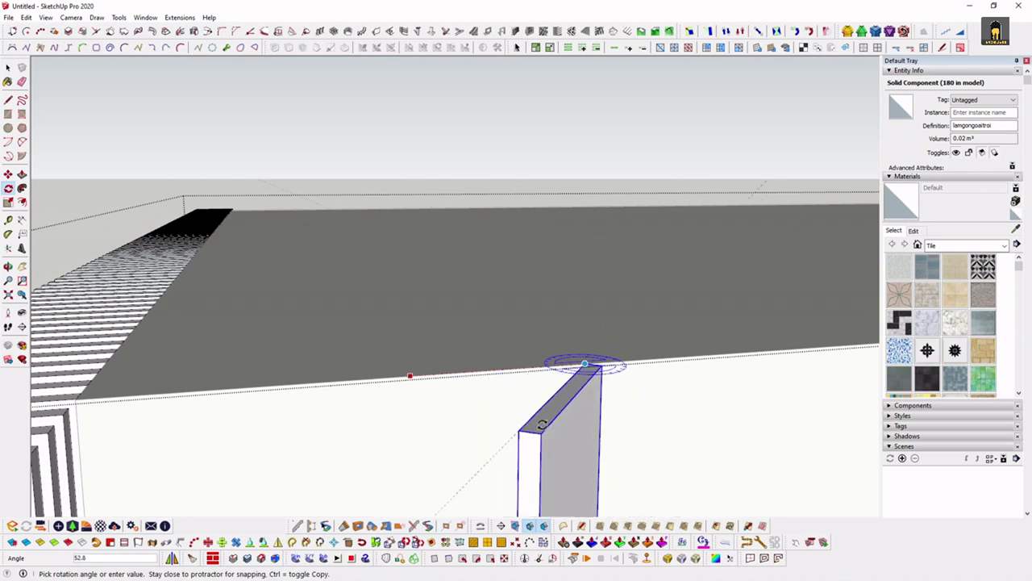
key(Escape)
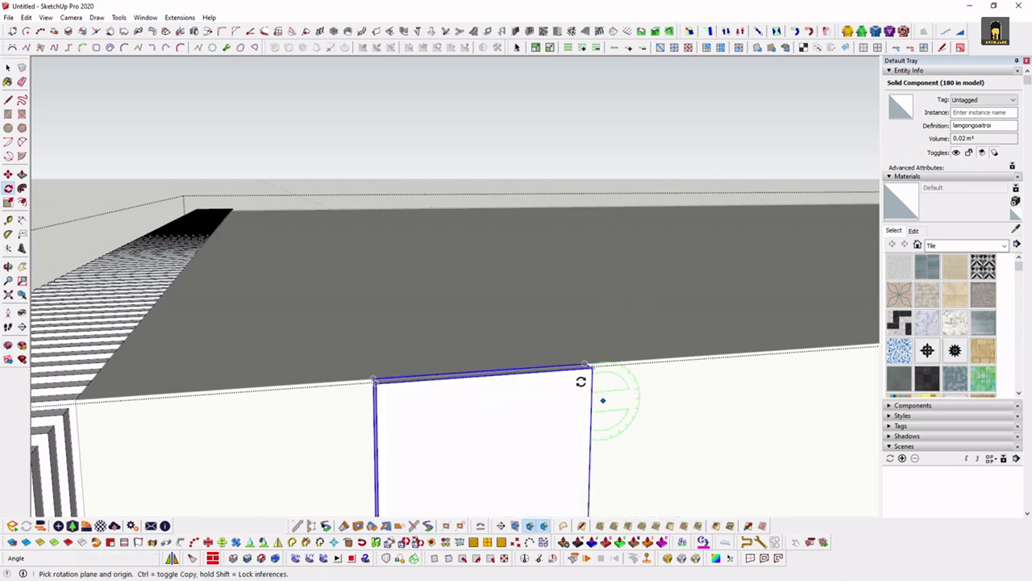
middle_drag(555, 355, 555, 275)
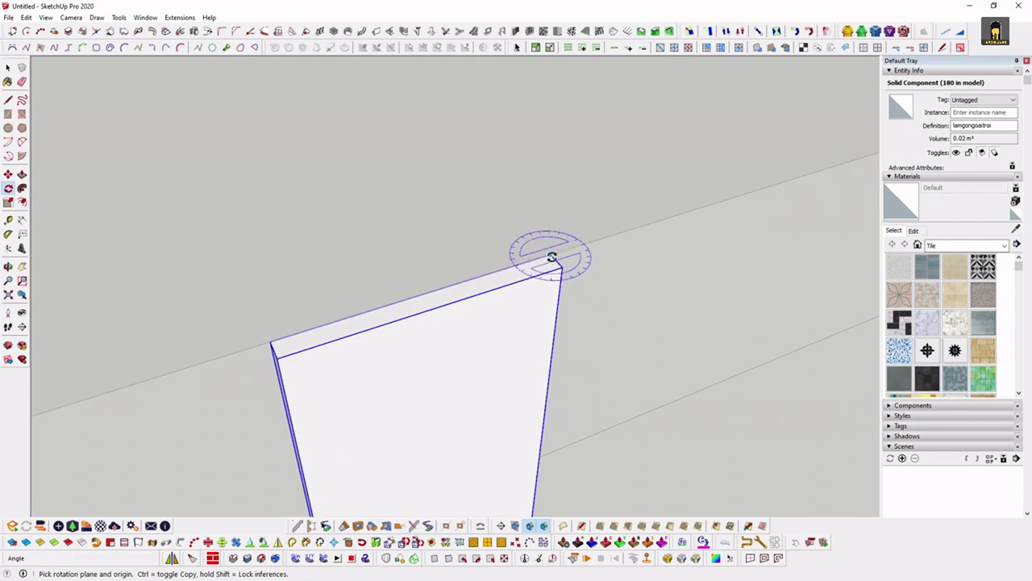
click(551, 256)
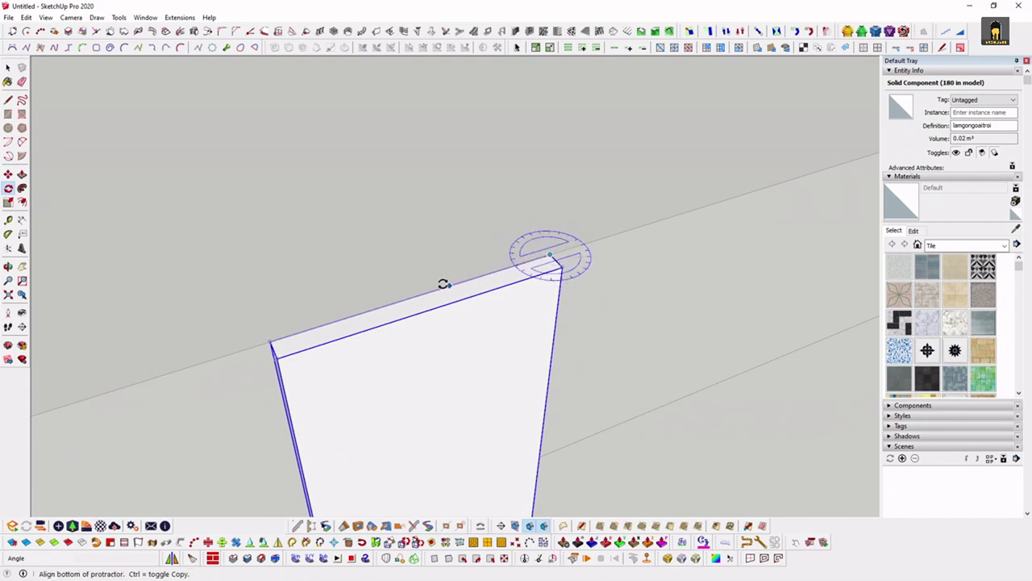
mouse_move(432, 289)
middle_down()
mouse_move(403, 299)
mouse_move(480, 315)
mouse_move(504, 420)
mouse_move(502, 293)
middle_up()
click(551, 347)
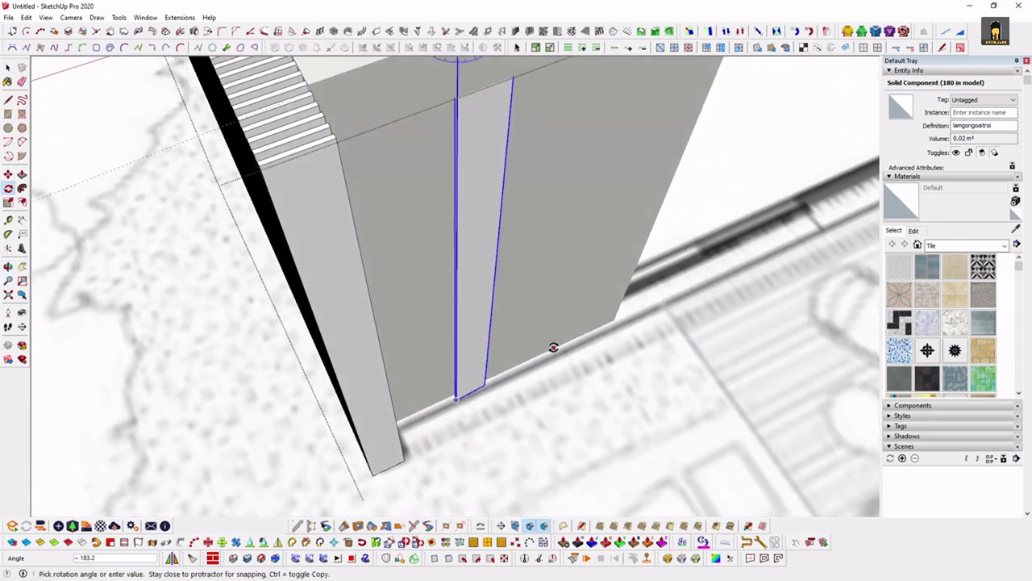
click(675, 331)
mouse_move(676, 331)
middle_down()
mouse_move(420, 343)
mouse_move(646, 231)
middle_up()
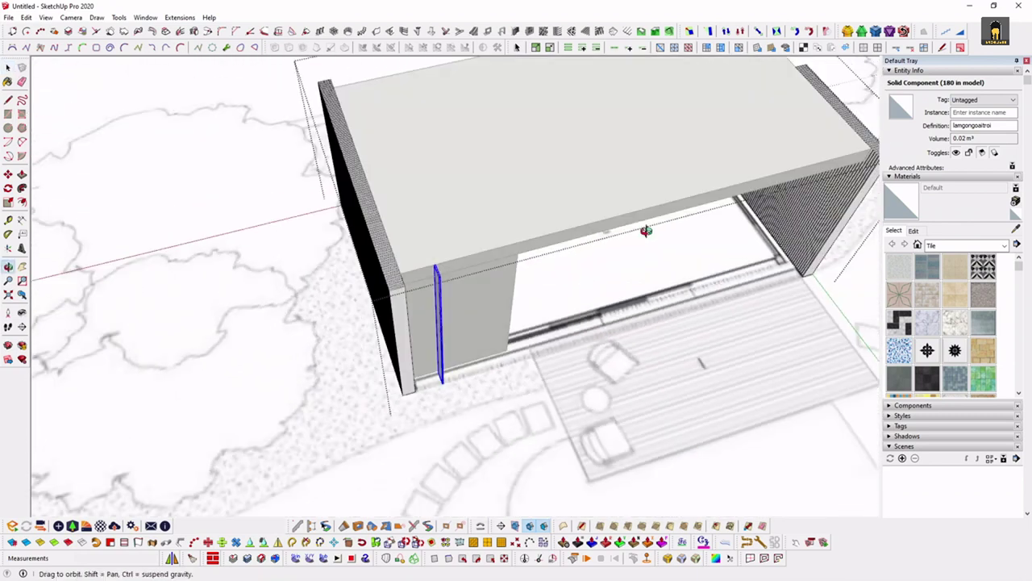
scroll(646, 231, down, 5)
middle_drag(516, 242, 449, 164)
scroll(449, 164, up, 5)
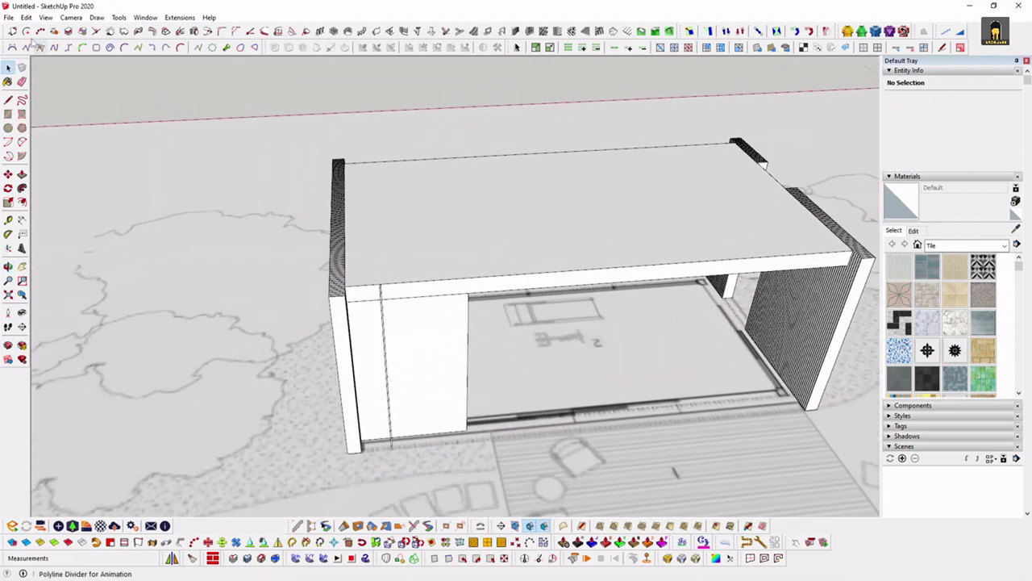
Save As 'tutorial' in the Desktop tutorial folder, then save again
click(8, 17)
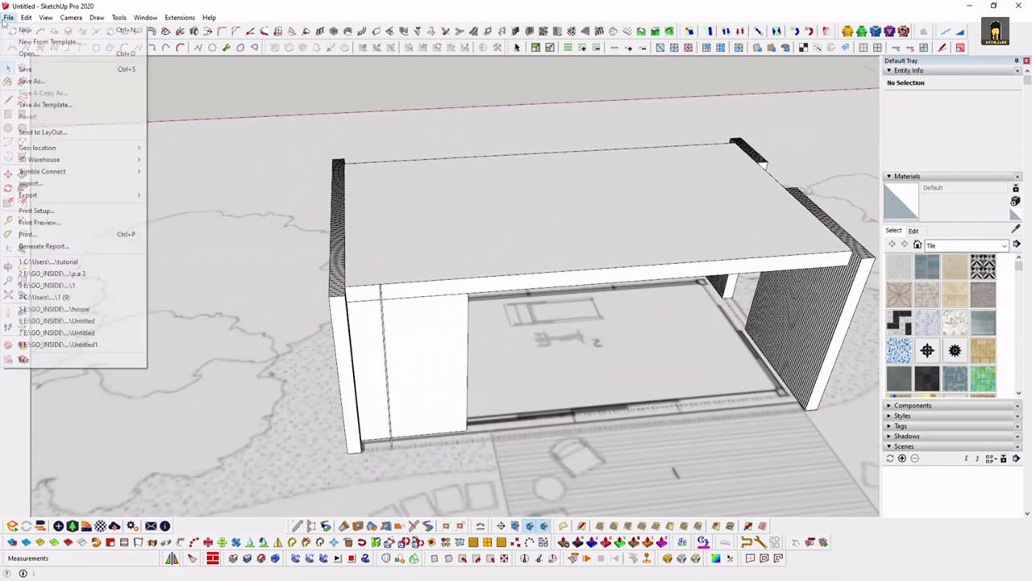
click(47, 81)
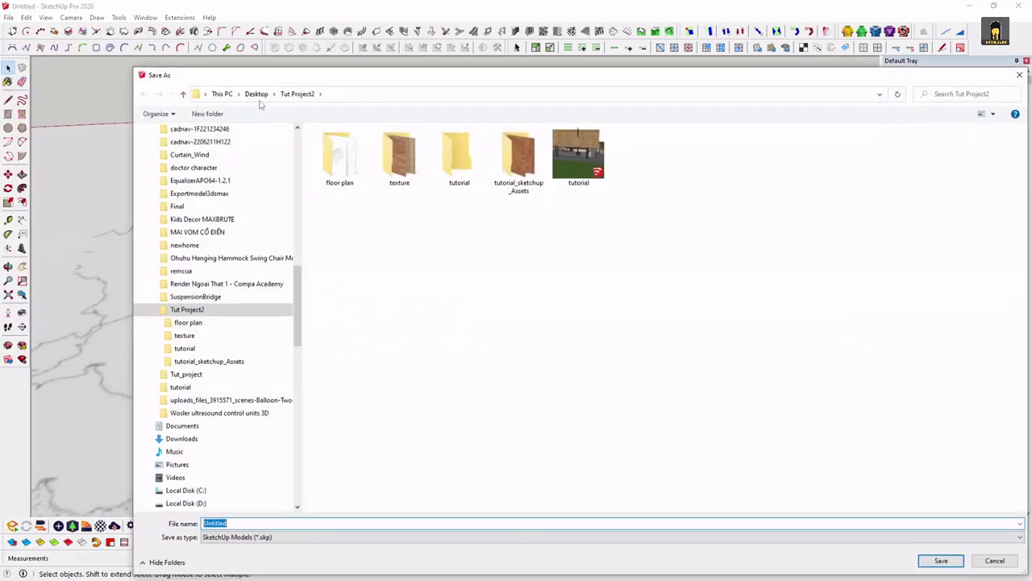
click(256, 95)
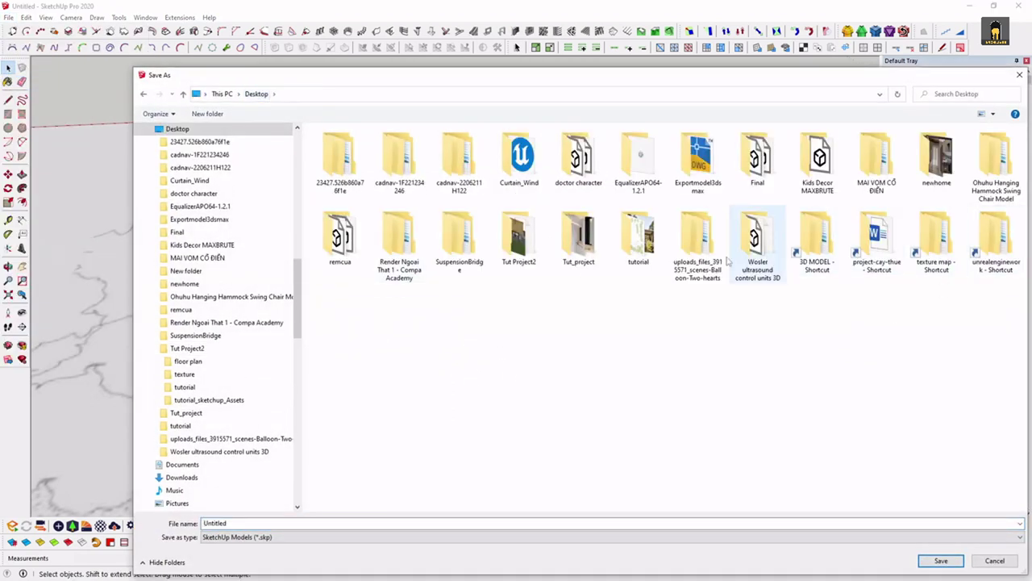
double_click(637, 238)
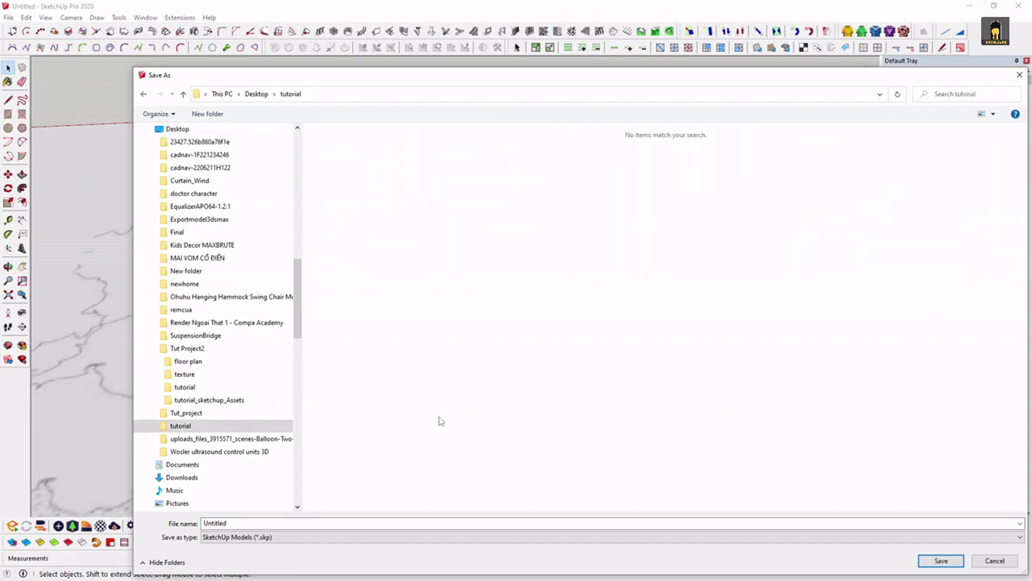
click(233, 524)
click(950, 563)
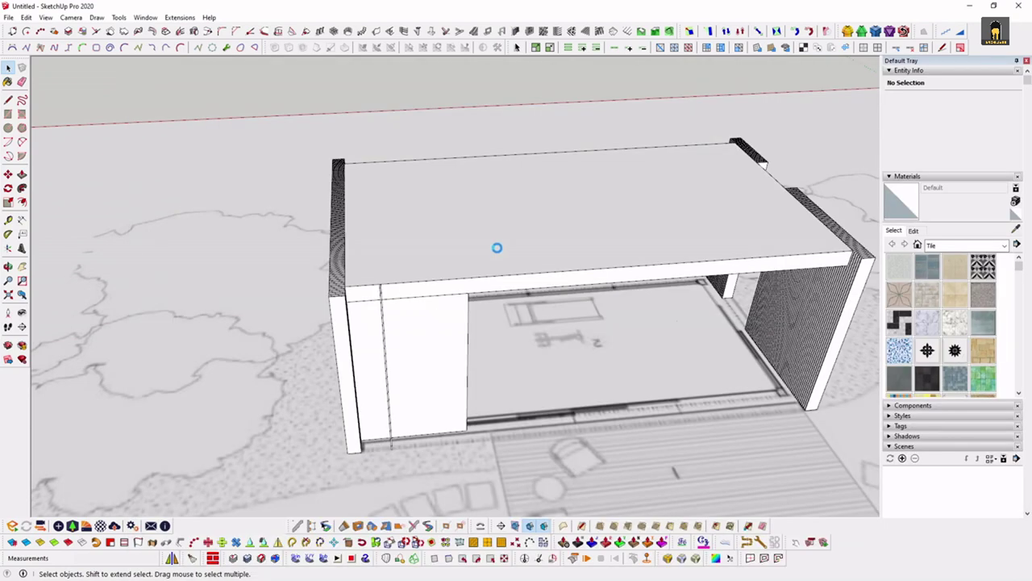
click(8, 17)
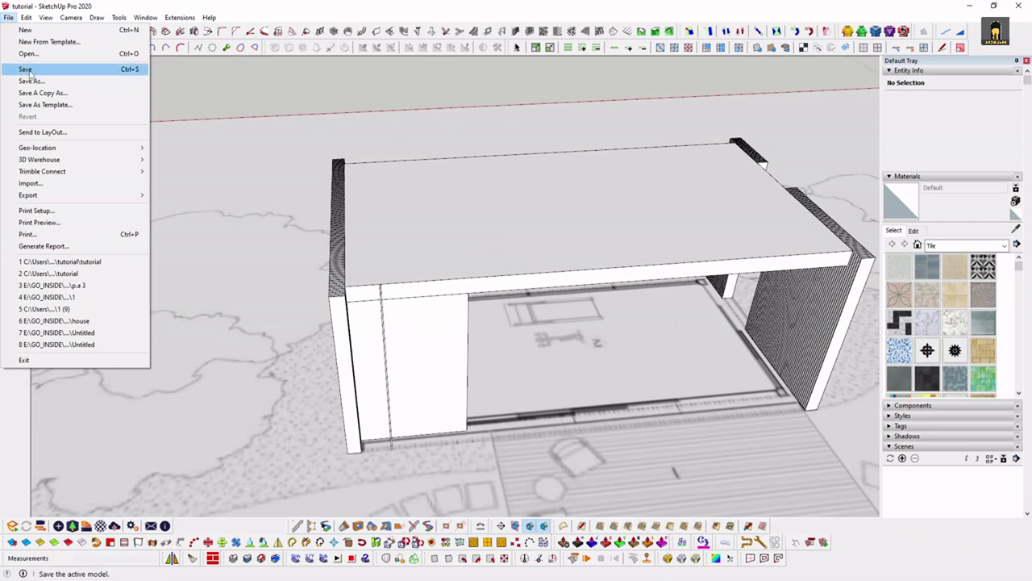
click(29, 72)
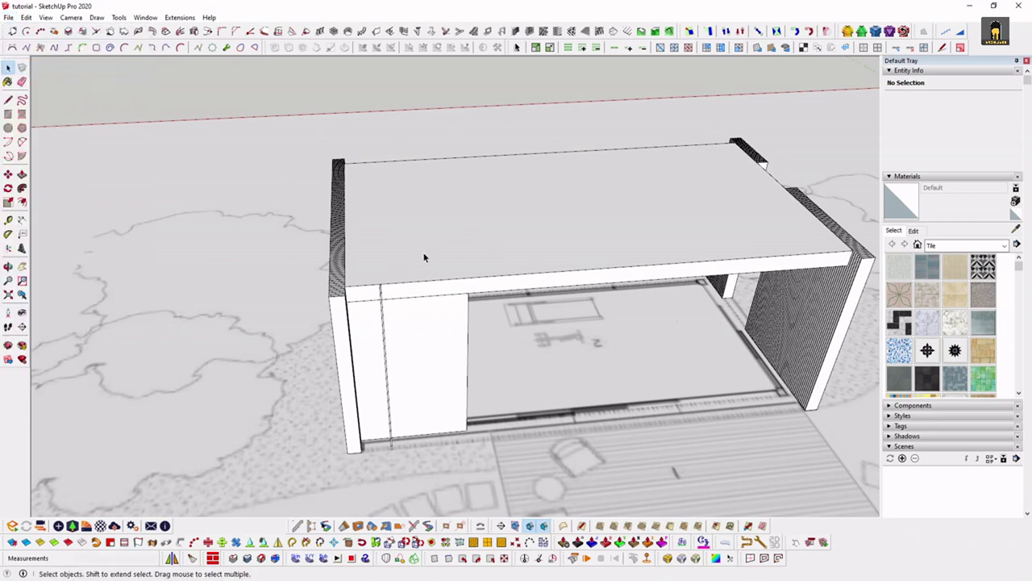
Open the front-left corner group to reach its thin panel and inspect the corner
scroll(424, 257, down, 3)
mouse_move(424, 257)
middle_down()
mouse_move(439, 274)
mouse_move(340, 338)
middle_up()
scroll(448, 286, up, 5)
scroll(340, 338, up, 3)
click(376, 329)
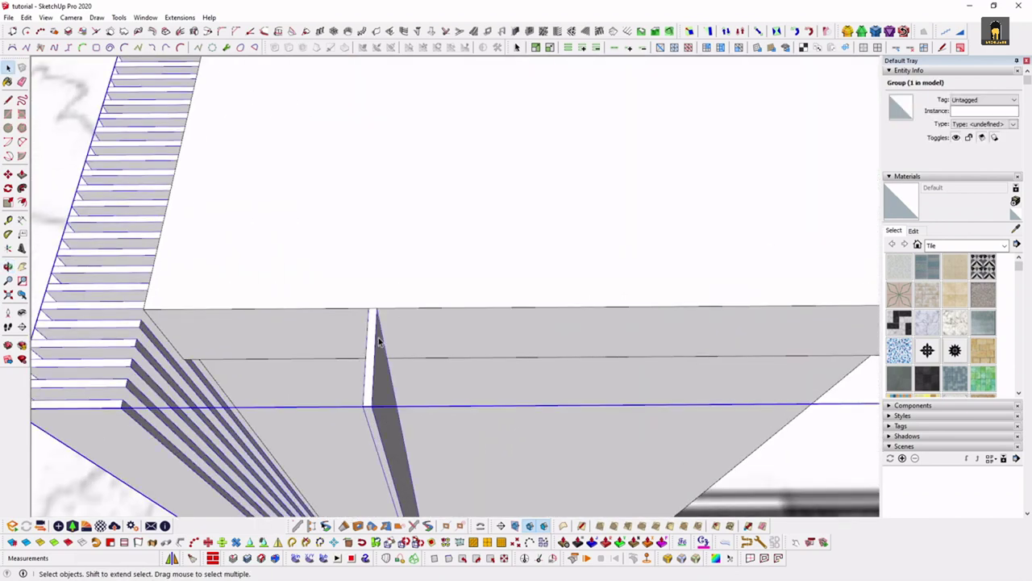
double_click(375, 339)
mouse_move(375, 339)
middle_down()
mouse_move(459, 244)
mouse_move(422, 122)
mouse_move(425, 179)
middle_up()
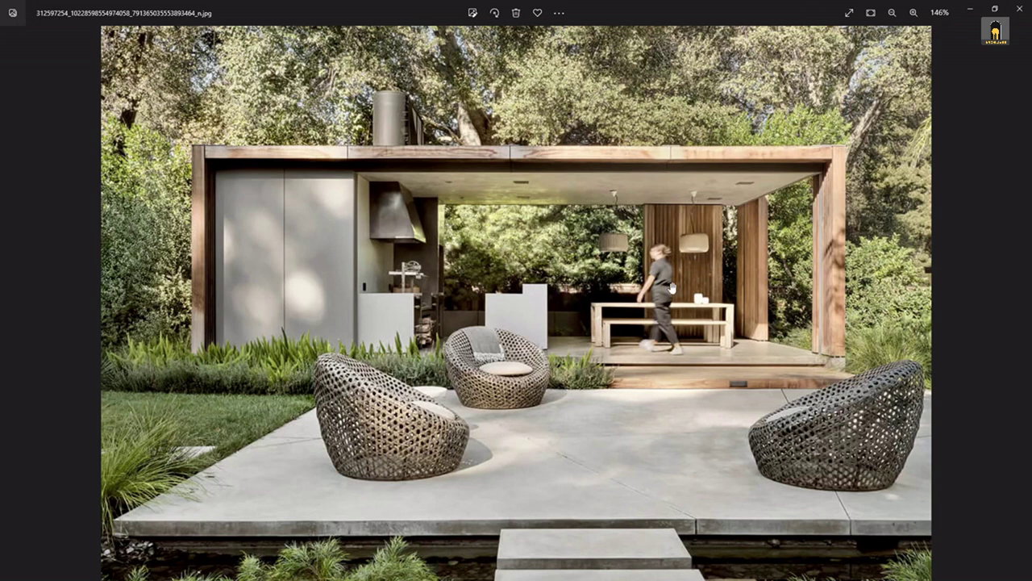
click(971, 9)
mouse_move(479, 341)
middle_down()
mouse_move(780, 368)
mouse_move(449, 327)
middle_up()
scroll(346, 449, up, 3)
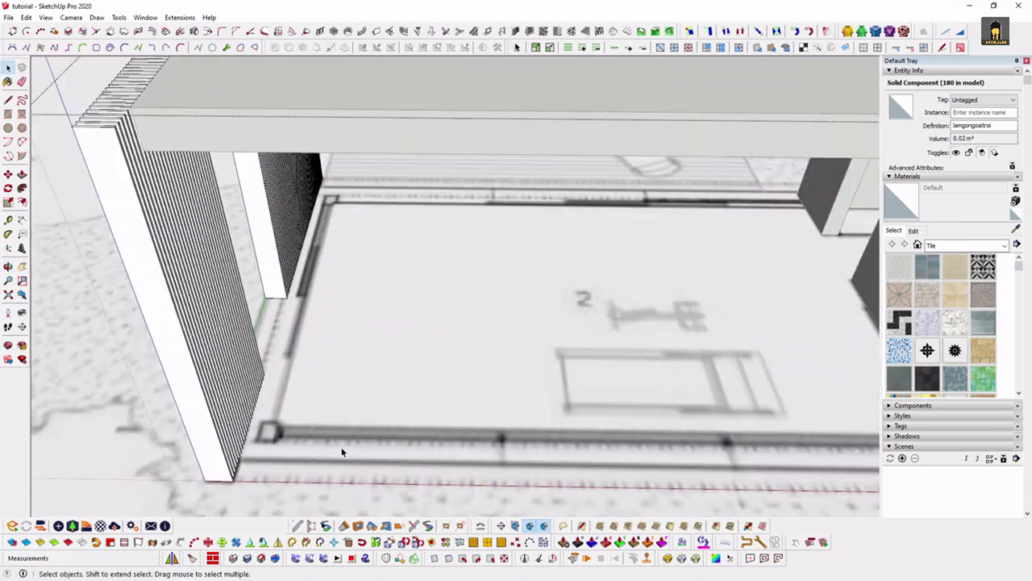
scroll(346, 385, down, 3)
mouse_move(622, 319)
middle_down()
mouse_move(473, 357)
mouse_move(467, 411)
mouse_move(456, 396)
mouse_move(485, 404)
mouse_move(491, 363)
middle_up()
scroll(64, 199, up, 5)
scroll(180, 258, up, 3)
scroll(299, 256, up, 2)
scroll(325, 223, up, 2)
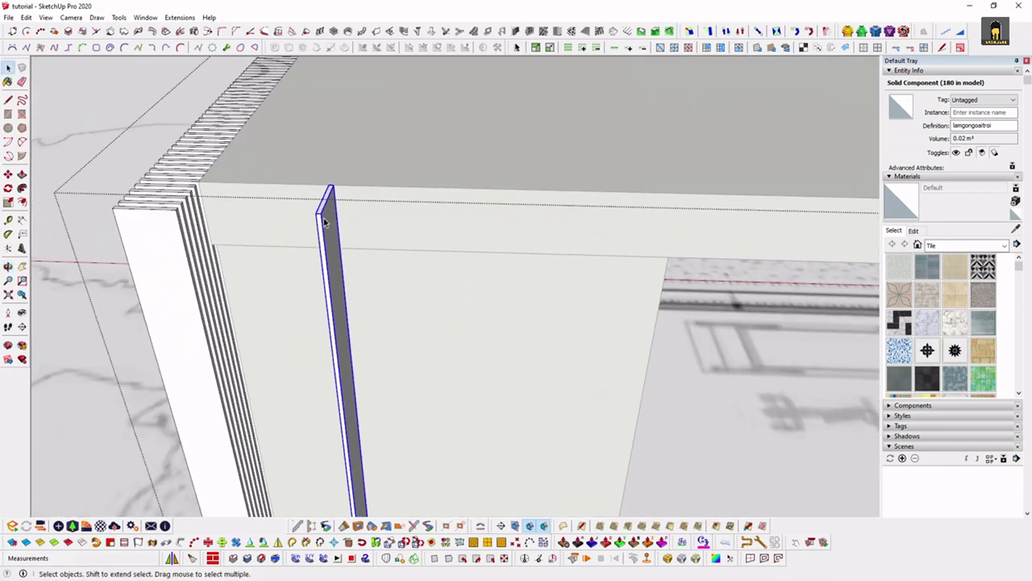
scroll(329, 276, down, 3)
key(m)
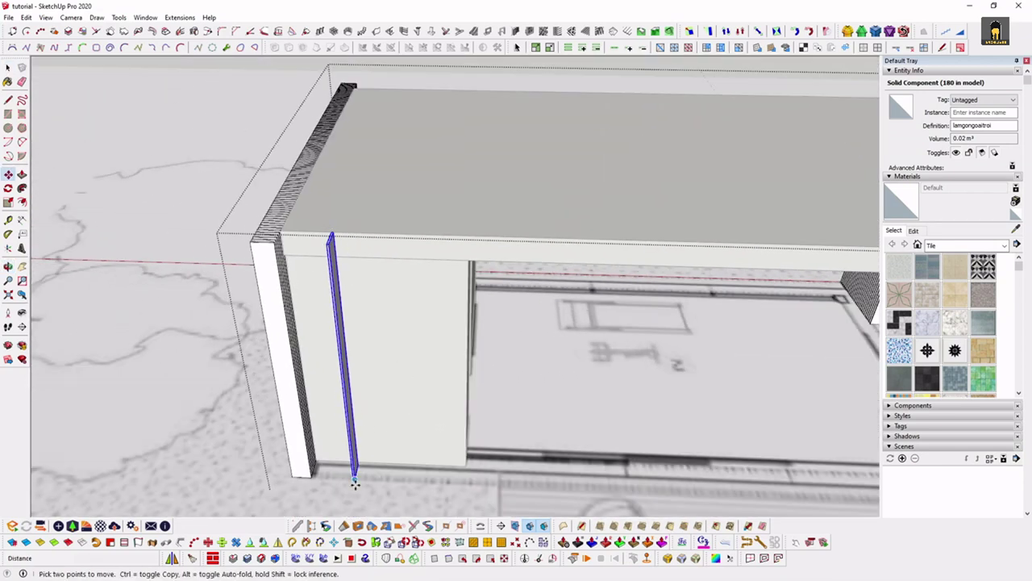
scroll(597, 401, down, 3)
middle_drag(596, 400, 548, 350)
key(space)
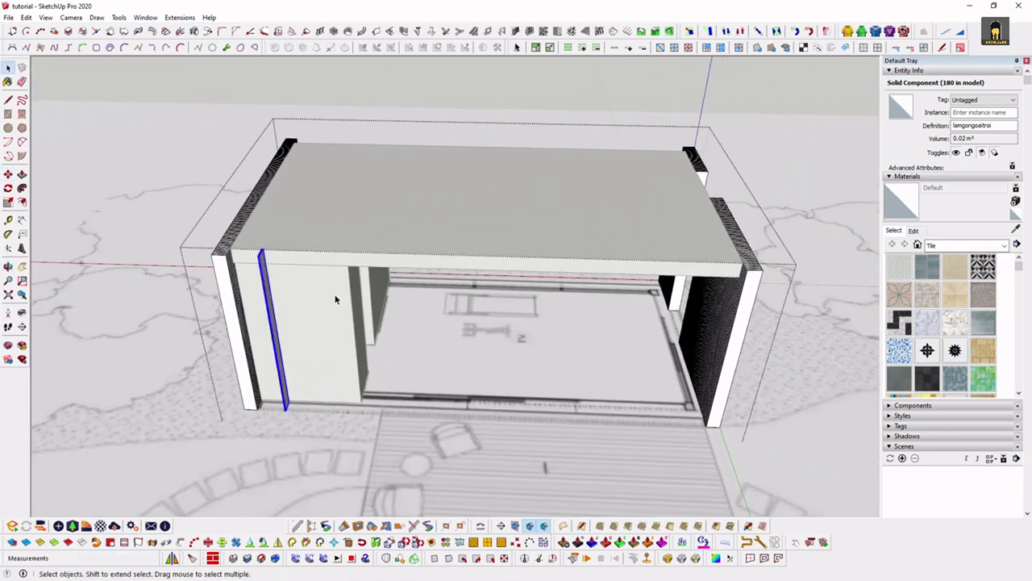
scroll(539, 294, down, 3)
scroll(539, 294, down, 3)
click(491, 214)
mouse_move(491, 215)
middle_down()
mouse_move(156, 315)
mouse_move(325, 260)
middle_up()
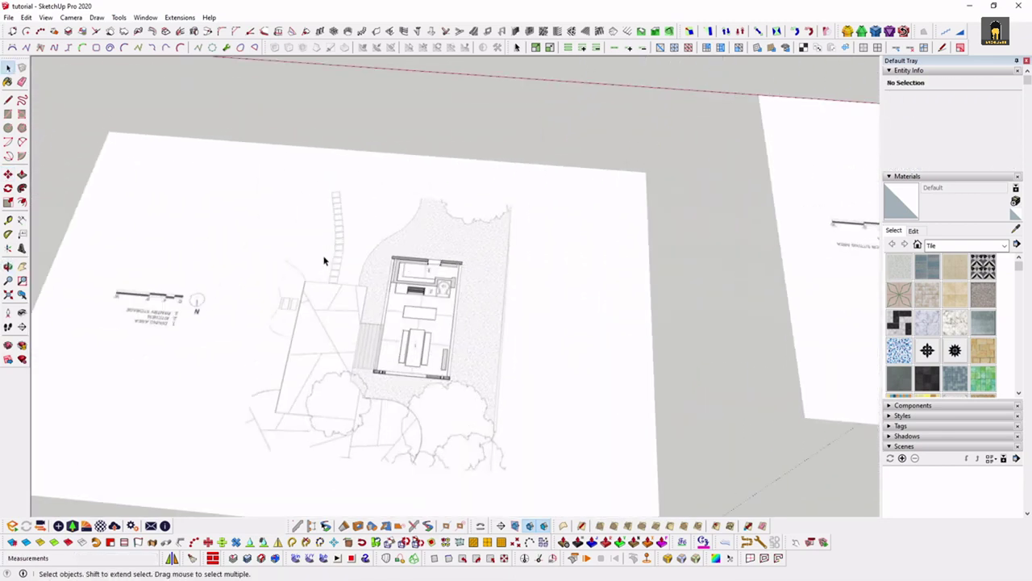
scroll(410, 299, up, 5)
mouse_move(410, 298)
middle_down()
mouse_move(325, 358)
mouse_move(812, 341)
mouse_move(559, 288)
mouse_move(474, 378)
mouse_move(546, 256)
middle_up()
middle_drag(350, 405, 357, 279)
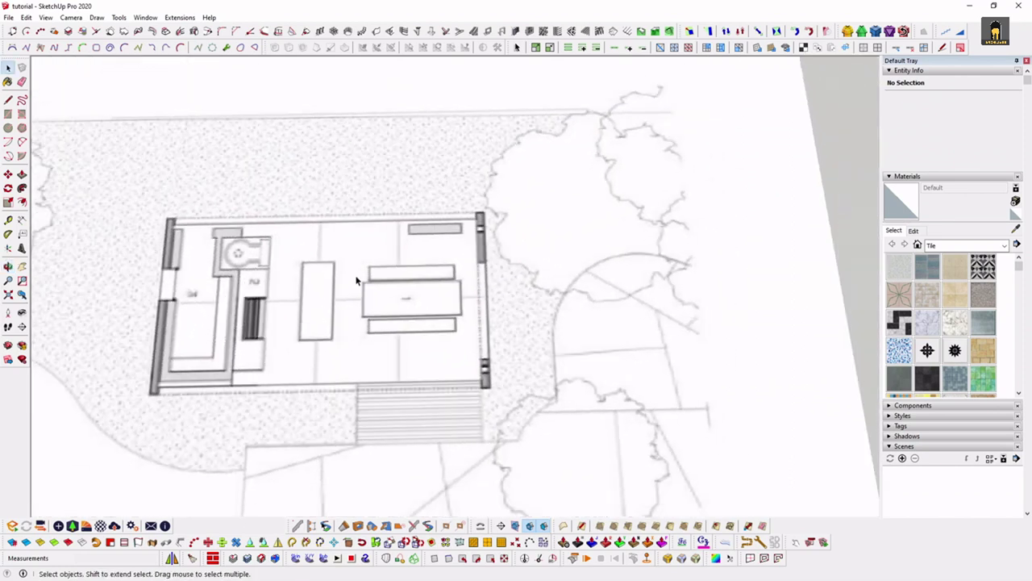
scroll(397, 262, down, 4)
scroll(397, 263, up, 3)
scroll(421, 295, up, 3)
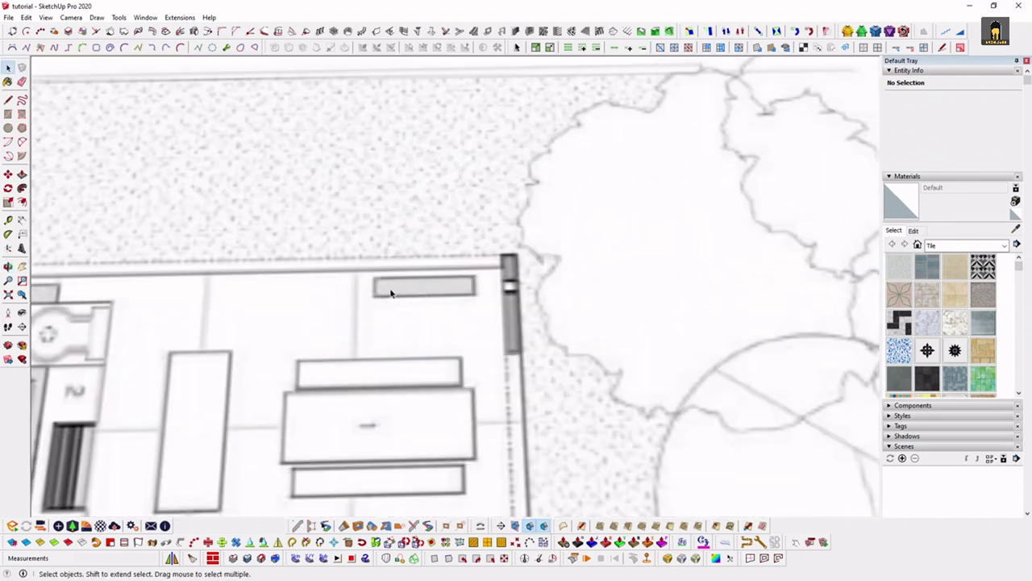
scroll(391, 293, down, 3)
middle_drag(376, 304, 613, 307)
scroll(468, 300, up, 3)
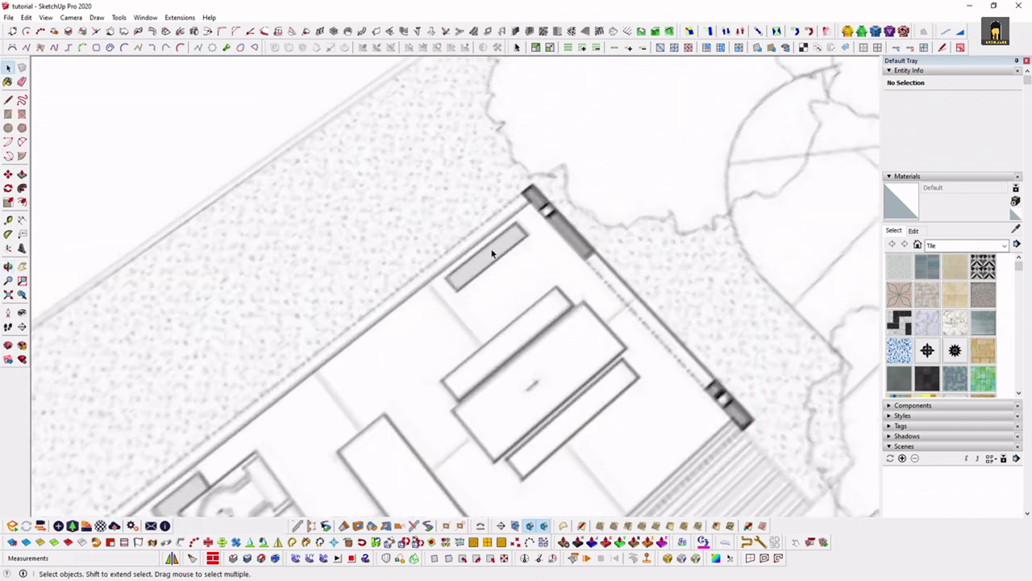
scroll(448, 281, down, 5)
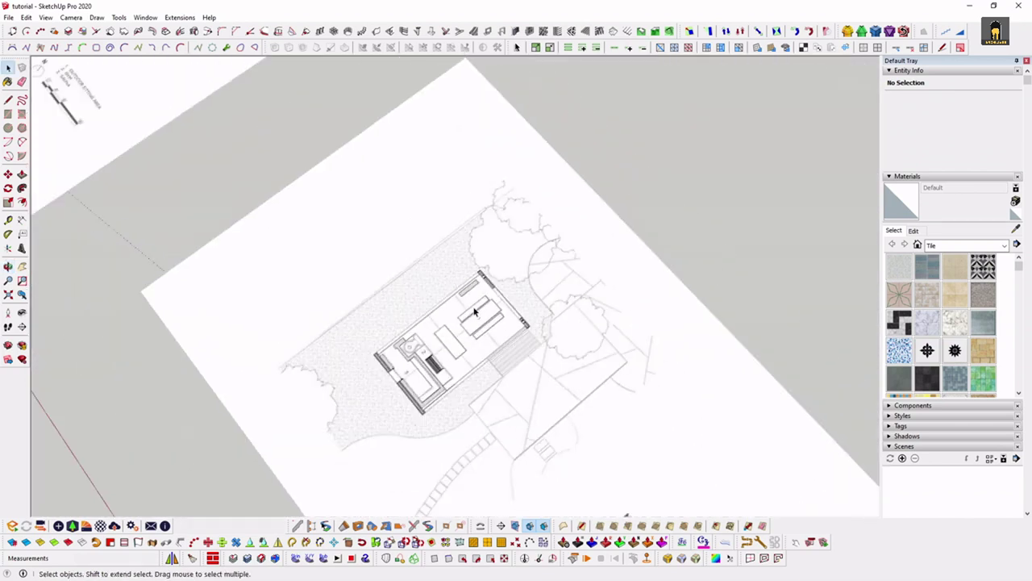
middle_drag(449, 201, 529, 176)
scroll(529, 177, up, 5)
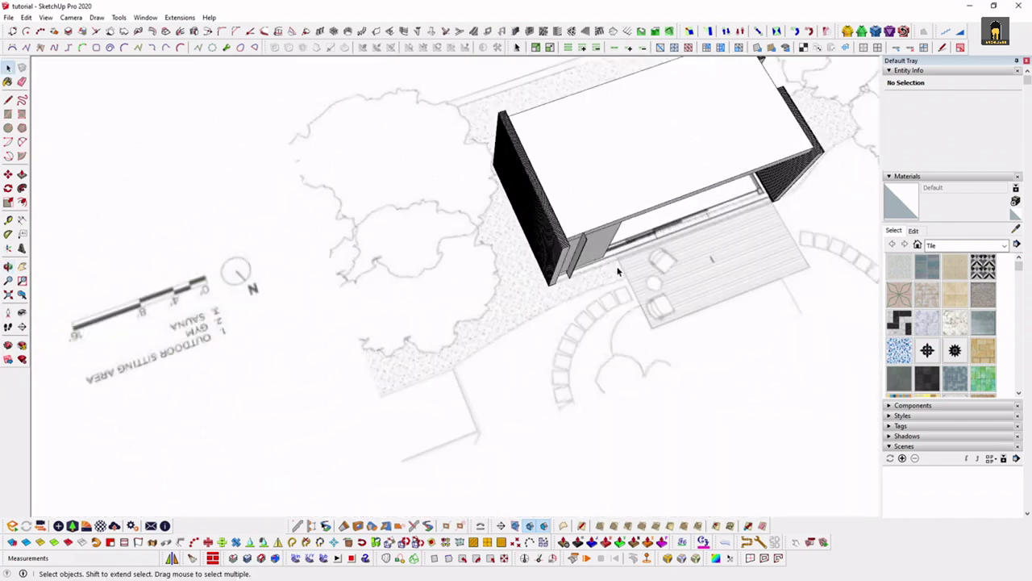
scroll(569, 222, up, 3)
click(569, 227)
mouse_move(569, 227)
middle_down()
mouse_move(539, 211)
mouse_move(375, 198)
middle_up()
scroll(539, 211, up, 3)
Copy five corner wall slats and rotate the copies 90° to lie along the roof's front edge
click(188, 248)
key(q)
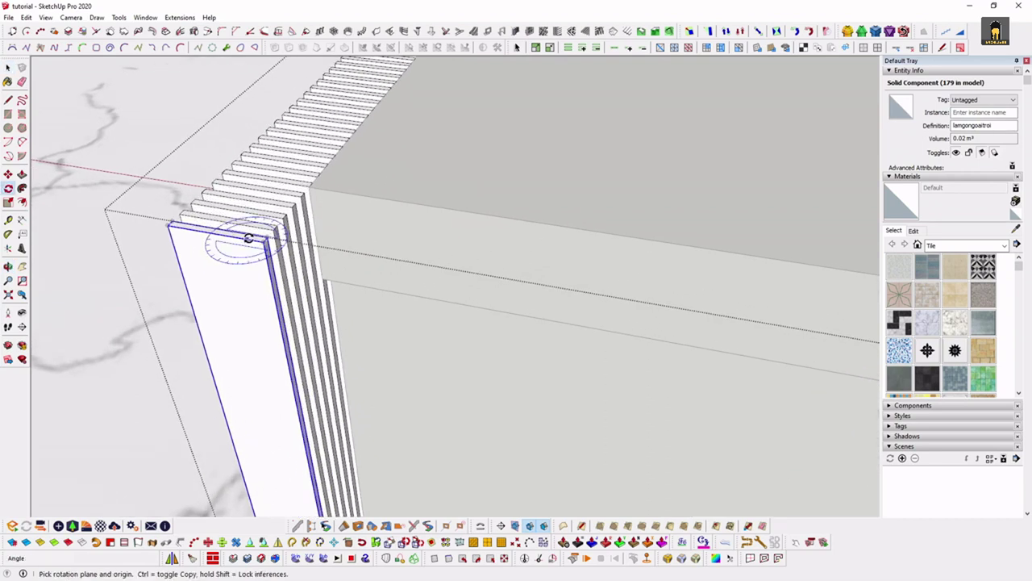
key(space)
shift+click(279, 244)
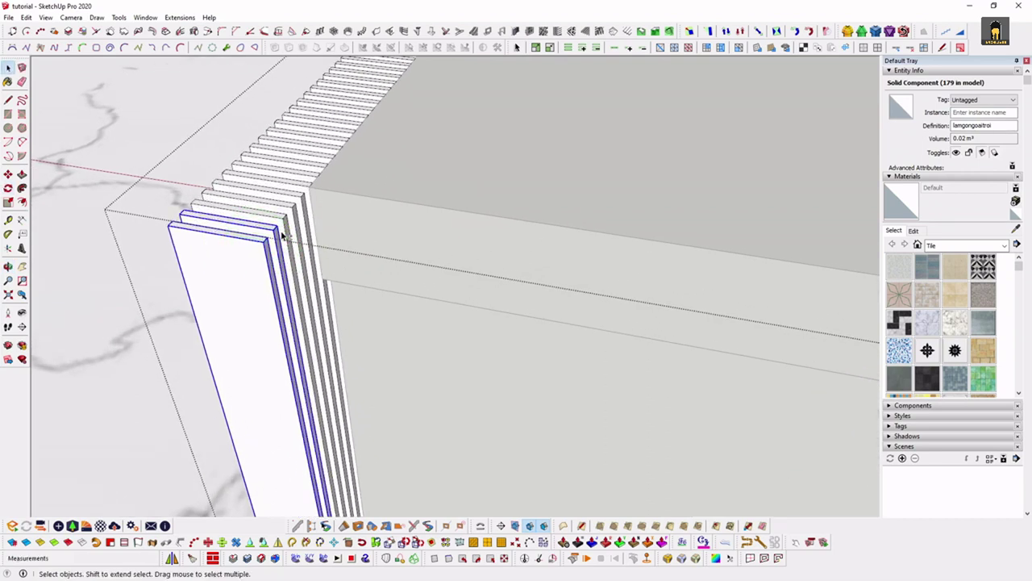
shift+click(289, 230)
shift+click(302, 208)
shift+click(302, 203)
key(q)
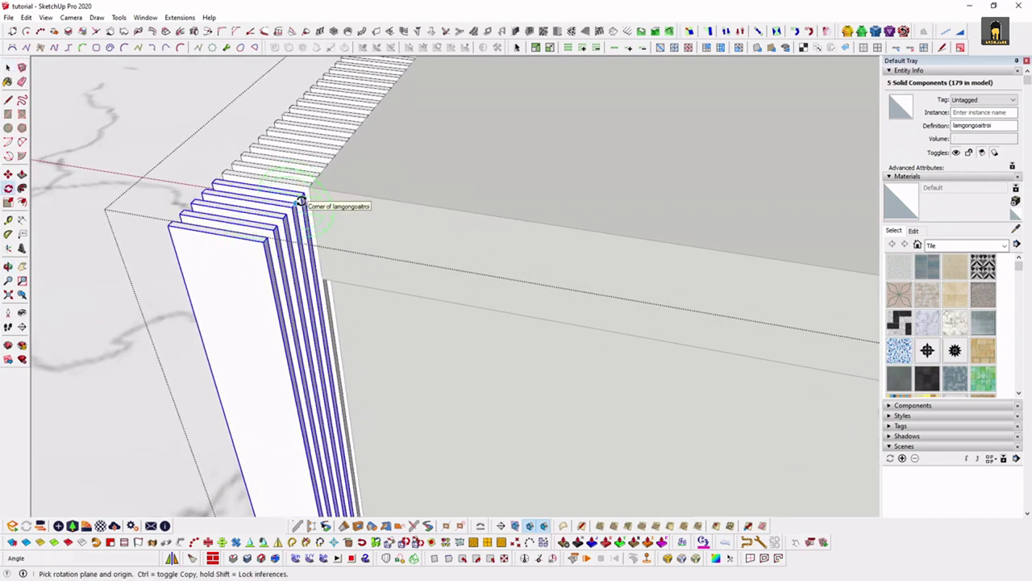
drag(302, 198, 310, 246)
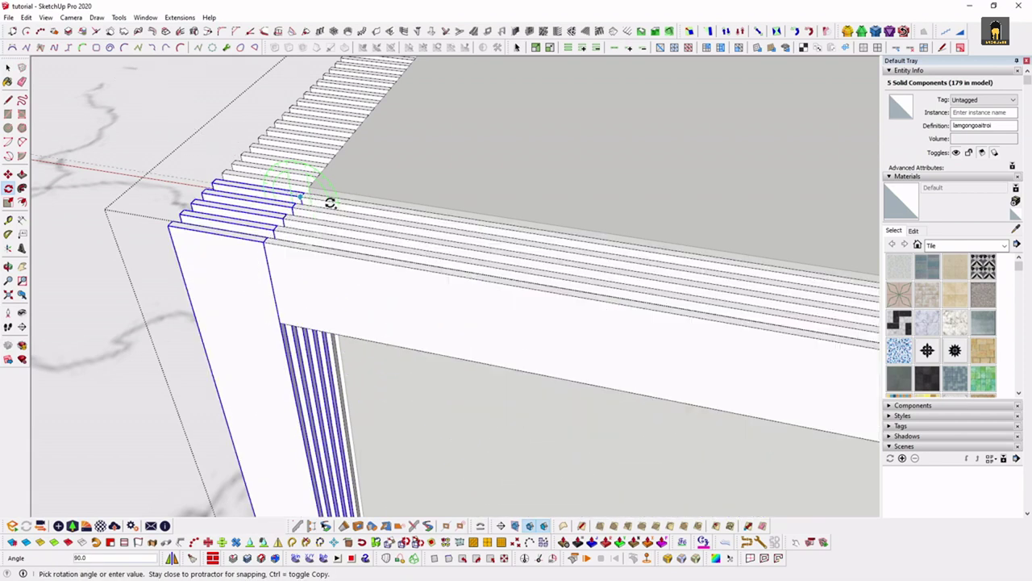
click(331, 201)
key(space)
Orbit around the pavilion to inspect the new fascia boards along the roof edge
middle_drag(331, 200, 202, 232)
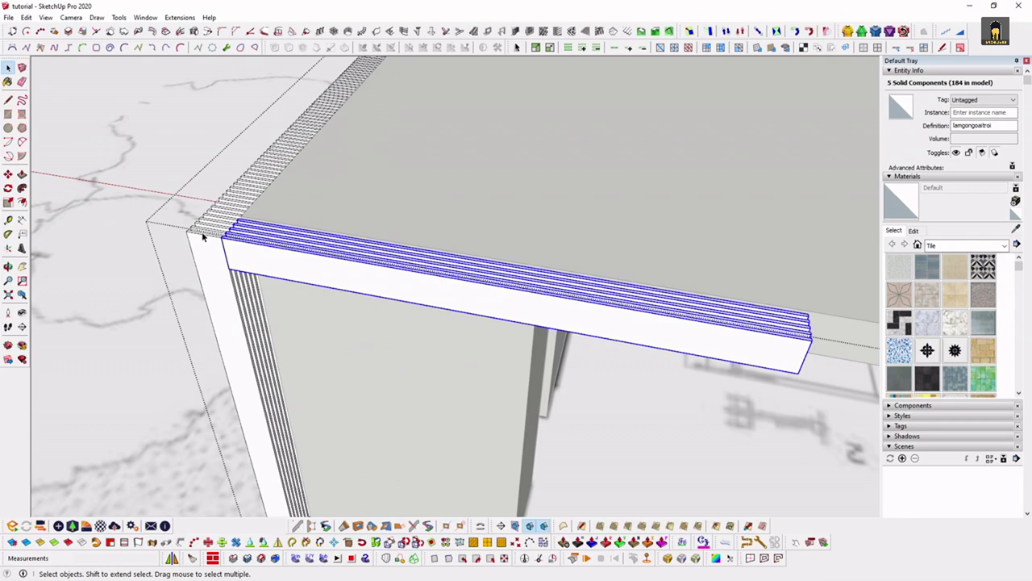
scroll(202, 231, down, 3)
mouse_move(231, 252)
middle_down()
mouse_move(421, 205)
mouse_move(339, 299)
middle_up()
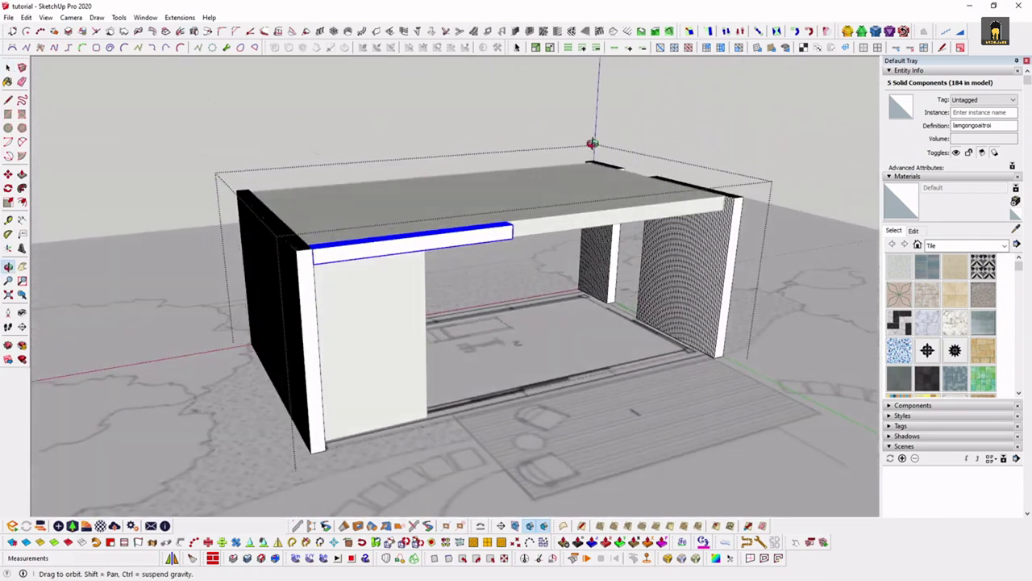
scroll(340, 299, up, 3)
scroll(392, 248, up, 3)
scroll(380, 248, up, 2)
mouse_move(381, 247)
middle_down()
mouse_move(382, 224)
mouse_move(258, 323)
mouse_move(427, 229)
mouse_move(385, 237)
mouse_move(583, 242)
mouse_move(618, 175)
middle_up()
scroll(225, 306, down, 5)
scroll(427, 229, up, 2)
scroll(466, 252, up, 3)
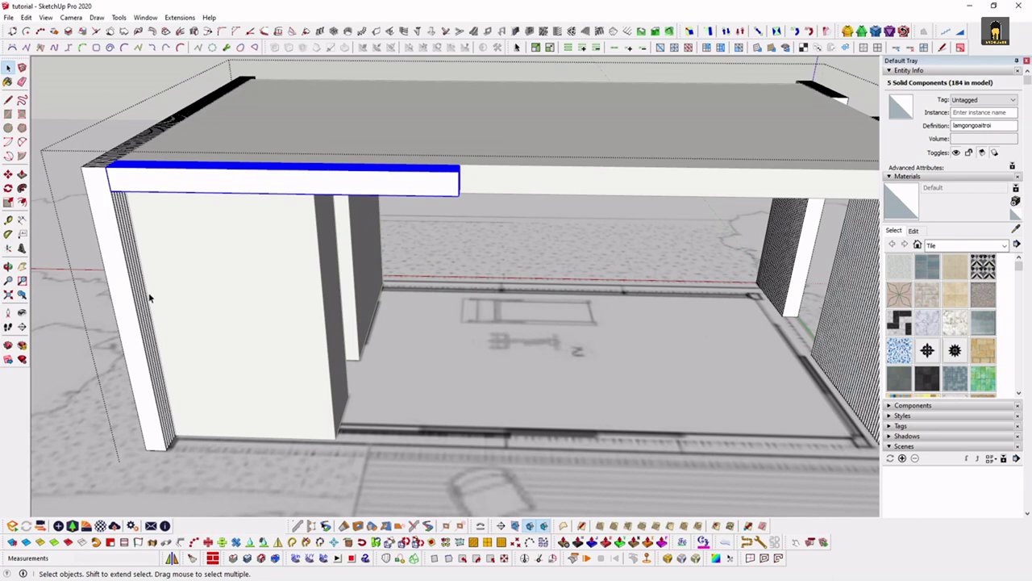
mouse_move(343, 186)
middle_down()
mouse_move(392, 242)
mouse_move(449, 254)
mouse_move(424, 247)
middle_up()
scroll(392, 242, up, 2)
scroll(357, 230, down, 3)
scroll(302, 228, up, 3)
scroll(292, 227, up, 2)
mouse_move(292, 227)
middle_down()
mouse_move(338, 210)
mouse_move(444, 219)
mouse_move(345, 244)
mouse_move(376, 226)
middle_up()
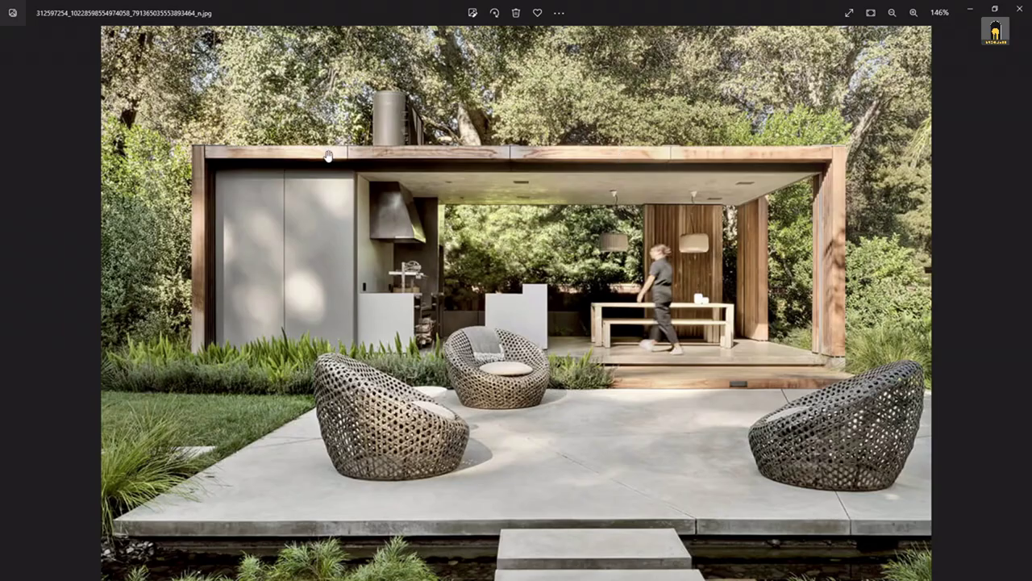
click(973, 12)
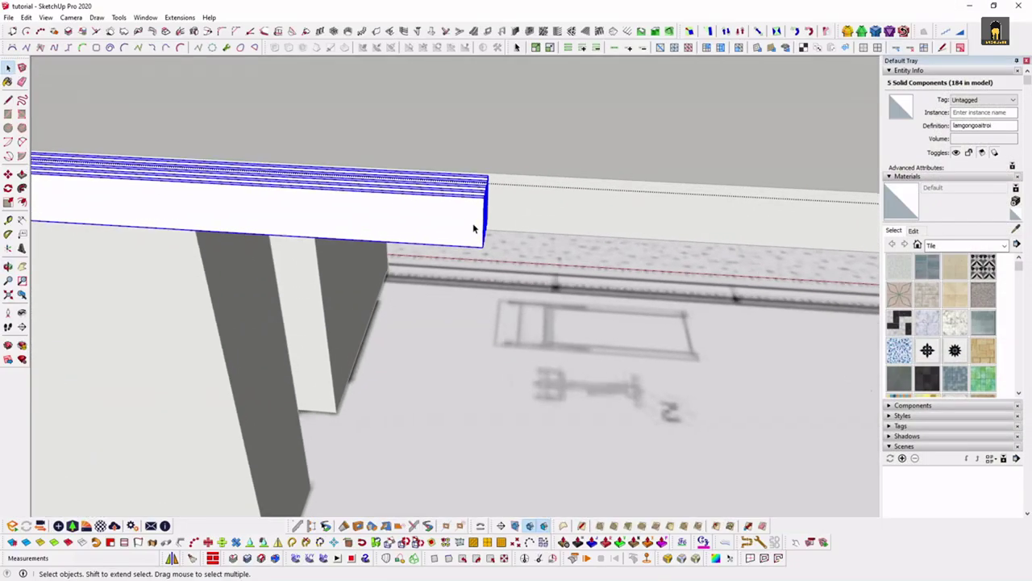
Paint the thin strip at the beam end with Roofing Slate Tan
middle_drag(482, 222, 322, 253)
scroll(417, 223, up, 5)
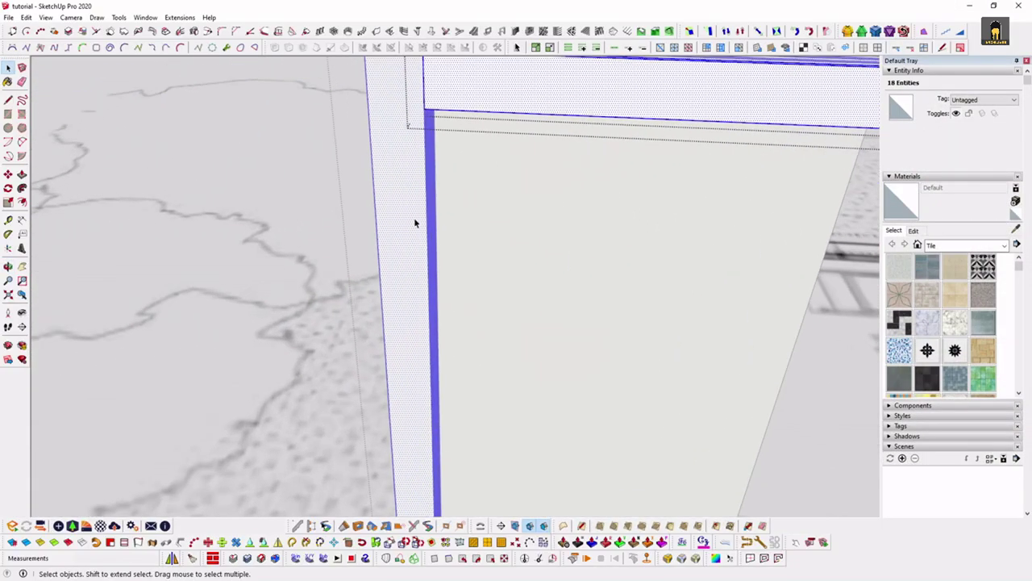
click(405, 200)
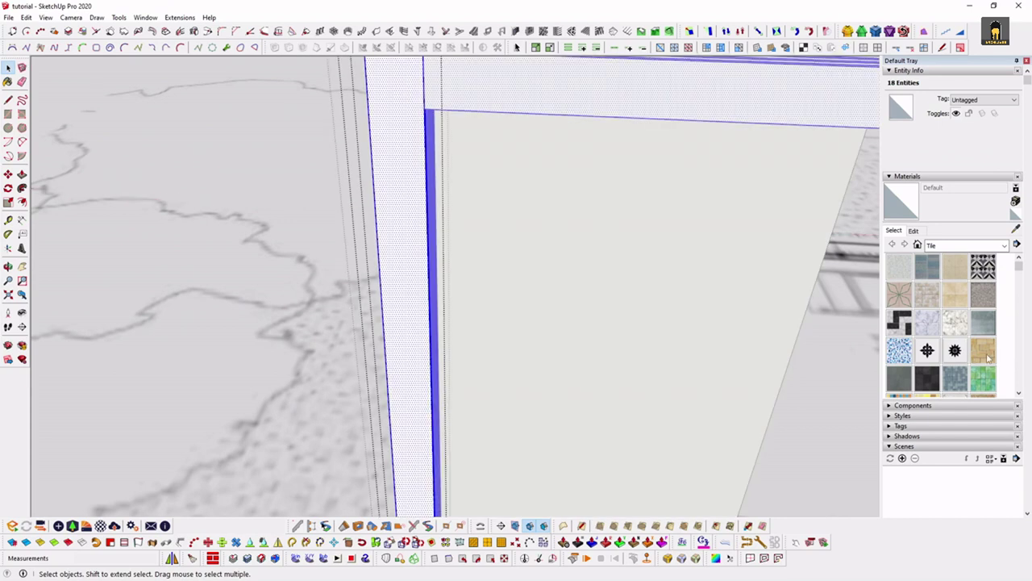
click(983, 349)
click(403, 188)
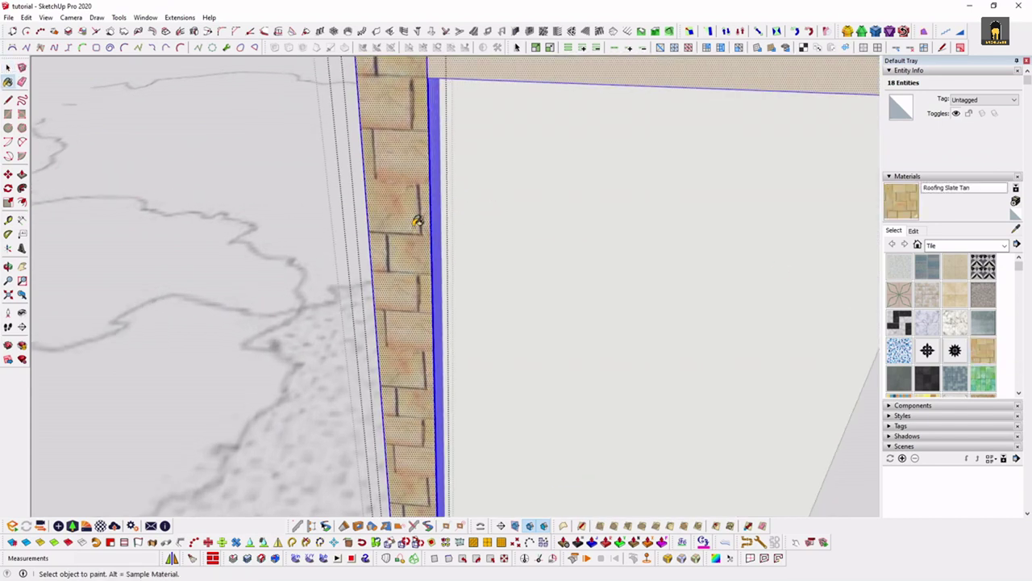
scroll(420, 218, up, 2)
key(space)
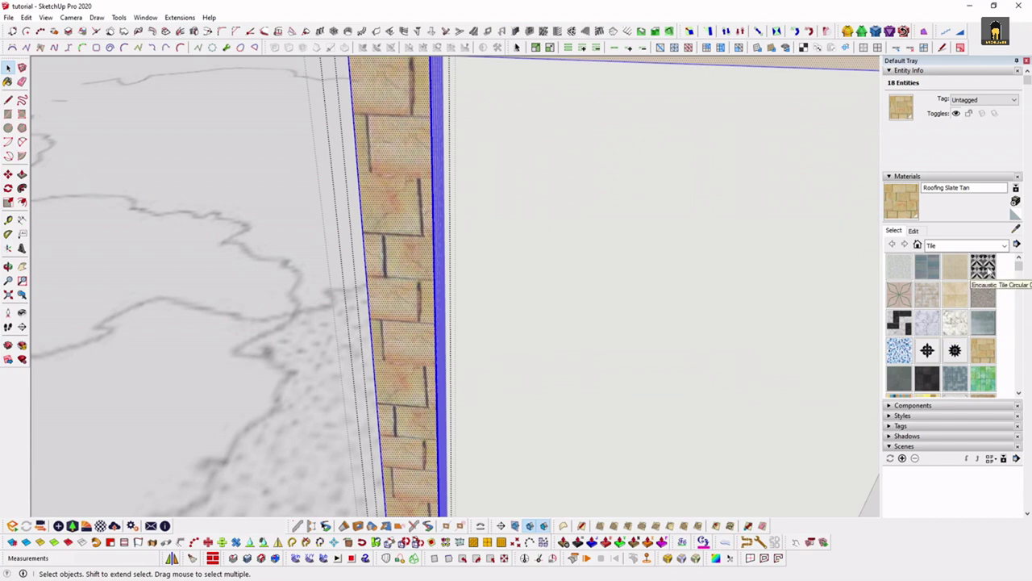
Compare several tile materials, then paint the strip and front beam with Tile Navy
click(983, 267)
click(927, 295)
click(956, 272)
scroll(959, 339, down, 3)
click(983, 297)
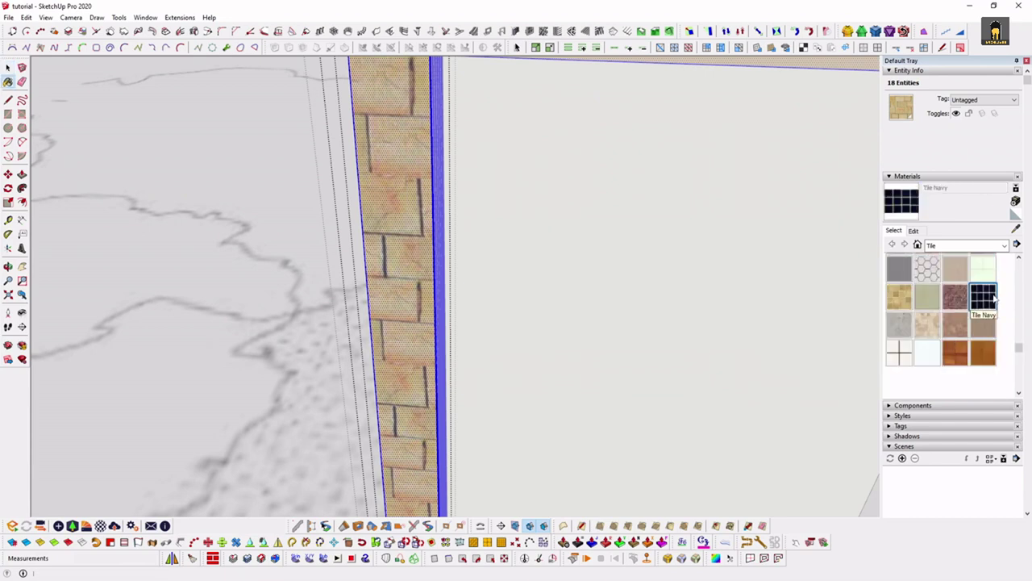
click(419, 173)
middle_drag(410, 269, 468, 186)
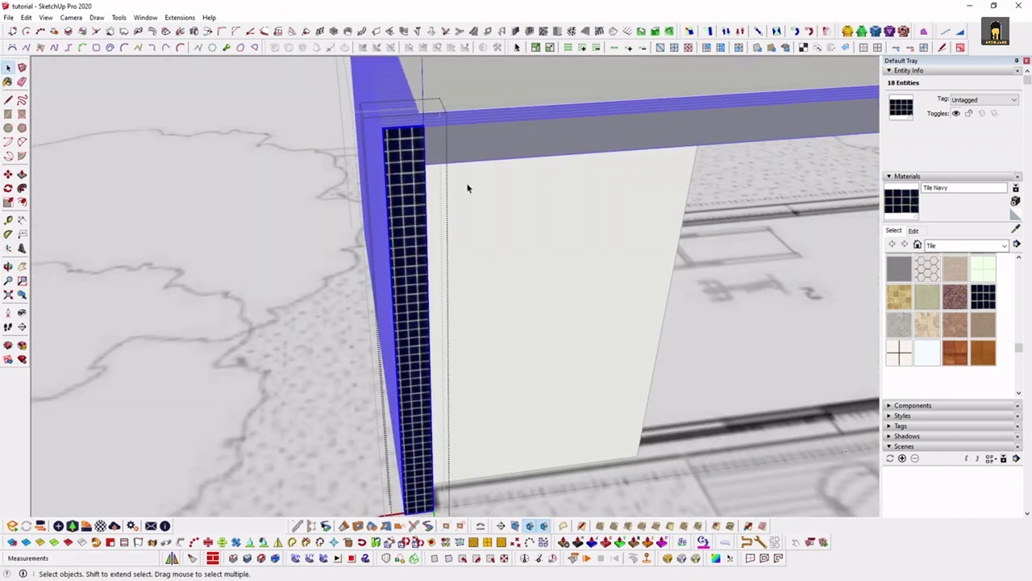
click(451, 161)
Open the beam component for editing and select all its parts
double_click(463, 147)
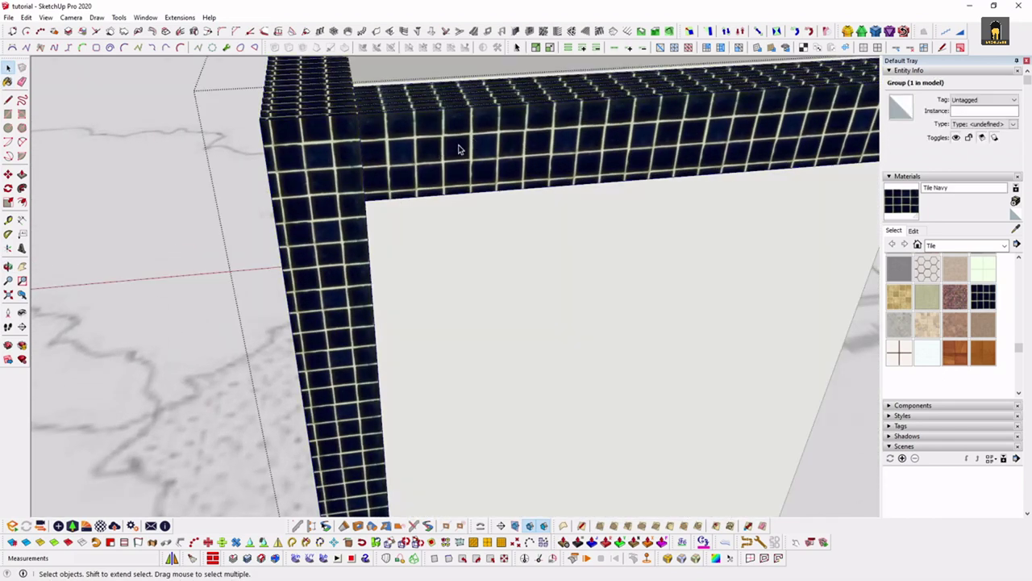
scroll(354, 181, down, 5)
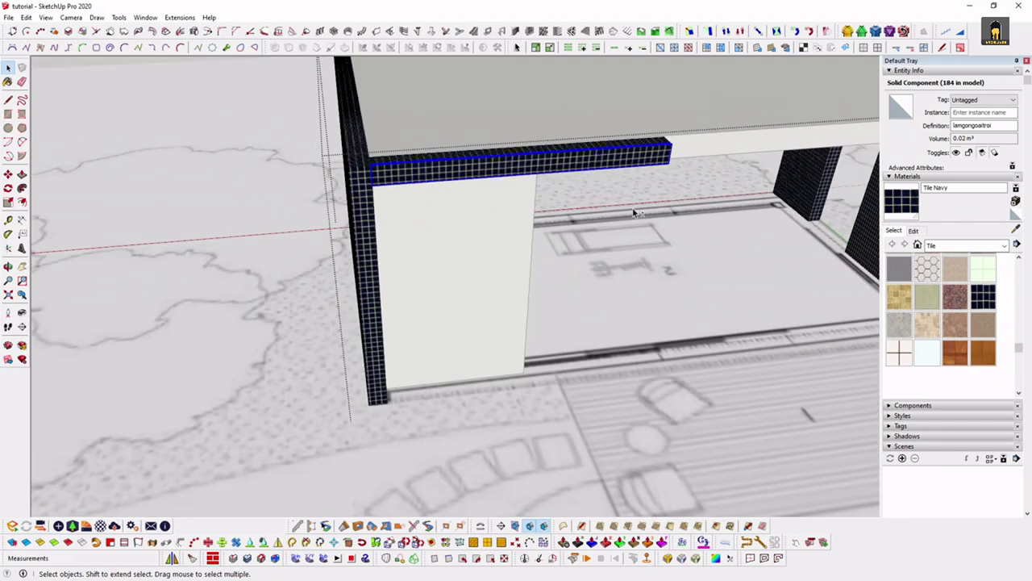
mouse_move(362, 194)
middle_down()
mouse_move(427, 269)
mouse_move(379, 266)
middle_up()
key(ctrl+a)
key(s)
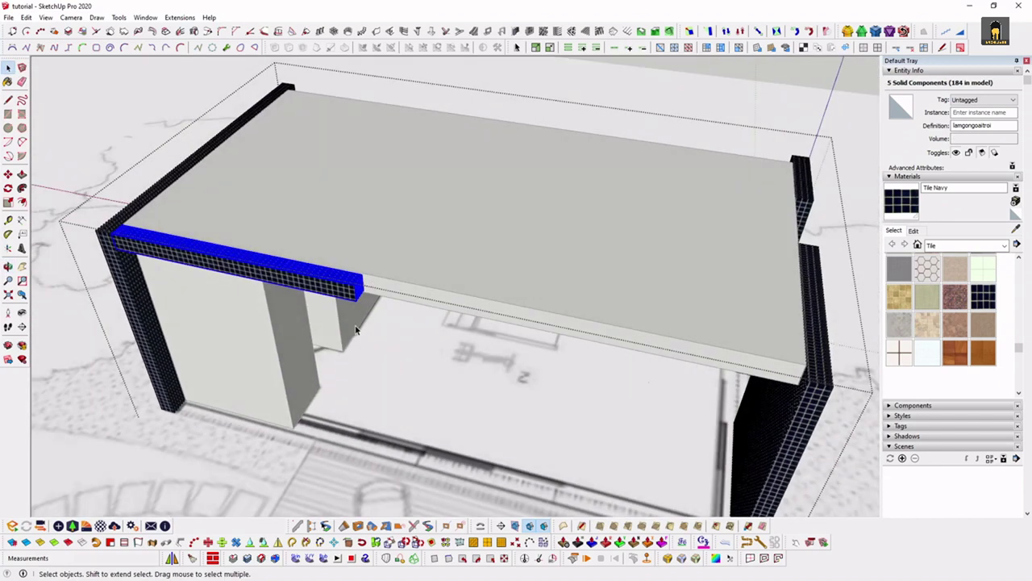
scroll(369, 262, up, 5)
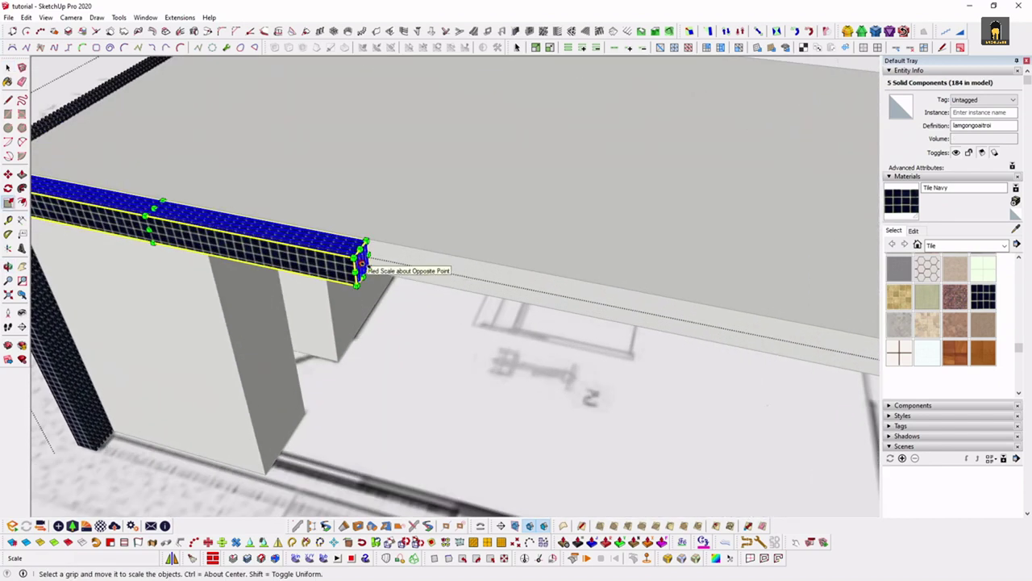
scroll(670, 305, down, 5)
middle_drag(645, 307, 672, 303)
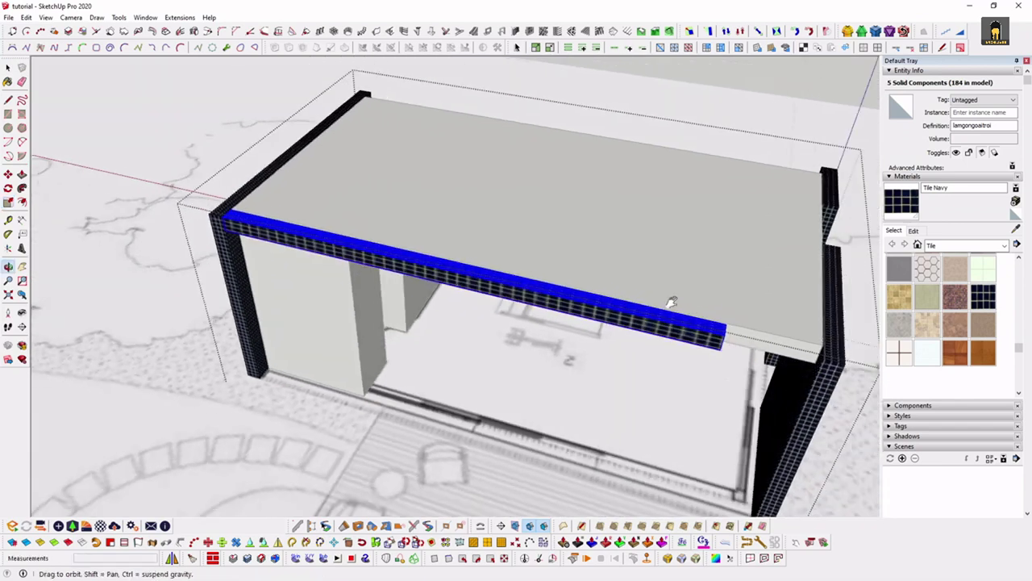
scroll(677, 307, up, 4)
scroll(694, 314, up, 3)
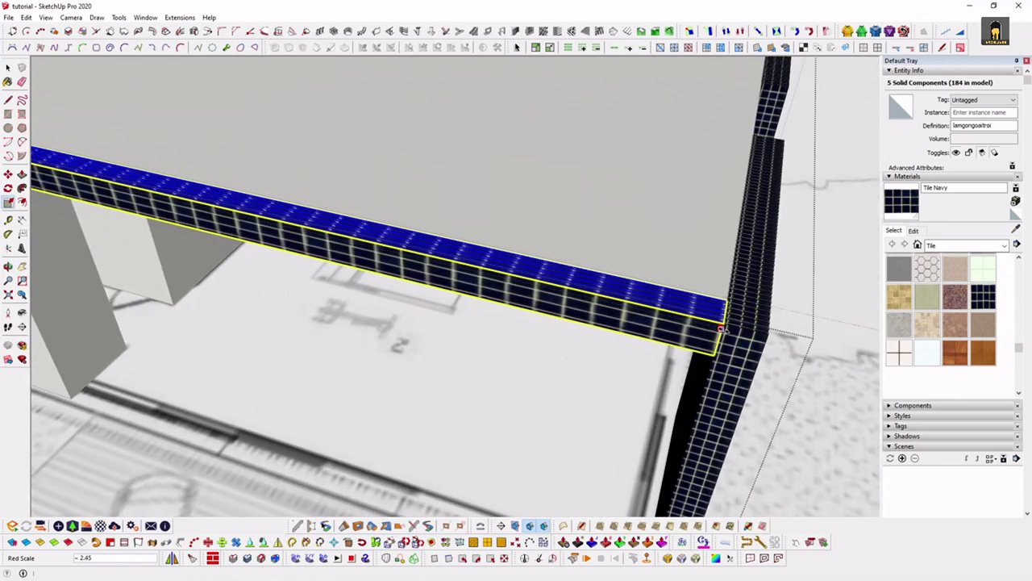
key(space)
scroll(720, 328, down, 3)
mouse_move(564, 282)
middle_down()
mouse_move(452, 242)
mouse_move(387, 172)
middle_up()
scroll(431, 233, up, 3)
scroll(406, 242, up, 3)
mouse_move(438, 207)
middle_down()
mouse_move(522, 255)
mouse_move(489, 299)
mouse_move(528, 339)
middle_up()
scroll(523, 255, down, 5)
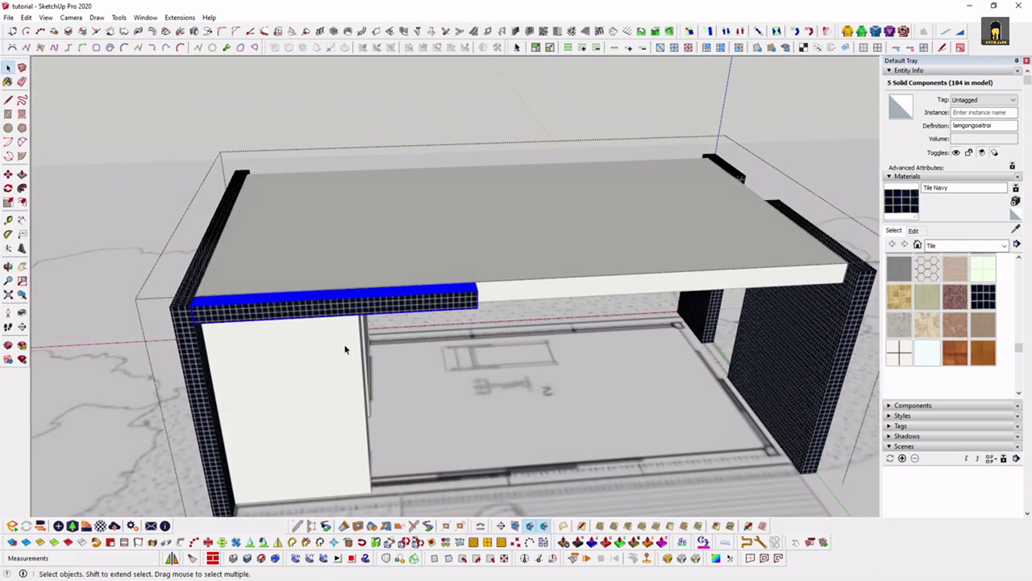
scroll(345, 349, up, 3)
mouse_move(322, 373)
middle_down()
mouse_move(314, 336)
mouse_move(384, 339)
middle_up()
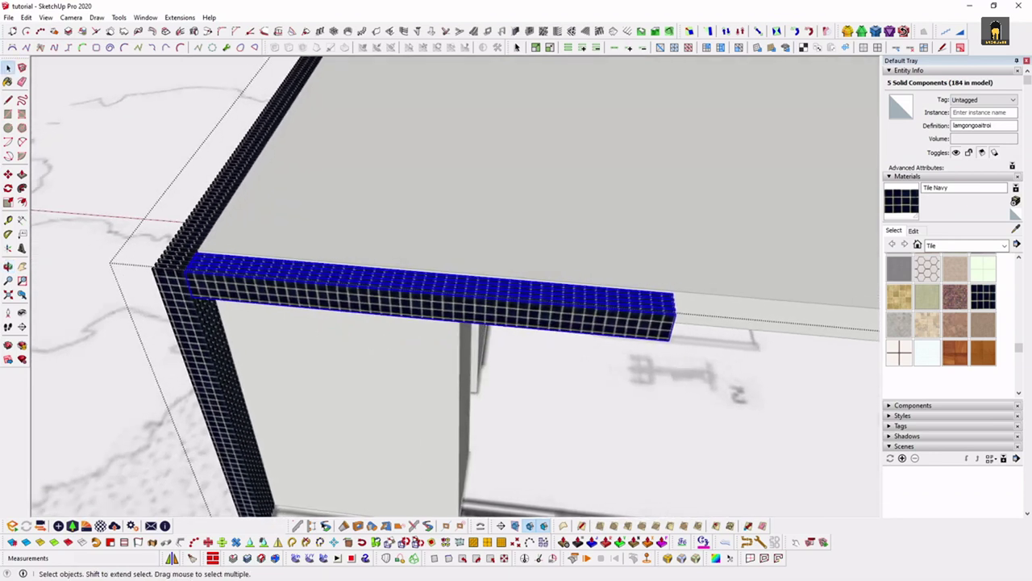
key(alt+Tab)
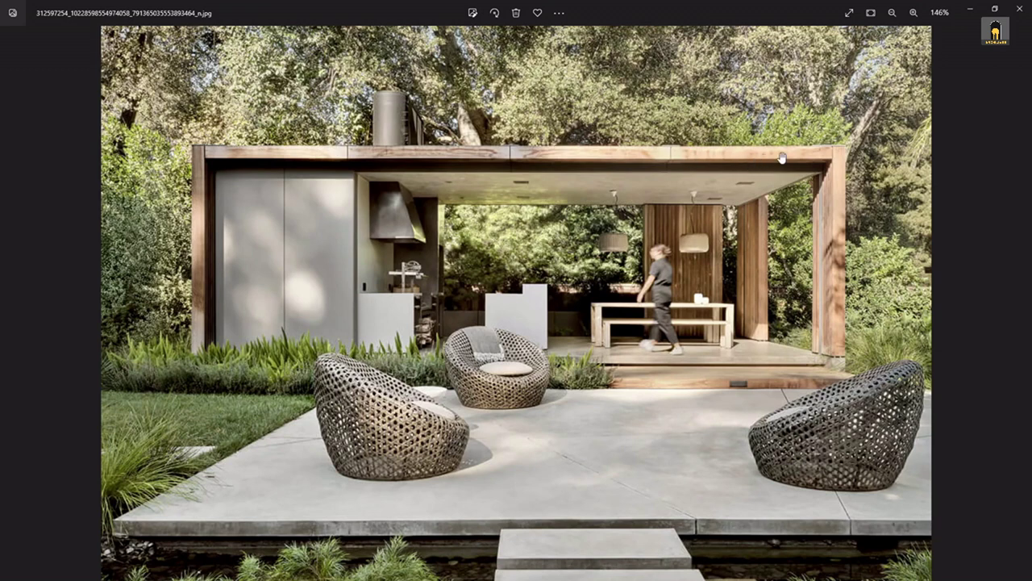
click(967, 10)
mouse_move(719, 140)
middle_down()
mouse_move(433, 287)
mouse_move(335, 243)
mouse_move(347, 198)
middle_up()
scroll(378, 208, up, 2)
Make the front beam a unique component
scroll(379, 210, up, 3)
scroll(419, 234, up, 2)
right_click(439, 250)
key(Escape)
scroll(516, 250, up, 3)
right_click(457, 222)
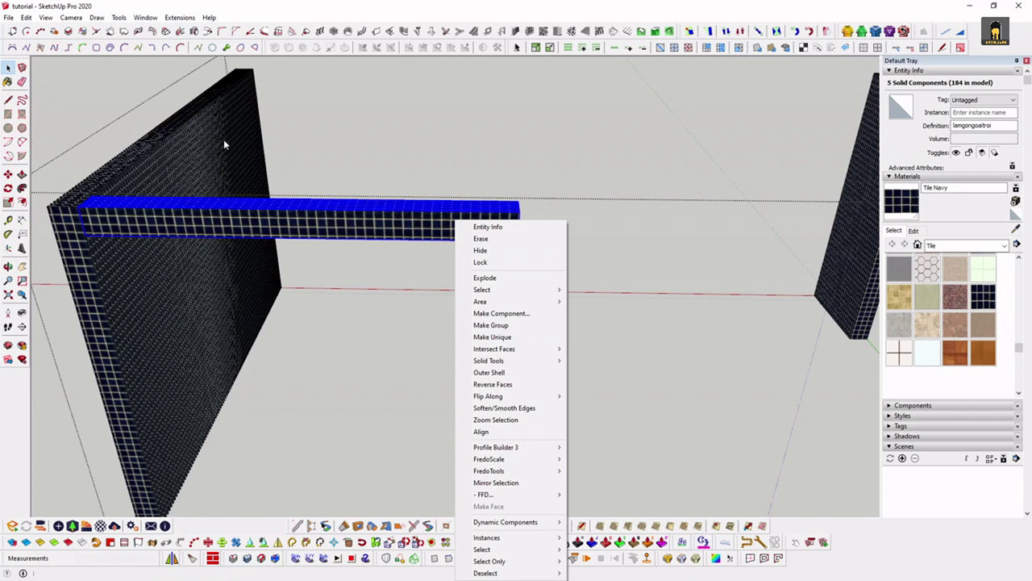
click(492, 336)
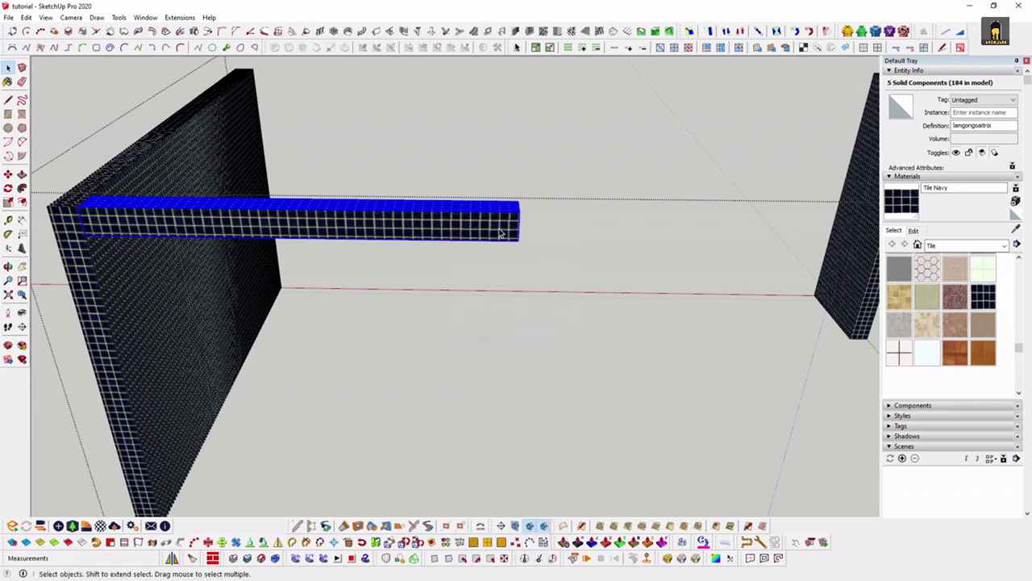
Measure from the frame corner with the Tape Measure tool
scroll(501, 231, up, 3)
scroll(502, 232, up, 2)
scroll(502, 231, down, 3)
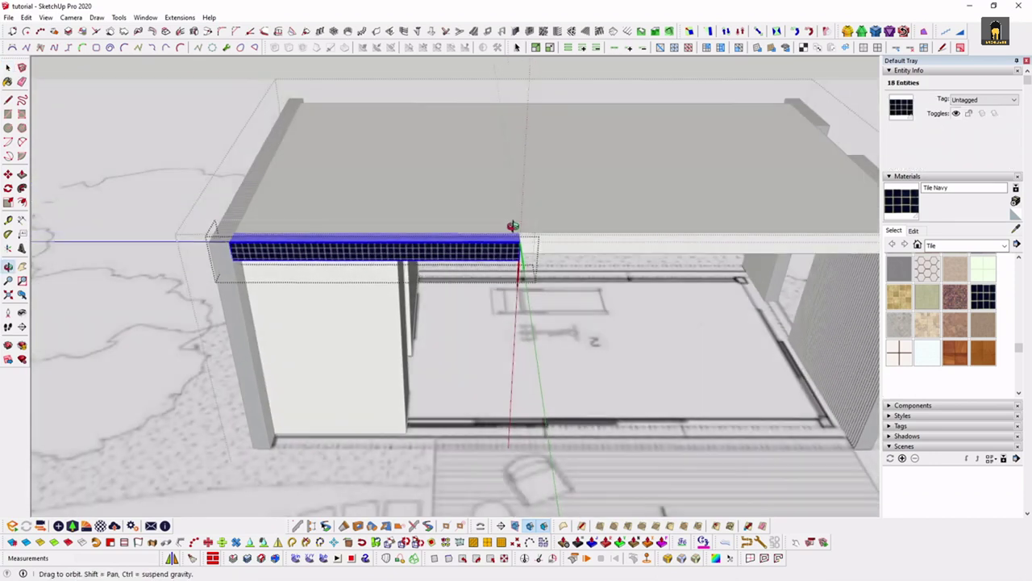
middle_drag(479, 199, 500, 240)
scroll(614, 289, up, 3)
middle_drag(614, 289, 525, 258)
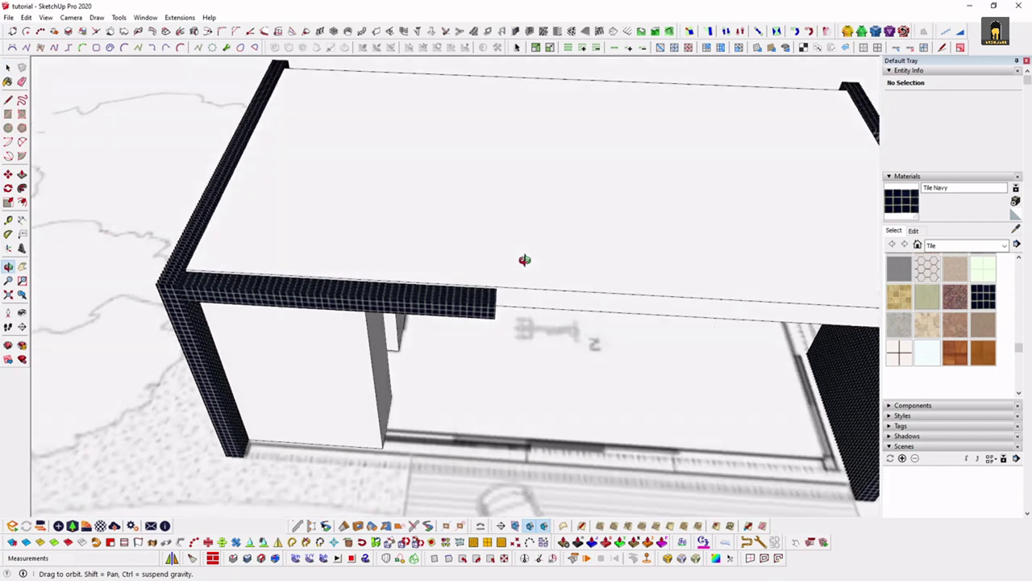
scroll(525, 258, down, 3)
scroll(449, 274, down, 2)
middle_drag(449, 274, 207, 305)
scroll(193, 287, up, 3)
key(t)
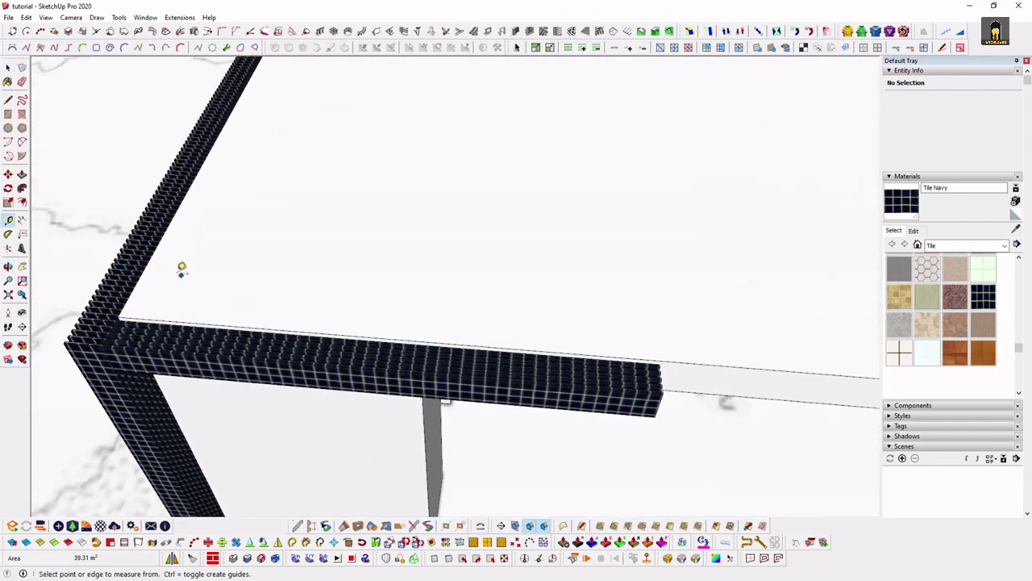
click(141, 276)
click(165, 245)
Draw a guide line from the tiled wall corner and select it
scroll(269, 203, down, 3)
mouse_move(270, 202)
middle_down()
mouse_move(417, 266)
mouse_move(233, 377)
middle_up()
scroll(234, 378, up, 3)
scroll(225, 400, up, 2)
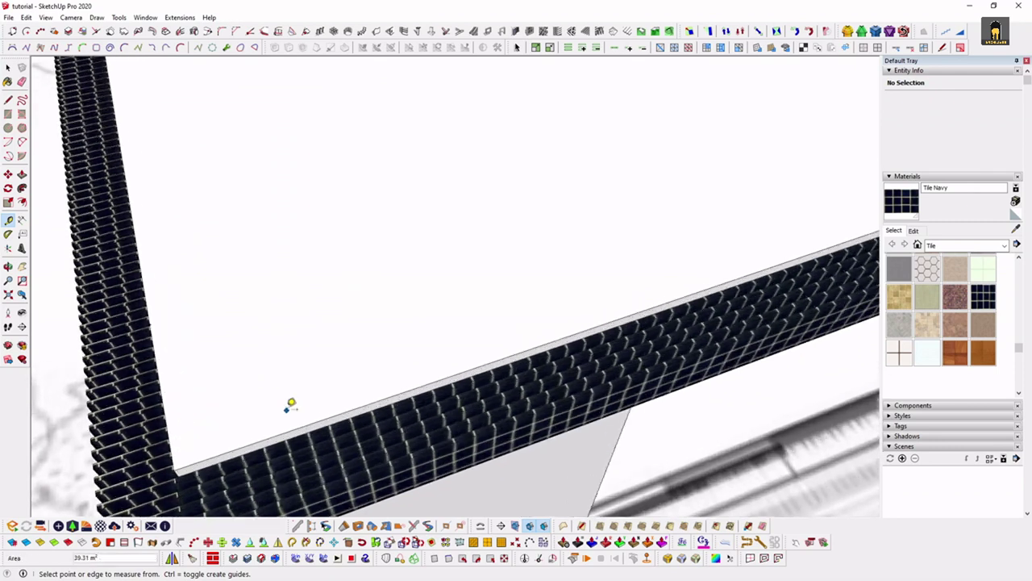
middle_drag(287, 408, 378, 358)
scroll(336, 431, up, 2)
scroll(255, 416, up, 2)
click(243, 421)
scroll(317, 277, down, 2)
scroll(346, 285, down, 2)
key(space)
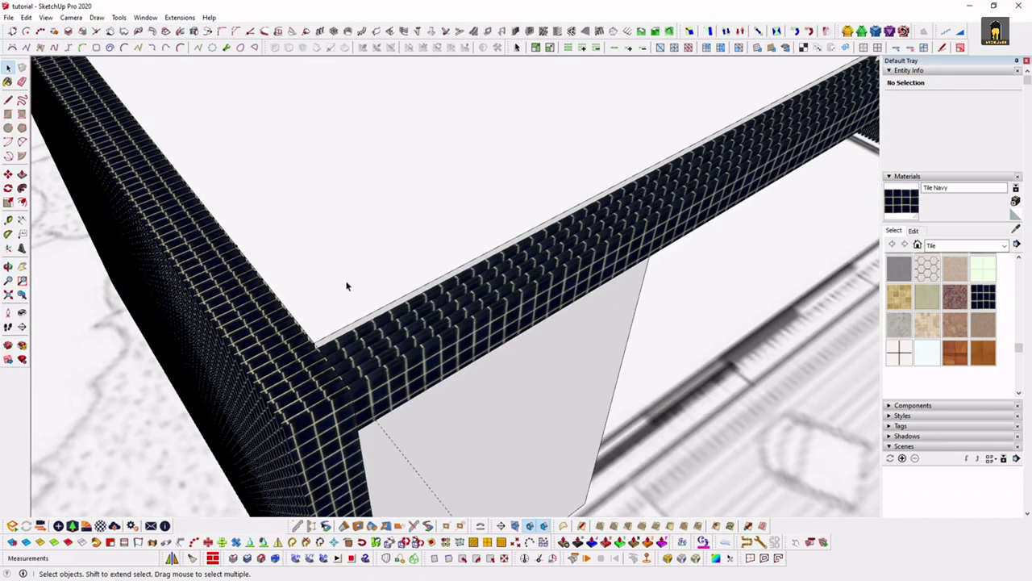
scroll(427, 390, down, 2)
click(415, 408)
scroll(415, 404, down, 1)
scroll(363, 347, down, 3)
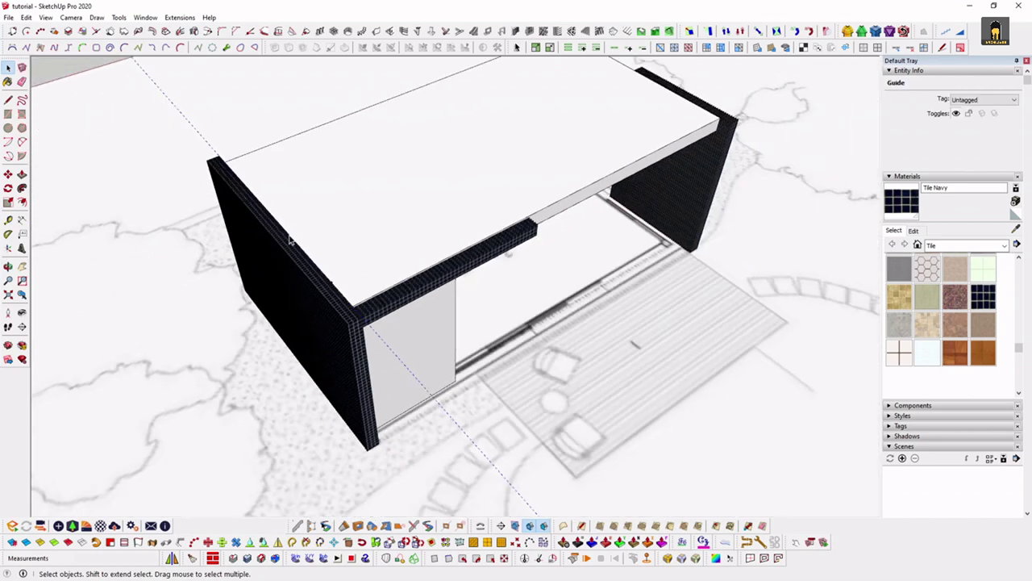
scroll(320, 289, down, 1)
scroll(327, 339, up, 4)
scroll(335, 358, up, 2)
scroll(322, 351, up, 2)
Copy the guide line across the roof and divide it into four equal spacings (/4)
key(m)
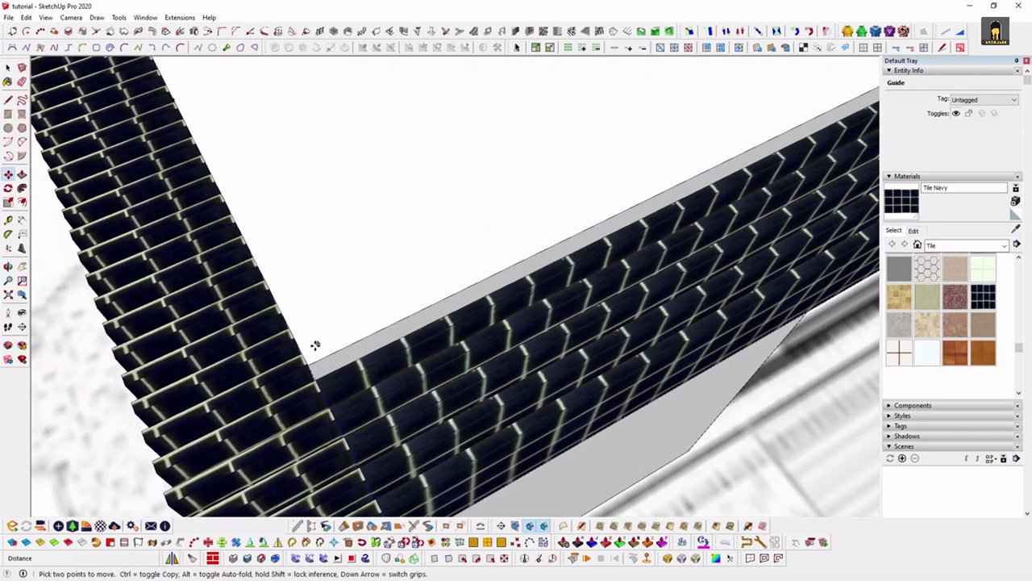
click(306, 362)
key(ctrl)
scroll(457, 237, down, 3)
scroll(551, 203, down, 2)
mouse_move(556, 202)
middle_down()
mouse_move(594, 159)
mouse_move(346, 364)
mouse_move(626, 246)
middle_up()
scroll(594, 159, up, 4)
text(/4)
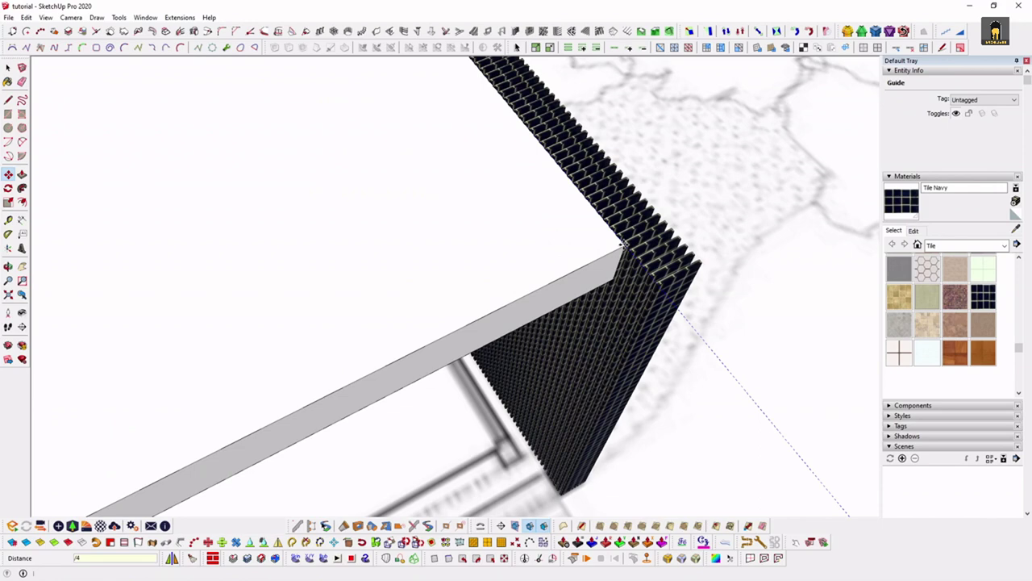
key(Return)
scroll(461, 258, down, 3)
scroll(461, 258, down, 3)
key(space)
mouse_move(460, 258)
middle_down()
mouse_move(237, 185)
mouse_move(318, 210)
middle_up()
scroll(319, 210, up, 3)
scroll(362, 218, up, 2)
mouse_move(396, 223)
middle_down()
mouse_move(408, 250)
mouse_move(392, 276)
mouse_move(541, 276)
middle_up()
scroll(414, 270, up, 3)
scroll(413, 270, up, 2)
Select the whole tiled beam and adjust its end face with Push/Pull
triple_click(392, 281)
scroll(599, 444, up, 3)
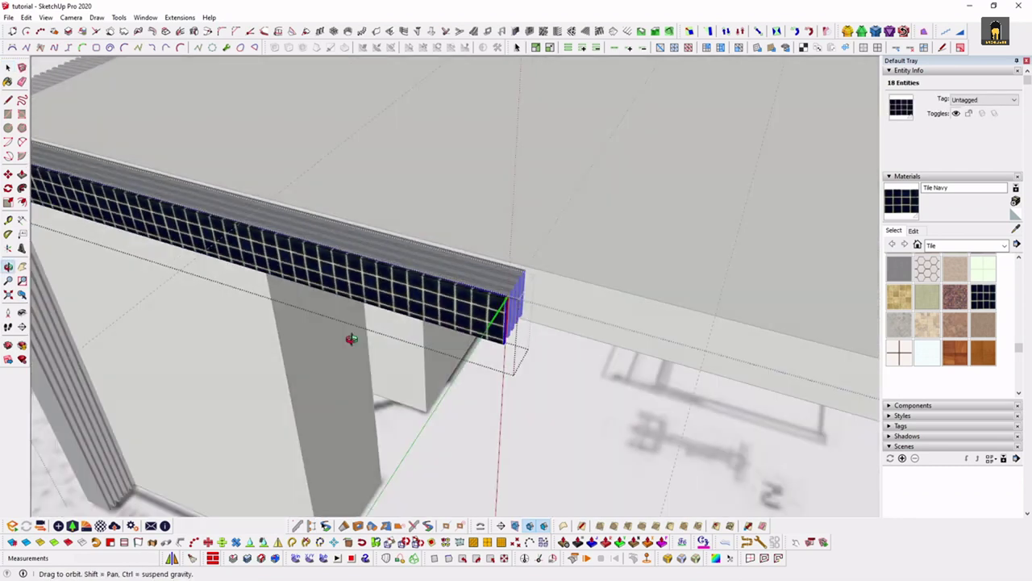
middle_drag(350, 338, 500, 339)
key(p)
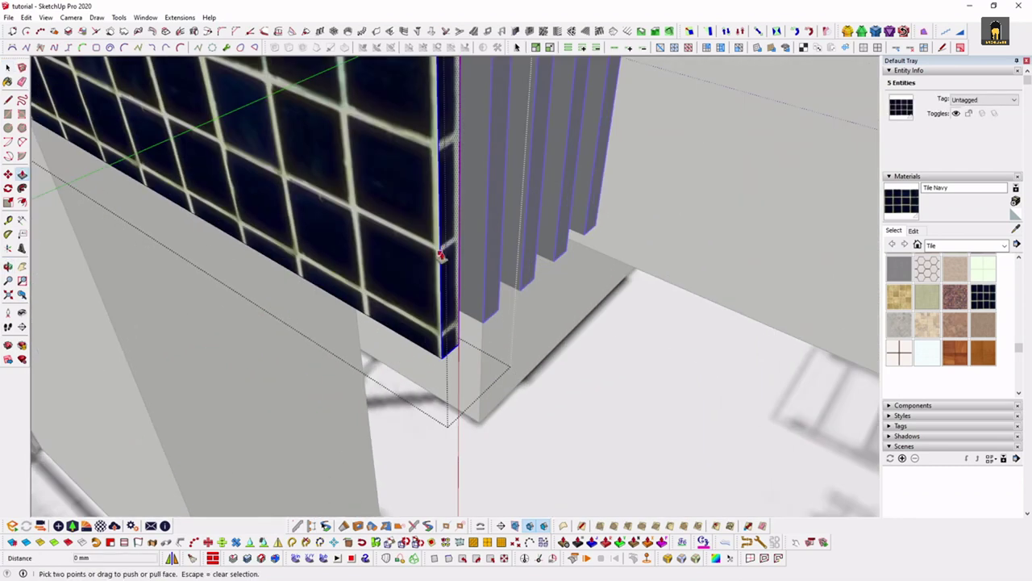
click(441, 256)
scroll(441, 255, down, 3)
mouse_move(322, 242)
middle_down()
mouse_move(158, 220)
mouse_move(410, 309)
middle_up()
click(145, 215)
key(space)
Push the beam's end face back about 1352 mm along the roof edge
scroll(456, 263, up, 2)
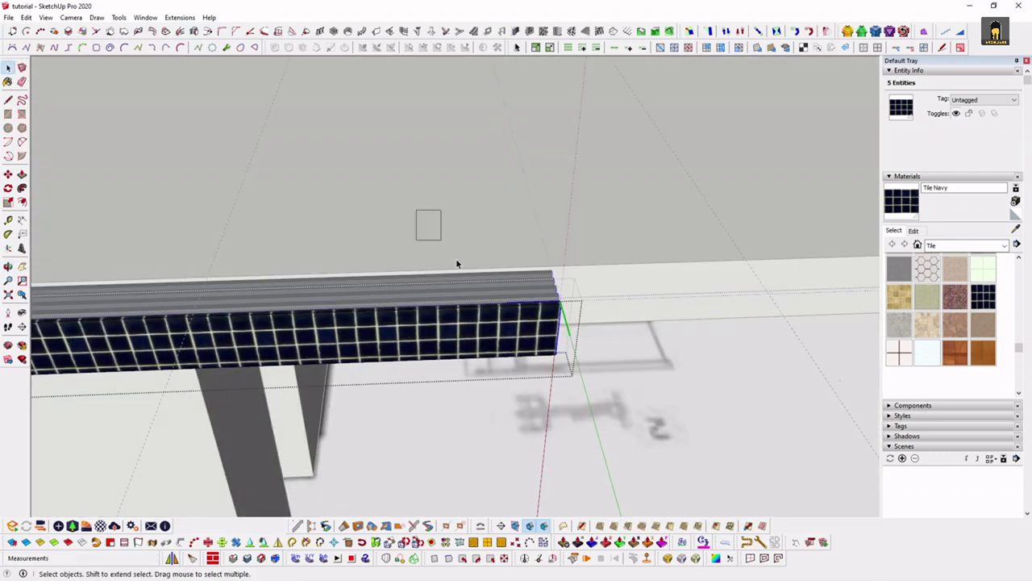
drag(473, 203, 607, 393)
mouse_move(607, 393)
middle_down()
mouse_move(474, 357)
mouse_move(497, 323)
middle_up()
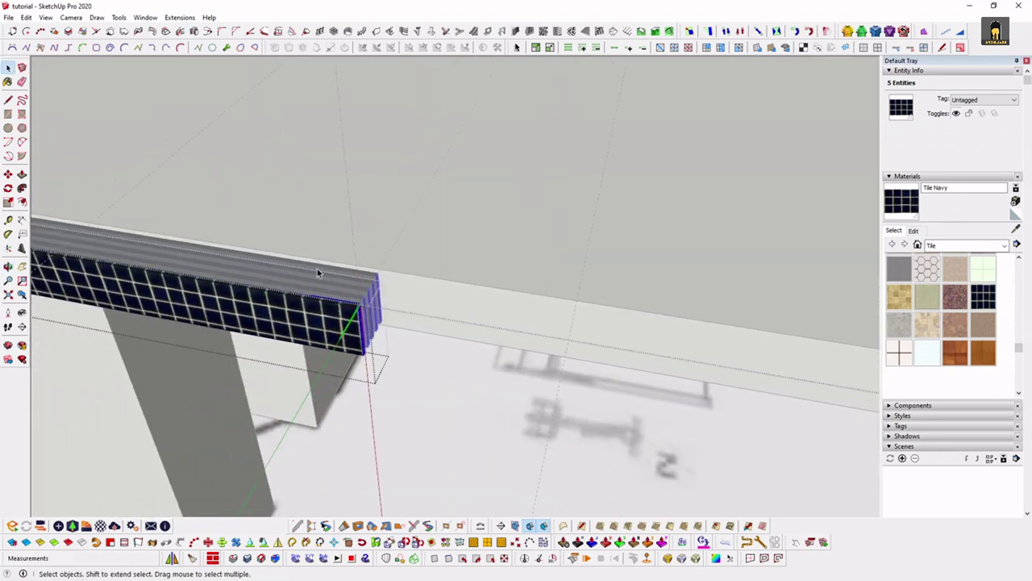
drag(388, 379, 428, 431)
scroll(381, 301, up, 2)
scroll(363, 310, up, 2)
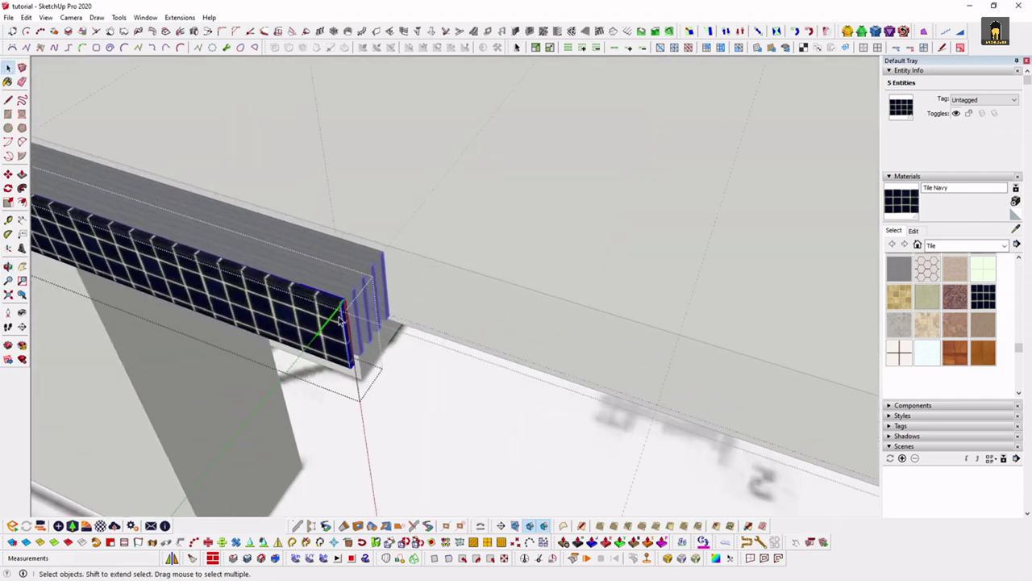
scroll(345, 317, up, 1)
key(p)
click(345, 318)
mouse_move(345, 319)
middle_down()
mouse_move(247, 260)
mouse_move(653, 495)
mouse_move(425, 362)
mouse_move(577, 352)
middle_up()
scroll(417, 357, down, 2)
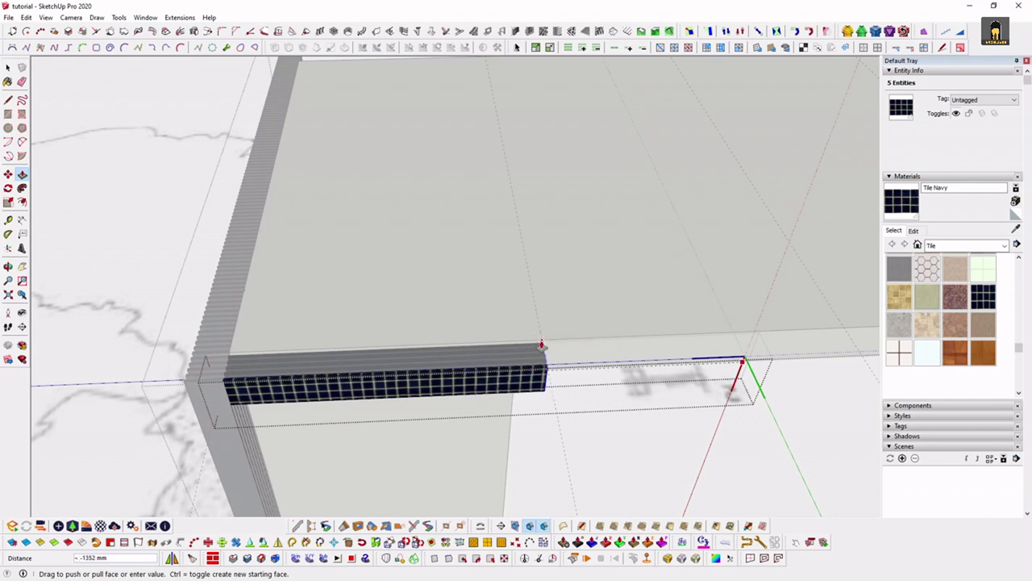
click(542, 345)
key(space)
scroll(363, 296, down, 3)
middle_drag(363, 296, 454, 282)
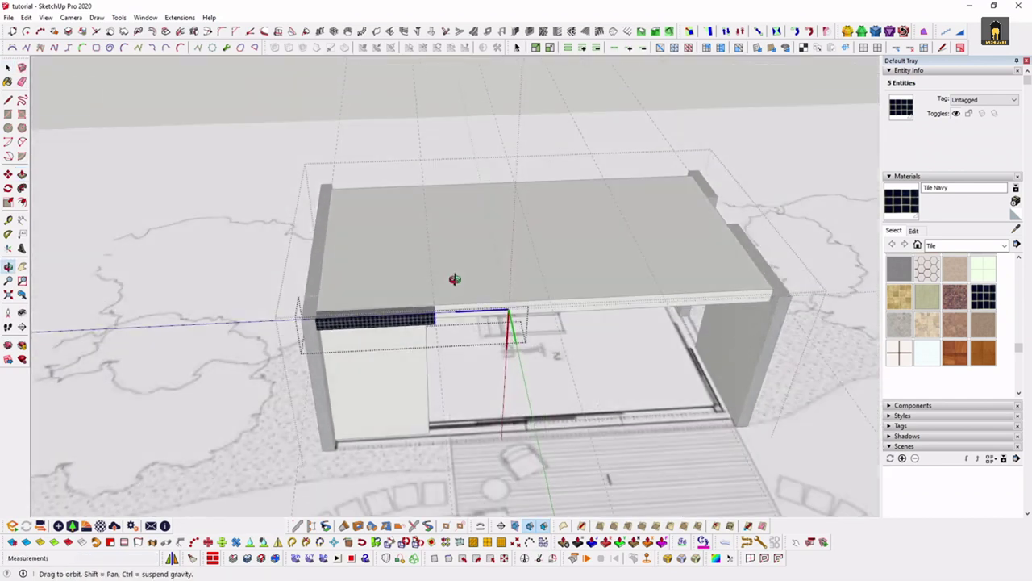
scroll(442, 278, up, 3)
Select the five tiled slat pieces of the front roof-edge beam
scroll(442, 282, down, 2)
scroll(306, 331, up, 3)
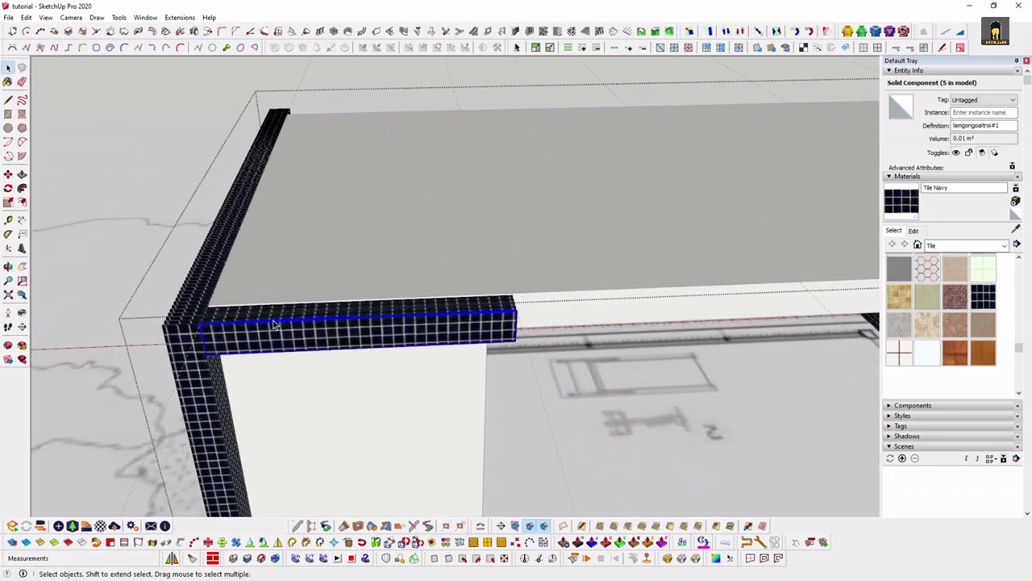
click(398, 327)
drag(440, 202, 439, 201)
middle_drag(440, 201, 376, 385)
scroll(322, 339, up, 3)
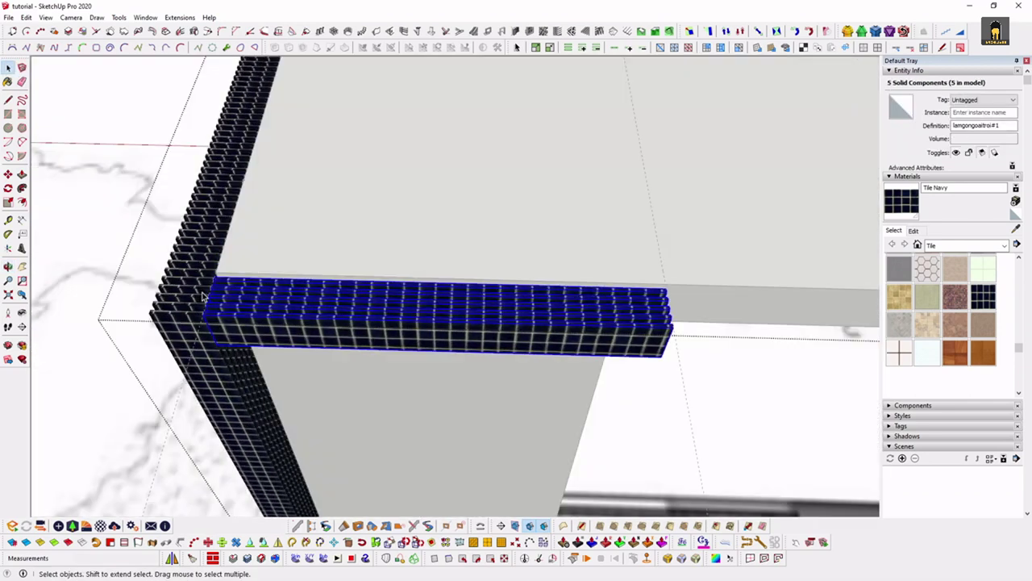
scroll(229, 278, up, 3)
Move-copy the beam from its end point to place the copy end-to-end with it
key(m)
click(208, 266)
scroll(208, 266, down, 3)
middle_drag(208, 267, 326, 313)
click(326, 313)
key(ctrl)
scroll(477, 292, up, 3)
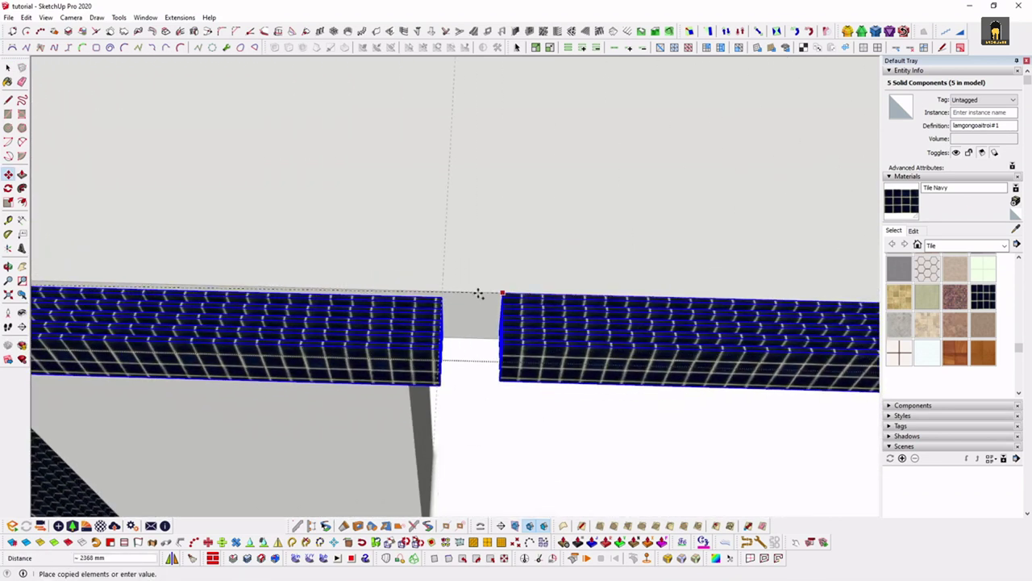
scroll(437, 298, up, 2)
click(436, 298)
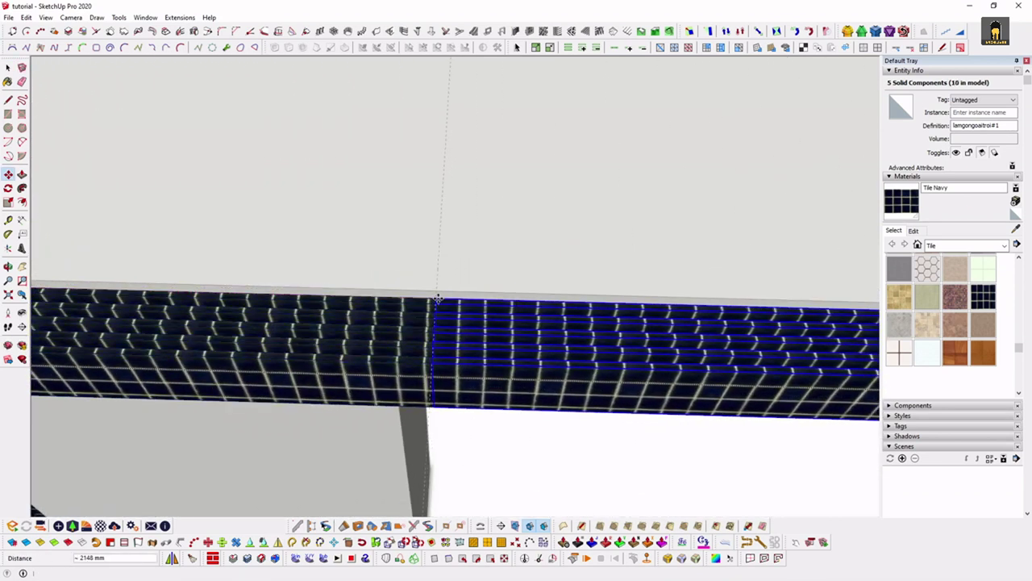
Clear the selection and orbit out to view the extended fascia band across the roof
key(ctrl+t)
scroll(437, 299, down, 5)
mouse_move(436, 298)
middle_down()
mouse_move(650, 305)
mouse_move(495, 86)
middle_up()
scroll(444, 224, up, 2)
scroll(444, 224, up, 2)
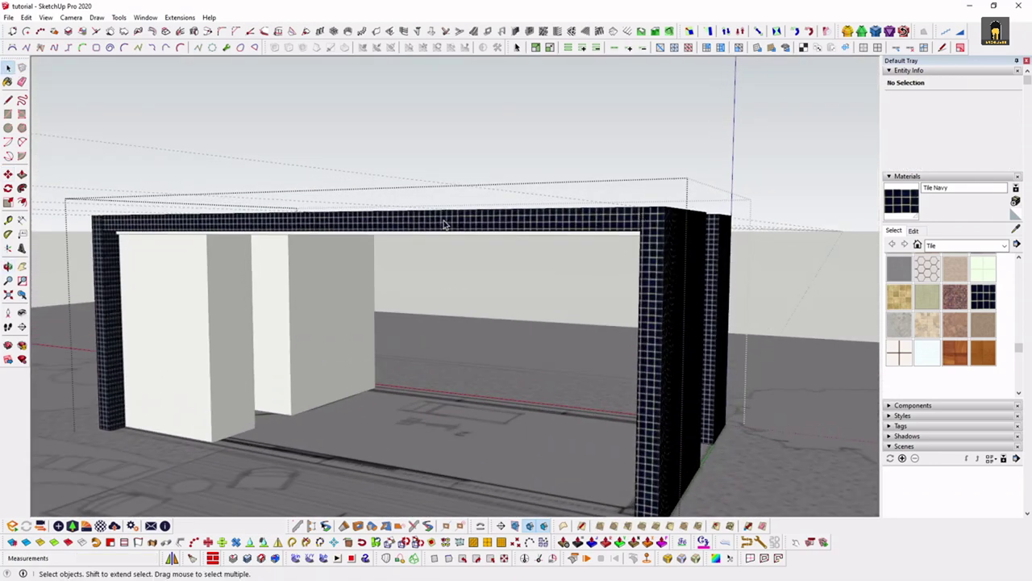
middle_drag(454, 329, 454, 419)
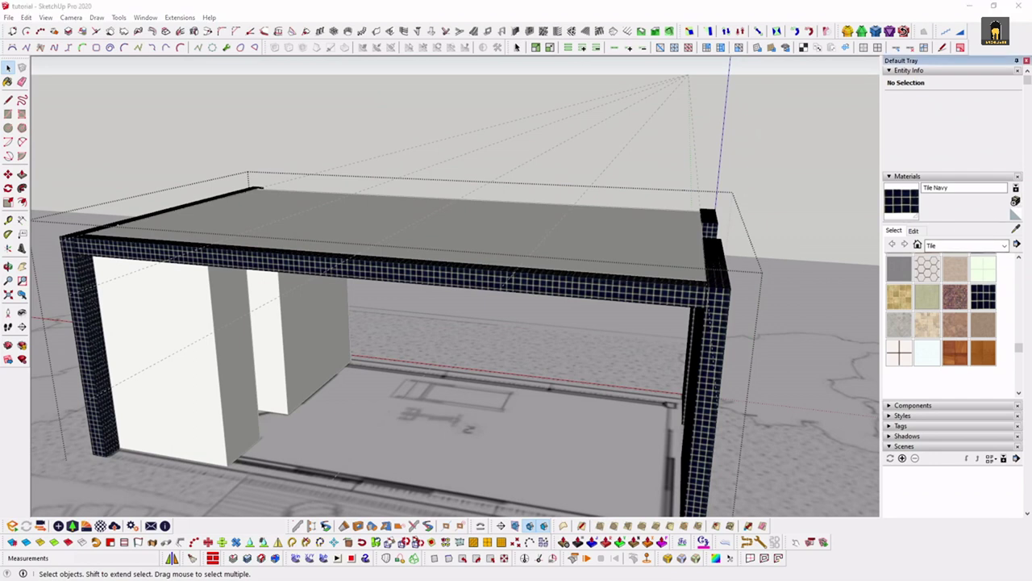
click(693, 186)
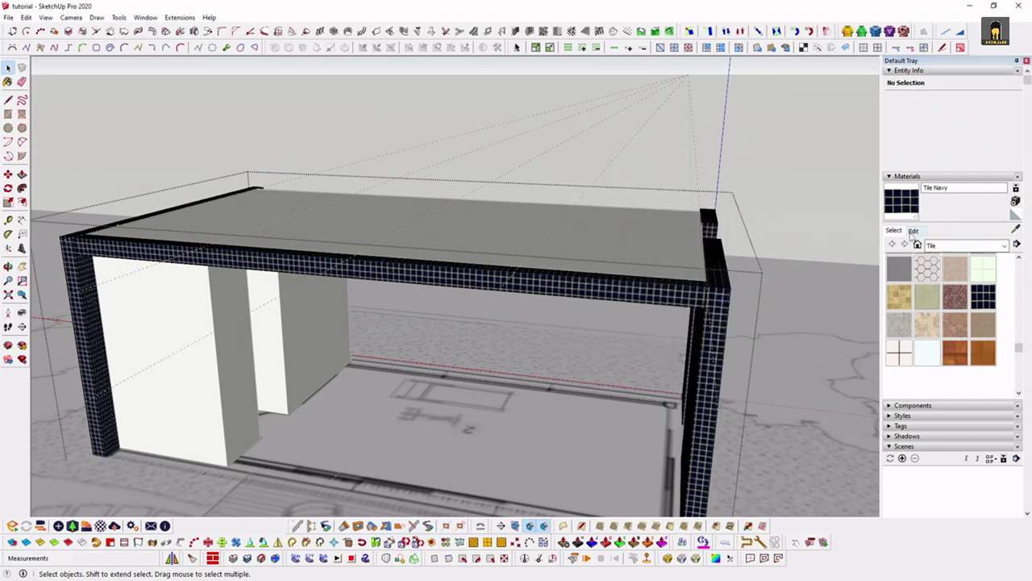
click(938, 246)
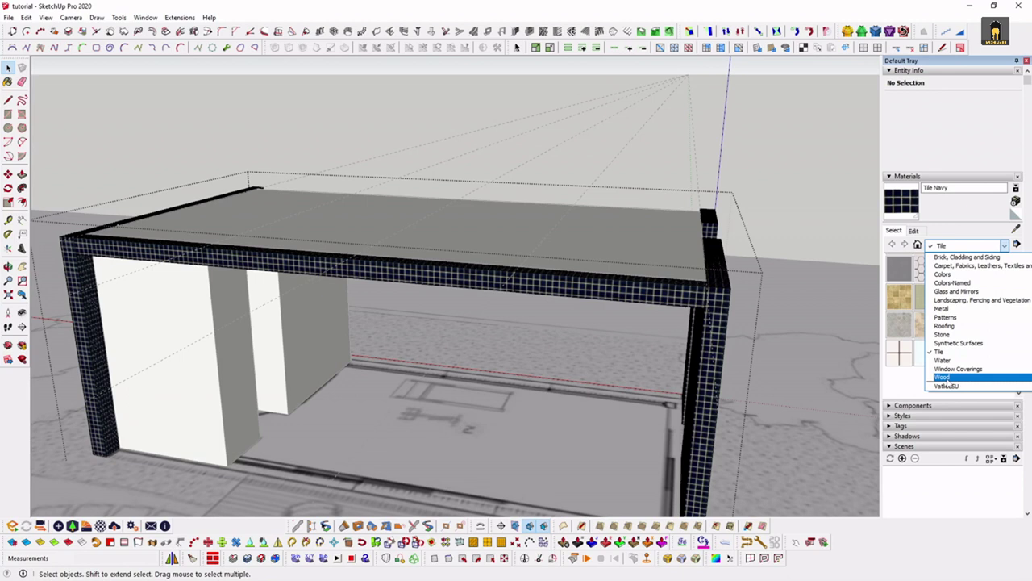
click(949, 208)
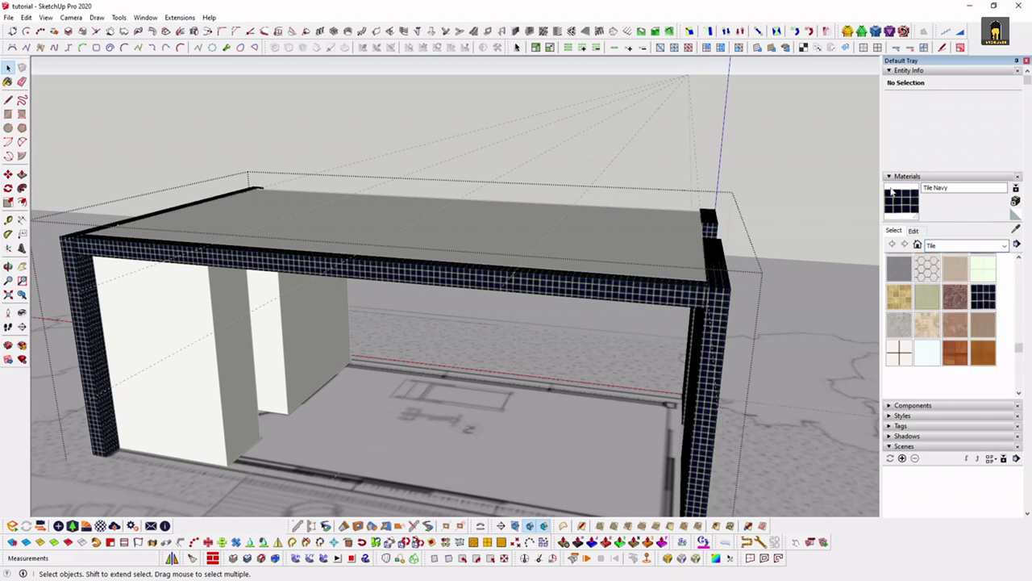
click(892, 191)
middle_drag(726, 210, 686, 234)
key(space)
click(901, 200)
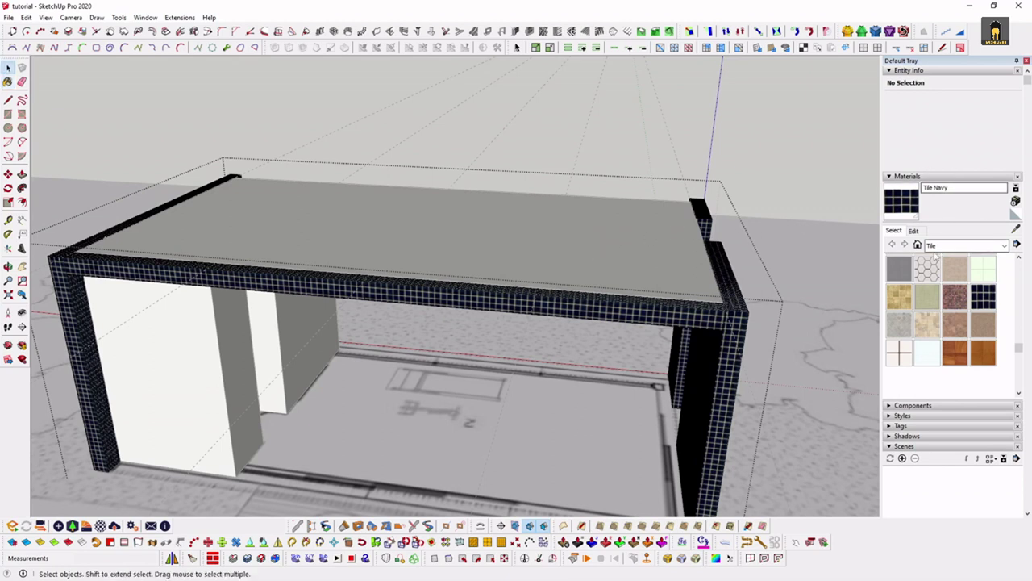
middle_drag(564, 225, 617, 161)
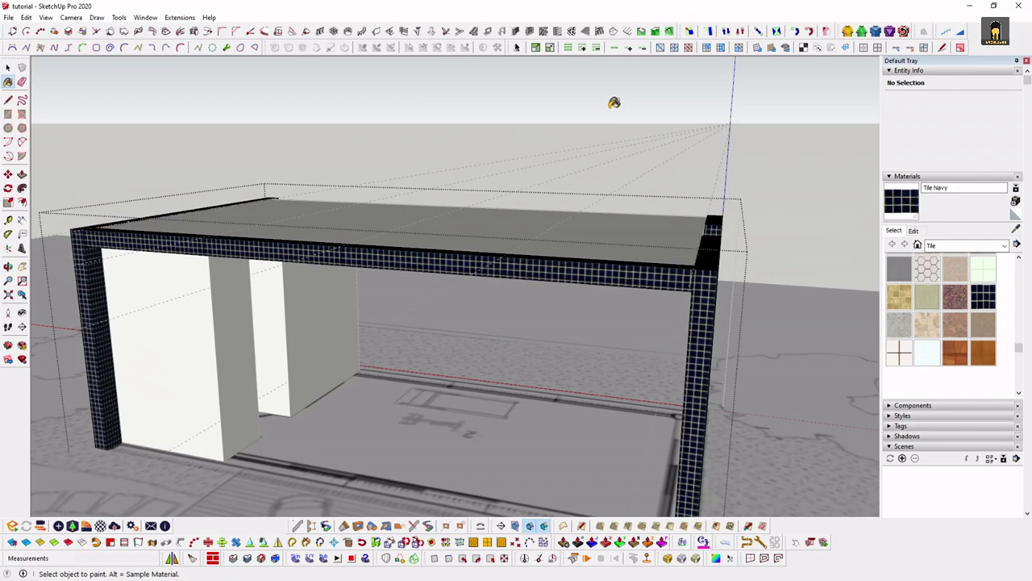
key(space)
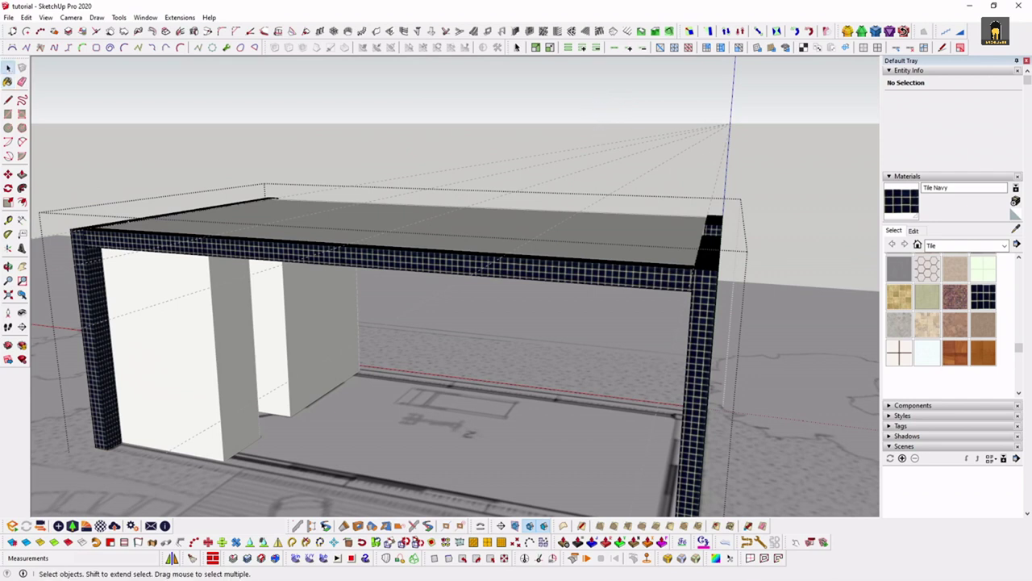
middle_drag(811, 376, 611, 334)
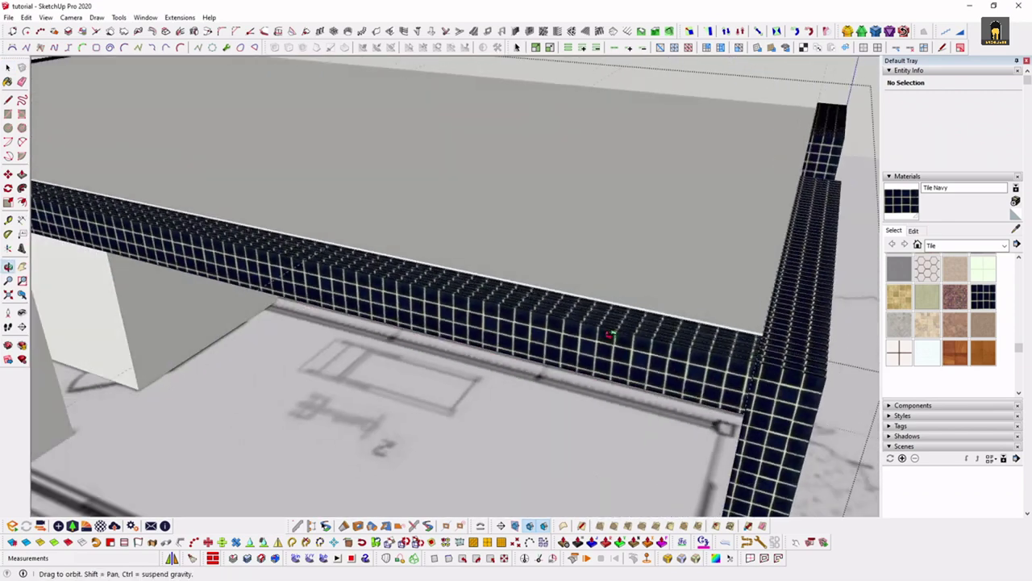
scroll(610, 334, down, 5)
middle_drag(583, 299, 806, 266)
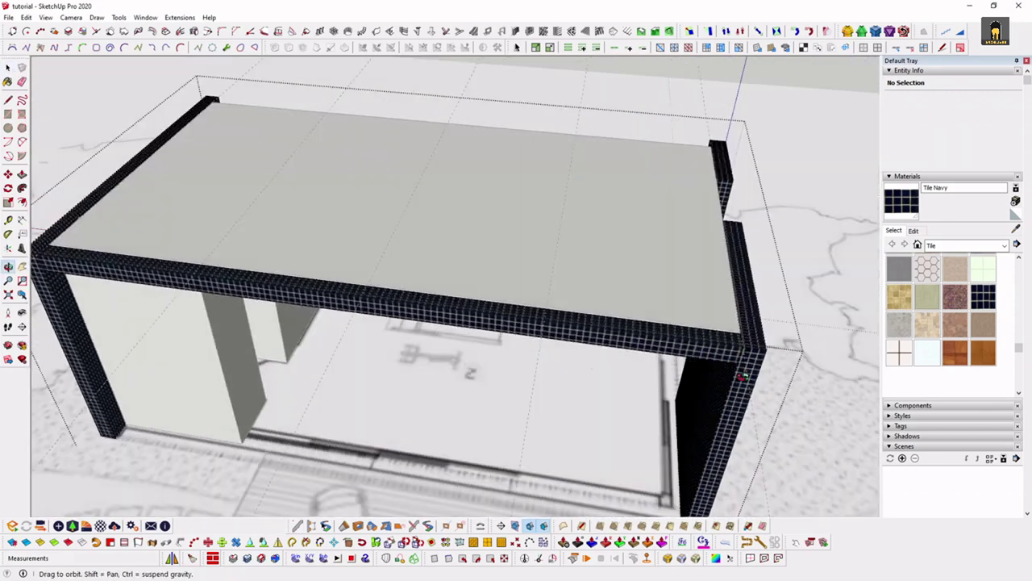
scroll(873, 257, up, 4)
click(907, 206)
middle_drag(567, 185, 721, 189)
key(space)
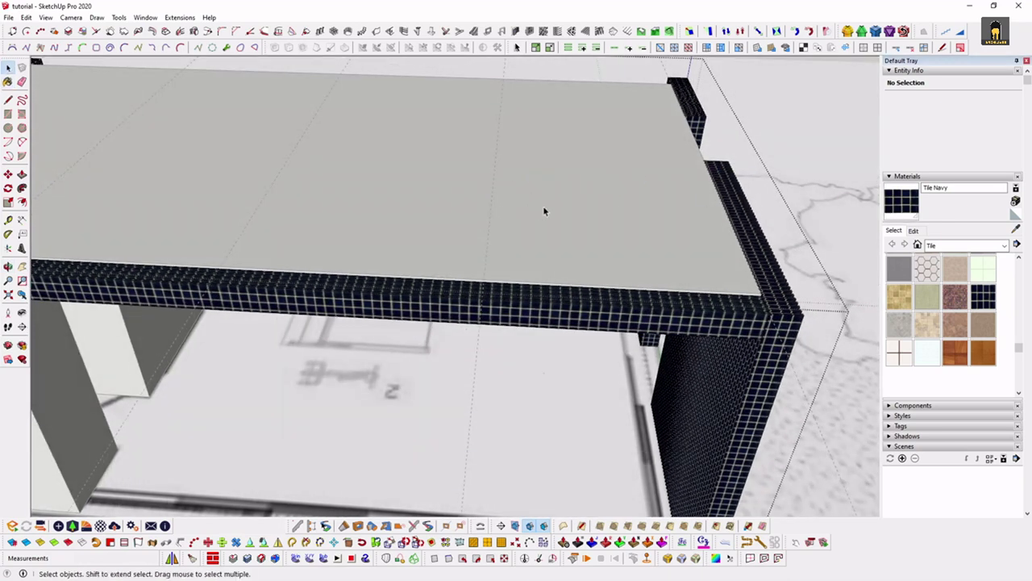
key(b)
scroll(522, 206, down, 3)
scroll(472, 202, down, 5)
key(space)
click(382, 241)
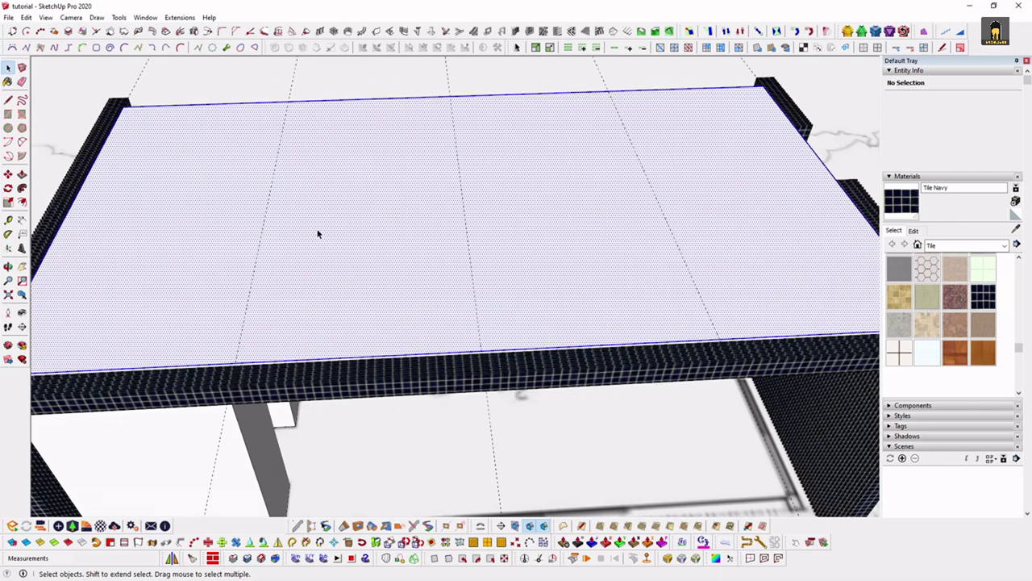
scroll(317, 239, up, 3)
key(b)
click(443, 227)
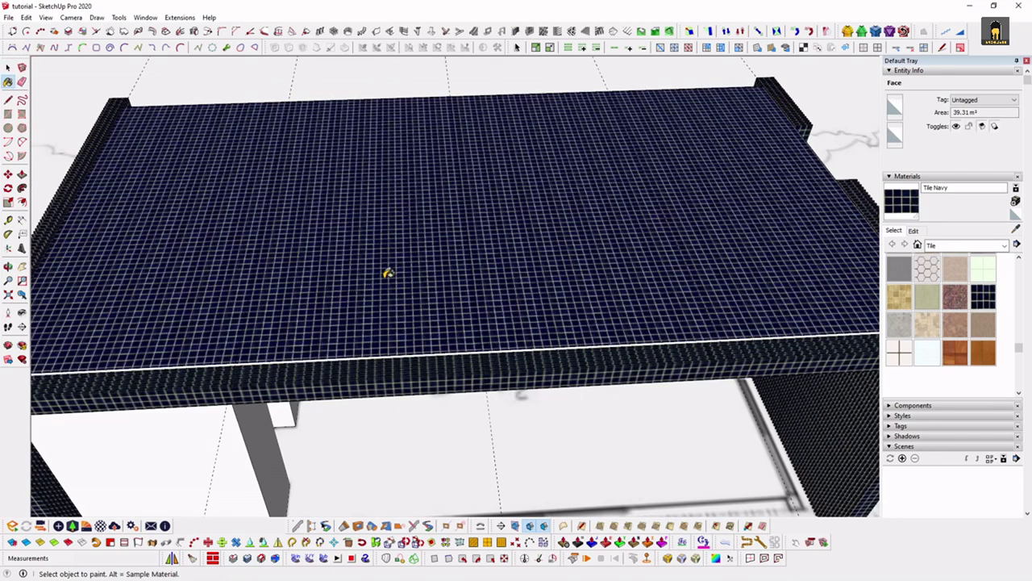
key(ctrl+z)
key(space)
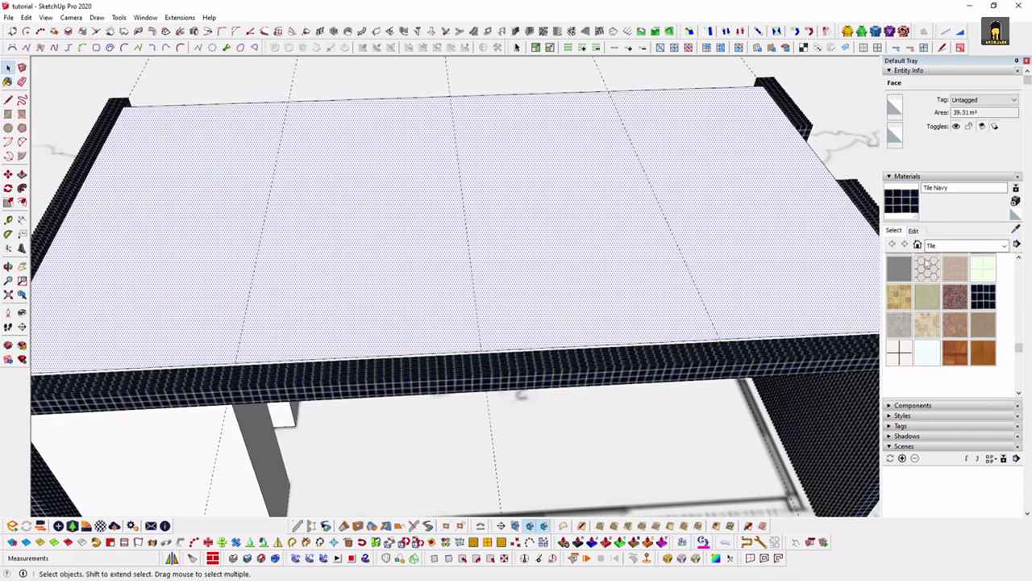
click(621, 376)
scroll(516, 387, up, 2)
scroll(578, 372, up, 2)
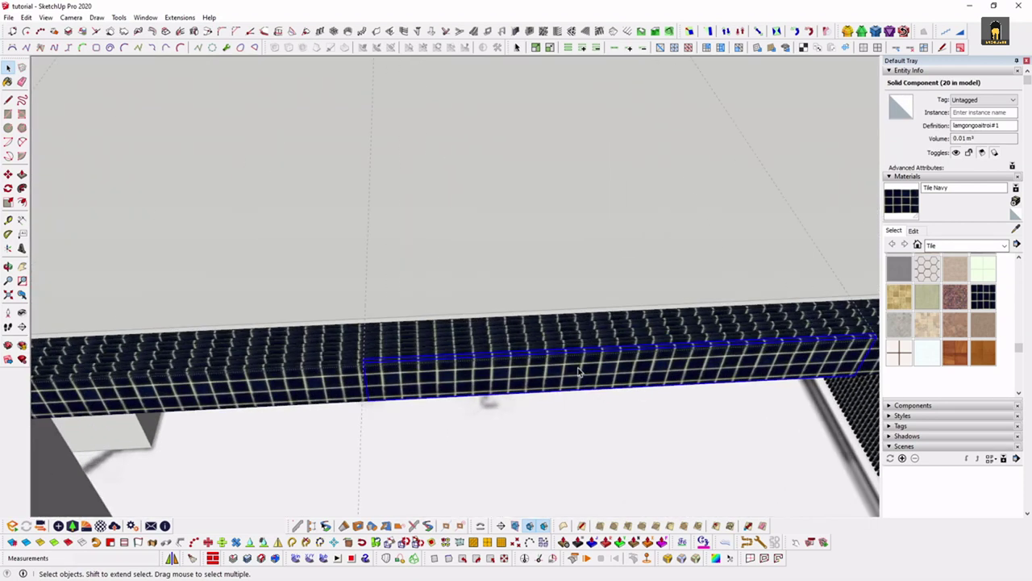
scroll(578, 372, up, 2)
Inside the fascia component, paint the faces with Wood Bamboo from the Wood collection
double_click(611, 393)
scroll(538, 259, up, 5)
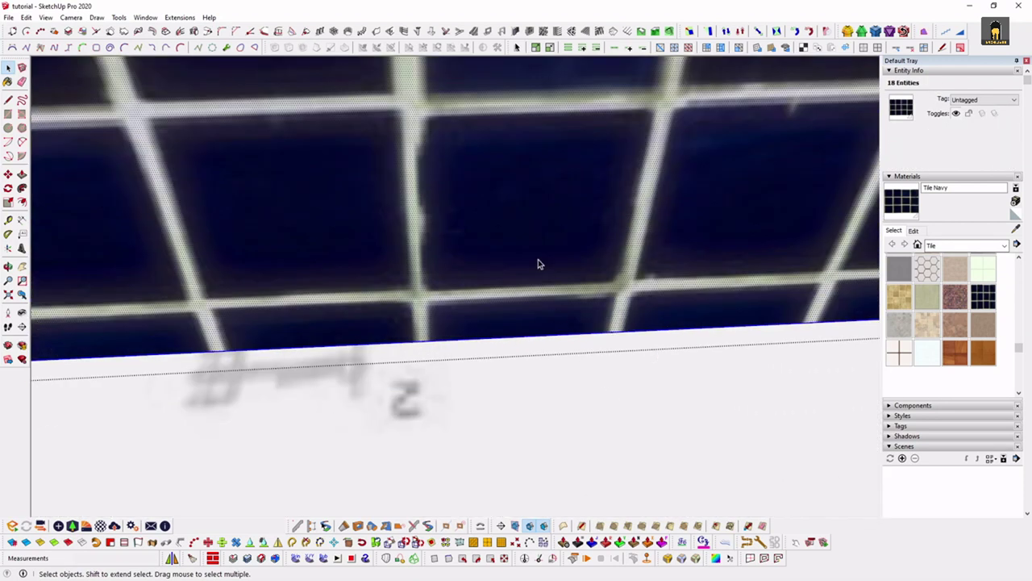
scroll(537, 260, down, 1)
click(944, 245)
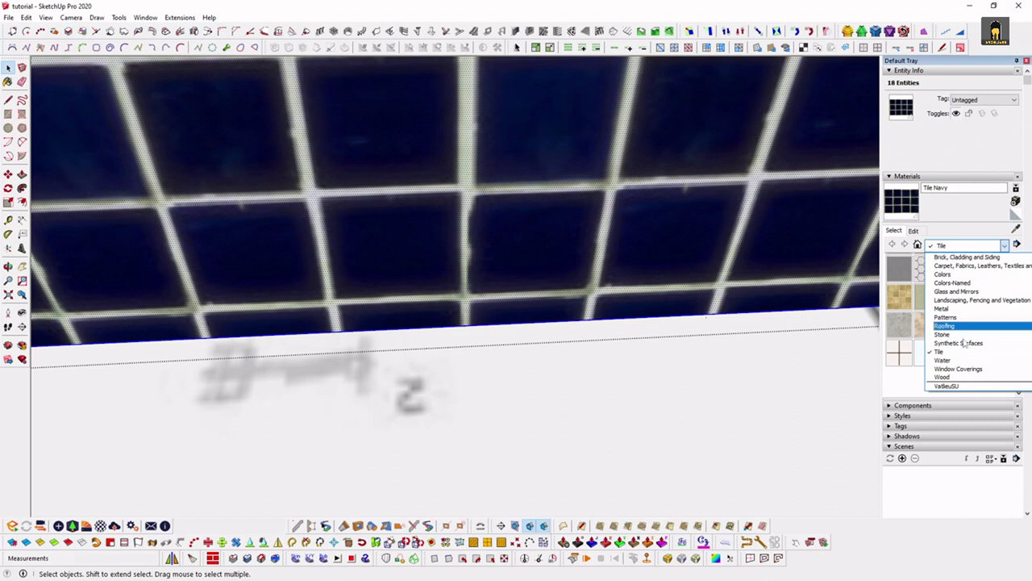
click(942, 376)
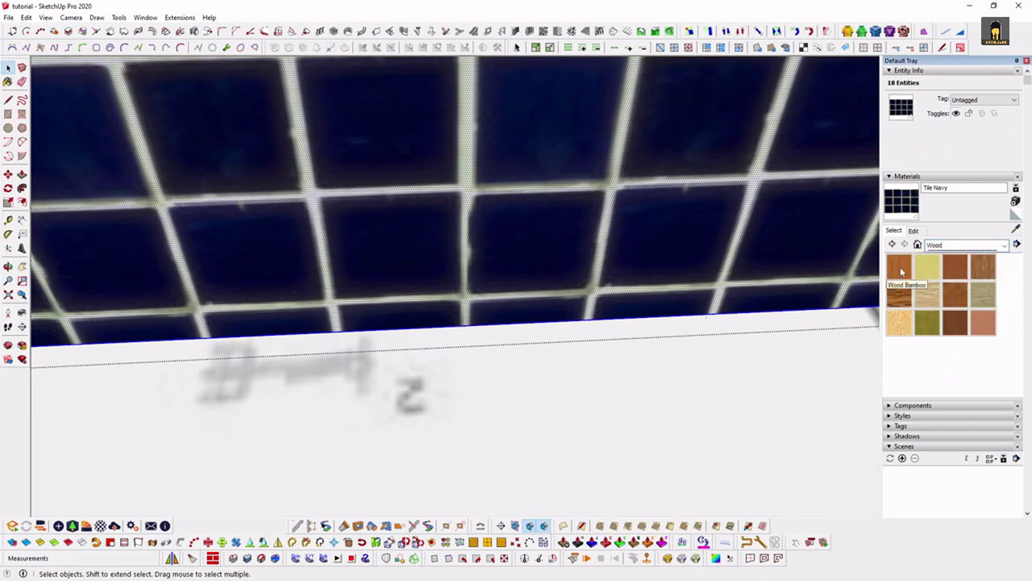
click(902, 272)
scroll(528, 279, down, 3)
scroll(557, 276, down, 3)
mouse_move(560, 283)
middle_down()
mouse_move(451, 275)
mouse_move(511, 282)
mouse_move(380, 242)
middle_up()
mouse_move(460, 258)
middle_down()
mouse_move(630, 252)
mouse_move(537, 280)
middle_up()
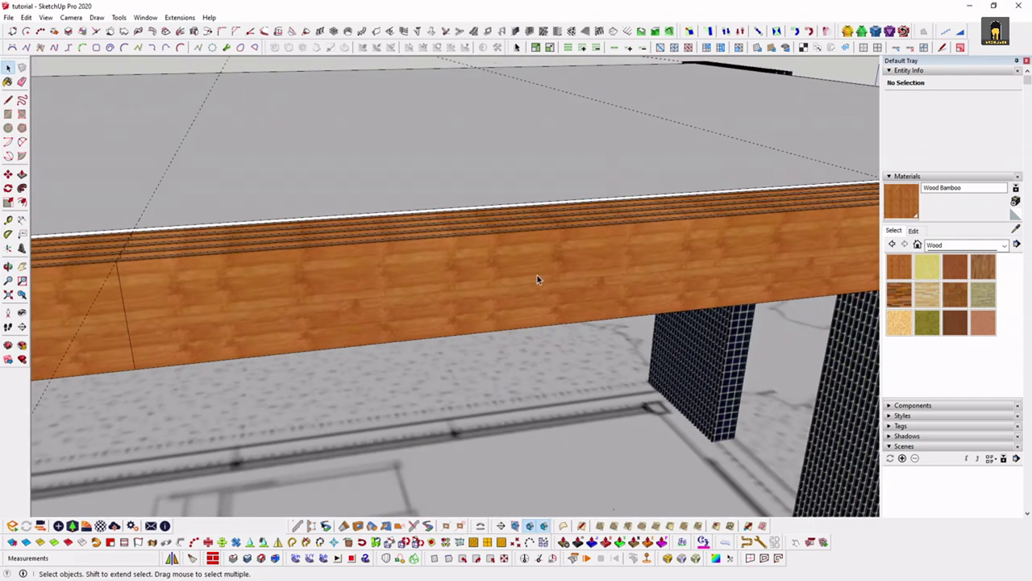
Dismiss the new-material window, review Wood Bamboo's settings, and return to the Wood swatches
click(1015, 201)
drag(669, 188, 516, 191)
click(534, 194)
click(914, 231)
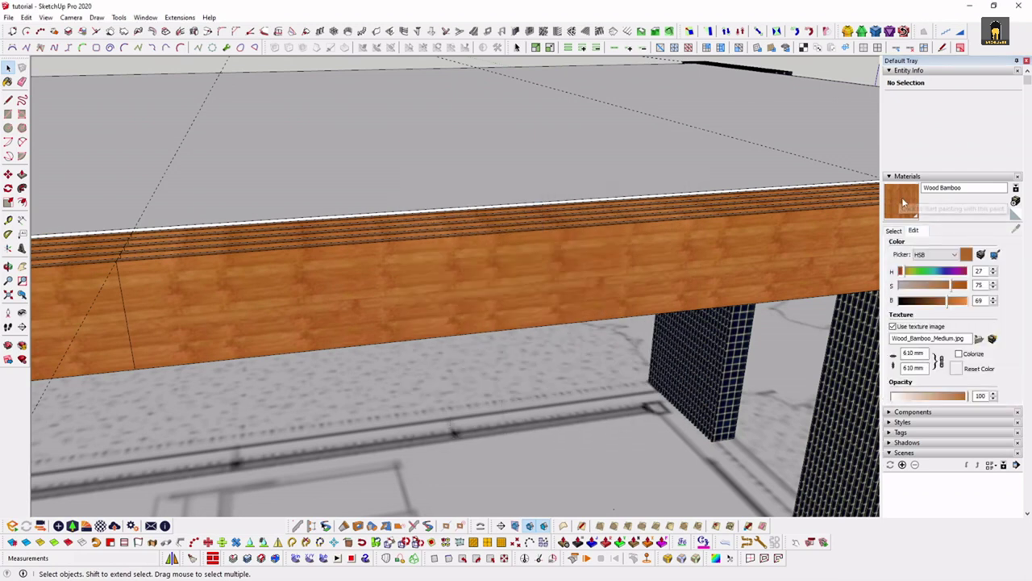
click(894, 231)
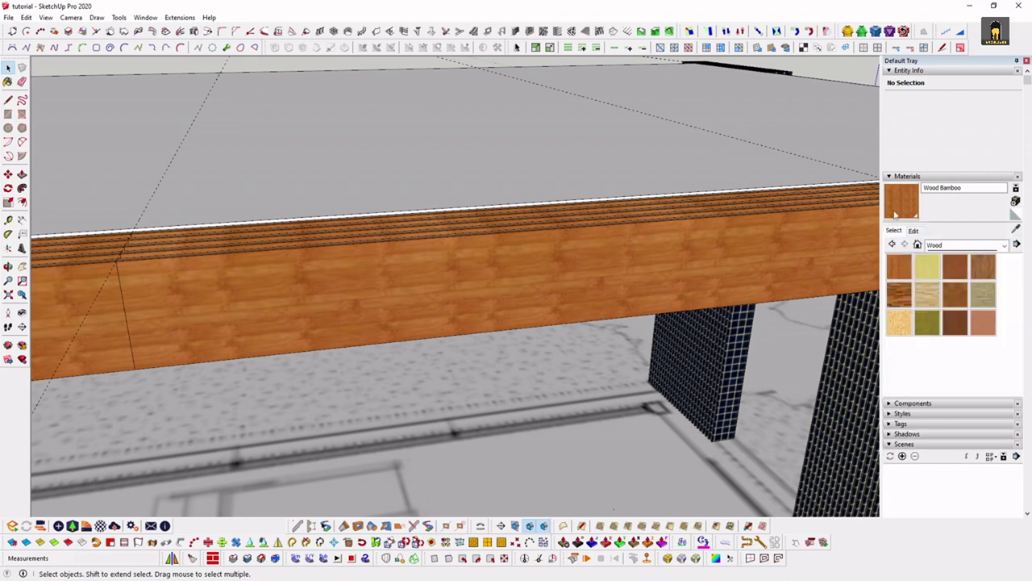
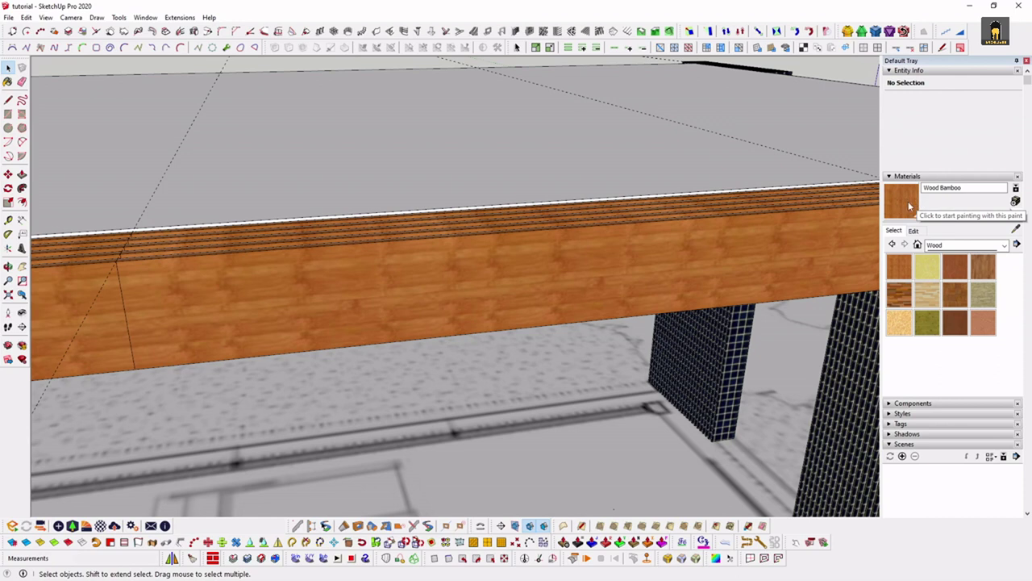
Select the whole wood beam and view it from the front
middle_drag(729, 256, 583, 266)
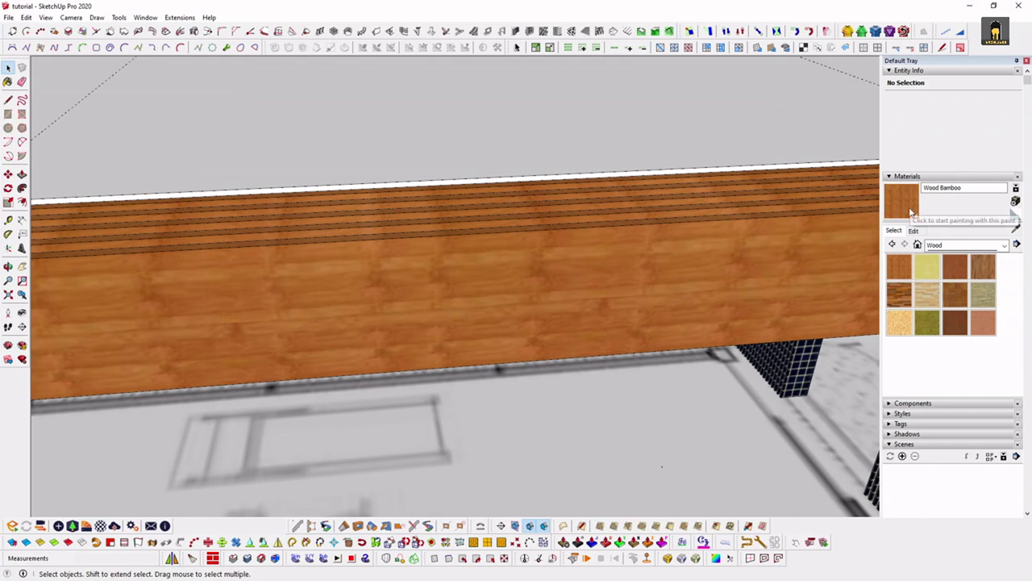
triple_click(608, 297)
scroll(613, 286, down, 3)
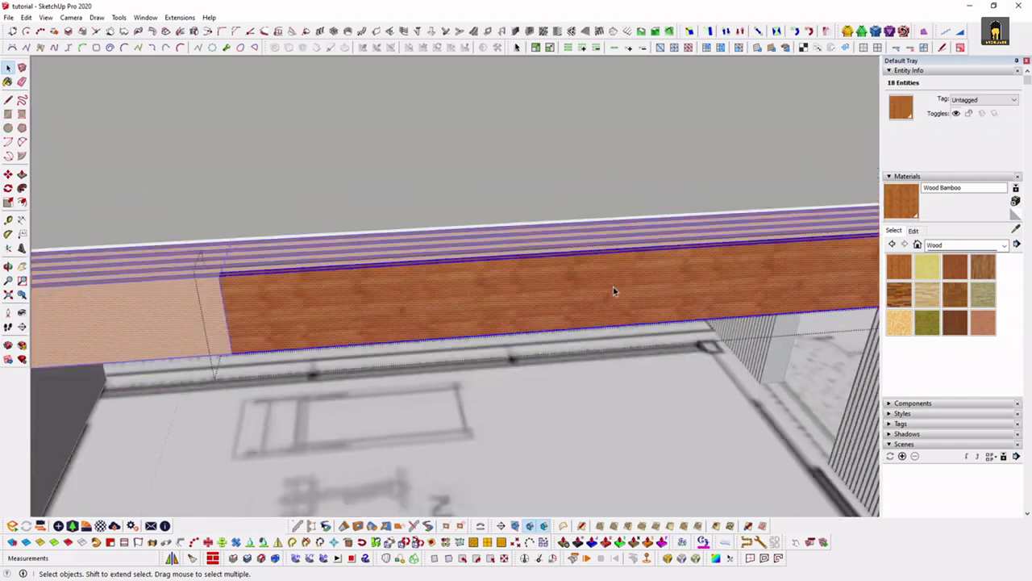
scroll(543, 357, down, 3)
scroll(543, 357, up, 2)
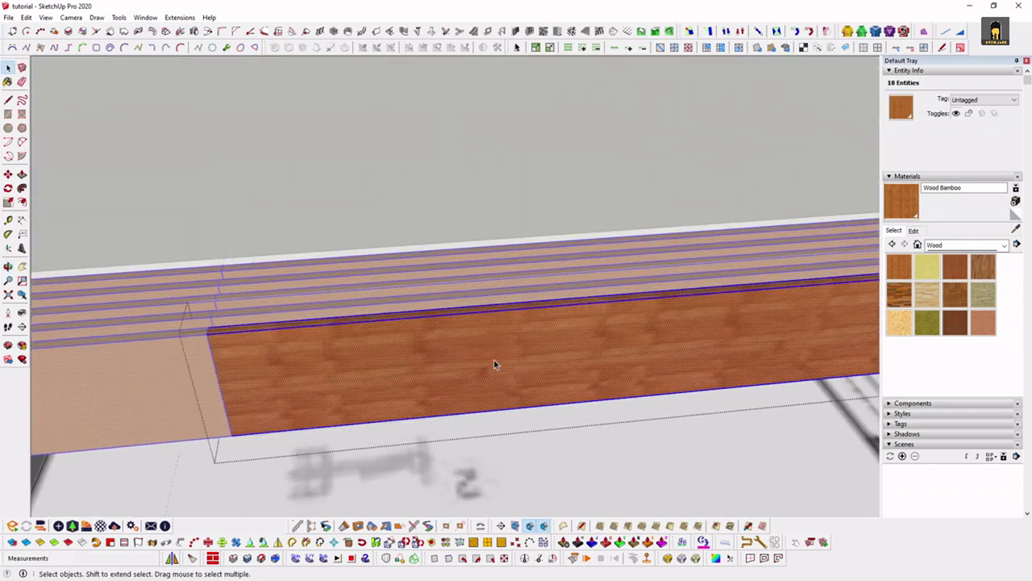
middle_drag(493, 362, 519, 279)
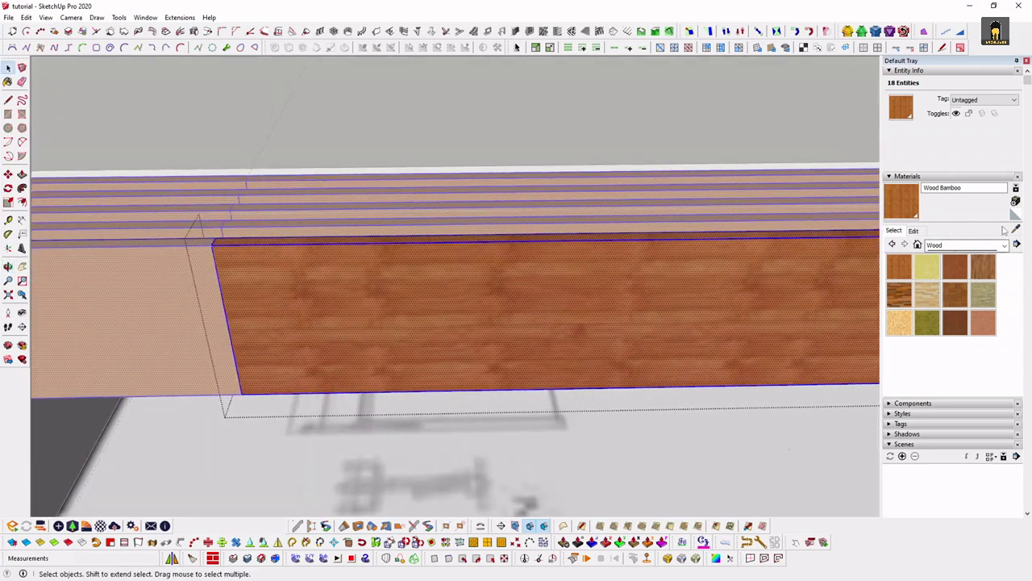
Create a new material named gongoaitroi and bring up its texture image chooser
click(1015, 202)
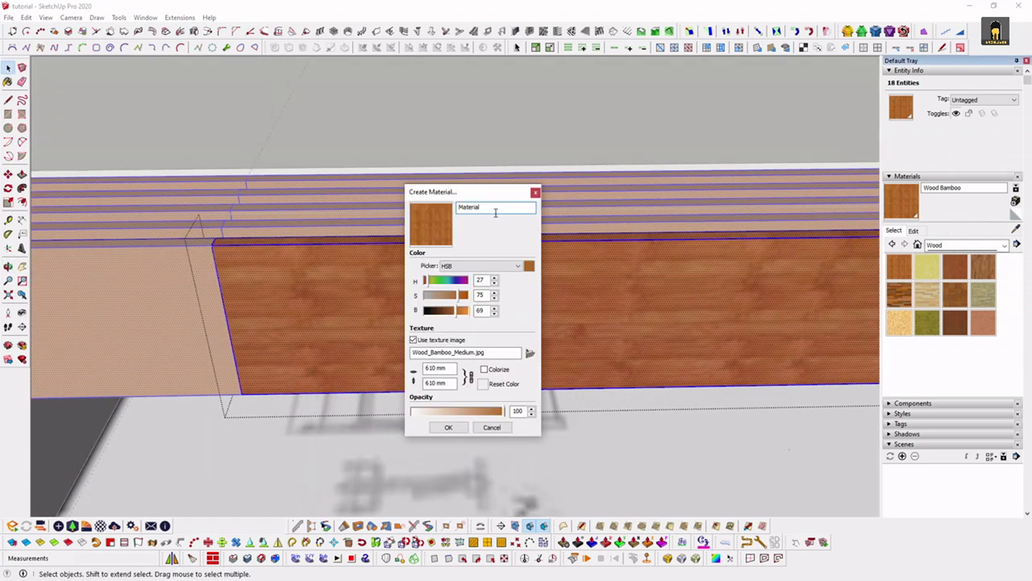
text(gongoaitro)
click(529, 354)
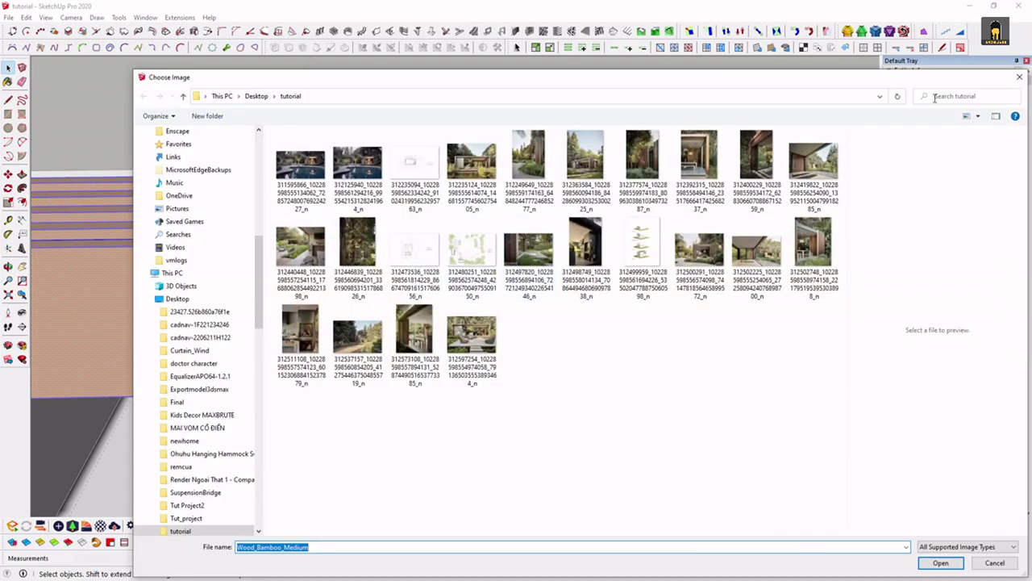
click(1020, 78)
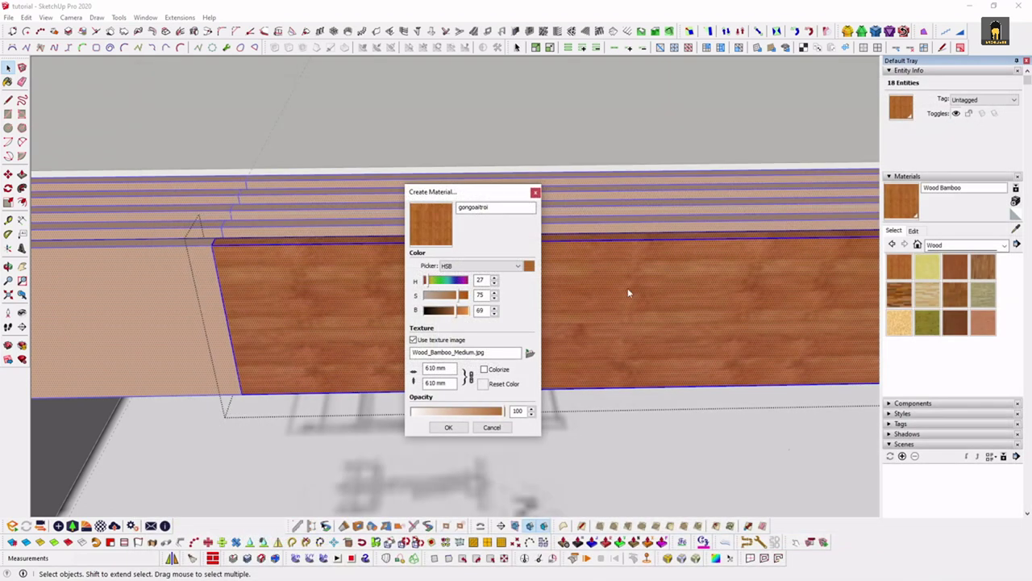
click(530, 354)
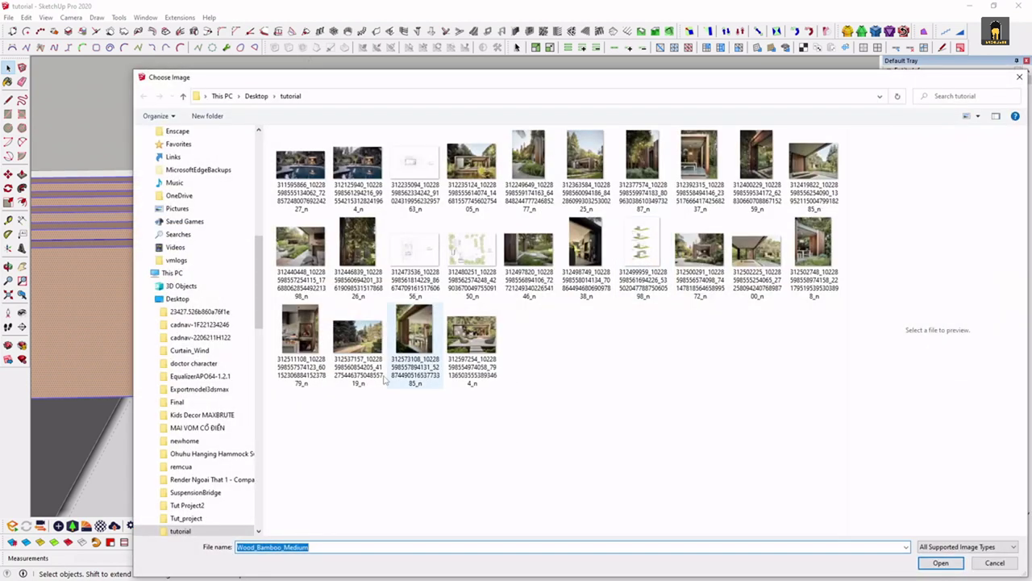
scroll(193, 282, up, 10)
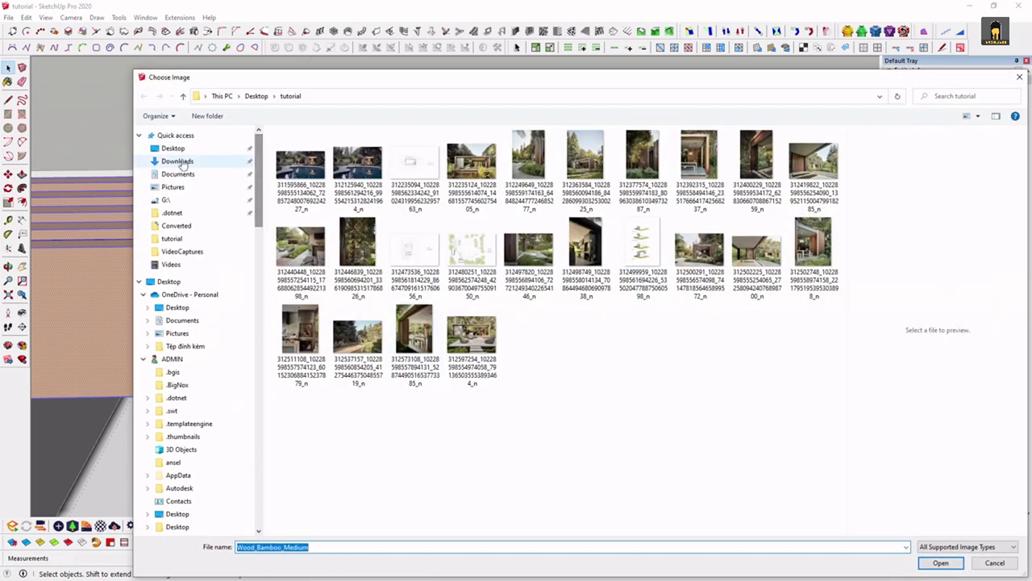
key(alt+Tab)
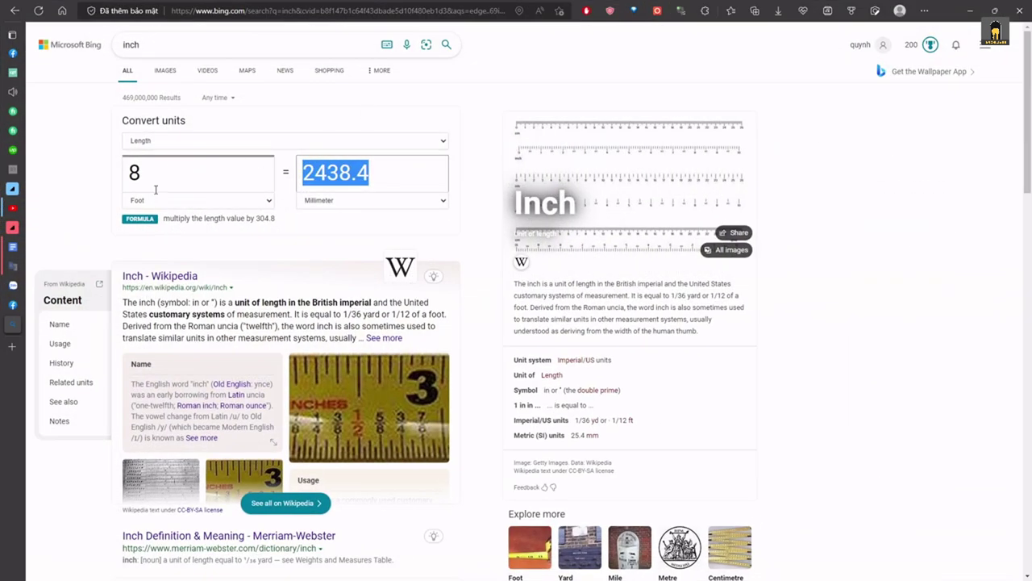
Replace the old Bing query with 'wood texture' and run the search
click(134, 45)
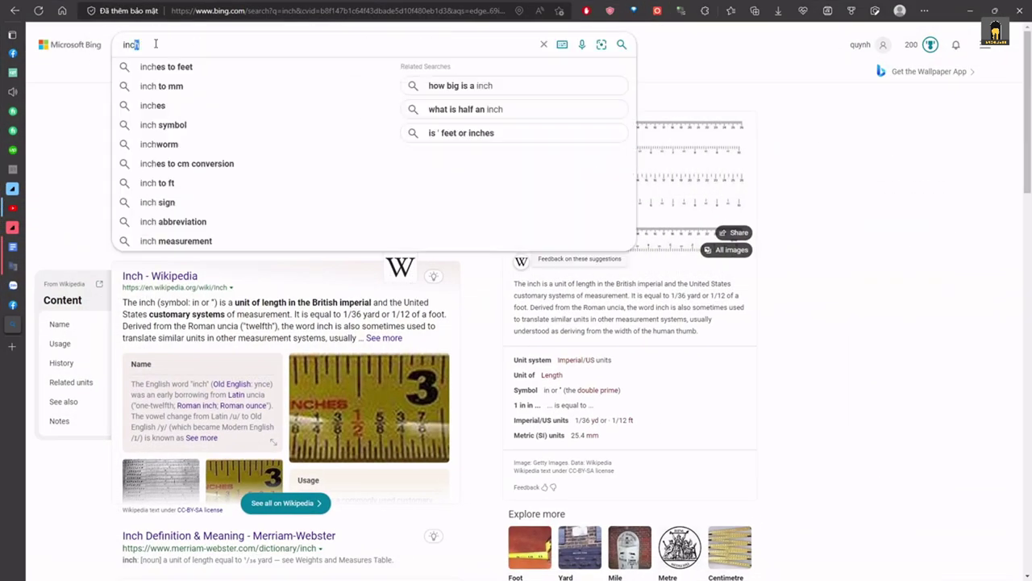
double_click(158, 46)
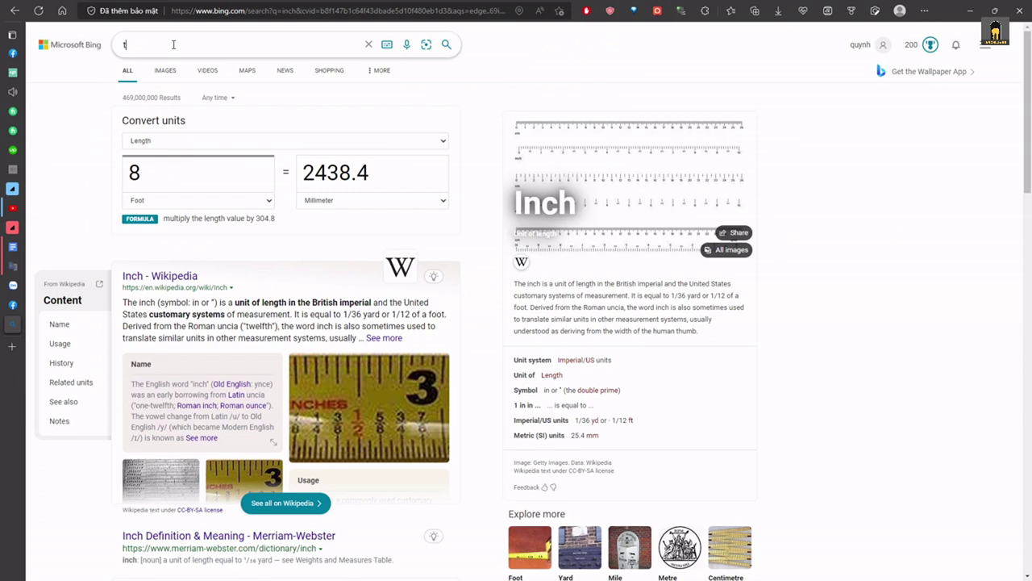
key(BackSpace)
text(ood )
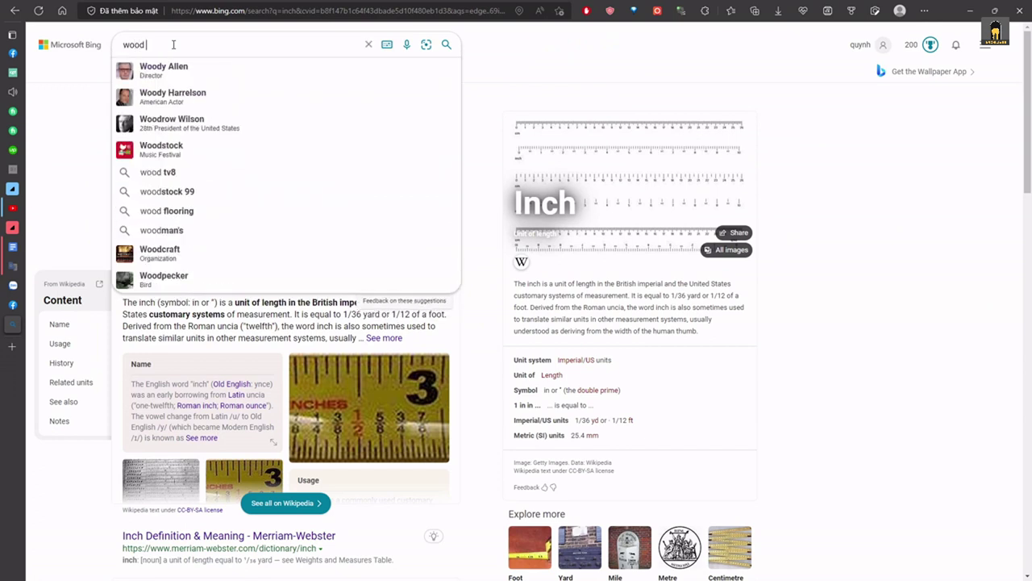
text(texture)
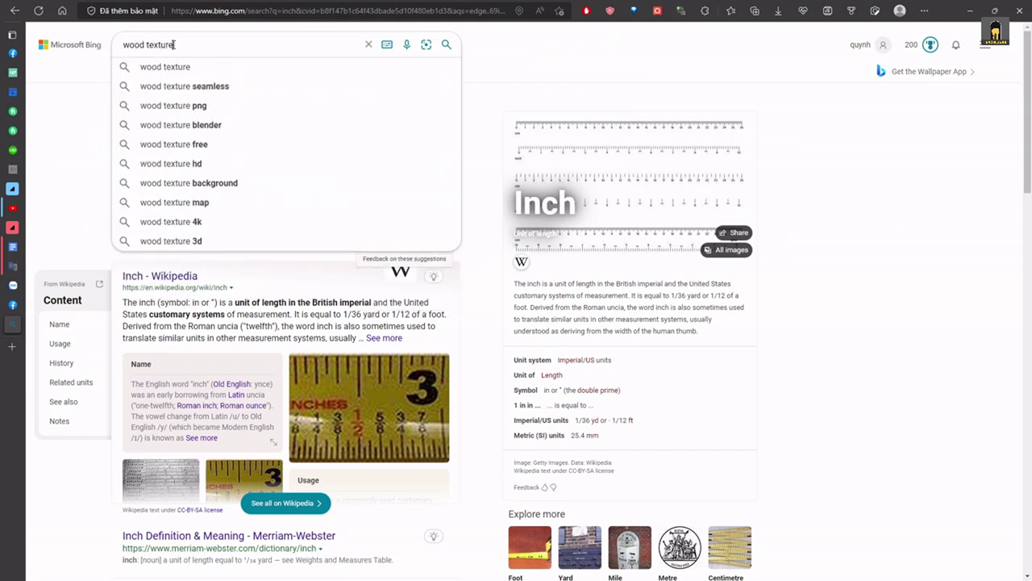
key(Return)
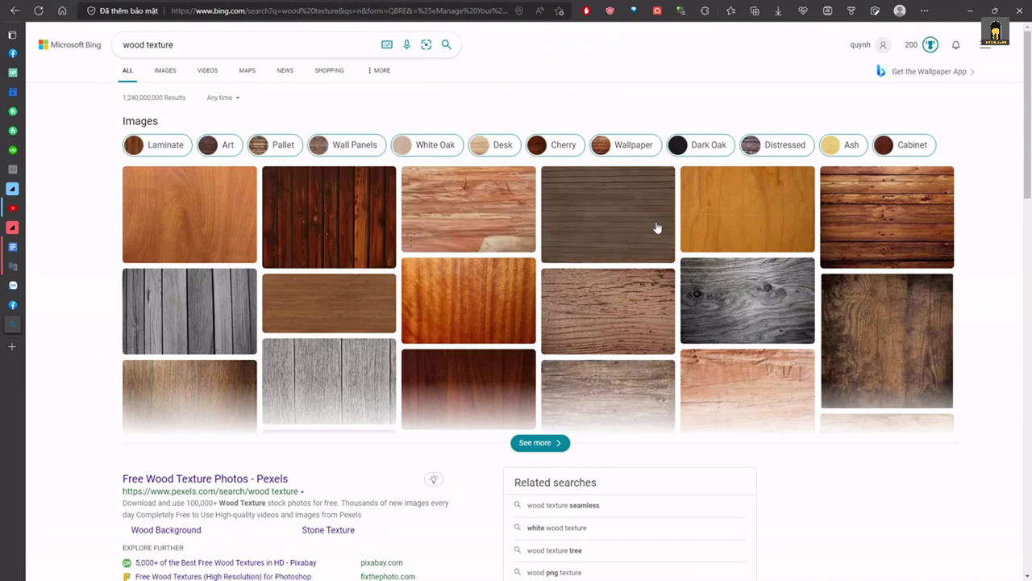
scroll(633, 246, down, 1)
scroll(637, 242, up, 1)
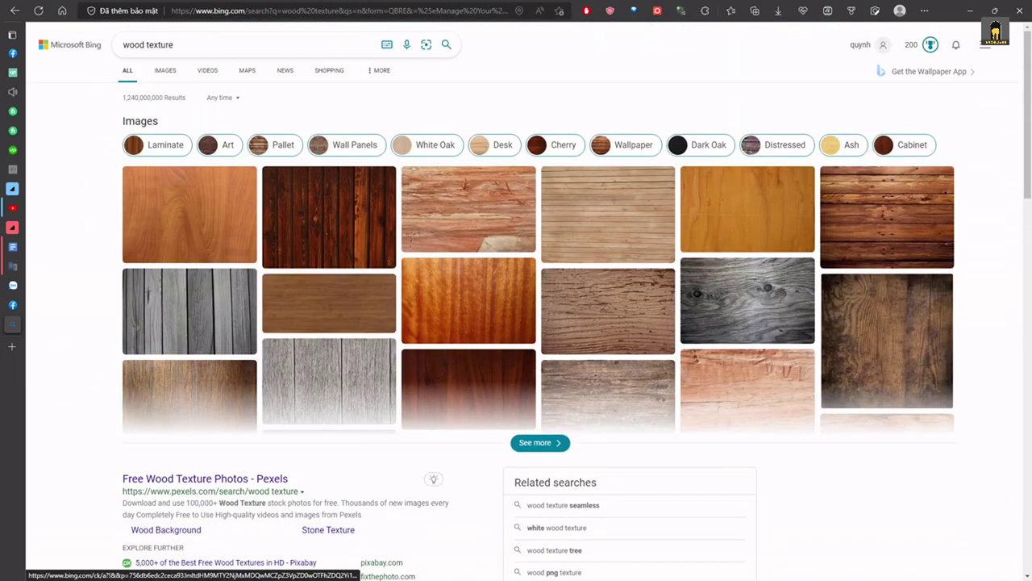
Zoom in and out on the first pavilion reference photo
scroll(611, 196, up, 1)
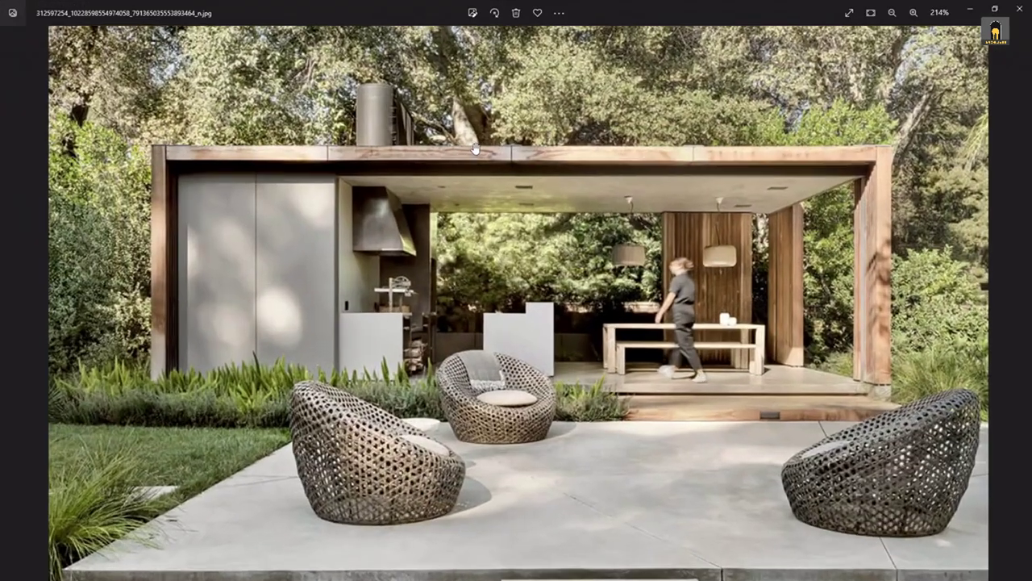
scroll(610, 196, up, 2)
scroll(611, 196, up, 1)
scroll(611, 196, down, 1)
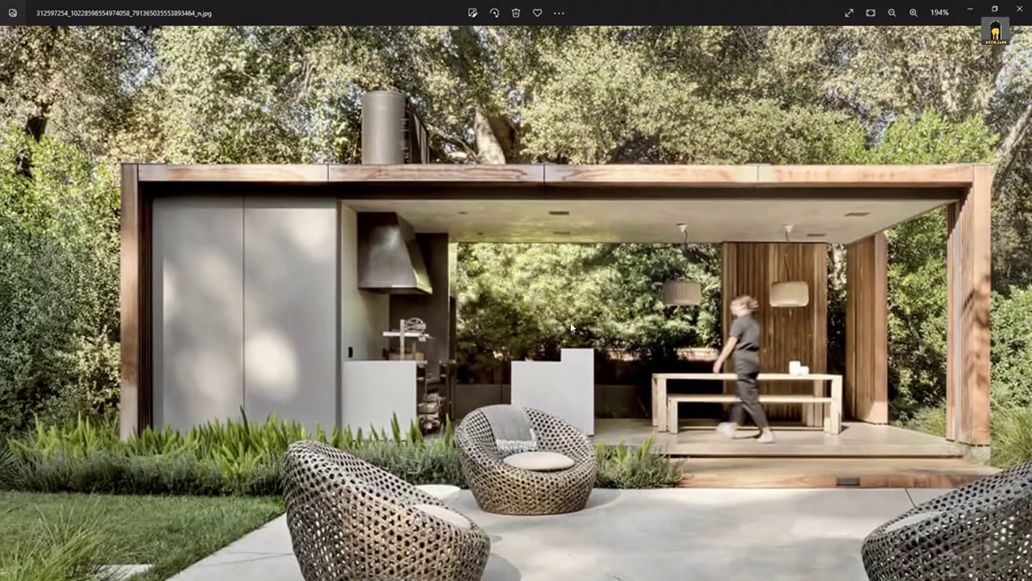
scroll(570, 321, down, 3)
Zoom into the next reference photo to study the bench, then close Photos
key(Right)
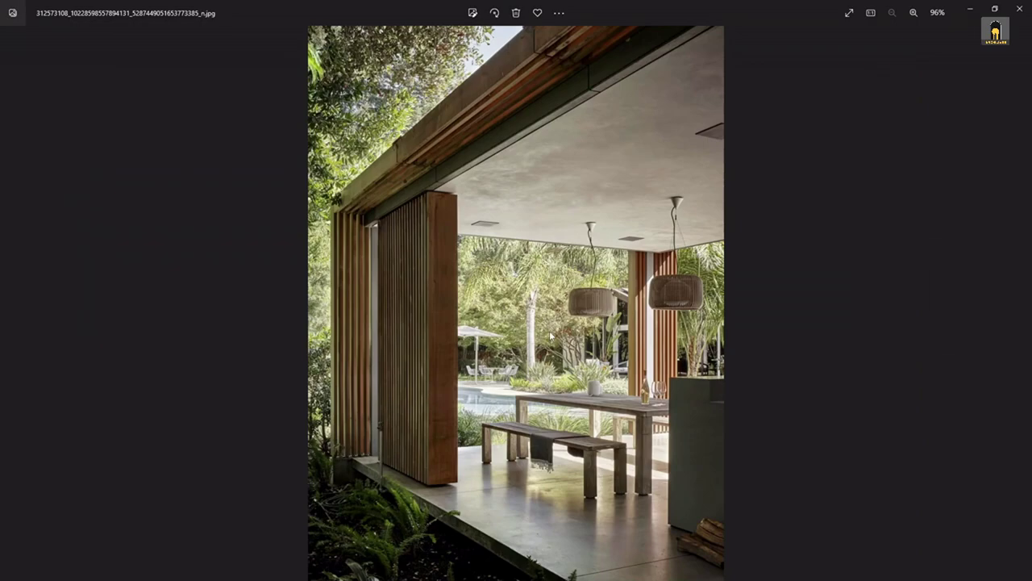
scroll(367, 299, up, 1)
scroll(371, 230, up, 1)
drag(372, 230, 365, 136)
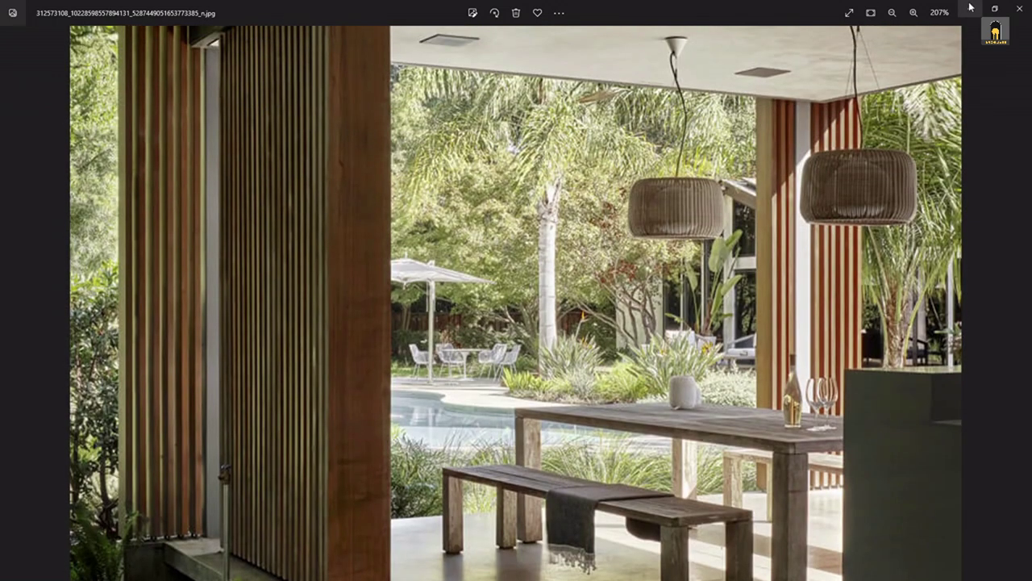
click(970, 9)
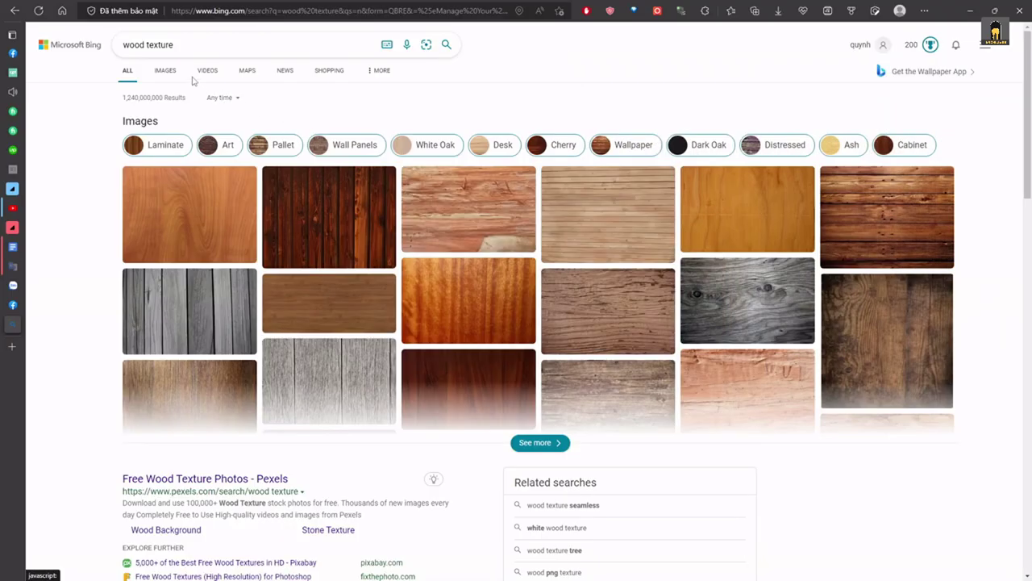
Switch Bing to image results and scroll through the wood textures
click(168, 74)
scroll(555, 251, down, 4)
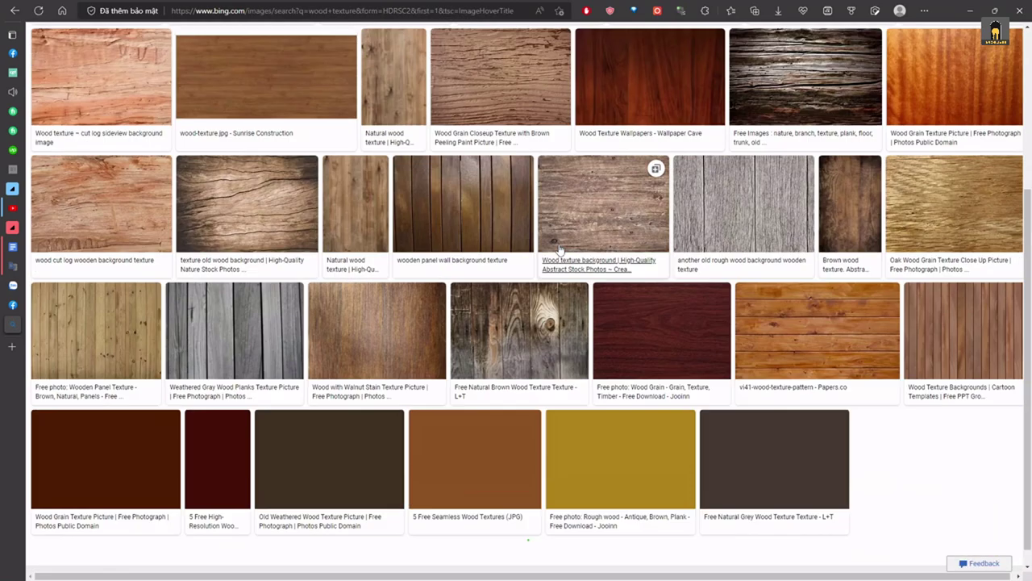
scroll(576, 251, up, 2)
scroll(577, 251, up, 2)
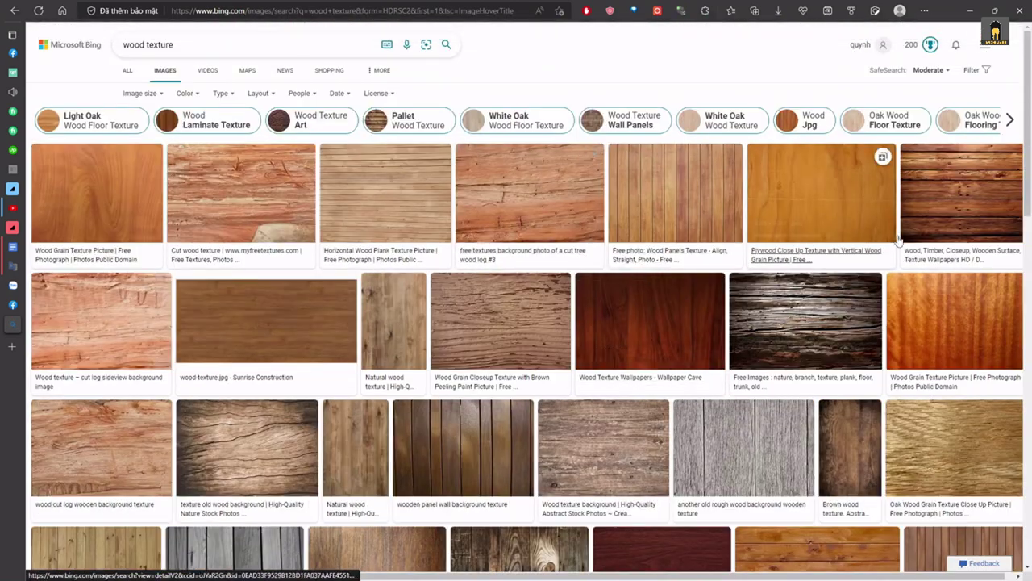
scroll(871, 187, down, 3)
scroll(871, 187, down, 2)
scroll(871, 187, down, 3)
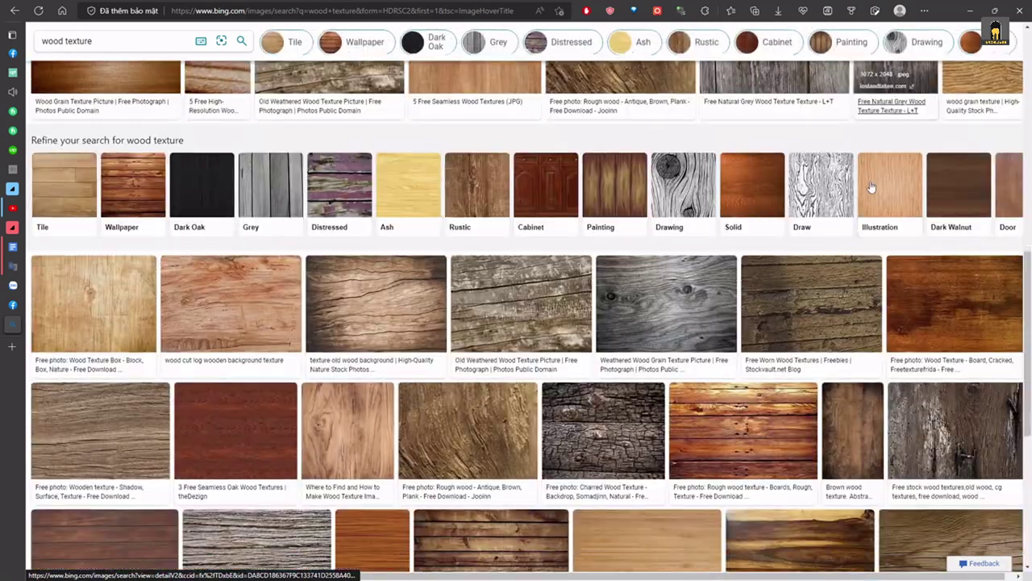
scroll(871, 187, down, 1)
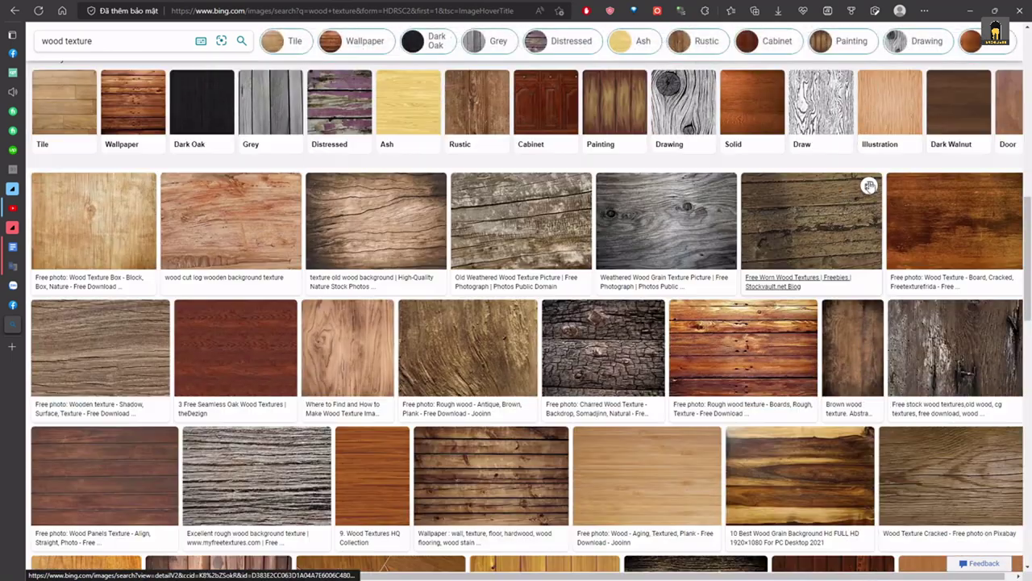
Preview the cut log wood texture enlarged, then return to the results
click(247, 209)
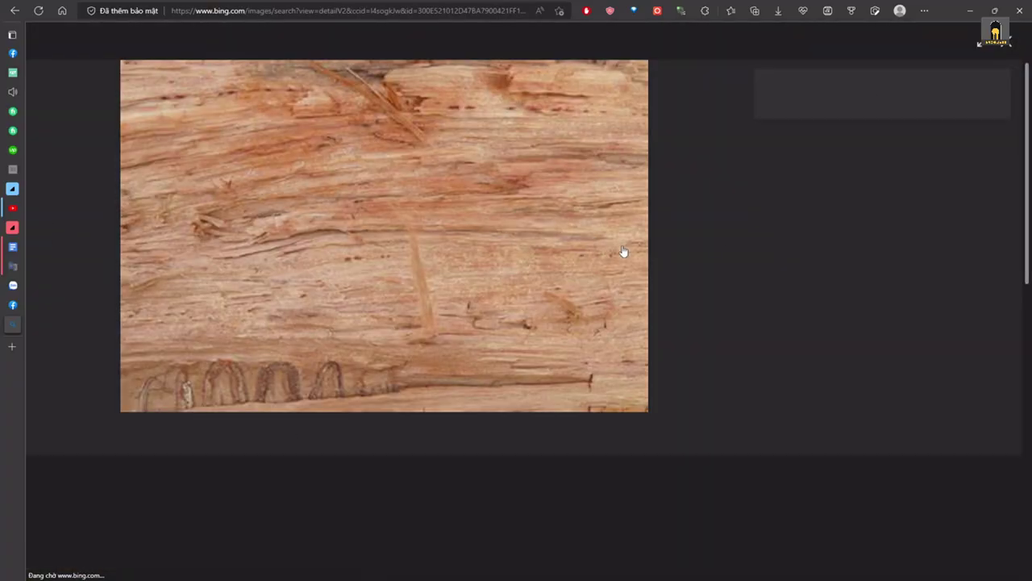
scroll(510, 256, down, 3)
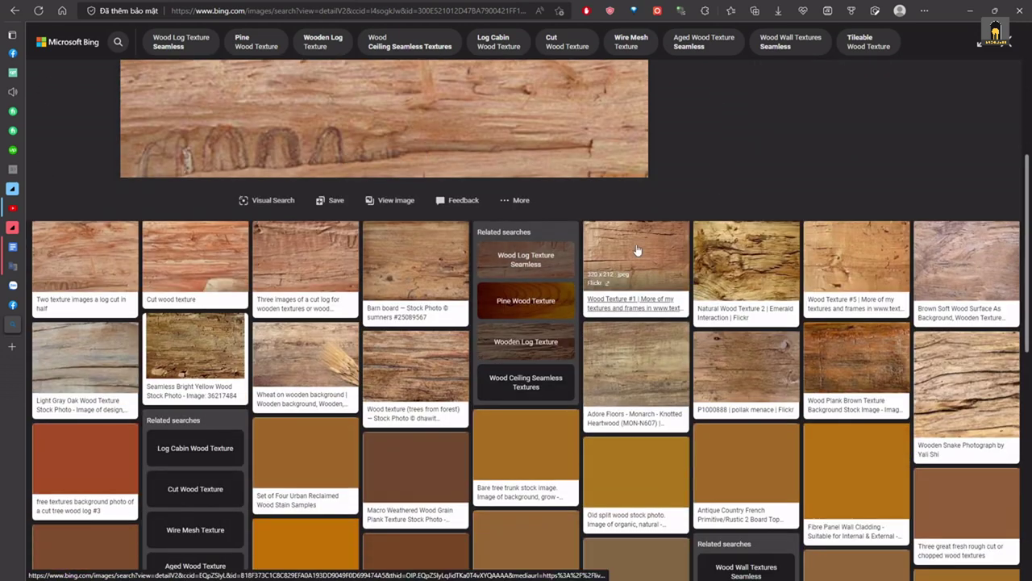
click(1006, 44)
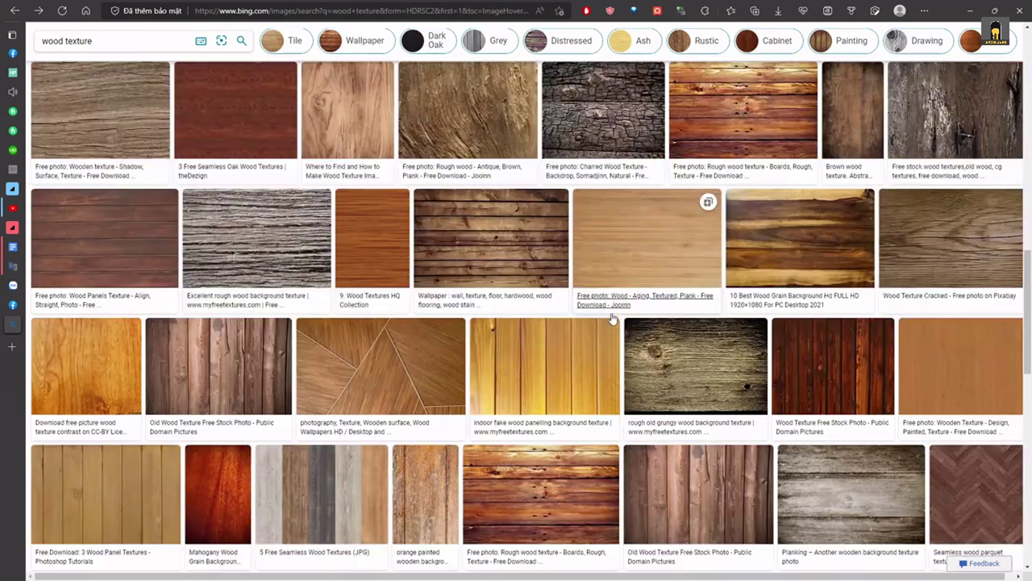
scroll(218, 282, down, 2)
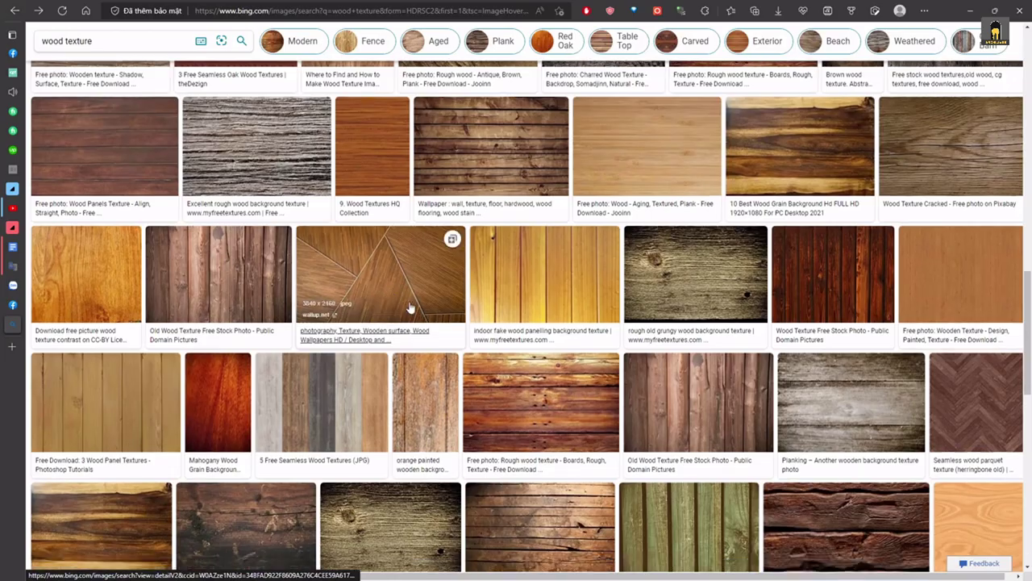
scroll(411, 306, up, 2)
scroll(81, 301, up, 2)
Save the cracked wood texture image to the Desktop as R.jpg
click(80, 302)
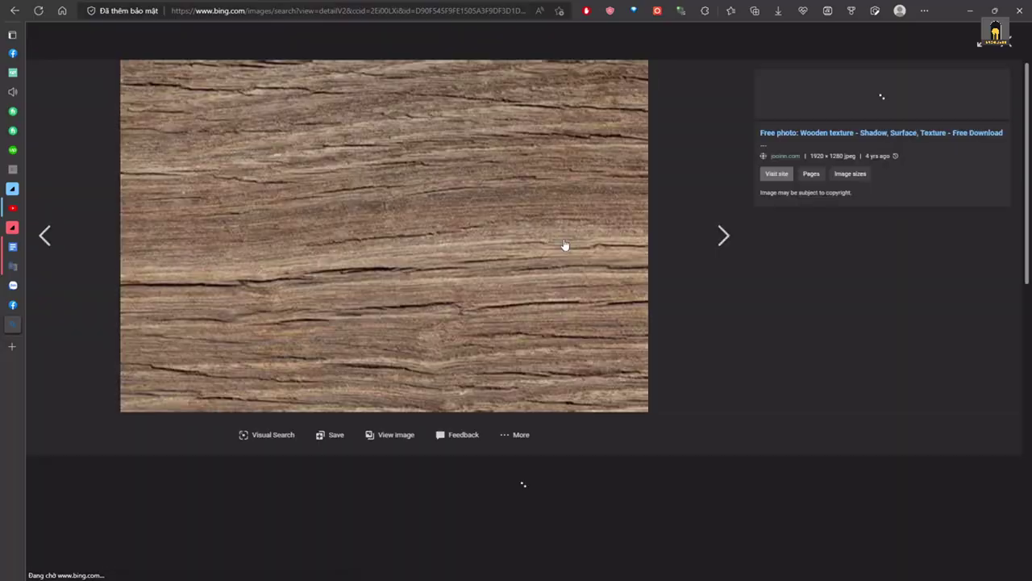
right_click(399, 152)
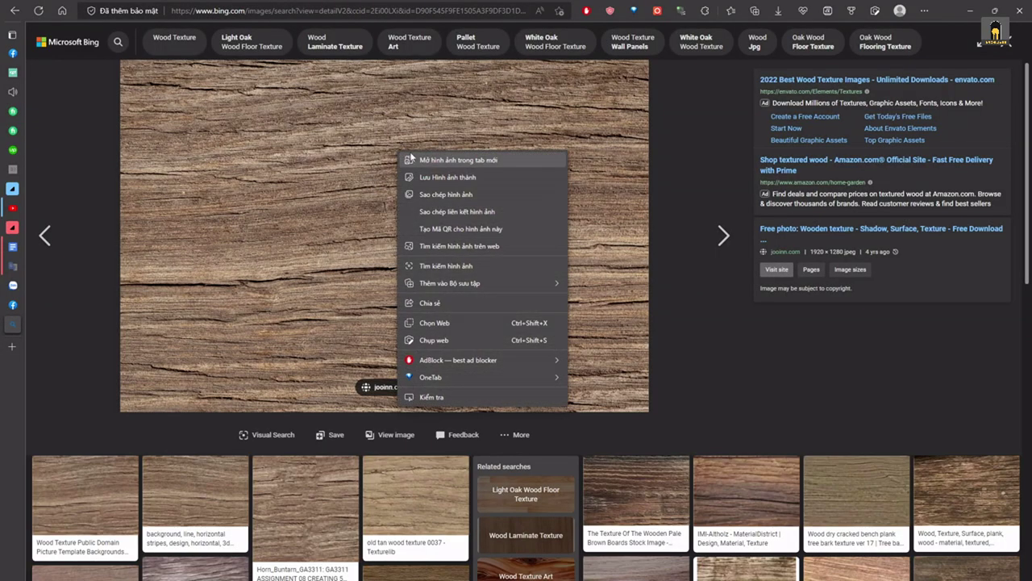
click(449, 178)
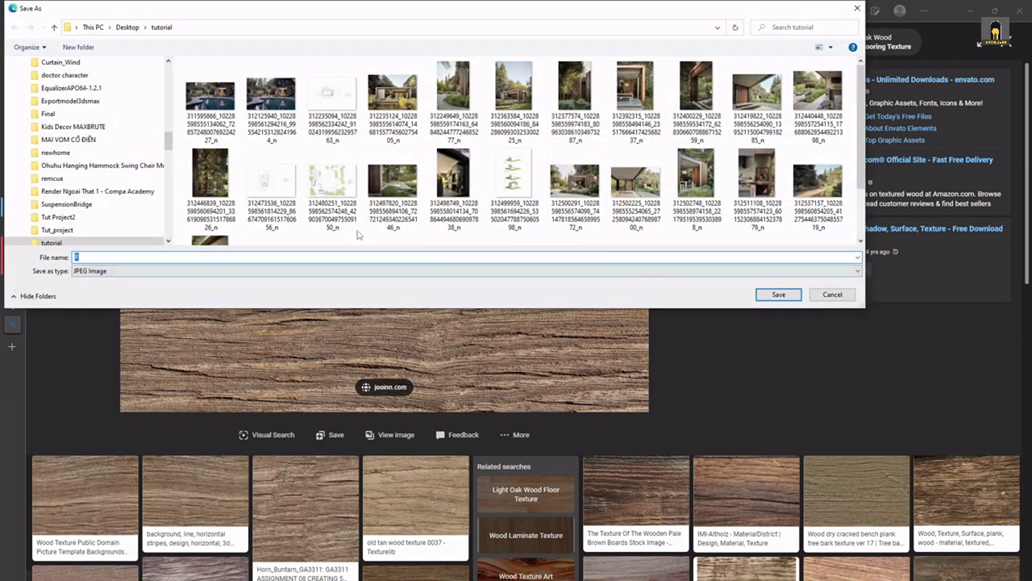
drag(175, 143, 175, 68)
click(74, 80)
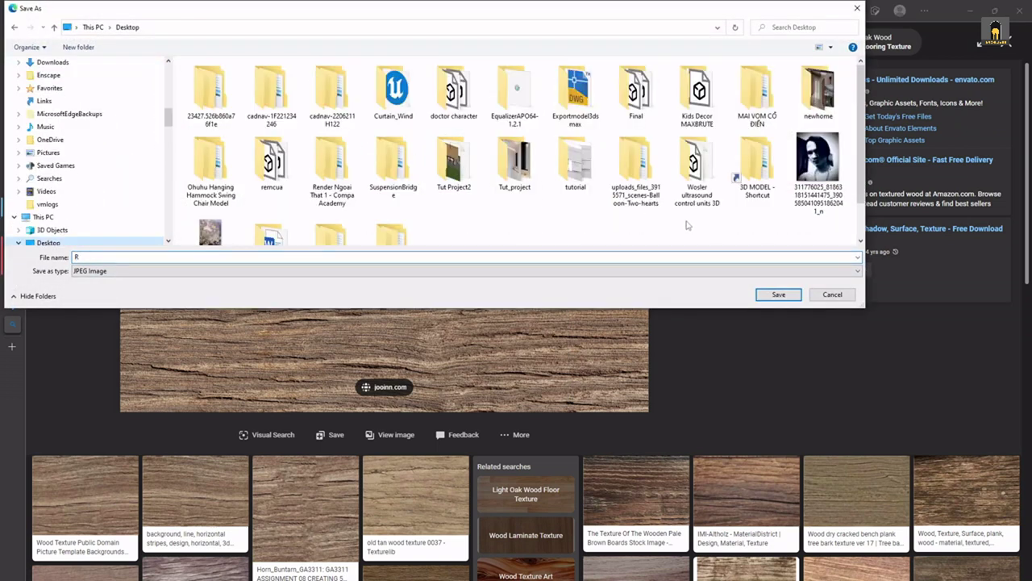
click(792, 295)
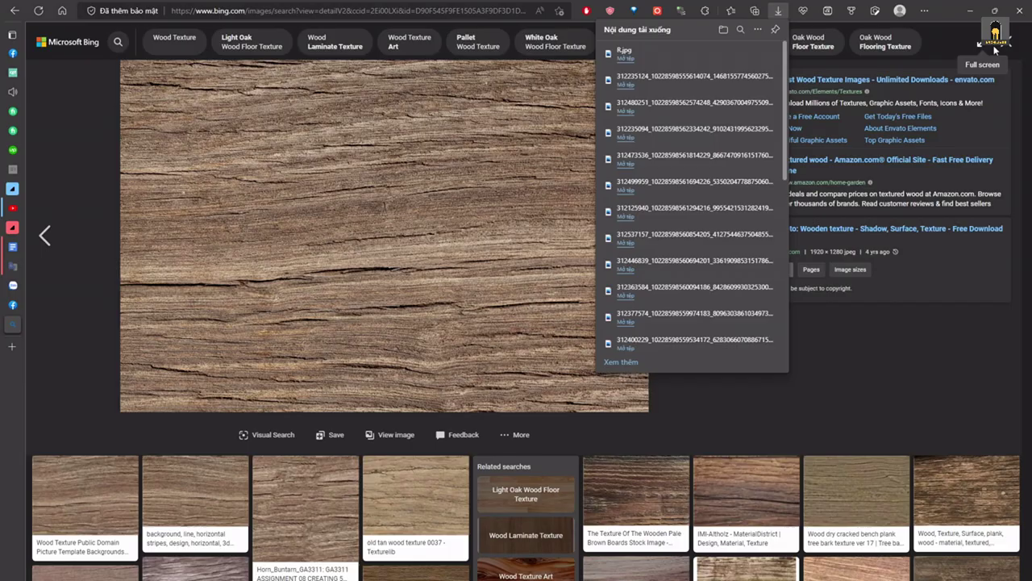
Use Desktop R.jpg as the gongoaitroi texture with a 610 mm width
click(970, 10)
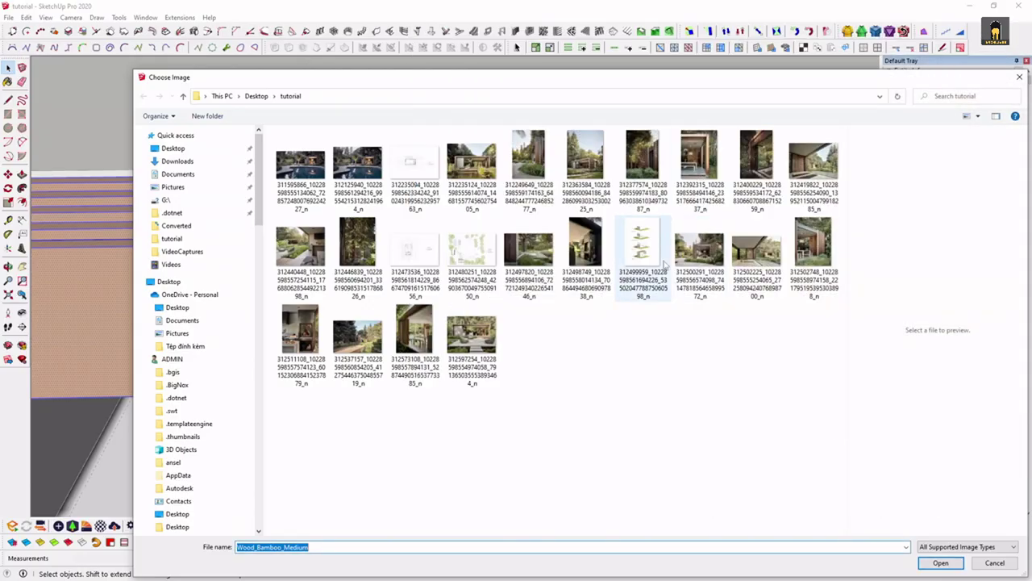
click(189, 148)
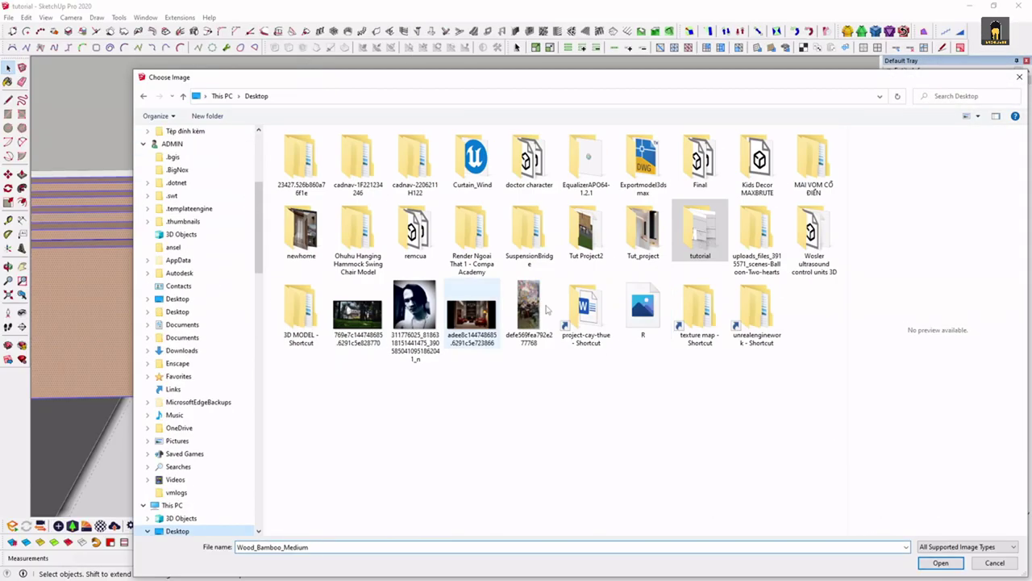
click(642, 311)
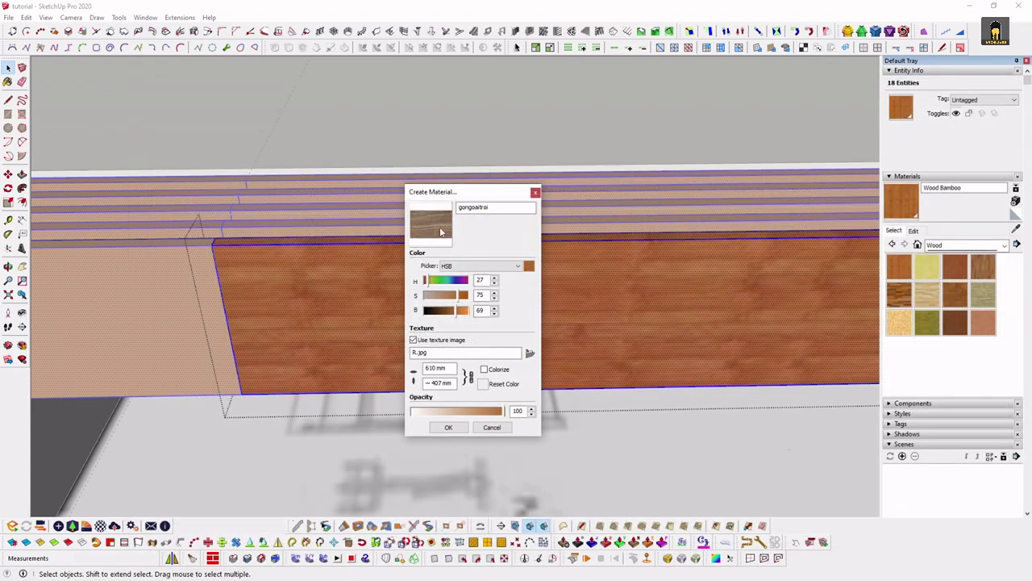
drag(449, 367, 411, 368)
text(610)
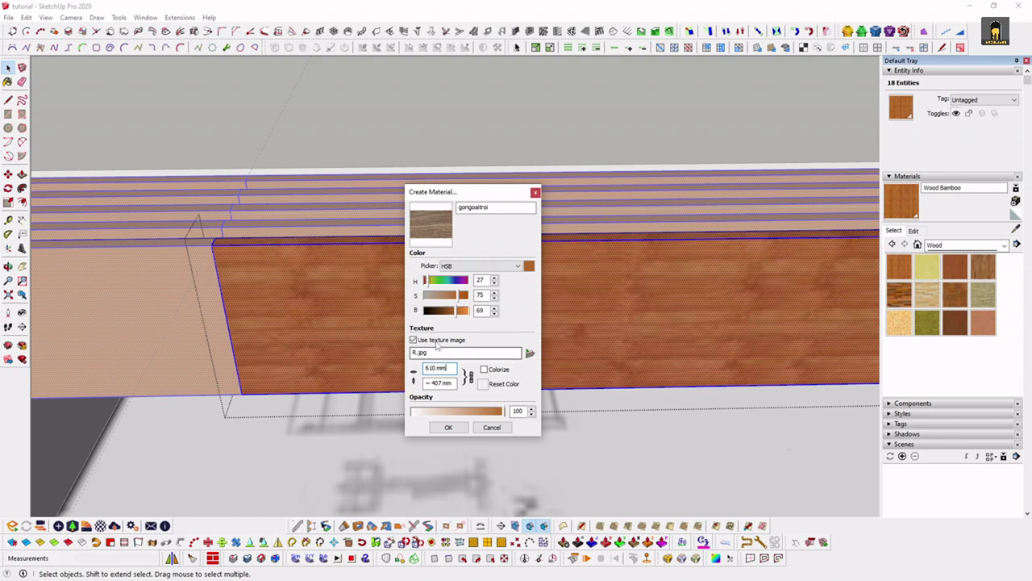
click(449, 370)
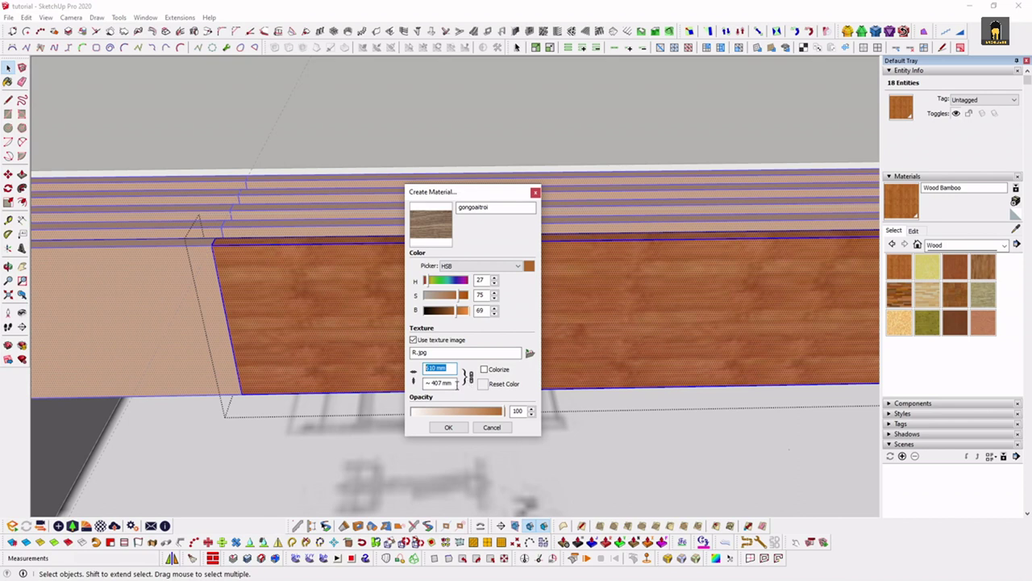
click(448, 427)
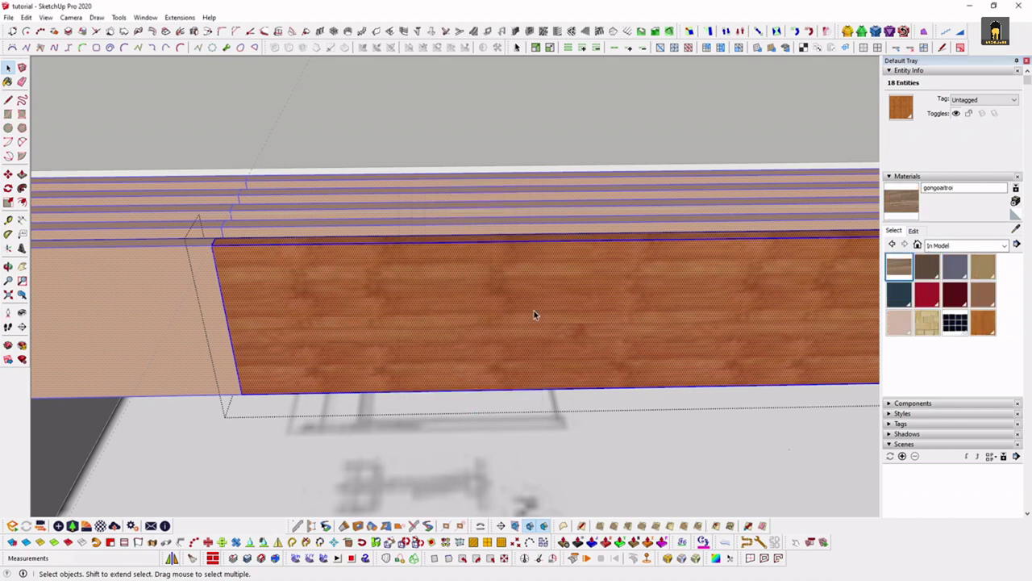
Paint the beam's front panel with the gongoaitroi wood material
middle_drag(534, 314, 839, 235)
click(910, 195)
click(525, 339)
key(space)
middle_drag(520, 320, 406, 249)
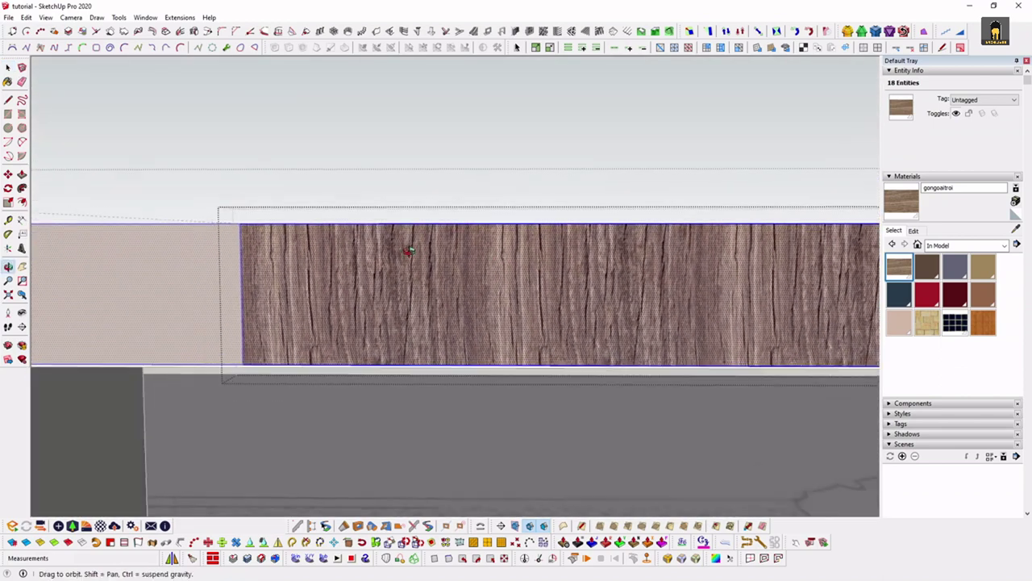
scroll(414, 295, down, 3)
scroll(515, 297, down, 2)
middle_drag(515, 297, 581, 407)
In the material's Edit settings, try texture widths of 6000 mm and 600 mm
scroll(581, 407, up, 2)
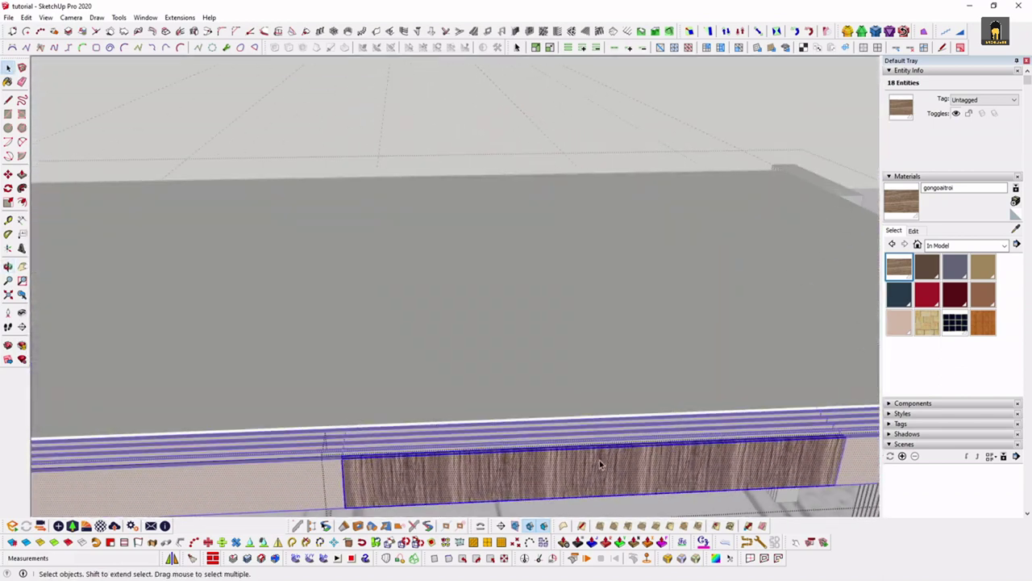
click(914, 231)
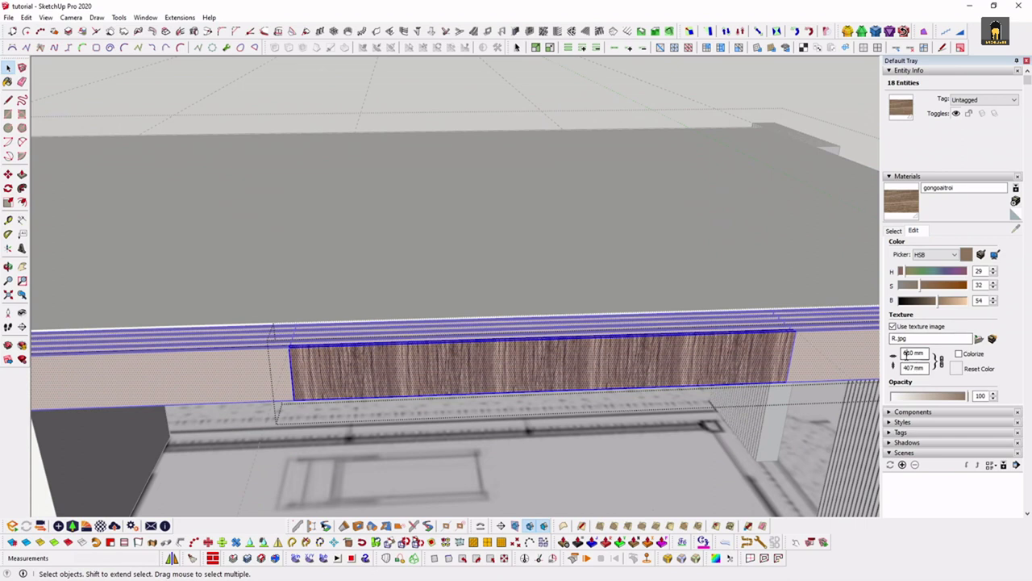
text(6000)
key(Return)
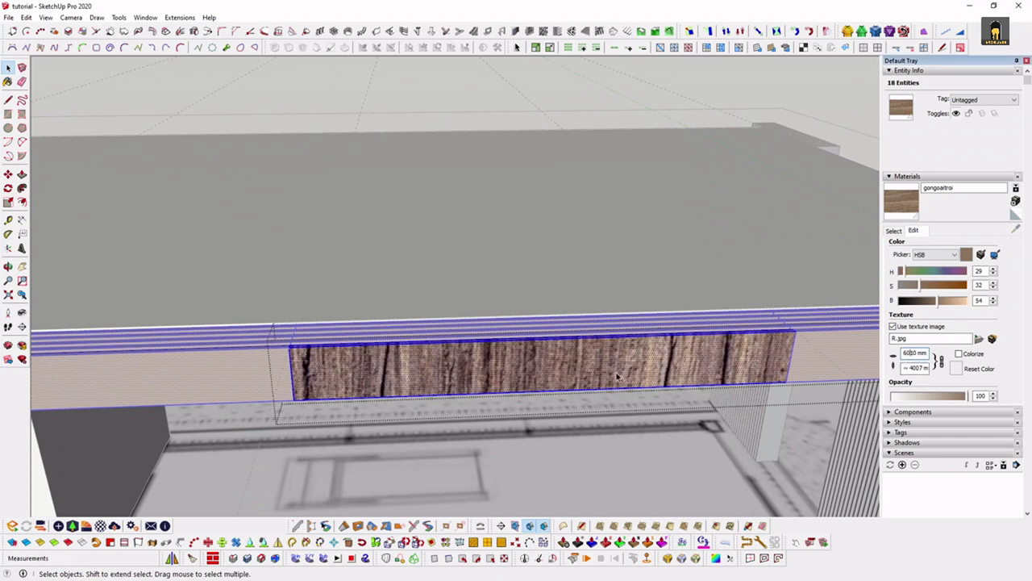
scroll(617, 377, up, 2)
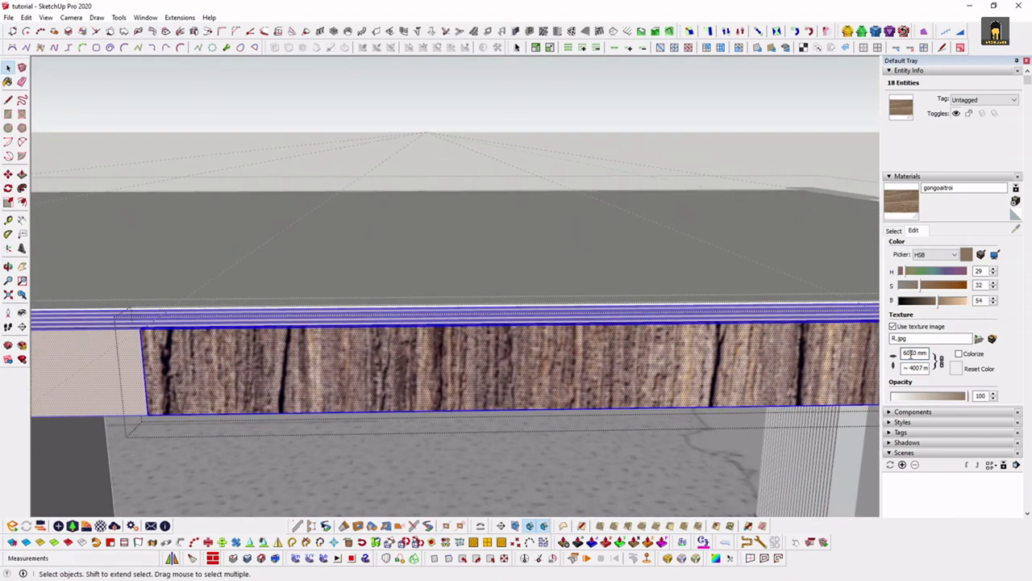
text(600)
key(Return)
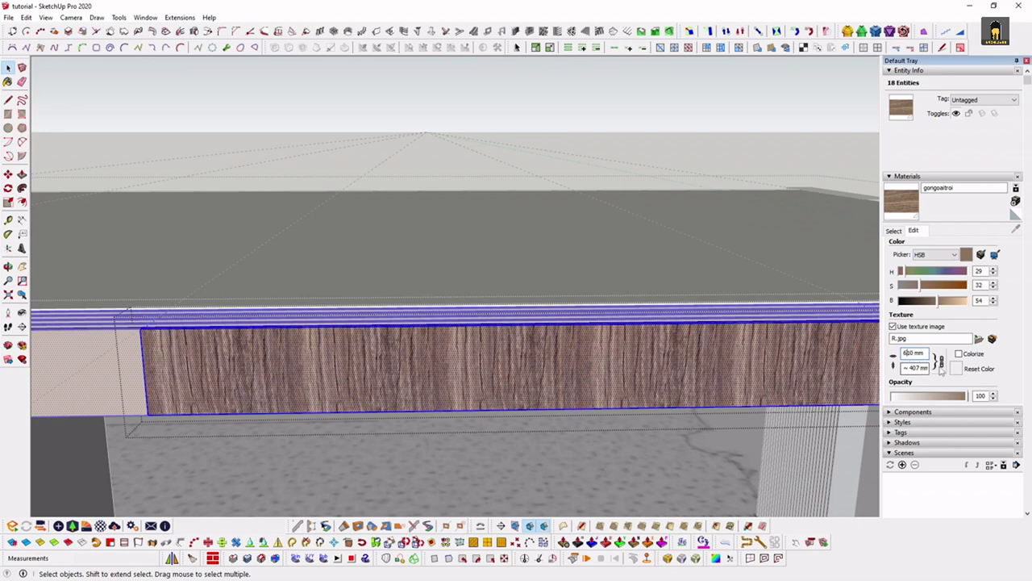
Toggle the aspect-ratio lock, try widths 6000, 610 and 60000, then undo back to 610 mm
click(940, 363)
text(6000)
key(Return)
key(Return)
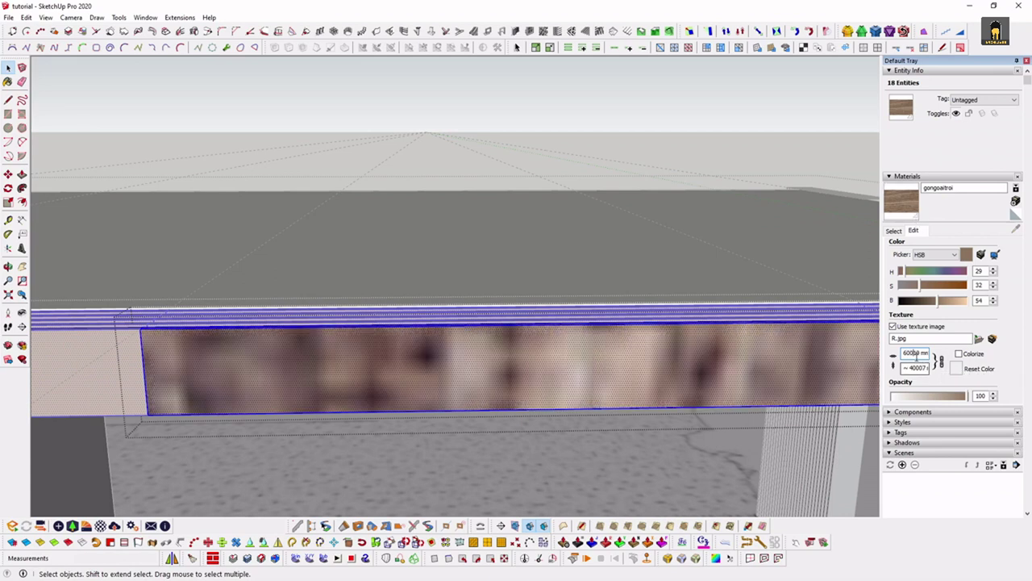
text(610)
key(Return)
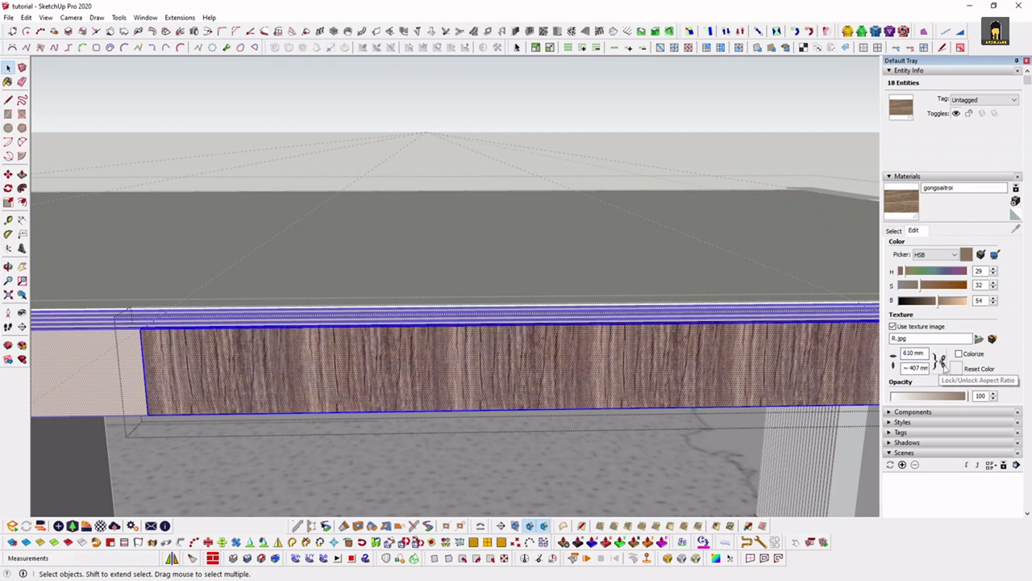
click(941, 363)
text(60000)
key(Return)
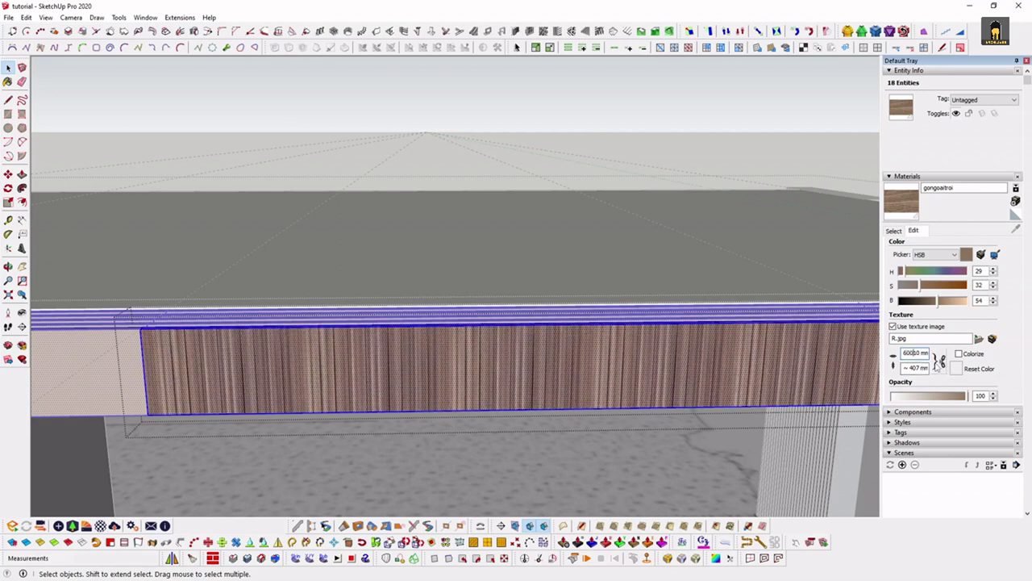
key(ctrl+z)
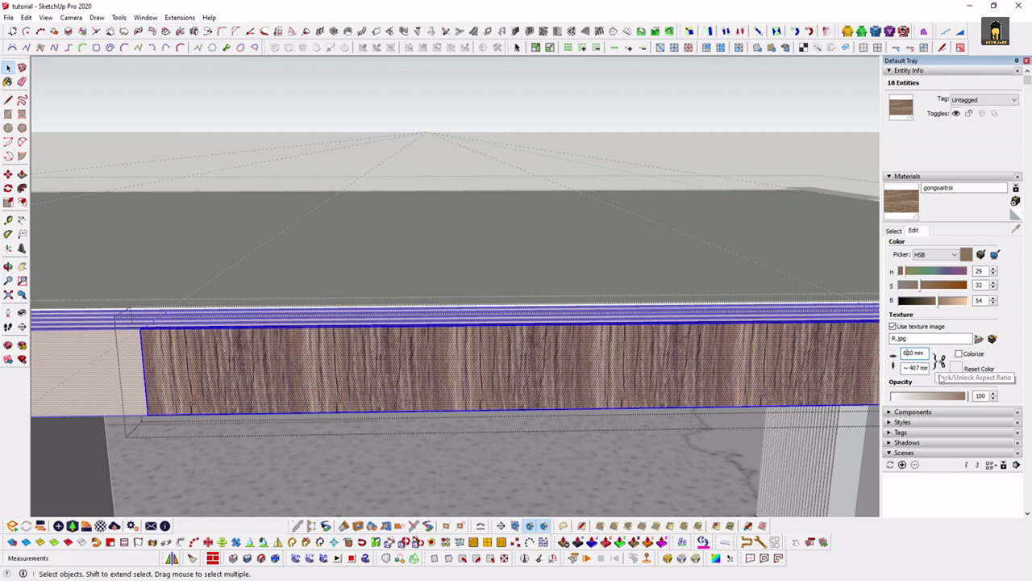
scroll(408, 392, up, 3)
Select the textured wood face on the beam and turn the view to face it
middle_drag(409, 392, 774, 238)
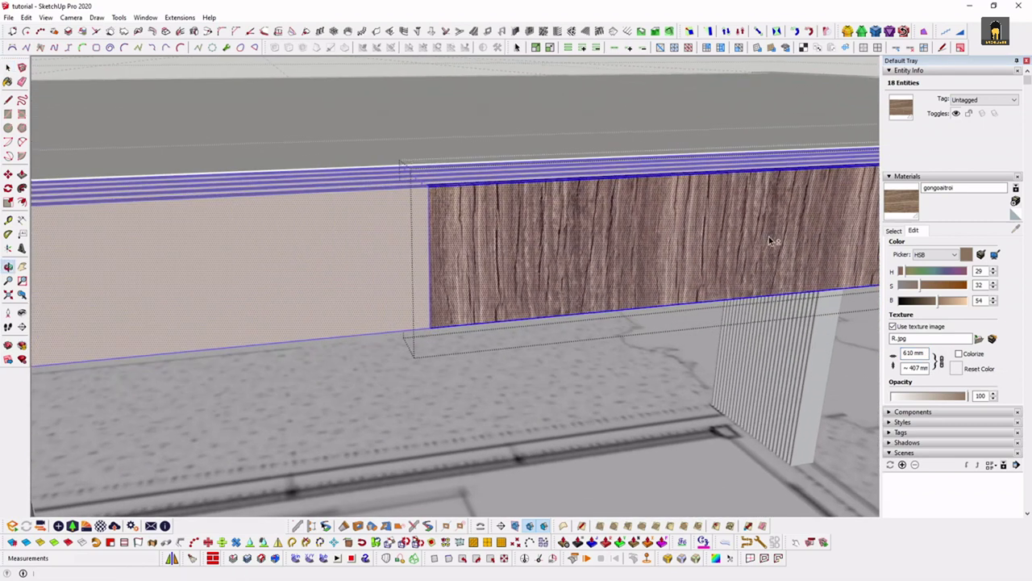
scroll(525, 212, up, 1)
click(495, 254)
mouse_move(494, 255)
middle_down()
mouse_move(414, 302)
mouse_move(454, 269)
middle_up()
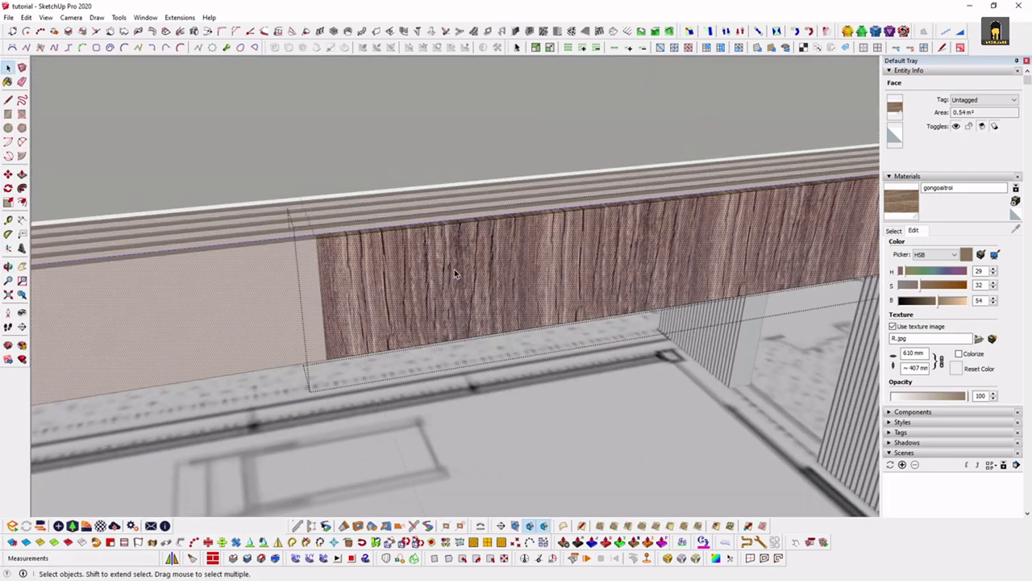
right_click(454, 266)
click(429, 275)
scroll(429, 275, up, 2)
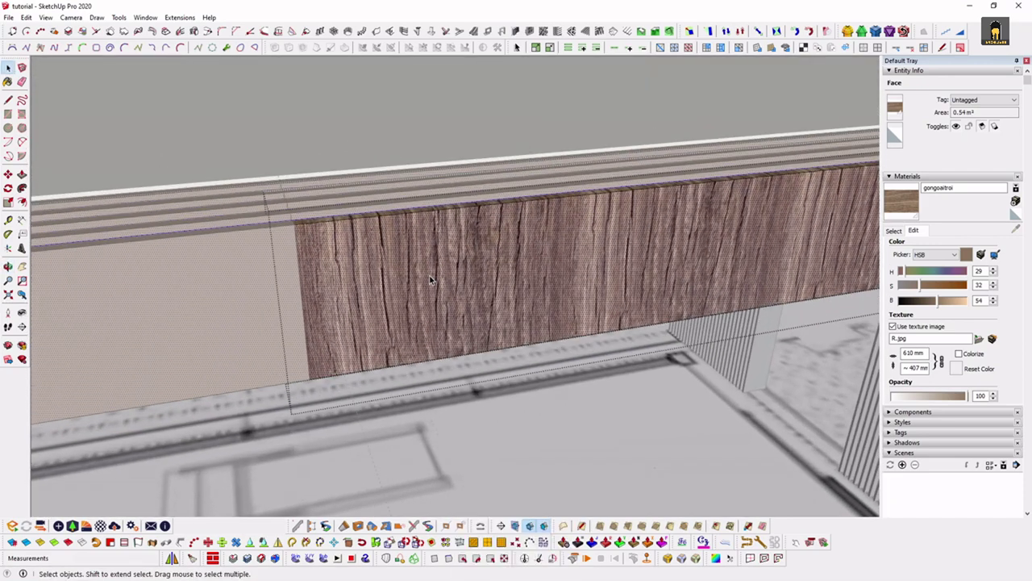
mouse_move(456, 262)
middle_down()
mouse_move(522, 238)
mouse_move(457, 210)
middle_up()
middle_drag(402, 238, 454, 205)
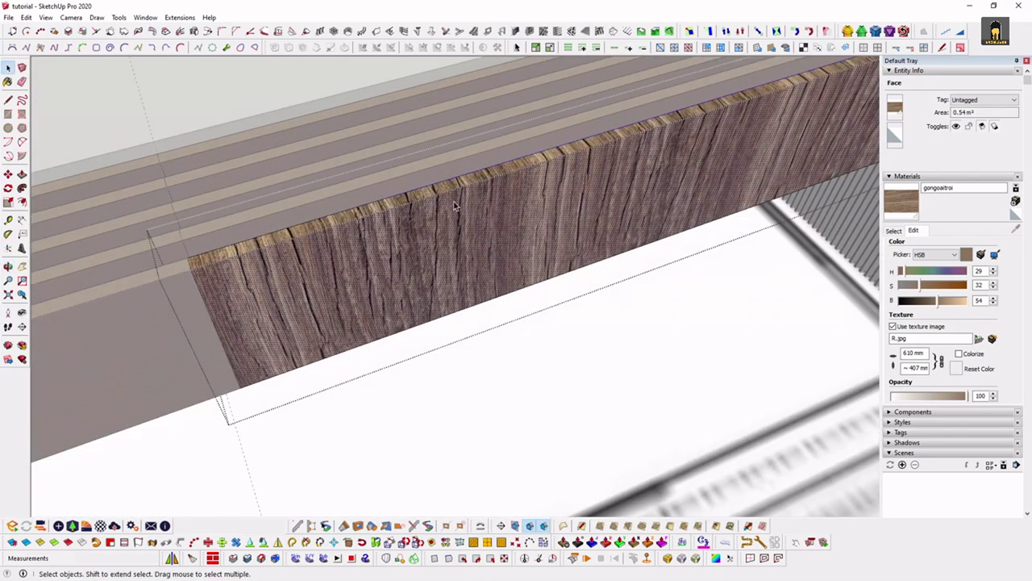
mouse_move(536, 217)
middle_down()
mouse_move(489, 115)
mouse_move(431, 237)
middle_up()
Rotate the face's wood texture 90 degrees via Texture Position and confirm
right_click(449, 224)
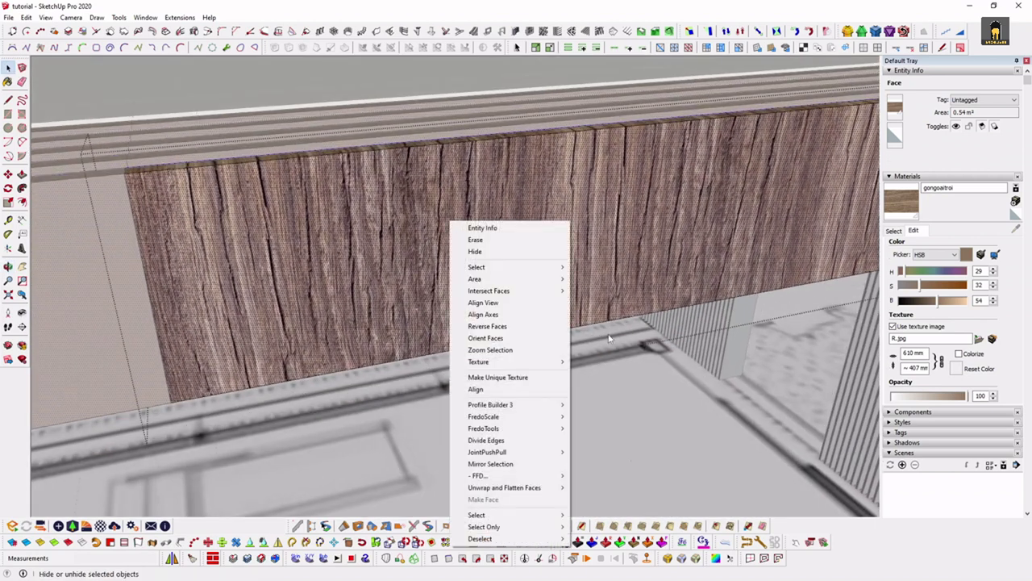
mouse_move(508, 361)
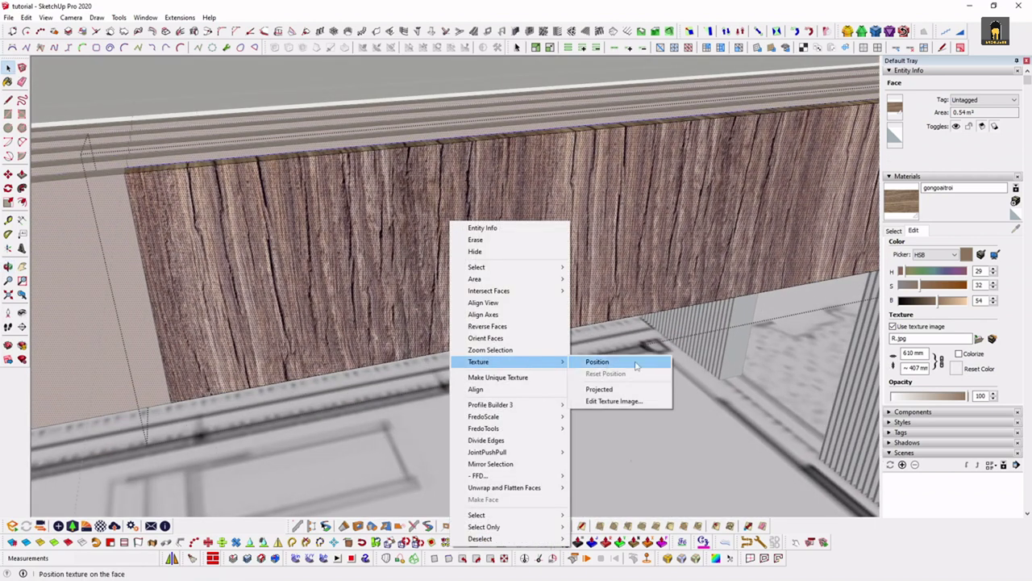
click(613, 364)
right_click(488, 229)
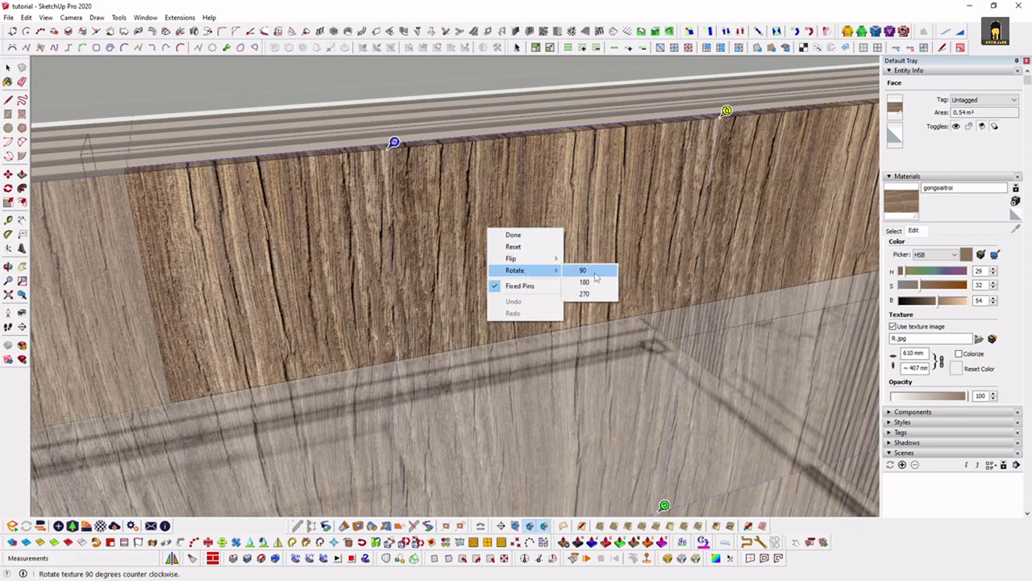
click(596, 277)
mouse_move(590, 270)
middle_down()
mouse_move(440, 264)
mouse_move(477, 256)
mouse_move(446, 246)
mouse_move(405, 271)
mouse_move(460, 267)
mouse_move(410, 258)
mouse_move(513, 271)
mouse_move(460, 266)
middle_up()
key(Return)
scroll(419, 247, up, 2)
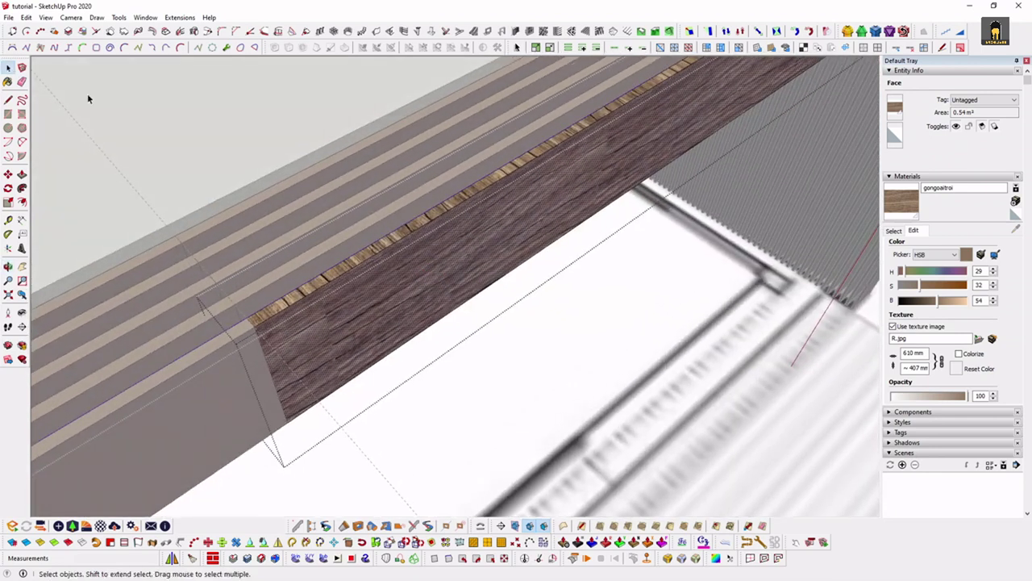
Hide similar components and orbit close around the wooden beam
click(46, 17)
mouse_move(78, 194)
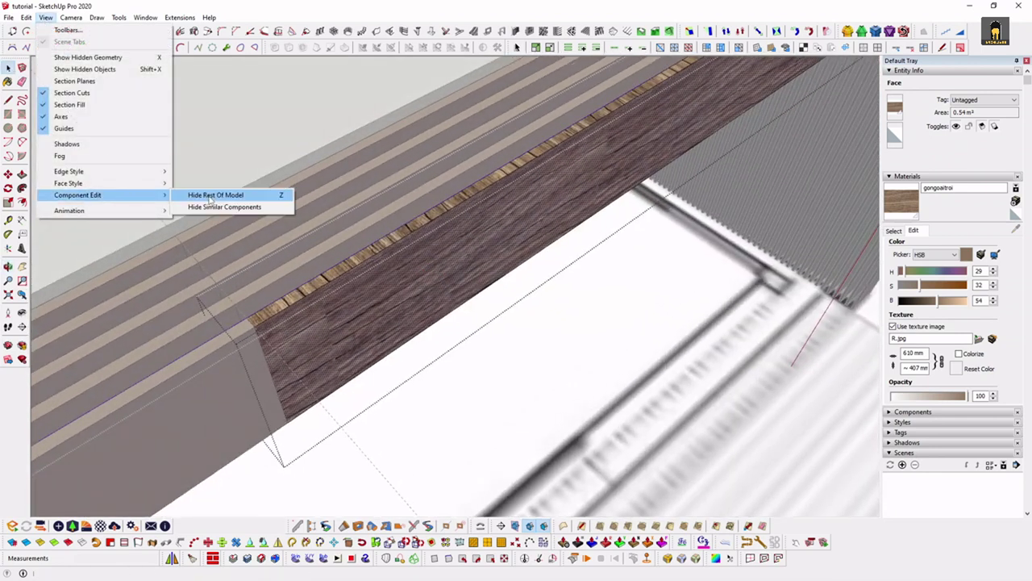
click(225, 206)
mouse_move(417, 263)
middle_down()
mouse_move(799, 267)
mouse_move(525, 342)
mouse_move(258, 254)
mouse_move(477, 299)
mouse_move(247, 317)
middle_up()
scroll(492, 403, up, 3)
mouse_move(492, 404)
middle_down()
mouse_move(465, 345)
mouse_move(558, 237)
mouse_move(521, 281)
middle_up()
Paint the beam's end, top and underside faces with gongoaitroi
key(b)
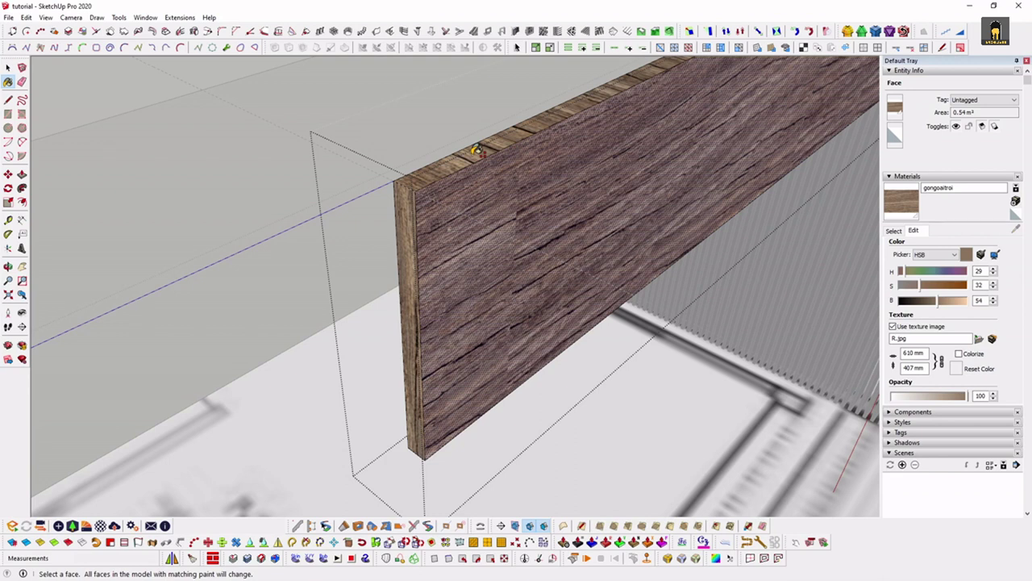
mouse_move(502, 225)
middle_down()
mouse_move(933, 238)
mouse_move(499, 179)
mouse_move(166, 184)
mouse_move(592, 271)
middle_up()
scroll(720, 239, up, 1)
mouse_move(720, 239)
middle_down()
mouse_move(403, 364)
mouse_move(564, 281)
mouse_move(493, 315)
mouse_move(431, 322)
mouse_move(460, 288)
mouse_move(460, 270)
mouse_move(426, 141)
mouse_move(521, 193)
middle_up()
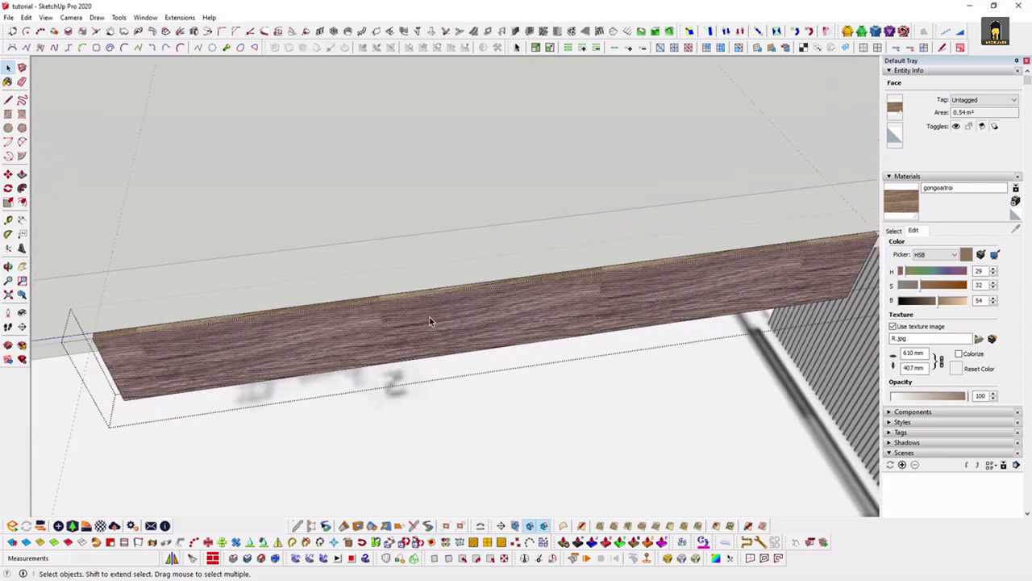
Zoom and orbit in on the beam's left corner by the grid-patterned end piece
scroll(426, 142, down, 1)
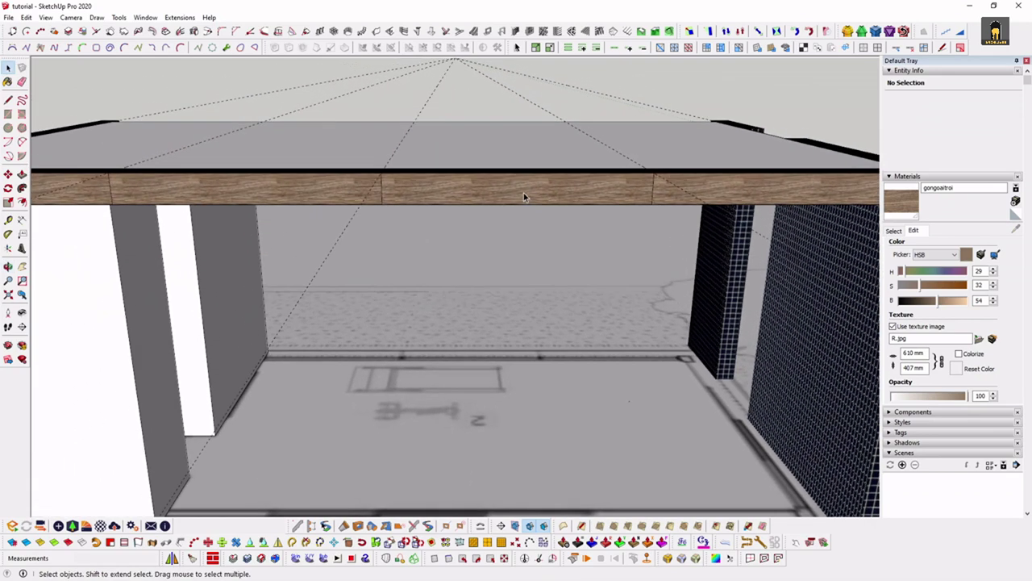
scroll(455, 177, up, 1)
scroll(454, 185, up, 1)
scroll(473, 197, up, 1)
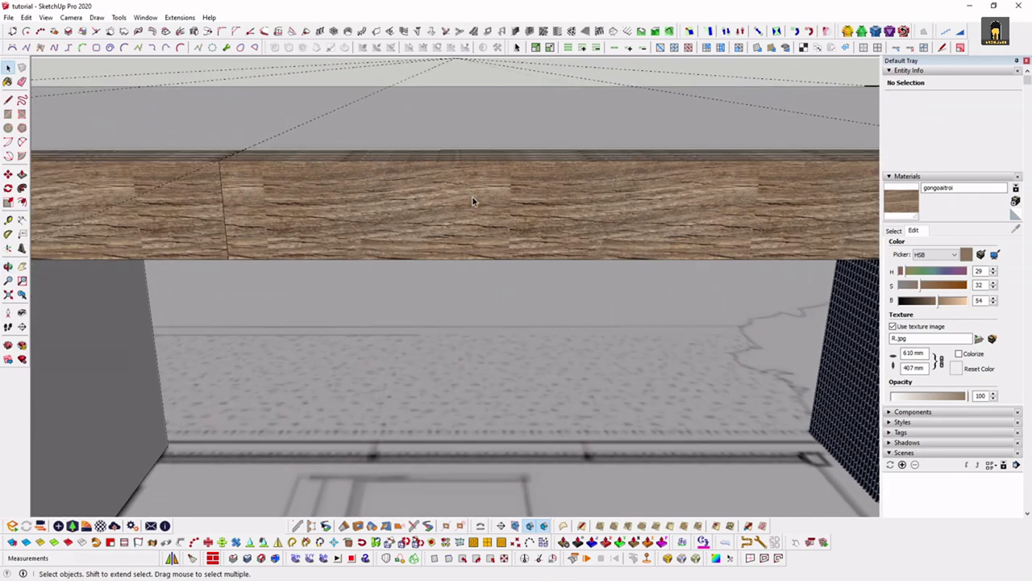
scroll(500, 197, up, 1)
scroll(527, 202, up, 1)
scroll(545, 214, down, 2)
scroll(581, 238, down, 2)
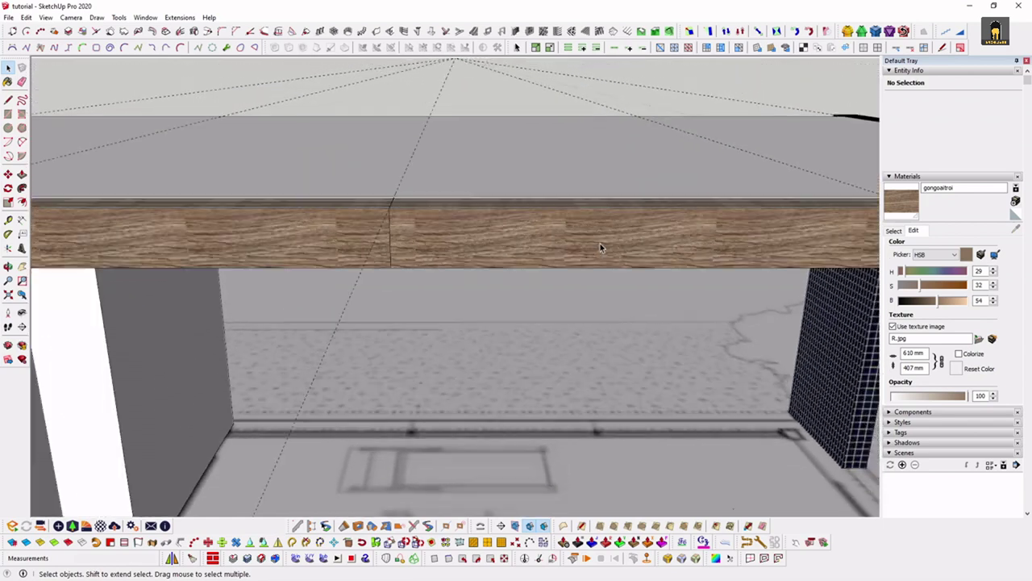
scroll(600, 246, down, 2)
middle_drag(599, 242, 391, 271)
scroll(403, 287, up, 1)
scroll(415, 275, up, 2)
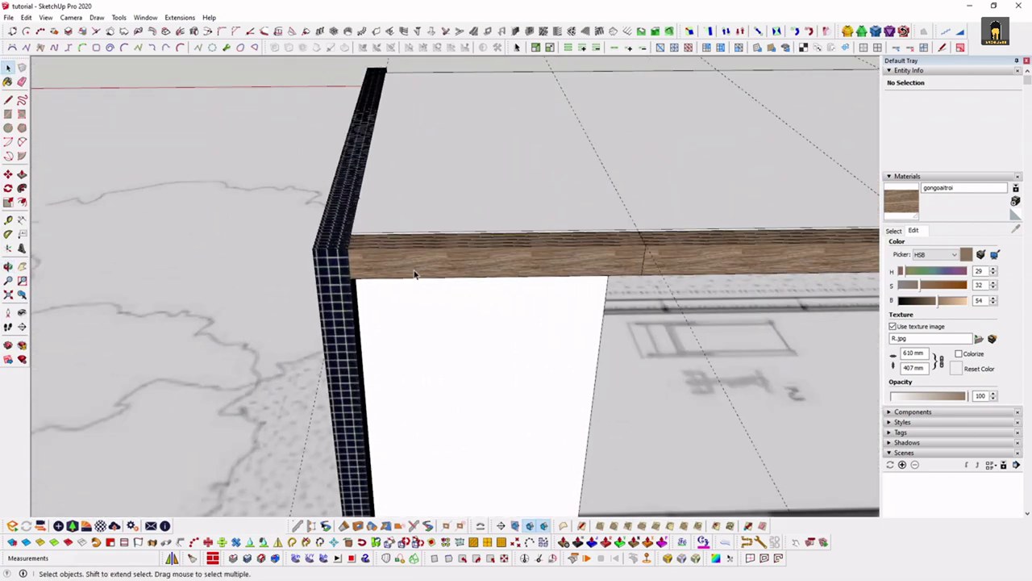
scroll(310, 286, up, 1)
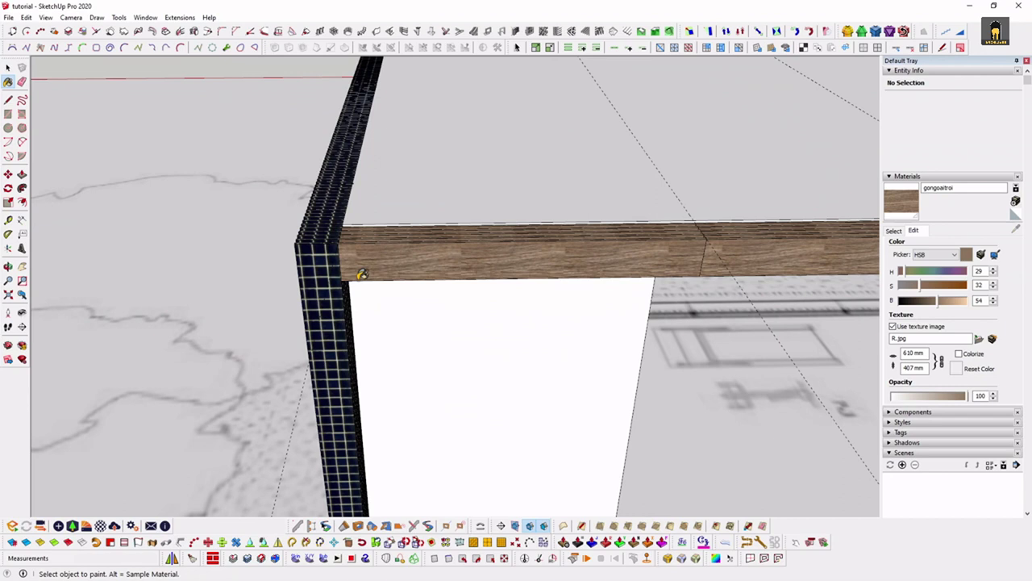
scroll(361, 274, up, 1)
Rotate the grid-patterned end piece's wood texture 90° so the grain runs vertically
key(space)
click(317, 280)
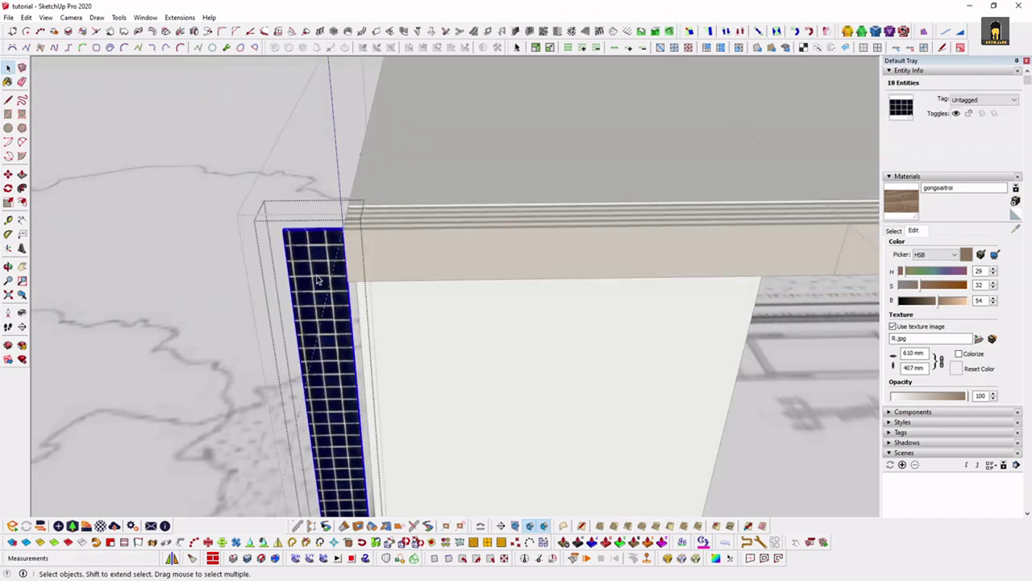
scroll(327, 269, up, 1)
scroll(387, 250, up, 1)
scroll(398, 236, up, 1)
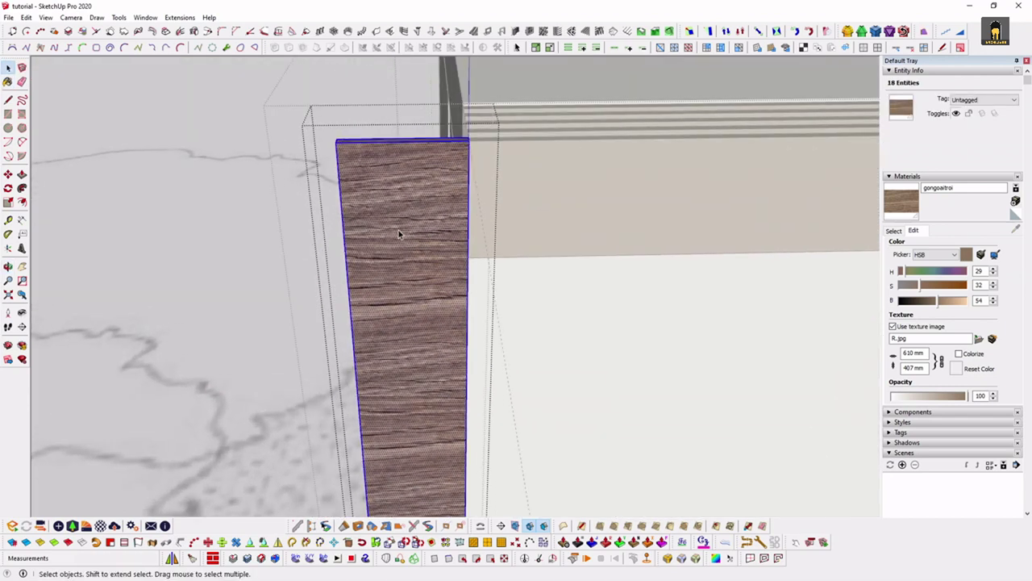
right_click(397, 234)
click(564, 371)
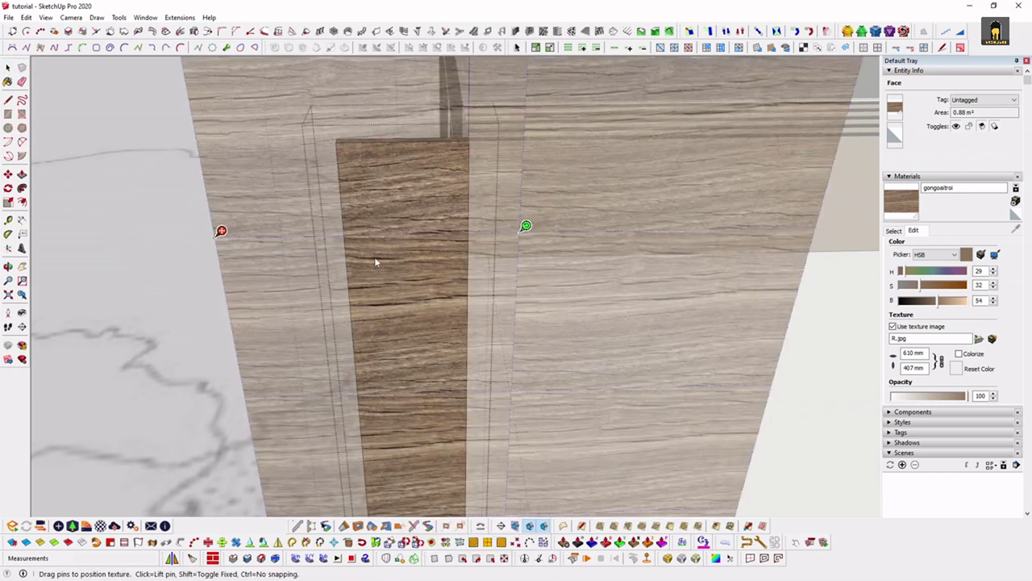
right_click(375, 262)
click(467, 299)
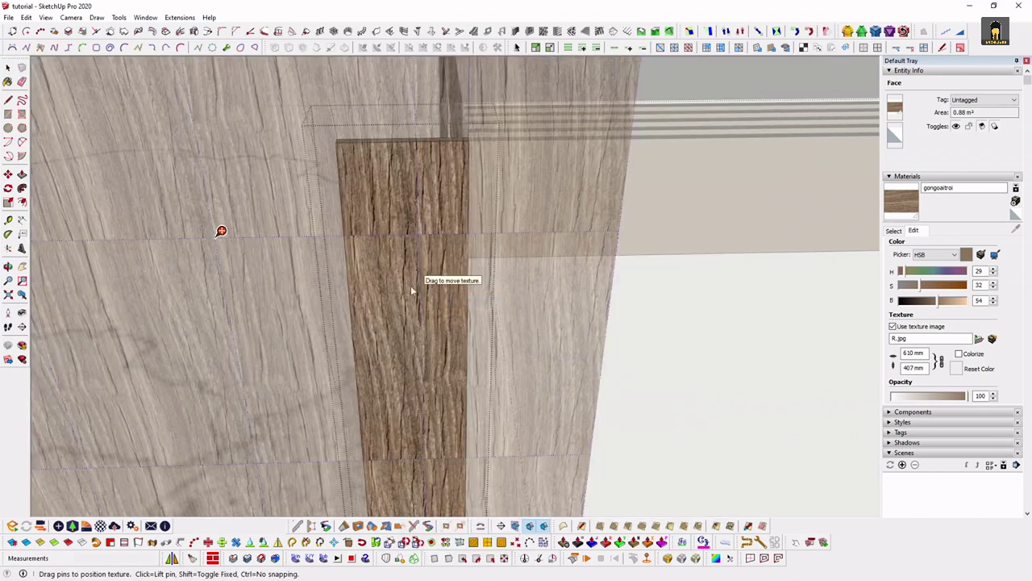
key(Return)
Paint the panel's side edge with the gongoaitroi wood
mouse_move(392, 277)
middle_down()
mouse_move(435, 290)
mouse_move(675, 312)
middle_up()
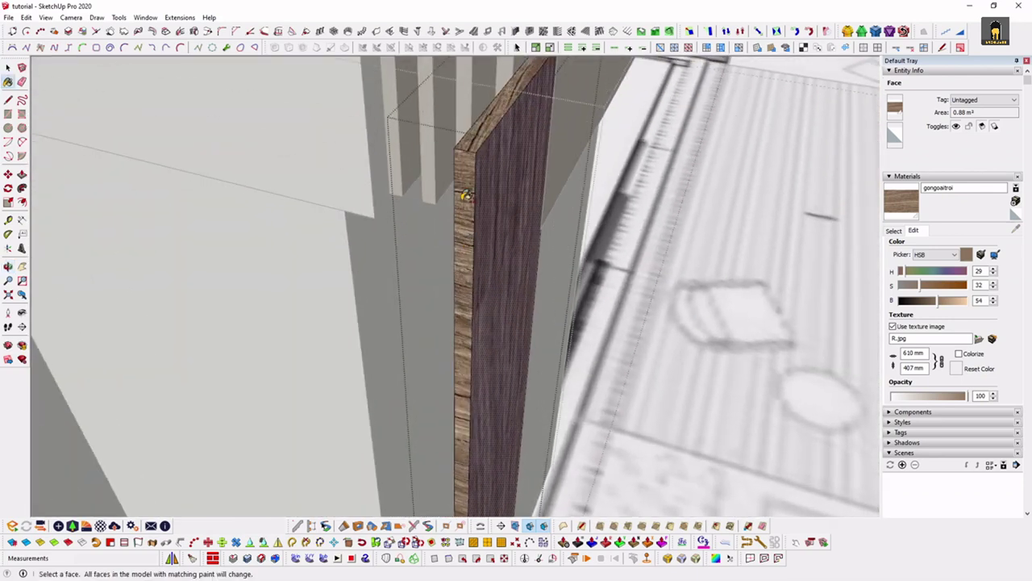
shift+click(466, 195)
key(space)
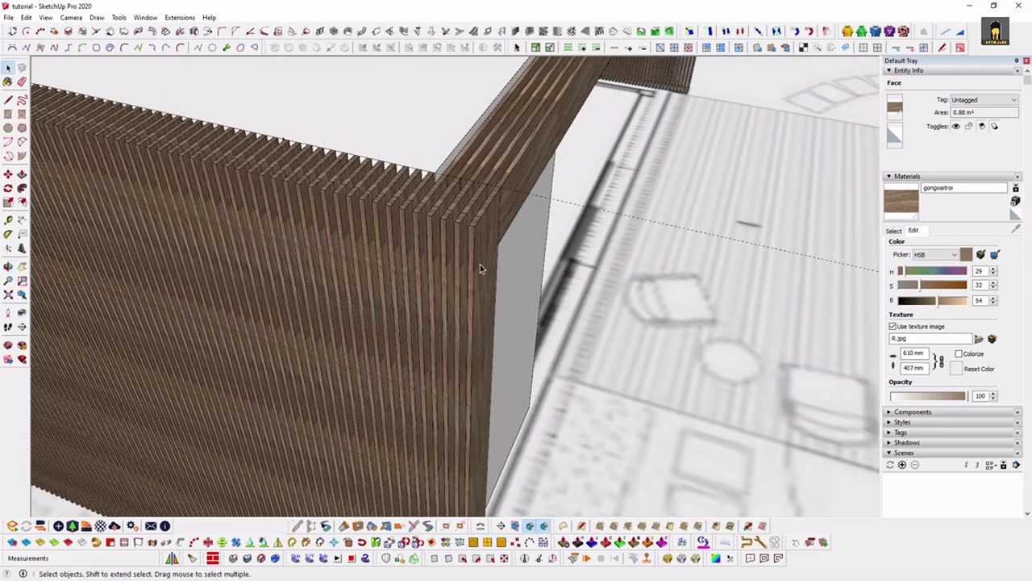
Select the whole row of 20 wooden slats with a crossing box
mouse_move(479, 262)
middle_down()
mouse_move(261, 232)
mouse_move(362, 223)
middle_up()
scroll(261, 232, down, 5)
scroll(375, 250, up, 5)
middle_drag(380, 260, 667, 297)
scroll(666, 296, up, 3)
scroll(636, 230, down, 5)
mouse_move(502, 266)
middle_down()
mouse_move(458, 288)
mouse_move(253, 241)
middle_up()
scroll(252, 240, up, 5)
middle_drag(454, 196, 562, 231)
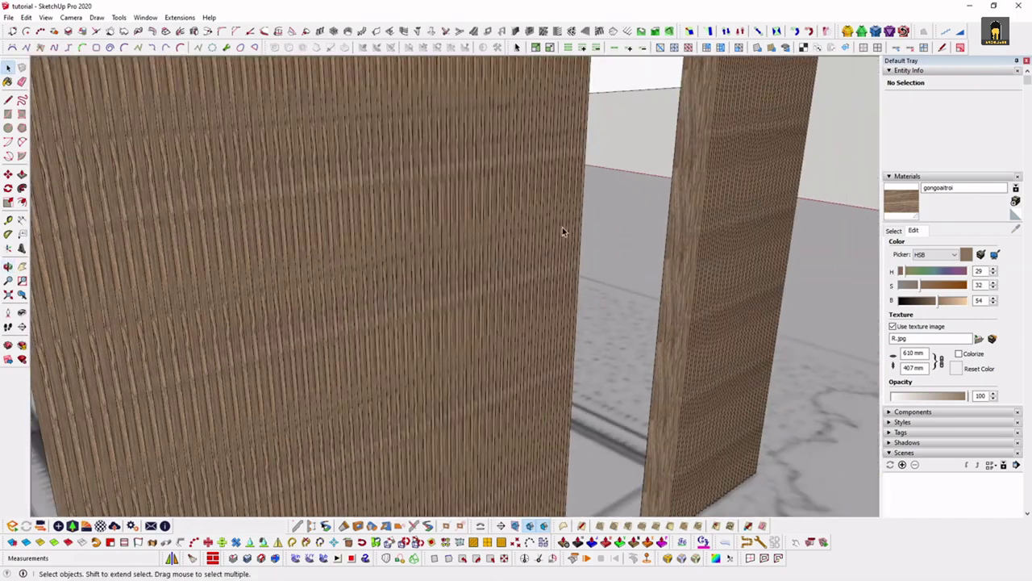
scroll(562, 231, down, 2)
mouse_move(510, 251)
middle_down()
mouse_move(413, 237)
mouse_move(484, 169)
mouse_move(438, 143)
middle_up()
scroll(454, 247, down, 3)
mouse_move(454, 247)
middle_down()
mouse_move(603, 388)
mouse_move(530, 299)
mouse_move(777, 341)
mouse_move(516, 337)
middle_up()
scroll(541, 372, up, 3)
scroll(541, 372, up, 2)
mouse_move(541, 373)
middle_down()
mouse_move(475, 304)
mouse_move(553, 311)
middle_up()
key(space)
scroll(408, 321, down, 5)
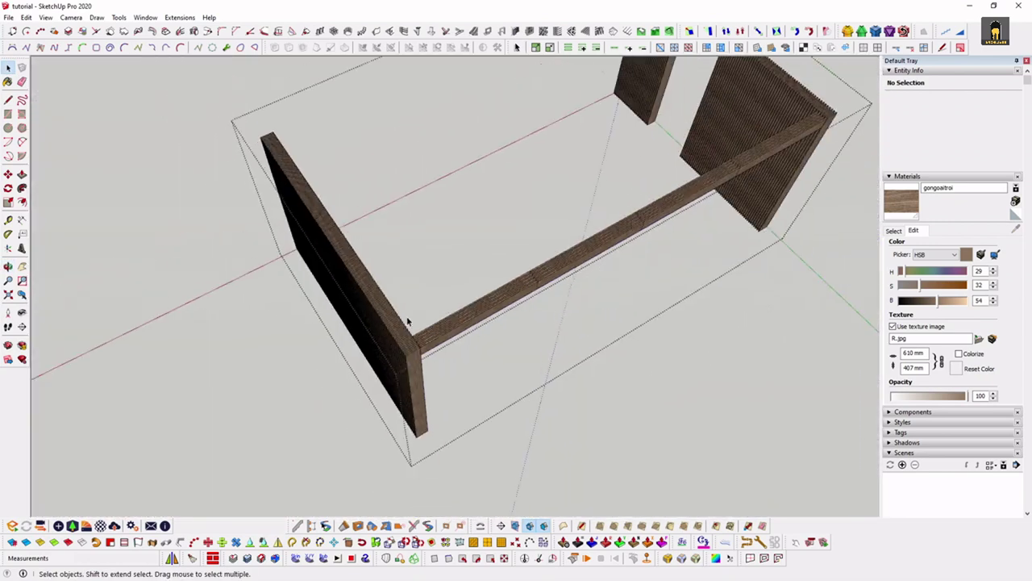
drag(598, 311, 488, 227)
mouse_move(488, 228)
middle_down()
mouse_move(635, 262)
mouse_move(742, 325)
mouse_move(531, 332)
middle_up()
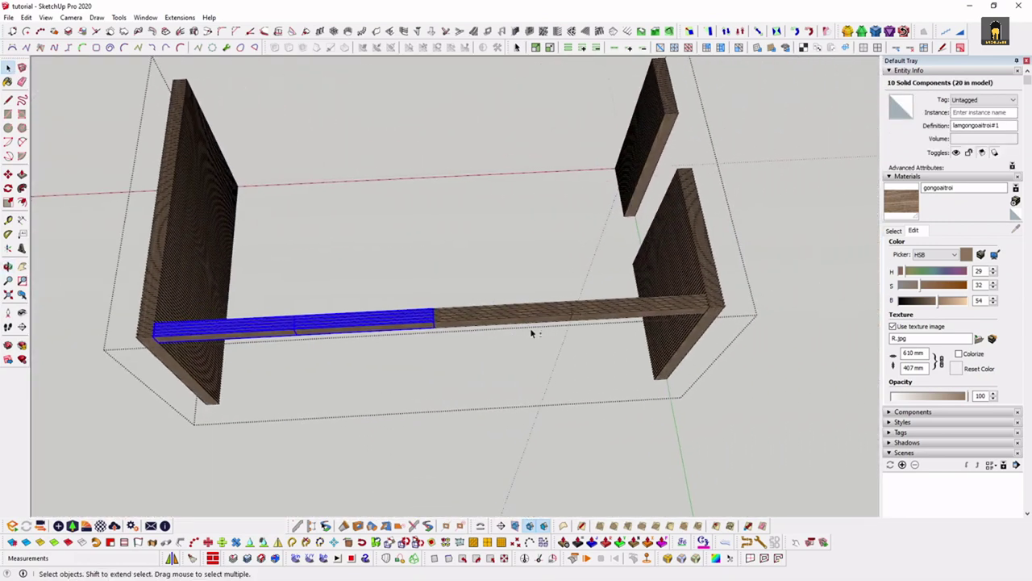
shift+drag(545, 275, 599, 298)
mouse_move(599, 297)
middle_down()
mouse_move(643, 380)
mouse_move(447, 290)
mouse_move(499, 486)
middle_up()
scroll(454, 454, up, 2)
scroll(449, 380, up, 2)
scroll(451, 349, up, 2)
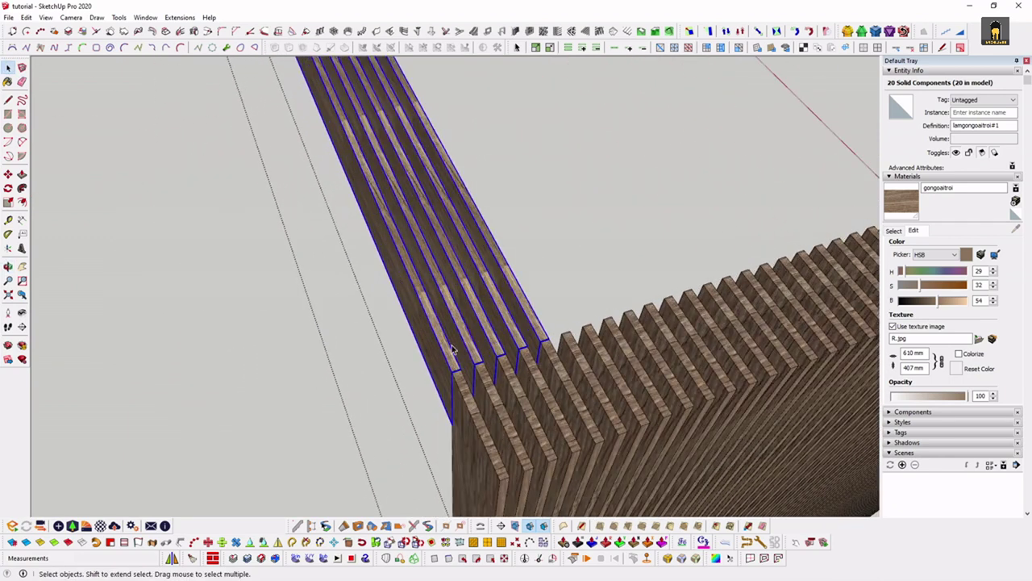
Copy the 20 slats from their corner to the frame's opposite corner with Move and Ctrl
key(m)
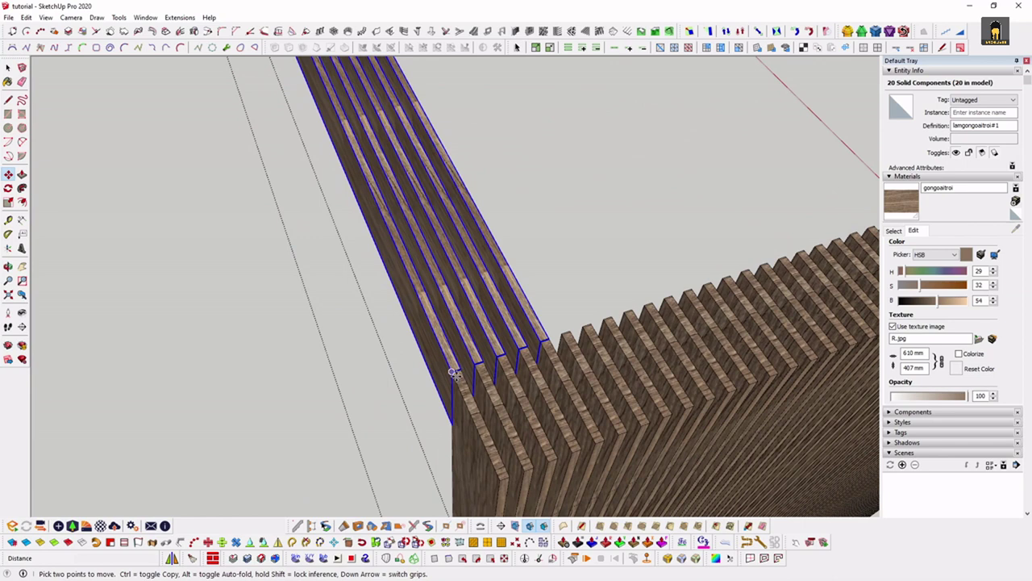
click(454, 373)
key(ctrl)
scroll(334, 363, down, 3)
scroll(449, 323, down, 2)
scroll(555, 319, up, 3)
scroll(500, 307, up, 2)
scroll(492, 353, up, 3)
scroll(460, 342, down, 3)
scroll(458, 357, up, 2)
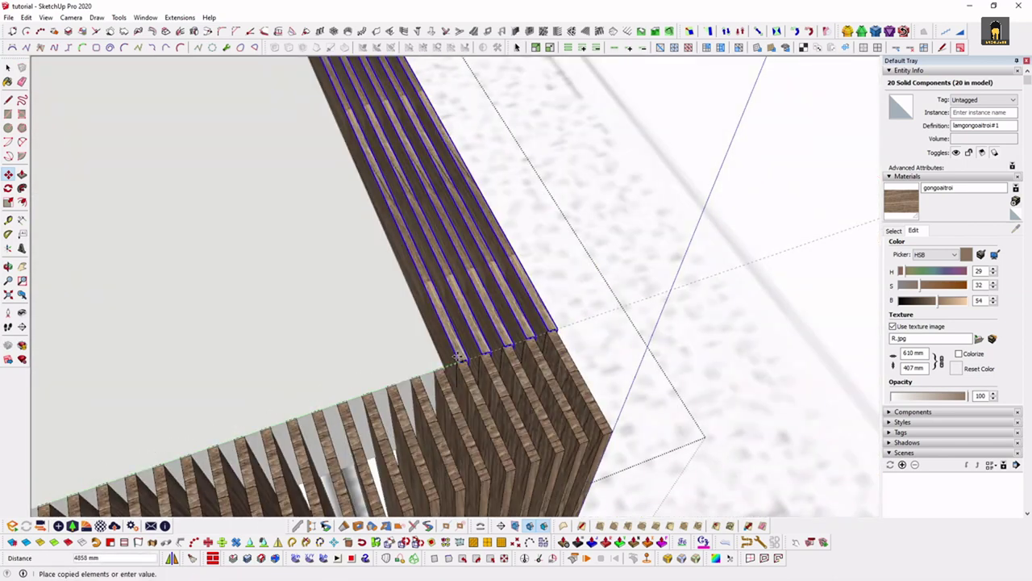
key(space)
scroll(495, 361, down, 5)
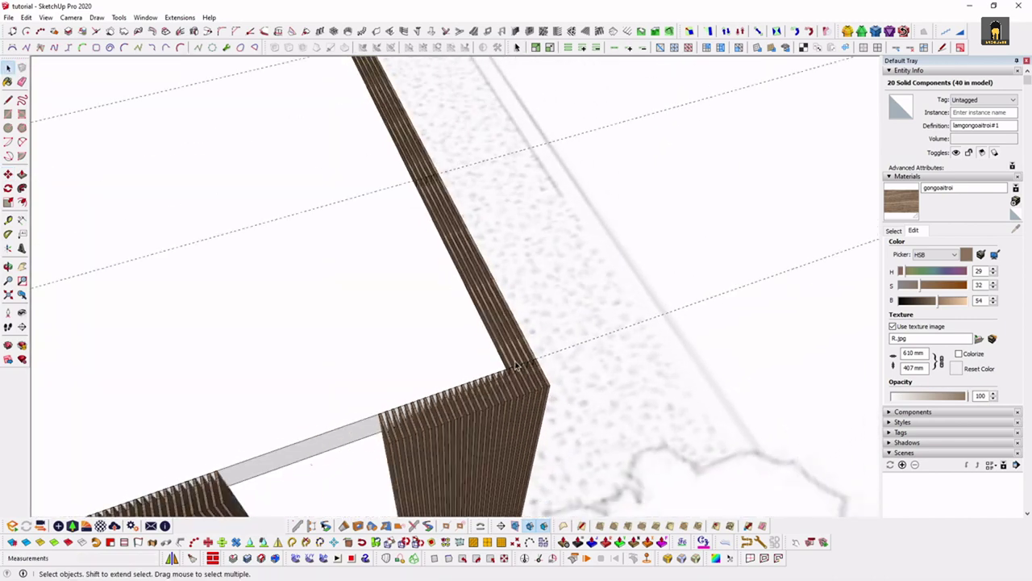
mouse_move(299, 240)
middle_down()
mouse_move(532, 185)
mouse_move(734, 251)
mouse_move(583, 214)
mouse_move(812, 251)
mouse_move(767, 286)
mouse_move(795, 288)
mouse_move(654, 267)
mouse_move(576, 290)
mouse_move(774, 286)
mouse_move(541, 342)
mouse_move(638, 304)
mouse_move(572, 289)
mouse_move(556, 435)
middle_up()
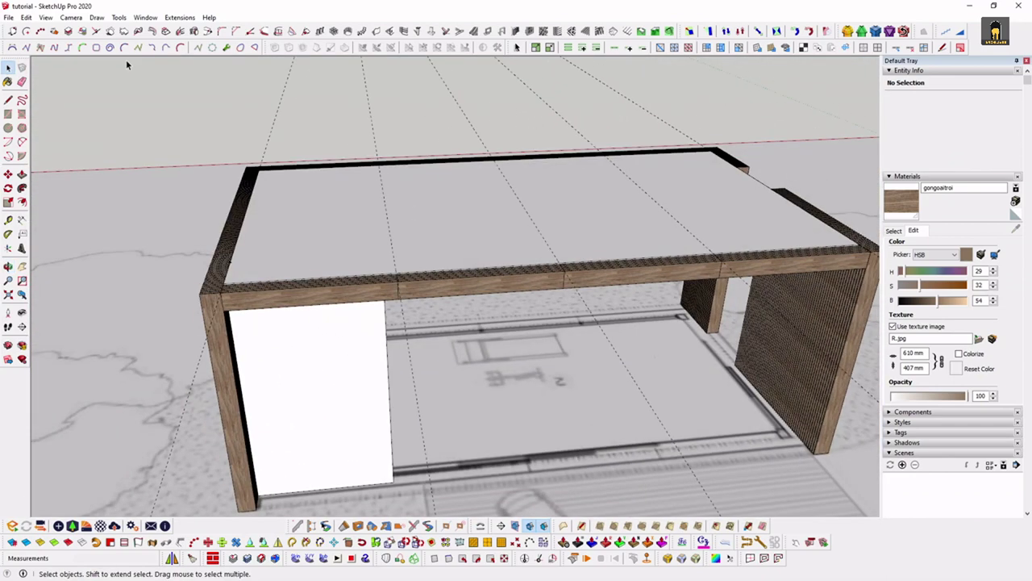
Remove all construction guides with Edit > Delete Guides
click(26, 18)
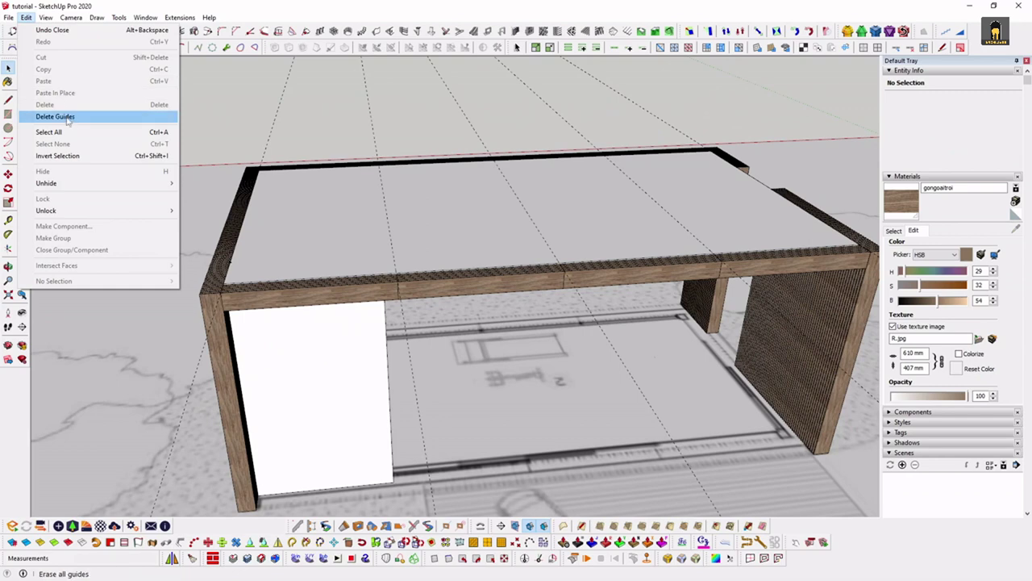
click(68, 120)
mouse_move(483, 224)
middle_down()
mouse_move(503, 243)
mouse_move(417, 233)
middle_up()
scroll(571, 342, up, 3)
mouse_move(570, 342)
middle_down()
mouse_move(392, 318)
mouse_move(534, 325)
middle_up()
scroll(581, 322, down, 1)
scroll(480, 303, down, 3)
mouse_move(480, 303)
middle_down()
mouse_move(516, 295)
mouse_move(307, 320)
mouse_move(714, 331)
mouse_move(456, 339)
mouse_move(548, 333)
middle_up()
scroll(550, 333, up, 2)
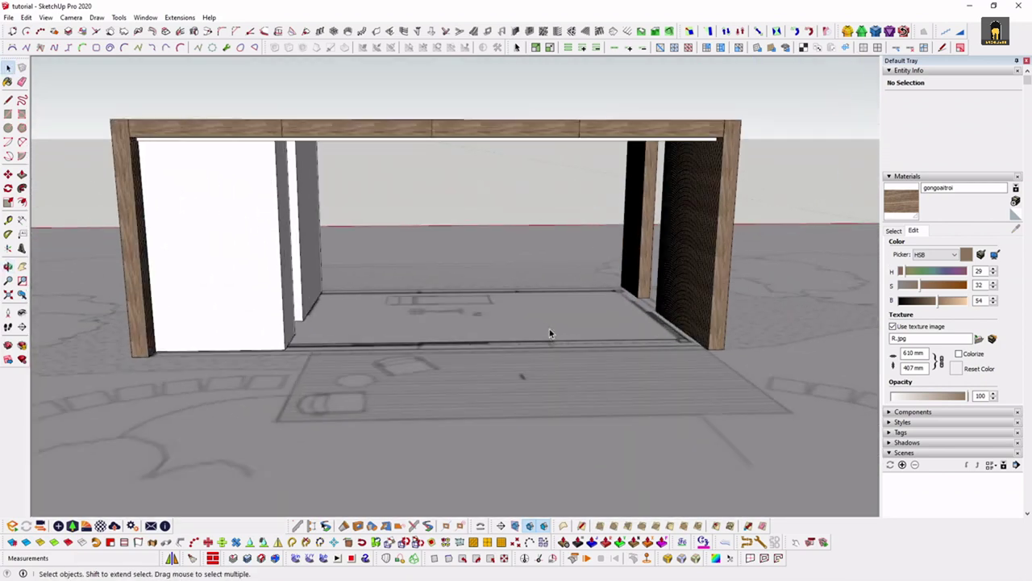
scroll(545, 325, down, 3)
mouse_move(513, 281)
middle_down()
mouse_move(594, 311)
mouse_move(421, 308)
mouse_move(429, 302)
middle_up()
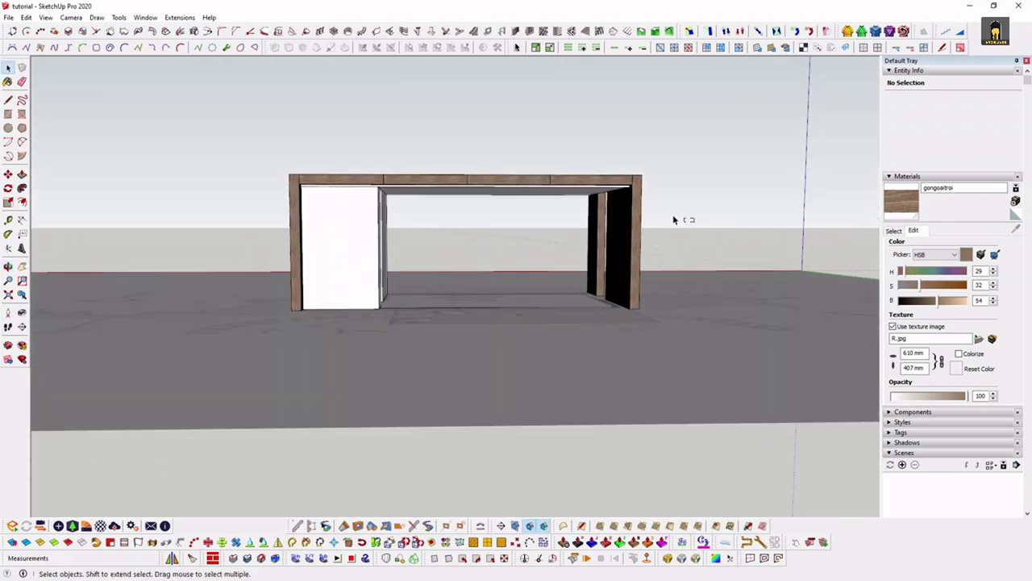
Select the outer wooden frame groups and delete them
drag(185, 143, 185, 142)
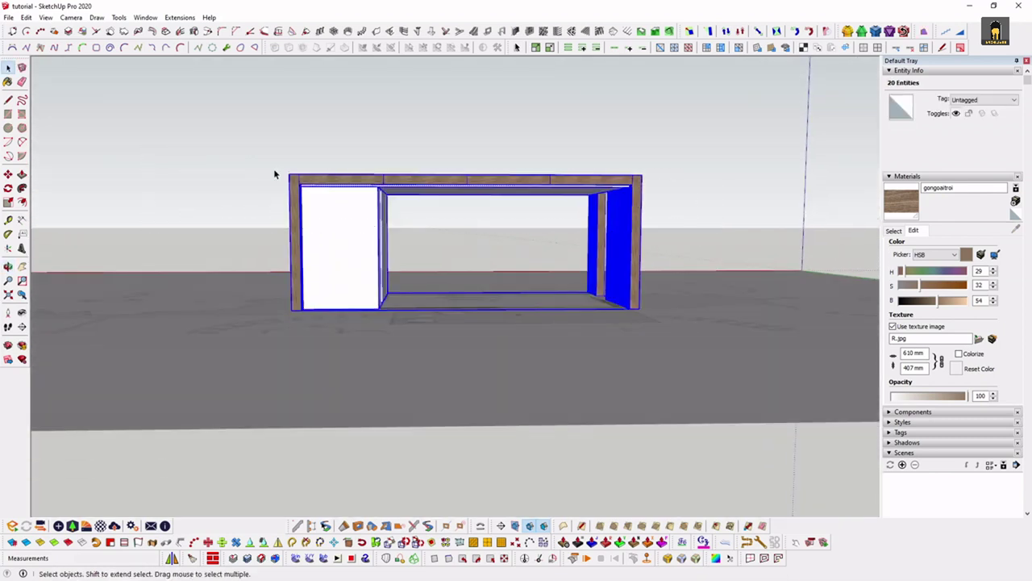
middle_drag(274, 174, 463, 226)
middle_drag(632, 222, 499, 219)
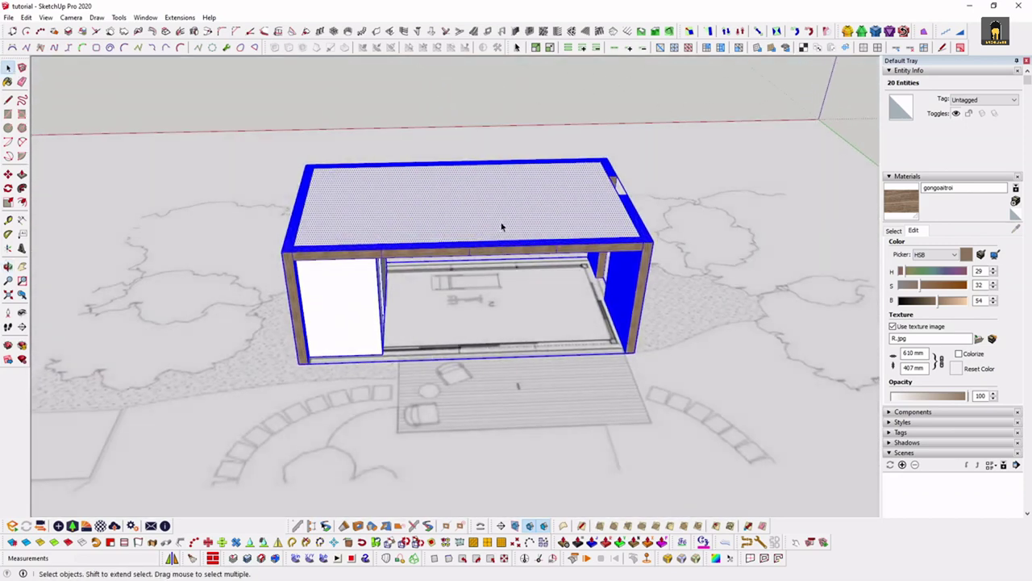
scroll(499, 220, up, 3)
mouse_move(487, 167)
middle_down()
mouse_move(513, 237)
mouse_move(417, 251)
middle_up()
scroll(514, 243, down, 3)
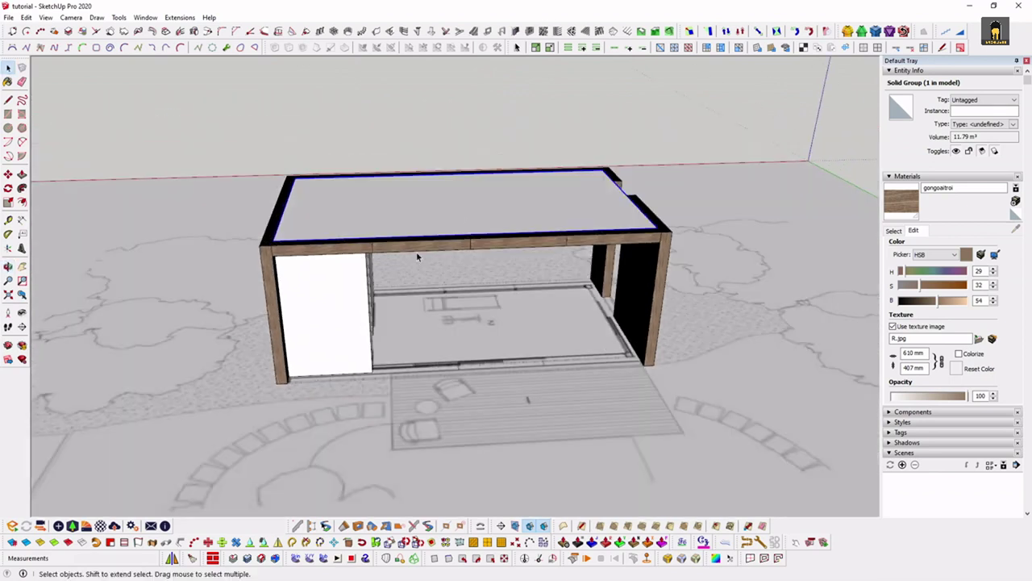
middle_drag(387, 291, 577, 313)
scroll(576, 313, up, 3)
click(576, 304)
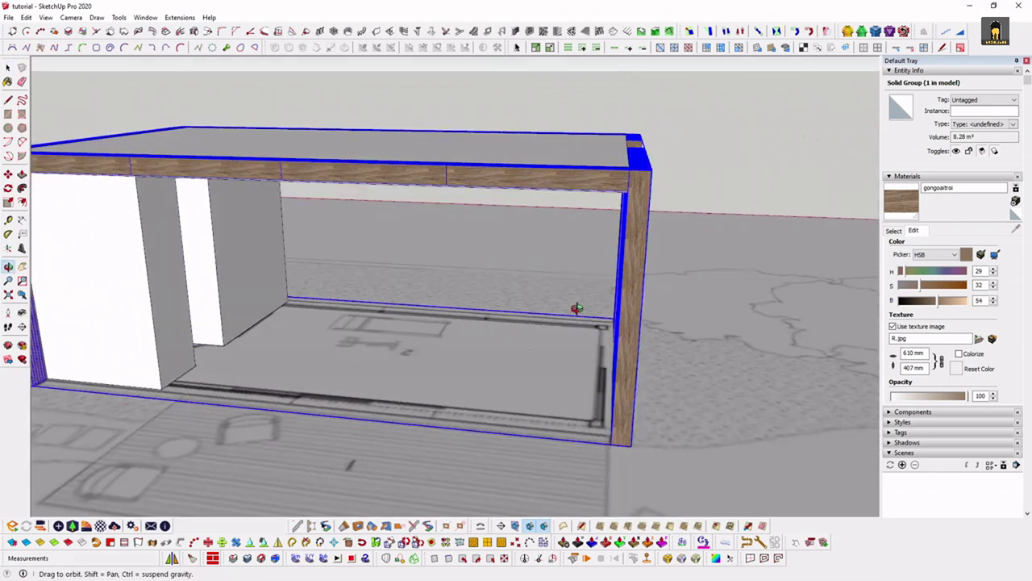
scroll(496, 396, down, 4)
mouse_move(495, 396)
middle_down()
mouse_move(580, 247)
mouse_move(741, 253)
middle_up()
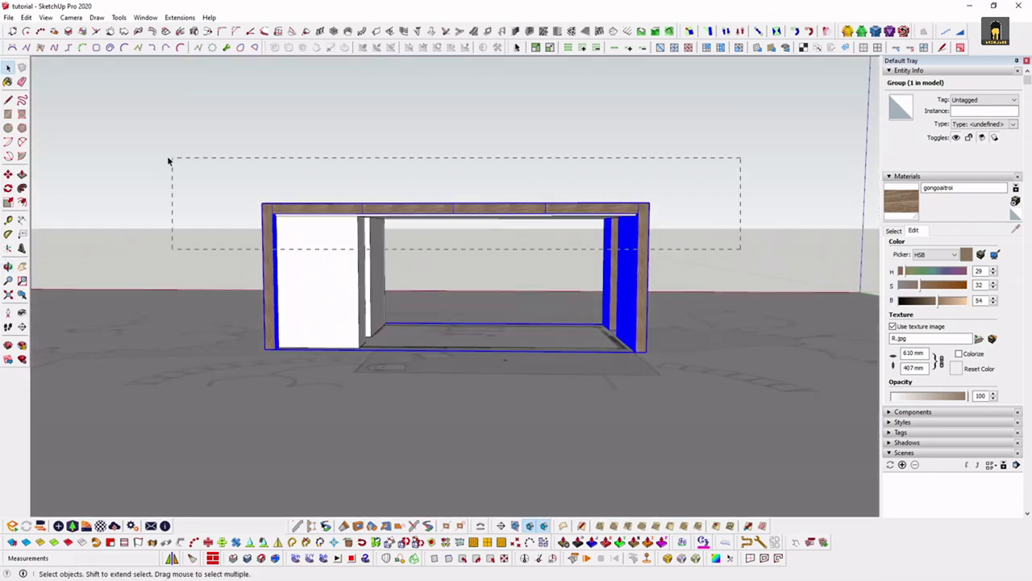
key(Delete)
middle_drag(487, 303, 422, 408)
scroll(421, 408, up, 3)
Orbit over the site plan to the whole pavilion frame, cancelling an unfinished rectangle
scroll(435, 371, up, 2)
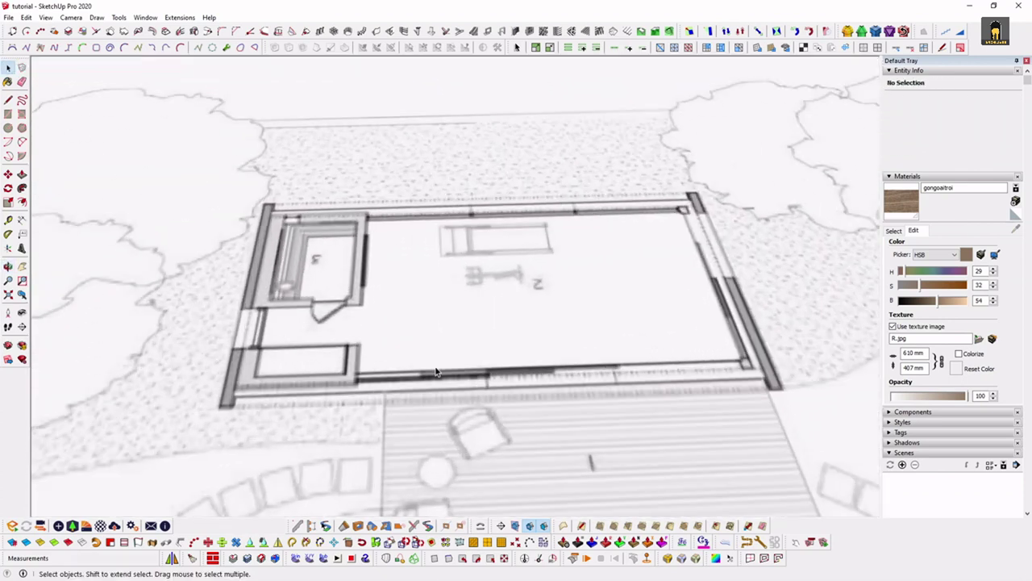
middle_drag(435, 371, 496, 444)
scroll(444, 318, down, 3)
middle_drag(444, 318, 472, 346)
scroll(325, 352, up, 3)
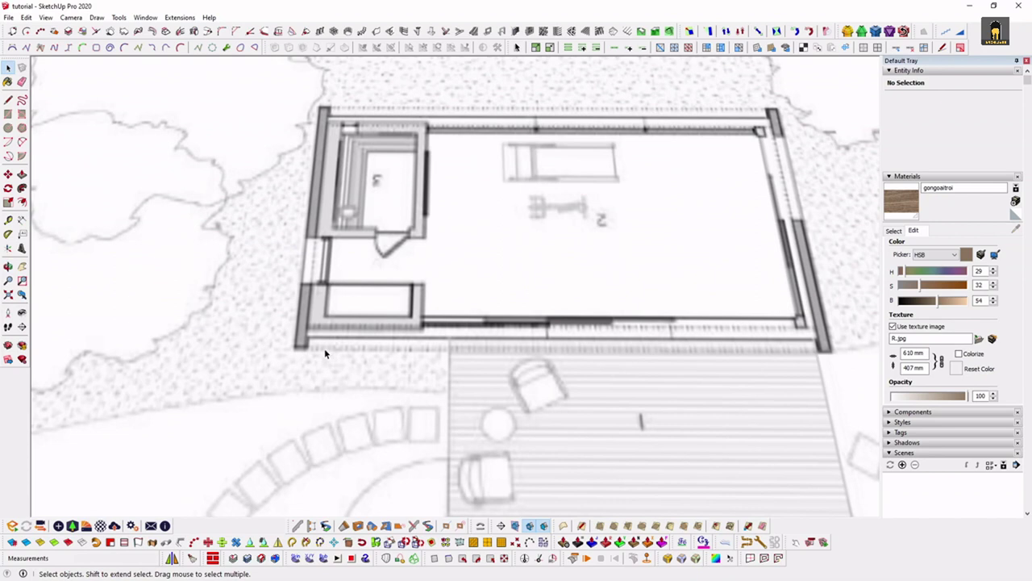
scroll(325, 352, up, 4)
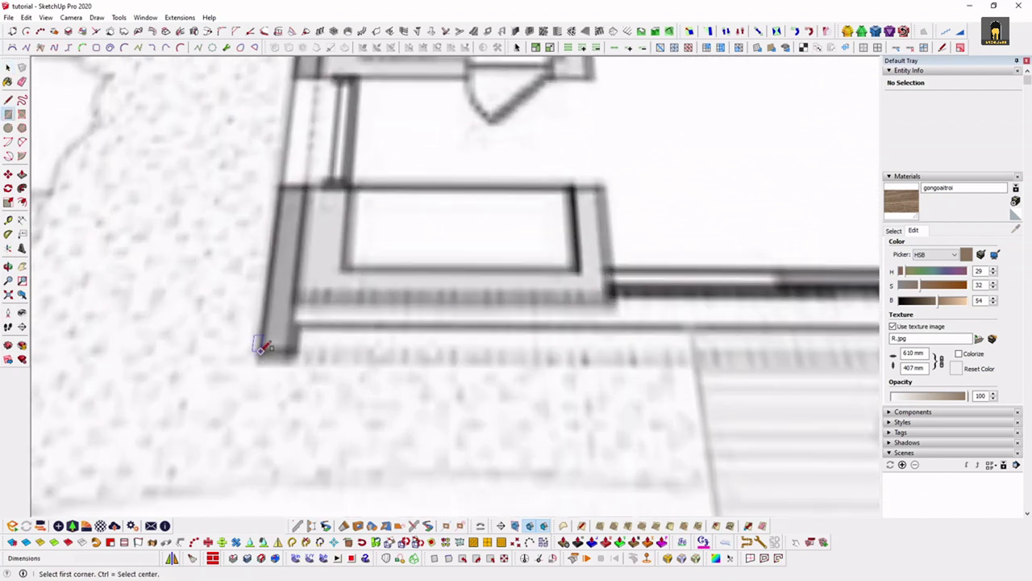
scroll(414, 317, down, 4)
key(space)
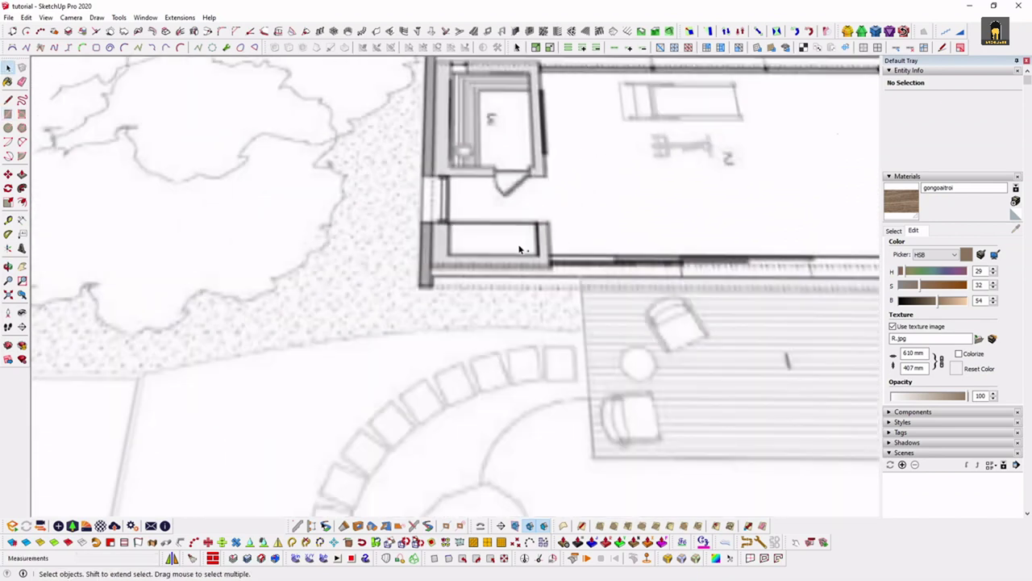
middle_drag(520, 249, 528, 274)
key(r)
scroll(338, 283, up, 3)
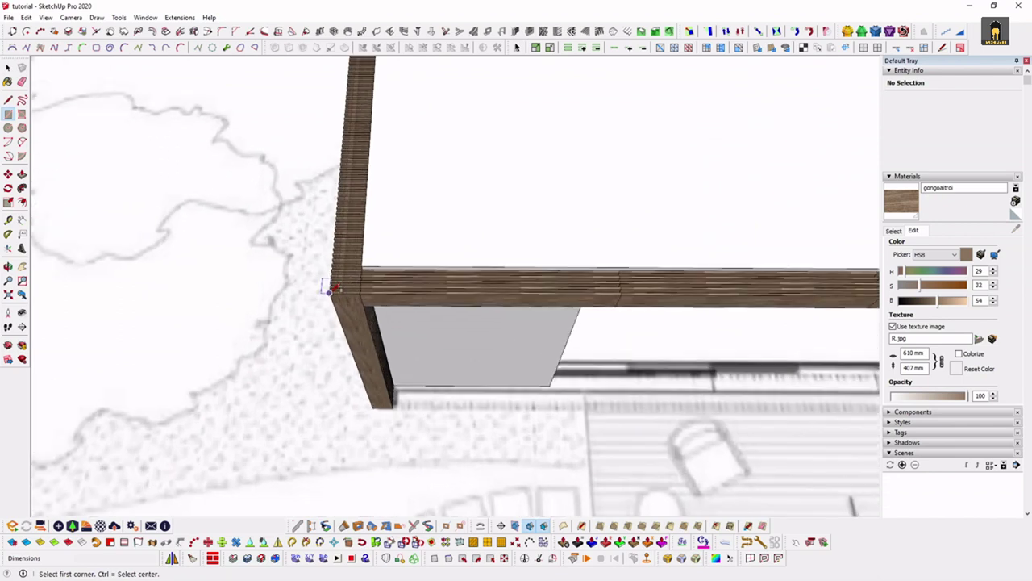
scroll(328, 288, up, 1)
scroll(328, 292, up, 1)
scroll(381, 273, down, 2)
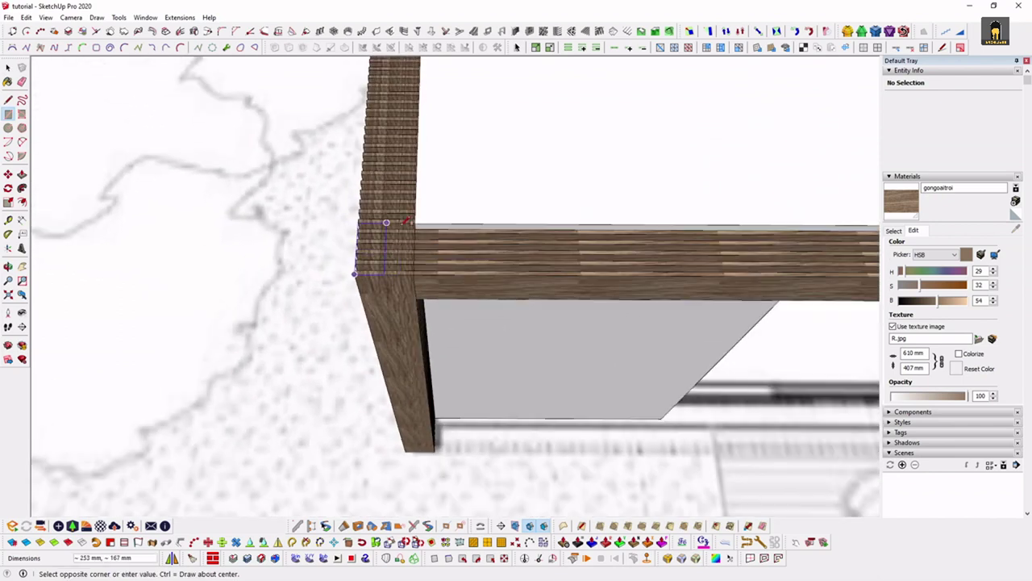
scroll(381, 273, down, 2)
mouse_move(744, 143)
middle_down()
mouse_move(52, 351)
mouse_move(387, 184)
middle_up()
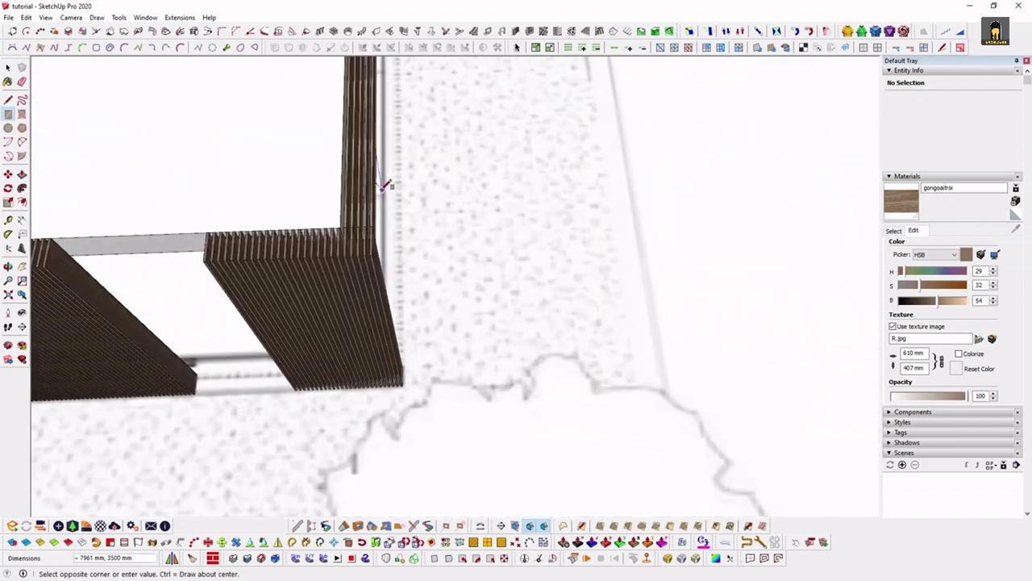
key(space)
scroll(608, 276, down, 3)
scroll(636, 295, down, 3)
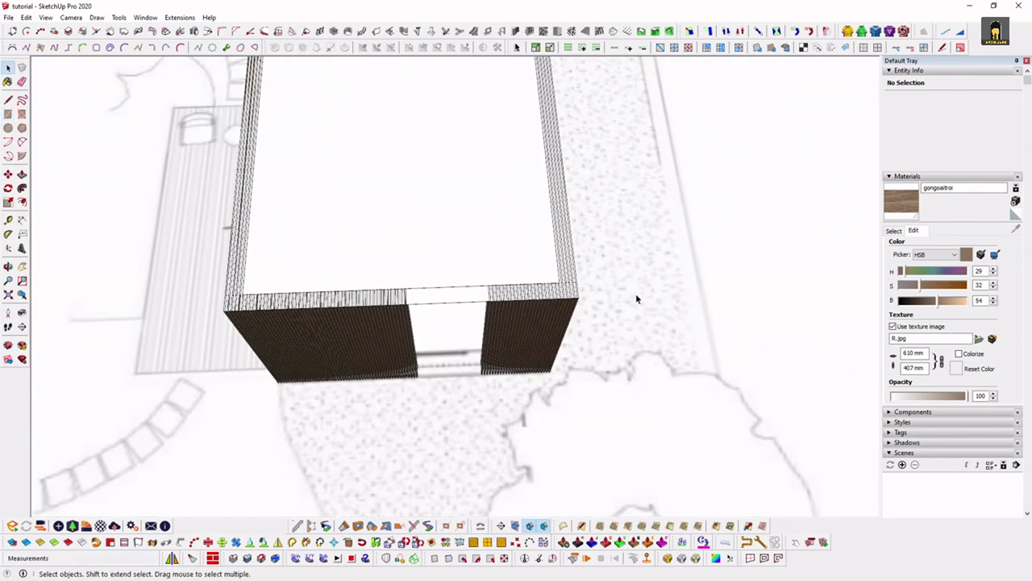
middle_drag(636, 295, 484, 190)
Select the roof slab's top face and edges and make them a group
double_click(484, 191)
scroll(481, 253, up, 3)
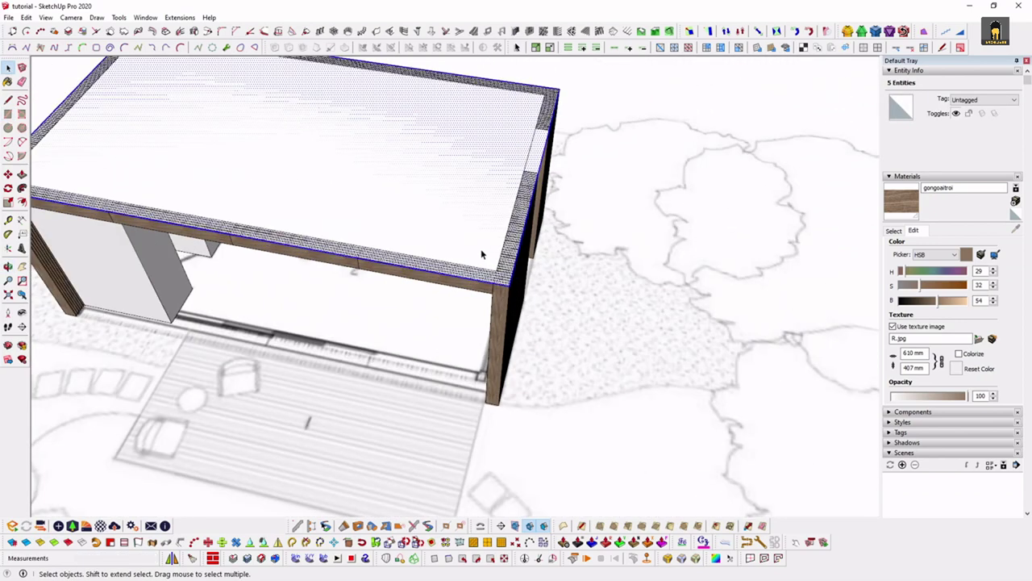
scroll(500, 242, up, 3)
scroll(530, 208, up, 2)
scroll(530, 208, up, 2)
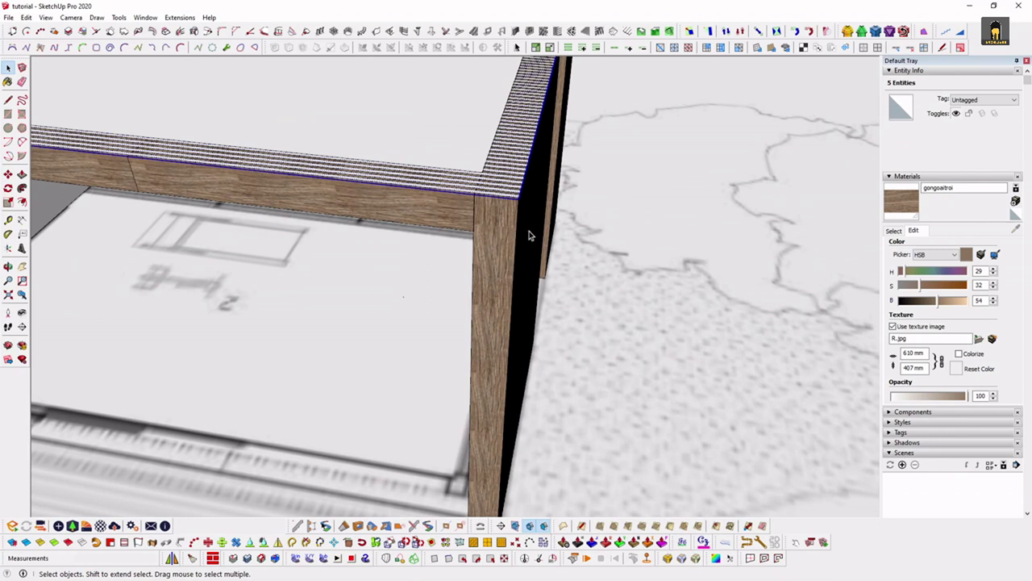
scroll(518, 200, down, 3)
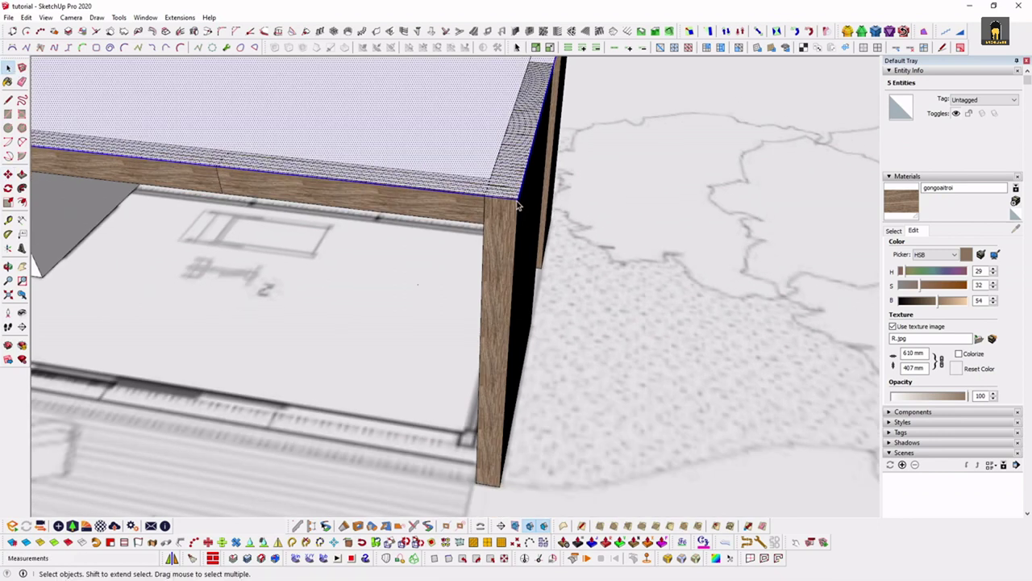
scroll(518, 200, down, 3)
key(space)
click(545, 102)
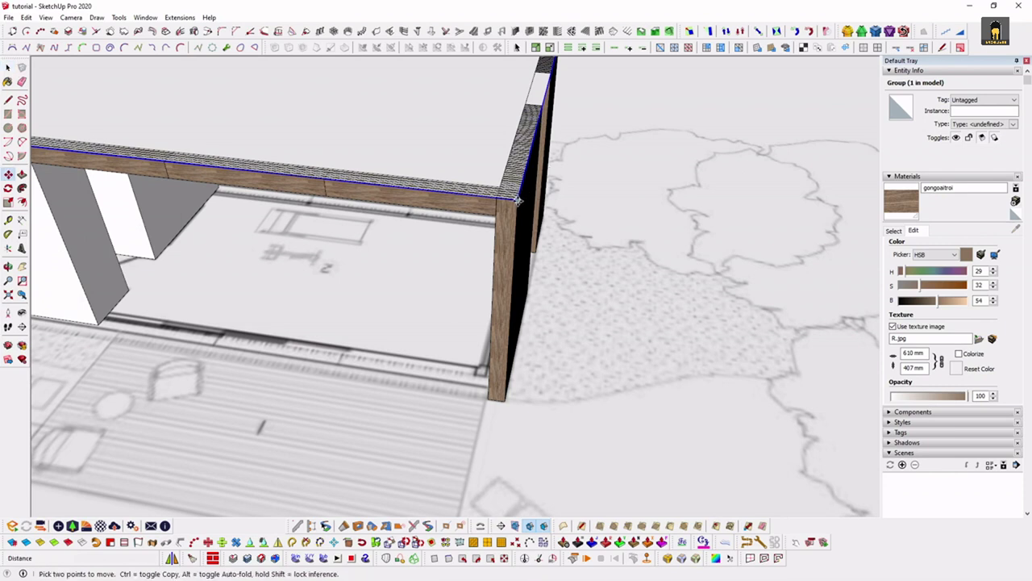
Move the roof slab group down 3500 mm onto the frame
click(519, 202)
scroll(506, 395, up, 3)
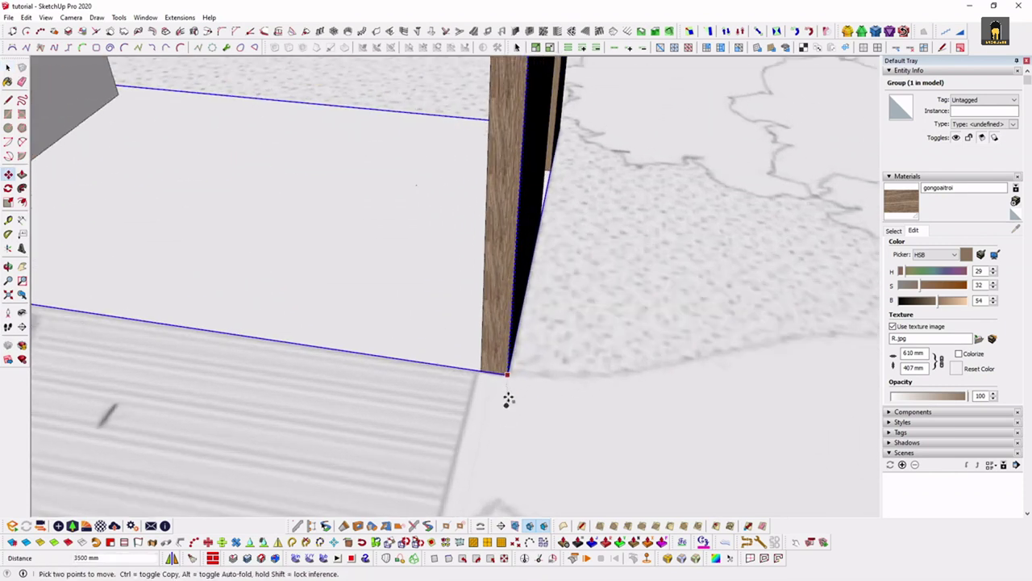
click(566, 328)
key(space)
scroll(597, 298, down, 5)
scroll(556, 299, down, 3)
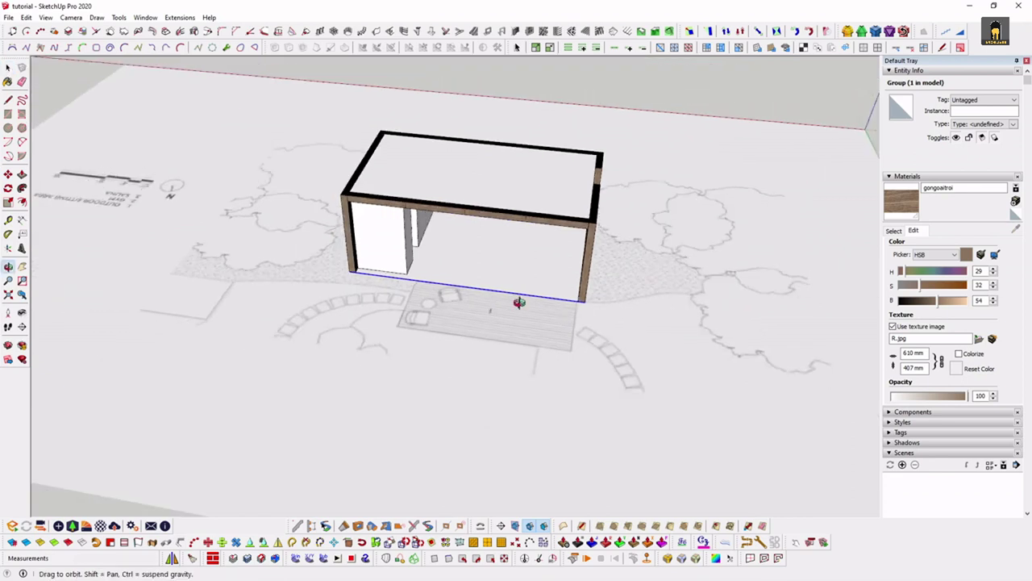
Lower the site plan image 300 mm down the blue axis
middle_drag(521, 299, 587, 286)
click(586, 304)
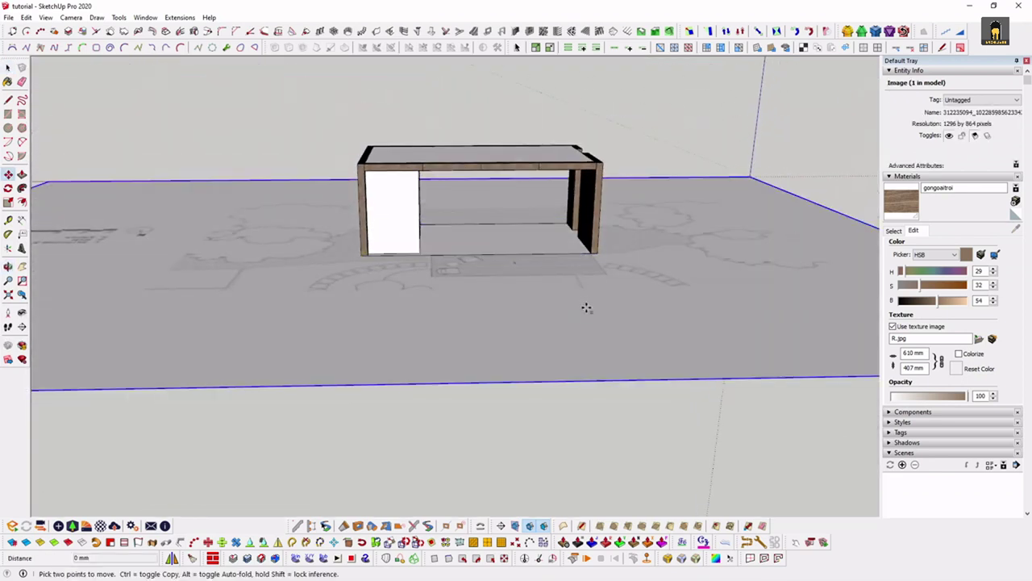
click(586, 308)
text(300)
key(Return)
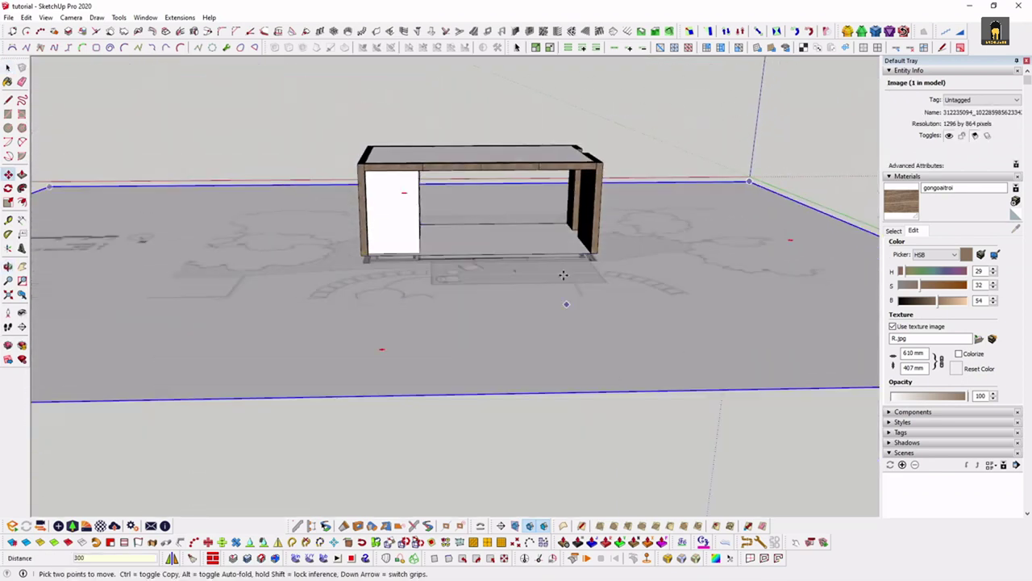
key(space)
scroll(565, 252, up, 5)
Push/Pull the floor face upward to give the floor slab thickness
double_click(553, 225)
key(p)
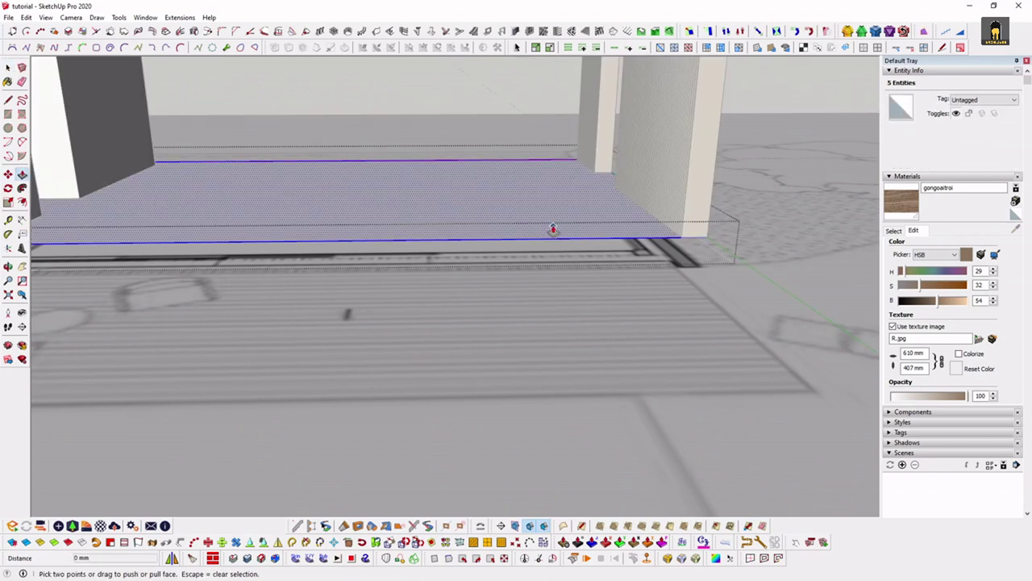
click(553, 225)
click(556, 256)
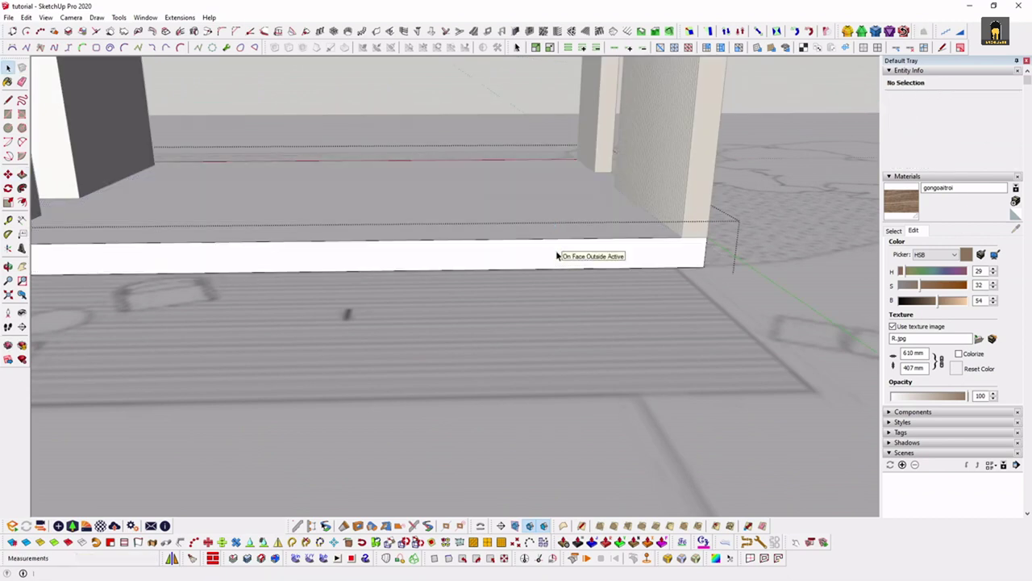
key(space)
scroll(555, 288, down, 5)
Zoom in on the slatted wooden pavilion reference photo
middle_drag(520, 212, 660, 289)
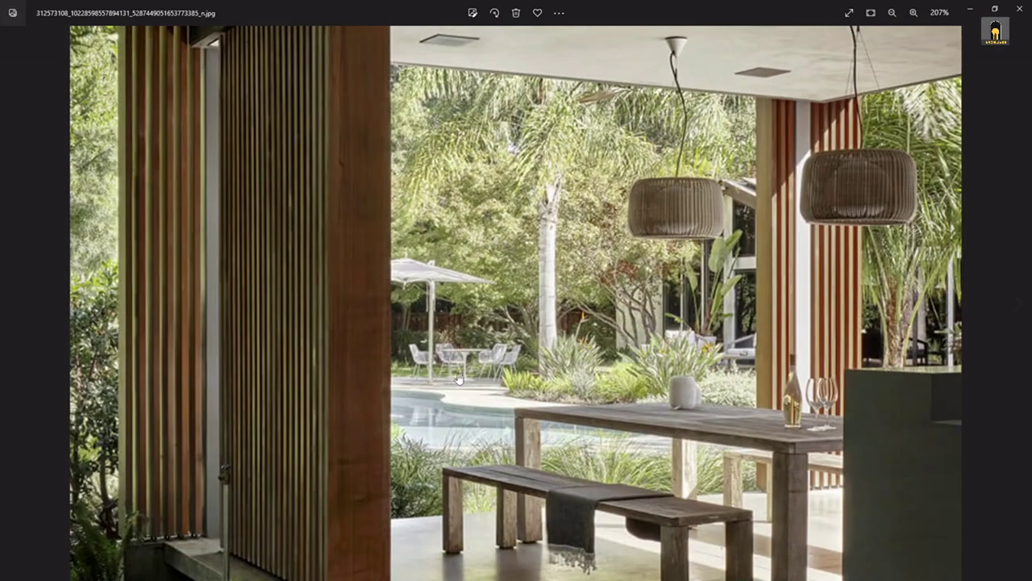
scroll(482, 333, down, 5)
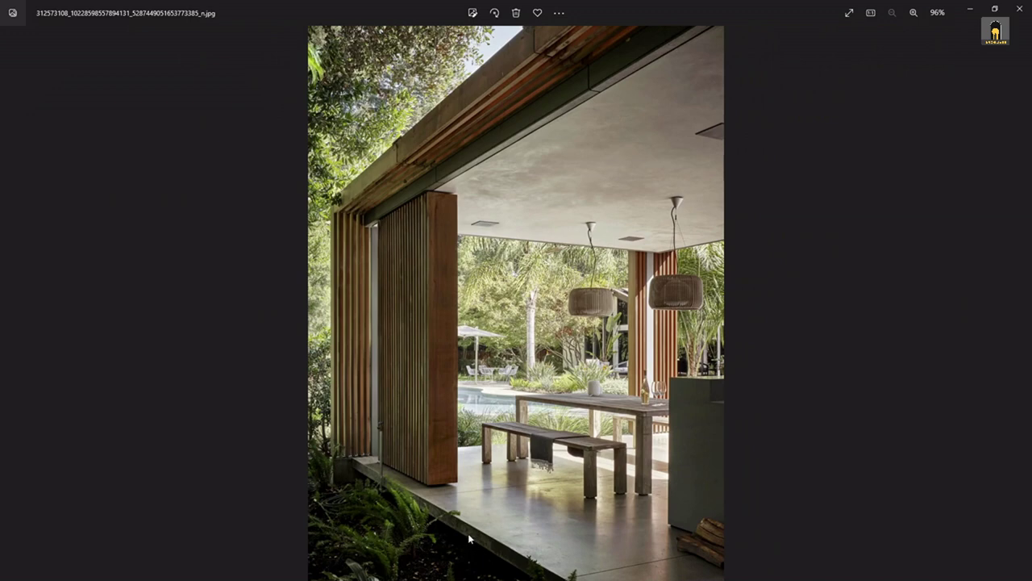
scroll(484, 516, up, 2)
scroll(492, 497, up, 1)
scroll(468, 488, down, 2)
scroll(476, 508, down, 2)
scroll(354, 482, up, 2)
scroll(341, 487, up, 3)
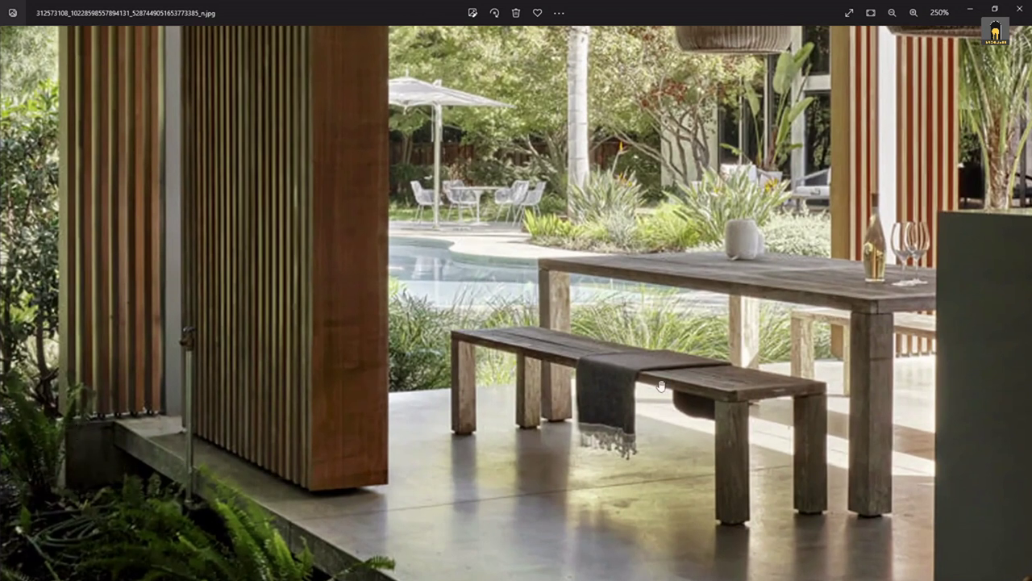
scroll(175, 412, down, 2)
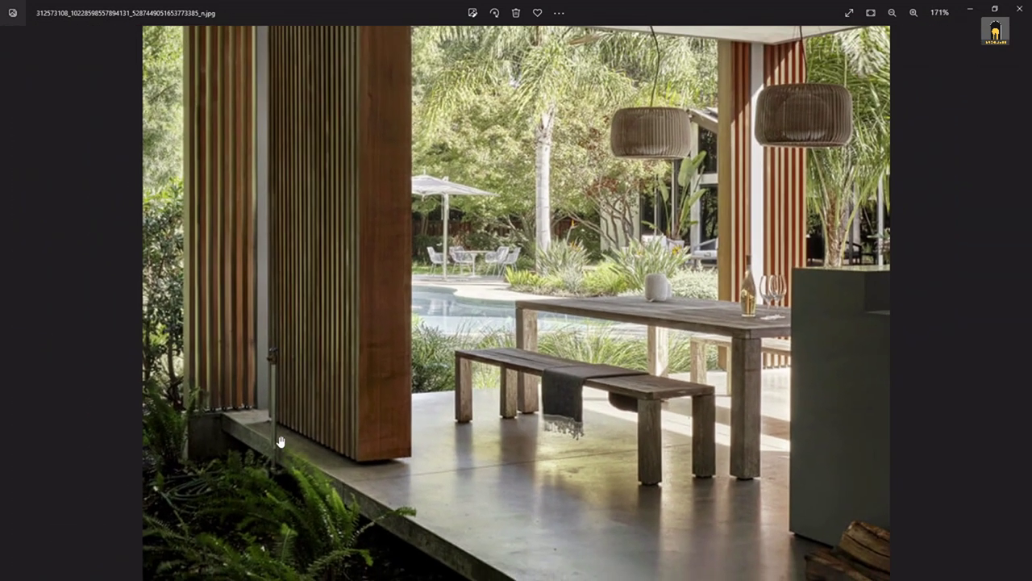
scroll(436, 488, up, 1)
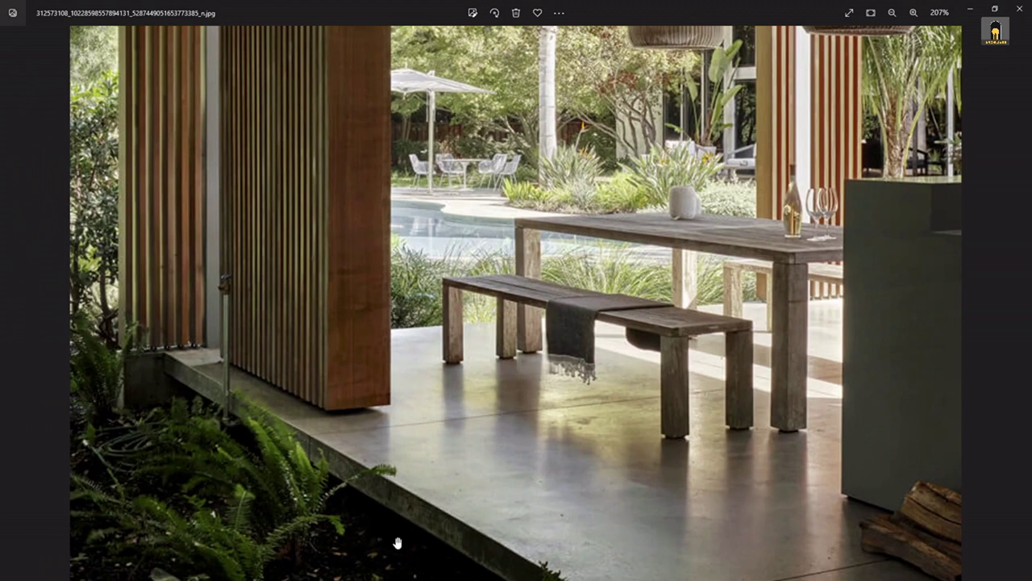
Pan to the concrete floor edge, then move on through the next two reference photos
drag(432, 510, 420, 473)
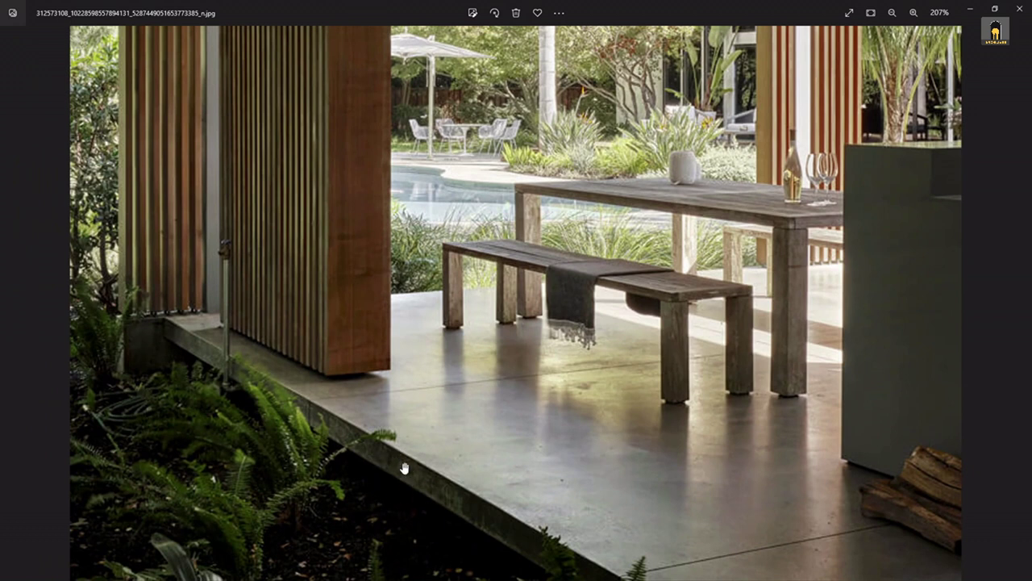
key(Right)
key(Right)
key(Right)
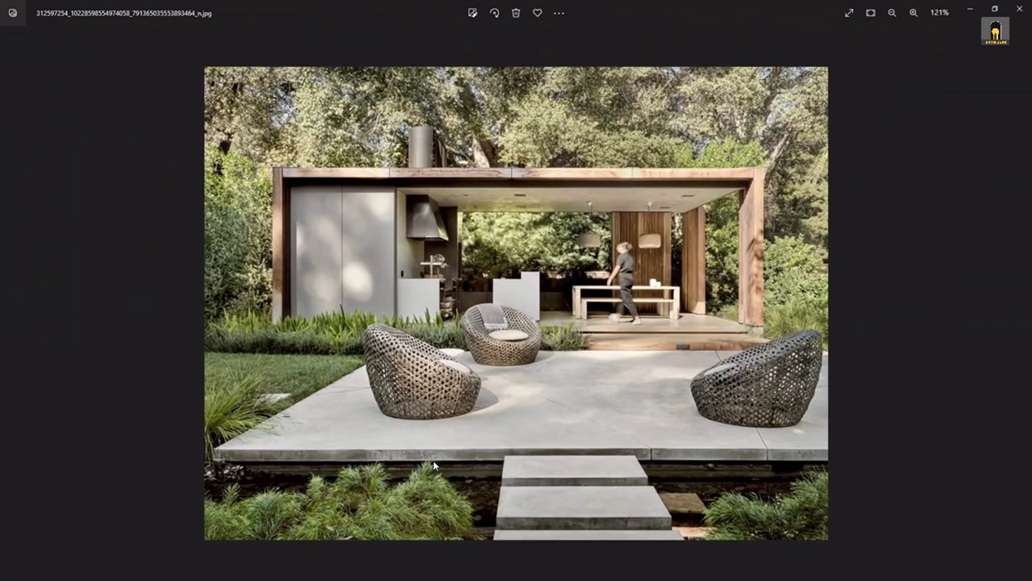
key(Right)
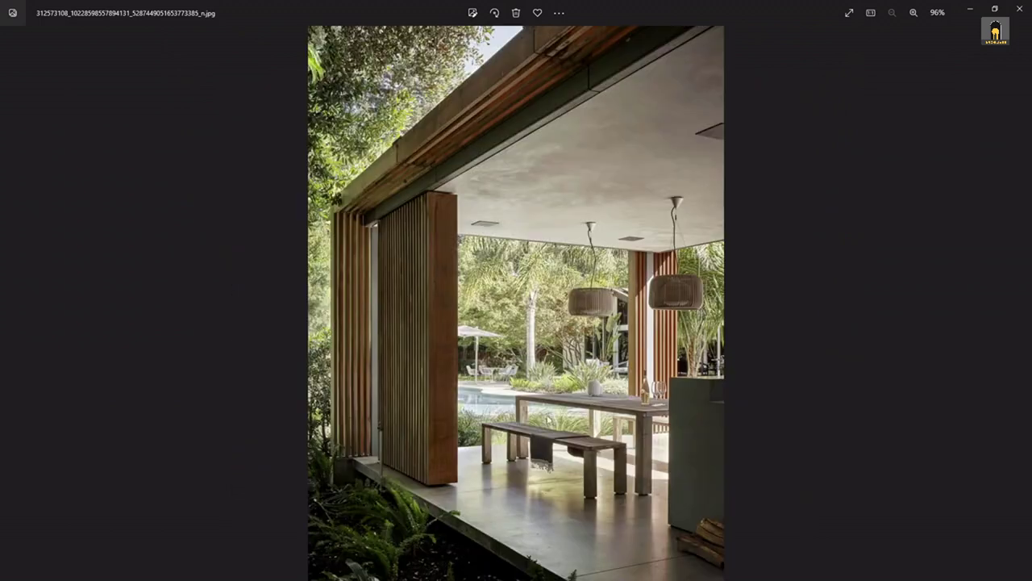
Push the base floor slab's front face back by 99 mm
click(968, 11)
middle_drag(541, 427, 544, 376)
scroll(615, 406, up, 3)
scroll(615, 405, up, 3)
mouse_move(638, 410)
middle_down()
mouse_move(663, 411)
mouse_move(417, 365)
mouse_move(571, 233)
middle_up()
triple_click(416, 364)
key(p)
drag(484, 461, 491, 444)
key(space)
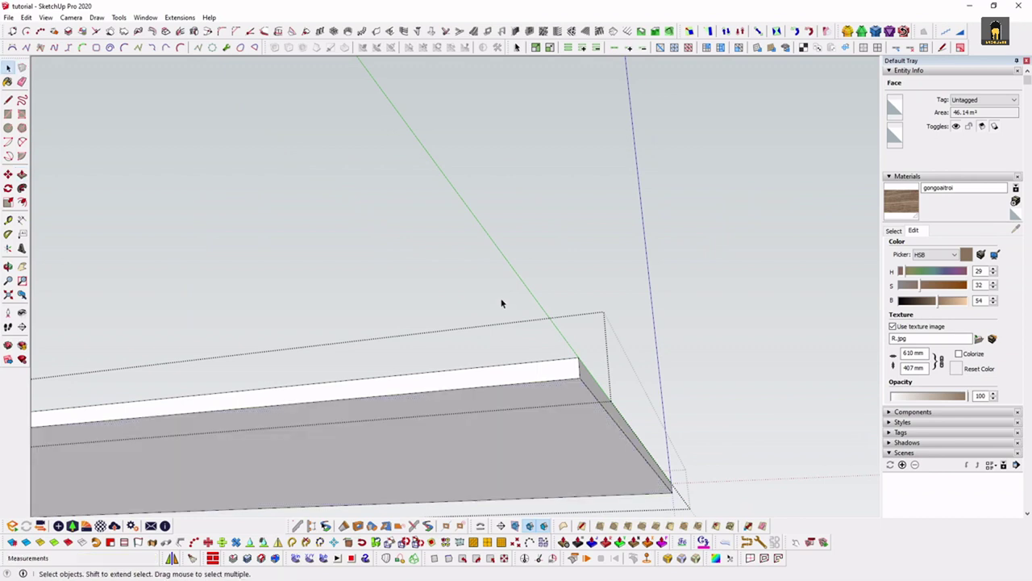
key(Escape)
Draw a rectangle on the white floor board's end face
scroll(473, 345, down, 5)
scroll(515, 451, up, 3)
scroll(515, 451, up, 3)
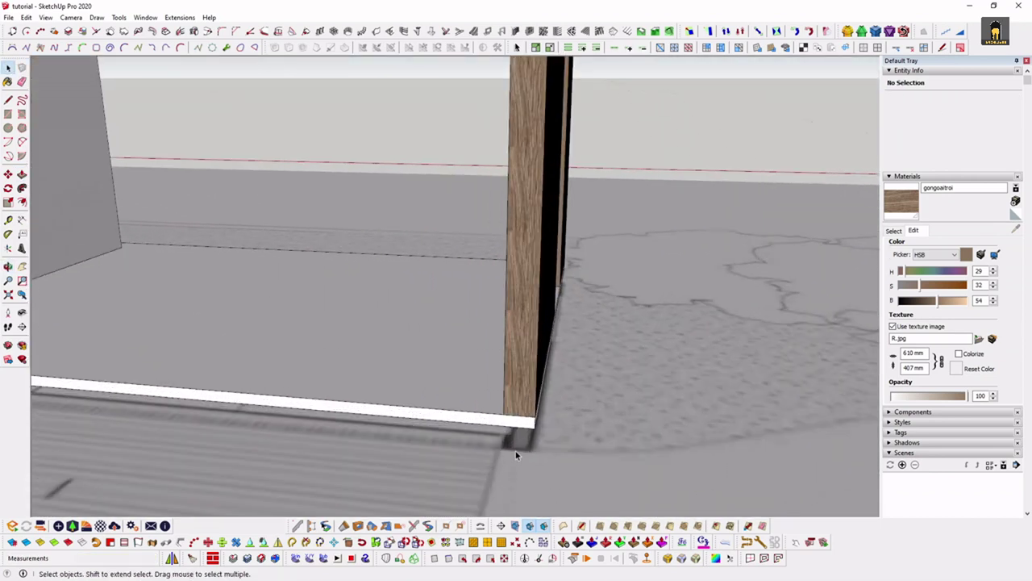
scroll(431, 401, up, 3)
scroll(552, 425, up, 2)
scroll(551, 425, down, 1)
click(557, 415)
mouse_move(557, 415)
middle_down()
mouse_move(532, 421)
mouse_move(545, 343)
mouse_move(407, 365)
middle_up()
key(r)
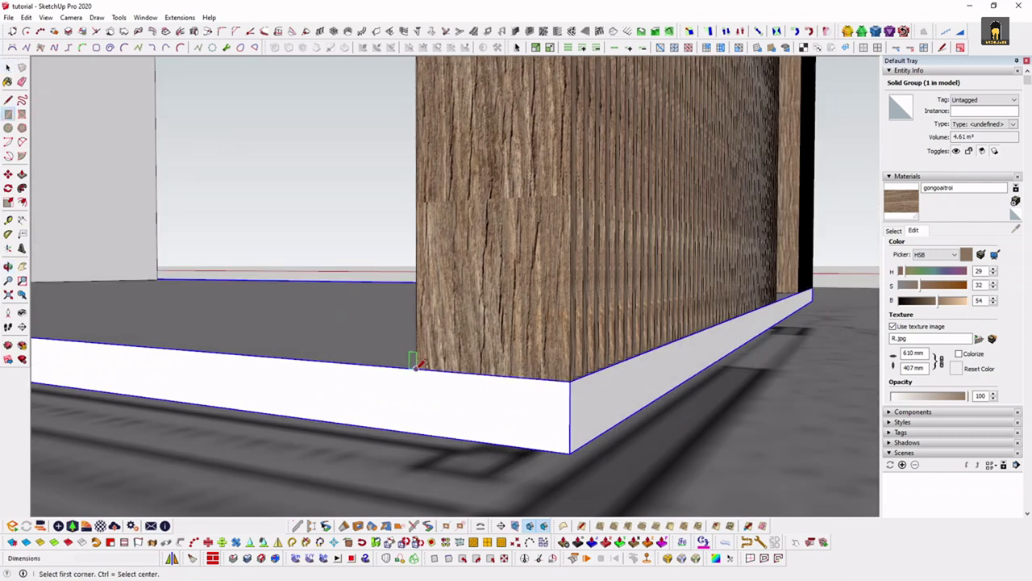
click(570, 451)
Extrude the new rectangle into a strip along the slatted wall's base
key(p)
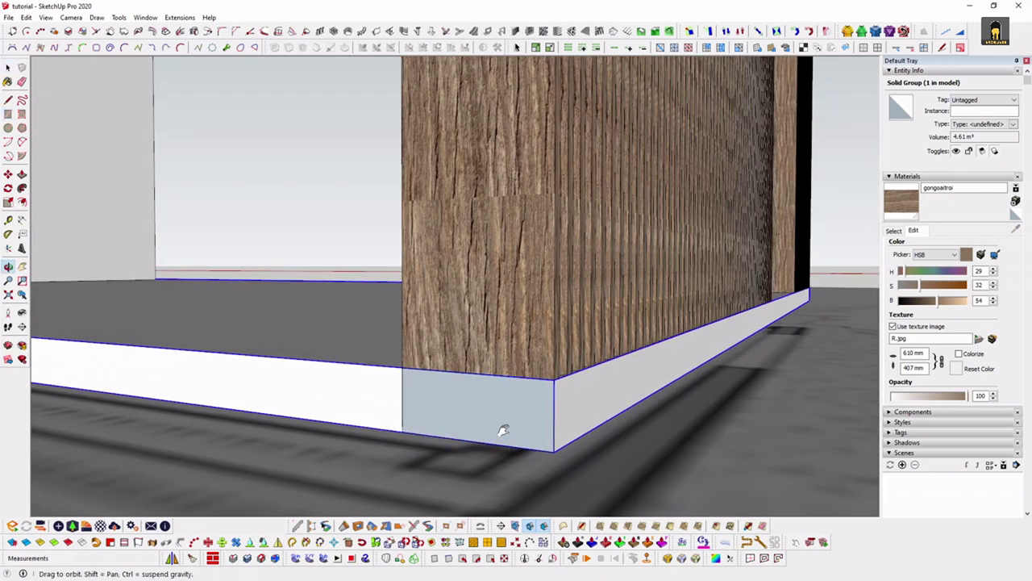
shift+middle_drag(502, 429, 409, 428)
click(380, 416)
mouse_move(721, 322)
middle_down()
mouse_move(376, 369)
mouse_move(728, 376)
middle_up()
click(428, 385)
mouse_move(428, 385)
middle_down()
mouse_move(559, 404)
mouse_move(288, 361)
mouse_move(569, 323)
mouse_move(208, 403)
mouse_move(416, 331)
mouse_move(419, 382)
mouse_move(438, 339)
middle_up()
Push/pull the board's grey face to finish its extent
click(503, 240)
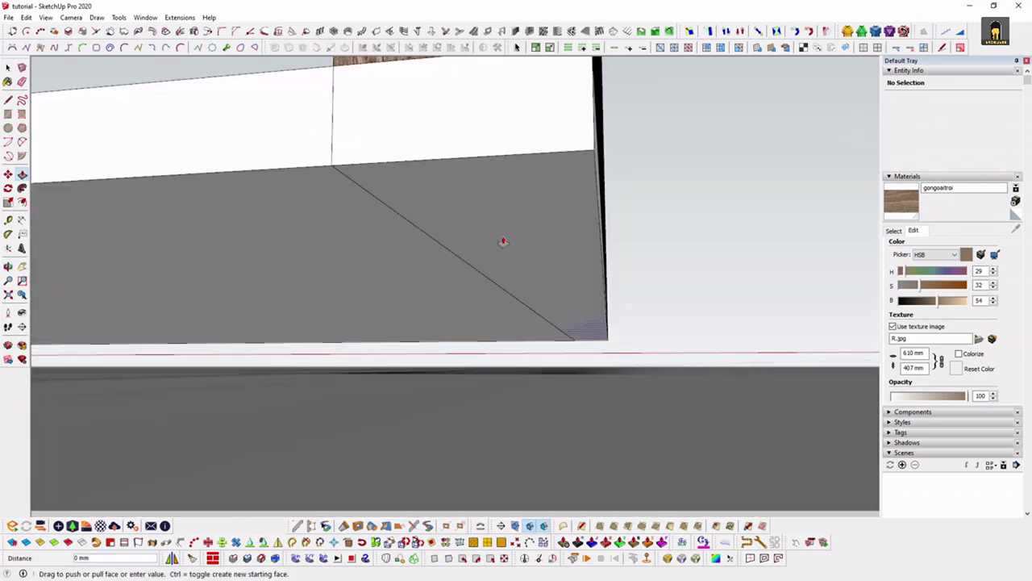
mouse_move(547, 395)
middle_down()
mouse_move(650, 414)
mouse_move(594, 428)
mouse_move(536, 382)
middle_up()
click(650, 414)
key(space)
Adjust the connected strip's face and group the strip
triple_click(536, 383)
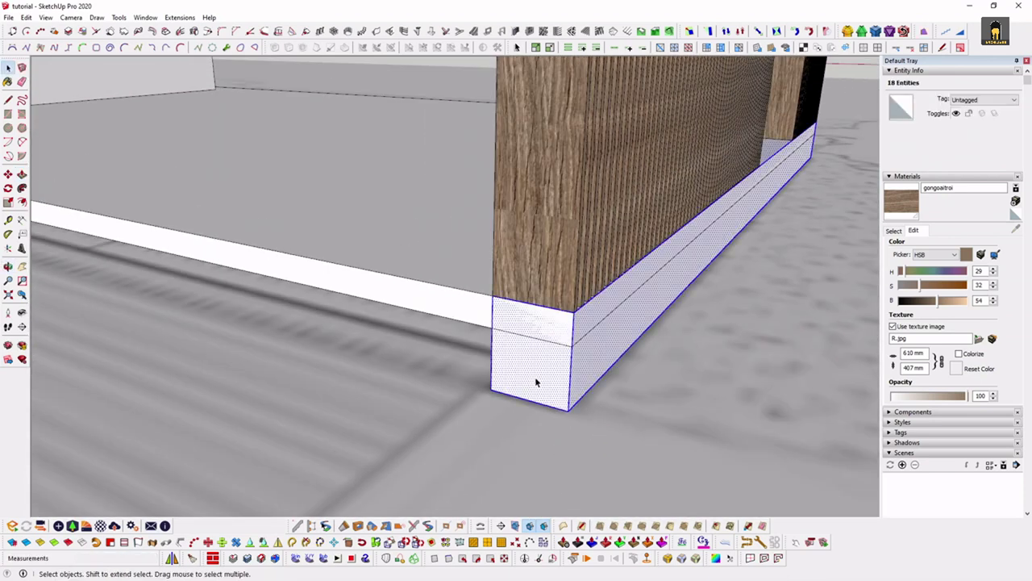
key(p)
click(472, 322)
key(space)
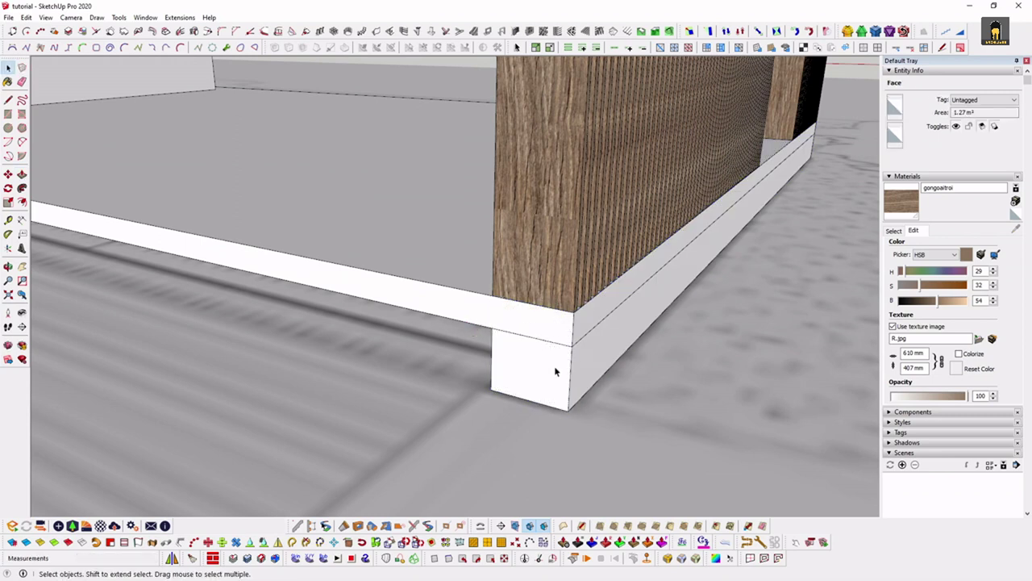
click(554, 365)
scroll(554, 371, down, 3)
key(ctrl+g)
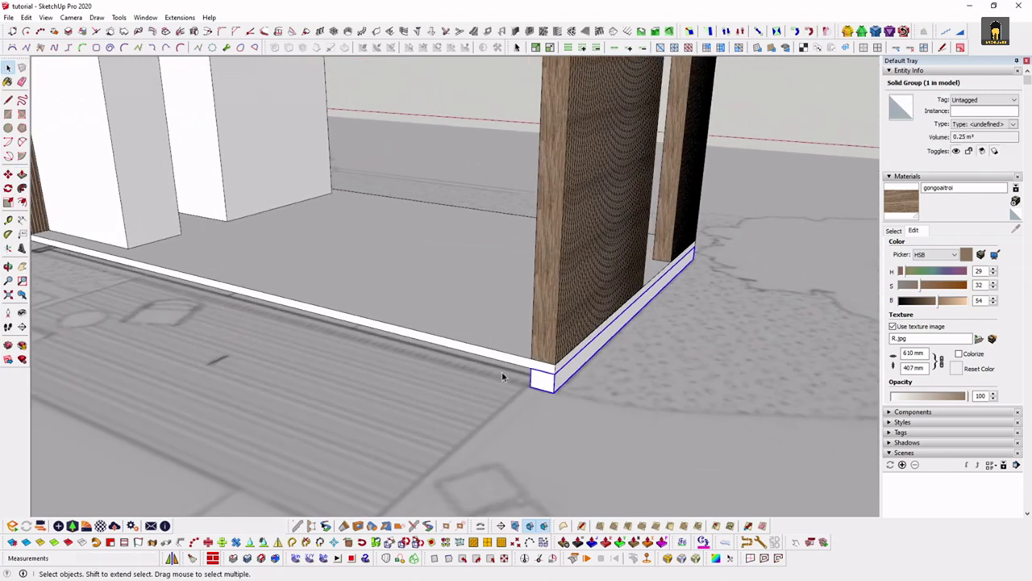
middle_drag(501, 371, 601, 352)
scroll(601, 352, down, 5)
scroll(553, 360, up, 3)
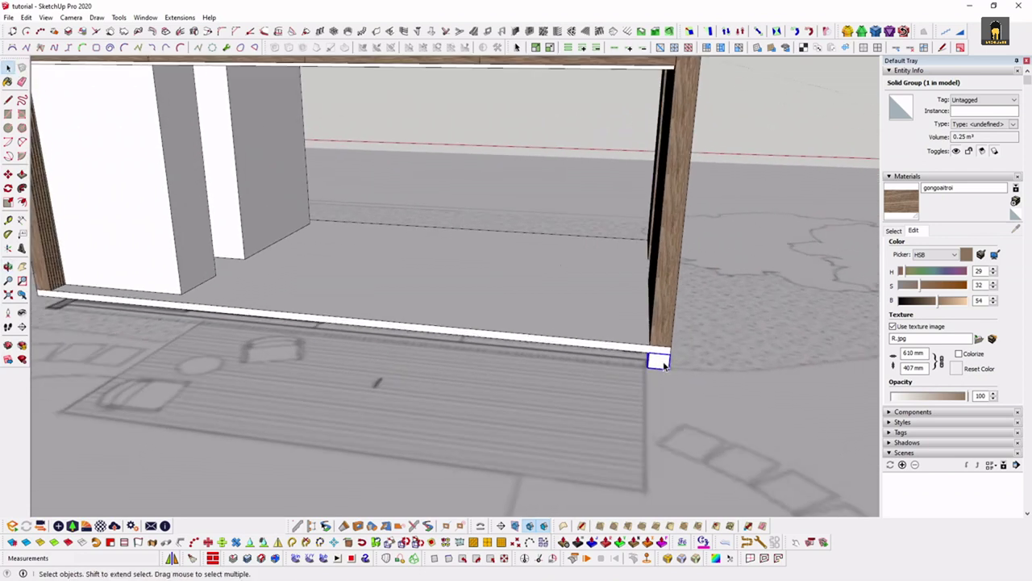
scroll(645, 354, up, 3)
scroll(657, 363, up, 2)
Copy the small support block 8701 mm to the board's opposite corner
key(m)
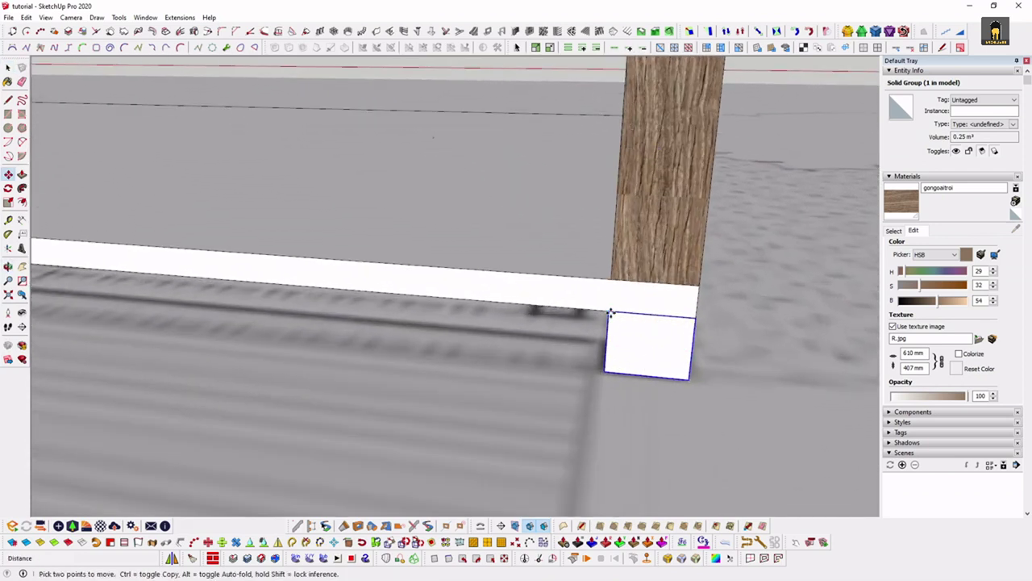
click(610, 312)
key(ctrl)
middle_drag(247, 277, 360, 319)
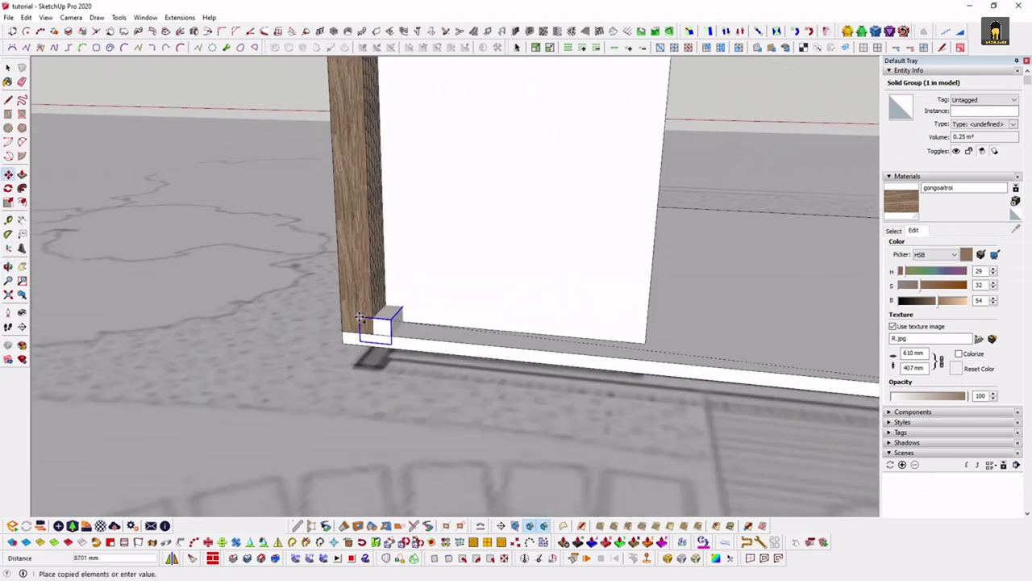
scroll(361, 319, up, 2)
click(338, 347)
key(space)
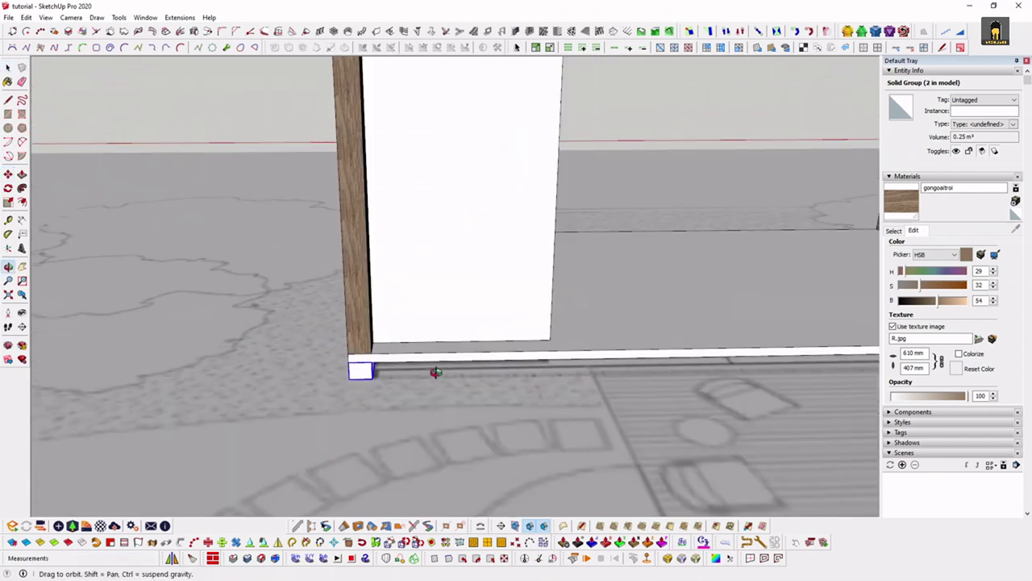
middle_drag(249, 350, 451, 376)
key(q)
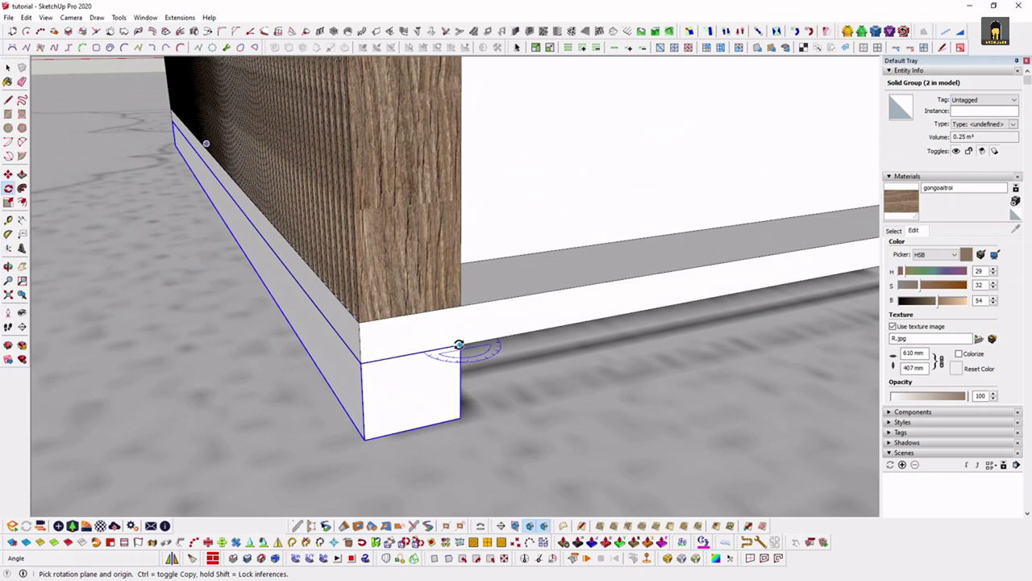
Rotate the copied block to lie along the board and fit it under the slat wall corner
click(471, 381)
key(space)
mouse_move(622, 350)
middle_down()
mouse_move(545, 386)
mouse_move(330, 438)
middle_up()
scroll(545, 386, down, 2)
key(m)
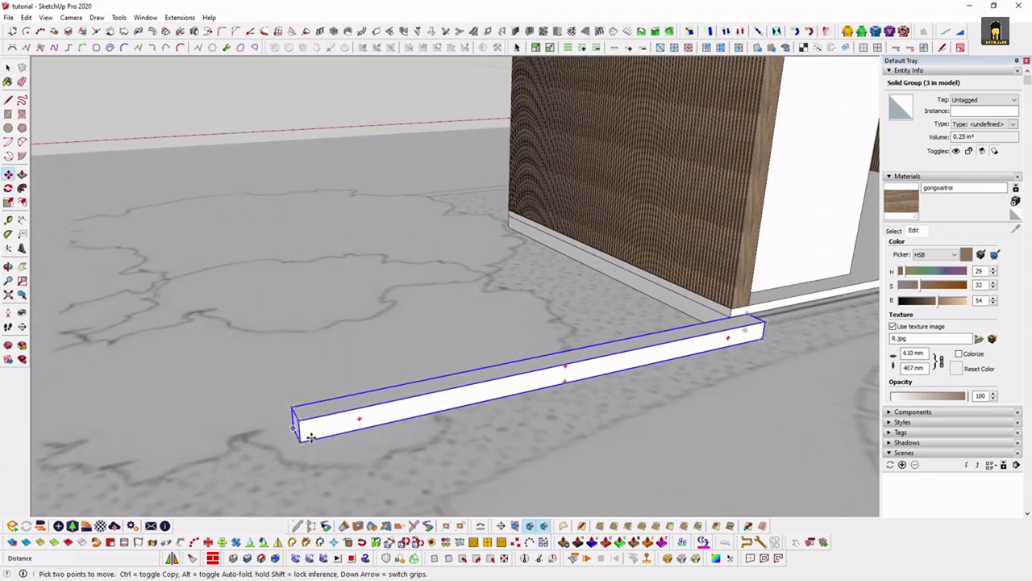
click(298, 425)
mouse_move(730, 346)
middle_down()
mouse_move(734, 304)
mouse_move(707, 434)
mouse_move(500, 436)
middle_up()
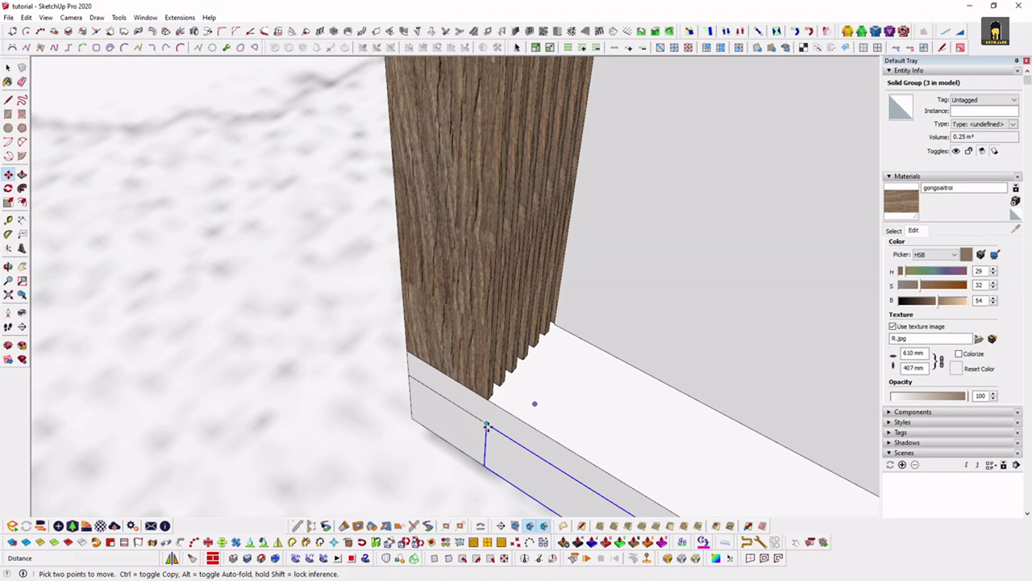
click(486, 426)
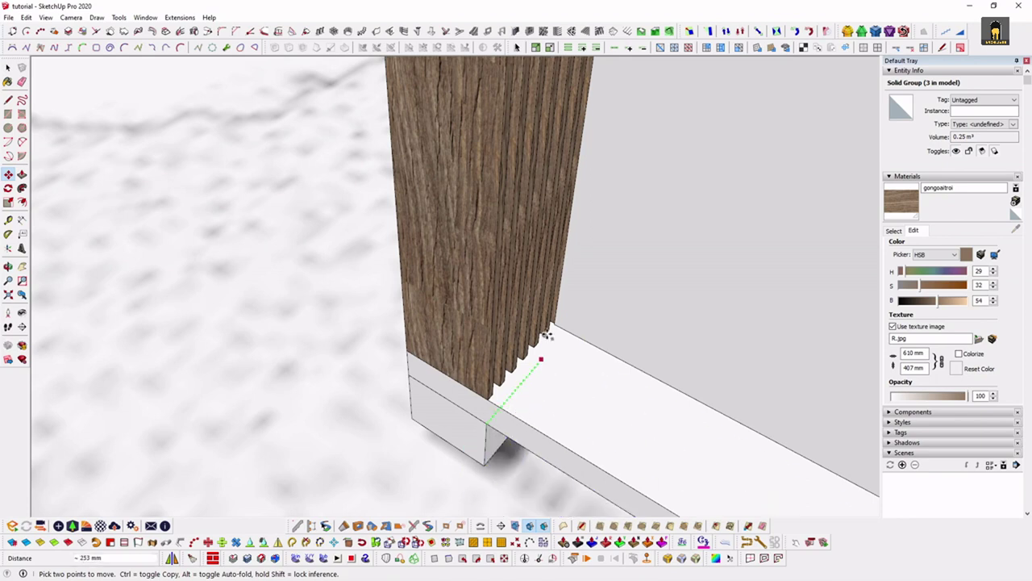
key(Return)
scroll(353, 320, down, 3)
mouse_move(352, 320)
middle_down()
mouse_move(712, 408)
mouse_move(430, 228)
mouse_move(422, 191)
middle_up()
scroll(356, 293, up, 4)
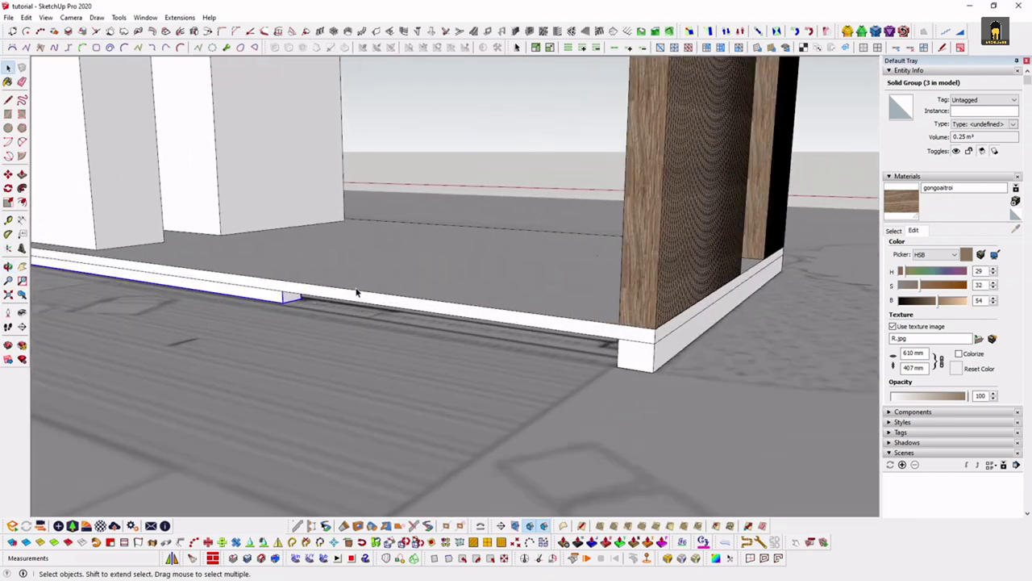
mouse_move(286, 303)
middle_down()
mouse_move(357, 299)
mouse_move(338, 298)
middle_up()
Select the base beam at the pergola's front corner
key(Escape)
middle_drag(496, 299, 564, 370)
scroll(571, 384, up, 3)
scroll(597, 392, up, 2)
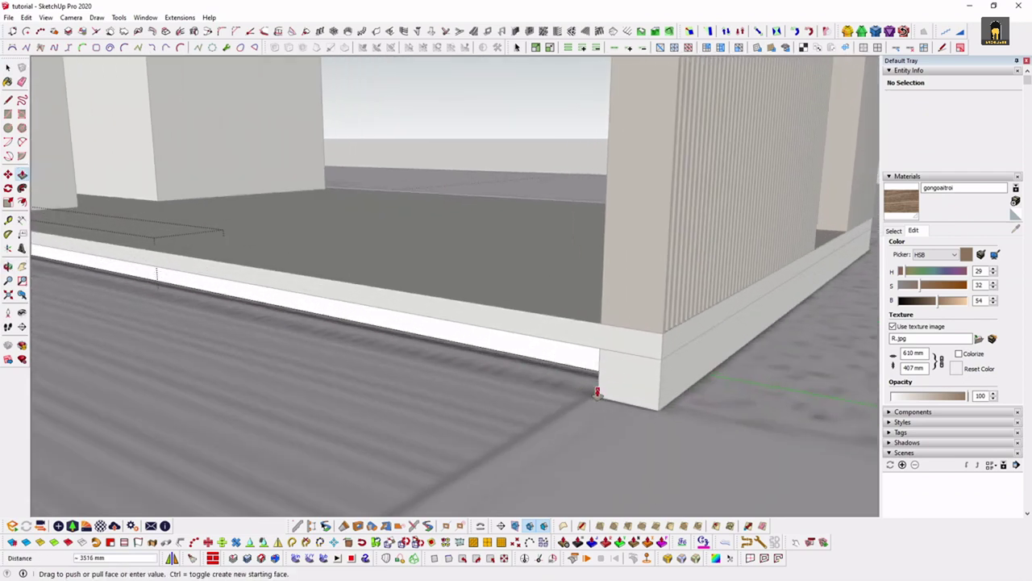
key(space)
scroll(494, 372, down, 5)
mouse_move(493, 372)
middle_down()
mouse_move(524, 347)
mouse_move(472, 362)
middle_up()
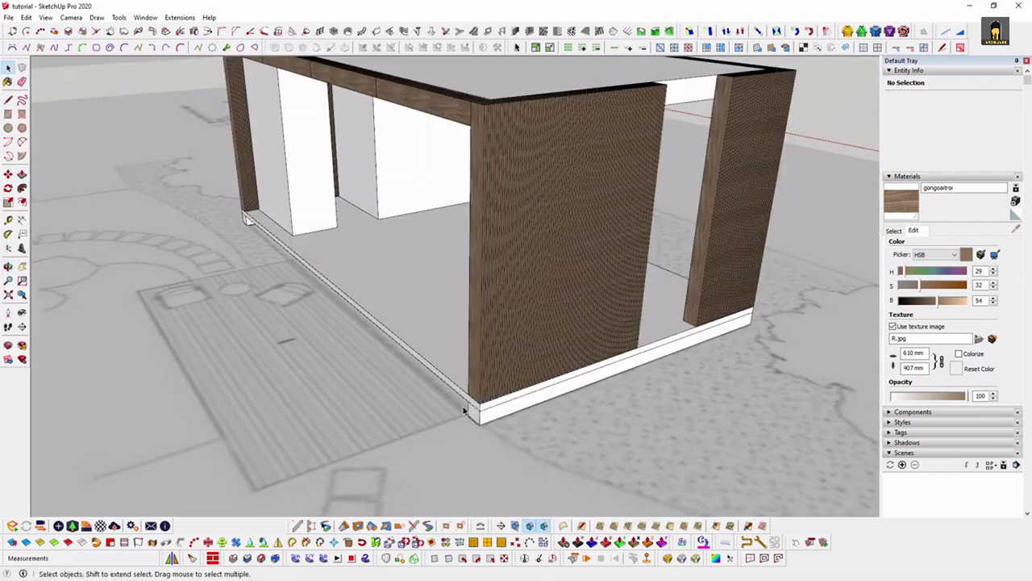
scroll(464, 411, up, 3)
scroll(516, 363, up, 2)
click(586, 325)
middle_drag(586, 325, 540, 379)
scroll(532, 374, down, 3)
mouse_move(721, 304)
middle_down()
mouse_move(422, 406)
mouse_move(305, 361)
mouse_move(339, 355)
middle_up()
Copy the base beam onto the floor slab's long front edge
key(m)
click(427, 407)
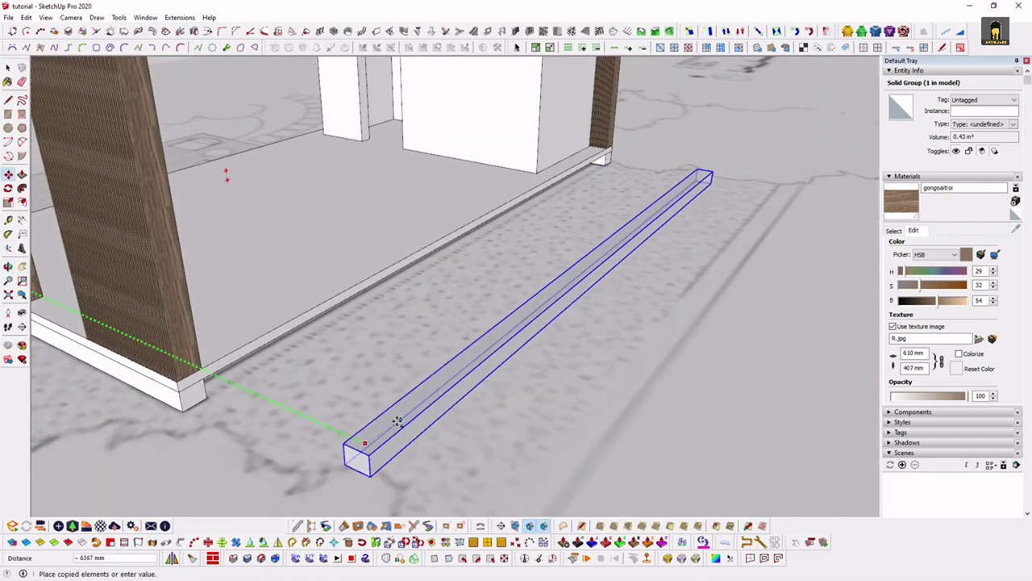
middle_drag(317, 425, 461, 380)
key(ctrl)
click(473, 389)
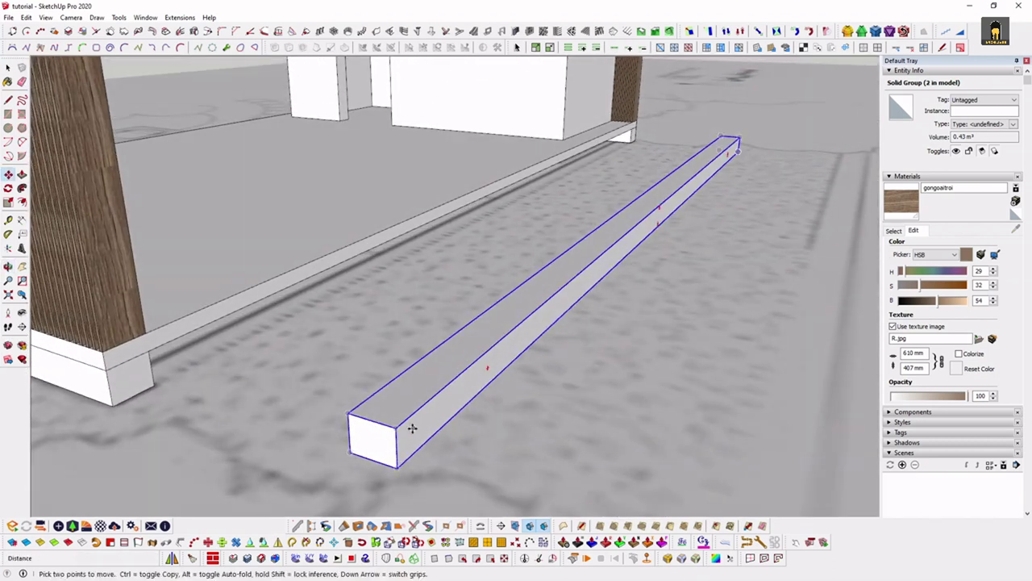
click(384, 421)
click(512, 156)
key(space)
mouse_move(590, 105)
middle_down()
mouse_move(707, 290)
mouse_move(633, 353)
mouse_move(463, 345)
mouse_move(583, 322)
mouse_move(613, 244)
mouse_move(581, 321)
middle_up()
scroll(507, 273, up, 2)
scroll(511, 285, up, 2)
scroll(505, 295, down, 3)
middle_drag(505, 295, 516, 356)
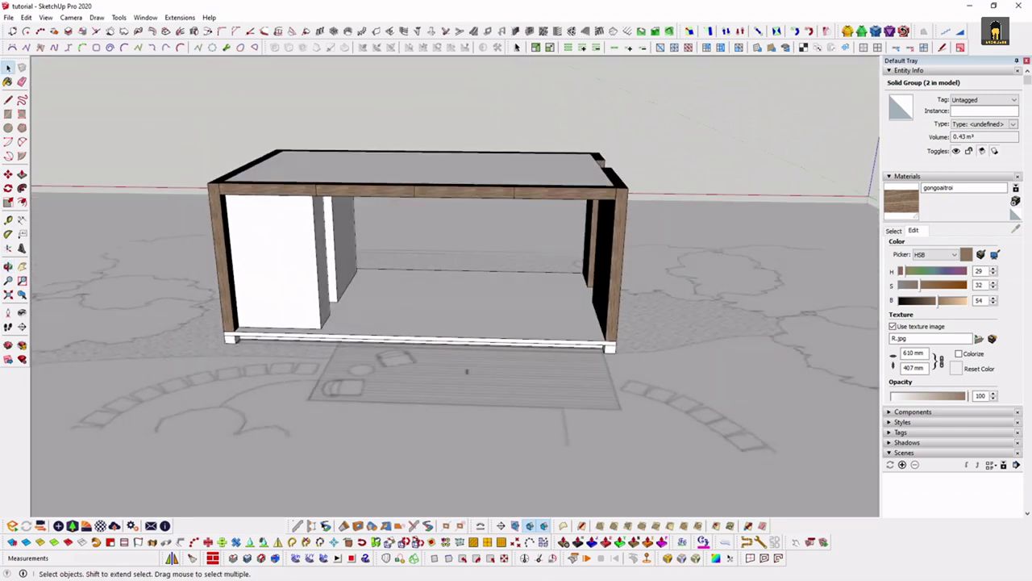
key(Right)
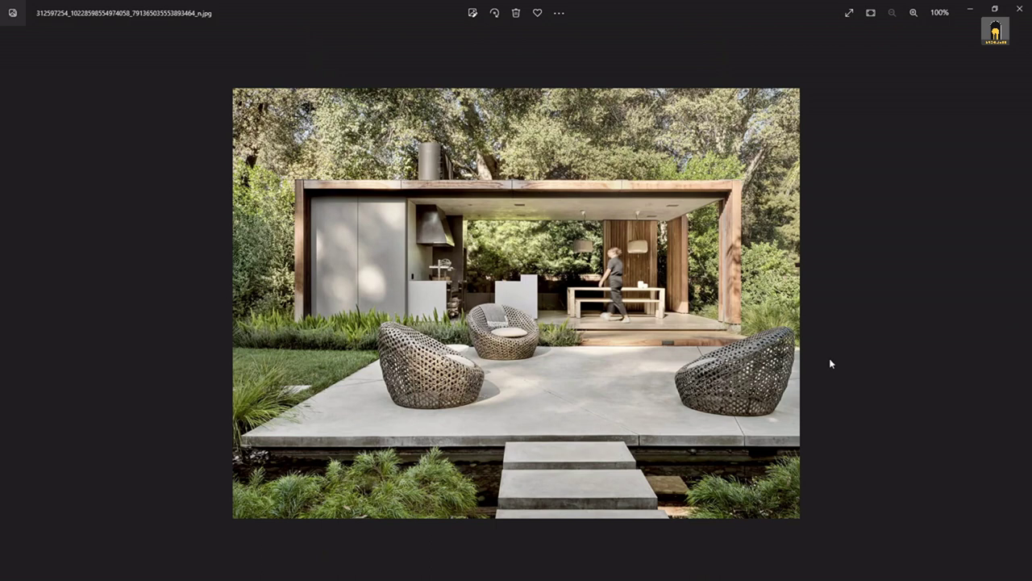
scroll(379, 452, up, 2)
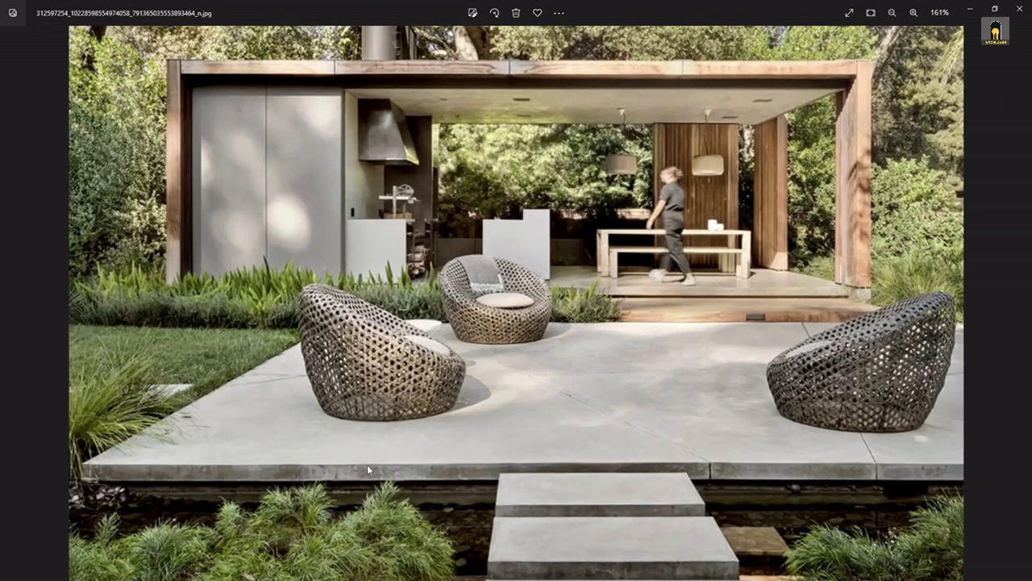
scroll(367, 465, up, 3)
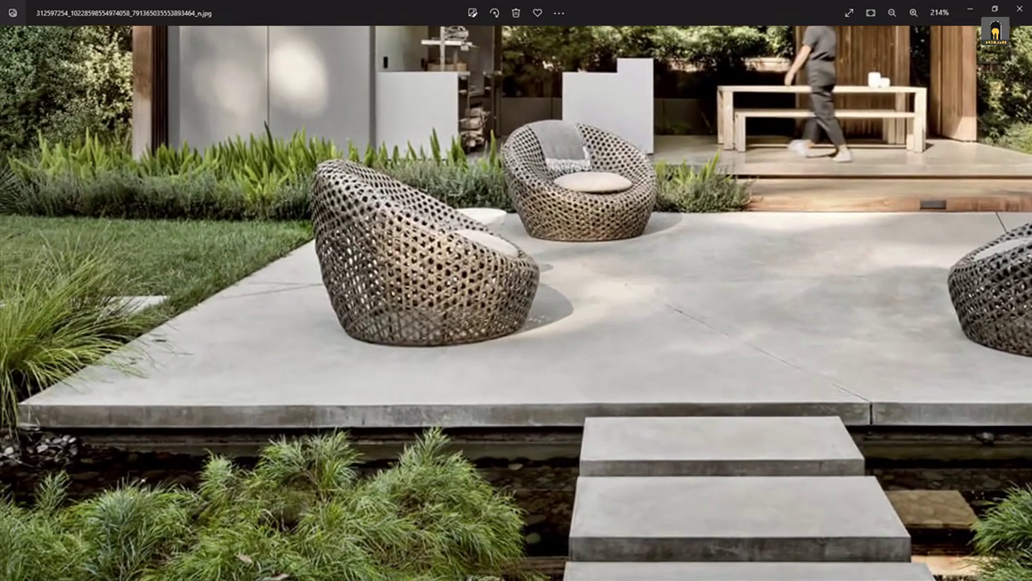
scroll(457, 323, down, 5)
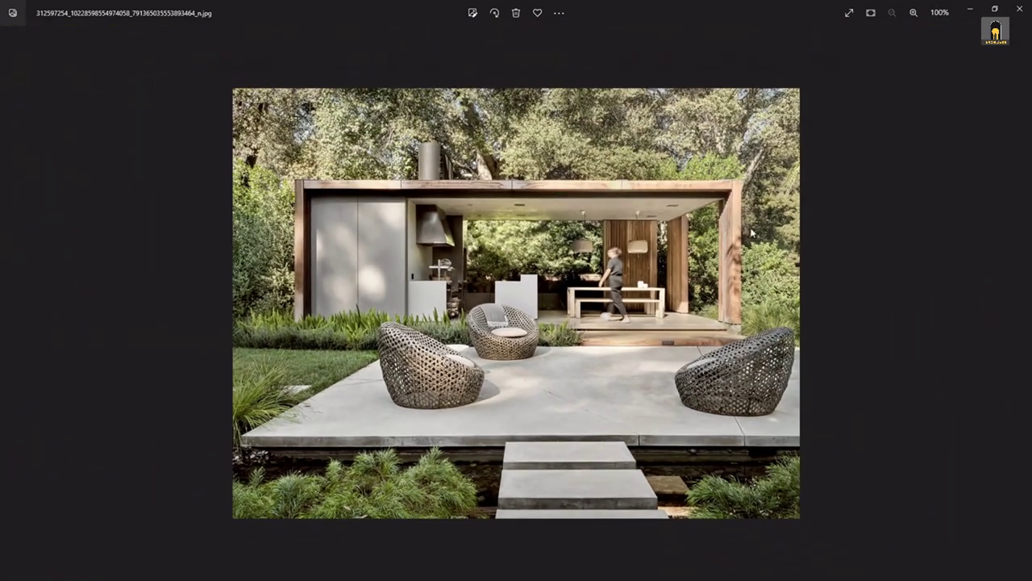
scroll(556, 415, up, 2)
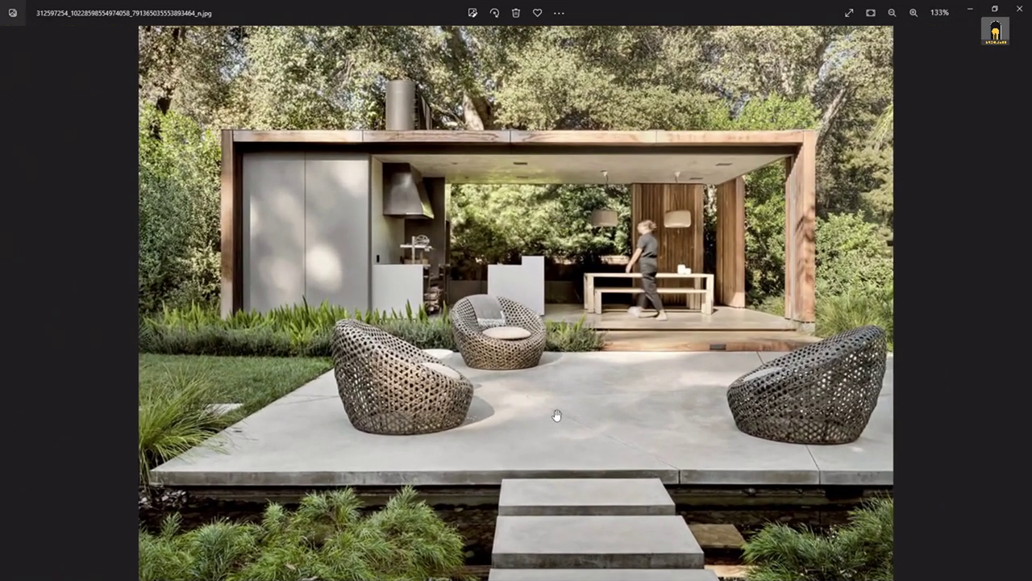
click(969, 13)
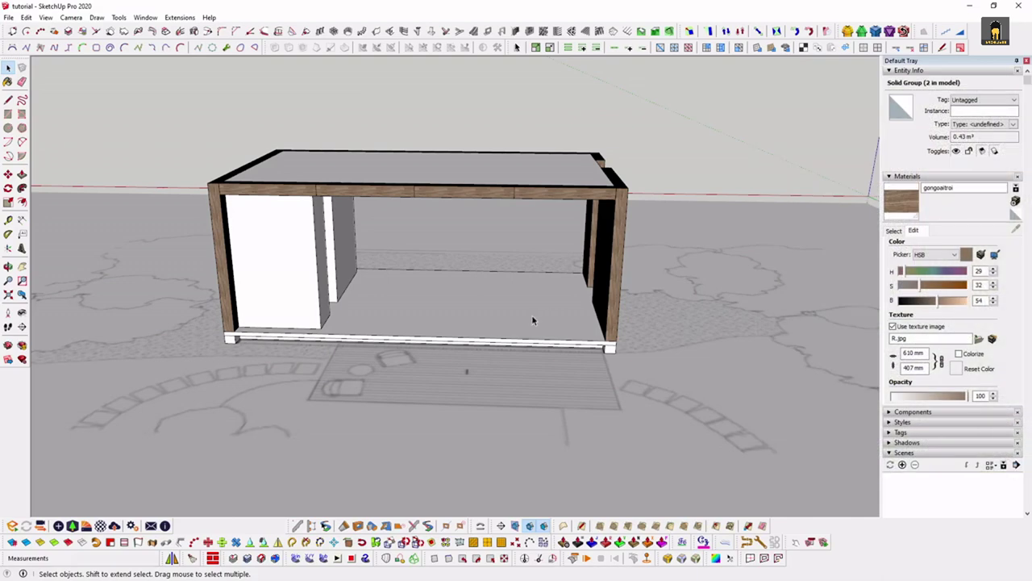
scroll(532, 319, up, 2)
scroll(530, 403, up, 2)
scroll(487, 362, up, 2)
scroll(487, 361, down, 1)
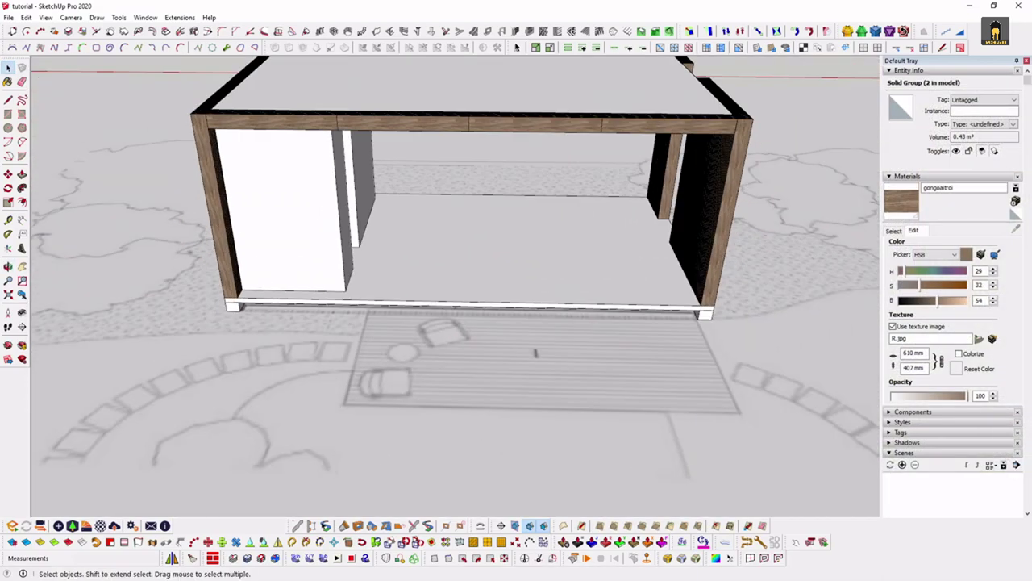
key(alt+Tab)
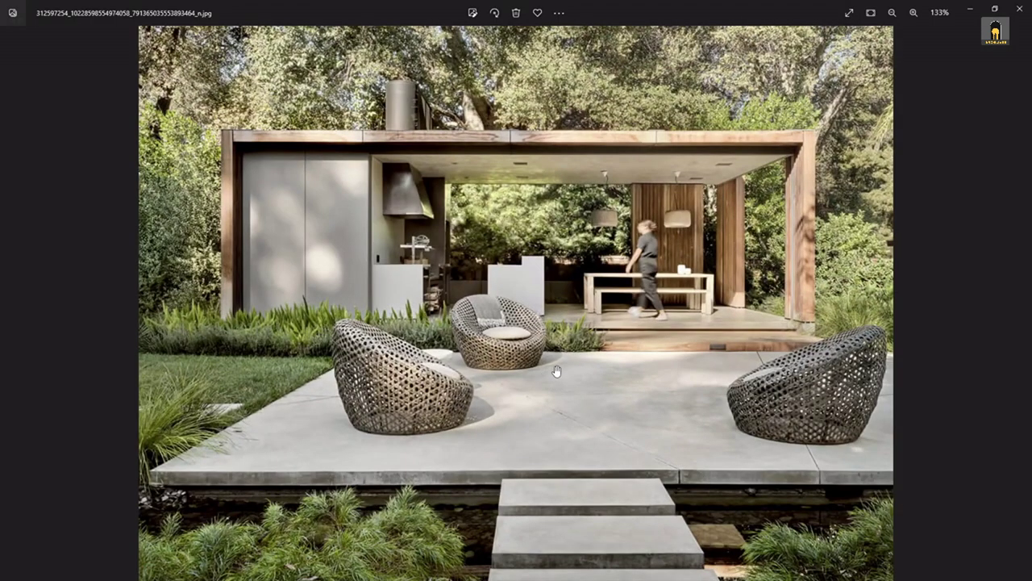
scroll(555, 370, down, 1)
key(Right)
key(Right)
key(Right)
key(Right)
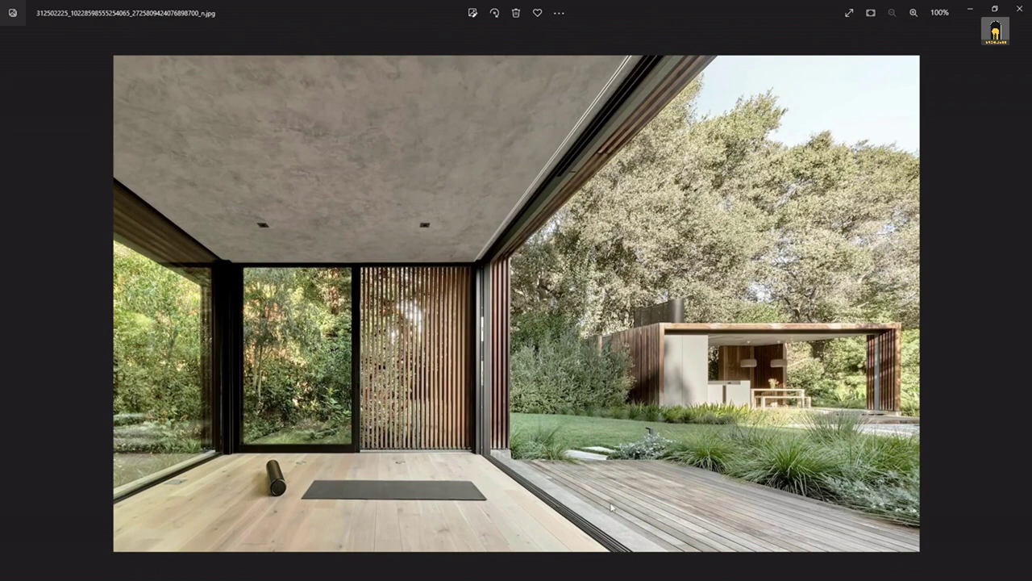
Draw a rectangle over the deck area up to the wall corner
key(alt+Tab)
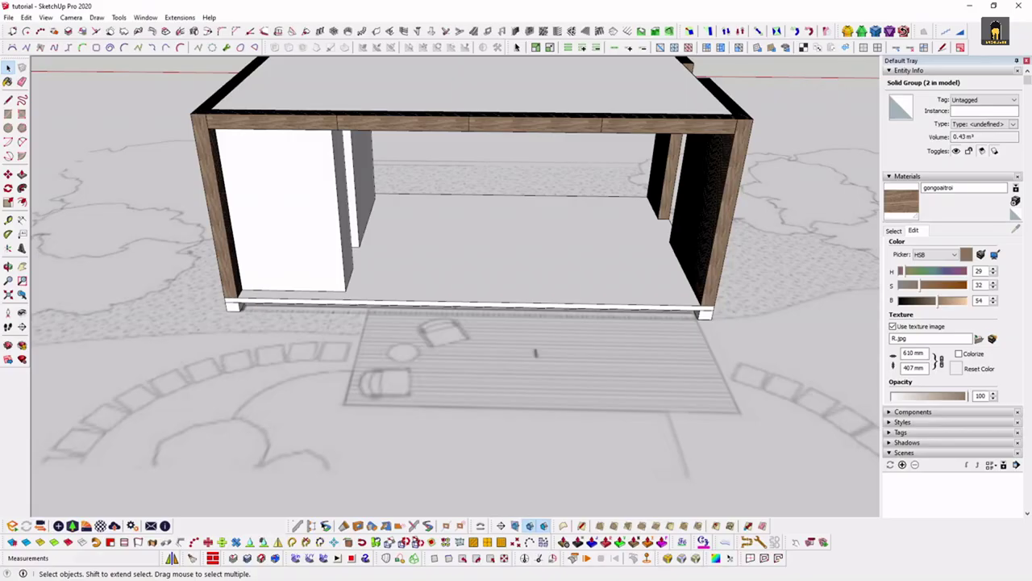
scroll(553, 350, up, 5)
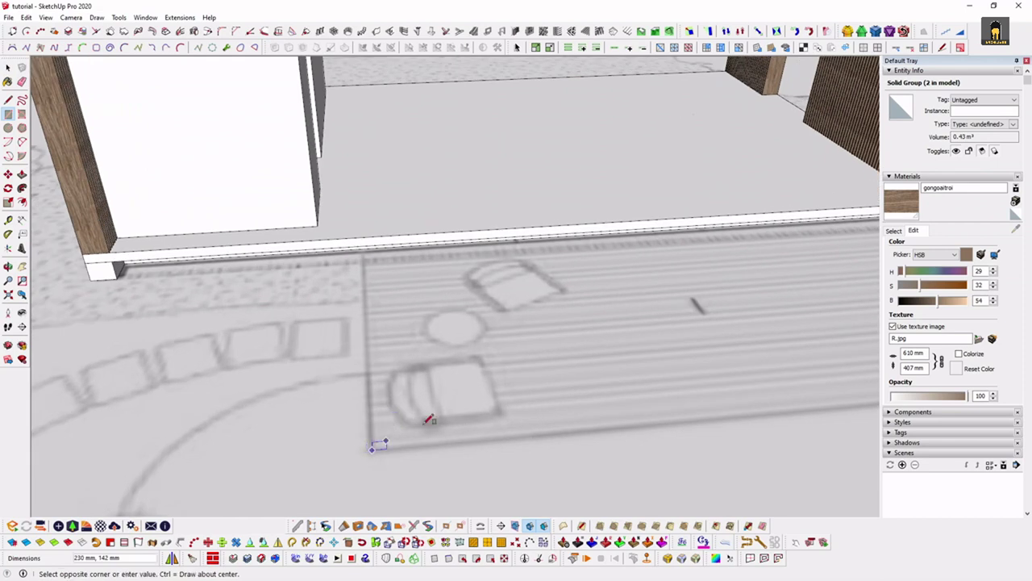
middle_drag(430, 420, 470, 346)
scroll(396, 363, up, 3)
scroll(444, 339, up, 2)
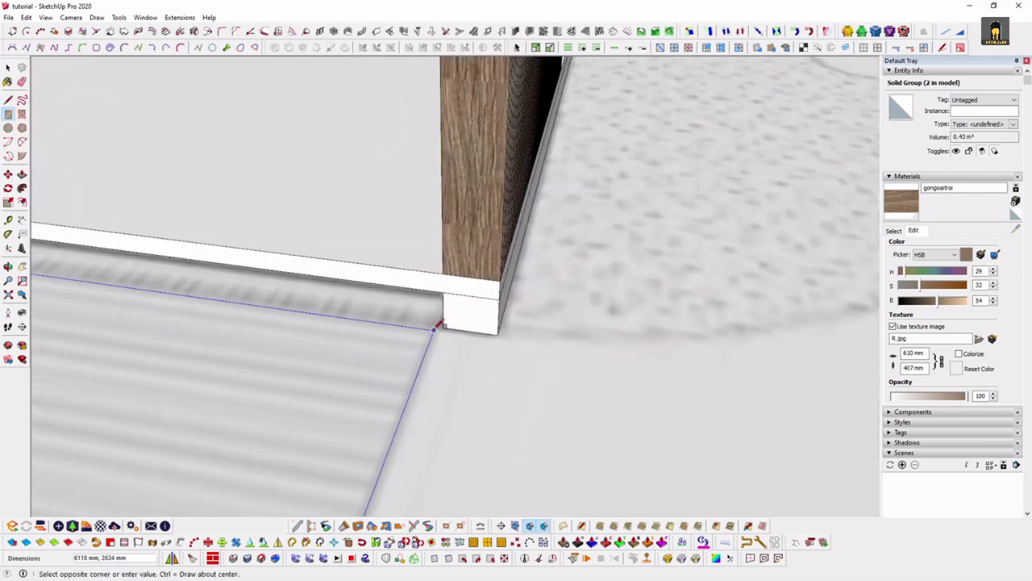
click(434, 326)
scroll(472, 363, down, 3)
middle_drag(471, 364, 516, 355)
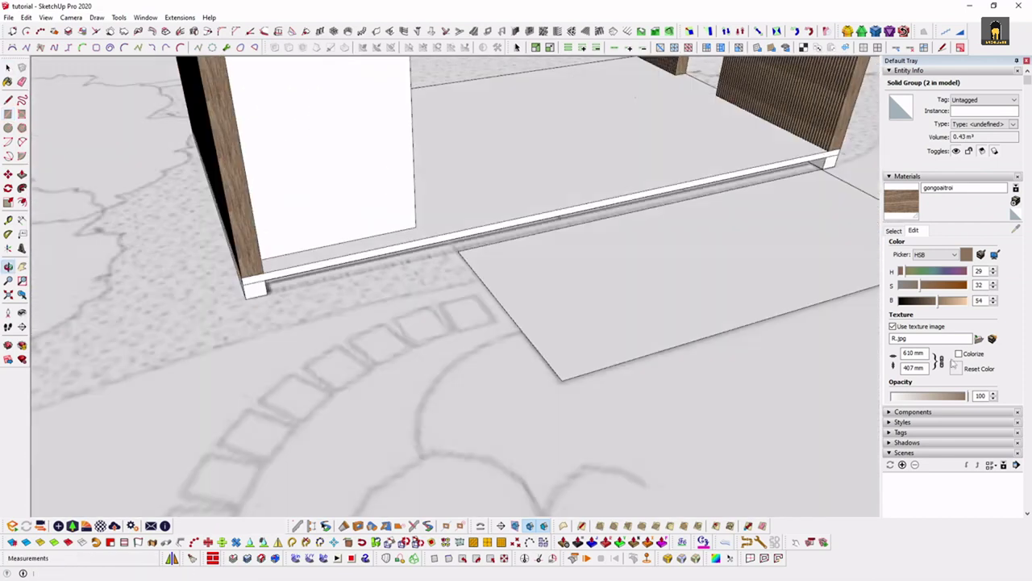
scroll(530, 262, up, 3)
scroll(553, 231, up, 3)
mouse_move(553, 230)
middle_down()
mouse_move(537, 352)
mouse_move(590, 362)
middle_up()
Extrude the rectangle into a thin terrace slab
key(p)
drag(530, 345, 484, 328)
key(space)
scroll(351, 292, down, 1)
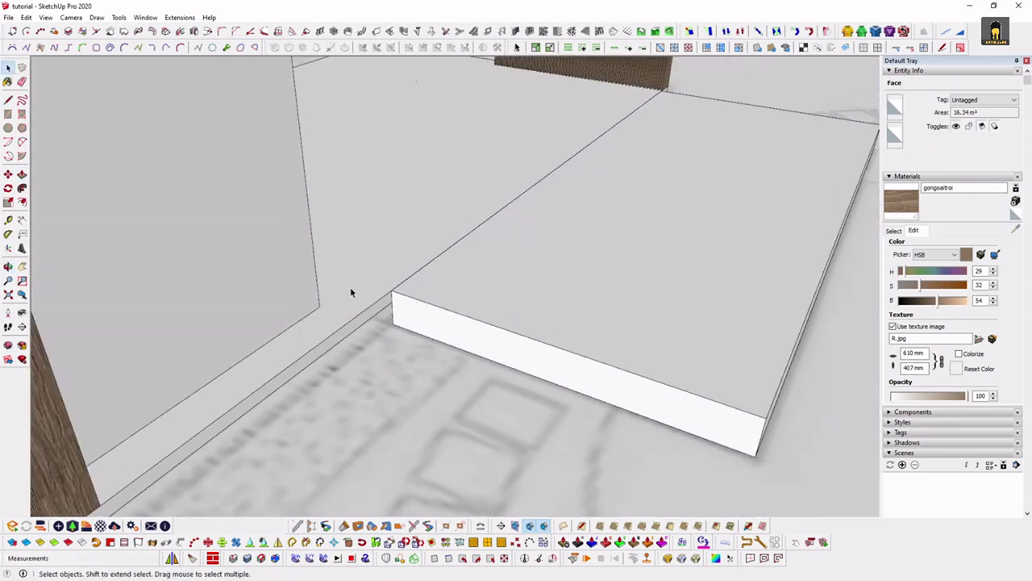
scroll(351, 292, down, 2)
Group the terrace slab and push its face down 200 mm
triple_click(578, 305)
key(ctrl+g)
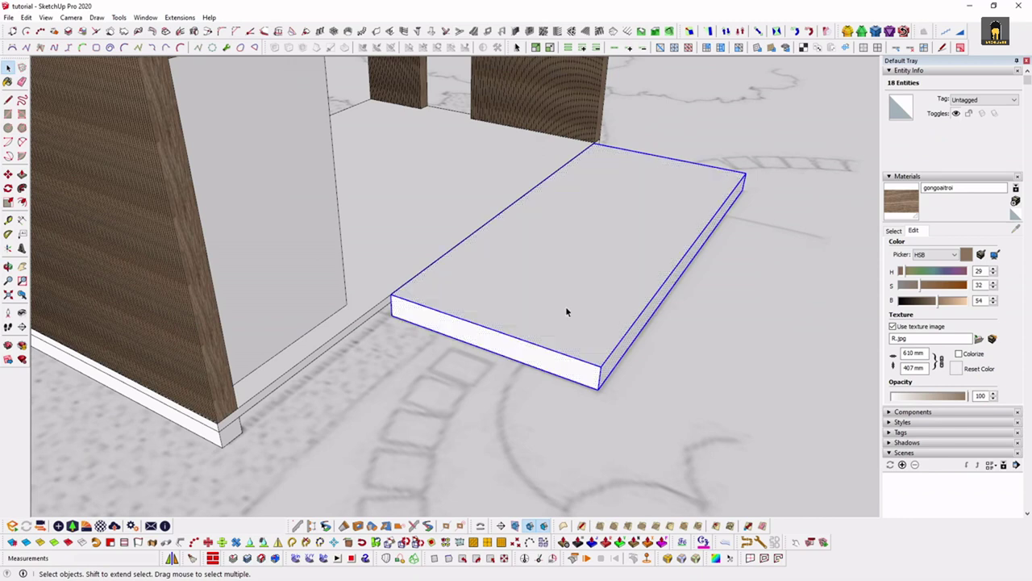
double_click(565, 306)
middle_drag(565, 320, 435, 122)
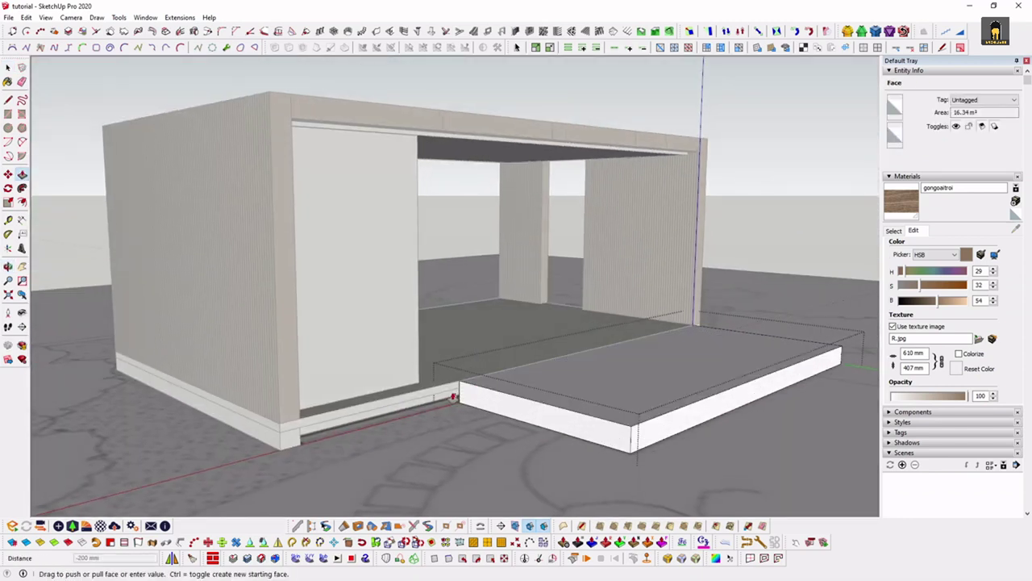
click(514, 396)
key(space)
middle_drag(514, 396, 440, 453)
click(441, 453)
Draw a rectangle over the terrace slab top and offset it inward to leave a border ring
scroll(463, 311, up, 3)
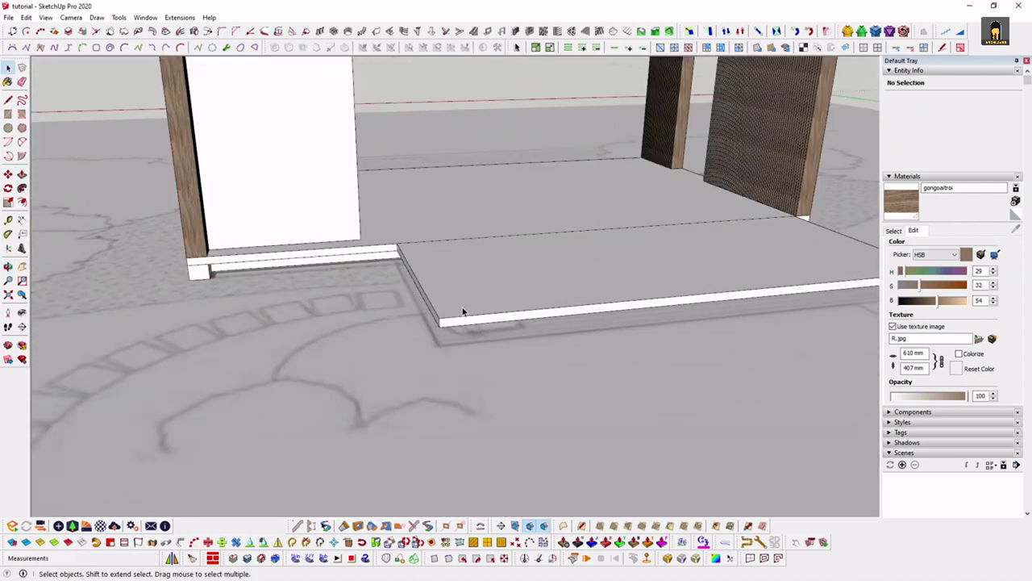
scroll(457, 324, up, 2)
mouse_move(619, 193)
middle_down()
mouse_move(548, 296)
mouse_move(244, 287)
middle_up()
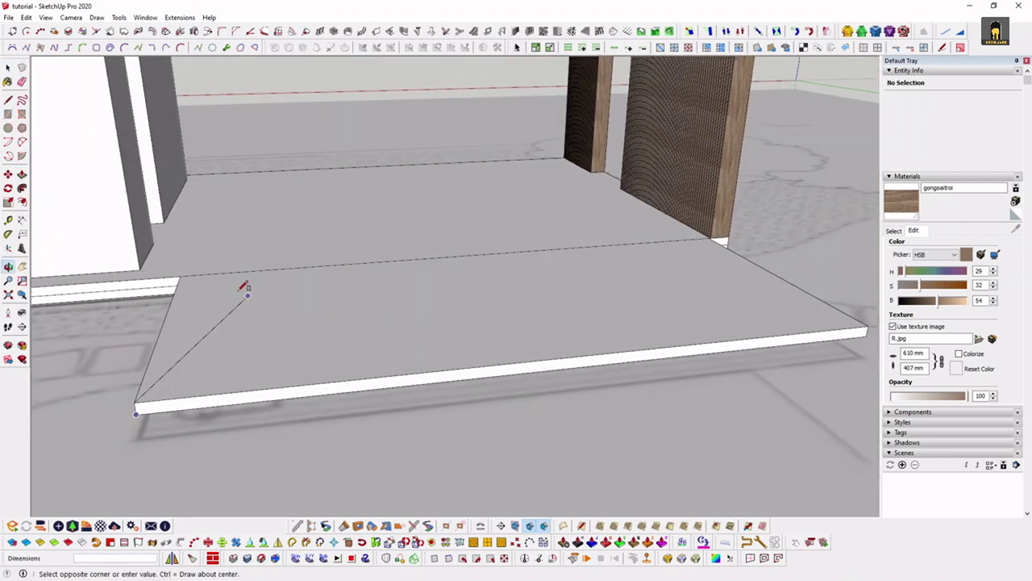
click(865, 328)
click(181, 275)
click(868, 327)
mouse_move(869, 326)
middle_down()
mouse_move(745, 318)
mouse_move(791, 321)
middle_up()
key(f)
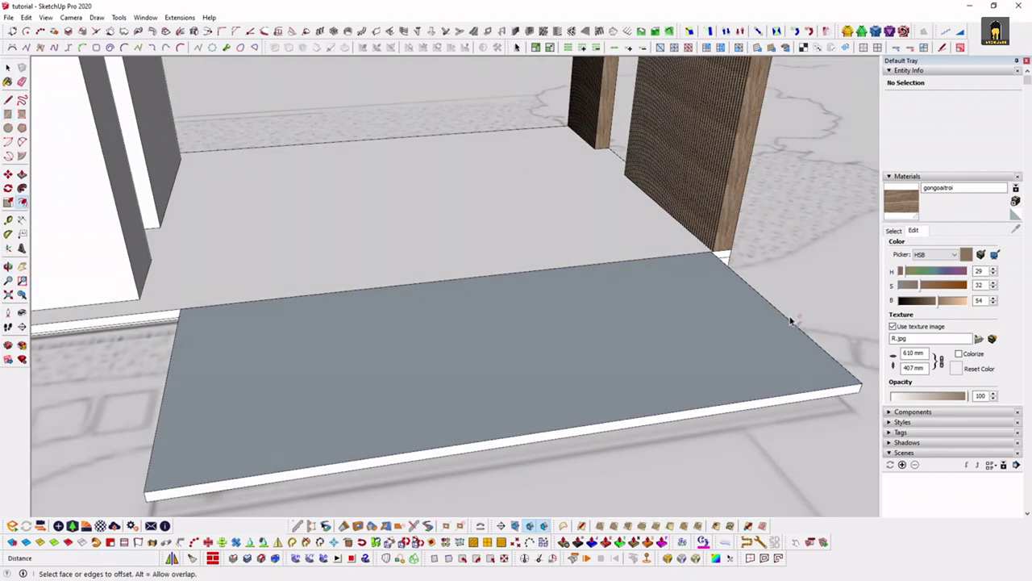
click(789, 321)
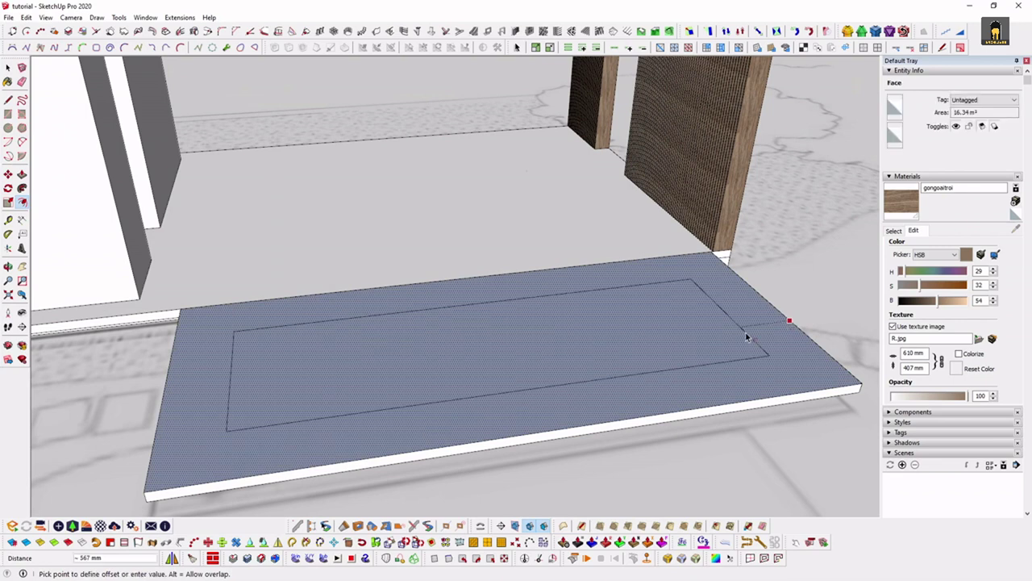
click(746, 337)
key(space)
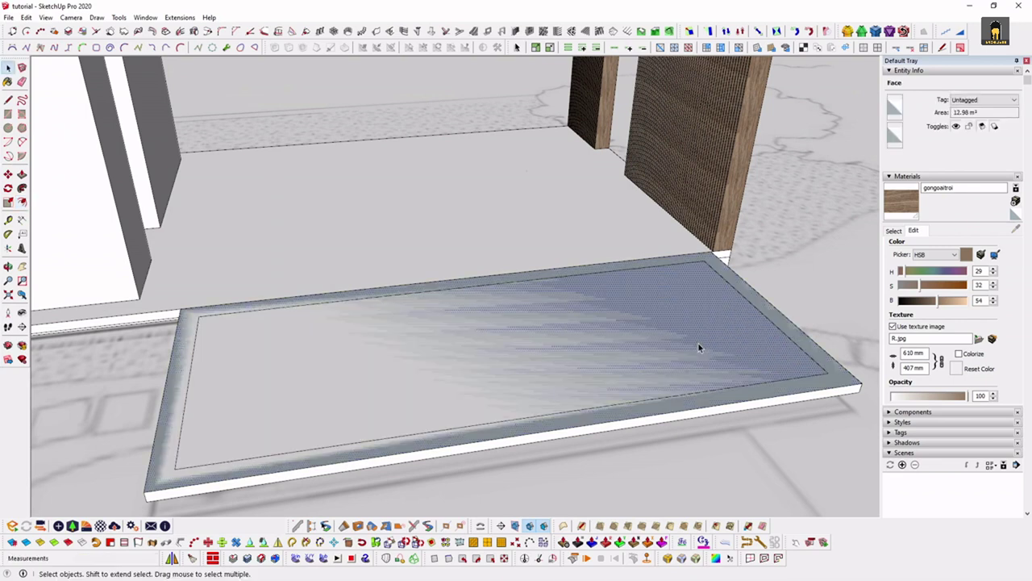
Push/Pull the border ring away from the slab top
scroll(687, 346, down, 2)
scroll(553, 330, down, 2)
scroll(617, 350, up, 5)
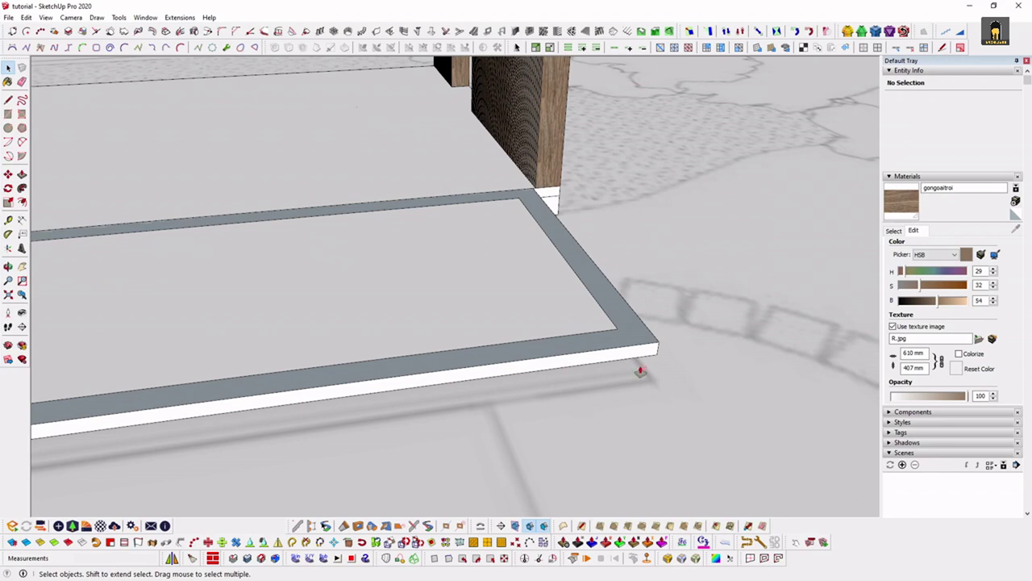
key(p)
double_click(657, 351)
key(space)
mouse_move(656, 352)
middle_down()
mouse_move(713, 361)
mouse_move(484, 375)
mouse_move(409, 428)
mouse_move(618, 403)
mouse_move(562, 404)
middle_up()
Move the slab base's side and end faces 200 mm inward under the slab top
click(410, 433)
shift+click(416, 437)
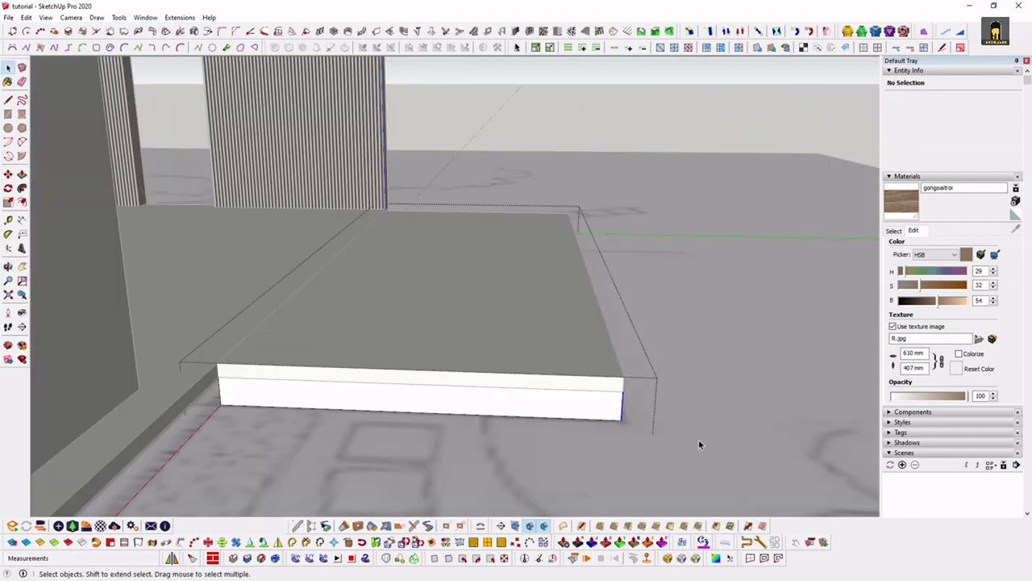
key(m)
click(714, 463)
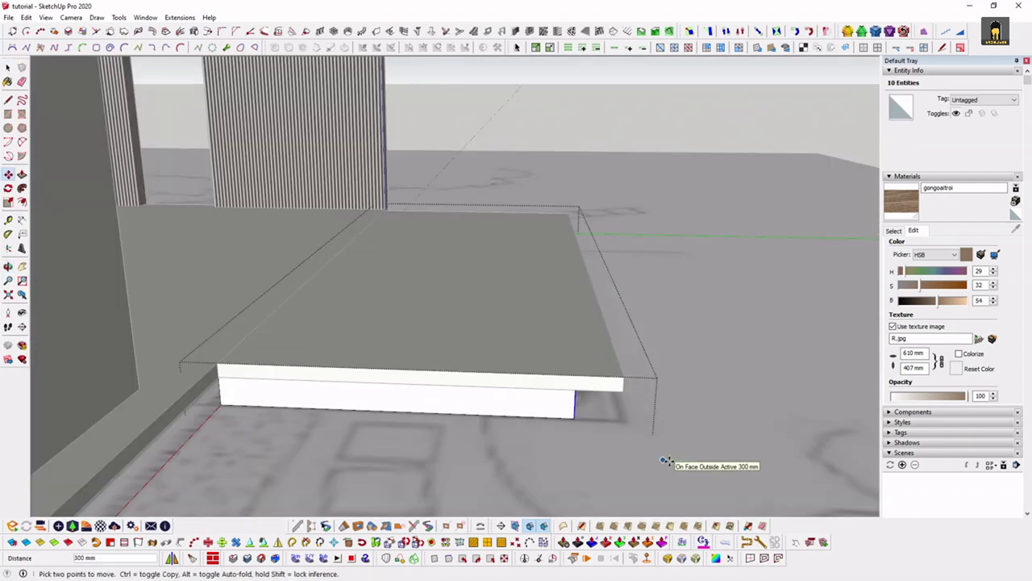
text(200)
click(665, 461)
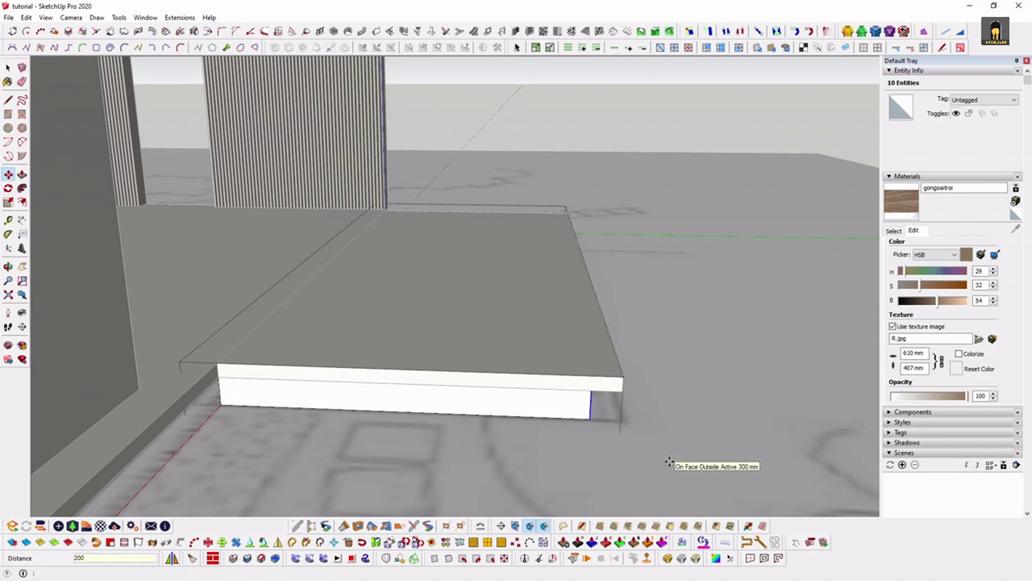
middle_drag(664, 461, 380, 470)
key(space)
middle_drag(393, 394, 414, 369)
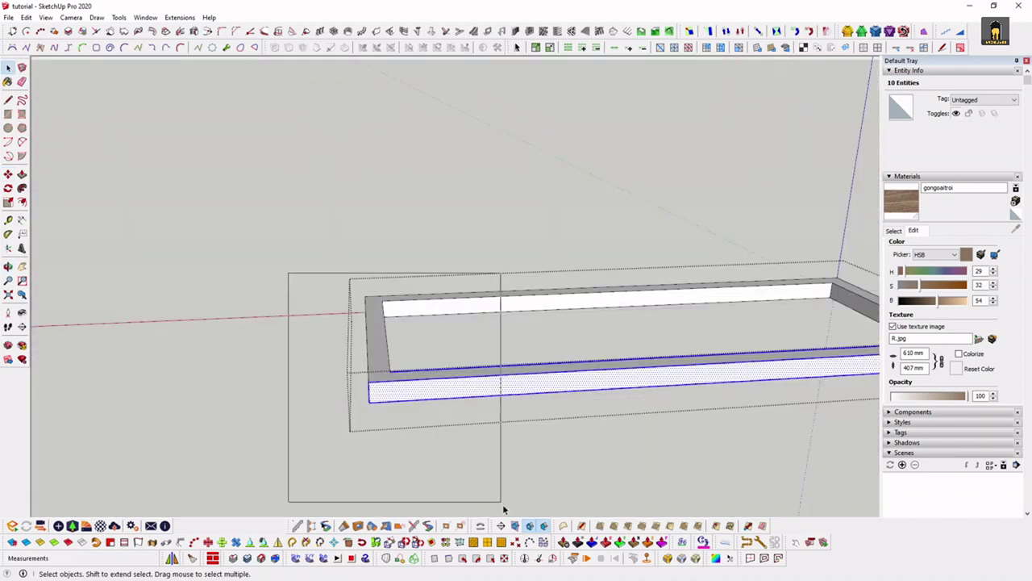
drag(502, 504, 471, 434)
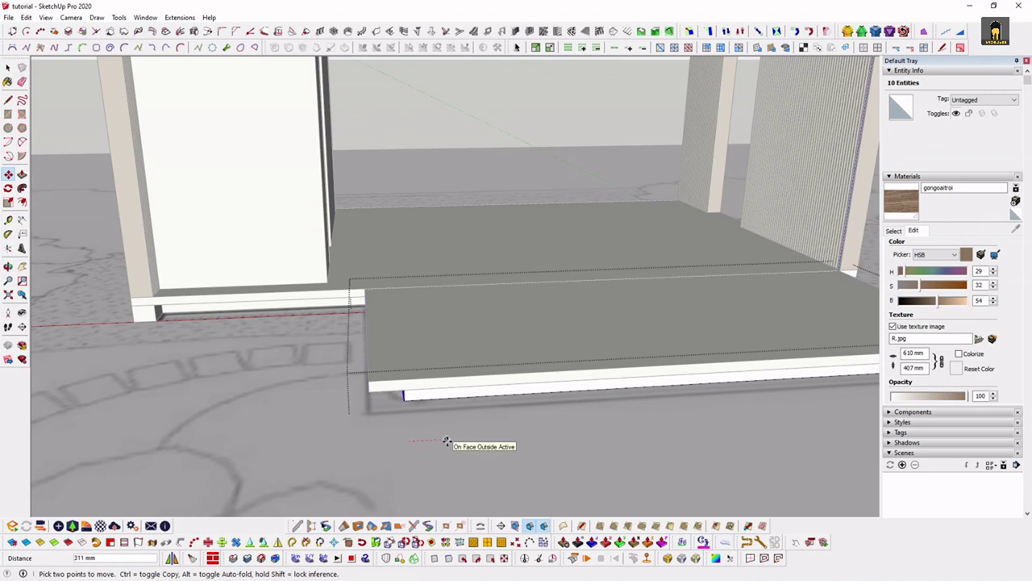
click(446, 441)
Orbit to a front view and check the recessed slab base
scroll(433, 422, down, 5)
key(space)
middle_drag(727, 421, 638, 442)
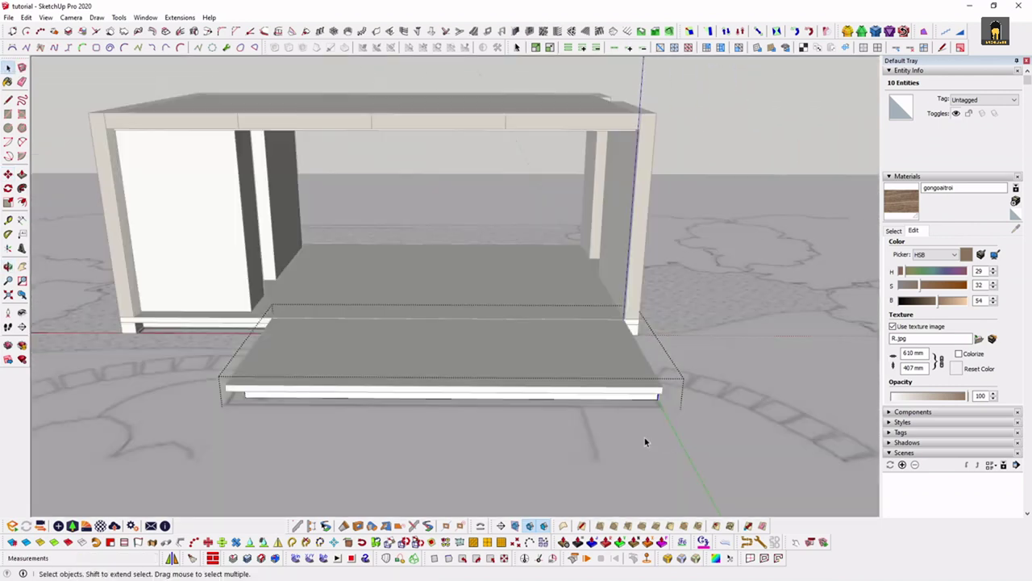
scroll(637, 436, up, 3)
key(m)
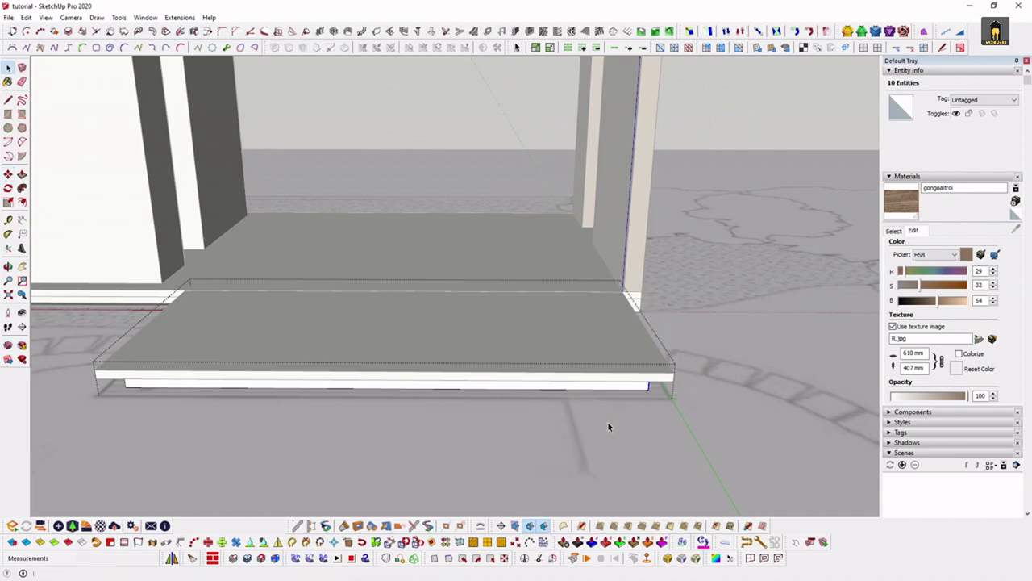
scroll(608, 420, down, 5)
key(space)
middle_drag(504, 333, 737, 454)
scroll(737, 454, up, 3)
scroll(486, 284, up, 3)
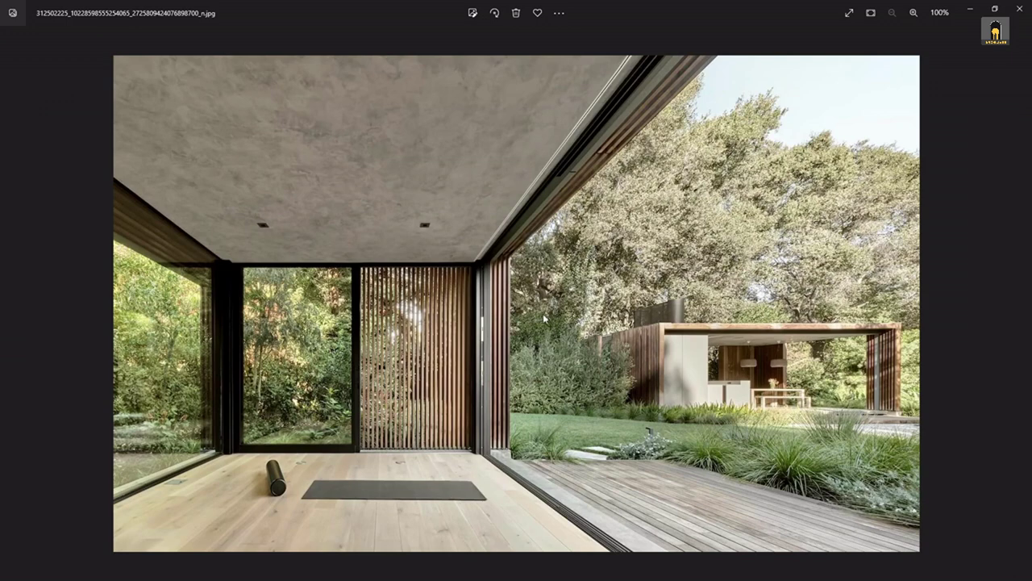
View the next reference photo, zoom into the slat wall's capped top, then zoom back out
key(Right)
scroll(471, 231, up, 3)
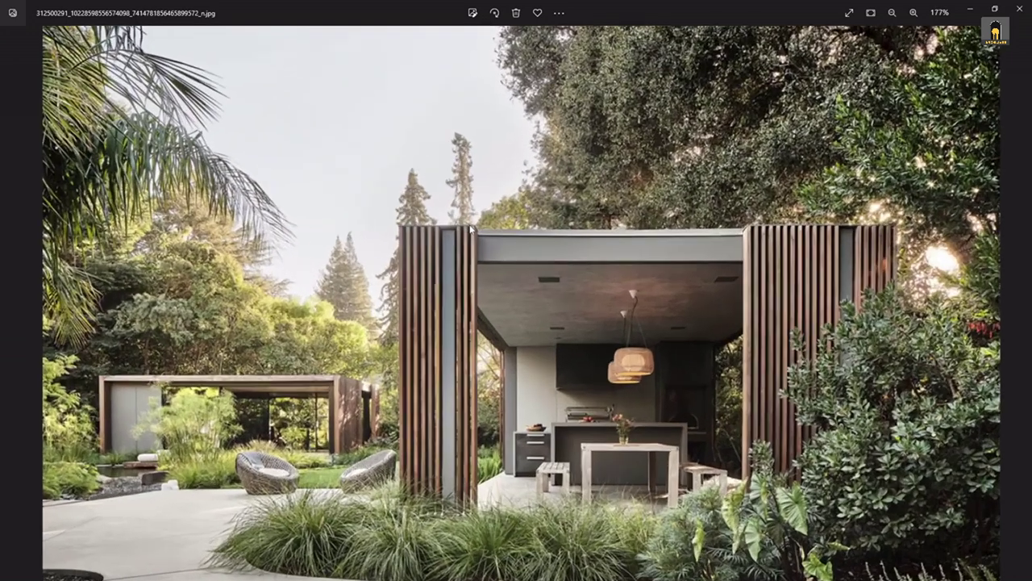
scroll(471, 230, up, 5)
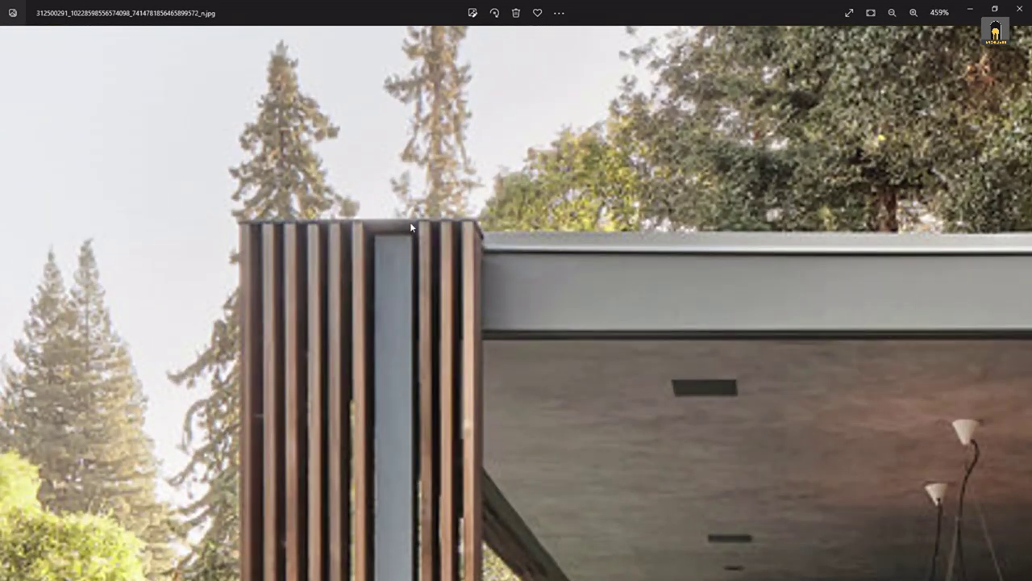
scroll(257, 220, down, 5)
scroll(338, 395, down, 2)
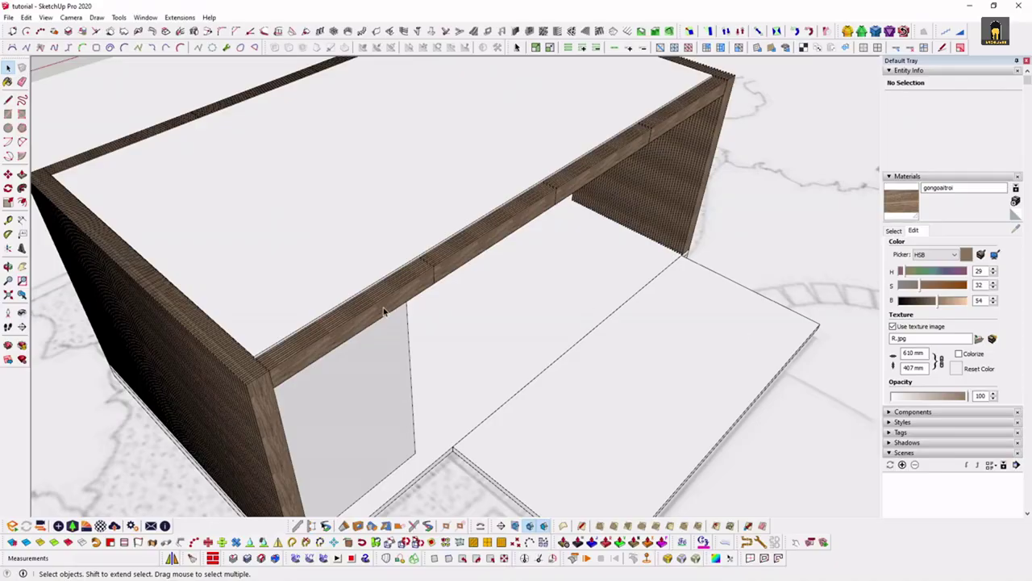
scroll(384, 312, down, 3)
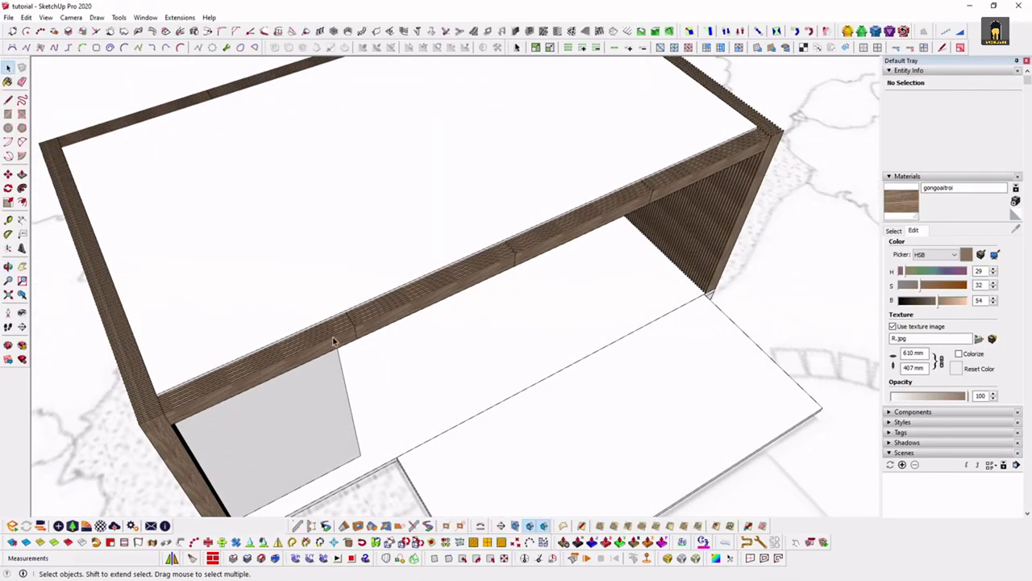
scroll(334, 341, down, 5)
middle_drag(500, 272, 483, 323)
scroll(262, 367, up, 5)
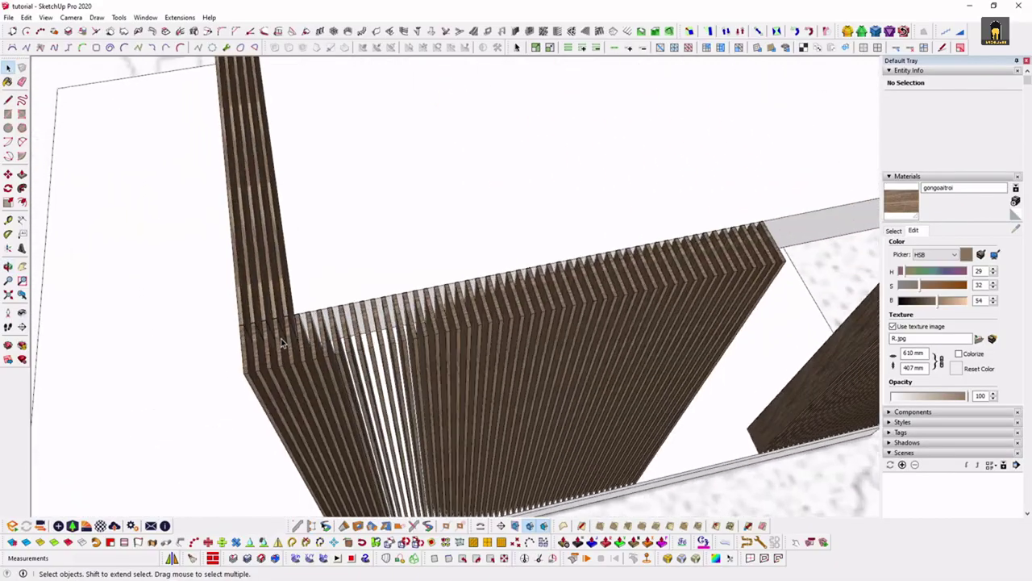
scroll(242, 331, up, 2)
key(r)
click(232, 325)
middle_drag(232, 325, 487, 343)
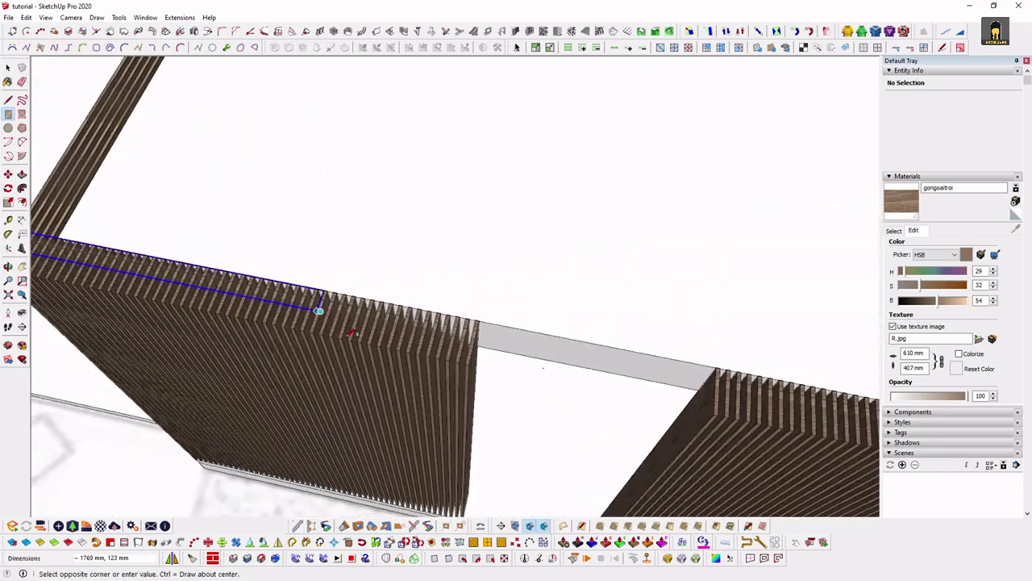
click(478, 379)
key(space)
middle_drag(478, 379, 516, 326)
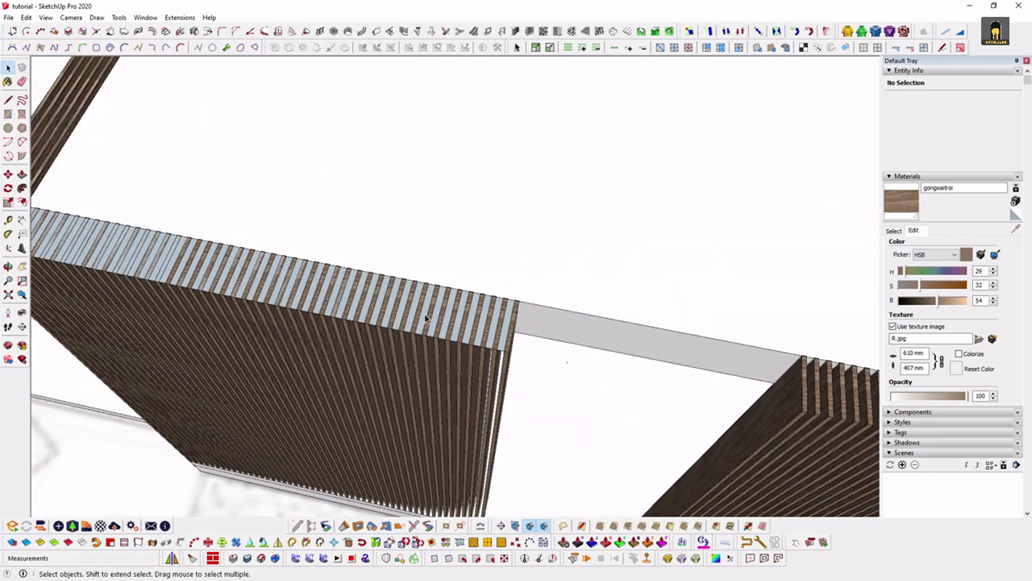
key(p)
click(515, 323)
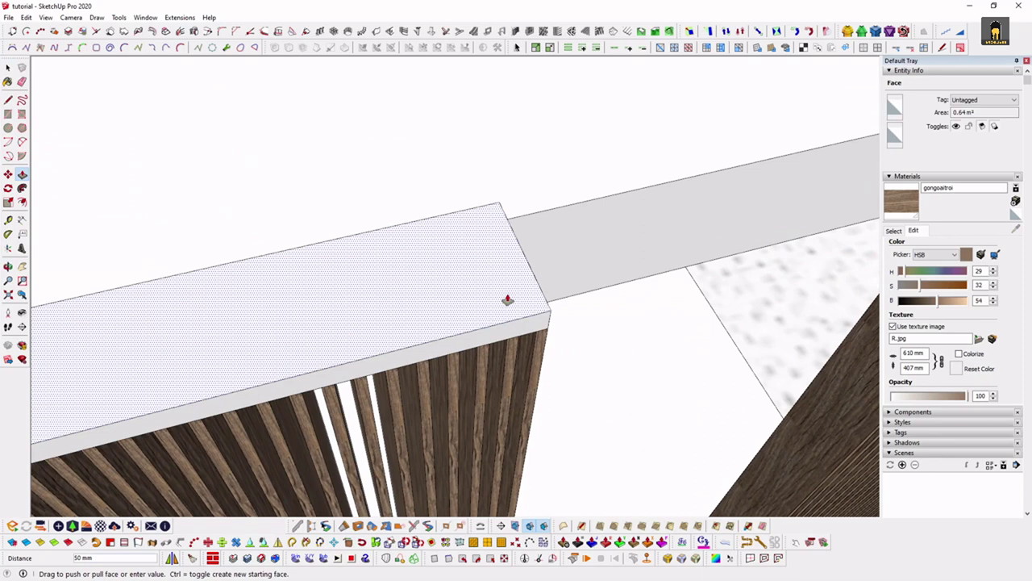
click(508, 300)
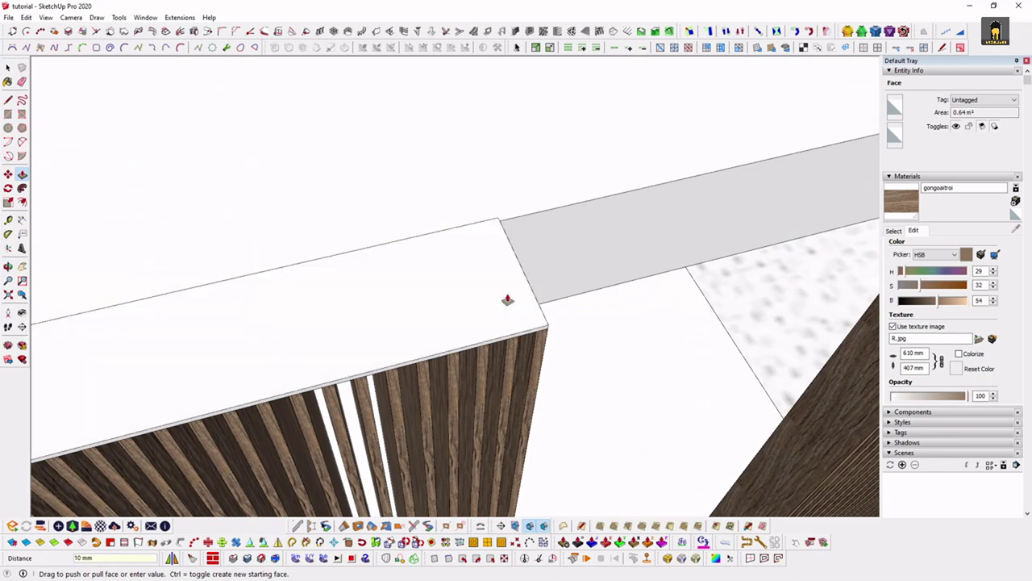
middle_drag(505, 299, 516, 299)
key(space)
click(428, 318)
mouse_move(440, 314)
middle_down()
mouse_move(364, 380)
mouse_move(322, 341)
mouse_move(151, 401)
mouse_move(210, 371)
middle_up()
key(e)
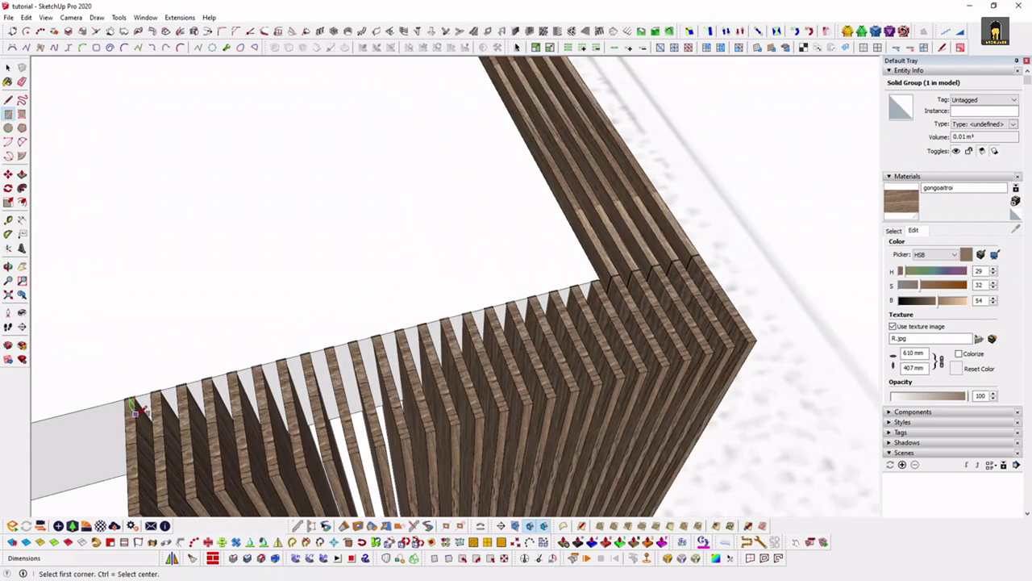
key(space)
middle_drag(318, 323, 268, 428)
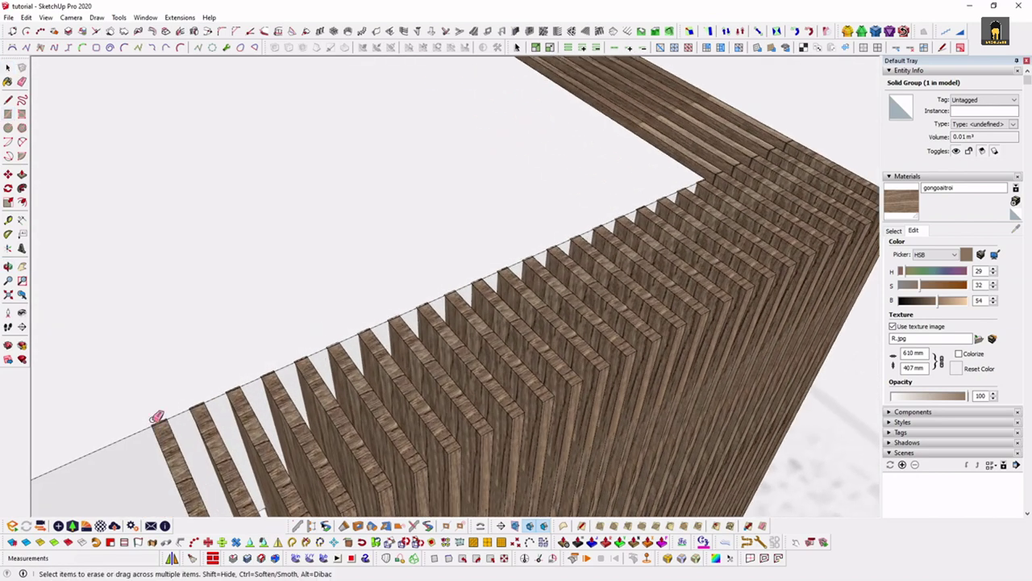
mouse_move(161, 416)
middle_down()
mouse_move(253, 330)
mouse_move(330, 290)
mouse_move(292, 353)
middle_up()
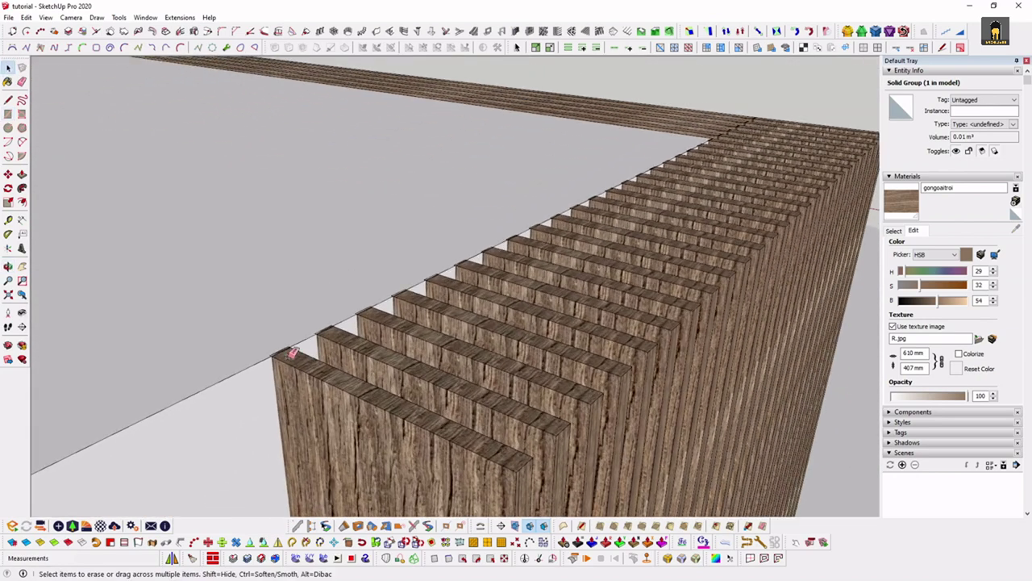
middle_drag(755, 219, 666, 311)
click(659, 339)
key(space)
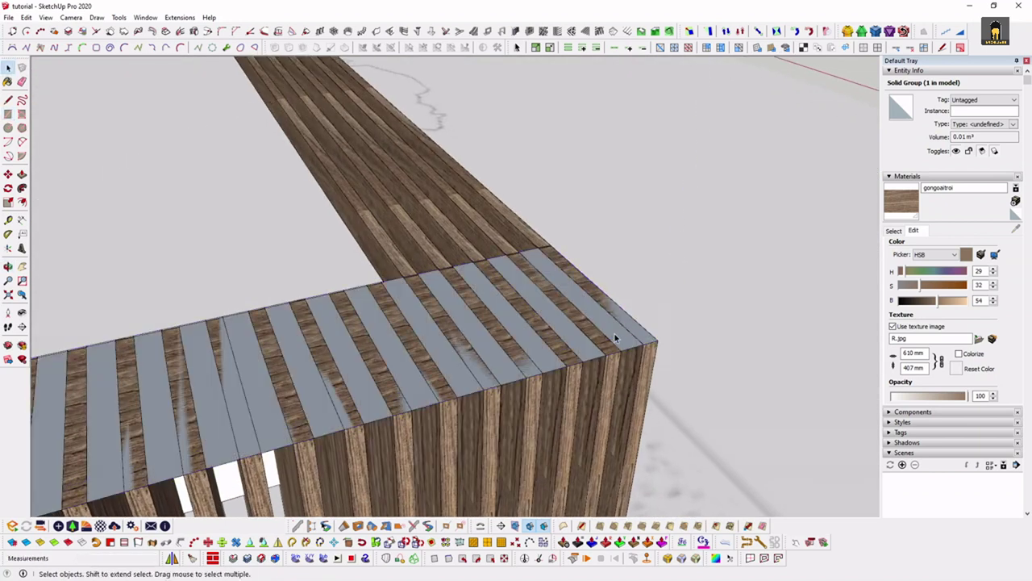
key(p)
click(577, 337)
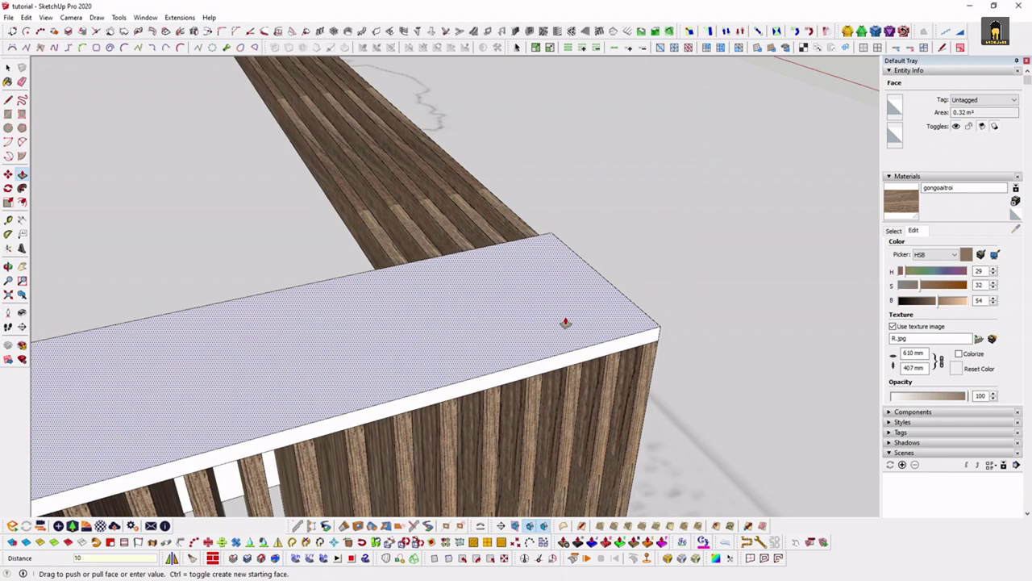
key(Return)
key(space)
scroll(608, 301, down, 5)
scroll(699, 286, up, 5)
click(701, 288)
scroll(536, 334, up, 3)
double_click(536, 340)
click(797, 249)
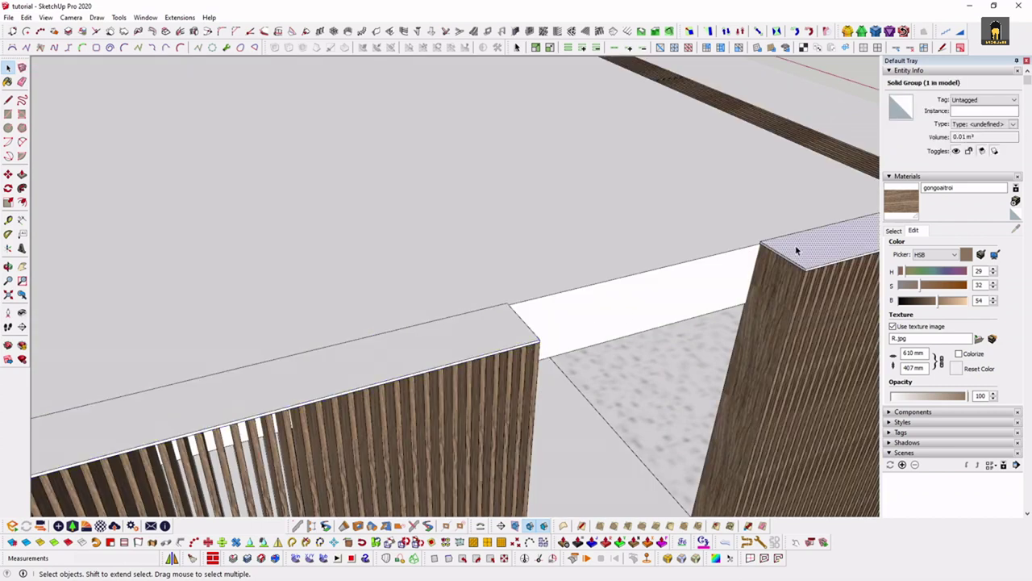
click(770, 254)
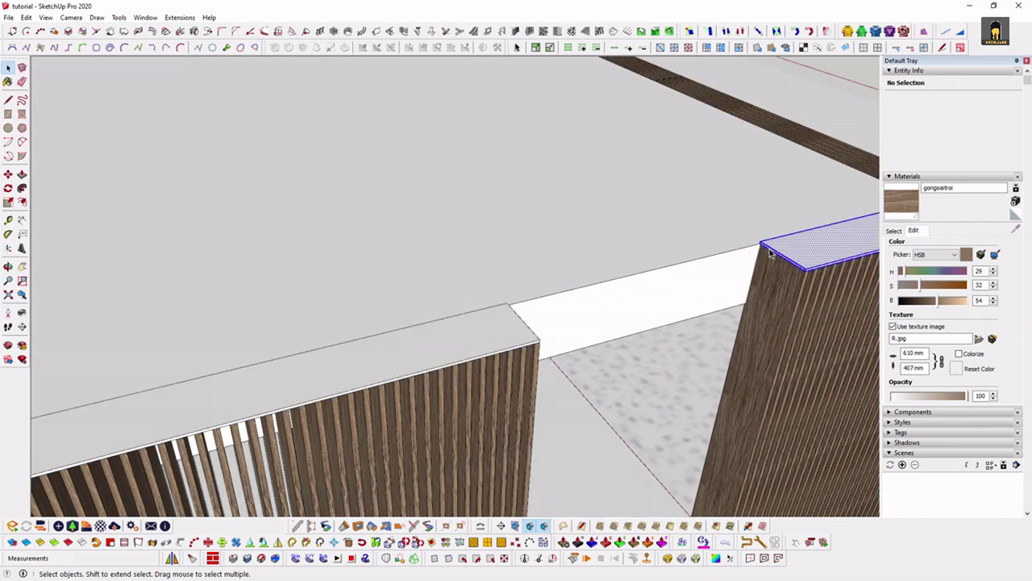
scroll(770, 255, down, 3)
scroll(412, 308, down, 5)
middle_drag(412, 307, 307, 266)
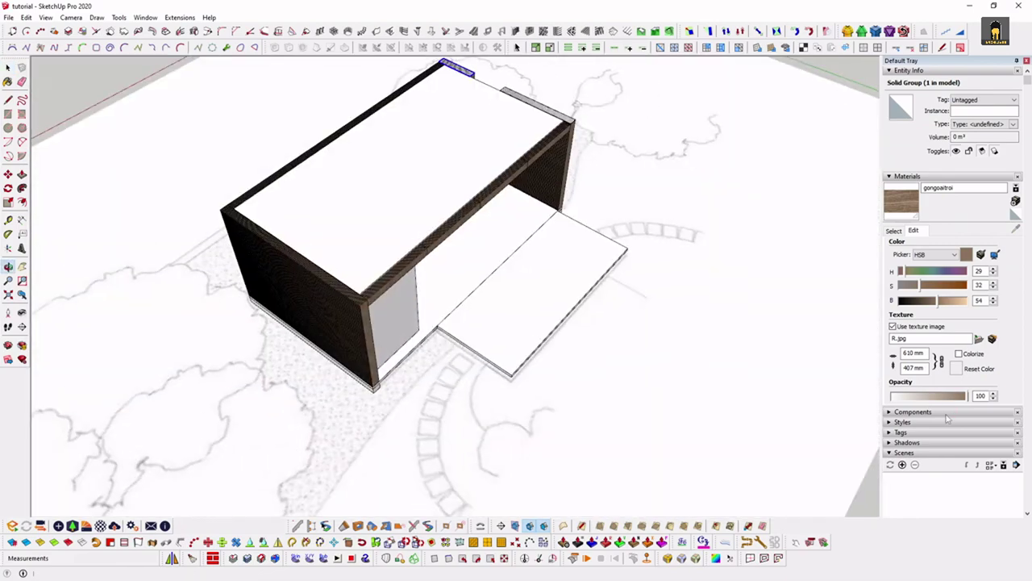
scroll(277, 257, up, 3)
scroll(277, 257, up, 2)
scroll(363, 323, up, 3)
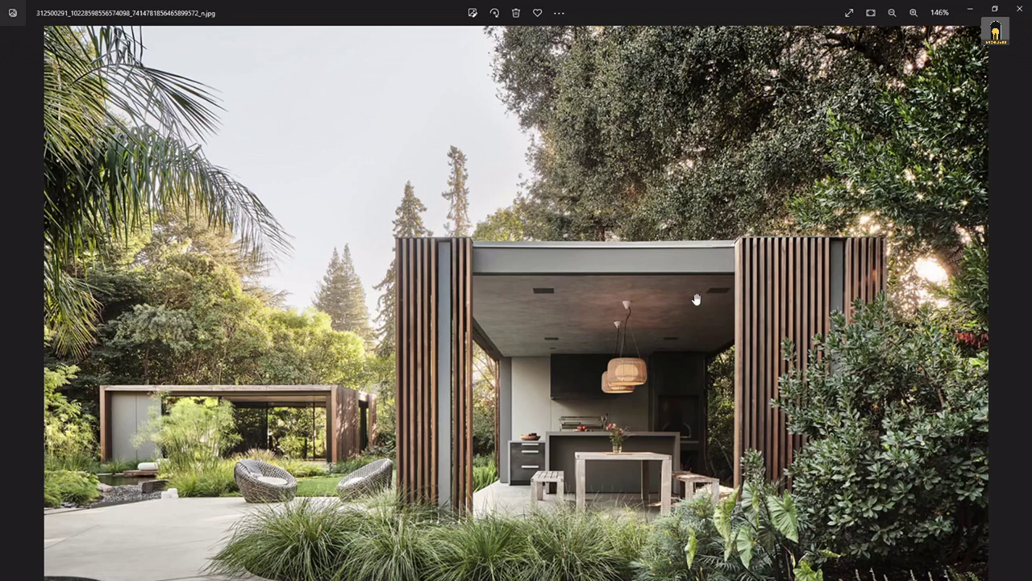
Flip through the reference photos, stop on the yoga-room view, then return to SketchUp
scroll(650, 317, down, 2)
key(Right)
key(Left)
key(Left)
key(Right)
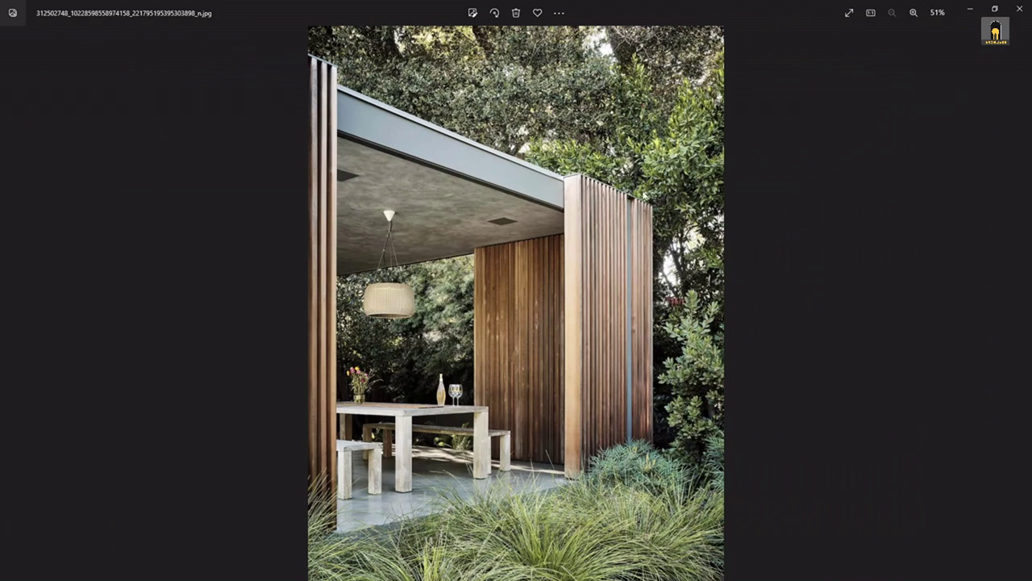
key(Left)
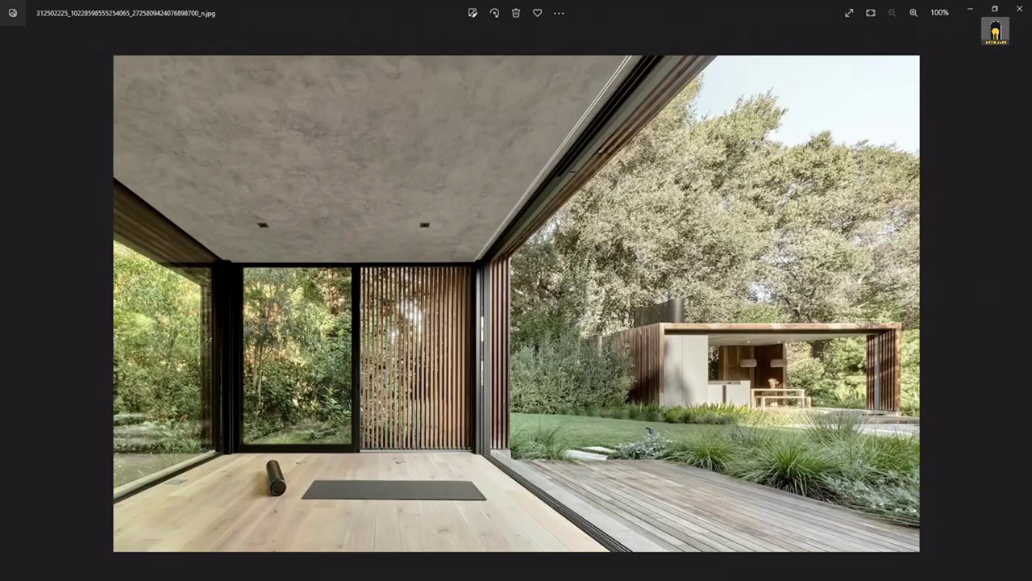
key(alt+Tab)
mouse_move(685, 245)
middle_down()
mouse_move(546, 295)
mouse_move(306, 355)
mouse_move(357, 349)
mouse_move(484, 428)
middle_up()
Draw a rectangle over the first wall's slat tops
key(e)
scroll(452, 444, up, 3)
scroll(443, 450, up, 3)
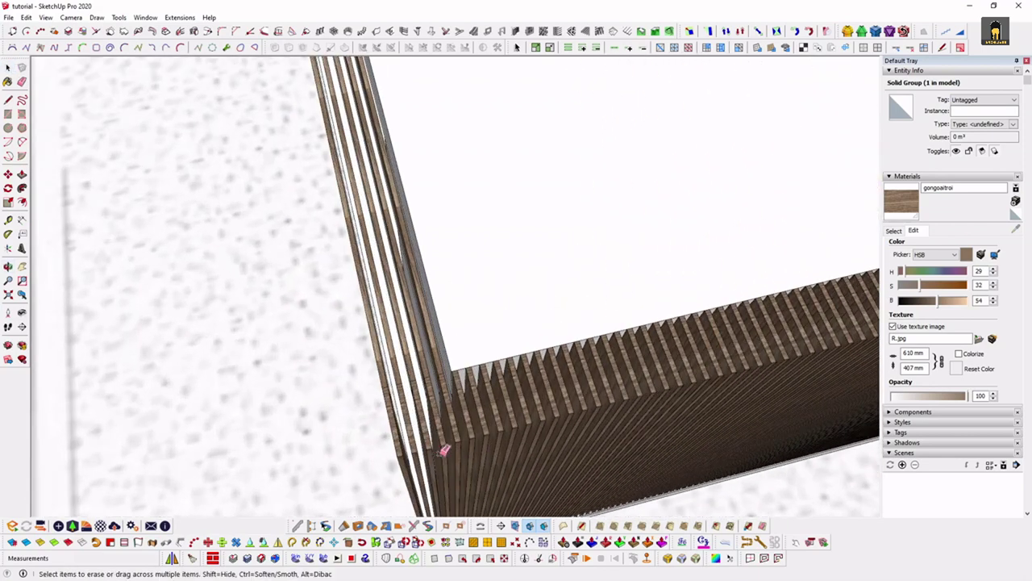
mouse_move(398, 453)
middle_down()
mouse_move(645, 311)
mouse_move(489, 346)
mouse_move(718, 288)
mouse_move(644, 308)
mouse_move(338, 254)
mouse_move(546, 431)
middle_up()
scroll(644, 309, down, 2)
click(621, 308)
key(space)
scroll(540, 312, up, 2)
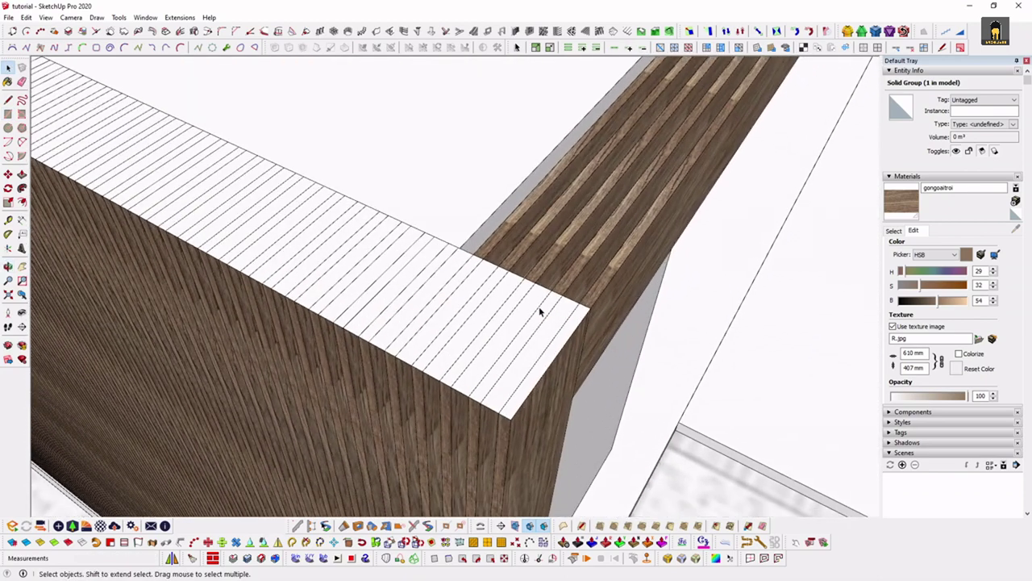
Raise the rectangle 35 mm into a thin plate and make it a group
key(p)
click(542, 336)
click(543, 342)
mouse_move(543, 343)
middle_down()
mouse_move(466, 314)
mouse_move(311, 293)
mouse_move(306, 302)
middle_up()
key(space)
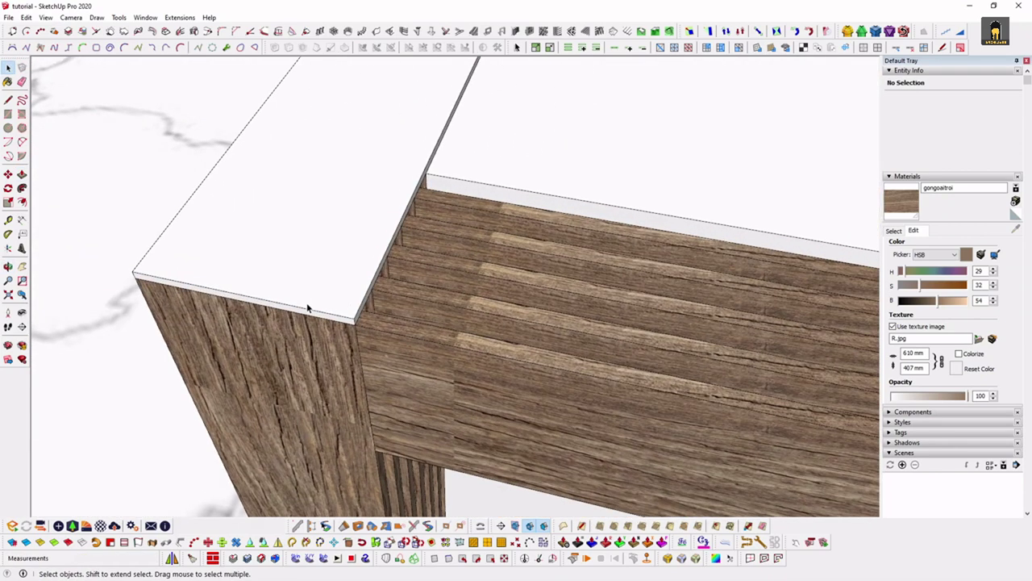
double_click(307, 307)
key(ctrl+g)
Draw a rectangle for the next plate at the far end of the frame
key(r)
scroll(363, 322, up, 1)
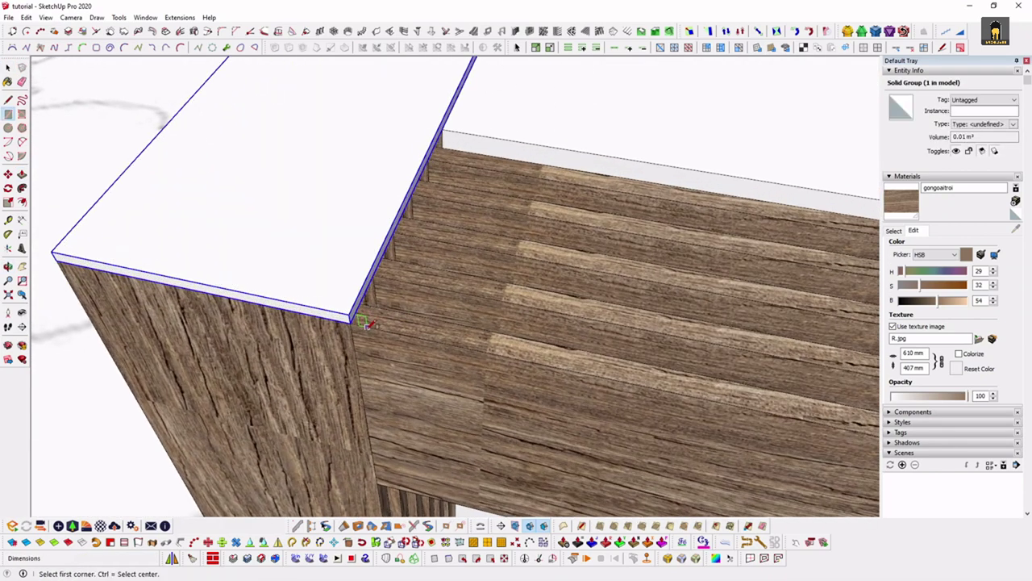
mouse_move(384, 236)
middle_down()
mouse_move(265, 237)
mouse_move(535, 247)
mouse_move(58, 231)
mouse_move(350, 299)
middle_up()
scroll(460, 341, up, 2)
mouse_move(461, 341)
middle_down()
mouse_move(772, 368)
mouse_move(470, 278)
middle_up()
scroll(476, 266, up, 2)
scroll(498, 231, up, 2)
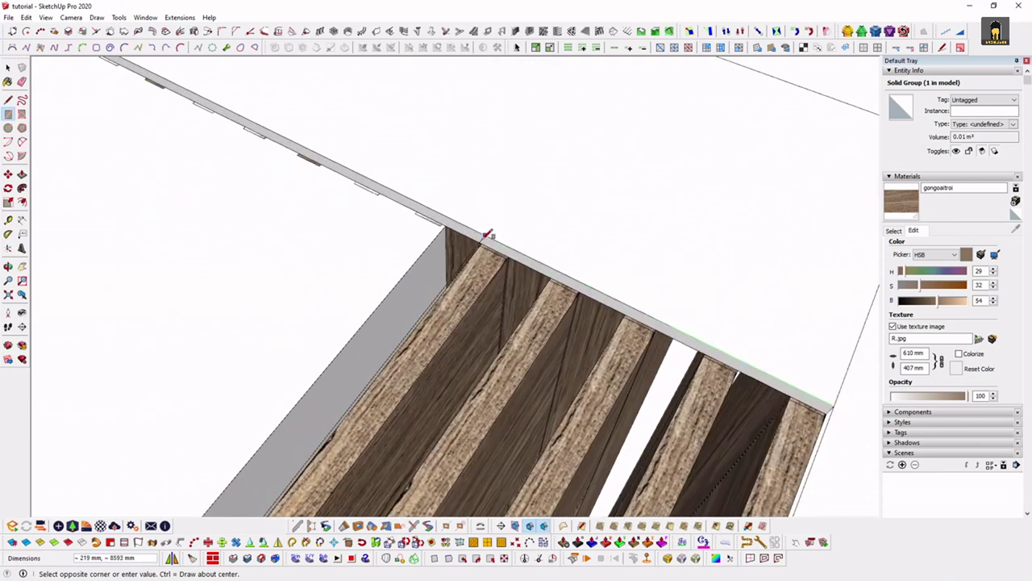
scroll(489, 235, up, 2)
click(444, 219)
middle_drag(444, 219, 553, 323)
Raise the face into a thin board and group it
key(p)
drag(553, 323, 636, 314)
mouse_move(636, 313)
middle_down()
mouse_move(675, 301)
mouse_move(443, 341)
mouse_move(588, 396)
mouse_move(573, 351)
mouse_move(498, 328)
mouse_move(505, 368)
mouse_move(233, 336)
mouse_move(543, 334)
mouse_move(72, 352)
mouse_move(245, 237)
mouse_move(215, 231)
mouse_move(242, 253)
middle_up()
key(space)
triple_click(498, 327)
key(g)
Draw another rectangle for the next plate, viewing the whole frame
scroll(244, 236, up, 3)
key(r)
scroll(266, 193, up, 3)
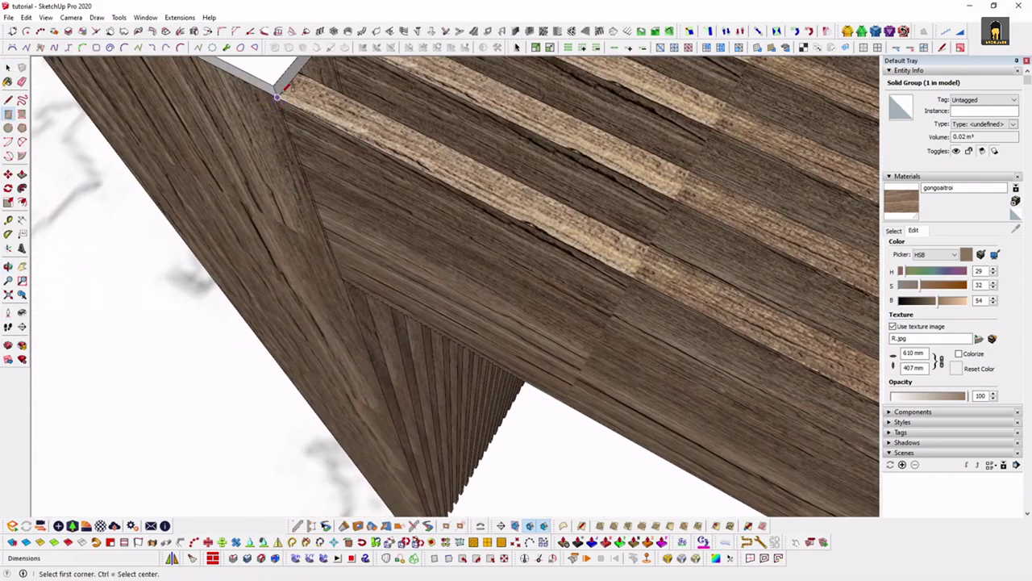
scroll(201, 200, down, 5)
scroll(306, 253, down, 3)
mouse_move(306, 254)
middle_down()
mouse_move(517, 307)
mouse_move(283, 345)
mouse_move(633, 308)
middle_up()
scroll(626, 307, up, 3)
scroll(626, 307, up, 3)
key(space)
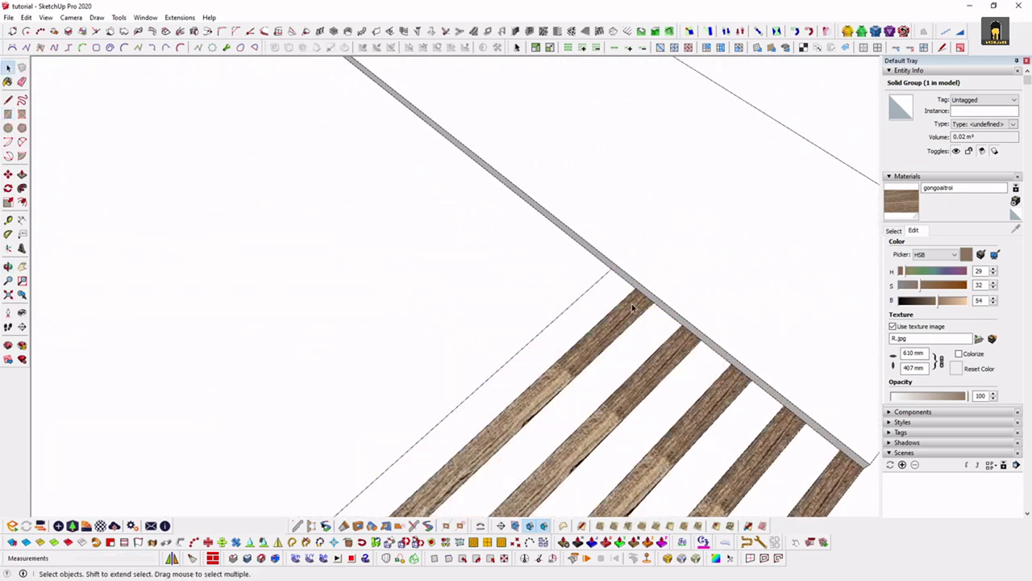
middle_drag(678, 355, 320, 293)
Extrude the third board's top face and select the board
key(p)
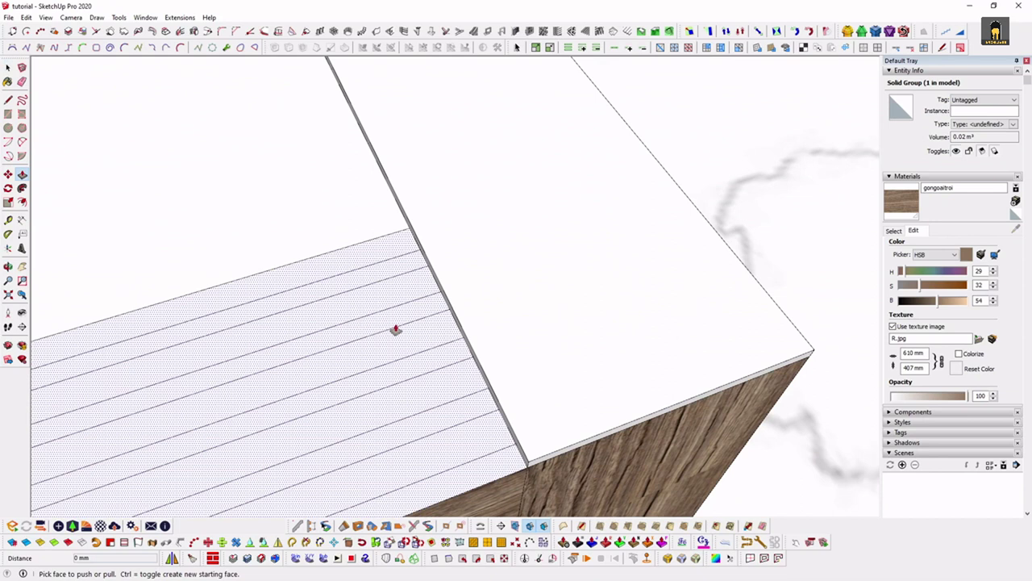
click(420, 323)
click(521, 328)
key(space)
mouse_move(636, 307)
middle_down()
mouse_move(518, 380)
mouse_move(675, 329)
mouse_move(670, 306)
middle_up()
click(519, 381)
scroll(518, 381, down, 3)
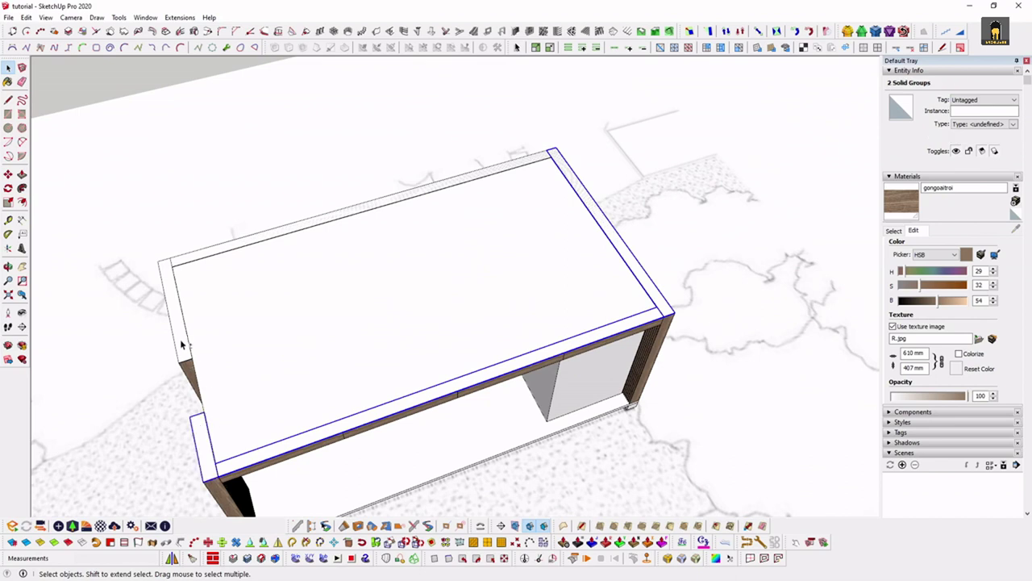
Select the ring of top plates and open its group to inspect it
shift+click(208, 254)
mouse_move(208, 254)
middle_down()
mouse_move(392, 295)
mouse_move(465, 340)
middle_up()
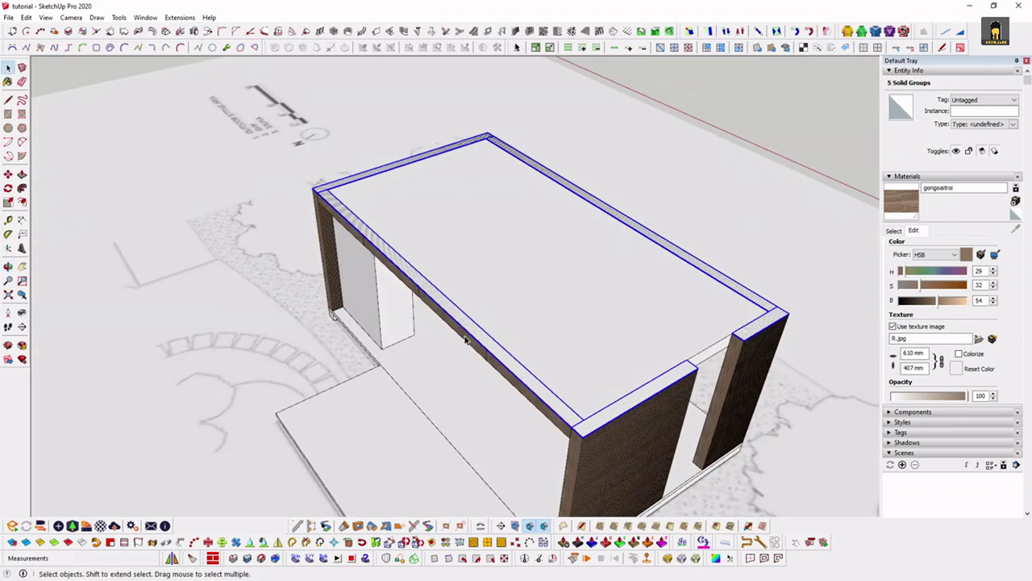
scroll(477, 368, up, 5)
double_click(715, 406)
mouse_move(733, 396)
middle_down()
mouse_move(565, 354)
mouse_move(502, 376)
mouse_move(498, 393)
middle_up()
scroll(565, 354, down, 4)
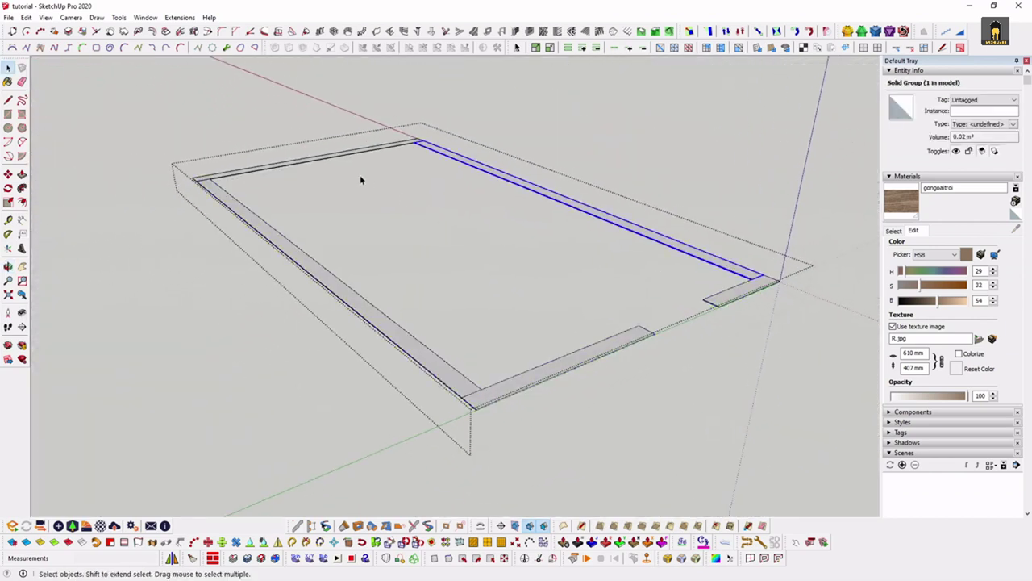
key(Escape)
Select the wall-and-roof group, remove it from view, then restore it with undo
mouse_move(379, 227)
middle_down()
mouse_move(462, 210)
mouse_move(629, 323)
mouse_move(553, 378)
mouse_move(544, 337)
mouse_move(500, 311)
mouse_move(561, 367)
mouse_move(521, 376)
mouse_move(433, 357)
mouse_move(269, 387)
mouse_move(549, 433)
mouse_move(369, 483)
mouse_move(334, 431)
mouse_move(634, 308)
middle_up()
scroll(403, 218, up, 3)
scroll(435, 214, up, 3)
scroll(461, 210, down, 4)
scroll(645, 350, down, 3)
click(633, 309)
key(Delete)
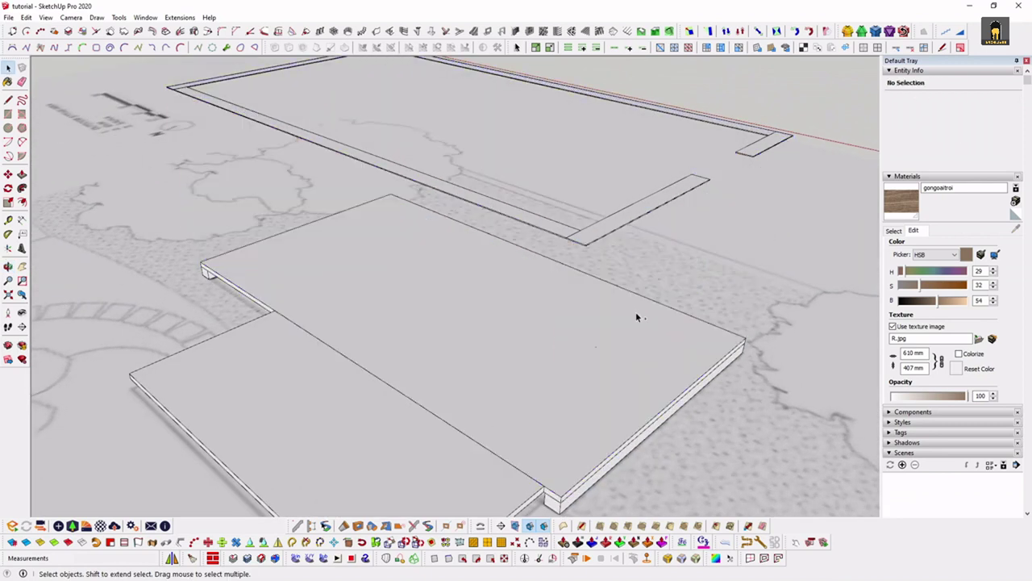
key(ctrl+z)
Explode the pavilion group into separate parts
right_click(632, 305)
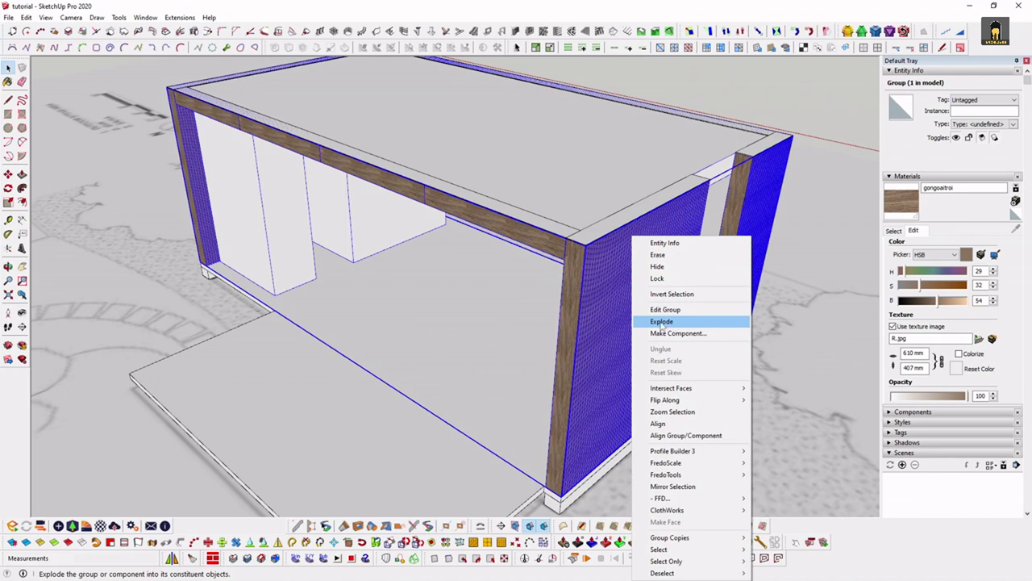
click(584, 336)
mouse_move(584, 335)
middle_down()
mouse_move(613, 346)
mouse_move(503, 363)
mouse_move(552, 250)
mouse_move(529, 256)
middle_up()
key(Delete)
key(ctrl+z)
click(553, 250)
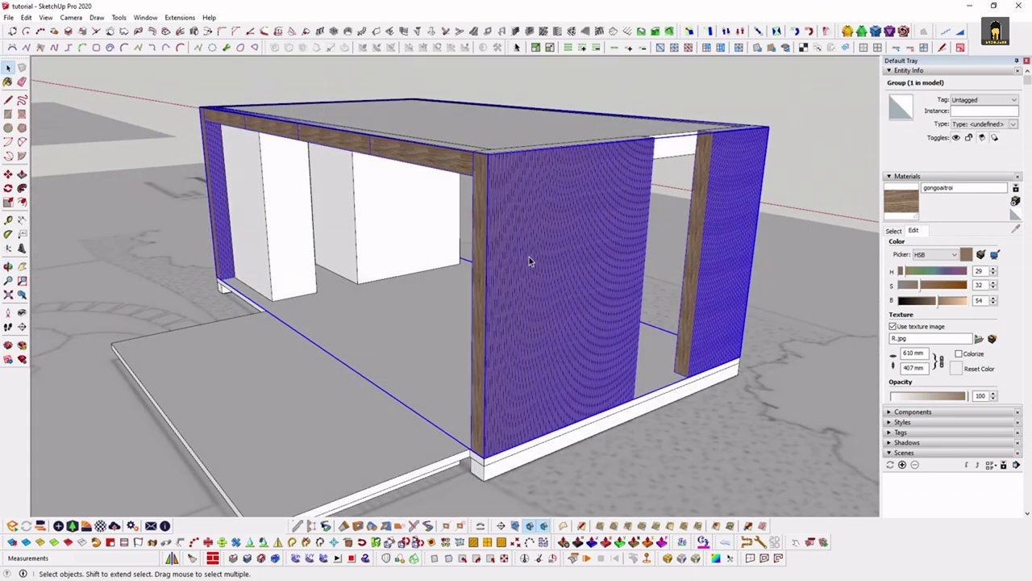
right_click(529, 257)
click(591, 311)
Select the slat pieces and hide the left inner white panel
click(534, 295)
mouse_move(534, 295)
middle_down()
mouse_move(594, 368)
mouse_move(740, 270)
mouse_move(772, 229)
middle_up()
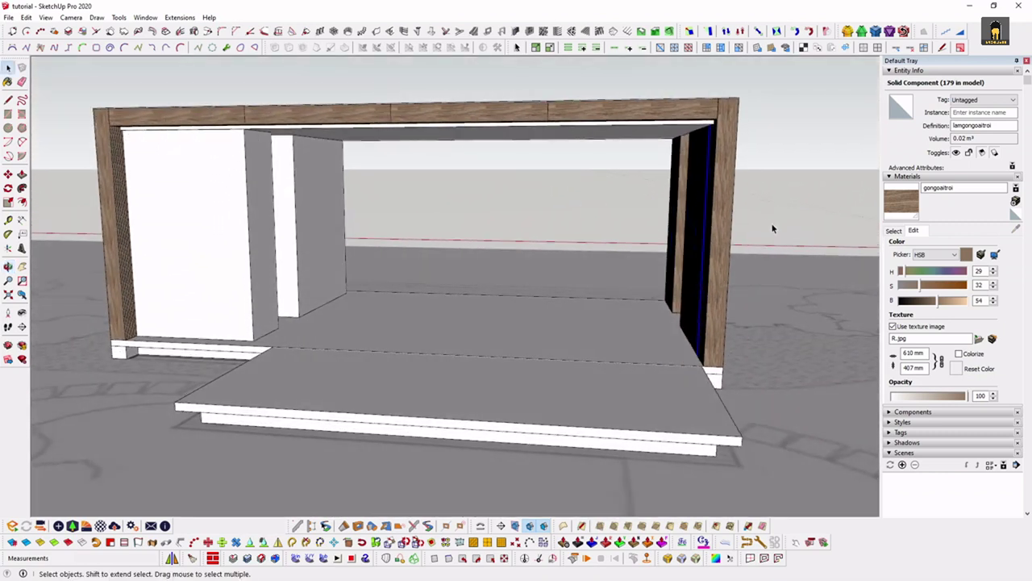
drag(720, 207, 714, 212)
middle_drag(618, 190, 666, 235)
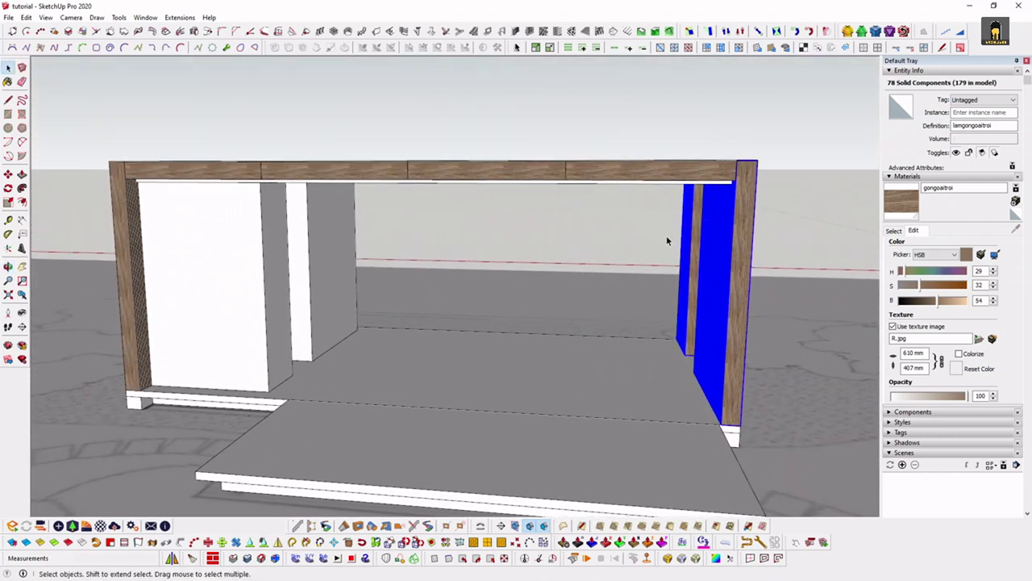
click(262, 267)
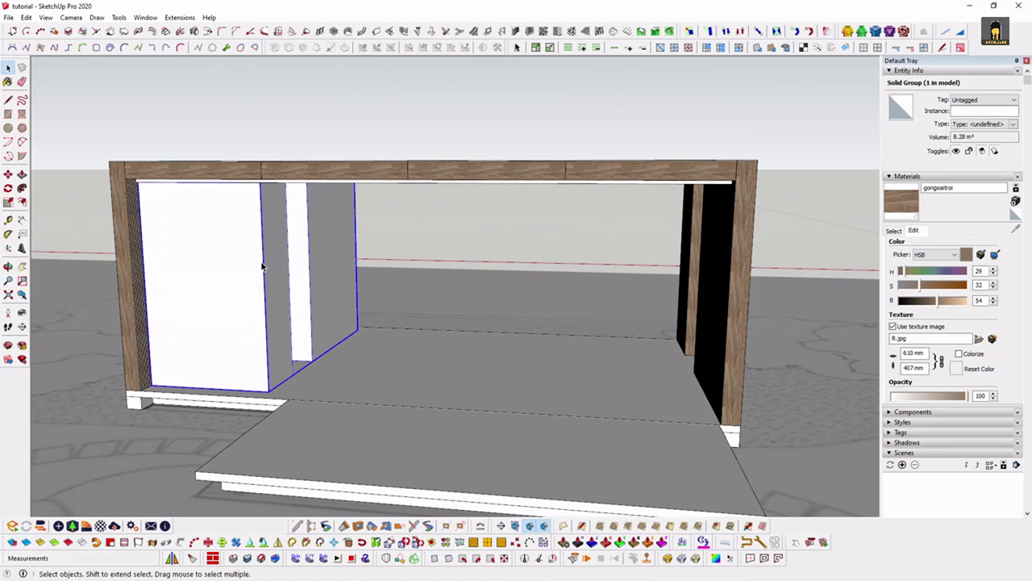
key(Delete)
Hide the right and left slatted side walls, leaving the roof and beams
shift+middle_drag(155, 289, 449, 247)
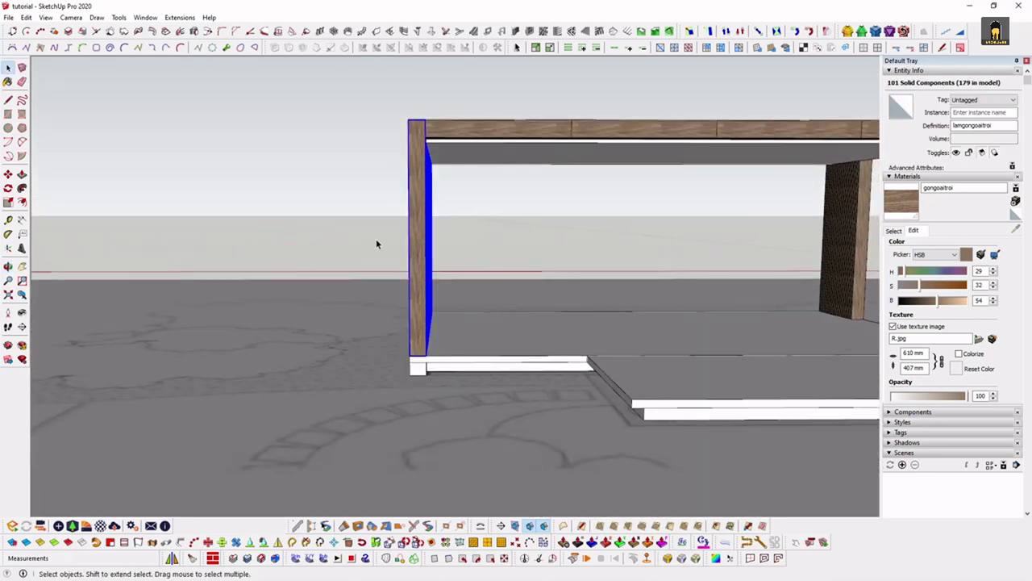
scroll(480, 253, down, 5)
mouse_move(289, 312)
middle_down()
mouse_move(491, 317)
mouse_move(420, 330)
mouse_move(643, 325)
middle_up()
click(621, 321)
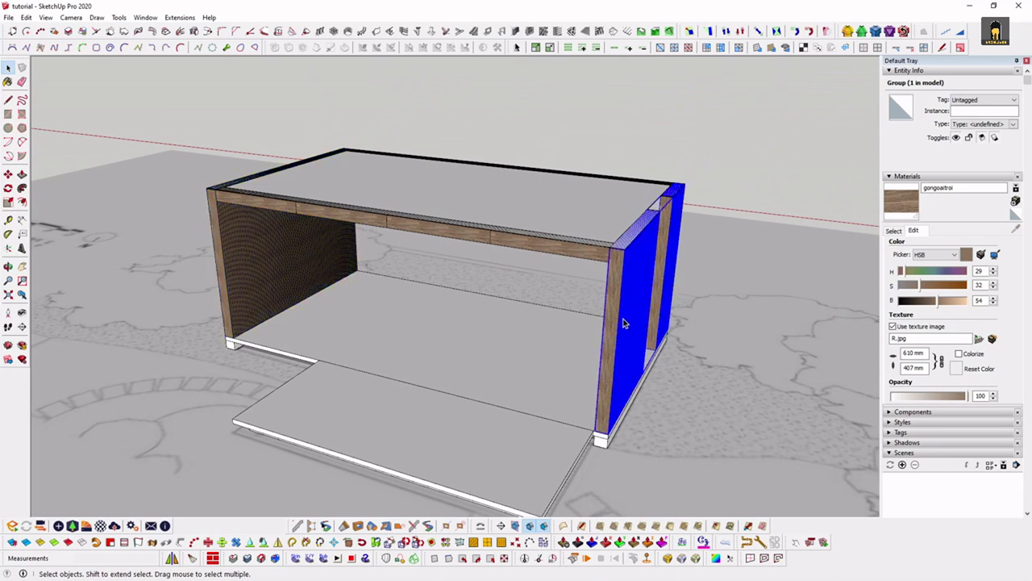
key(Delete)
click(249, 252)
key(Delete)
scroll(379, 224, up, 3)
click(389, 235)
Look up under the roof and select the whole wooden beam ring
middle_drag(360, 225, 825, 88)
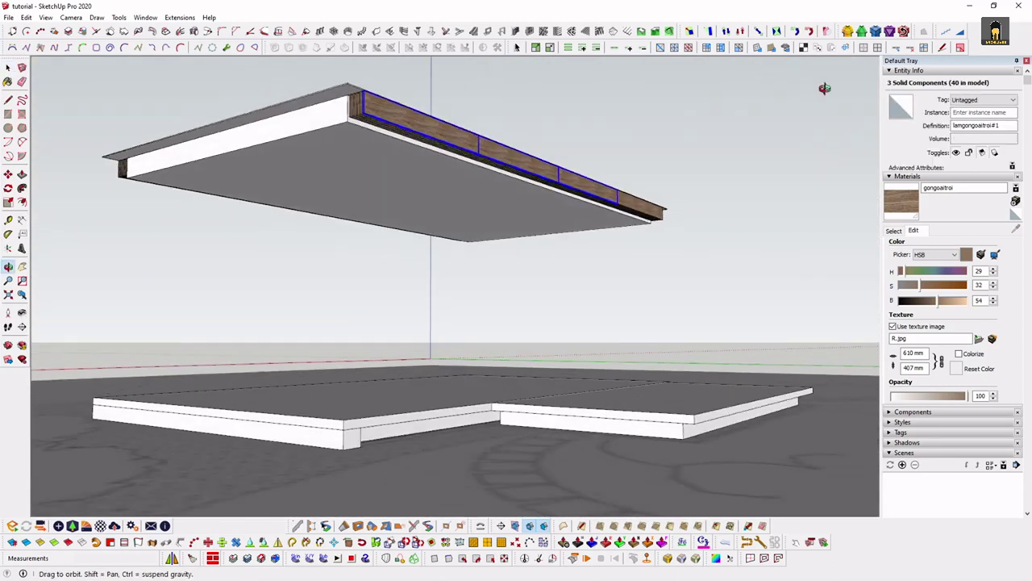
mouse_move(419, 162)
middle_down()
mouse_move(489, 155)
mouse_move(407, 126)
middle_up()
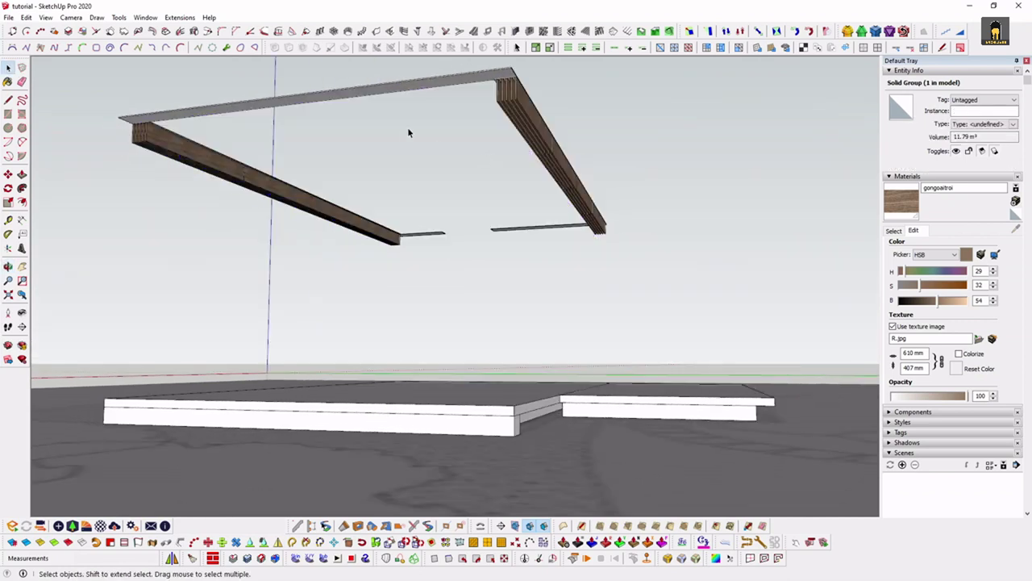
mouse_move(378, 95)
middle_down()
mouse_move(424, 168)
mouse_move(481, 218)
mouse_move(426, 201)
middle_up()
middle_drag(339, 158, 258, 144)
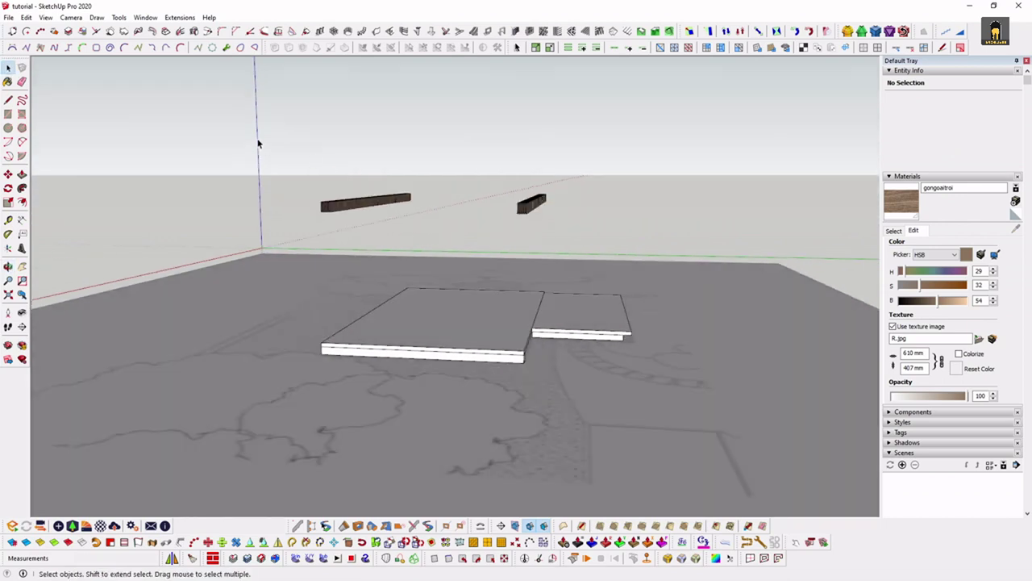
drag(582, 241, 585, 233)
Inspect the front corner, clear the selection, and view the whole pavilion from high above
middle_drag(585, 233, 233, 382)
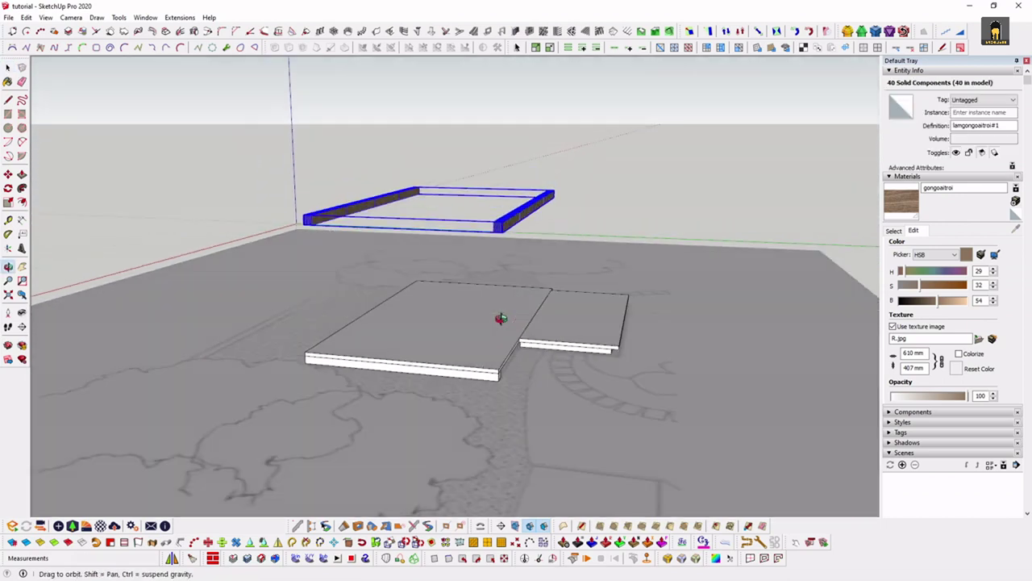
middle_drag(376, 361, 471, 291)
scroll(594, 279, up, 5)
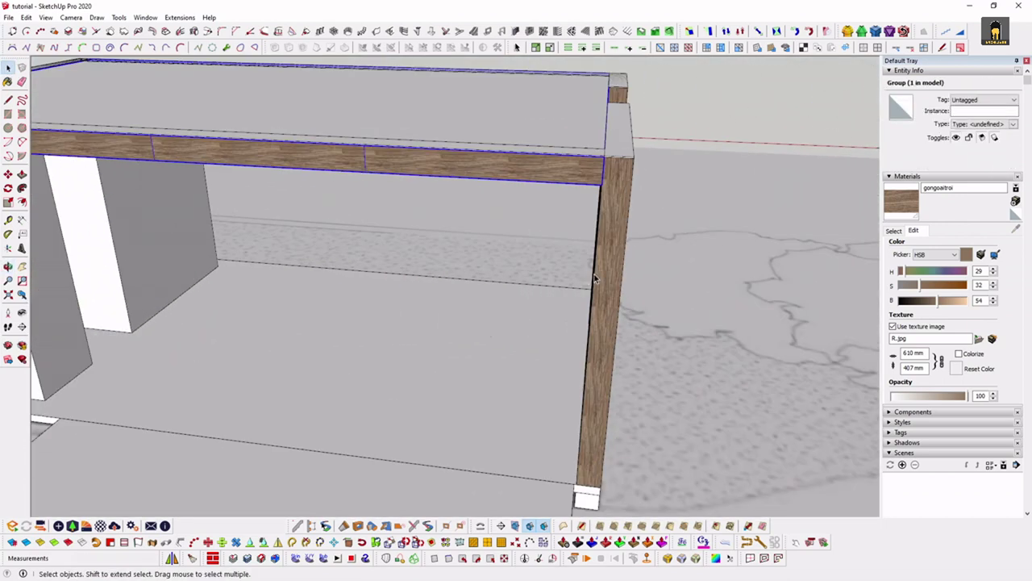
middle_drag(599, 277, 503, 327)
click(484, 268)
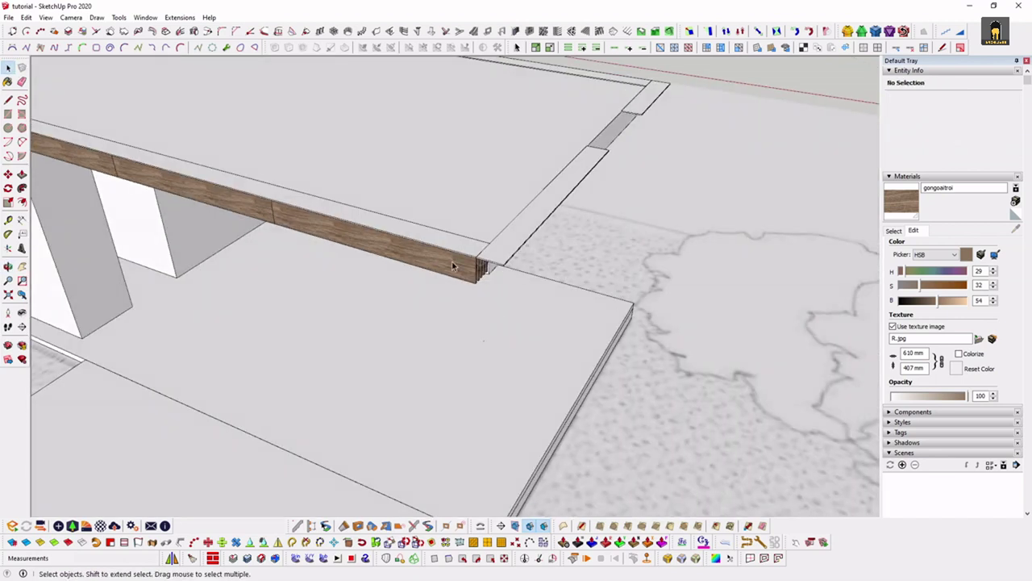
scroll(484, 268, down, 5)
mouse_move(473, 295)
middle_down()
mouse_move(198, 234)
mouse_move(604, 157)
mouse_move(417, 205)
middle_up()
scroll(239, 189, down, 3)
mouse_move(490, 217)
middle_down()
mouse_move(516, 242)
mouse_move(244, 271)
mouse_move(438, 392)
mouse_move(479, 358)
mouse_move(460, 362)
mouse_move(510, 361)
middle_up()
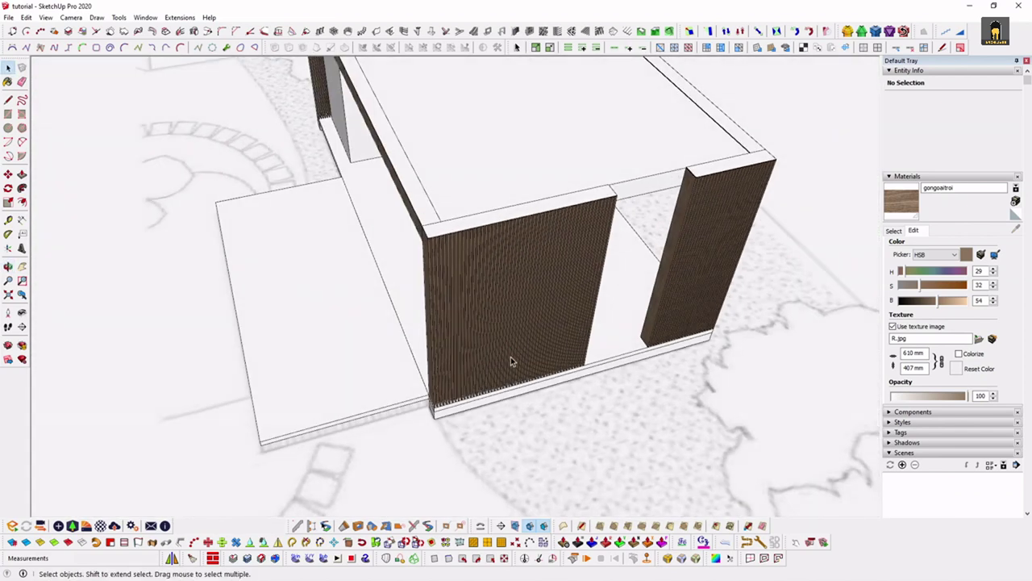